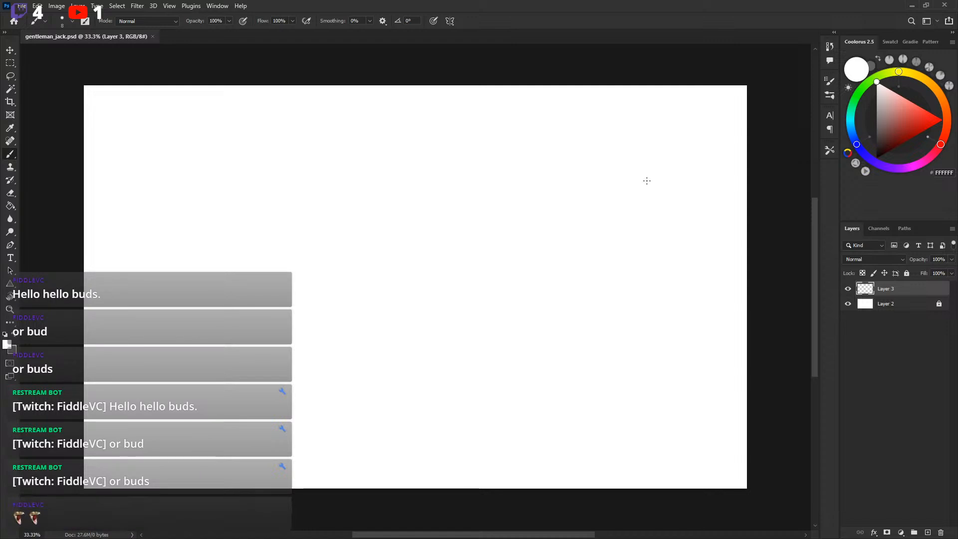
Swap the brush colour to the grey 616161 with the blank canvas at 100% zoom.
left_click_drag(663, 150, 682, 156)
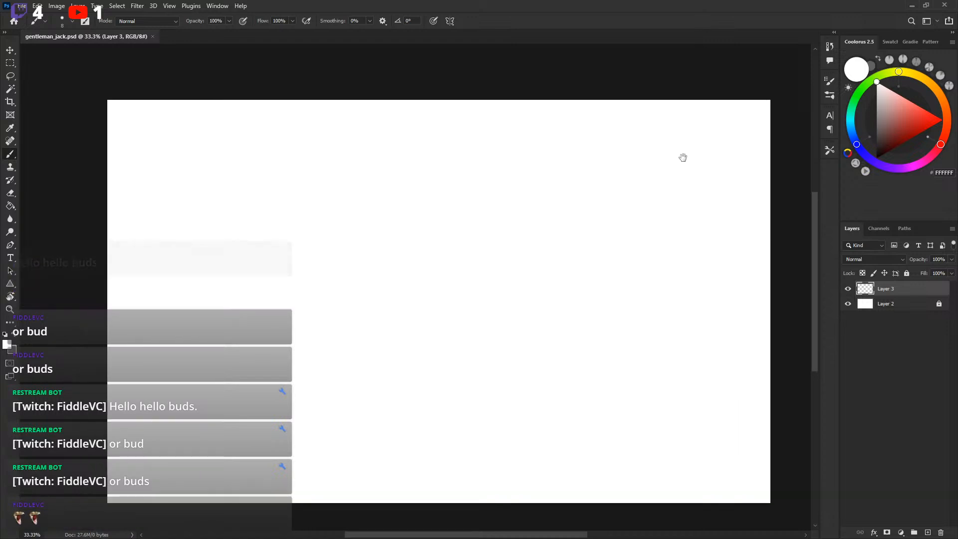
key("ctrl+plus")
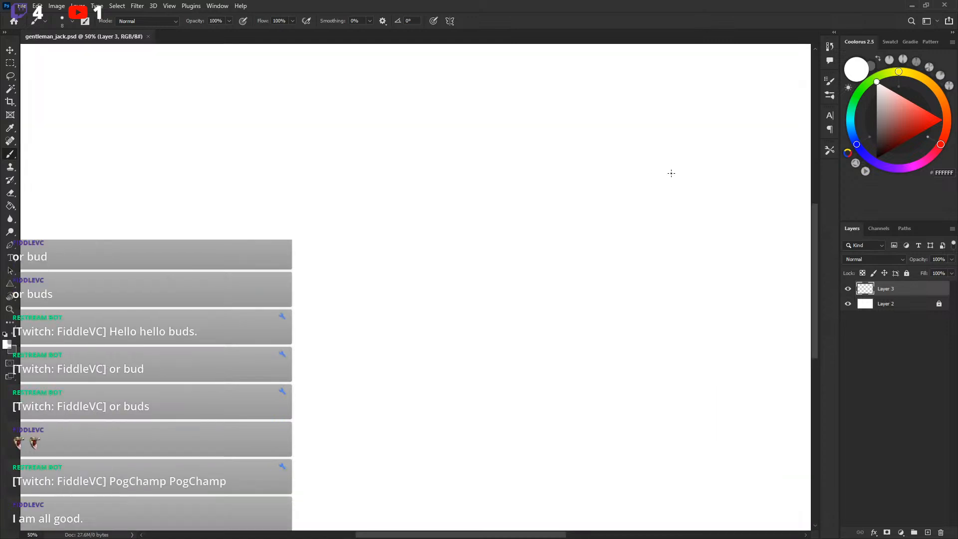
scroll(499, 204, "up", 2)
key("ctrl+plus")
key("ctrl+plus")
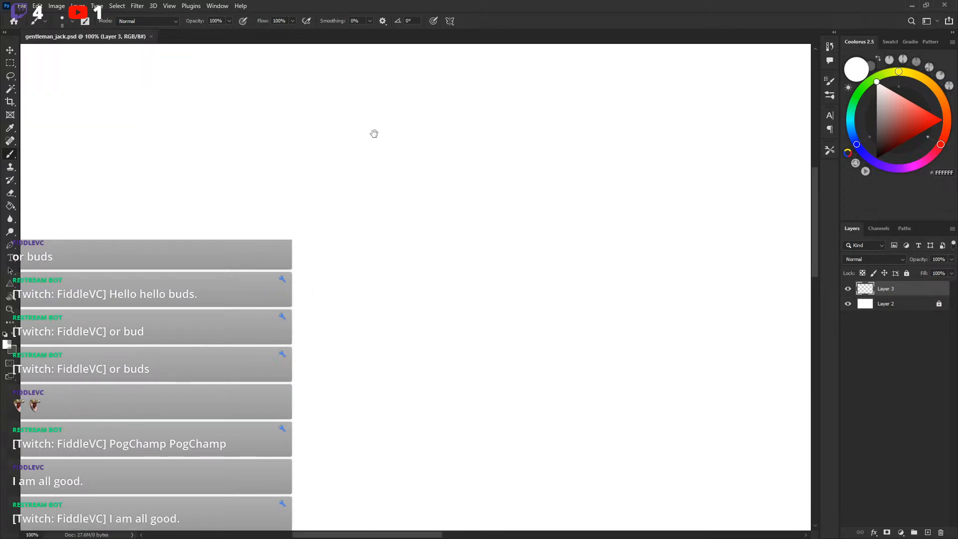
left_click_drag(374, 133, 424, 215)
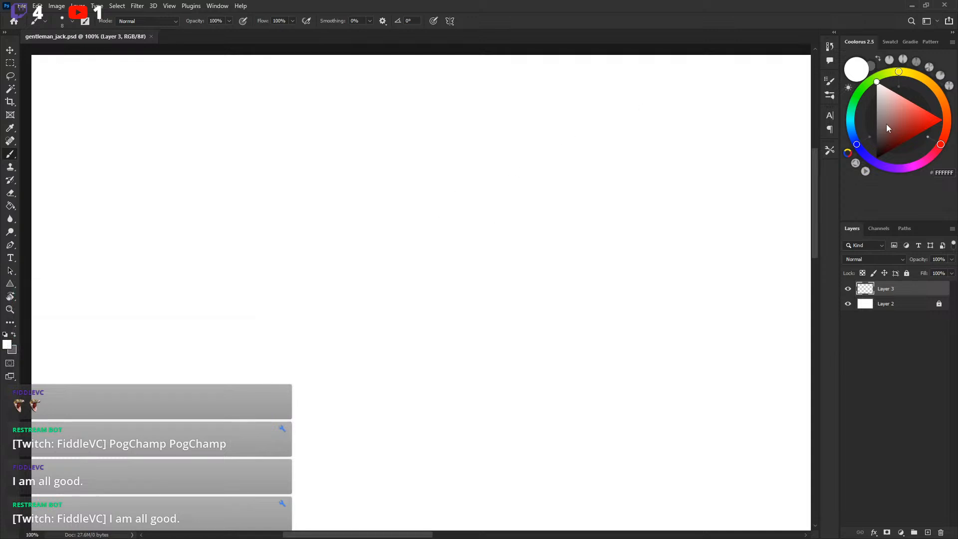
key("x")
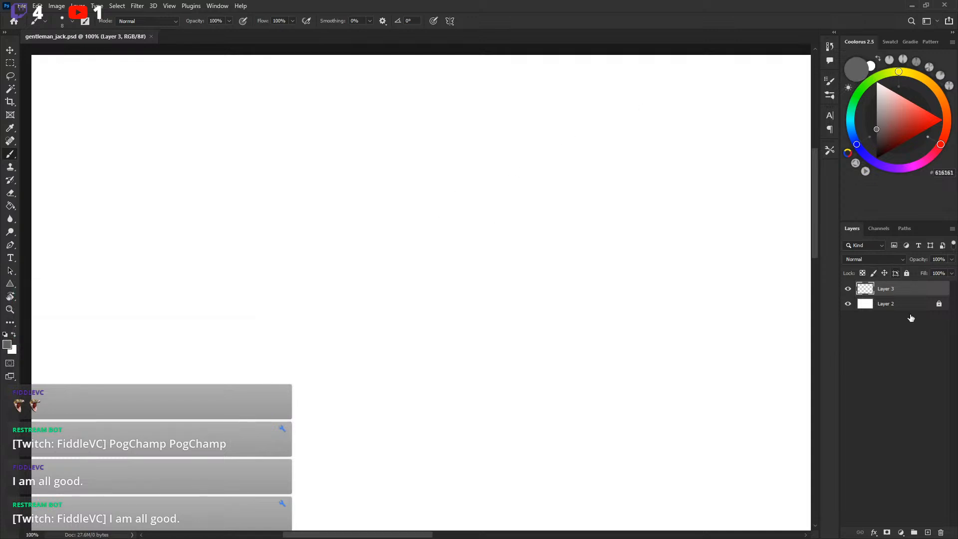
left_click(928, 531)
key("ctrl+z")
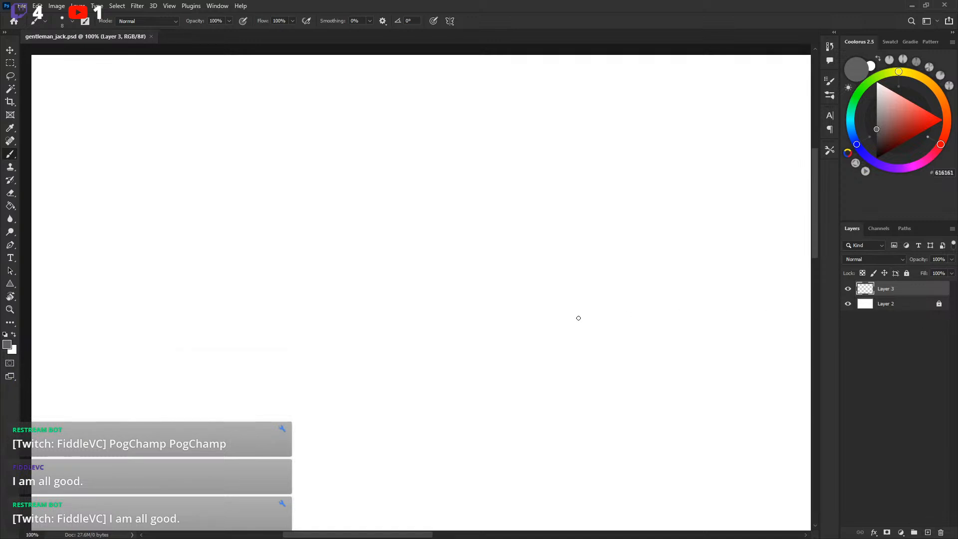
left_click_drag(419, 235, 468, 246)
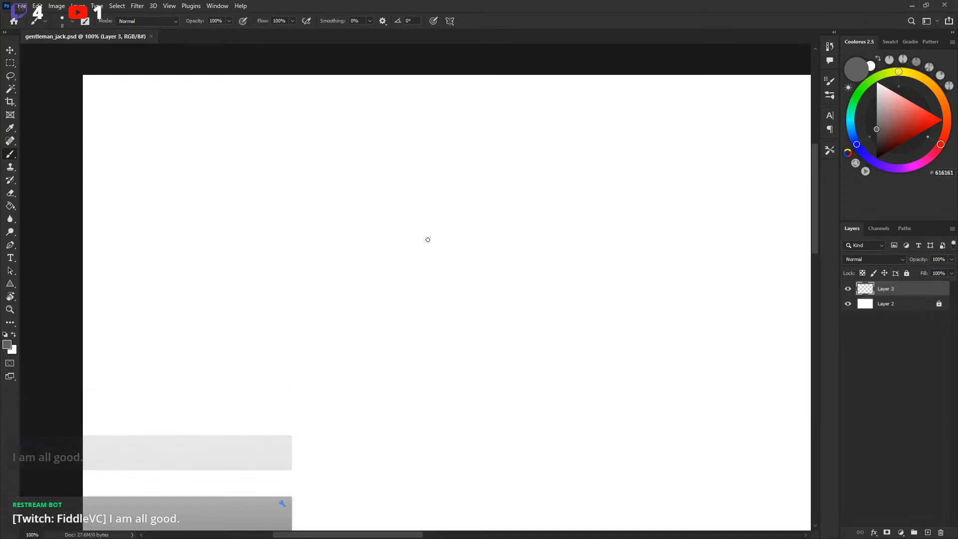
left_click_drag(632, 232, 635, 226)
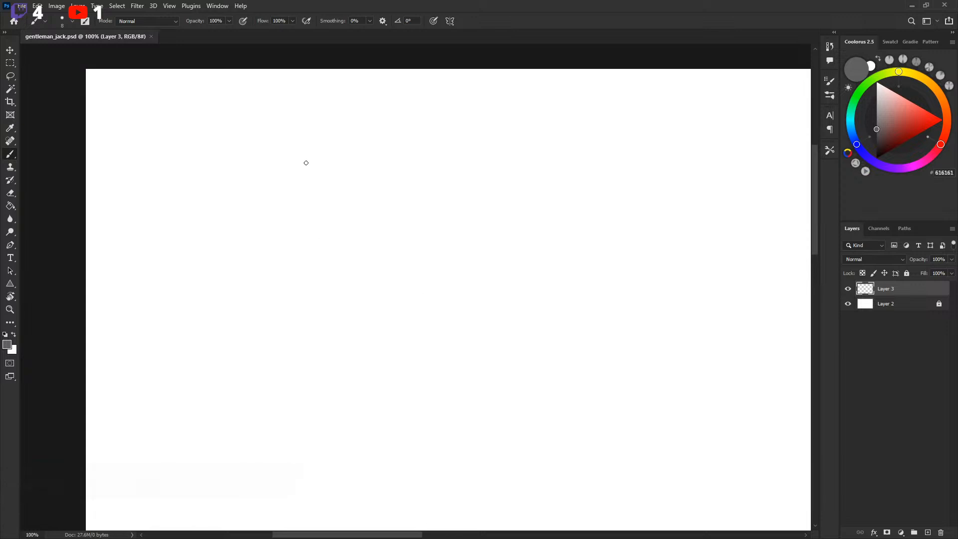
Examine the Gentleman Jack reference drawing, including its pumpkin head, tailcoat and carving knife notes.
mouse_move(306, 193)
left_mouse_down()
mouse_move(411, 316)
mouse_move(593, 300)
left_mouse_up()
key("ctrl+z")
mouse_move(457, 259)
left_mouse_down()
mouse_move(468, 194)
mouse_move(450, 162)
left_mouse_up()
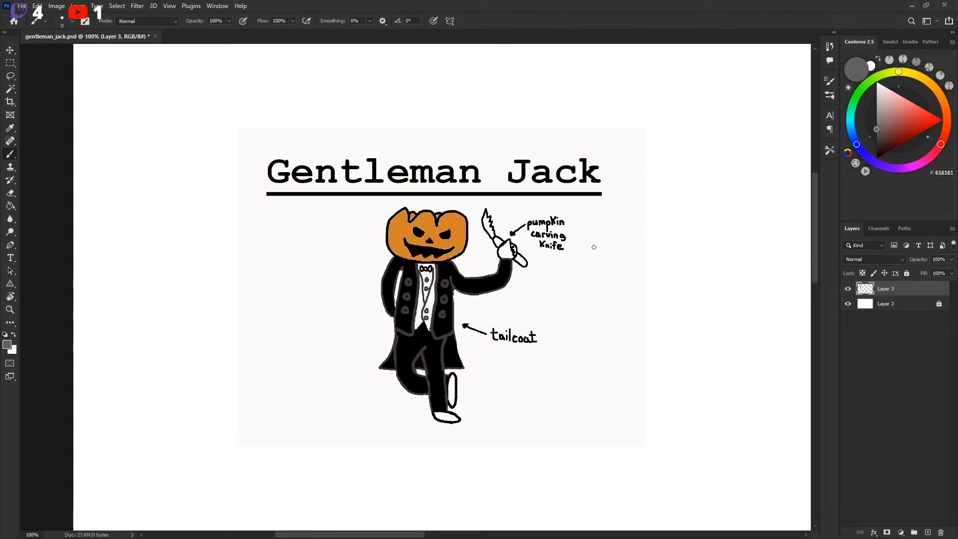
mouse_move(592, 250)
left_mouse_down()
mouse_move(637, 199)
mouse_move(632, 190)
left_mouse_up()
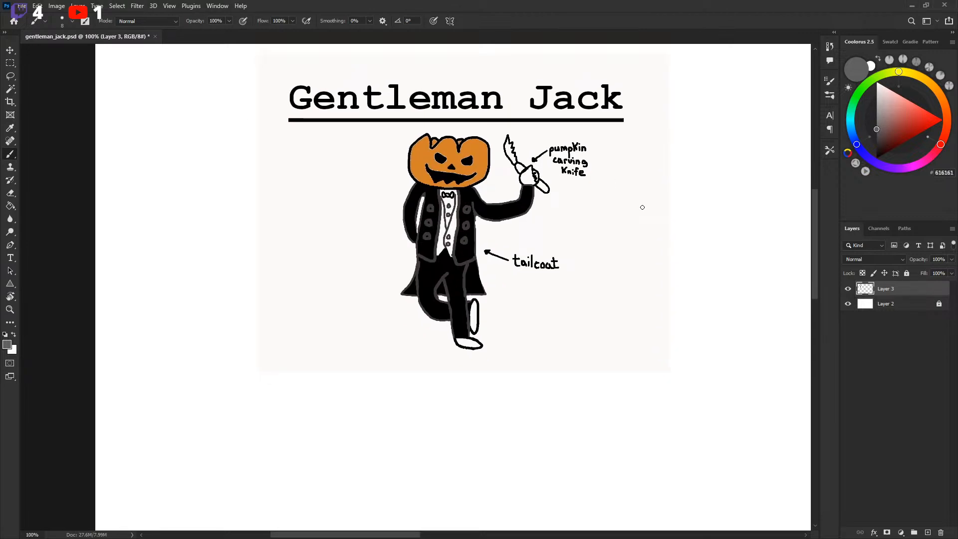
scroll(638, 204, "down", 1)
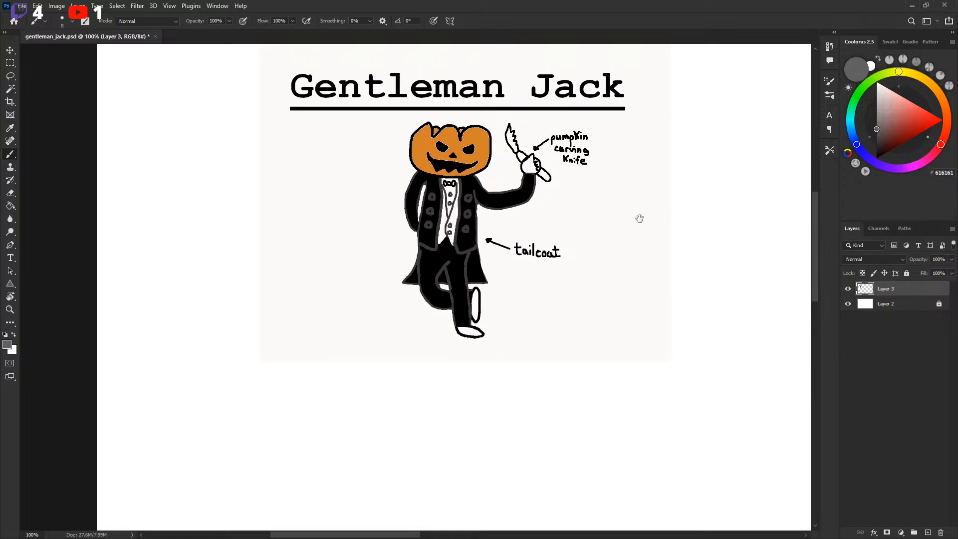
mouse_move(639, 218)
left_mouse_down()
mouse_move(627, 222)
mouse_move(633, 267)
left_mouse_up()
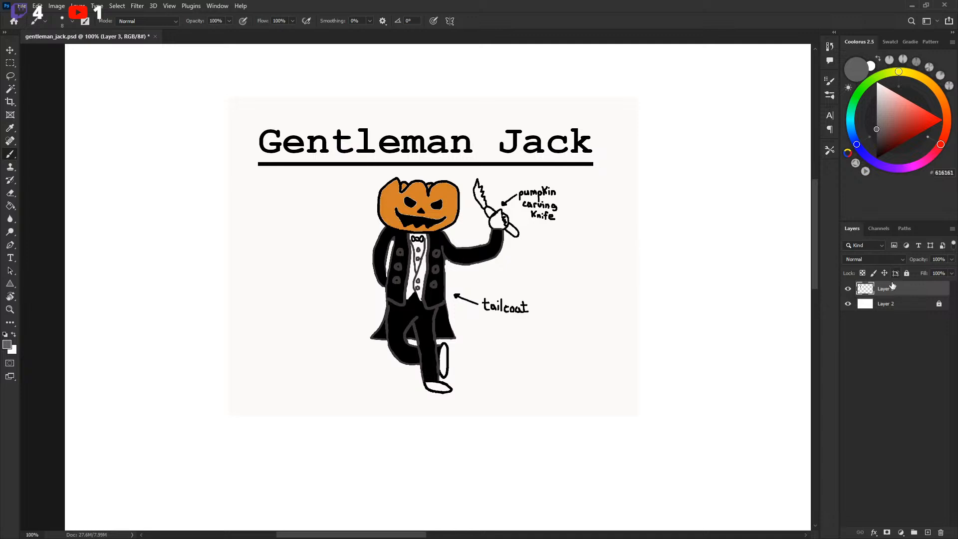
Delete the layer holding the reference drawing and add a new empty layer above Layer 2.
key("Delete")
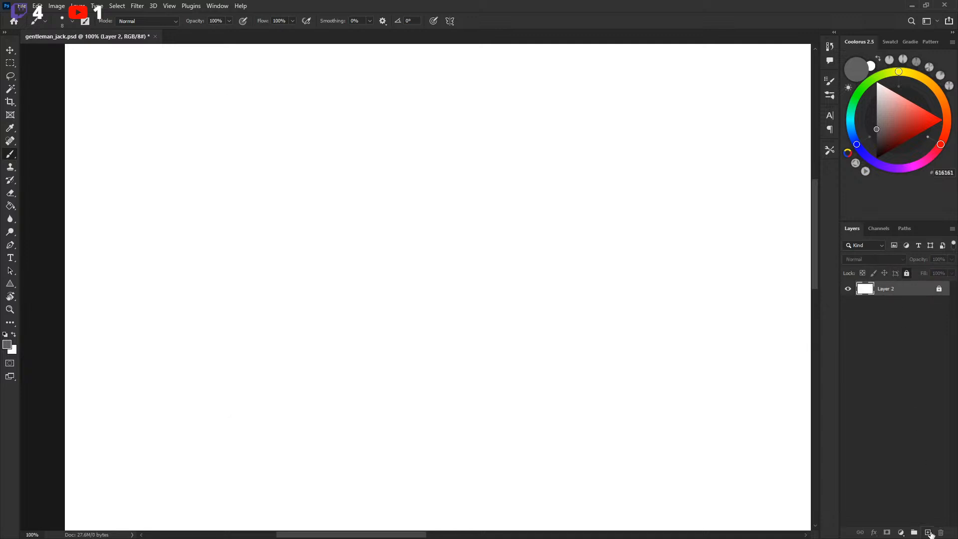
left_click(927, 532)
mouse_move(480, 301)
left_mouse_down()
mouse_move(508, 304)
mouse_move(515, 342)
mouse_move(536, 342)
left_mouse_up()
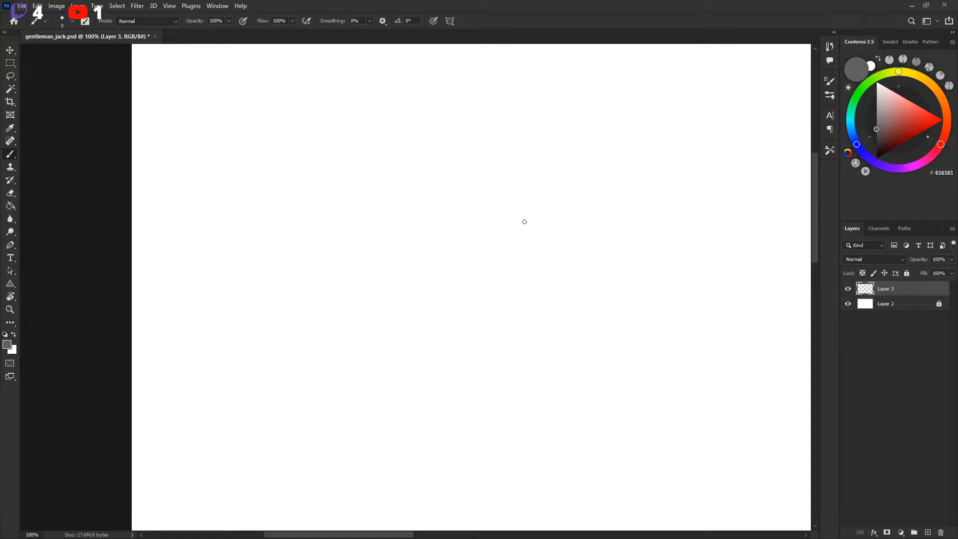
left_click_drag(517, 203, 521, 190)
scroll(520, 190, "right", 3)
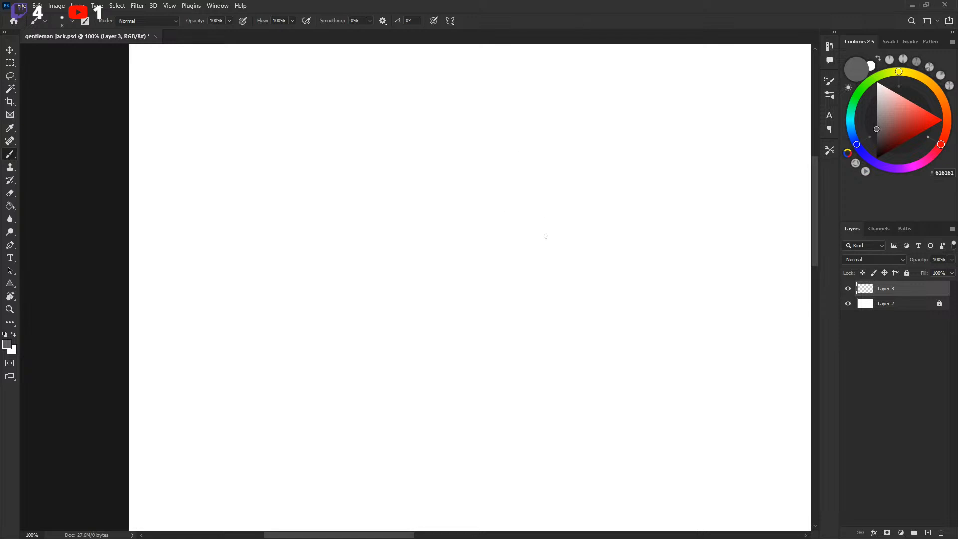
mouse_move(547, 199)
left_mouse_down()
mouse_move(535, 225)
mouse_move(542, 224)
mouse_move(472, 218)
left_mouse_up()
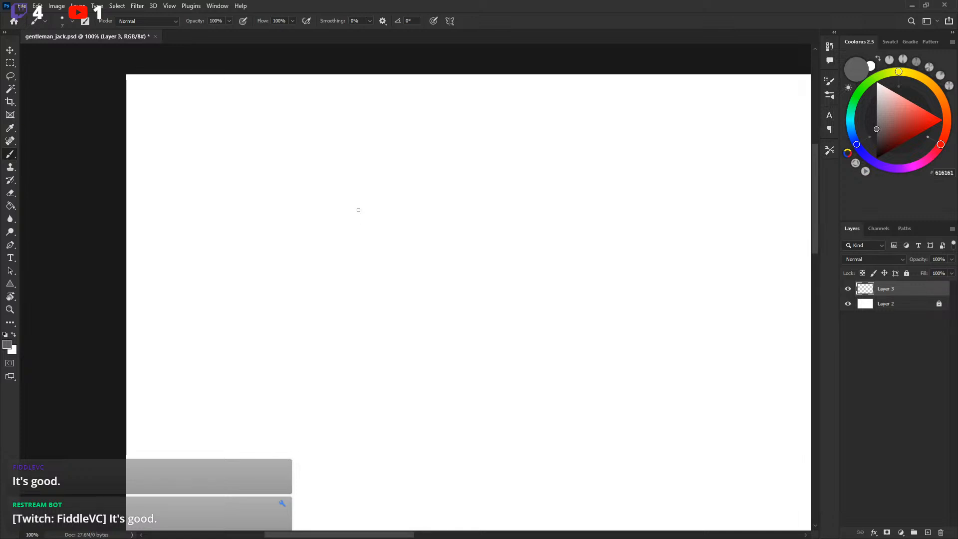
Sketch a small light oval for the head with short strokes for the neck at its lower side.
mouse_move(375, 242)
left_mouse_down()
mouse_move(534, 226)
mouse_move(530, 177)
mouse_move(503, 183)
left_mouse_up()
key("ctrl+z")
left_click_drag(483, 240, 483, 239)
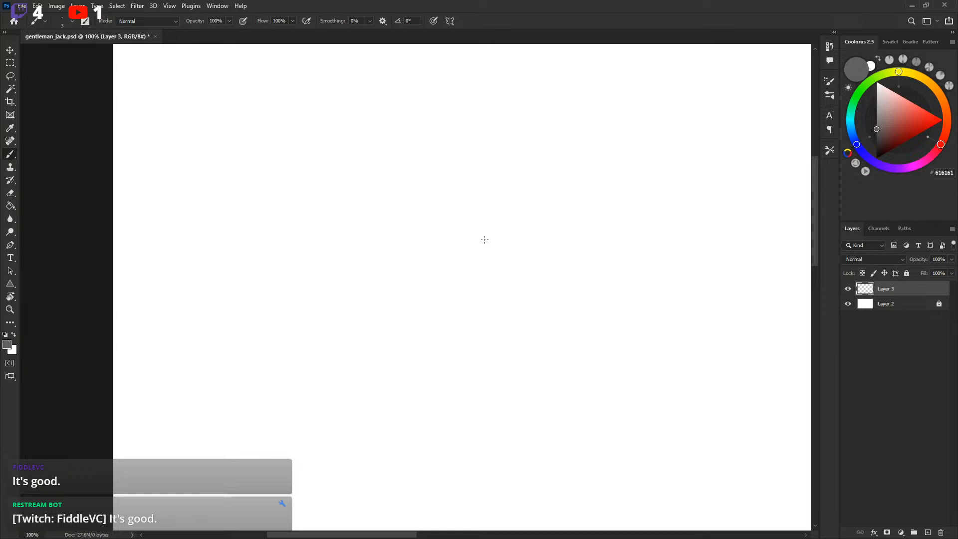
left_click_drag(491, 194, 488, 194)
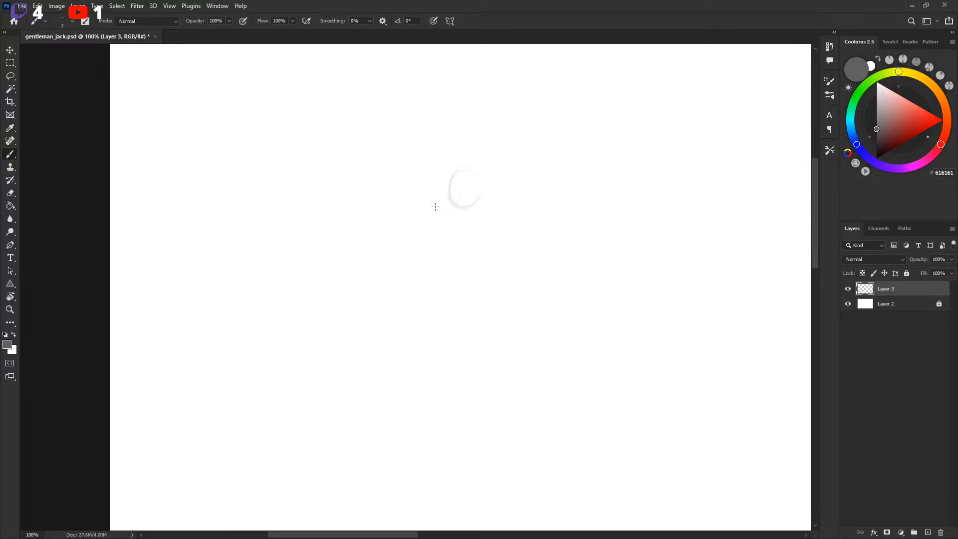
mouse_move(455, 184)
left_mouse_down()
mouse_move(454, 197)
mouse_move(423, 205)
left_mouse_up()
scroll(424, 226, "right", 1)
scroll(445, 186, "left", 1)
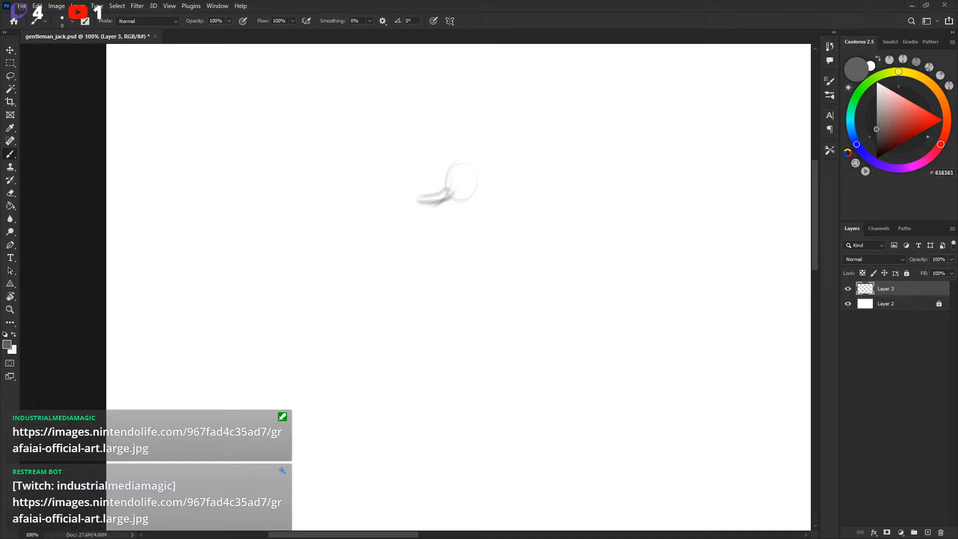
Switch to the browser, view the image grafaiai-official-art.large.jpg, and close it to return to the drawing.
key("alt+Tab")
double_click(333, 152)
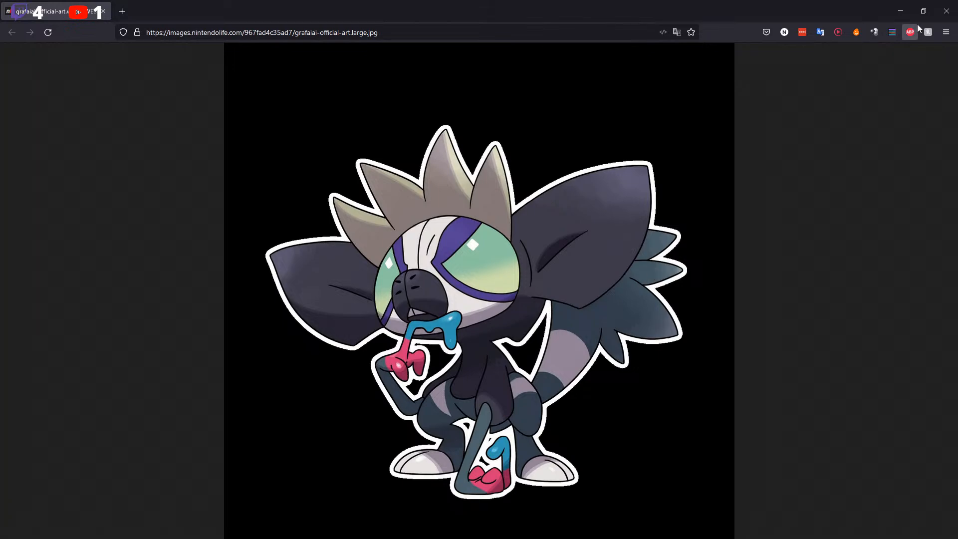
left_click(946, 11)
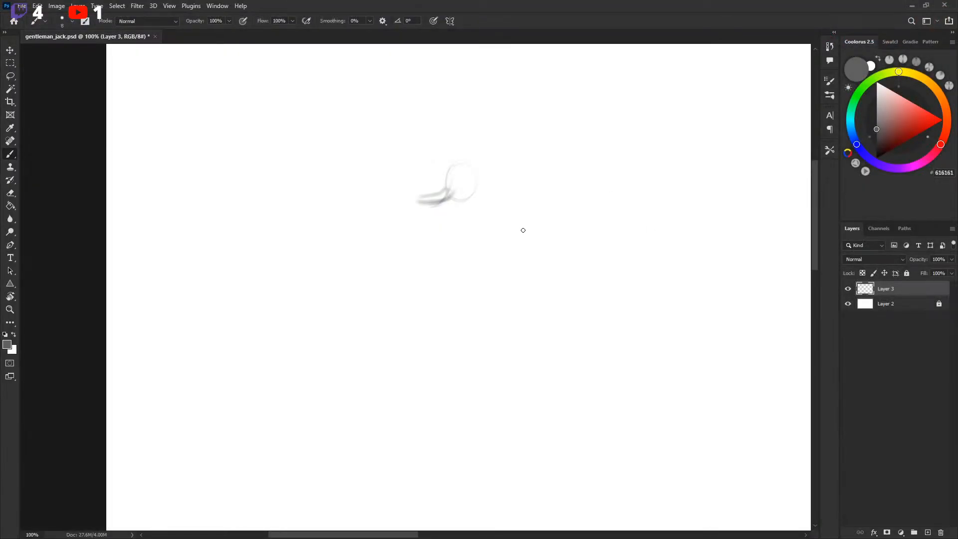
Sketch the sloping shoulder line below the head, with a long arm stroke reaching out behind the figure.
left_click_drag(467, 196, 460, 210)
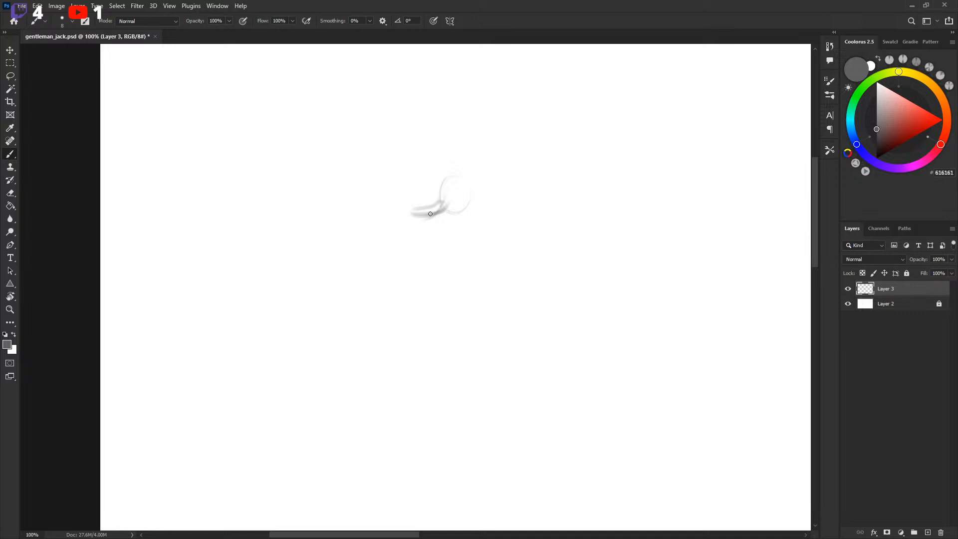
left_click_drag(386, 230, 413, 213)
mouse_move(455, 237)
left_mouse_down()
mouse_move(406, 199)
mouse_move(416, 199)
left_mouse_up()
left_click_drag(323, 249, 374, 226)
mouse_move(378, 220)
left_mouse_down()
mouse_move(408, 199)
mouse_move(355, 229)
mouse_move(433, 207)
left_mouse_up()
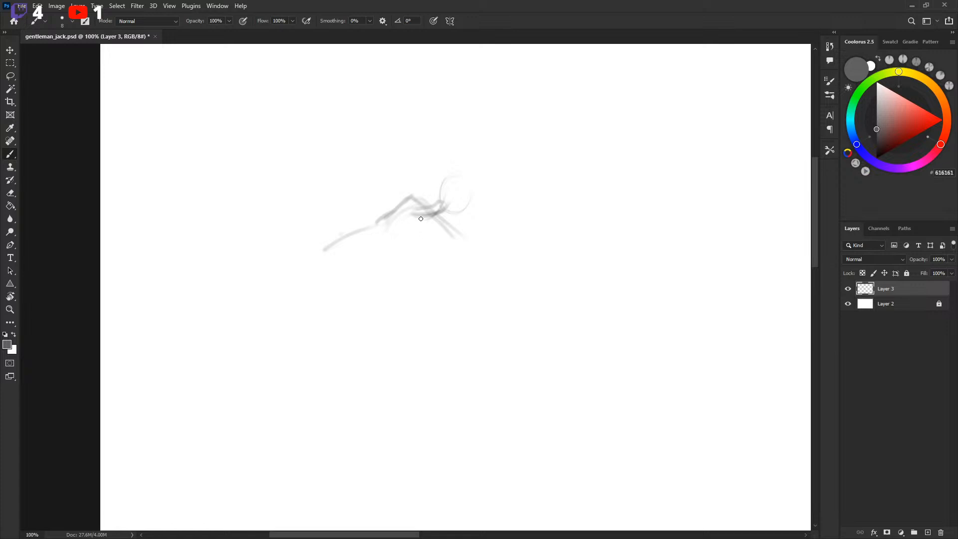
Sketch one arm bent at the elbow behind the body and the other hanging down in front.
left_click_drag(395, 211, 364, 239)
left_click_drag(369, 245, 383, 265)
left_click_drag(459, 256, 476, 288)
left_click_drag(461, 244, 496, 305)
mouse_move(375, 267)
left_mouse_down()
mouse_move(351, 281)
mouse_move(332, 268)
left_mouse_up()
Lasso and delete the stray strokes extending past the bent arm's elbow.
key("l")
key("Delete")
key("ctrl+d")
key("b")
Sketch the sides of the torso, the hips and the first long lines of the two legs.
mouse_move(408, 201)
left_mouse_down()
mouse_move(354, 238)
mouse_move(400, 262)
left_mouse_up()
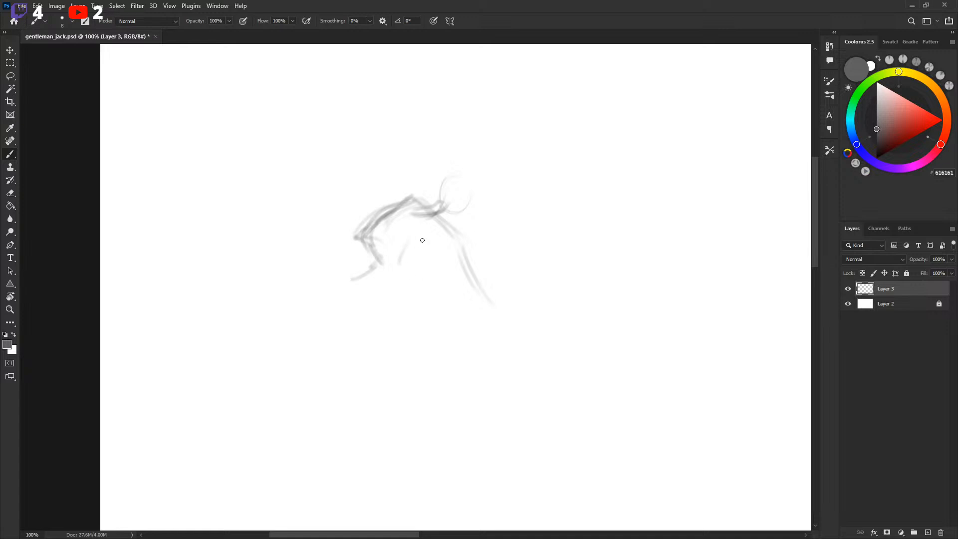
mouse_move(446, 229)
left_mouse_down()
mouse_move(390, 217)
mouse_move(397, 299)
mouse_move(403, 213)
mouse_move(397, 324)
mouse_move(447, 241)
mouse_move(406, 274)
left_mouse_up()
mouse_move(377, 241)
left_mouse_down()
mouse_move(382, 274)
mouse_move(451, 376)
mouse_move(425, 354)
left_mouse_up()
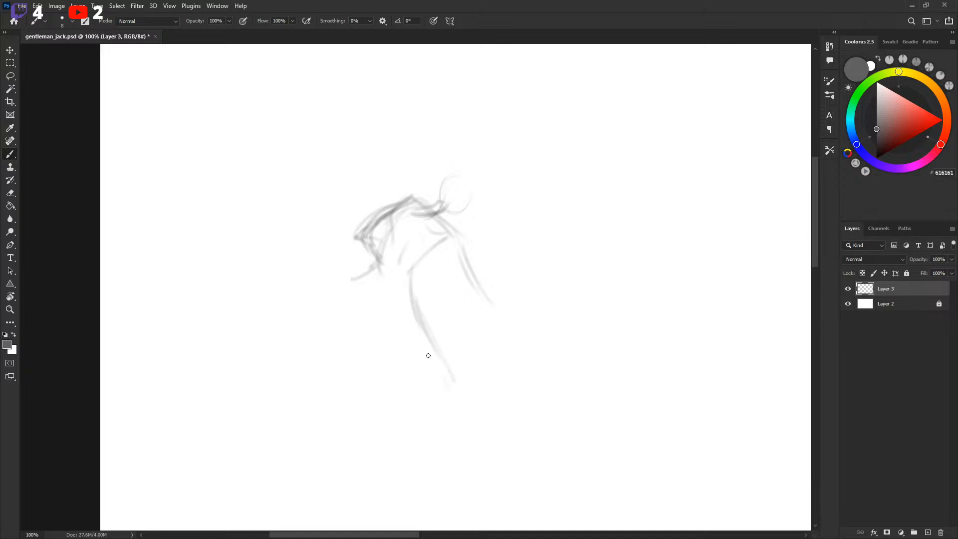
left_click_drag(386, 322, 383, 303)
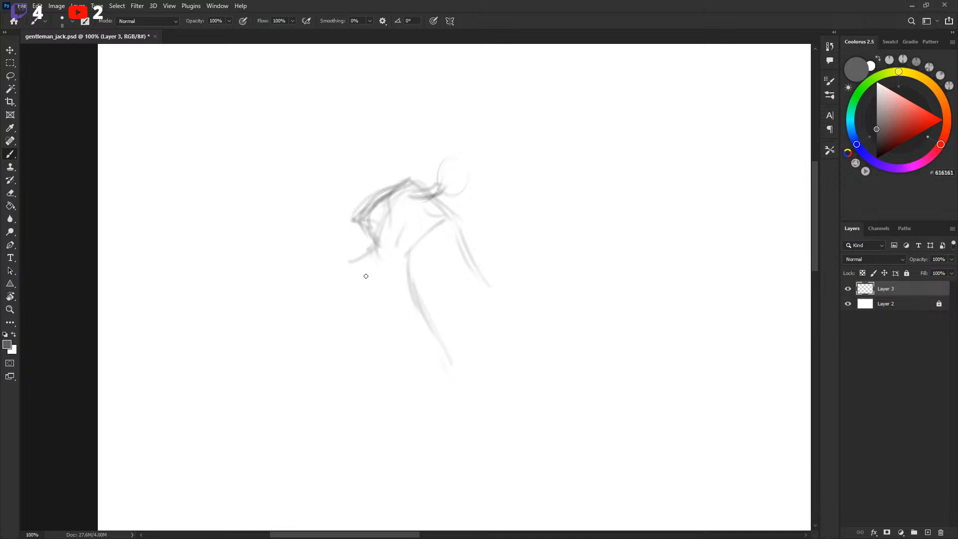
mouse_move(379, 244)
left_mouse_down()
mouse_move(362, 266)
mouse_move(373, 331)
left_mouse_up()
mouse_move(379, 276)
left_mouse_down()
mouse_move(368, 292)
mouse_move(387, 281)
mouse_move(443, 349)
left_mouse_up()
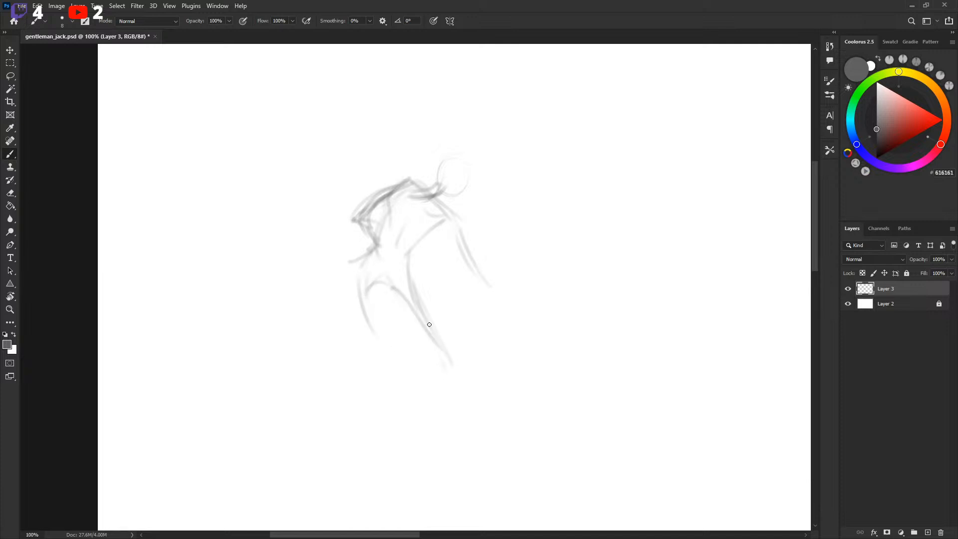
Extend both legs downward, join them with a slanted line, and mark the feet with short strokes.
left_click_drag(428, 317, 472, 406)
left_click_drag(399, 390, 456, 405)
left_click_drag(361, 300, 395, 390)
left_click_drag(398, 391, 385, 402)
left_click_drag(465, 410, 484, 426)
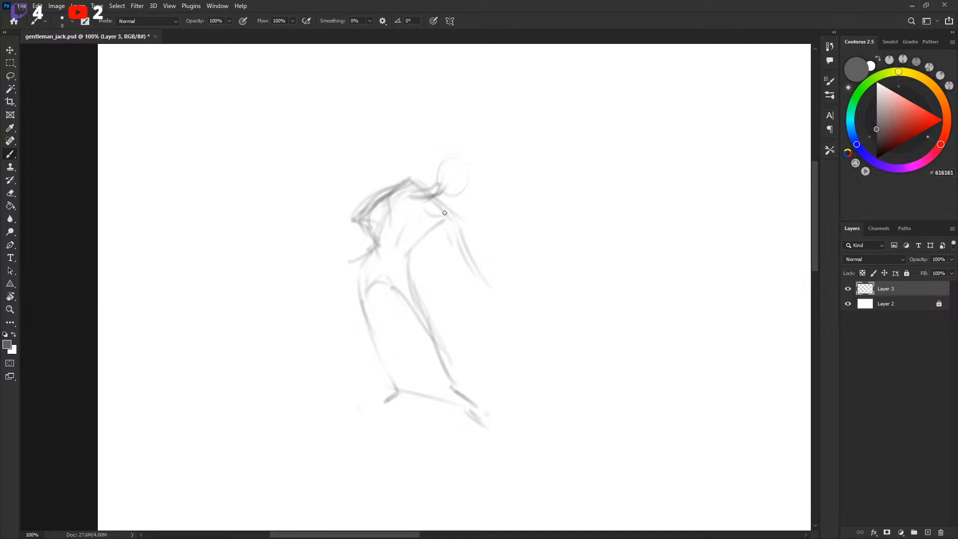
Sketch a larger round head over the small oval, overlapping the neck and shoulders.
left_click_drag(412, 174, 430, 205)
mouse_move(452, 142)
left_mouse_down()
mouse_move(413, 170)
mouse_move(417, 185)
mouse_move(440, 149)
left_mouse_up()
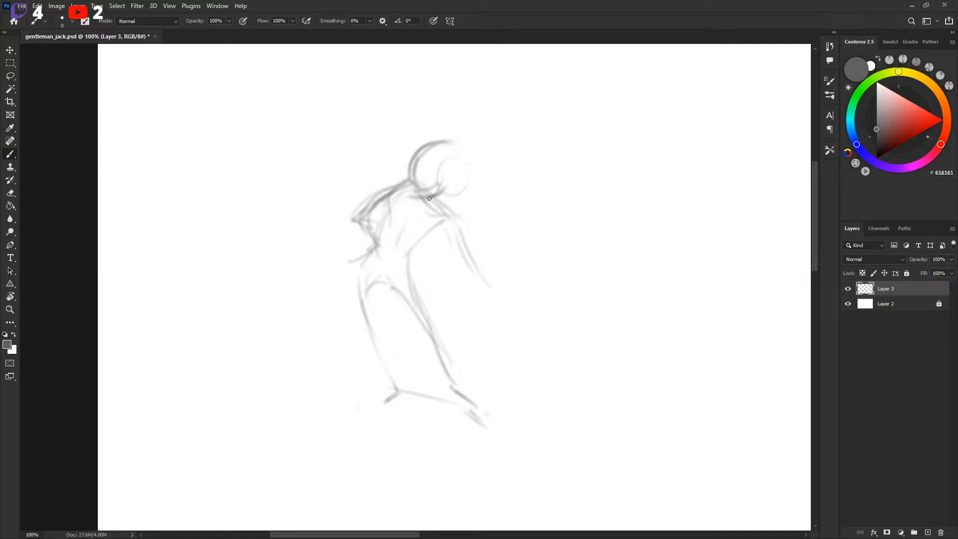
mouse_move(477, 192)
left_mouse_down()
mouse_move(457, 219)
mouse_move(428, 205)
left_mouse_up()
mouse_move(449, 140)
left_mouse_down()
mouse_move(414, 162)
mouse_move(471, 158)
left_mouse_up()
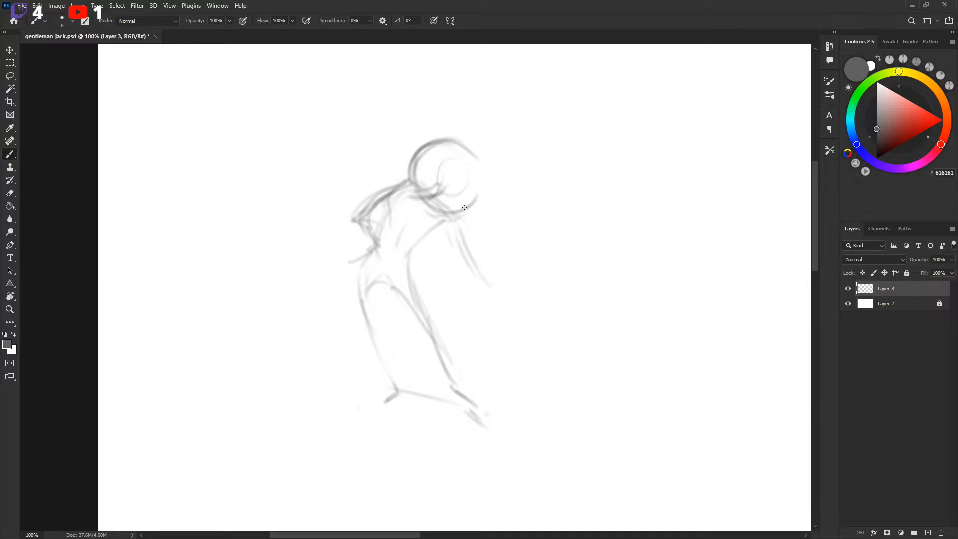
left_click_drag(474, 158, 470, 201)
Add fuller sleeve strokes above the bent arm, from the head out to the elbow.
left_click_drag(407, 179, 349, 201)
left_click_drag(409, 182, 348, 208)
left_click_drag(352, 199, 360, 223)
Sketch a trial of three overlapping round pumpkin segments beside the figure, and delete it.
left_click_drag(614, 132, 629, 178)
mouse_move(649, 129)
left_mouse_down()
mouse_move(669, 178)
mouse_move(674, 169)
left_mouse_up()
mouse_move(649, 128)
left_mouse_down()
mouse_move(676, 156)
mouse_move(681, 184)
left_mouse_up()
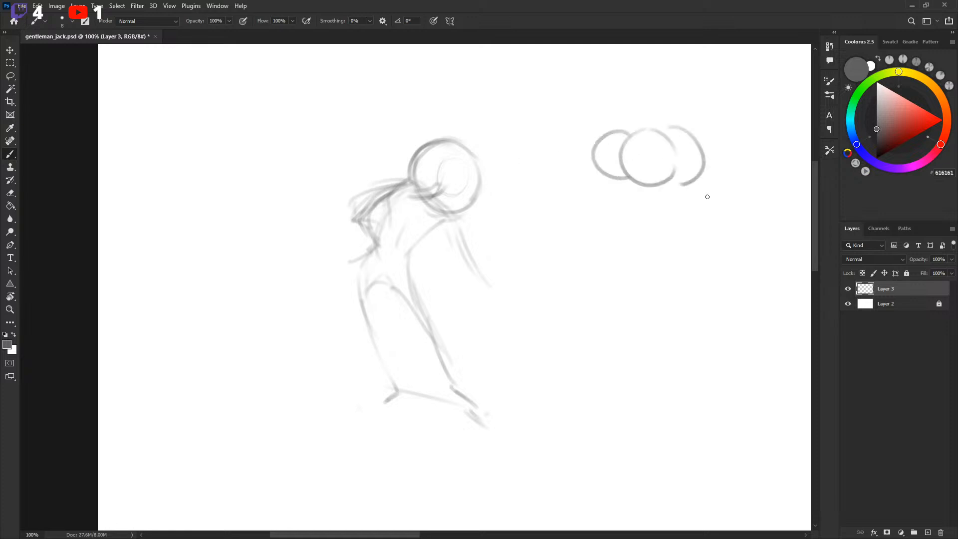
key("l")
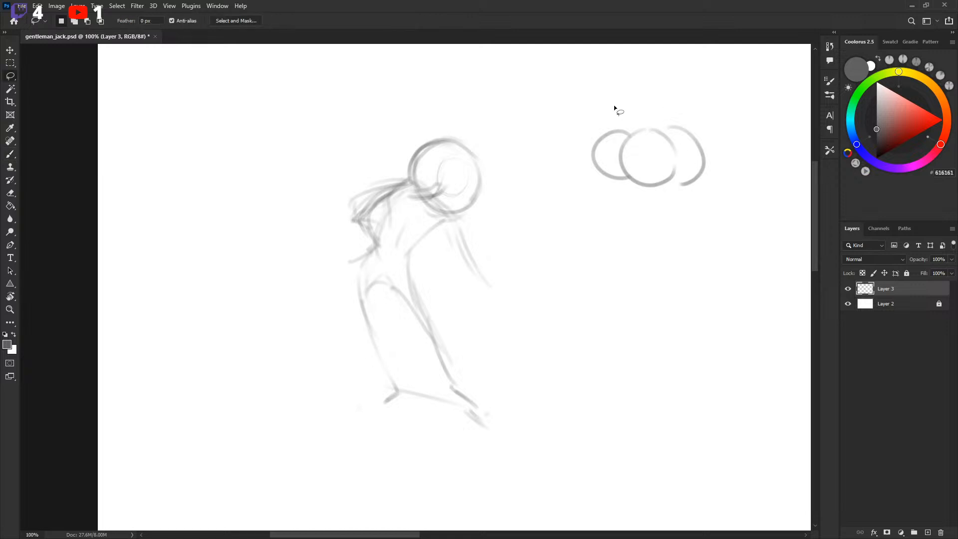
left_click_drag(614, 104, 700, 106)
key("Delete")
key("ctrl+d")
key("b")
Refine the round head by clearing the inner oval, and add a curved pumpkin stem on top.
mouse_move(475, 165)
left_mouse_down()
mouse_move(466, 199)
mouse_move(439, 159)
mouse_move(423, 192)
mouse_move(459, 205)
left_mouse_up()
key("e")
key("b")
mouse_move(464, 145)
left_mouse_down()
mouse_move(463, 120)
mouse_move(475, 157)
left_mouse_up()
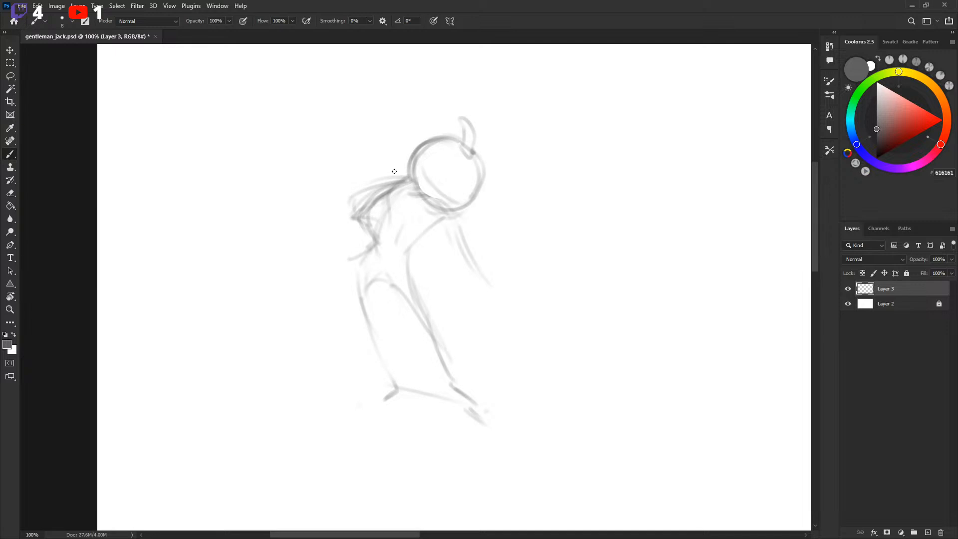
left_click_drag(394, 171, 425, 197)
Duplicate the figure's layer, move the copy beside the original, and flip it horizontally.
scroll(474, 254, "down", 1)
left_click_drag(582, 238, 534, 228)
key("ctrl+j")
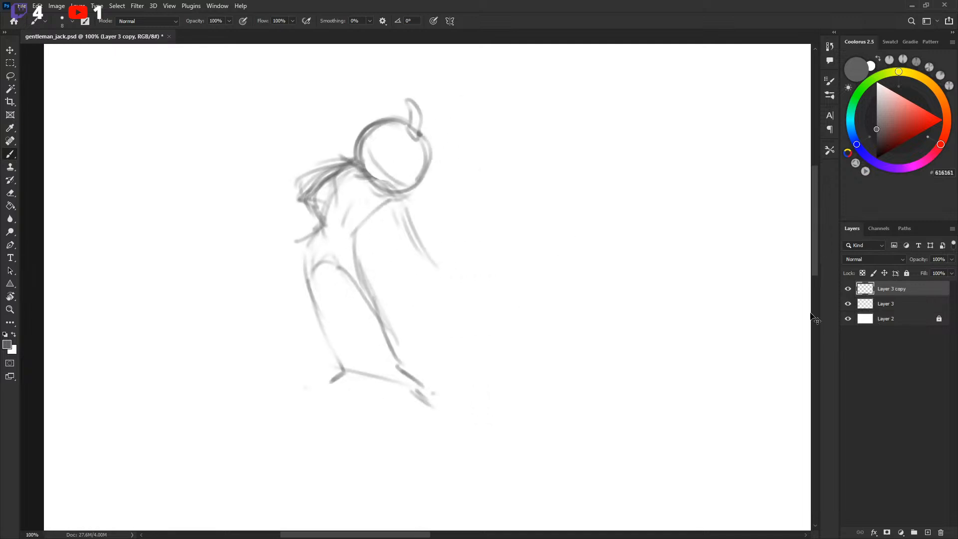
key("v")
left_click_drag(396, 218, 500, 218)
key("ctrl+t")
right_click(497, 227)
left_click(548, 428)
key("Return")
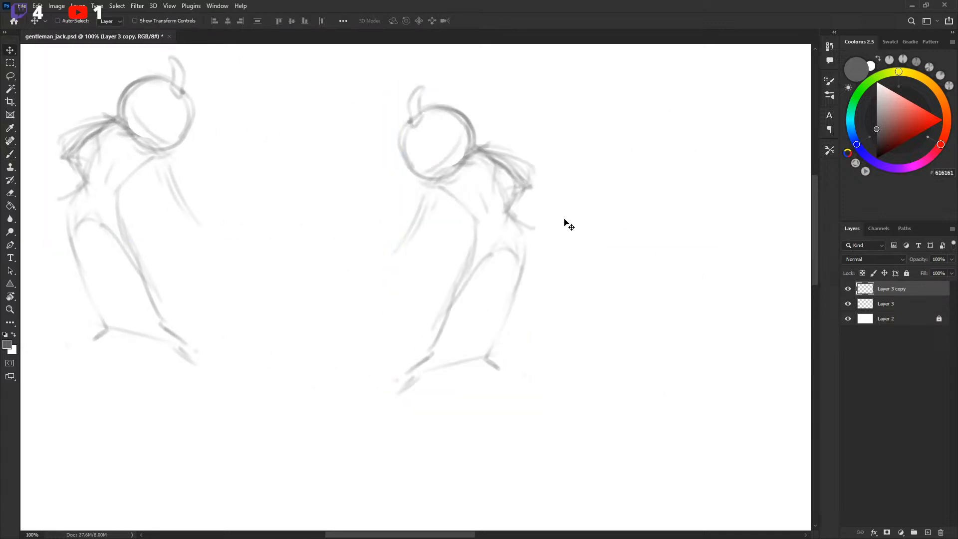
Strengthen the flipped figure's hanging arm with a darker curved brush stroke from the shoulder to the hand.
key("b")
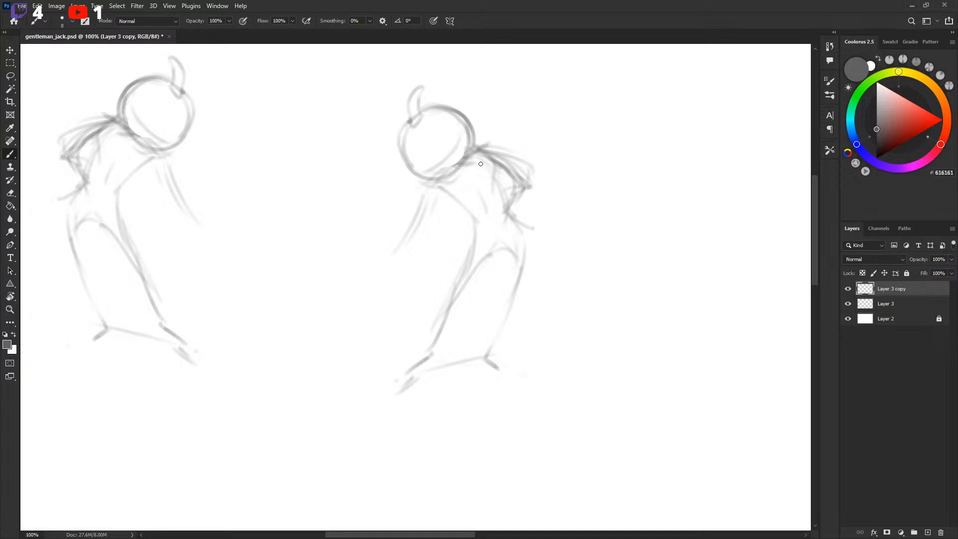
mouse_move(437, 181)
left_mouse_down()
mouse_move(420, 240)
mouse_move(394, 260)
mouse_move(447, 178)
mouse_move(397, 247)
left_mouse_up()
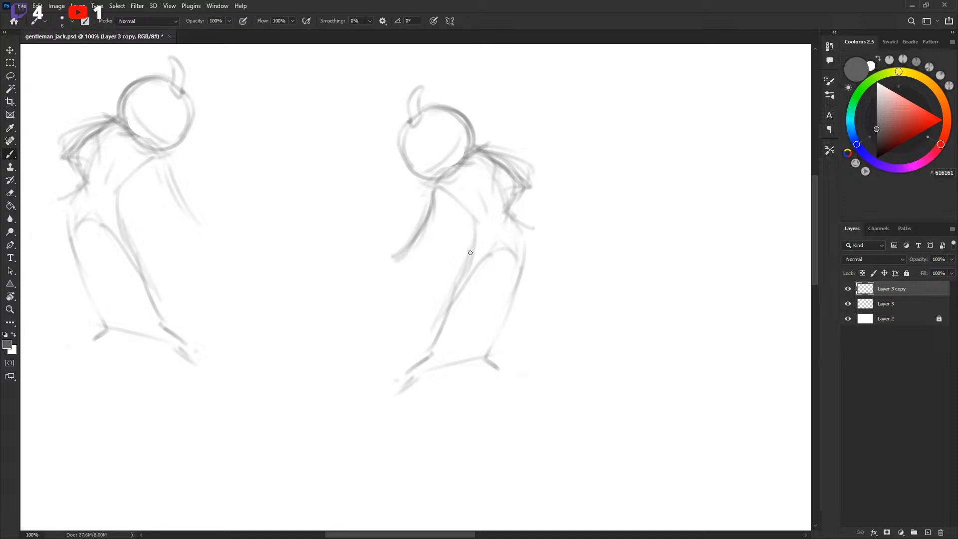
left_click_drag(659, 157, 733, 215)
key("ctrl+z")
scroll(601, 207, "down", 1)
scroll(529, 239, "down", 1)
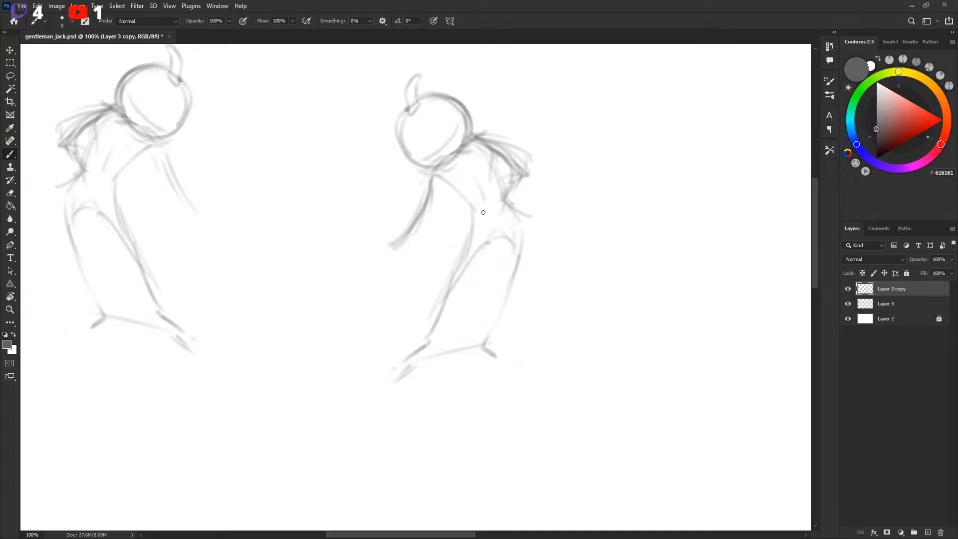
scroll(492, 265, "up", 2)
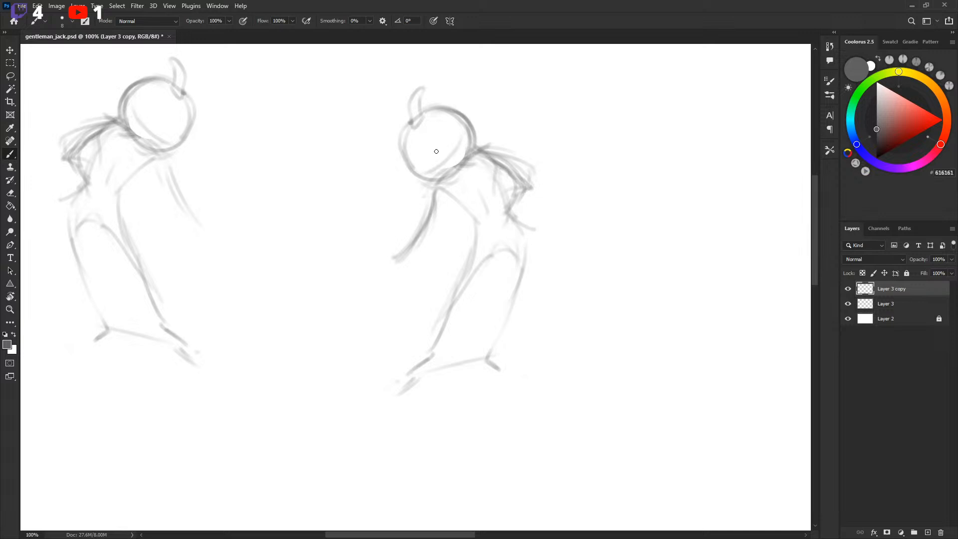
Draw a jack-o'-lantern face with angry eyes and a jagged mouth on the flipped head, and touch up the shoulder and bent arm.
mouse_move(420, 145)
left_mouse_down()
mouse_move(452, 171)
mouse_move(430, 159)
mouse_move(424, 176)
mouse_move(407, 167)
mouse_move(427, 164)
left_mouse_up()
left_click_drag(440, 132, 441, 153)
mouse_move(431, 159)
left_mouse_down()
mouse_move(444, 173)
mouse_move(463, 134)
left_mouse_up()
left_click(437, 200)
left_click_drag(505, 157, 530, 184)
left_click_drag(434, 190, 452, 199)
left_click_drag(525, 197, 515, 210)
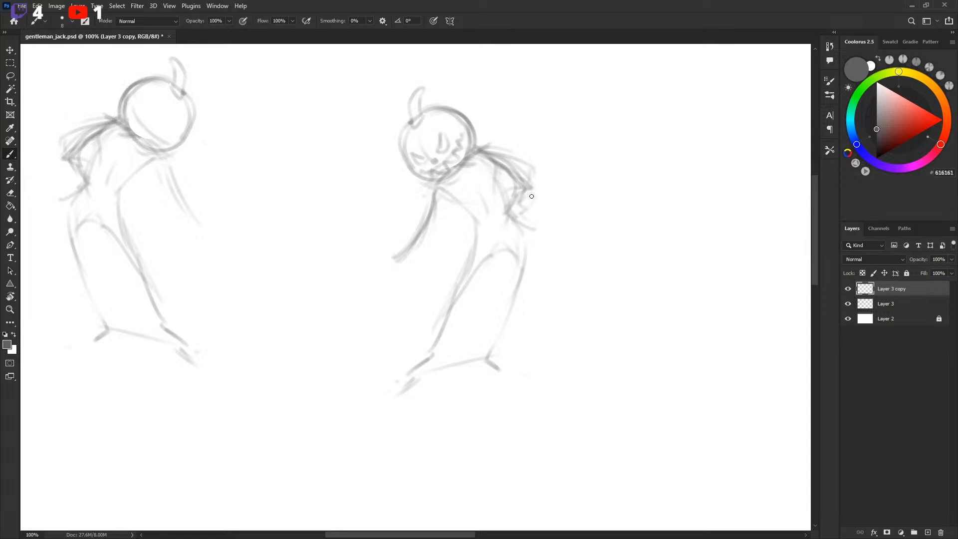
scroll(574, 187, "right", 2)
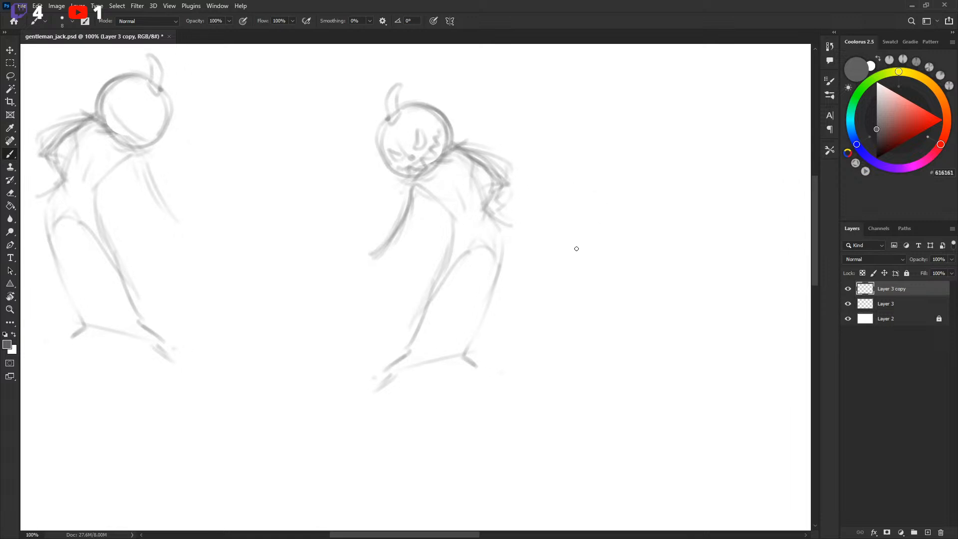
scroll(568, 202, "right", 1)
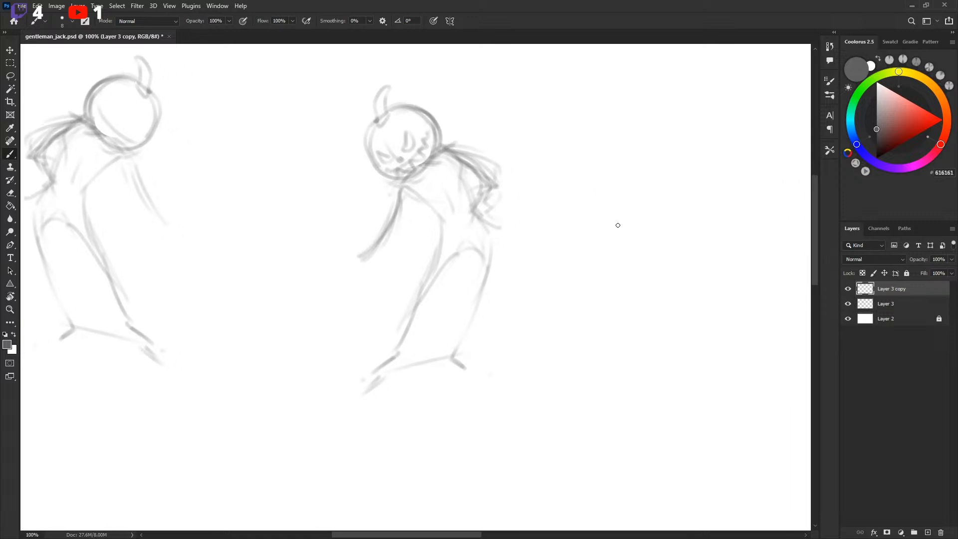
scroll(614, 266, "right", 2)
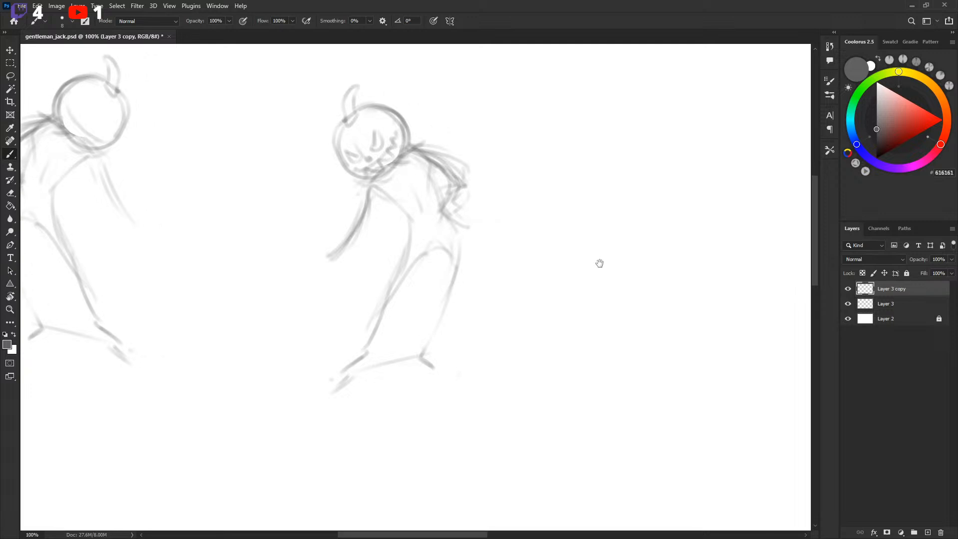
scroll(549, 250, "right", 3)
scroll(446, 255, "left", 1)
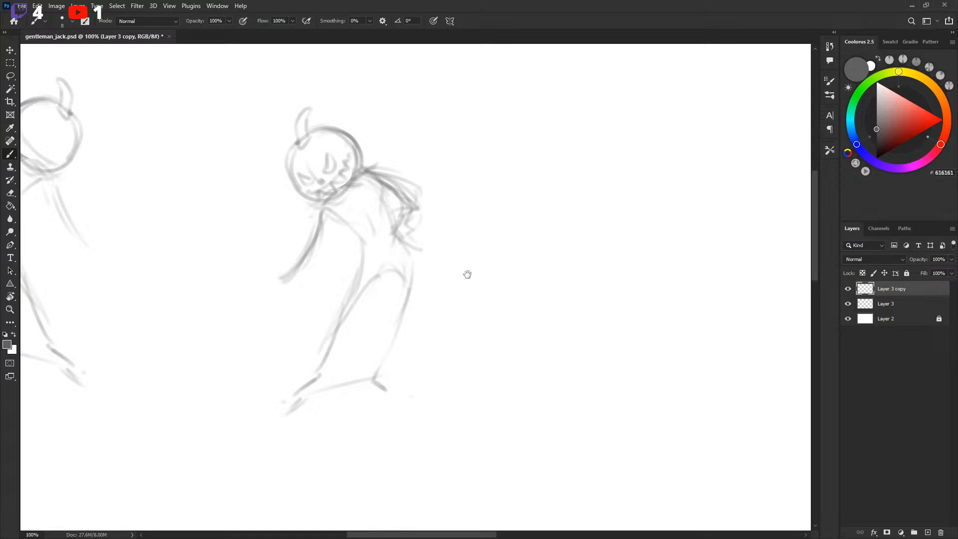
left_click_drag(465, 274, 521, 274)
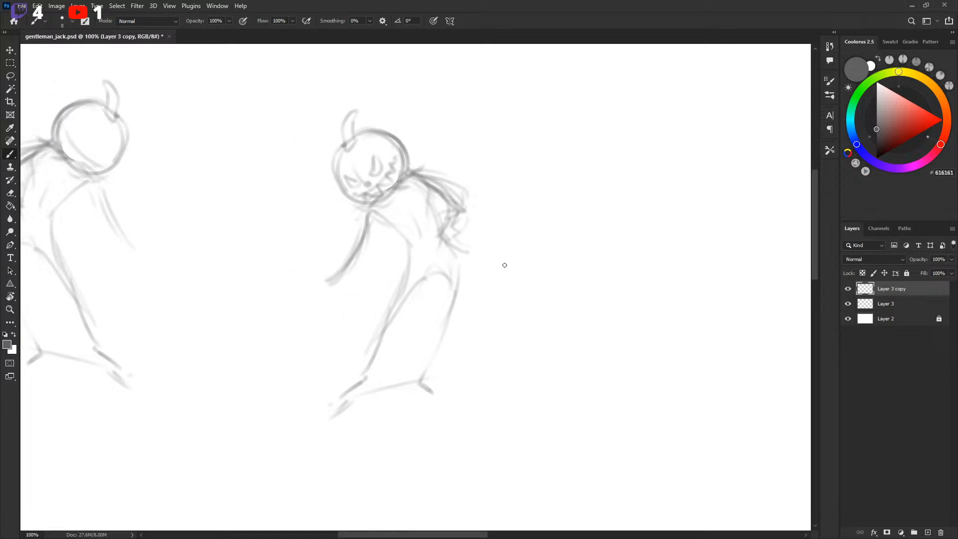
Try alternative strokes for the bent arm, including one stretched straight outward, plus a line below the hanging hand, and undo them.
left_click_drag(465, 211, 444, 238)
key("ctrl+z")
left_click_drag(426, 175, 444, 236)
key("ctrl+z")
left_click_drag(435, 183, 524, 233)
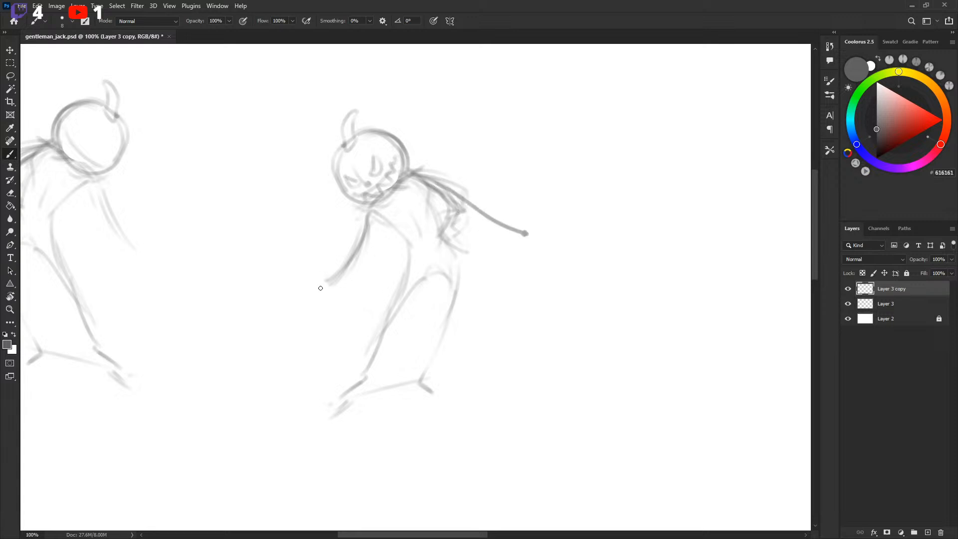
left_click_drag(324, 286, 327, 344)
key("ctrl+z")
key("ctrl+z")
key("ctrl+z")
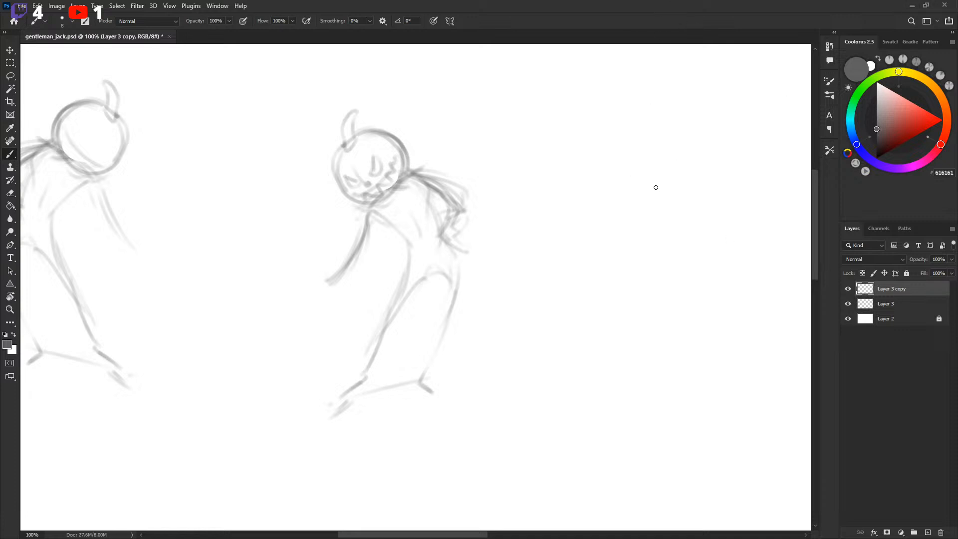
Paste the pumpkin mace and bowing gentleman reference images one after the other, undoing each paste.
key("ctrl+v")
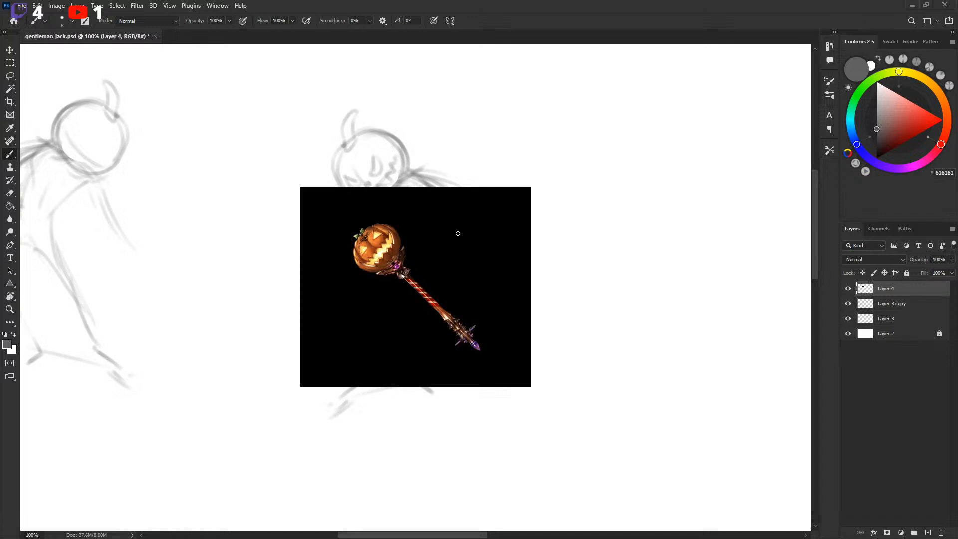
key("ctrl+z")
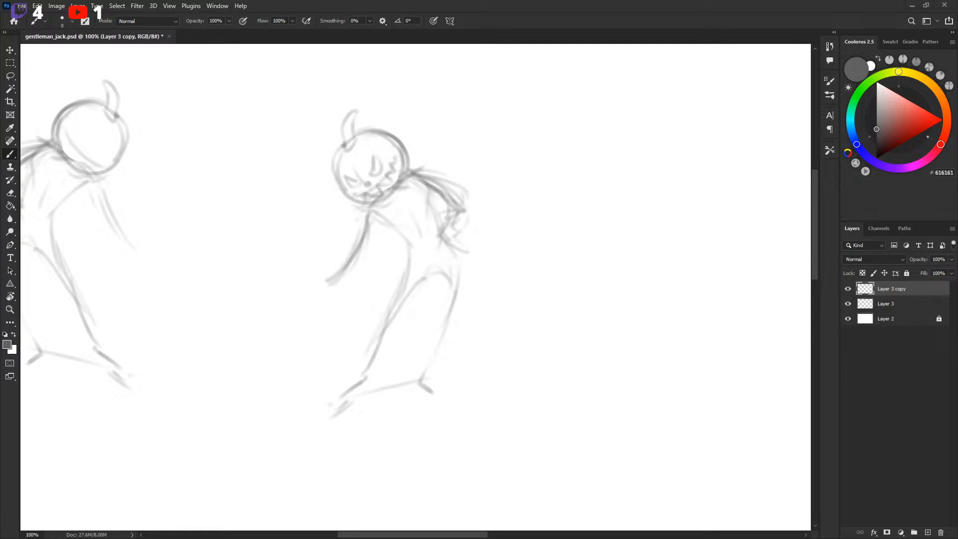
key("ctrl+v")
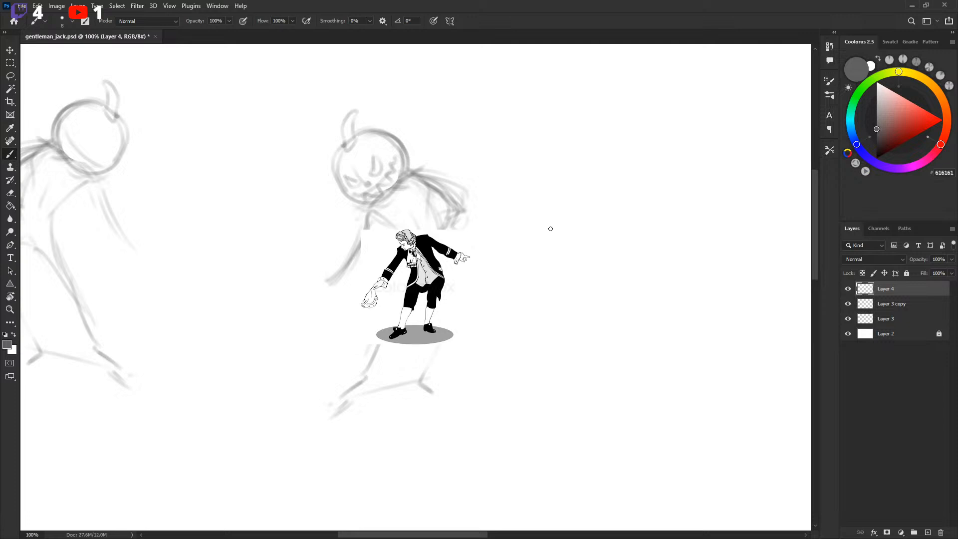
key("ctrl+z")
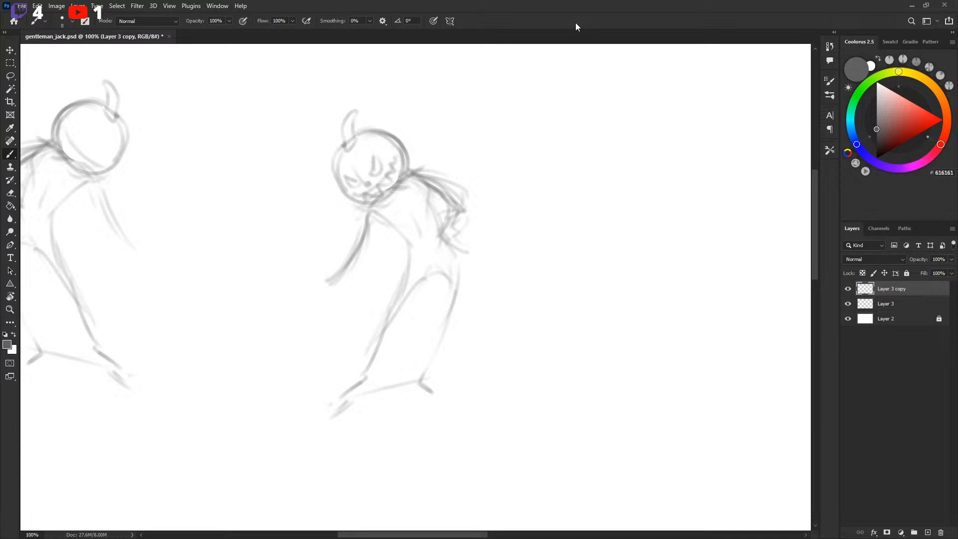
Give the hanging arm a second contour for thickness and sketch a cuff and fingers at its end.
mouse_move(373, 209)
left_mouse_down()
mouse_move(357, 287)
mouse_move(384, 228)
left_mouse_up()
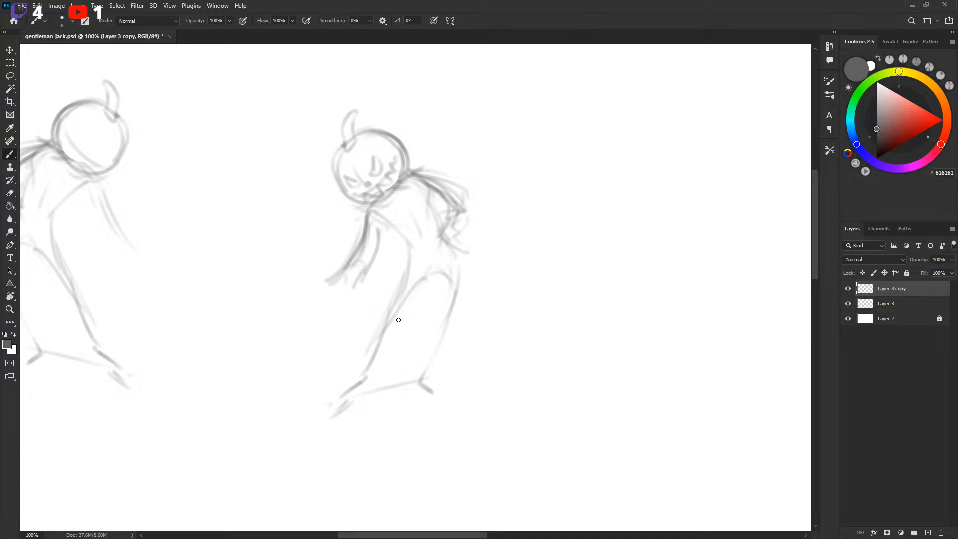
left_click_drag(386, 319, 398, 310)
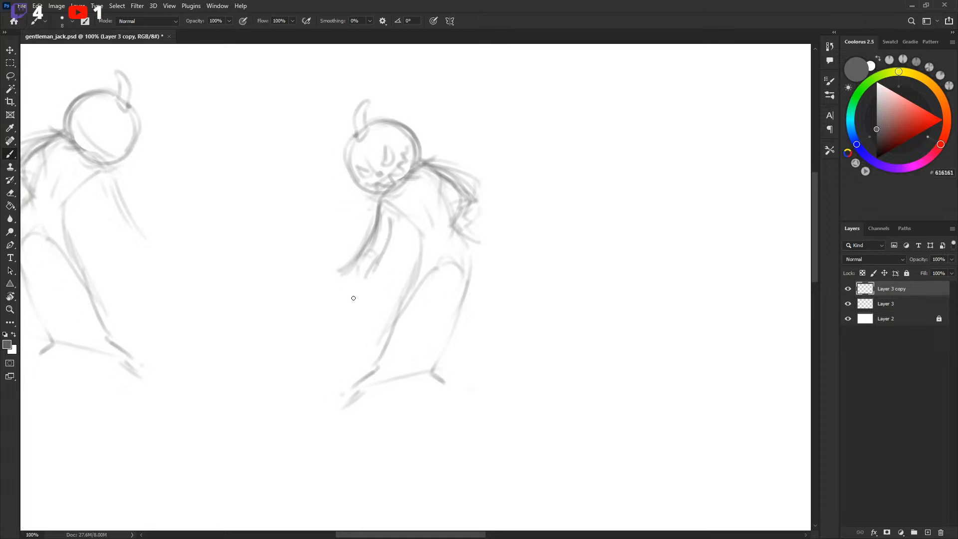
mouse_move(349, 271)
left_mouse_down()
mouse_move(338, 279)
mouse_move(361, 267)
left_mouse_up()
key("x")
key("x")
Flip the copied figure horizontally so it faces the same way as the original.
mouse_move(297, 275)
left_mouse_down()
mouse_move(508, 364)
mouse_move(294, 280)
left_mouse_up()
key("ctrl+t")
right_click(392, 248)
left_click(463, 446)
key("Return")
key("ctrl+d")
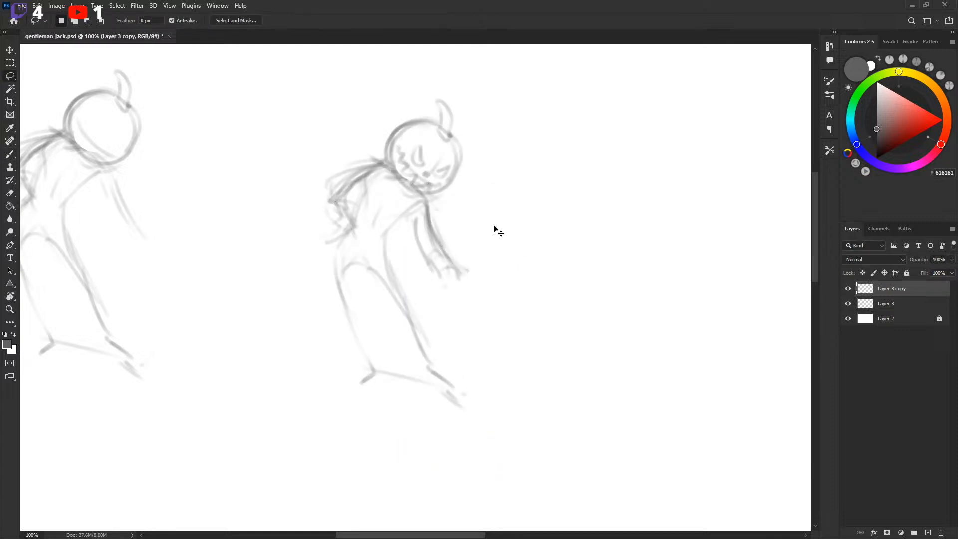
Sketch a raised forearm with a fist beside the bent arm, and a large rounded outline around the hips and thighs.
key("b")
mouse_move(327, 235)
left_mouse_down()
mouse_move(311, 241)
mouse_move(327, 243)
mouse_move(309, 194)
mouse_move(321, 226)
left_mouse_up()
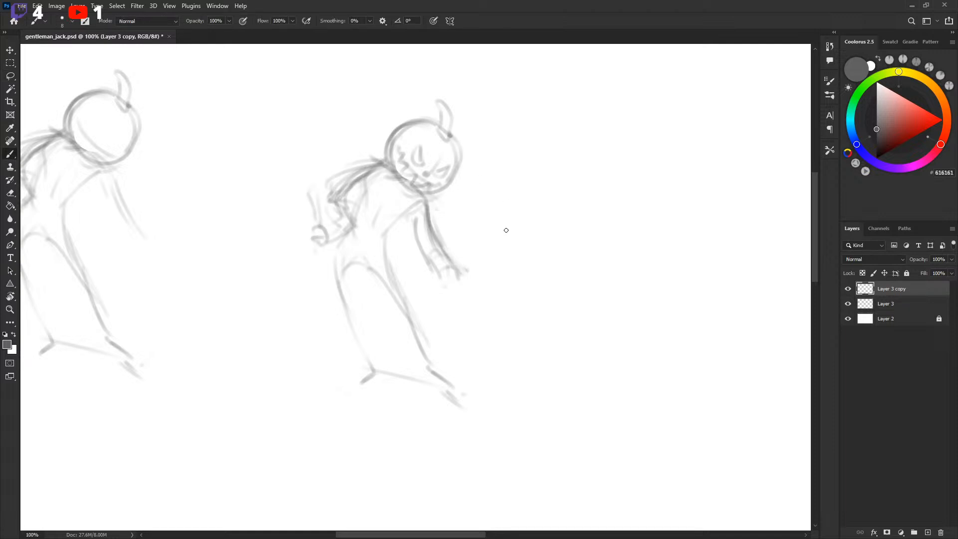
scroll(379, 244, "down", 1)
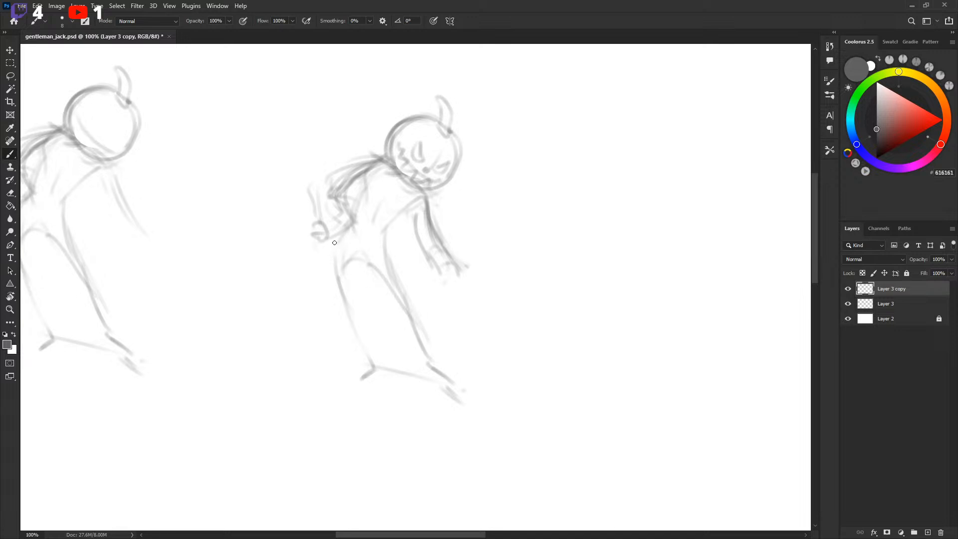
mouse_move(330, 238)
left_mouse_down()
mouse_move(317, 270)
mouse_move(329, 317)
mouse_move(380, 313)
left_mouse_up()
left_click_drag(389, 255, 397, 279)
Define the torso's sides, and draw a long arm stretched backward from the shoulder and a forearm folded across the waist.
left_click_drag(380, 163, 363, 212)
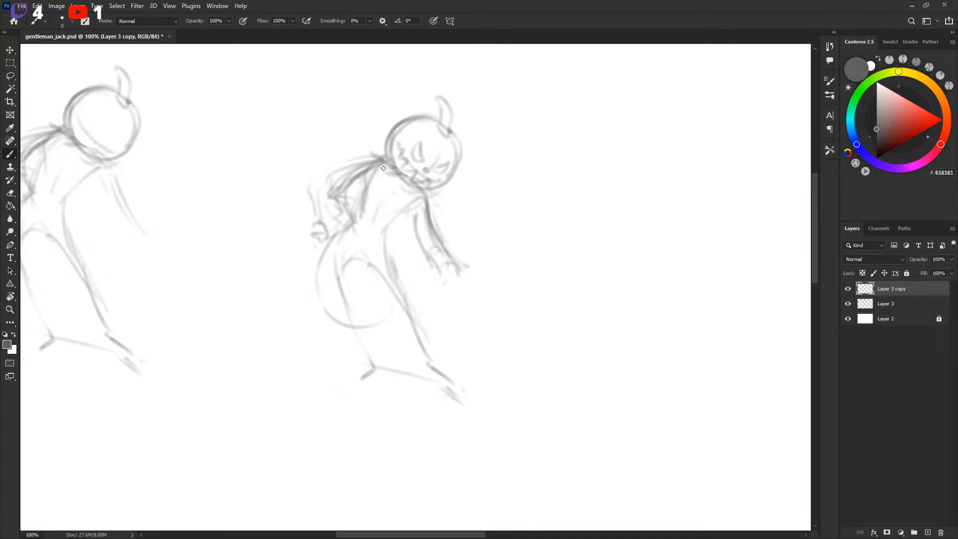
left_click_drag(413, 193, 377, 224)
left_click_drag(454, 269, 457, 264)
mouse_move(391, 229)
left_mouse_down()
mouse_move(410, 238)
mouse_move(432, 216)
left_mouse_up()
key("ctrl+z")
left_click_drag(327, 191, 366, 166)
left_click_drag(351, 228, 423, 205)
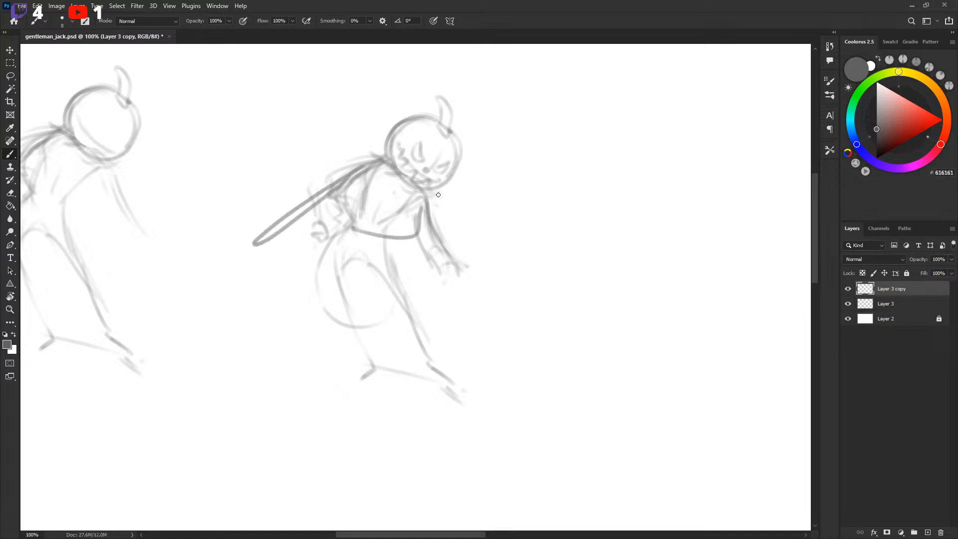
Lasso and delete the old hanging forearm and the old bent arm's fist.
key("l")
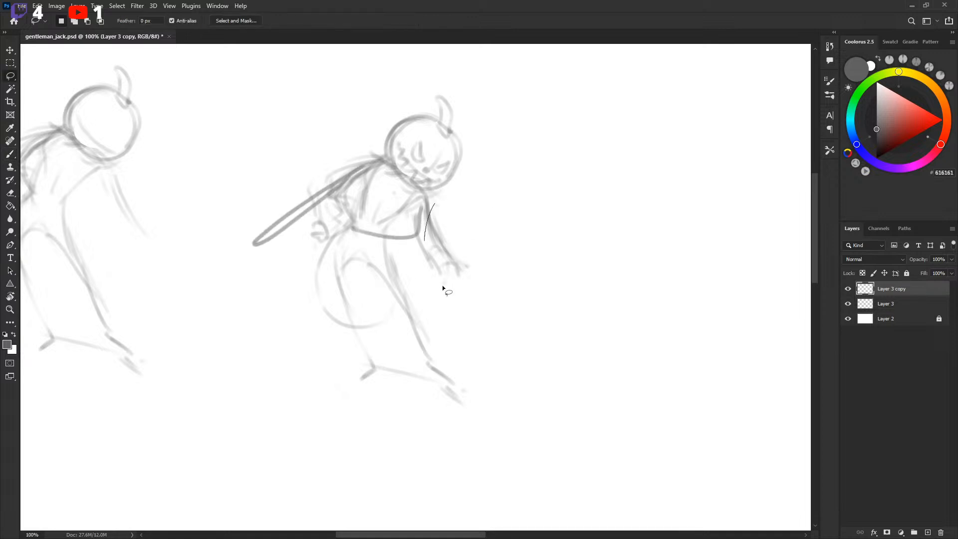
left_click_drag(442, 285, 433, 205)
key("Delete")
mouse_move(338, 204)
left_mouse_down()
mouse_move(358, 181)
mouse_move(329, 197)
mouse_move(394, 232)
mouse_move(429, 228)
left_mouse_up()
key("Delete")
key("ctrl+d")
Redraw the pumpkin face's eyes and mouth lower on the head with a smaller brush.
key("b")
key("e")
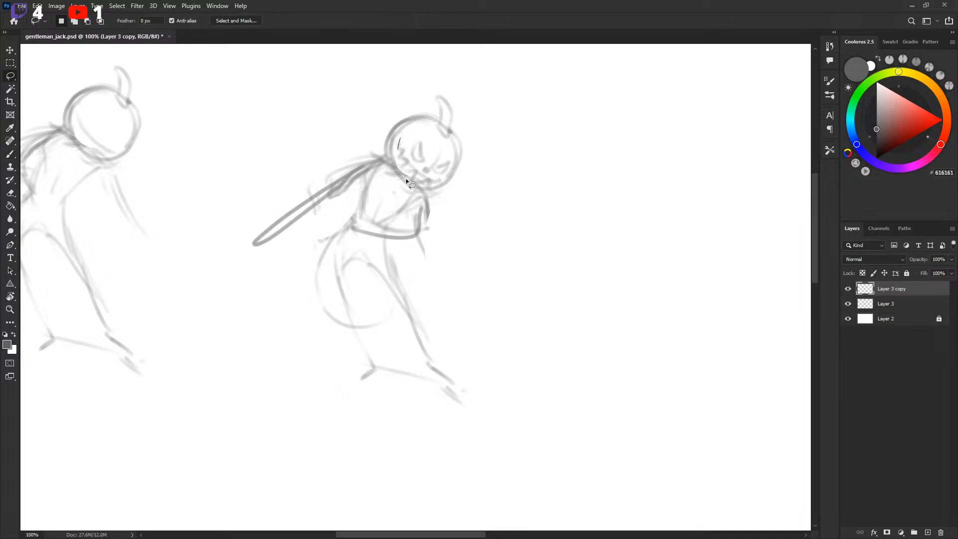
mouse_move(405, 178)
left_mouse_down()
mouse_move(454, 144)
mouse_move(426, 173)
left_mouse_up()
key("b")
key("ctrl+z")
key("ctrl+z")
key("bracketleft")
key("bracketleft")
mouse_move(417, 150)
left_mouse_down()
mouse_move(425, 174)
mouse_move(442, 176)
mouse_move(411, 172)
left_mouse_up()
left_click_drag(412, 182, 435, 187)
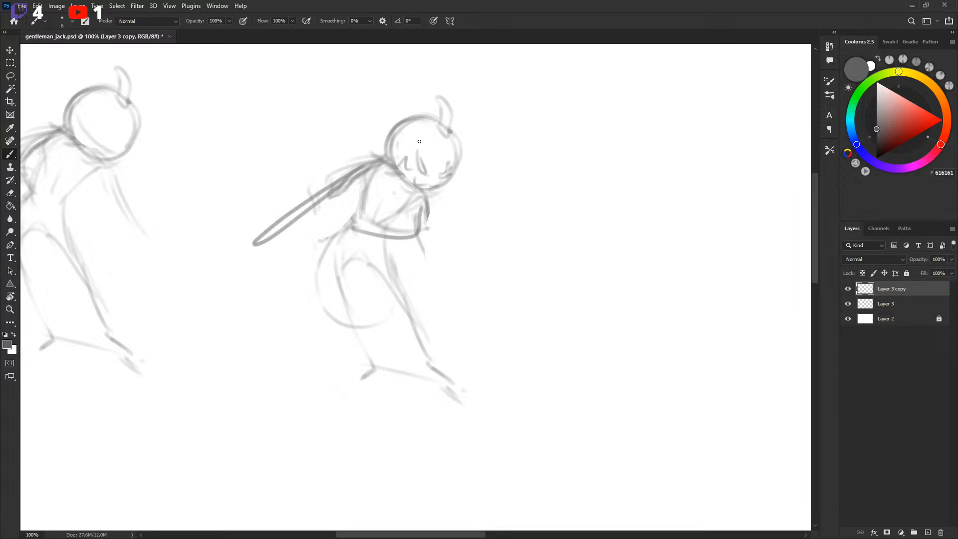
Rotate the pumpkin head slightly clockwise so it tilts further down.
key("v")
key("ctrl+t")
mouse_move(506, 94)
left_mouse_down()
mouse_move(463, 159)
mouse_move(465, 145)
left_mouse_up()
key("Return")
key("b")
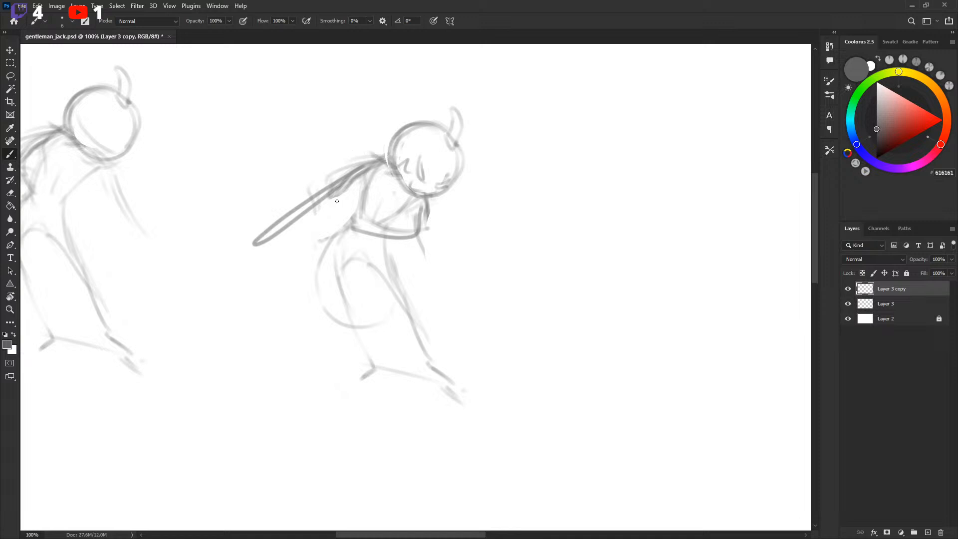
Taper the backward-stretched arm and sketch curved cloth folds from its tip to the thighs, clearing part of the old round outline.
left_click_drag(363, 161, 257, 219)
key("ctrl+z")
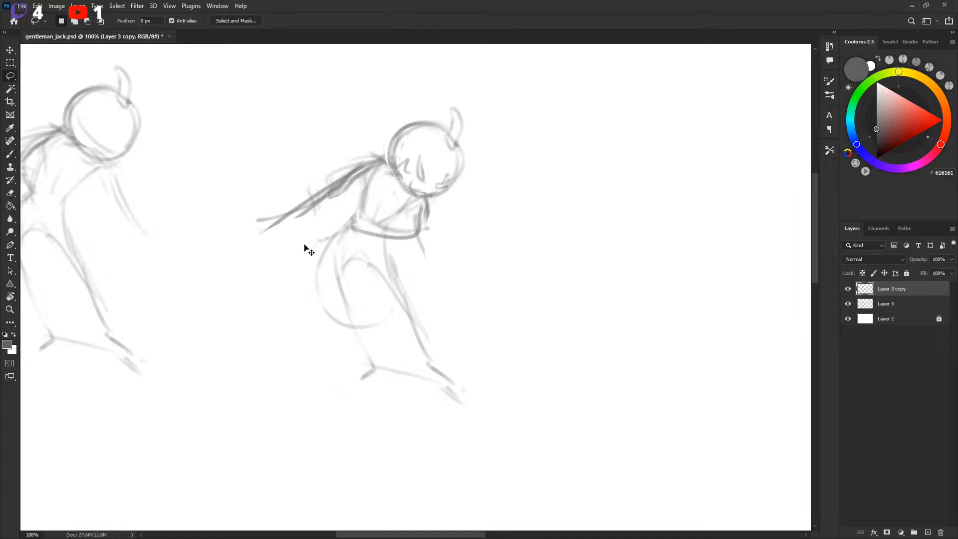
mouse_move(263, 241)
left_mouse_down()
mouse_move(301, 249)
mouse_move(317, 285)
mouse_move(291, 267)
mouse_move(360, 281)
mouse_move(331, 308)
mouse_move(388, 289)
left_mouse_up()
key("l")
mouse_move(359, 318)
left_mouse_down()
mouse_move(379, 339)
mouse_move(386, 300)
left_mouse_up()
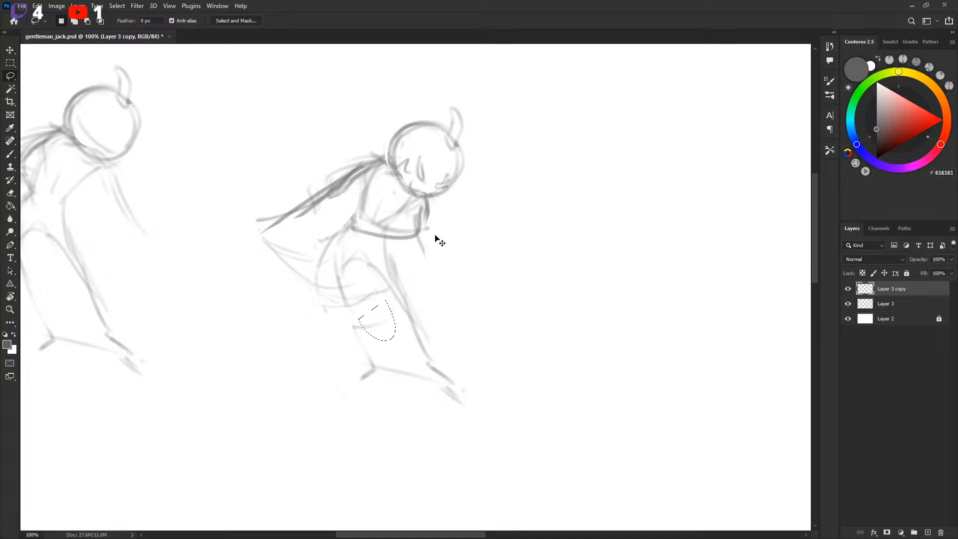
key("ctrl+d")
Darken the back leg's outer thigh contour and add an inner contour running down to the shin.
key("b")
scroll(374, 273, "down", 1)
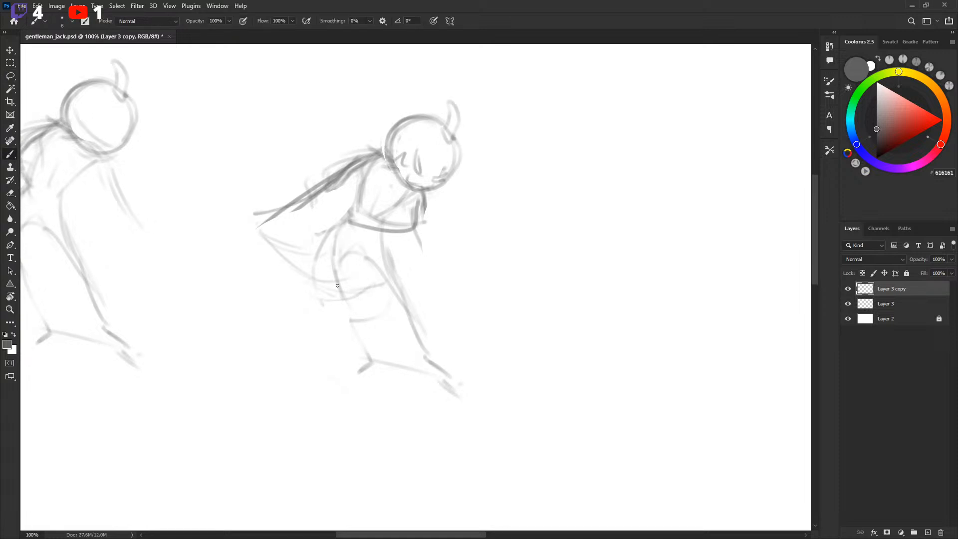
mouse_move(334, 255)
left_mouse_down()
mouse_move(344, 299)
mouse_move(338, 285)
mouse_move(385, 355)
mouse_move(356, 281)
left_mouse_up()
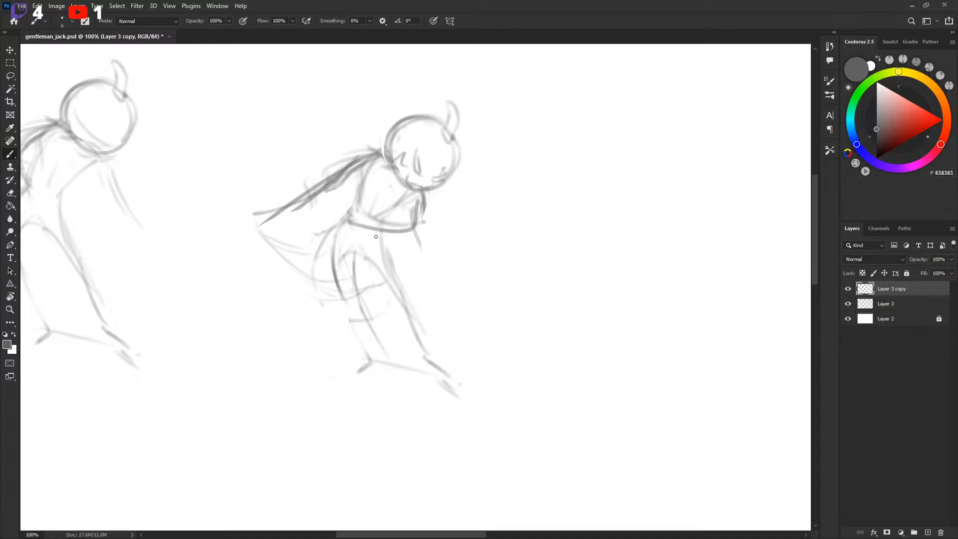
mouse_move(445, 218)
left_mouse_down()
mouse_move(545, 267)
mouse_move(574, 270)
mouse_move(574, 252)
left_mouse_up()
mouse_move(539, 126)
left_mouse_down()
mouse_move(586, 165)
mouse_move(531, 150)
mouse_move(508, 165)
left_mouse_up()
key("ctrl+z")
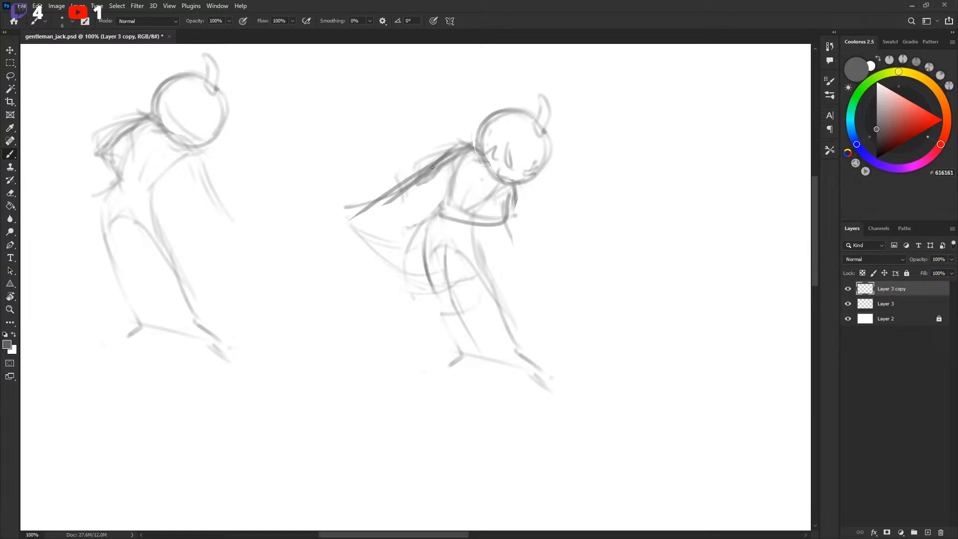
Paint white over stray lines on the stretched arm, and add a hand and upper edge to the forearm across the waist.
key("x")
mouse_move(418, 163)
left_mouse_down()
mouse_move(417, 180)
mouse_move(375, 208)
left_mouse_up()
key("x")
mouse_move(445, 204)
left_mouse_down()
mouse_move(452, 228)
mouse_move(467, 209)
mouse_move(463, 227)
mouse_move(497, 230)
mouse_move(465, 207)
mouse_move(501, 221)
mouse_move(492, 214)
mouse_move(498, 199)
mouse_move(507, 228)
left_mouse_up()
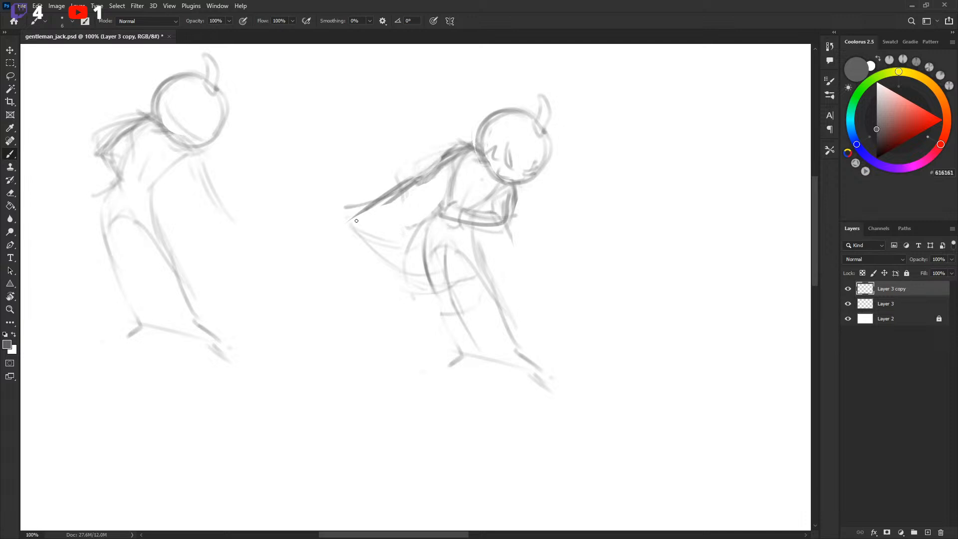
key("x")
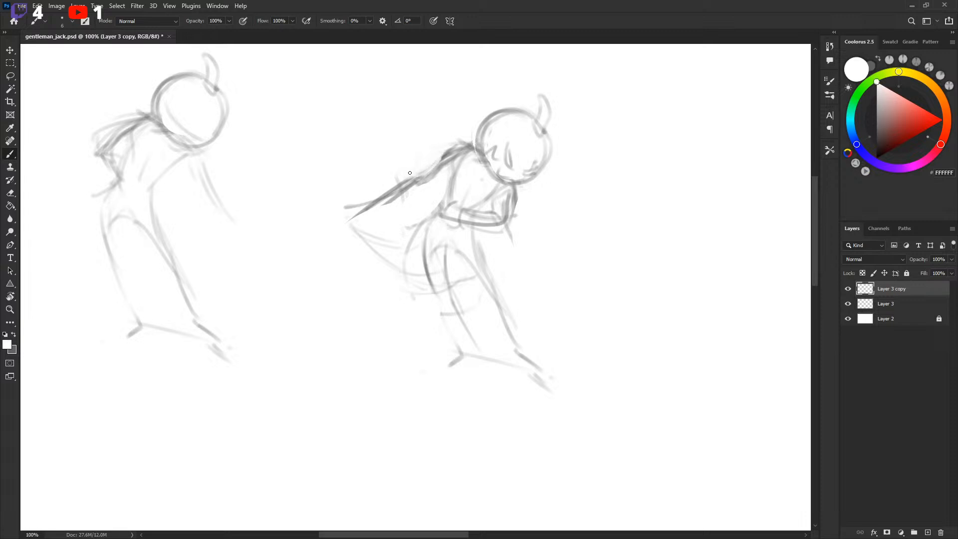
key("x")
scroll(464, 193, "down", 2)
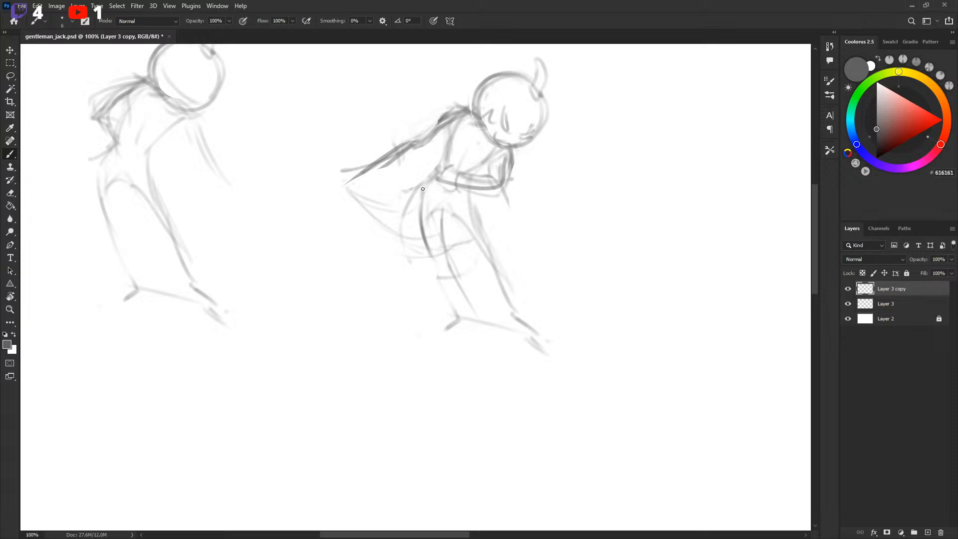
Outline both trouser legs from the crotch to rounded hems above the feet, darkening the front leg's inner and outer contours.
mouse_move(440, 284)
left_mouse_down()
mouse_move(456, 302)
mouse_move(428, 248)
mouse_move(456, 314)
mouse_move(444, 303)
mouse_move(474, 305)
mouse_move(453, 309)
mouse_move(457, 272)
mouse_move(440, 213)
left_mouse_up()
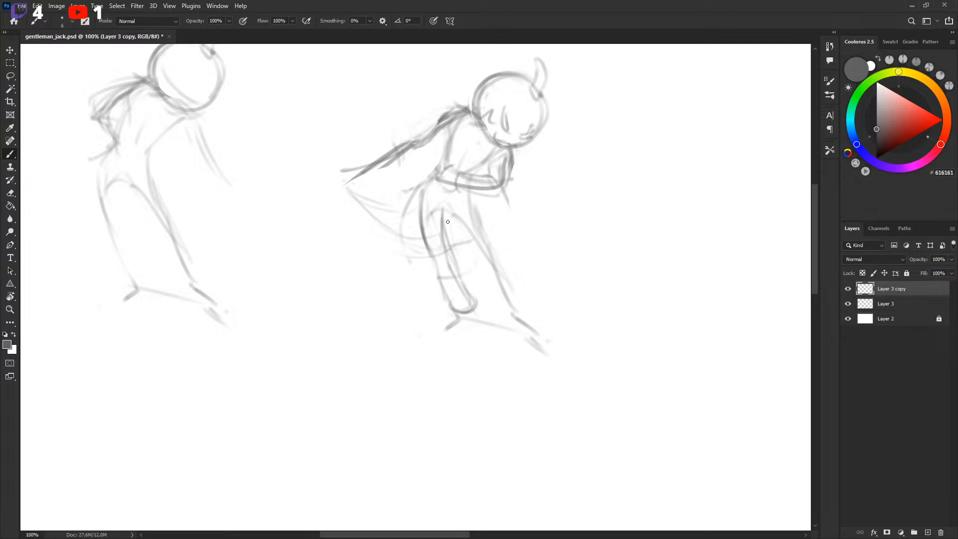
mouse_move(438, 198)
left_mouse_down()
mouse_move(442, 220)
mouse_move(469, 219)
mouse_move(468, 245)
left_mouse_up()
left_click_drag(454, 210, 511, 317)
left_click_drag(477, 255, 517, 323)
left_click_drag(514, 323, 519, 312)
mouse_move(452, 220)
left_mouse_down()
mouse_move(435, 215)
mouse_move(473, 197)
mouse_move(524, 311)
left_mouse_up()
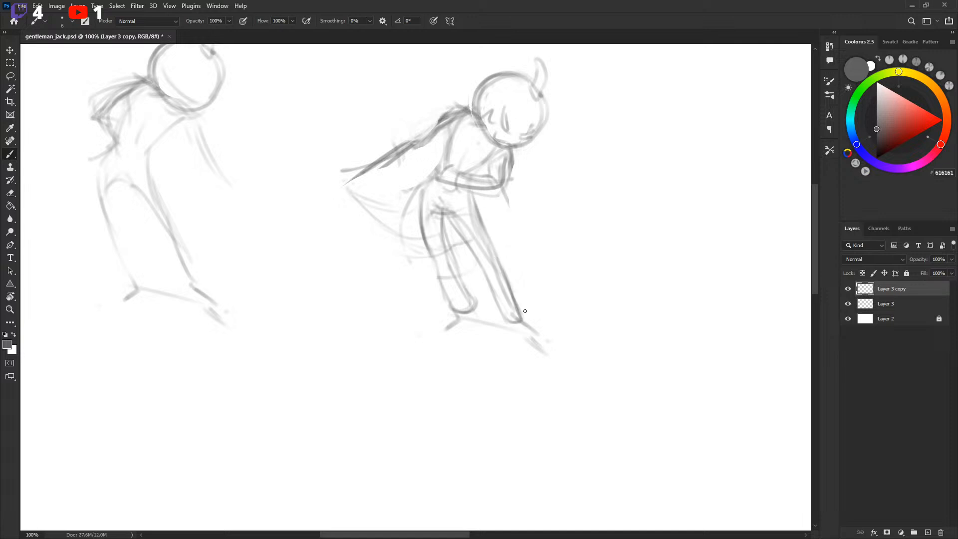
Sketch pointed shoes on both feet, reworking the front foot's outline until it extends along the slope.
scroll(499, 302, "down", 1)
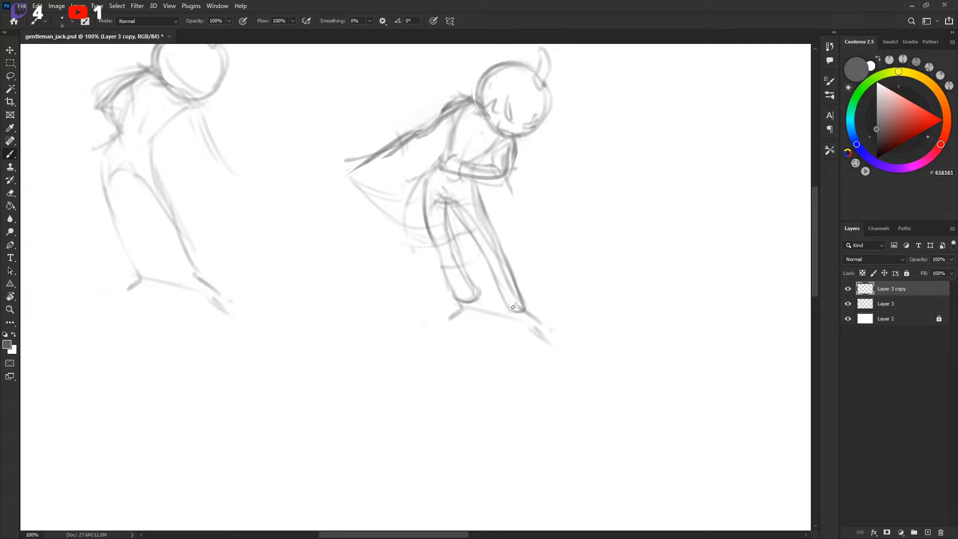
mouse_move(513, 313)
left_mouse_down()
mouse_move(517, 330)
mouse_move(559, 348)
mouse_move(542, 330)
left_mouse_up()
key("ctrl+z")
mouse_move(513, 314)
left_mouse_down()
mouse_move(553, 335)
mouse_move(531, 319)
mouse_move(520, 328)
mouse_move(532, 334)
mouse_move(512, 309)
mouse_move(509, 318)
mouse_move(543, 329)
mouse_move(516, 324)
mouse_move(553, 334)
left_mouse_up()
key("ctrl+z")
key("ctrl+z")
key("ctrl+z")
left_click_drag(524, 307, 554, 331)
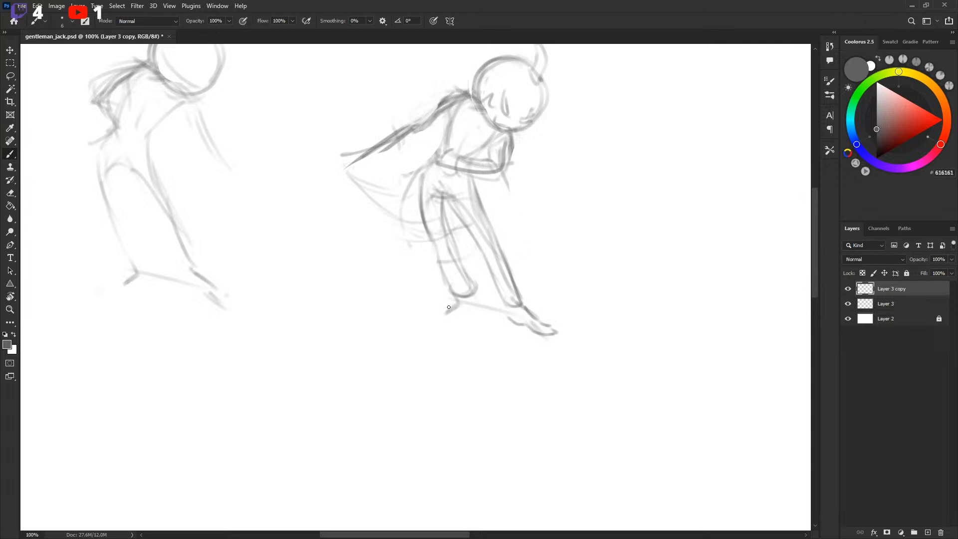
mouse_move(456, 303)
left_mouse_down()
mouse_move(426, 328)
mouse_move(477, 304)
mouse_move(452, 310)
mouse_move(459, 300)
mouse_move(437, 322)
mouse_move(481, 302)
left_mouse_up()
key("ctrl+z")
mouse_move(438, 197)
left_mouse_down()
mouse_move(458, 276)
mouse_move(446, 194)
mouse_move(508, 294)
left_mouse_up()
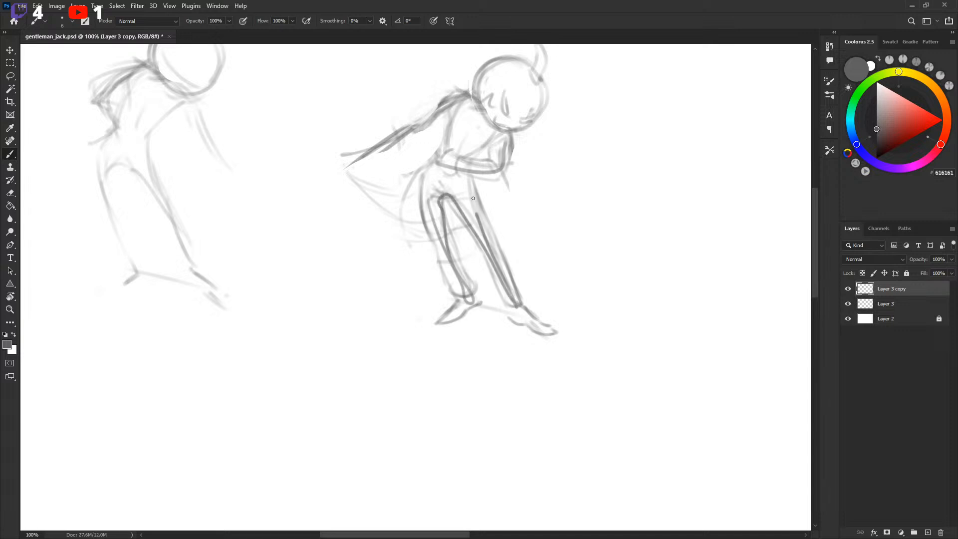
key("ctrl+z")
key("ctrl+z")
key("ctrl+z")
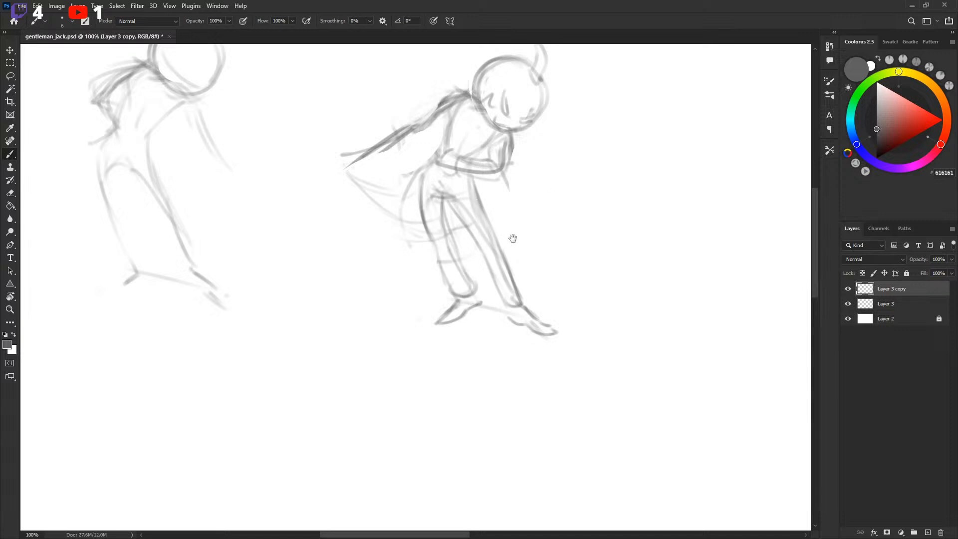
Draw a rounded coat tail behind the back thigh and delete the old cloth folds hanging from the stretched arm.
scroll(509, 239, "up", 3)
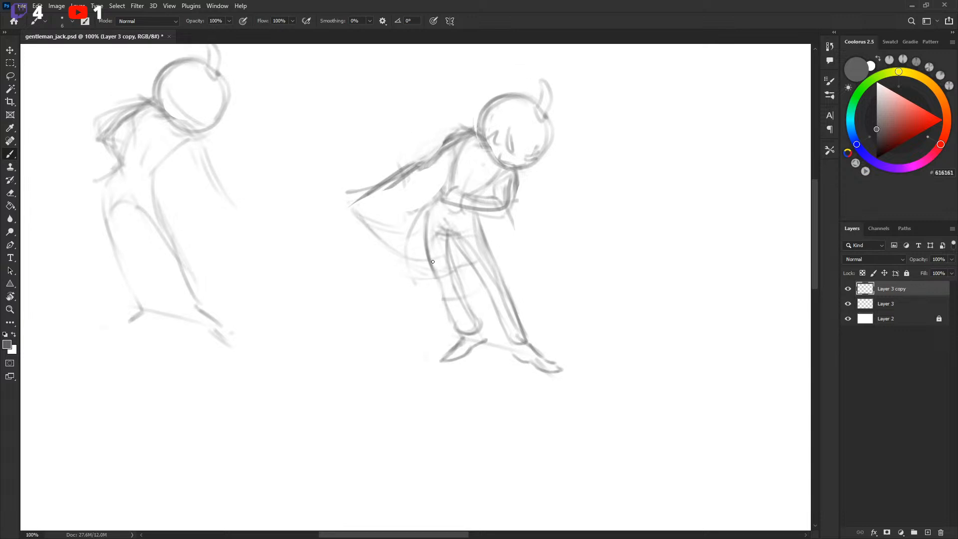
key("l")
left_click_drag(416, 209, 422, 204)
key("b")
key("ctrl+d")
mouse_move(423, 210)
left_mouse_down()
mouse_move(418, 273)
mouse_move(446, 297)
left_mouse_up()
key("l")
left_click_drag(404, 231, 405, 229)
key("Delete")
left_click_drag(430, 288, 423, 250)
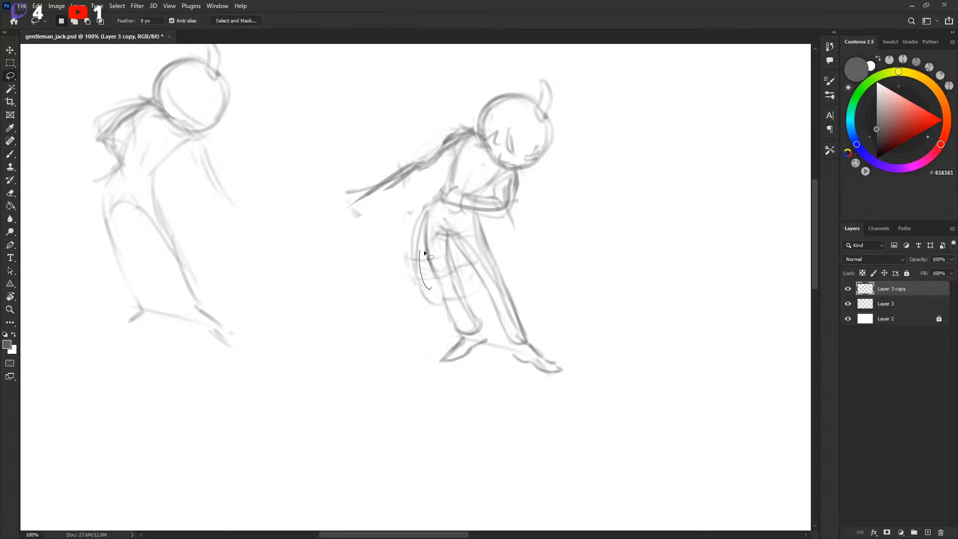
key("b")
Sketch the jacket's back contour from armpit to waist and strengthen the lines at the front hip.
scroll(552, 249, "up", 2)
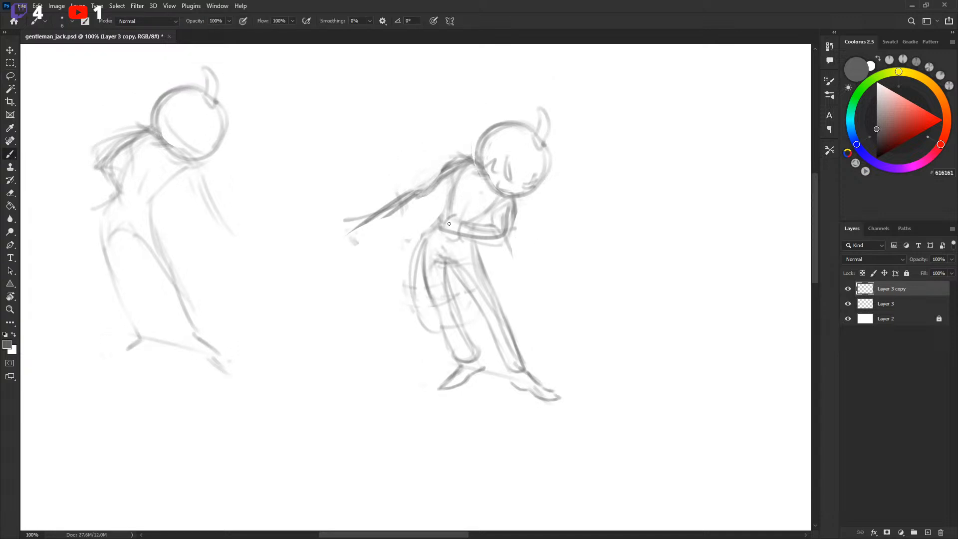
left_click_drag(447, 236, 453, 255)
key("ctrl+z")
left_click_drag(440, 192, 422, 238)
left_click_drag(462, 241, 479, 272)
left_click_drag(439, 230, 433, 252)
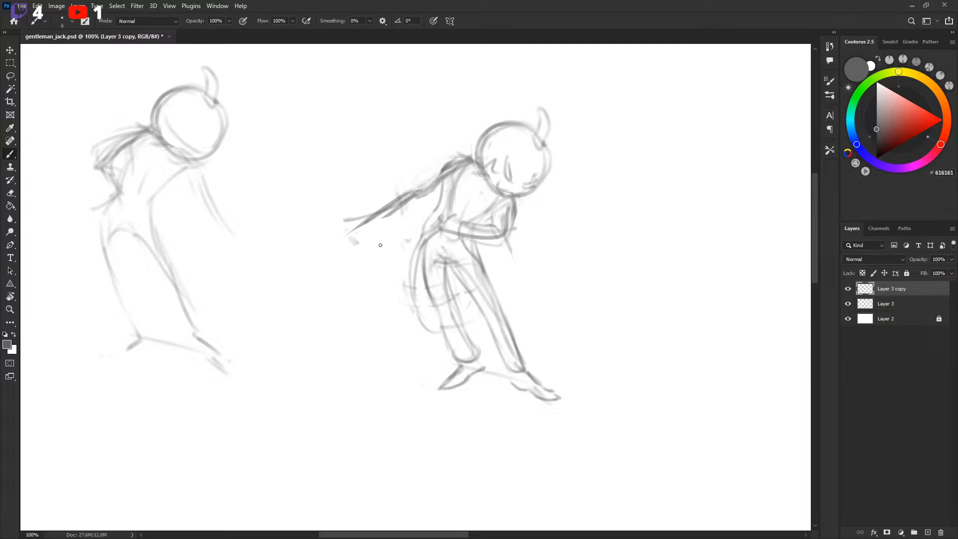
left_click_drag(348, 257, 347, 269)
mouse_move(359, 233)
left_mouse_down()
mouse_move(371, 272)
mouse_move(355, 290)
left_mouse_up()
key("ctrl+z")
key("ctrl+z")
key("ctrl+z")
key("x")
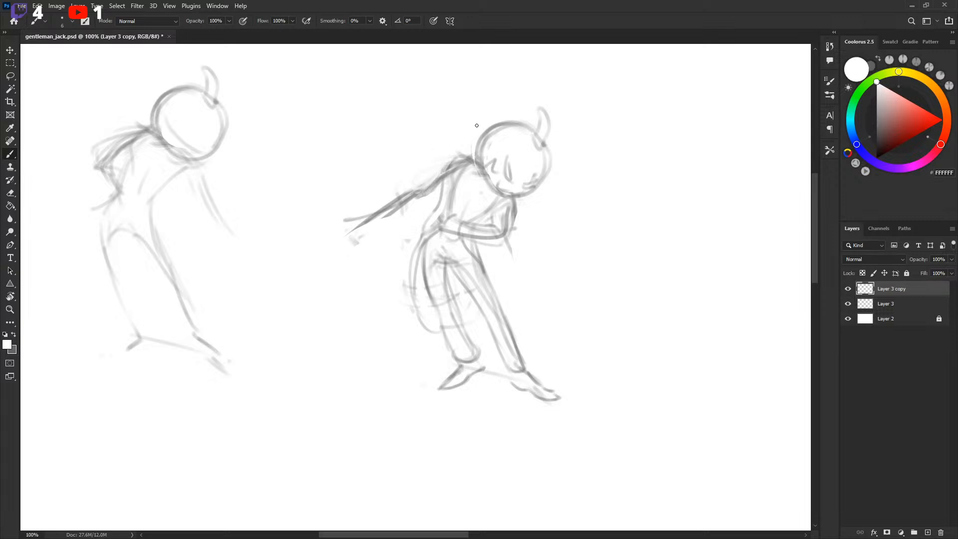
key("x")
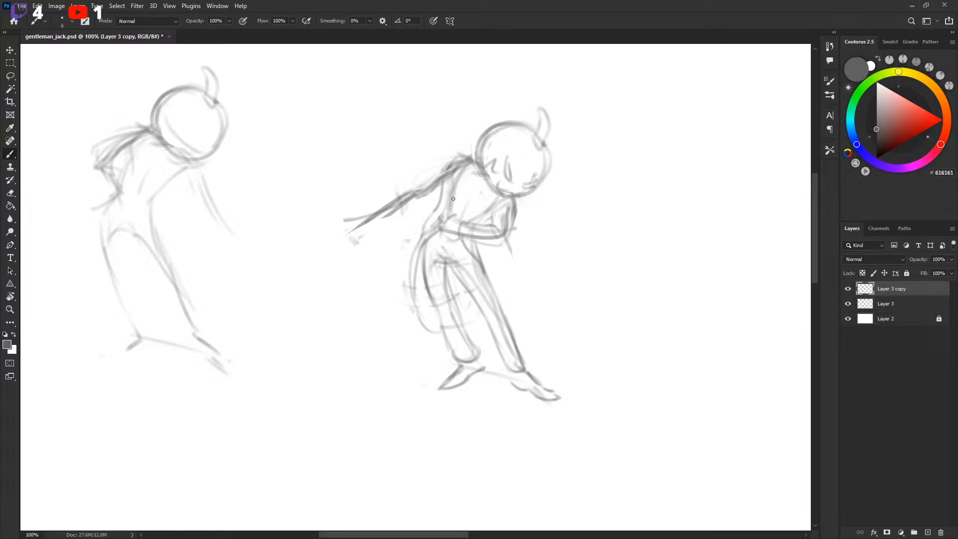
Draw the underside of the backward-stretched sleeve with a cuff near the wrist.
left_click_drag(369, 236, 471, 180)
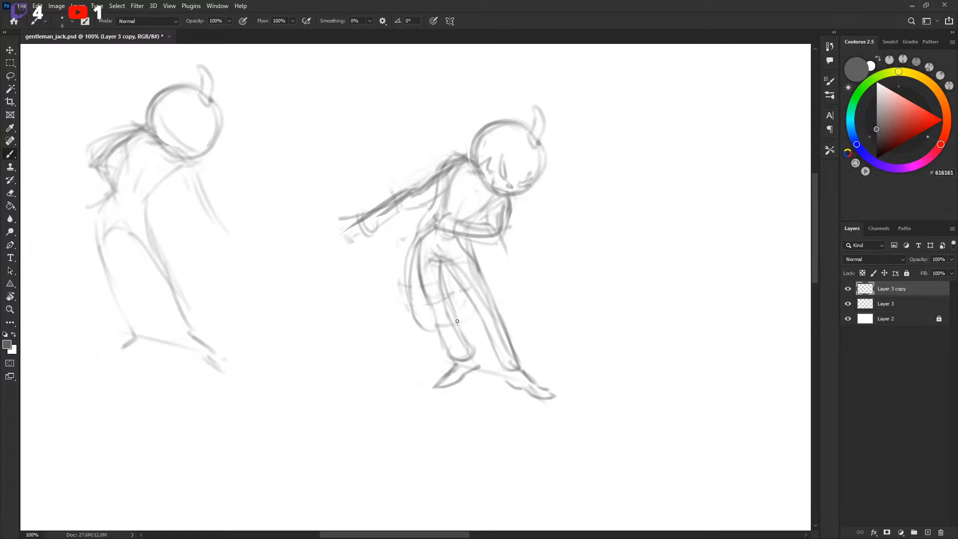
Clear the old curves crossing the thighs, and redraw the coat tail's edges between the legs and behind the back thigh.
key("l")
left_click_drag(454, 337, 452, 337)
key("ctrl+d")
key("b")
left_click_drag(440, 269, 459, 333)
mouse_move(442, 287)
left_mouse_down()
mouse_move(458, 337)
mouse_move(452, 309)
mouse_move(474, 330)
mouse_move(462, 288)
left_mouse_up()
key("e")
key("b")
left_click_drag(418, 248, 425, 288)
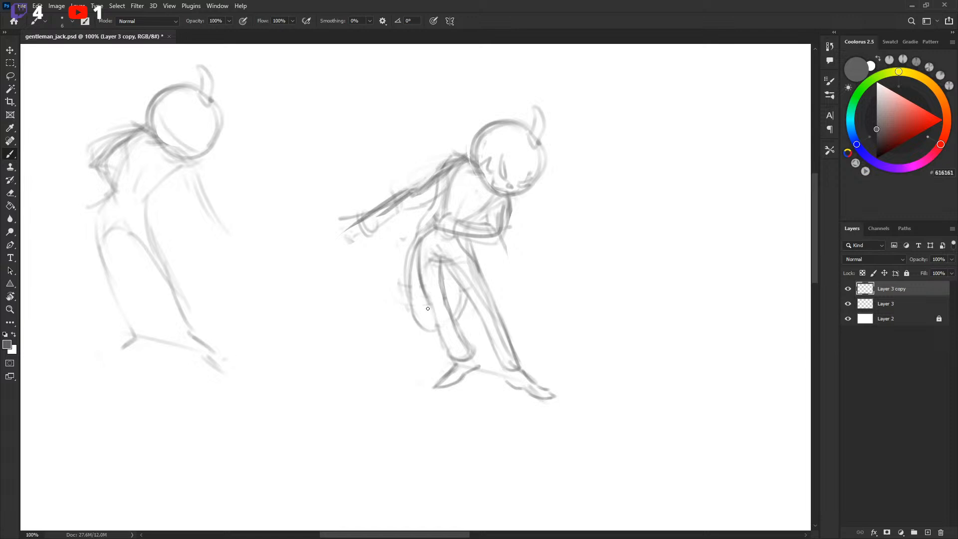
left_click_drag(412, 272, 406, 322)
mouse_move(437, 220)
left_mouse_down()
mouse_move(416, 241)
mouse_move(407, 312)
left_mouse_up()
key("x")
key("x")
mouse_move(412, 244)
left_mouse_down()
mouse_move(413, 348)
mouse_move(391, 306)
mouse_move(375, 331)
left_mouse_up()
key("ctrl+z")
key("ctrl+z")
left_click_drag(417, 237, 395, 372)
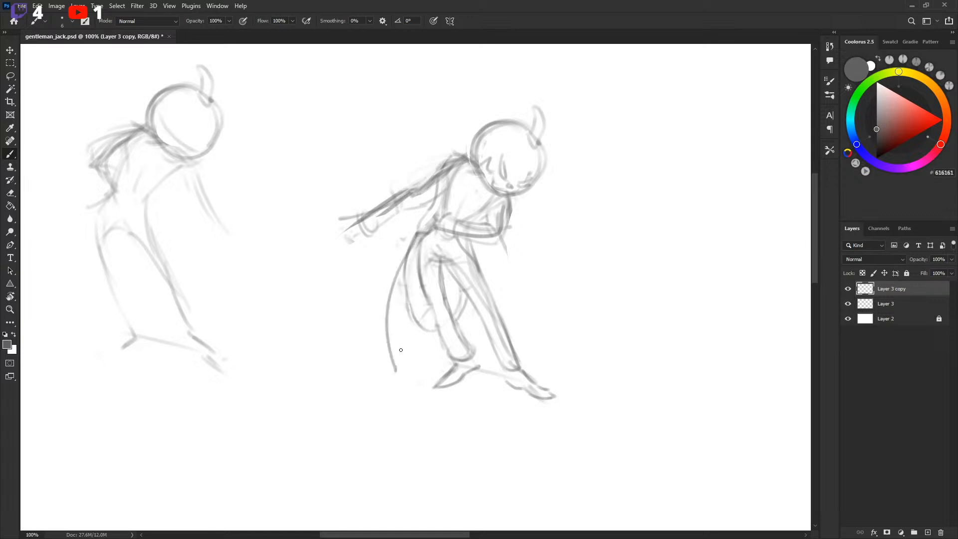
left_click_drag(457, 339, 484, 305)
key("ctrl+z")
key("ctrl+z")
key("ctrl+z")
key("x")
key("x")
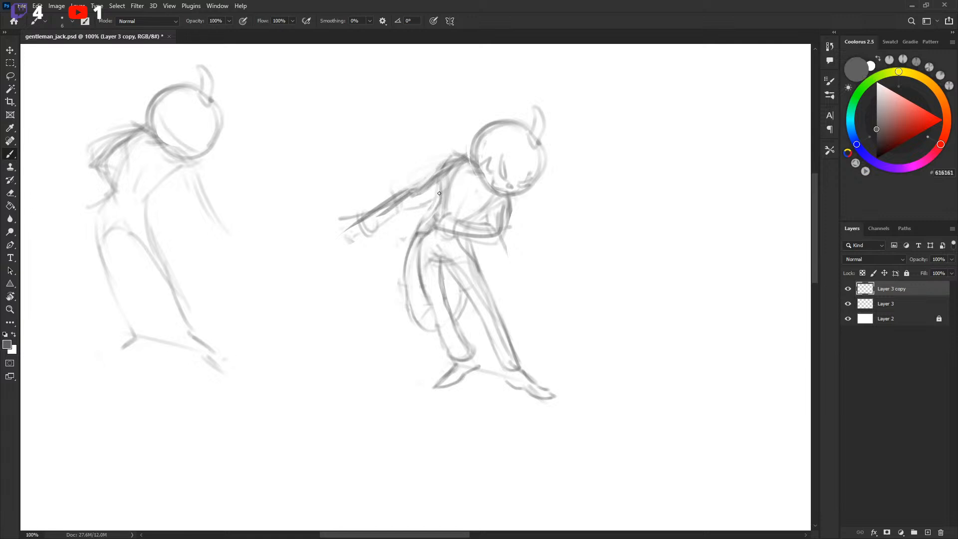
Darken the jacket's contour under the armpit and the shoulder line next to the pumpkin head.
left_click_drag(432, 200, 445, 184)
key("x")
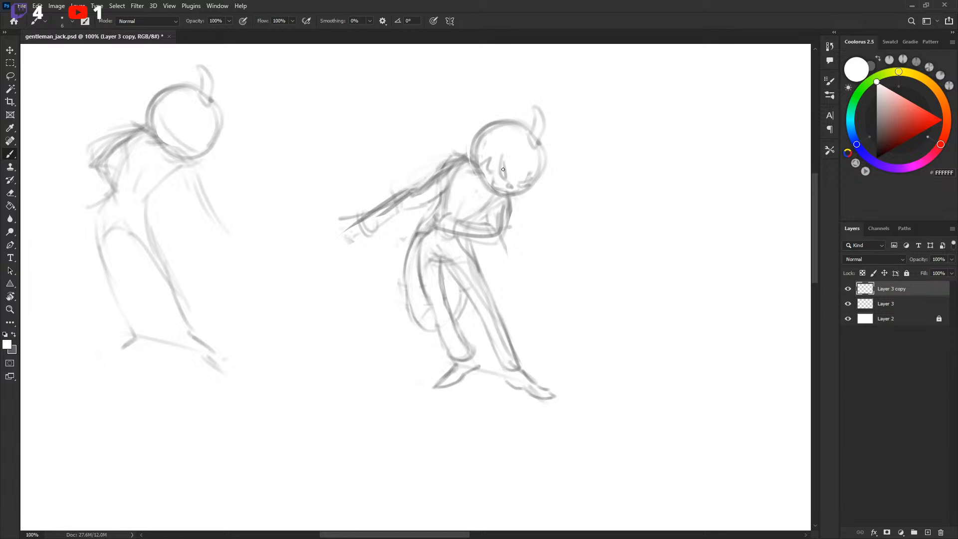
key("x")
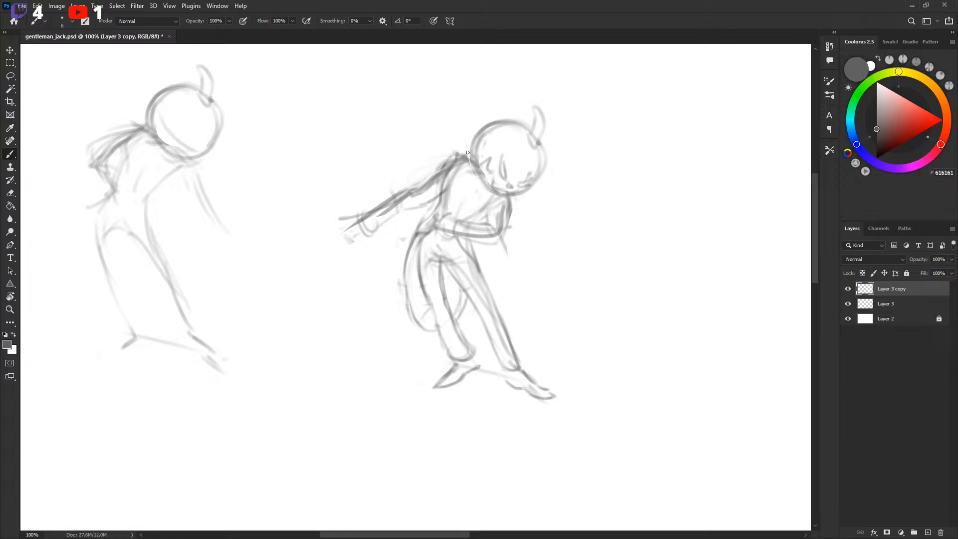
mouse_move(446, 171)
left_mouse_down()
mouse_move(459, 155)
mouse_move(468, 160)
left_mouse_up()
Try an angular, blocky hand shape at the end of the stretched arm.
mouse_move(334, 242)
left_mouse_down()
mouse_move(353, 246)
mouse_move(357, 226)
mouse_move(336, 242)
mouse_move(351, 220)
left_mouse_up()
left_click_drag(340, 242, 357, 221)
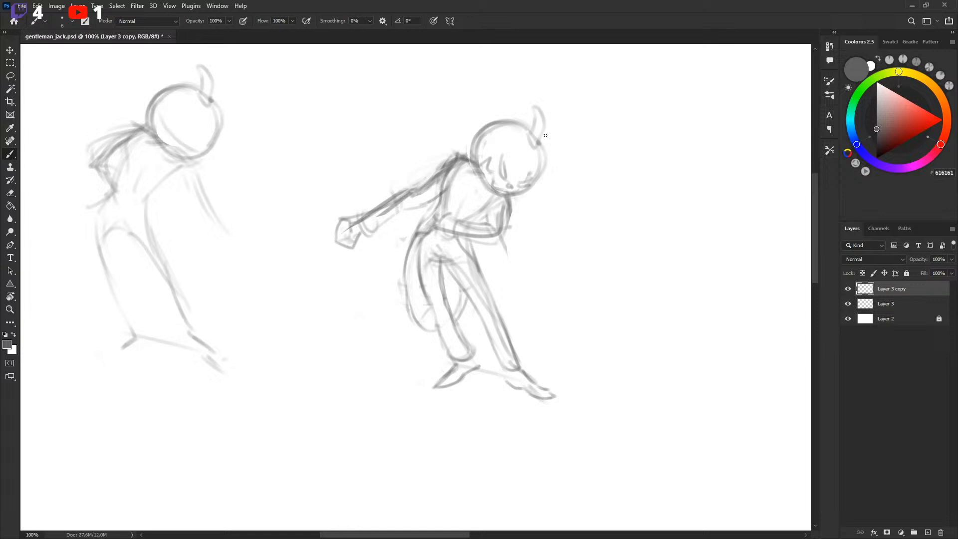
key("ctrl+z")
key("ctrl+z")
key("ctrl+z")
left_click_drag(338, 239, 350, 220)
left_click_drag(343, 243, 351, 233)
mouse_move(349, 220)
left_mouse_down()
mouse_move(360, 218)
mouse_move(353, 225)
left_mouse_up()
key("ctrl+z")
mouse_move(343, 229)
left_mouse_down()
mouse_move(330, 233)
mouse_move(351, 226)
left_mouse_up()
Add a small bow tie below the pumpkin head and refine the jacket's front edge.
left_click_drag(460, 260, 506, 184)
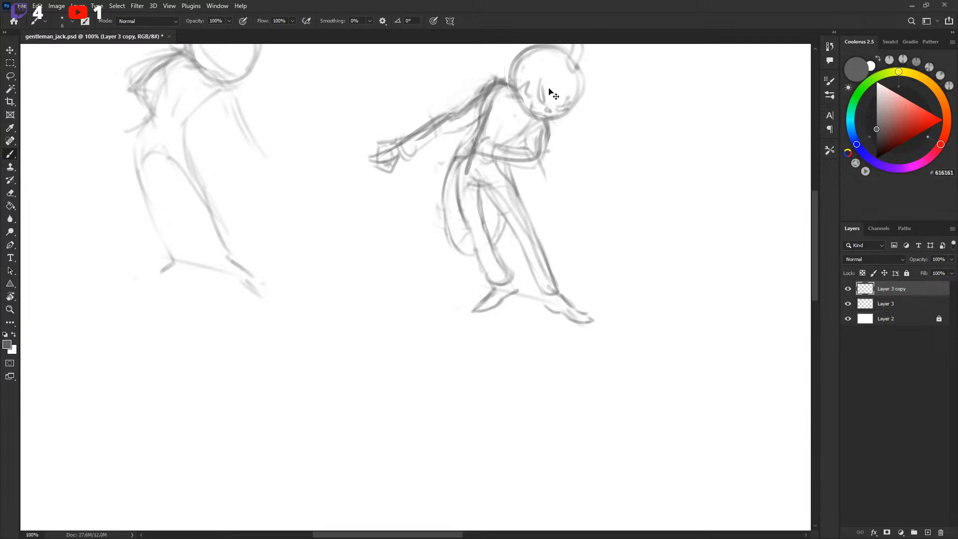
left_click_drag(573, 116, 547, 169)
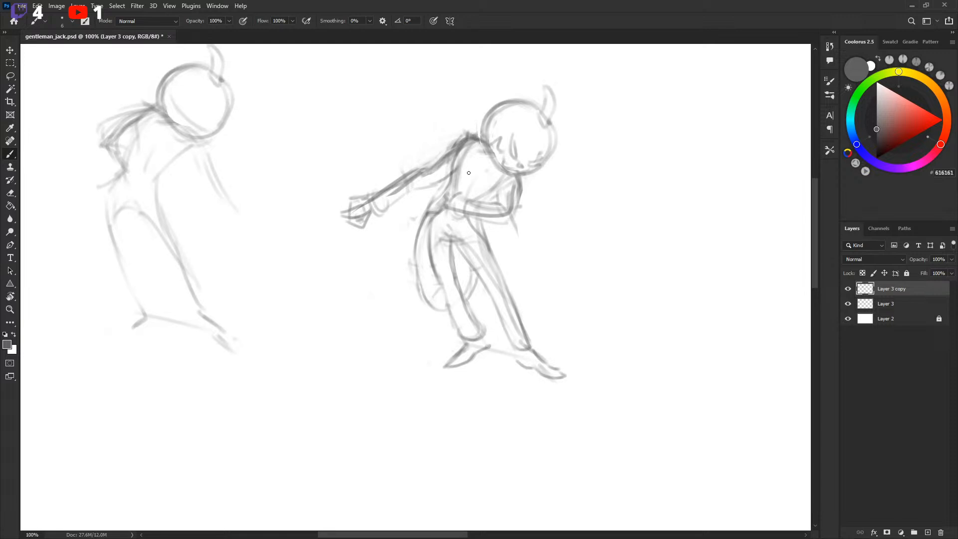
left_click_drag(483, 164, 494, 169)
mouse_move(473, 153)
left_mouse_down()
mouse_move(462, 199)
mouse_move(489, 172)
mouse_move(509, 232)
mouse_move(418, 262)
left_mouse_up()
Redraw the stretched arm's hand with splayed fingers extending beyond the sleeve cuff.
mouse_move(328, 242)
left_mouse_down()
mouse_move(329, 270)
mouse_move(332, 205)
mouse_move(325, 246)
left_mouse_up()
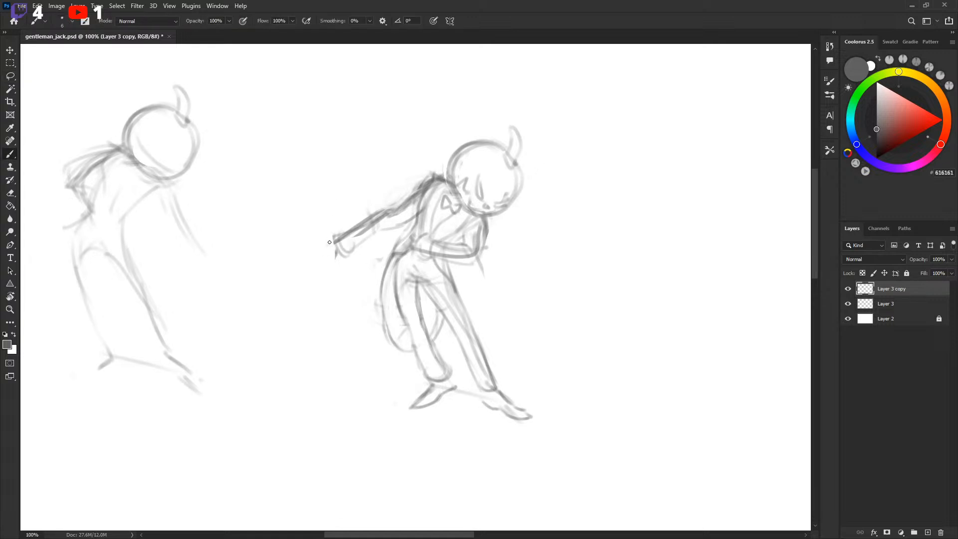
mouse_move(334, 240)
left_mouse_down()
mouse_move(303, 250)
mouse_move(324, 252)
mouse_move(326, 268)
mouse_move(335, 254)
mouse_move(307, 266)
left_mouse_up()
left_click_drag(324, 258, 306, 270)
key("ctrl+z")
key("ctrl+z")
left_click_drag(315, 259, 313, 276)
mouse_move(327, 252)
left_mouse_down()
mouse_move(321, 263)
mouse_move(298, 249)
mouse_move(339, 240)
left_mouse_up()
mouse_move(407, 241)
left_mouse_down()
mouse_move(420, 227)
mouse_move(417, 242)
mouse_move(424, 214)
left_mouse_up()
key("ctrl+z")
key("ctrl+z")
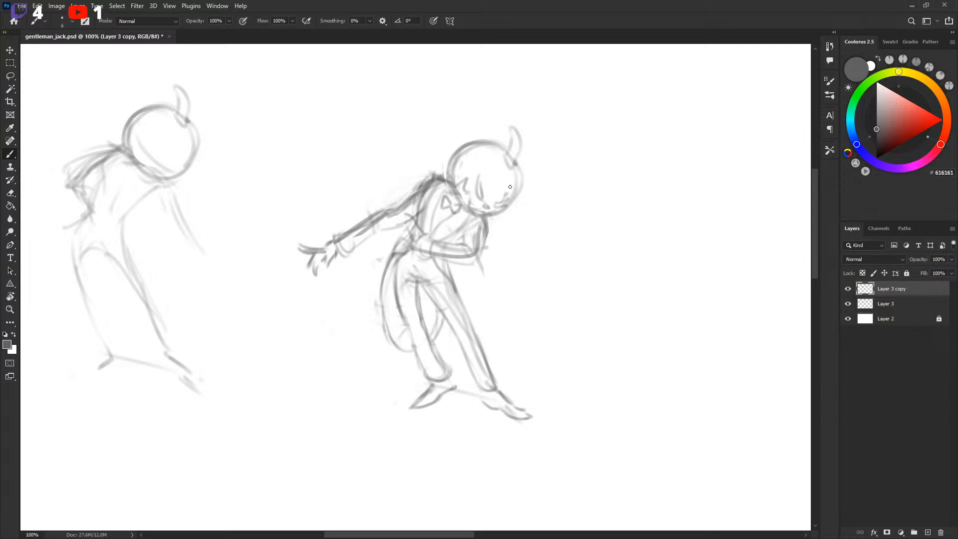
Shorten the stretched arm by selecting its forearm and hand and moving them closer to the shoulder.
scroll(510, 186, "down", 1)
key("l")
mouse_move(344, 260)
left_mouse_down()
mouse_move(302, 197)
mouse_move(349, 262)
left_mouse_up()
mouse_move(355, 230)
left_mouse_down()
mouse_move(366, 226)
mouse_move(356, 228)
mouse_move(361, 213)
left_mouse_up()
key("ctrl+d")
key("v")
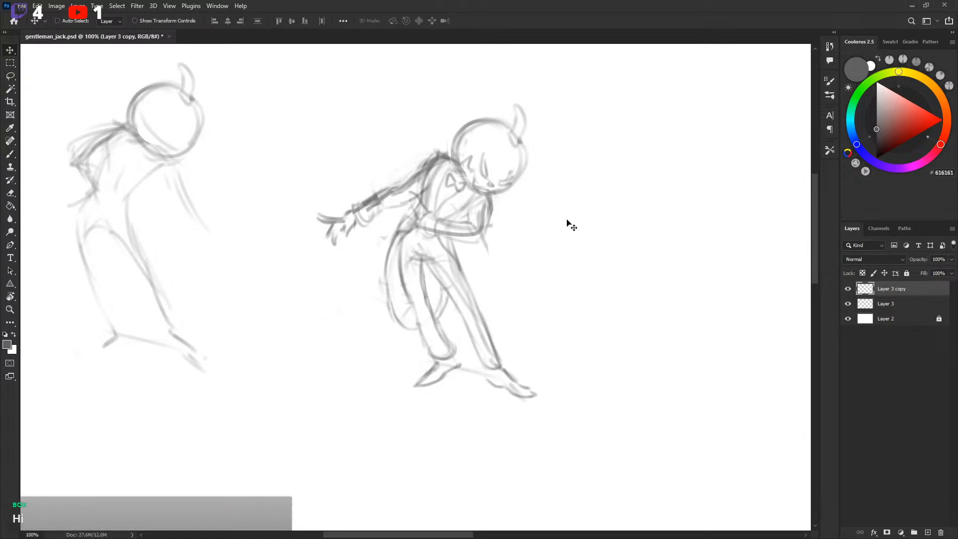
key("b")
scroll(549, 230, "down", 1)
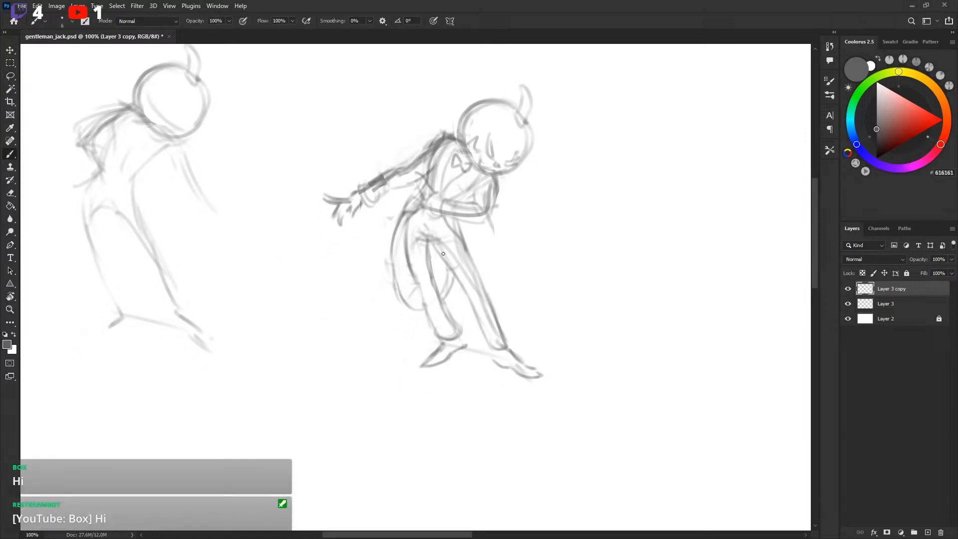
scroll(443, 253, "down", 1)
left_click_drag(402, 206, 439, 318)
key("ctrl+z")
mouse_move(402, 197)
left_mouse_down()
mouse_move(439, 316)
mouse_move(455, 310)
mouse_move(402, 202)
mouse_move(436, 318)
mouse_move(419, 218)
left_mouse_up()
key("ctrl+z")
key("ctrl+z")
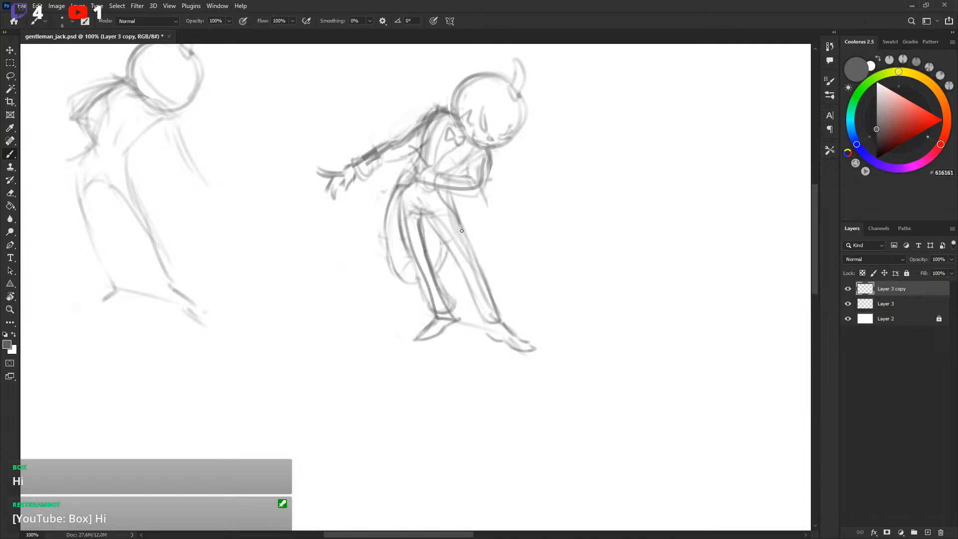
key("ctrl+z")
key("ctrl+z")
Save the gentleman_jack.psd document.
key("ctrl+s")
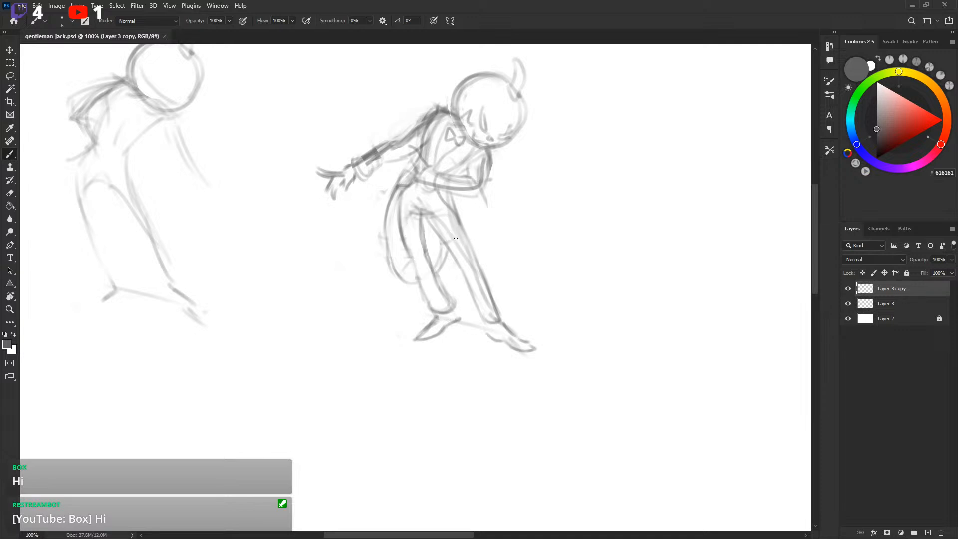
left_click_drag(451, 244, 449, 243)
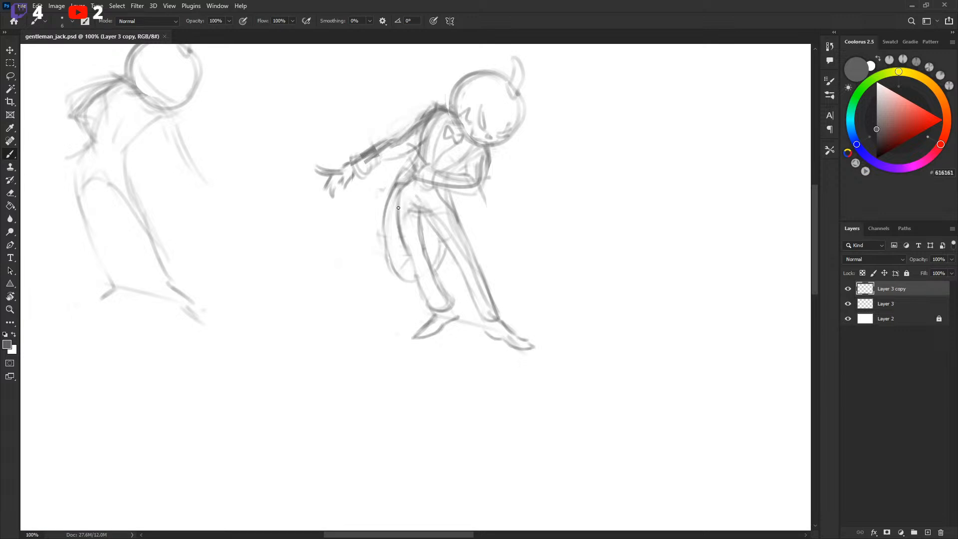
left_click_drag(399, 251, 411, 213)
key("ctrl+z")
mouse_move(399, 264)
left_mouse_down()
mouse_move(411, 195)
mouse_move(429, 298)
left_mouse_up()
key("ctrl+z")
key("ctrl+z")
Sketch long, leaning leg contours for a new figure in the blank area beside the bowing pose, with a sloping ground line.
mouse_move(540, 188)
left_mouse_down()
mouse_move(540, 241)
mouse_move(573, 184)
mouse_move(468, 179)
mouse_move(449, 190)
mouse_move(537, 216)
left_mouse_up()
scroll(504, 233, "down", 1)
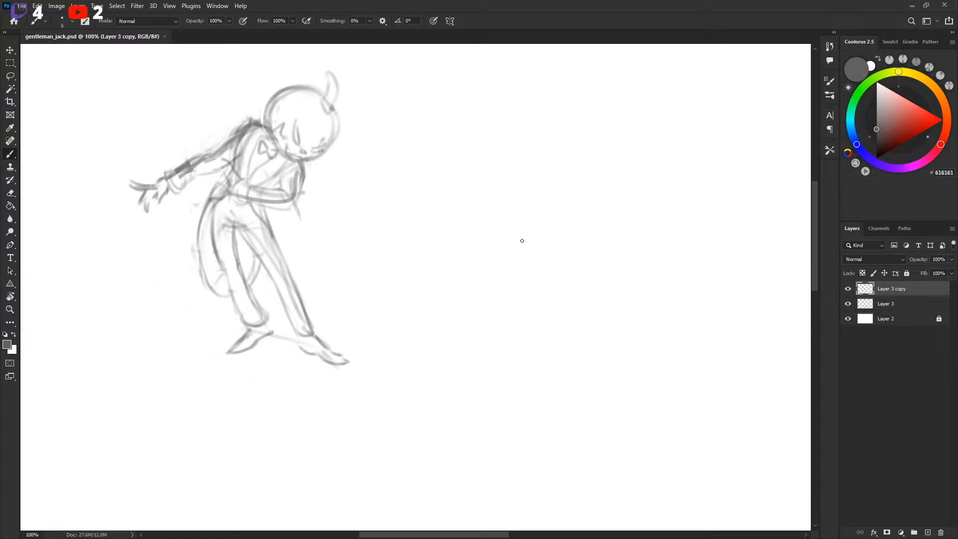
mouse_move(524, 332)
left_mouse_down()
mouse_move(509, 225)
mouse_move(576, 356)
left_mouse_up()
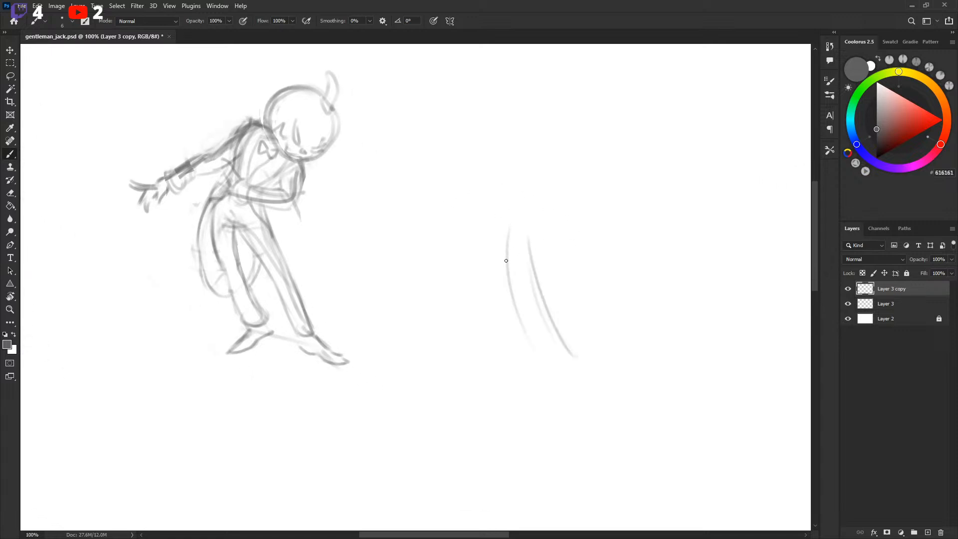
mouse_move(501, 254)
left_mouse_down()
mouse_move(500, 227)
mouse_move(510, 279)
left_mouse_up()
mouse_move(501, 226)
left_mouse_down()
mouse_move(514, 304)
mouse_move(553, 380)
mouse_move(519, 313)
mouse_move(523, 327)
mouse_move(591, 323)
left_mouse_up()
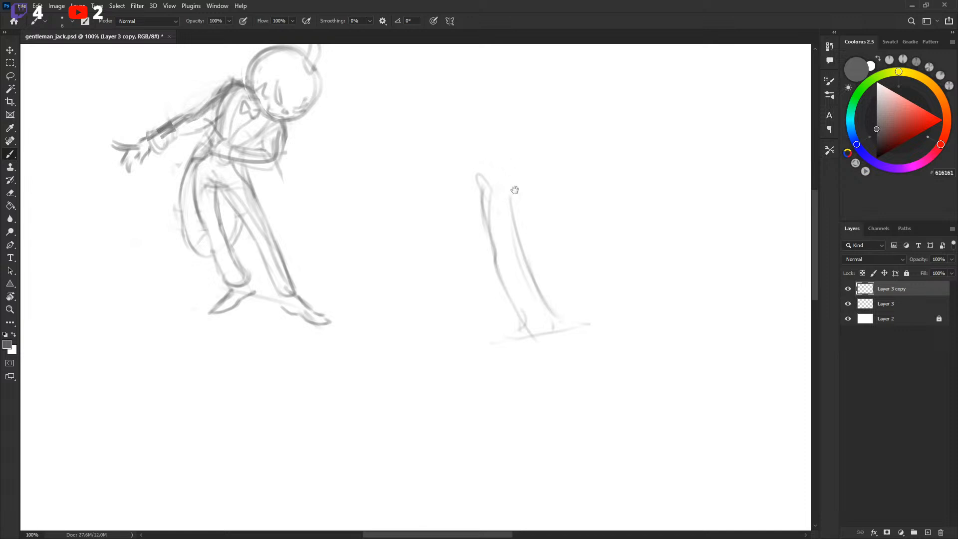
Sketch the new figure's hip at the top of the legs and a curved back line arching forward from it.
mouse_move(485, 194)
left_mouse_down()
mouse_move(497, 208)
mouse_move(477, 169)
left_mouse_up()
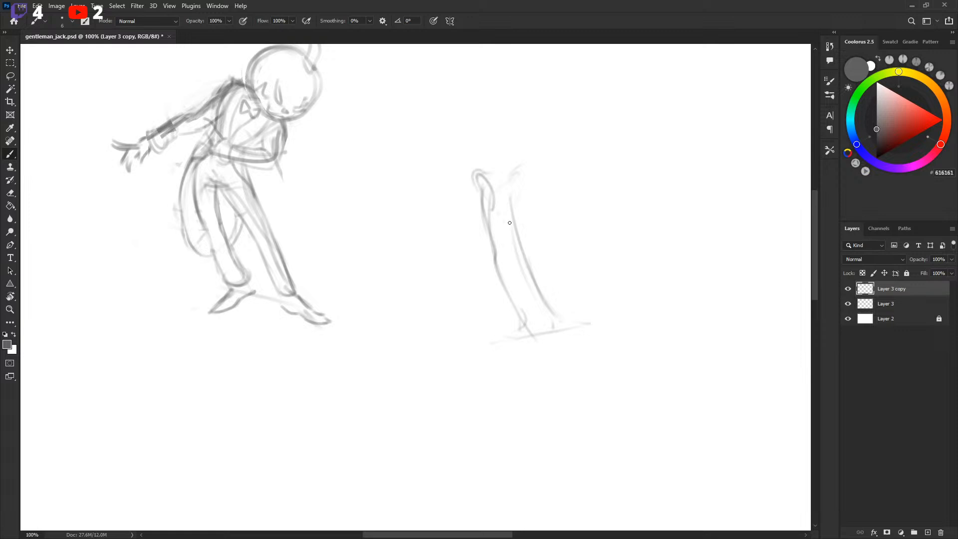
scroll(482, 203, "up", 1)
key("ctrl+z")
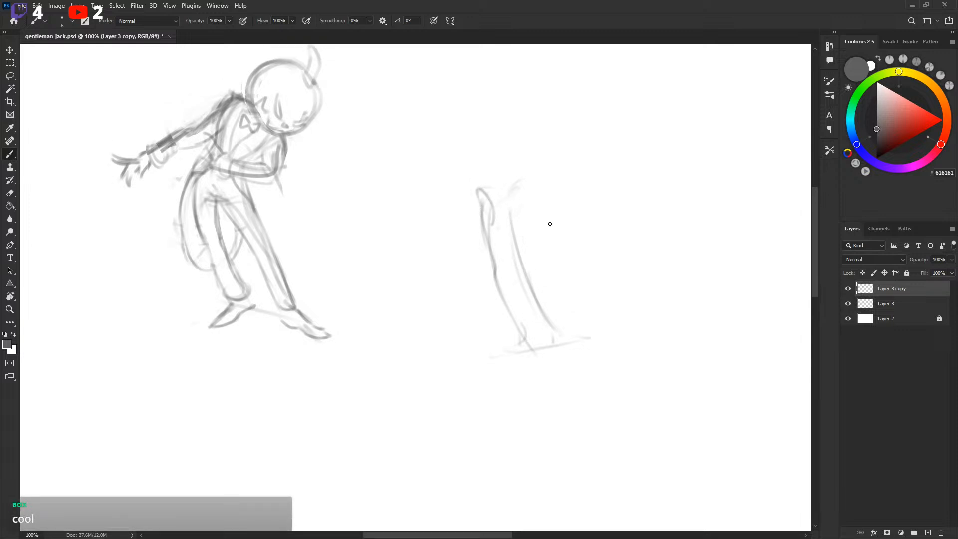
left_click_drag(549, 223, 523, 238)
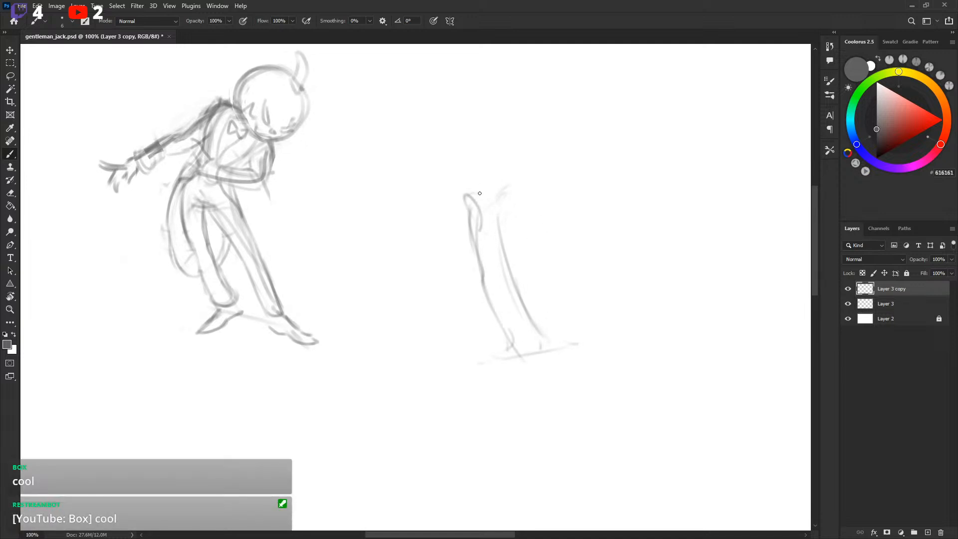
left_click_drag(503, 161, 466, 196)
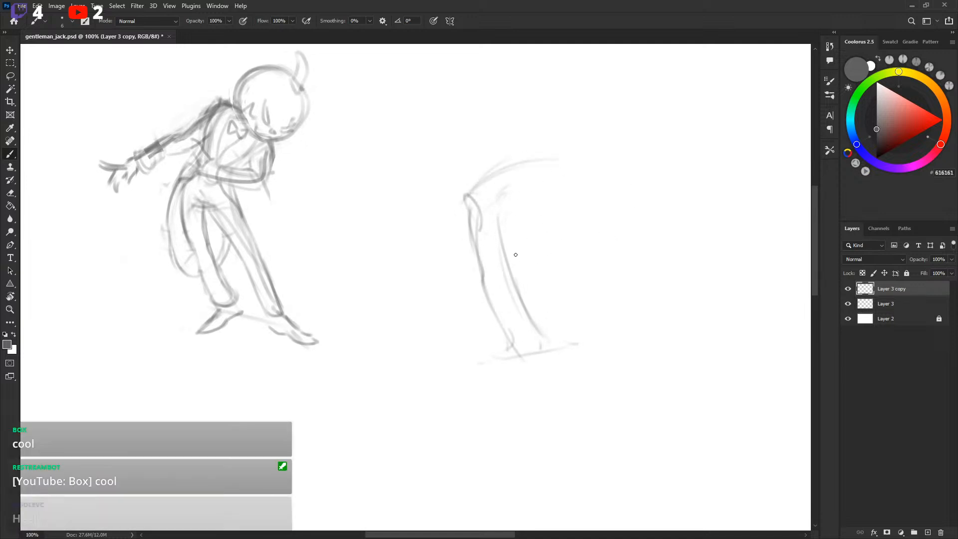
Redraw the new figure's leg contours with fuller, bowed curves running down to the ground line.
mouse_move(492, 218)
left_mouse_down()
mouse_move(519, 260)
mouse_move(548, 356)
left_mouse_up()
left_click_drag(469, 247, 505, 331)
left_click_drag(464, 228, 476, 303)
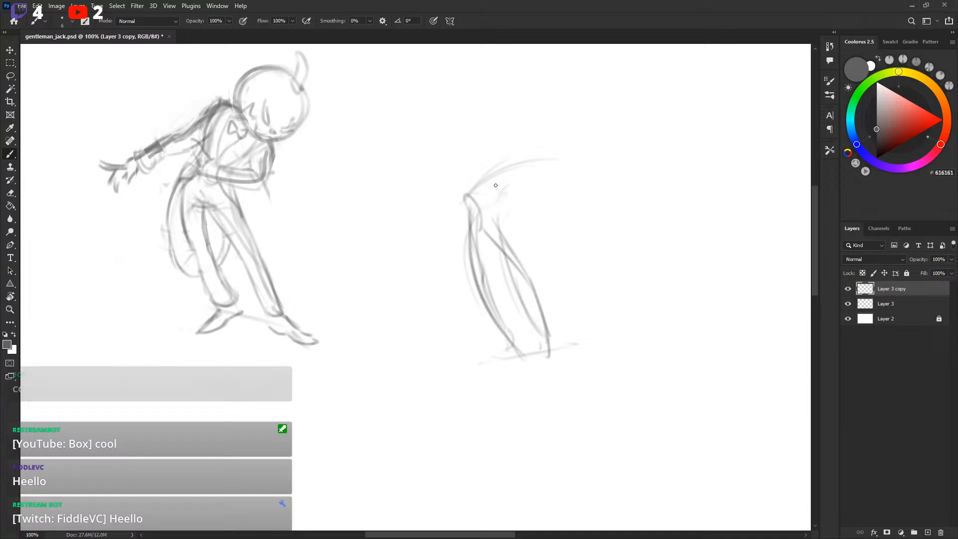
Rough in the bent torso with its chest line, forward forearm and coat waist edges, and reinforce the arched back and rear leg.
mouse_move(538, 170)
left_mouse_down()
mouse_move(524, 192)
mouse_move(527, 244)
left_mouse_up()
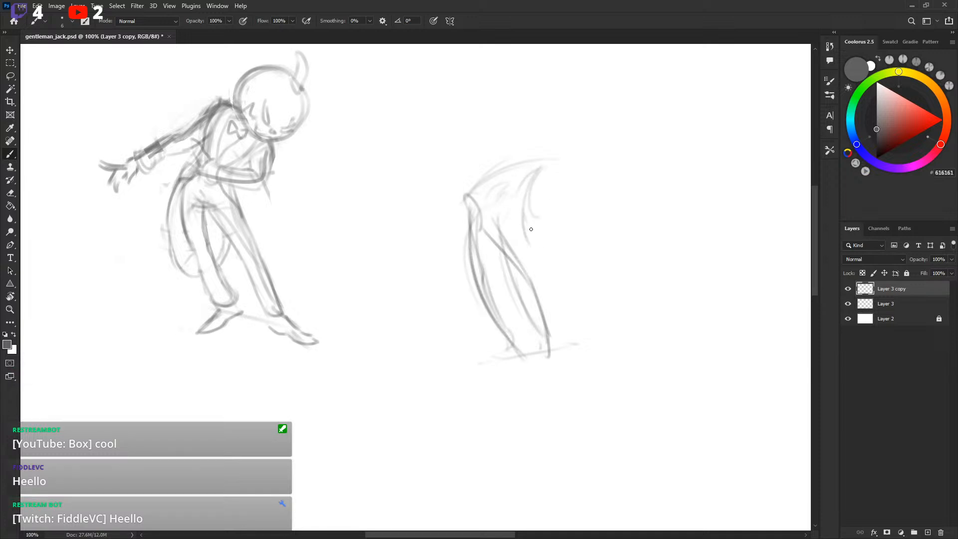
mouse_move(535, 170)
left_mouse_down()
mouse_move(514, 216)
mouse_move(574, 224)
left_mouse_up()
left_click_drag(451, 202, 474, 244)
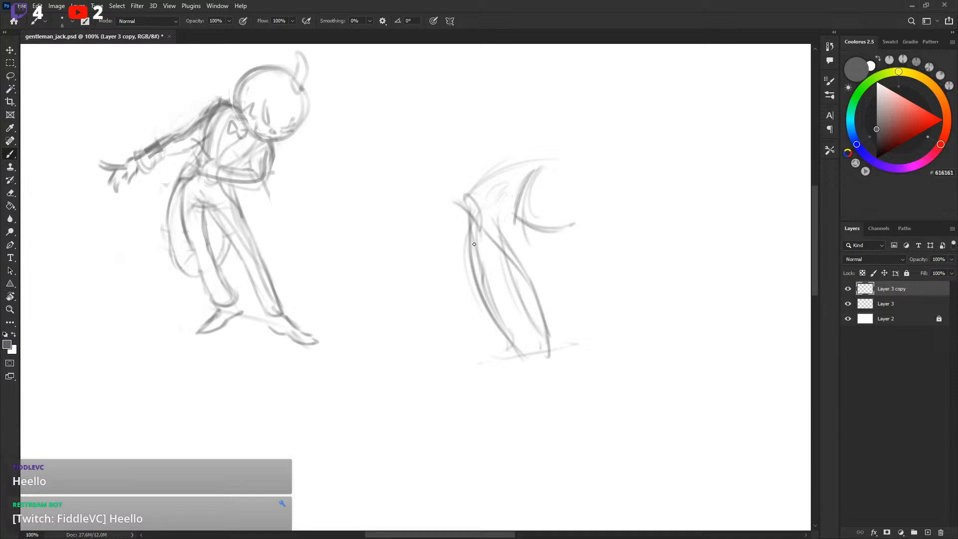
left_click_drag(455, 206, 477, 237)
left_click_drag(495, 204, 487, 240)
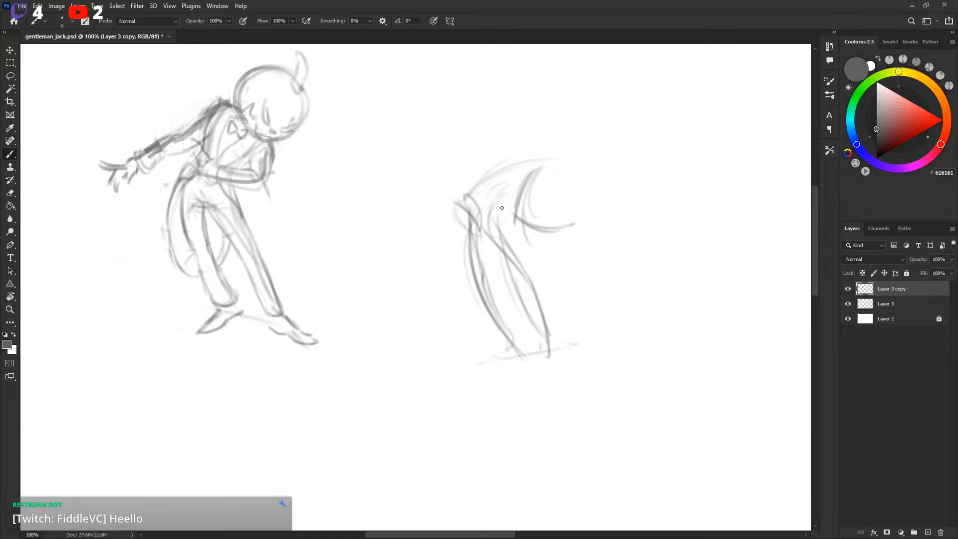
left_click_drag(500, 202, 469, 263)
left_click_drag(457, 204, 474, 275)
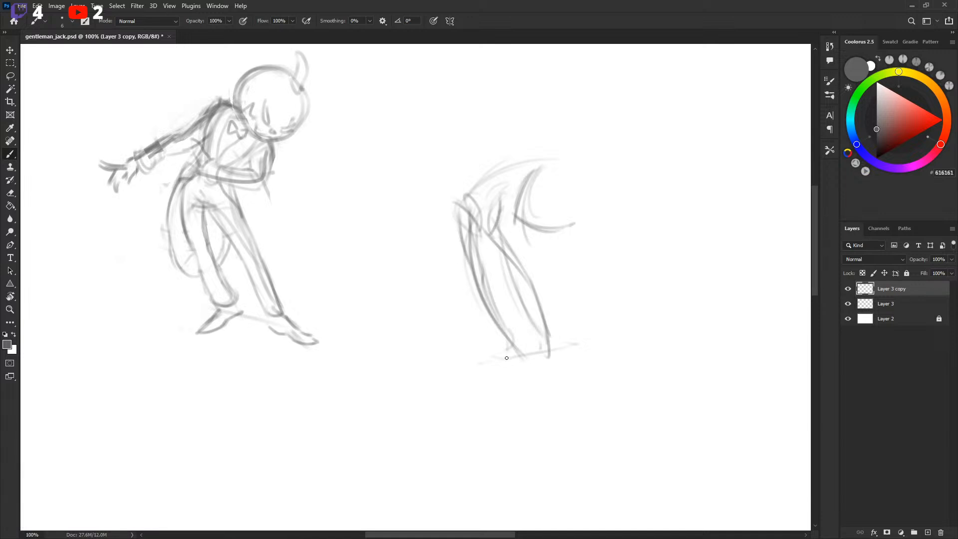
left_click_drag(506, 357, 505, 362)
left_click_drag(487, 180, 578, 172)
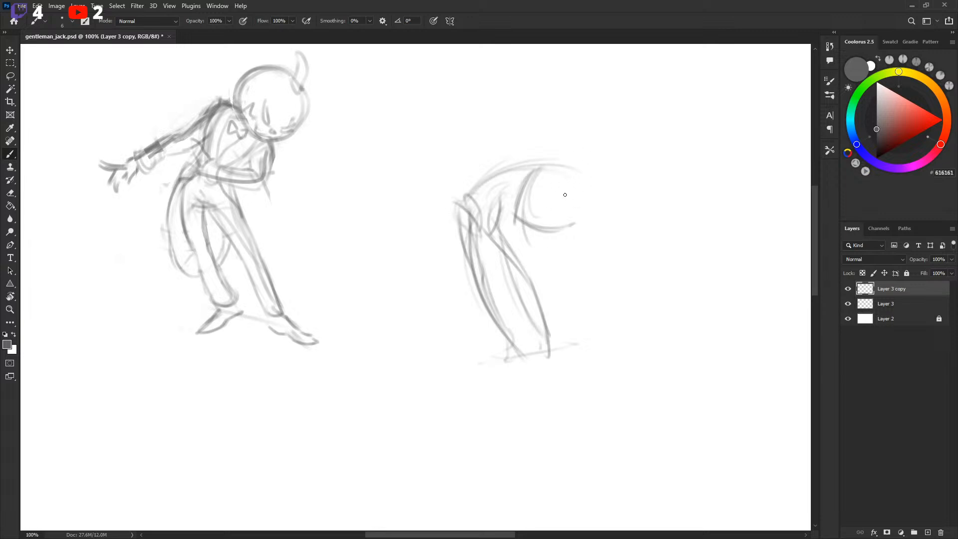
Draw the lowered round pumpkin head with a curved stem, triangular eyes and a jagged grin at the end of the back.
mouse_move(599, 129)
left_mouse_down()
mouse_move(605, 199)
mouse_move(617, 181)
left_mouse_up()
mouse_move(546, 150)
left_mouse_down()
mouse_move(611, 169)
mouse_move(606, 186)
mouse_move(554, 140)
mouse_move(601, 194)
mouse_move(577, 131)
mouse_move(617, 171)
mouse_move(592, 155)
mouse_move(571, 185)
mouse_move(596, 170)
mouse_move(587, 132)
mouse_move(589, 191)
mouse_move(580, 137)
mouse_move(548, 148)
mouse_move(606, 150)
mouse_move(608, 194)
left_mouse_up()
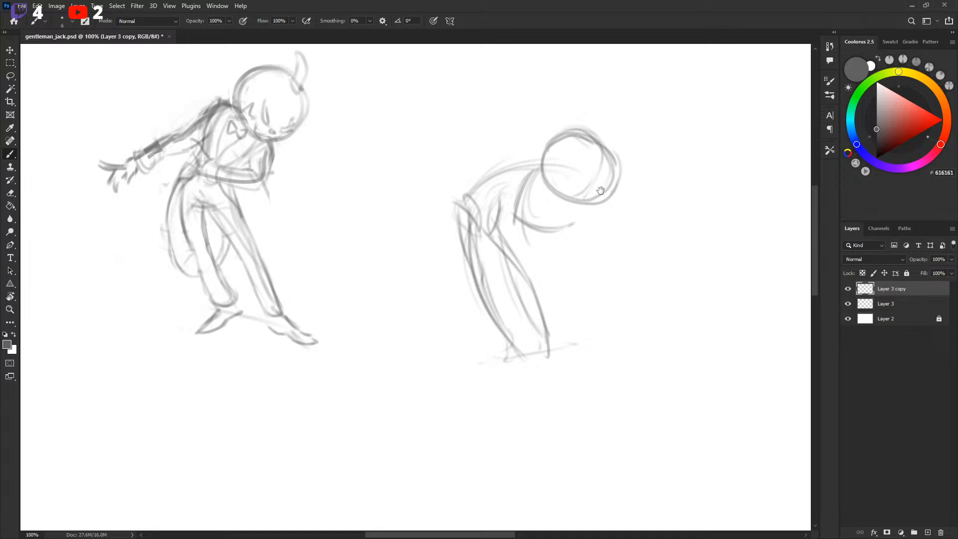
mouse_move(612, 141)
left_mouse_down()
mouse_move(577, 118)
mouse_move(591, 125)
mouse_move(598, 149)
mouse_move(583, 165)
mouse_move(592, 181)
mouse_move(580, 164)
mouse_move(584, 178)
mouse_move(605, 192)
mouse_move(584, 188)
mouse_move(592, 192)
mouse_move(561, 164)
mouse_move(568, 183)
mouse_move(590, 195)
left_mouse_up()
key("ctrl+z")
key("ctrl+z")
left_click_drag(551, 167, 559, 184)
left_click_drag(562, 191, 596, 198)
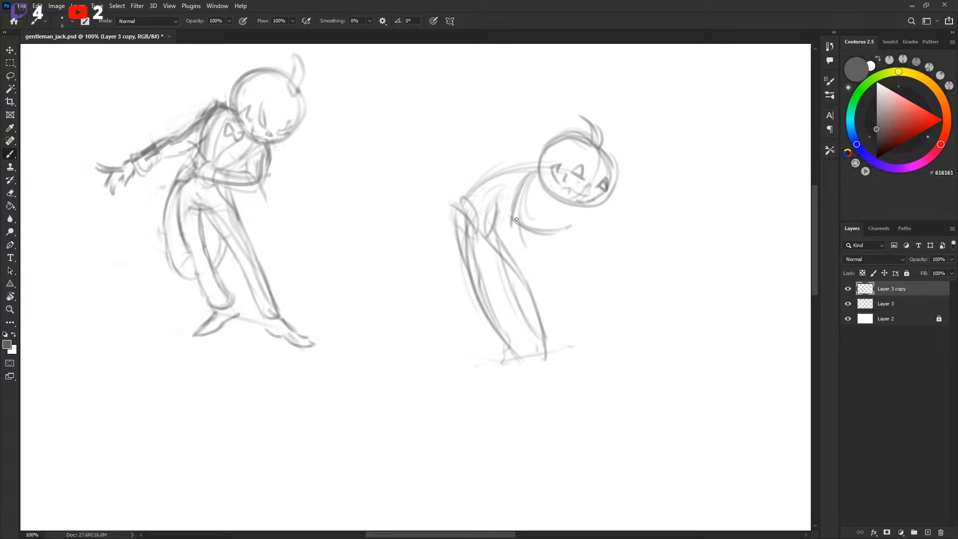
Sketch a hand with a jagged sleeve resting behind the back and a bent near arm held in front of the torso.
mouse_move(480, 185)
left_mouse_down()
mouse_move(467, 172)
mouse_move(487, 175)
mouse_move(458, 187)
mouse_move(471, 190)
mouse_move(525, 146)
left_mouse_up()
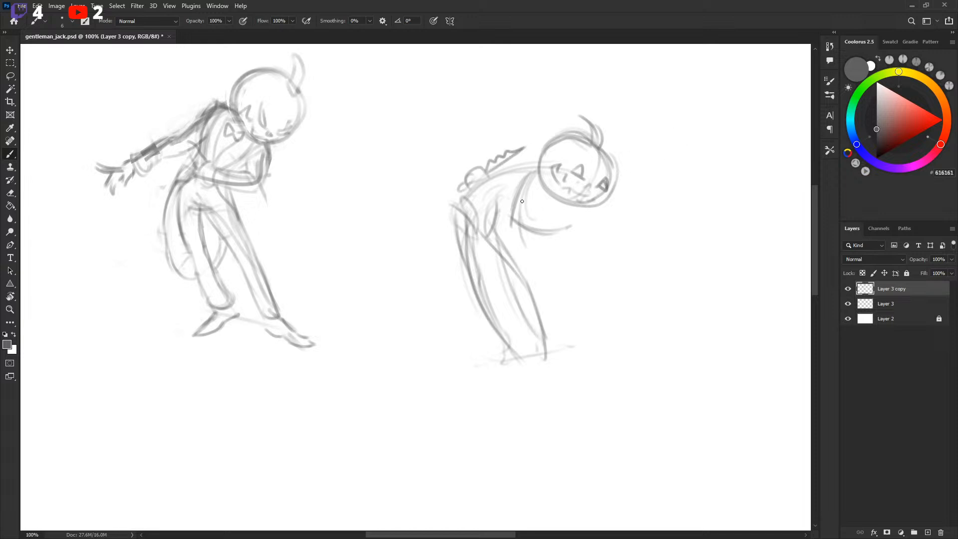
mouse_move(527, 186)
left_mouse_down()
mouse_move(507, 203)
mouse_move(521, 216)
mouse_move(517, 232)
mouse_move(505, 216)
mouse_move(521, 189)
mouse_move(505, 231)
mouse_move(522, 206)
mouse_move(549, 225)
left_mouse_up()
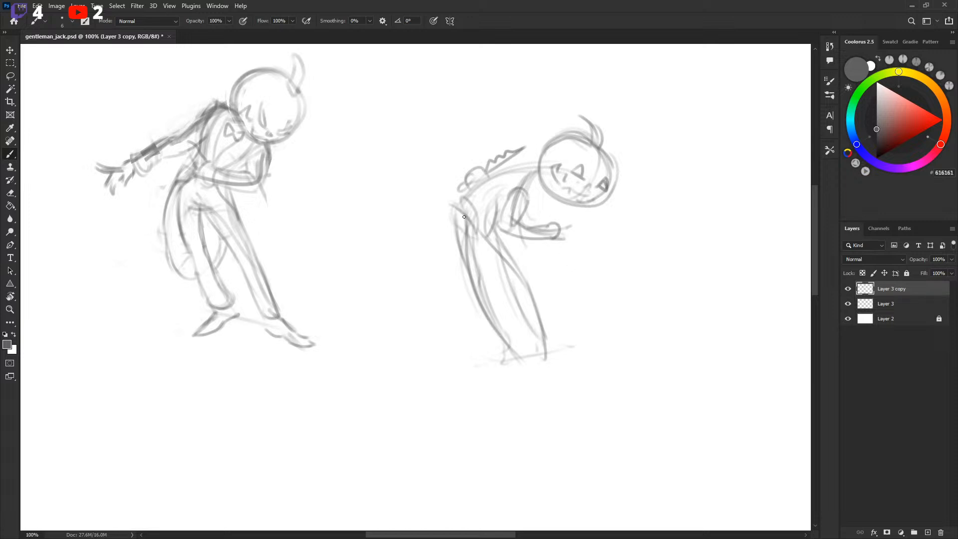
Draw flowing pointed coat tails behind the new figure's legs and save the document.
left_click_drag(450, 203, 422, 279)
key("ctrl+z")
mouse_move(440, 205)
left_mouse_down()
mouse_move(427, 298)
mouse_move(461, 260)
left_mouse_up()
left_click_drag(459, 319, 484, 247)
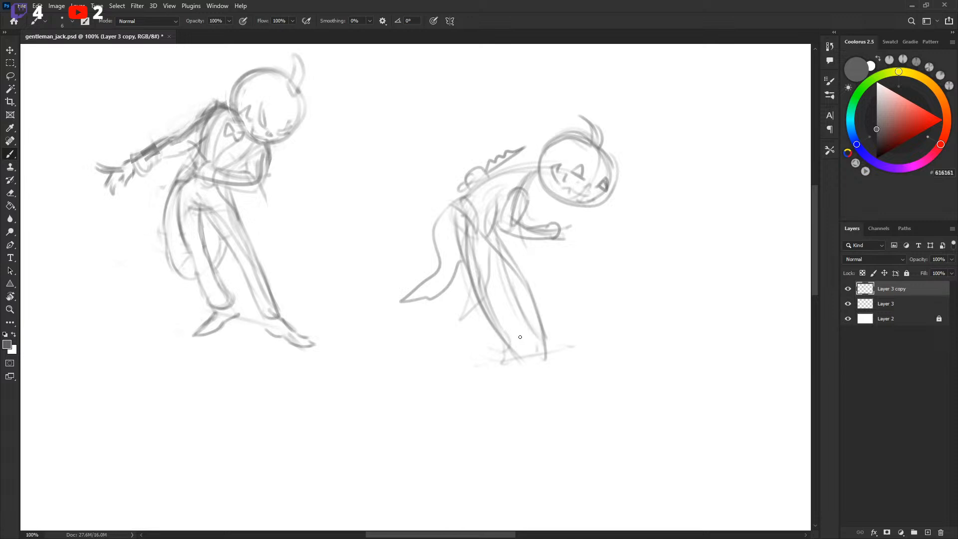
key("ctrl+s")
Try a straighter rear leg contour dropping from the hip to the ground, and undo the last strokes.
left_click_drag(539, 308, 537, 294)
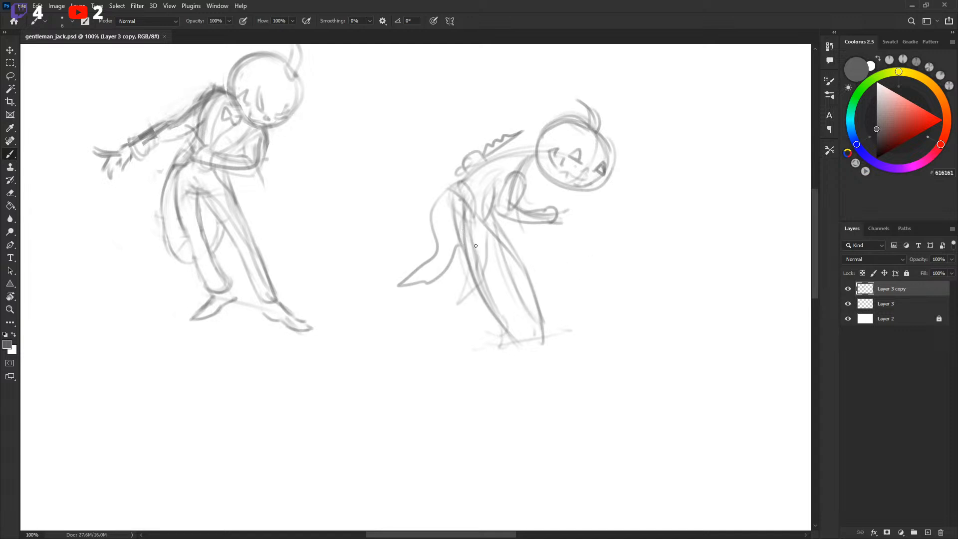
left_click_drag(463, 209, 485, 282)
mouse_move(471, 239)
left_mouse_down()
mouse_move(485, 292)
mouse_move(474, 342)
left_mouse_up()
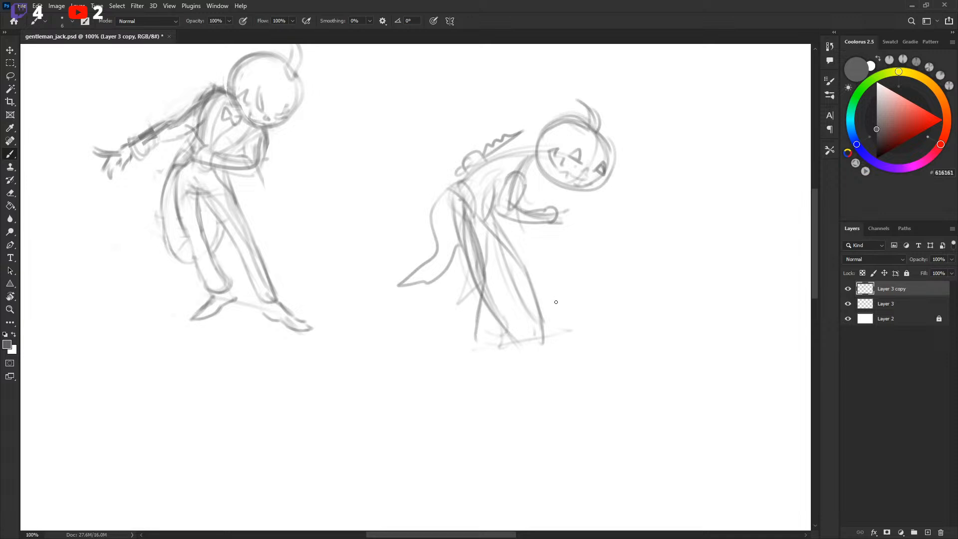
key("ctrl+z")
key("ctrl+z")
key("ctrl+z")
Select the whole new figure and rotate it clockwise so its legs stand more upright and the torso bows lower.
scroll(617, 229, "up", 1)
key("l")
mouse_move(374, 198)
left_mouse_down()
mouse_move(656, 179)
mouse_move(481, 102)
left_mouse_up()
key("ctrl+t")
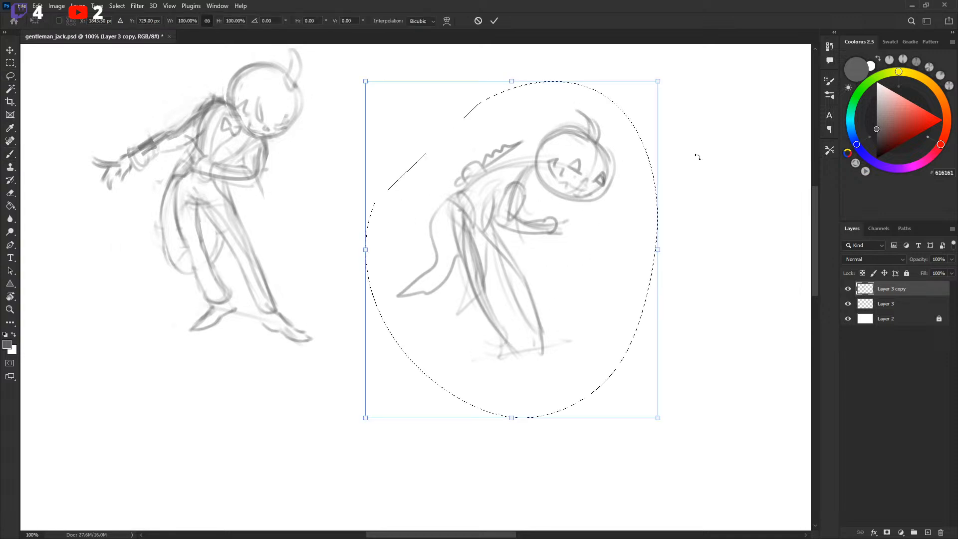
mouse_move(697, 156)
left_mouse_down()
mouse_move(712, 203)
mouse_move(720, 197)
left_mouse_up()
key("Return")
key("ctrl+d")
key("b")
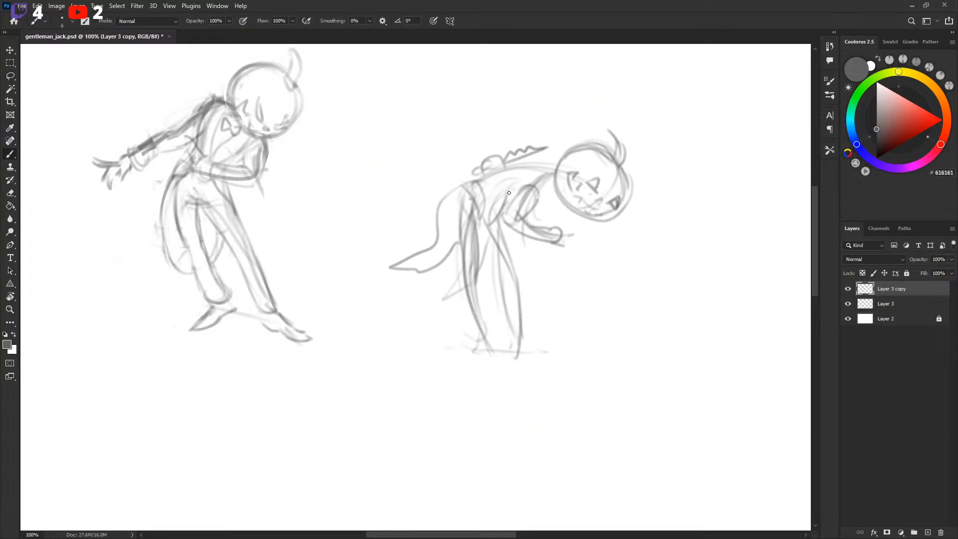
Add the waistband, lapel and far forearm to the bowing torso, and outline the front leg further forward.
mouse_move(509, 193)
left_mouse_down()
mouse_move(545, 160)
mouse_move(506, 180)
left_mouse_up()
mouse_move(459, 188)
left_mouse_down()
mouse_move(559, 190)
mouse_move(557, 177)
mouse_move(543, 204)
mouse_move(500, 218)
mouse_move(564, 209)
left_mouse_up()
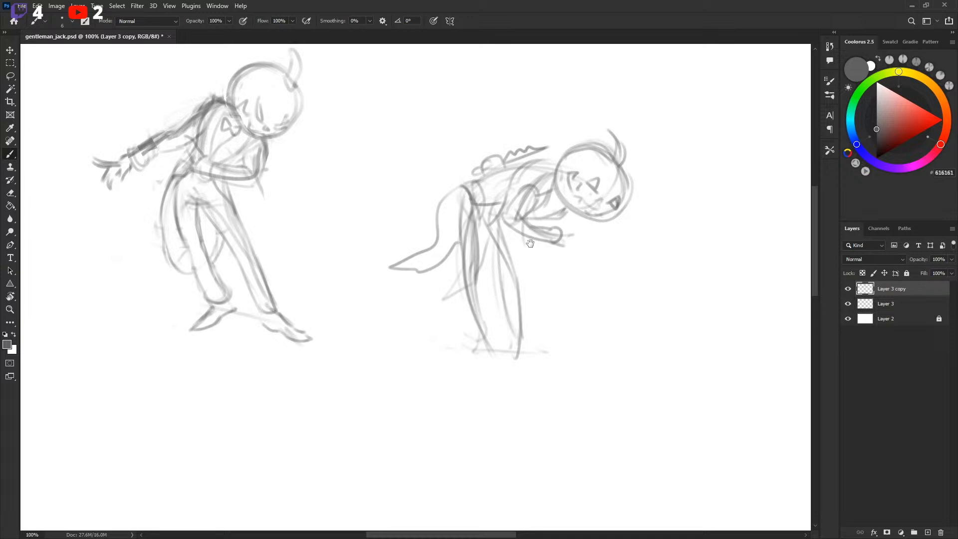
mouse_move(530, 243)
left_mouse_down()
mouse_move(524, 232)
mouse_move(511, 237)
mouse_move(514, 253)
left_mouse_up()
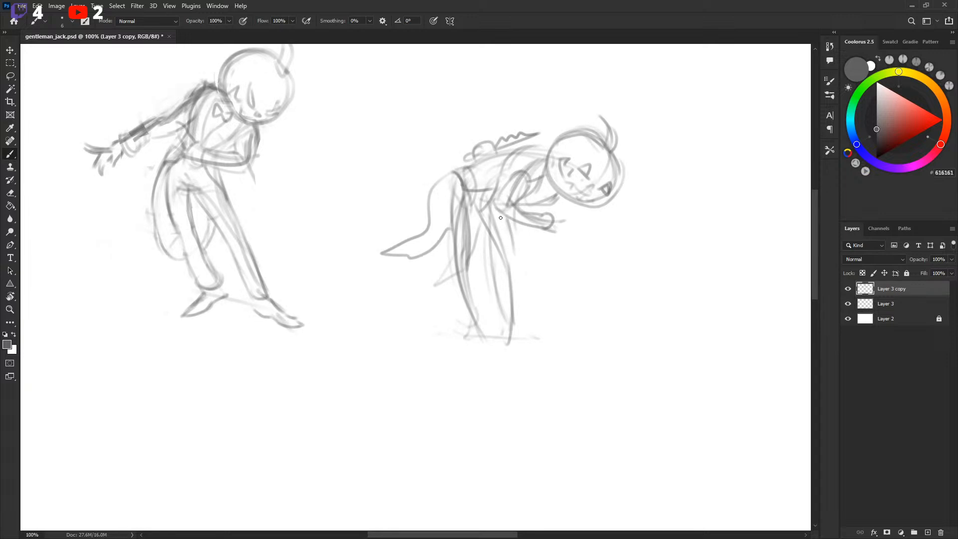
left_click_drag(499, 214, 515, 260)
left_click_drag(522, 312, 514, 258)
scroll(584, 288, "up", 1)
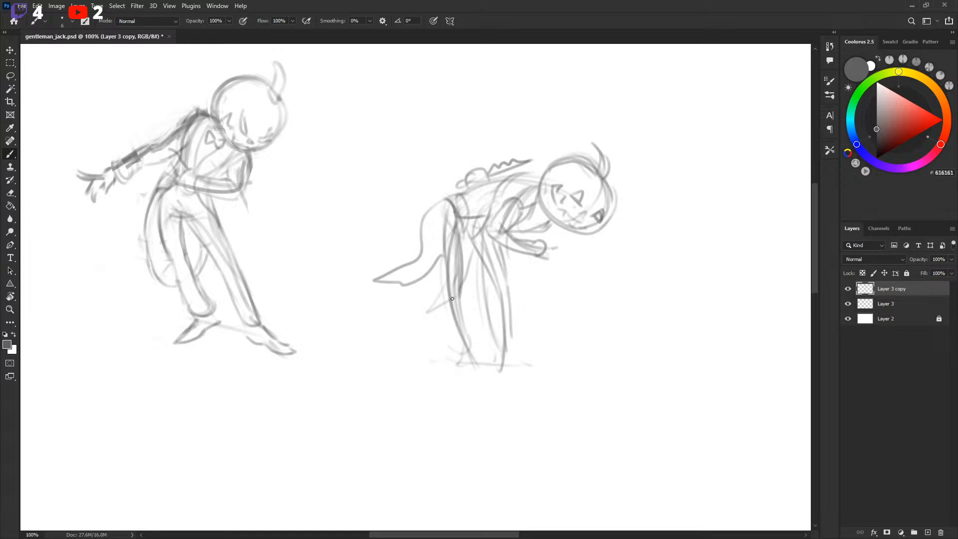
Fade the heavy lines on the legs, waist and near arm with a larger white brush.
key("x")
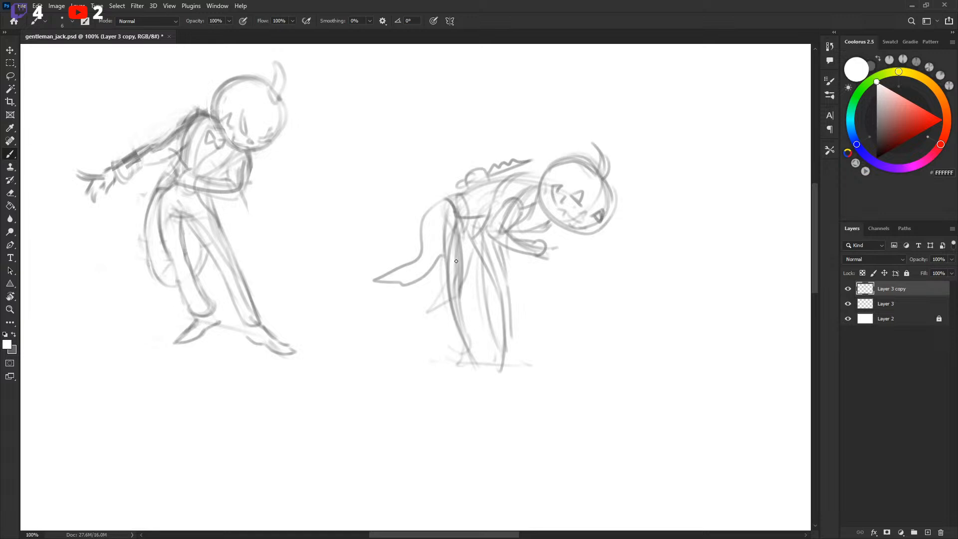
left_click_drag(455, 254, 460, 317)
left_click_drag(450, 224, 463, 347)
left_click_drag(481, 231, 507, 349)
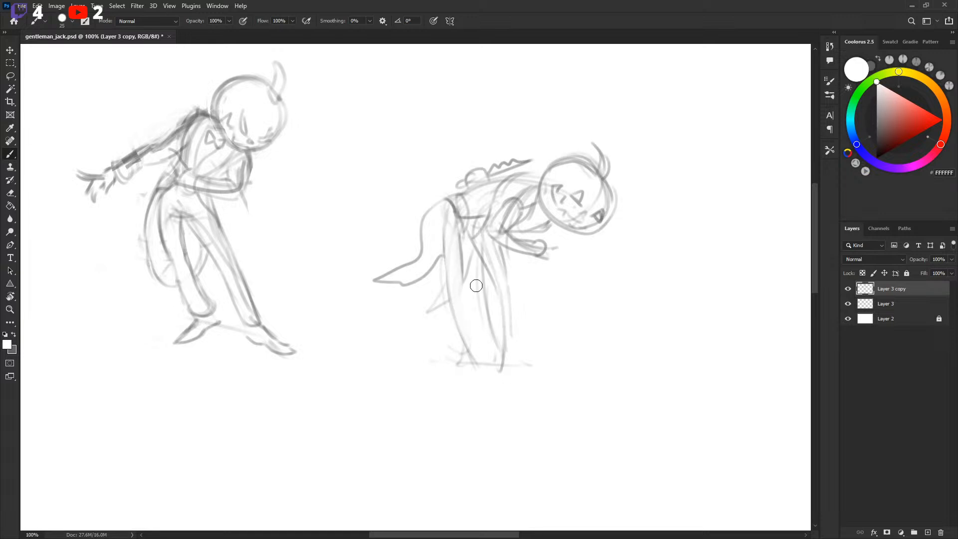
left_click_drag(458, 218, 461, 225)
mouse_move(531, 192)
left_mouse_down()
mouse_move(494, 222)
mouse_move(539, 255)
left_mouse_up()
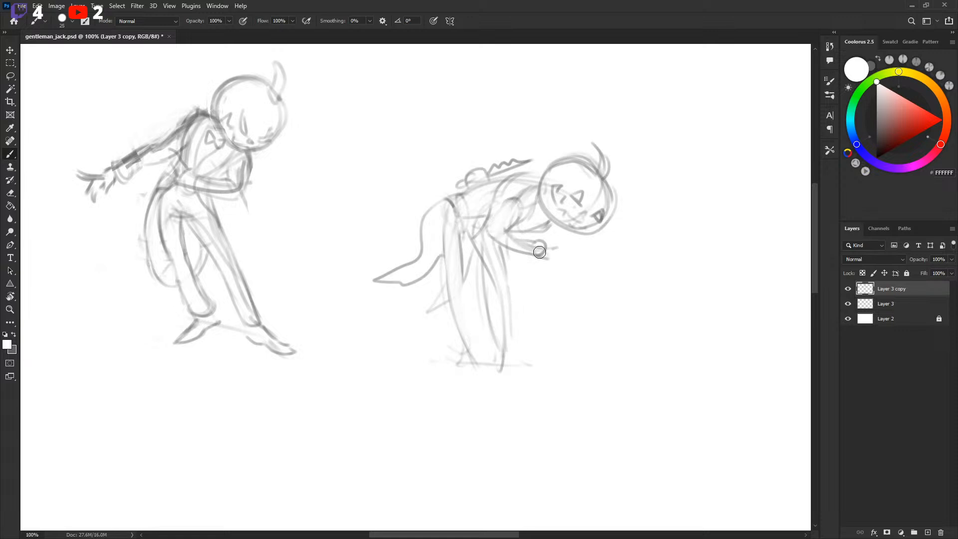
Lighten the rough construction lines around the shoulder and upper torso with a medium white brush.
key("x")
key("bracketleft")
key("bracketleft")
key("bracketleft")
key("bracketleft")
key("bracketleft")
key("bracketleft")
key("bracketleft")
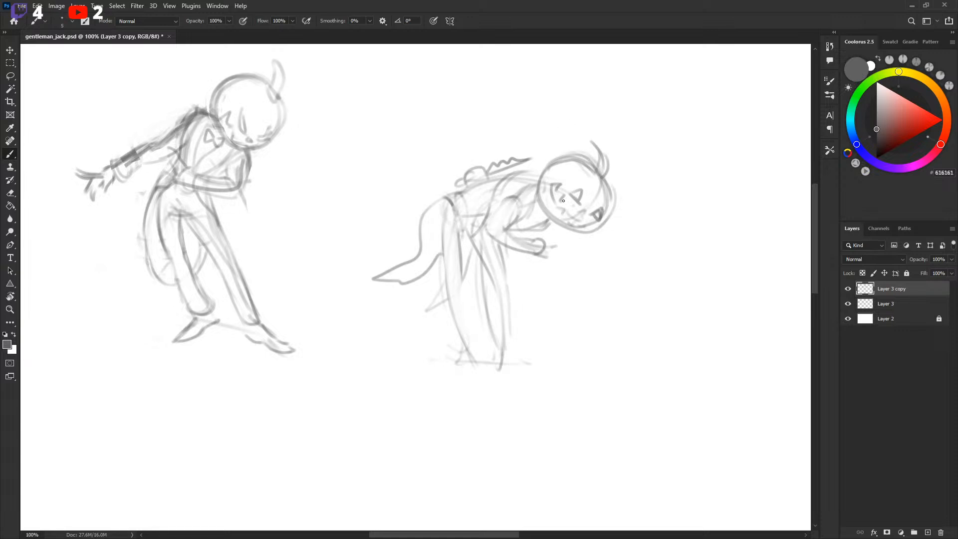
key("x")
key("bracketright")
key("bracketright")
key("bracketright")
key("bracketright")
key("bracketright")
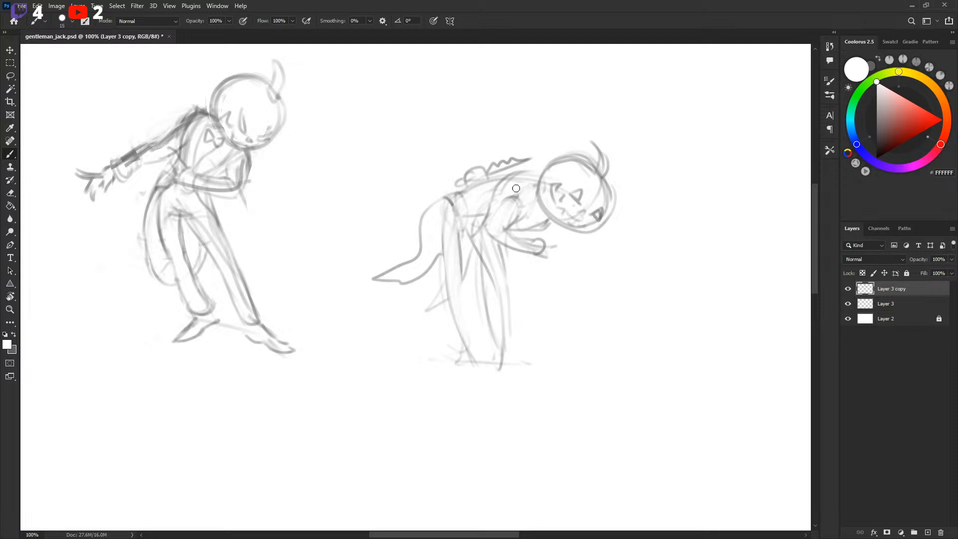
Redraw a darker back contour from the coat waist up to the neck using a thin gray brush.
key("x")
key("bracketleft")
key("bracketleft")
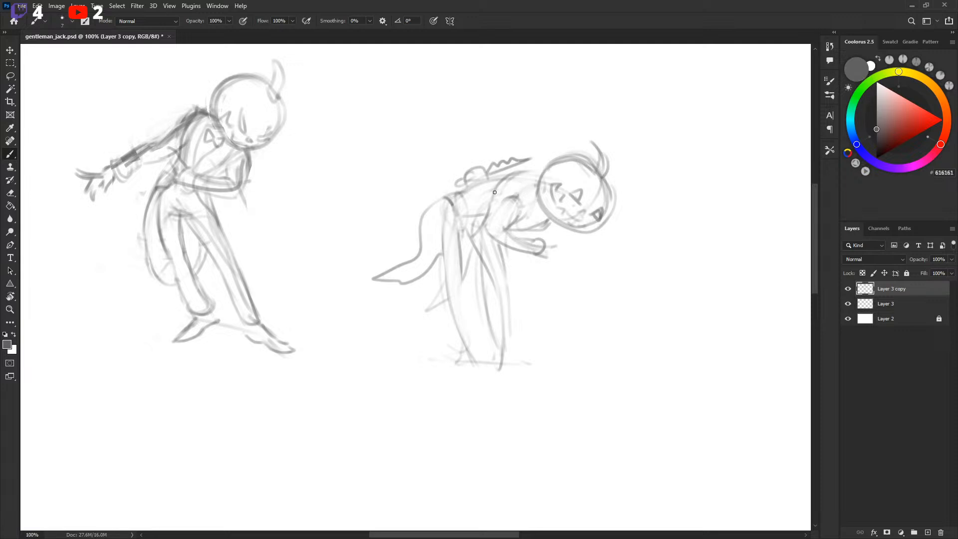
left_click_drag(448, 200, 540, 172)
key("x")
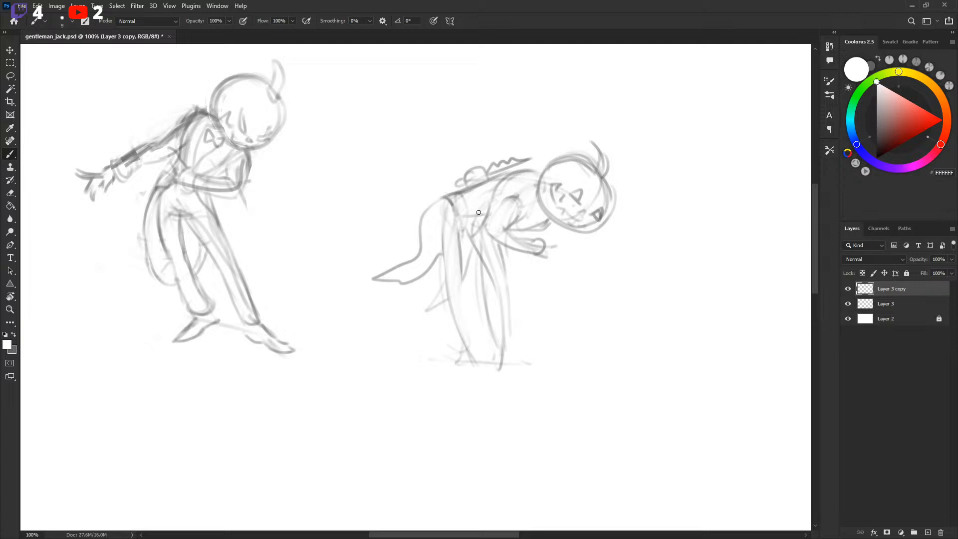
key("x")
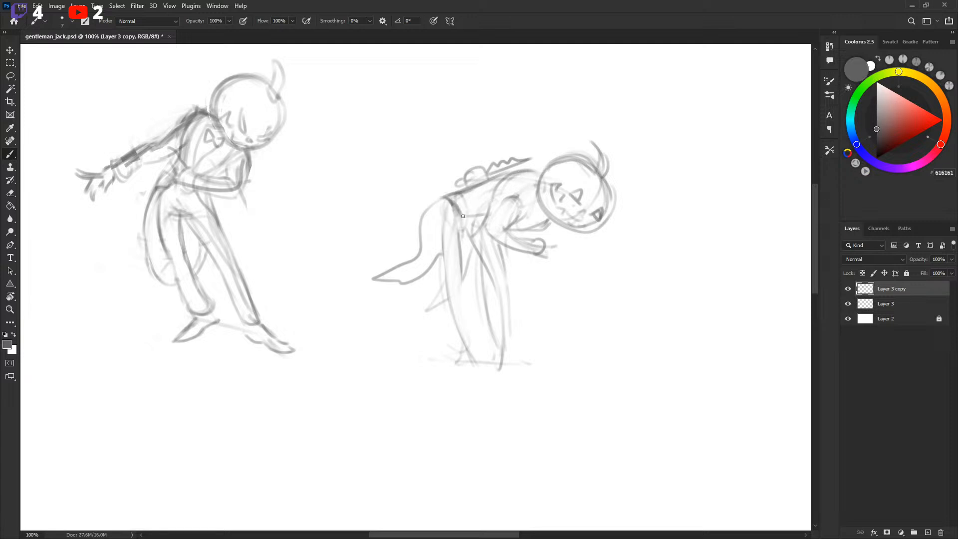
Soften the stray lines inside the torso with white and return to a thin gray brush.
key("x")
mouse_move(477, 229)
left_mouse_down()
mouse_move(514, 175)
mouse_move(539, 170)
left_mouse_up()
key("bracketright")
key("bracketright")
key("bracketright")
key("x")
key("bracketleft")
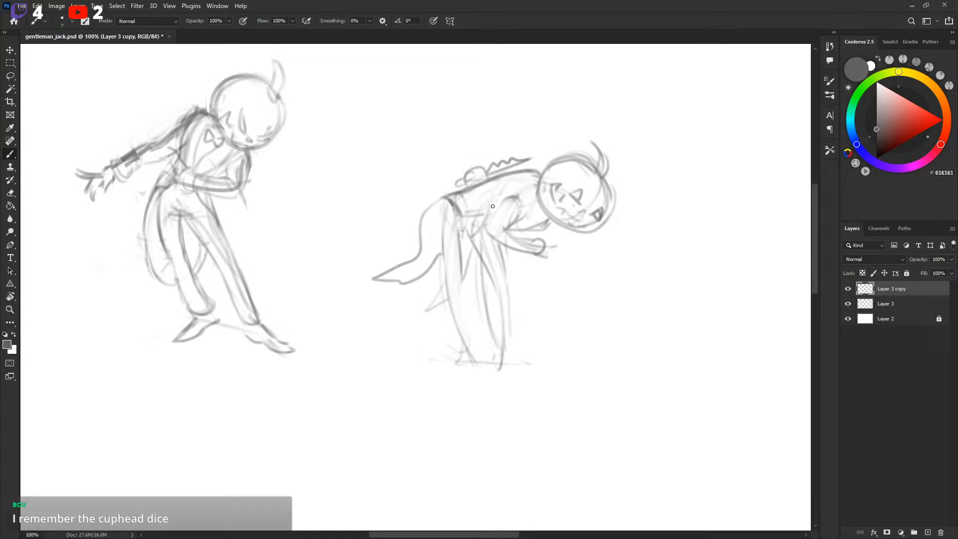
Firm up the bent near arm, sleeve and hand together with the chest line under the pumpkin head.
mouse_move(487, 227)
left_mouse_down()
mouse_move(513, 190)
mouse_move(513, 227)
mouse_move(516, 195)
mouse_move(529, 218)
left_mouse_up()
key("x")
key("x")
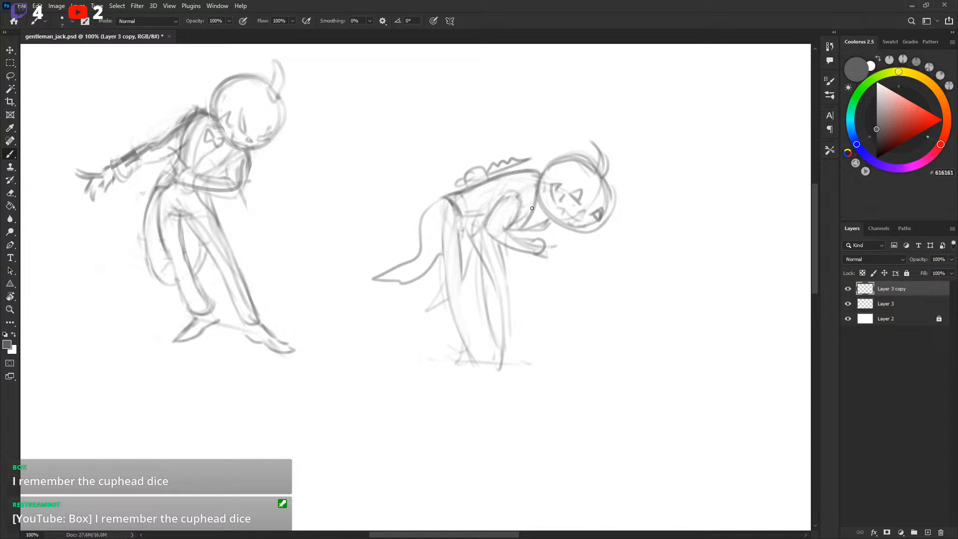
key("ctrl+z")
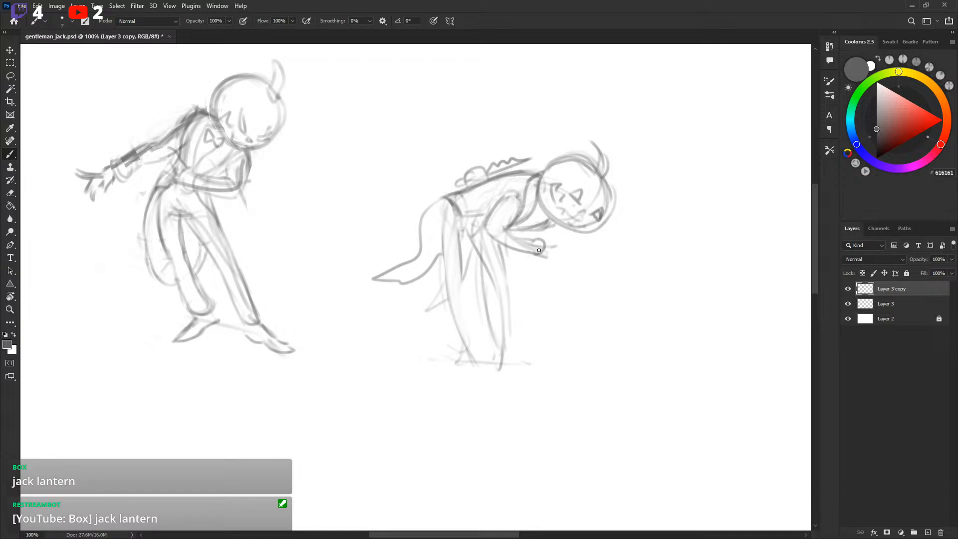
mouse_move(539, 250)
left_mouse_down()
mouse_move(514, 238)
mouse_move(532, 256)
left_mouse_up()
key("x")
key("x")
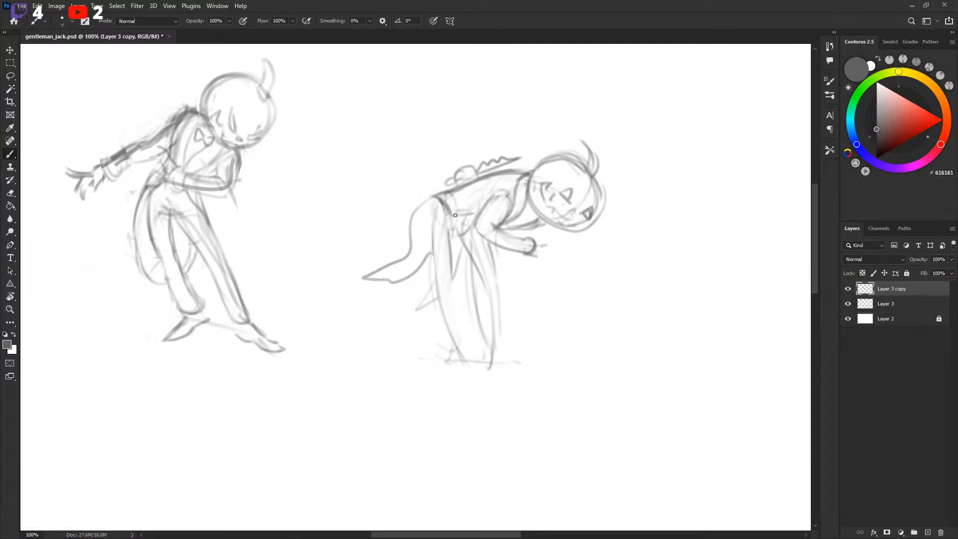
Darken the coat's waist edge and redraw the coat tail with a wavy, drooping tip.
mouse_move(449, 197)
left_mouse_down()
mouse_move(451, 220)
mouse_move(474, 215)
mouse_move(432, 203)
mouse_move(406, 231)
mouse_move(362, 325)
left_mouse_up()
key("ctrl+z")
left_click_drag(410, 222, 406, 257)
mouse_move(412, 224)
left_mouse_down()
mouse_move(405, 256)
mouse_move(368, 293)
mouse_move(412, 268)
mouse_move(404, 287)
mouse_move(427, 252)
mouse_move(362, 250)
left_mouse_up()
Select the old coat tail lines beneath the redrawn tail, delete them and clear the selection.
key("l")
key("Delete")
key("Delete")
key("ctrl+d")
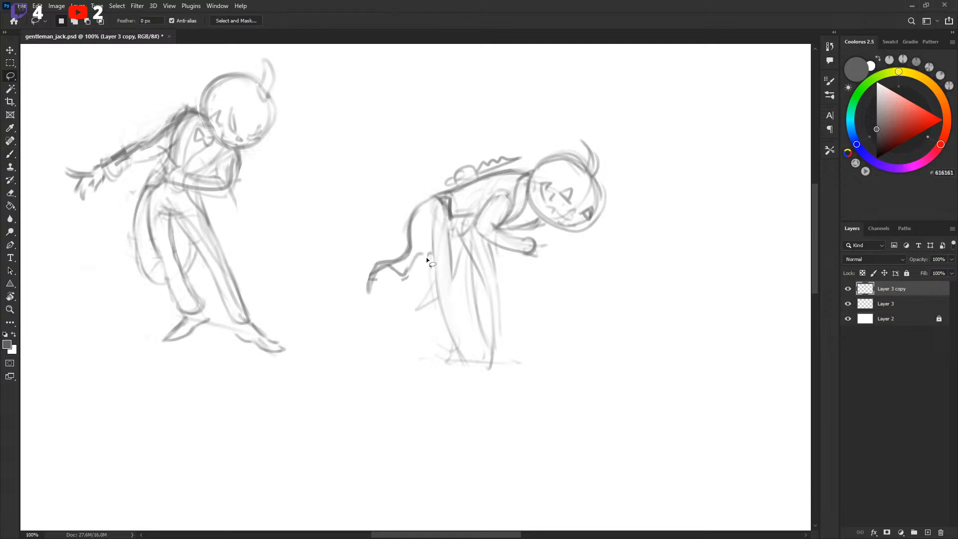
Draw the second coat tail with a wavy, drooping tip beside the near leg.
left_click_drag(436, 312, 437, 312)
key("b")
mouse_move(431, 201)
left_mouse_down()
mouse_move(402, 259)
mouse_move(391, 257)
mouse_move(404, 317)
mouse_move(428, 262)
left_mouse_up()
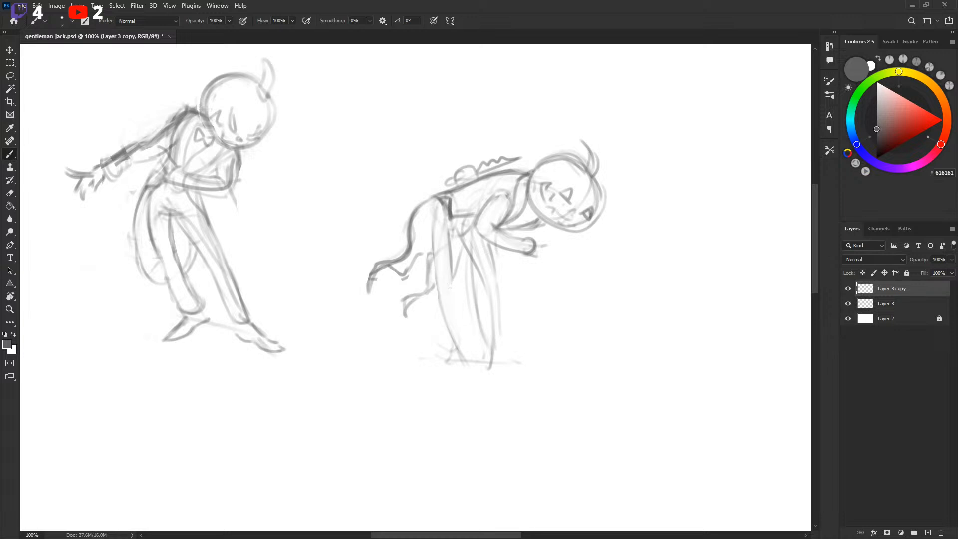
left_click_drag(479, 277, 485, 268)
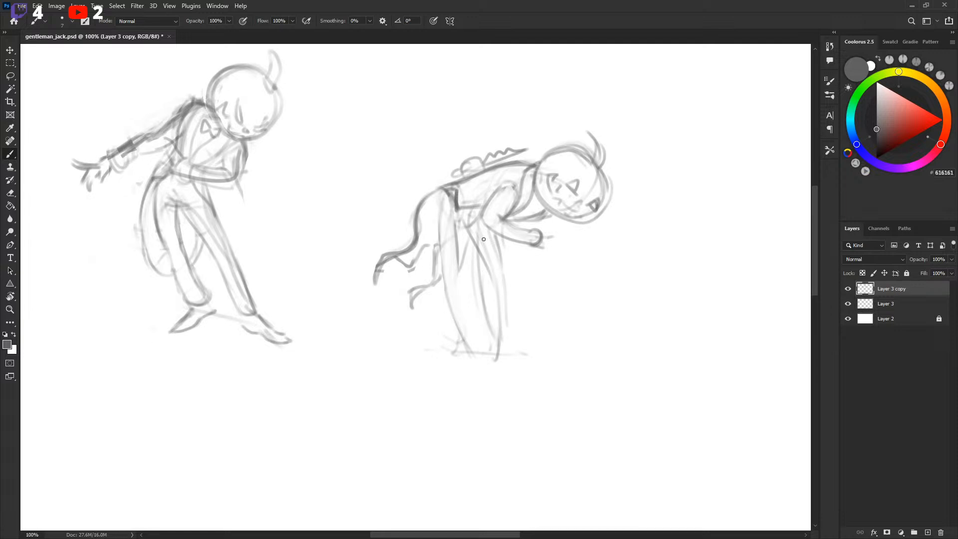
left_click_drag(468, 219, 441, 302)
key("ctrl+z")
mouse_move(456, 213)
left_mouse_down()
mouse_move(522, 310)
mouse_move(504, 338)
mouse_move(441, 212)
left_mouse_up()
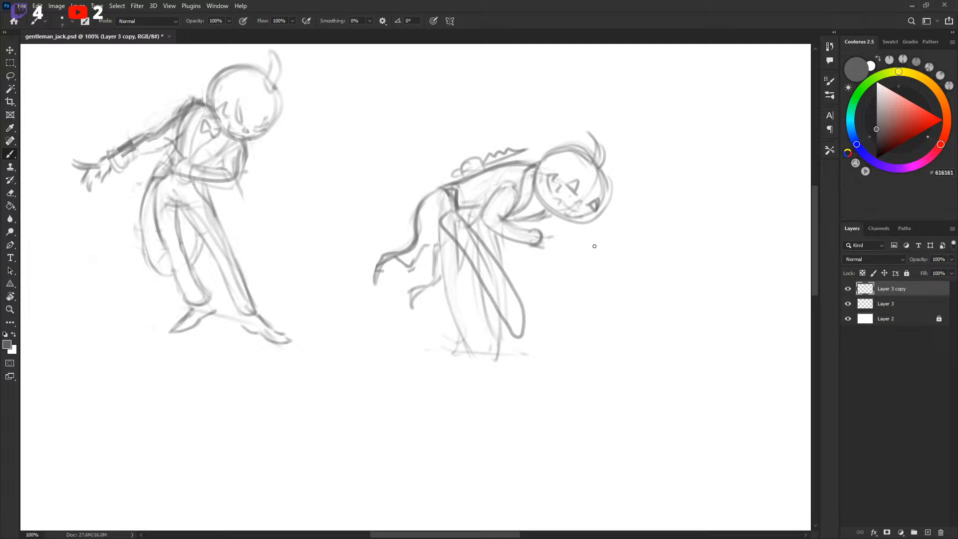
key("ctrl+z")
key("ctrl+z")
mouse_move(450, 347)
left_mouse_down()
mouse_move(490, 280)
mouse_move(469, 239)
mouse_move(542, 341)
left_mouse_up()
key("ctrl+z")
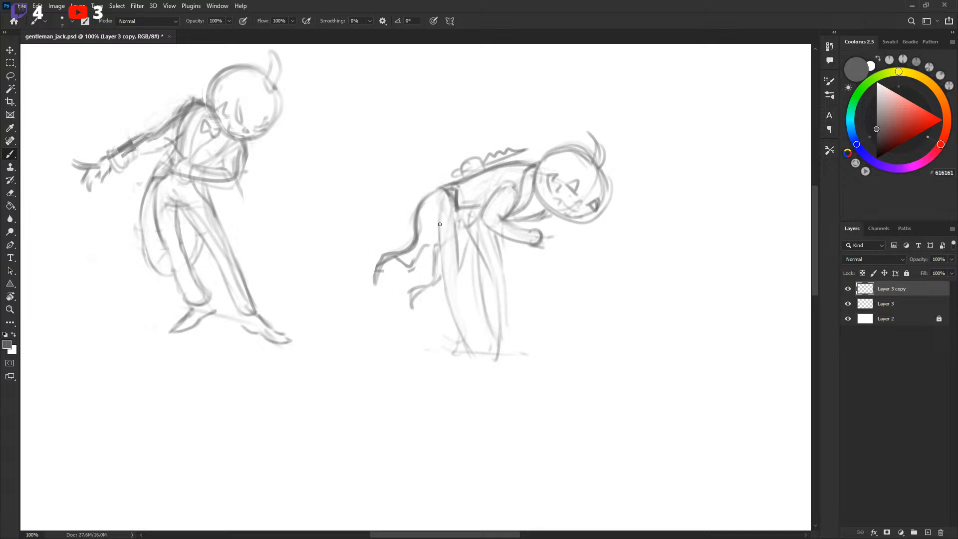
mouse_move(440, 207)
left_mouse_down()
mouse_move(433, 250)
mouse_move(449, 225)
left_mouse_up()
key("ctrl+z")
mouse_move(442, 204)
left_mouse_down()
mouse_move(456, 301)
mouse_move(463, 260)
left_mouse_up()
key("ctrl+z")
Lasso the whole bowing figure, rotate it slightly counterclockwise, apply the transform and clear the selection.
key("l")
mouse_move(394, 189)
left_mouse_down()
mouse_move(603, 376)
mouse_move(643, 164)
left_mouse_up()
key("ctrl+t")
left_click_drag(675, 128, 695, 122)
key("Return")
key("Return")
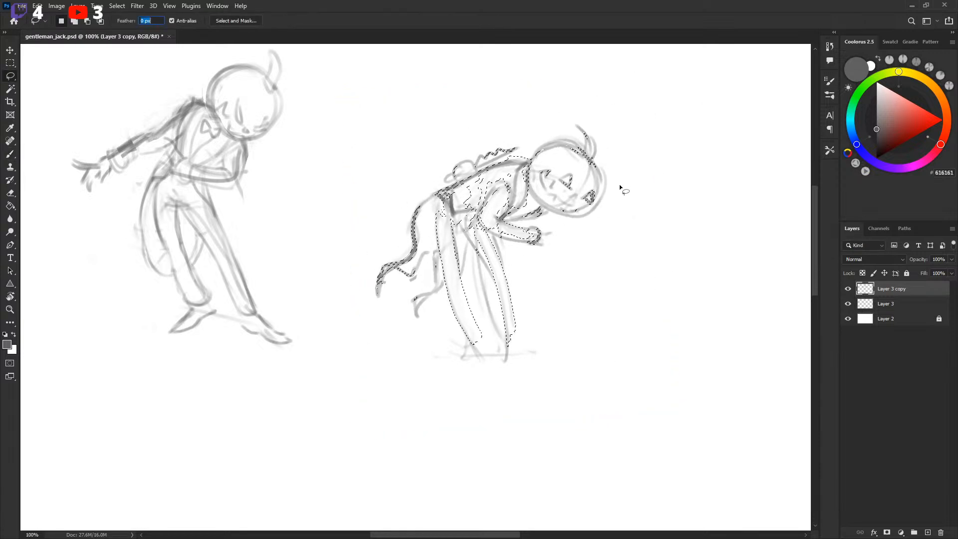
key("ctrl+d")
Dismiss the invalid feather entry, return to the brush and save the document.
type("b")
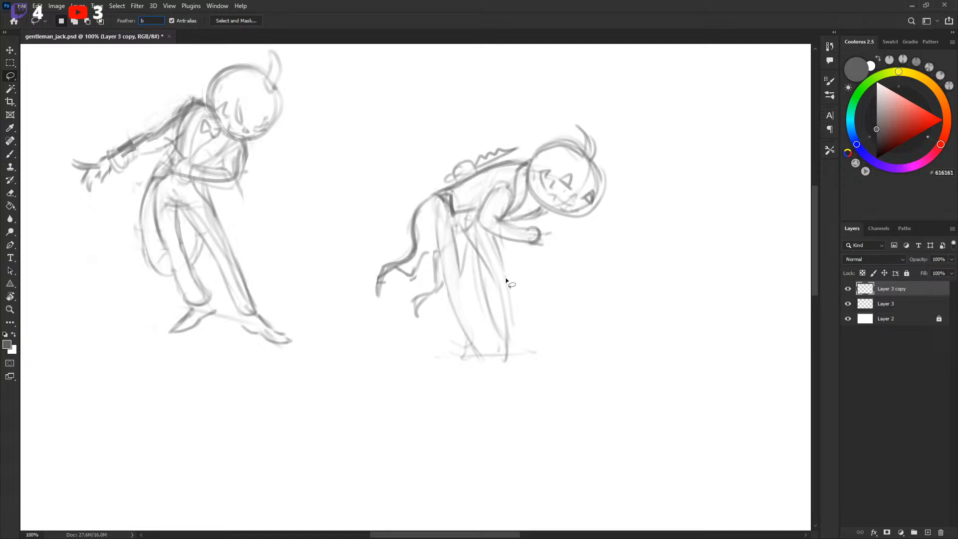
left_click(484, 295)
left_click(476, 209)
type("b")
left_click(470, 283)
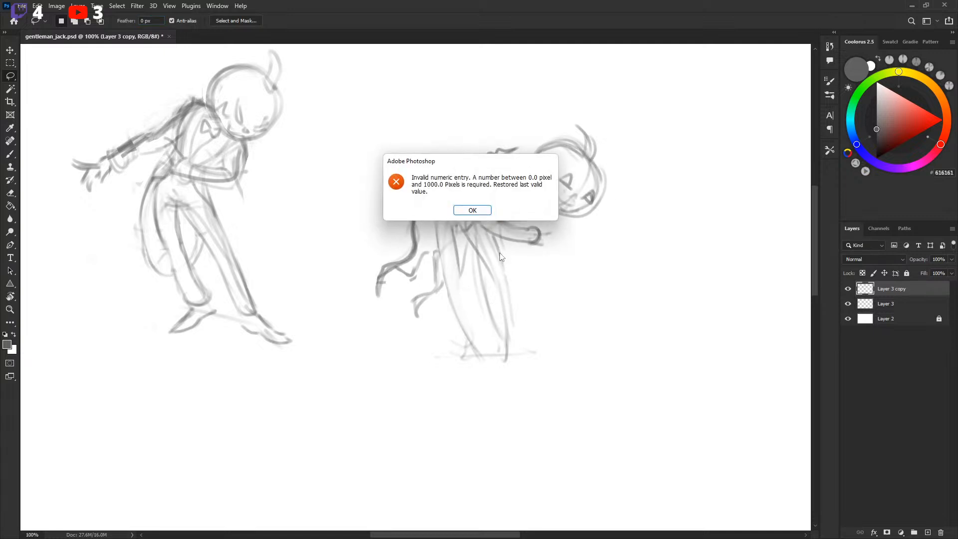
left_click(479, 210)
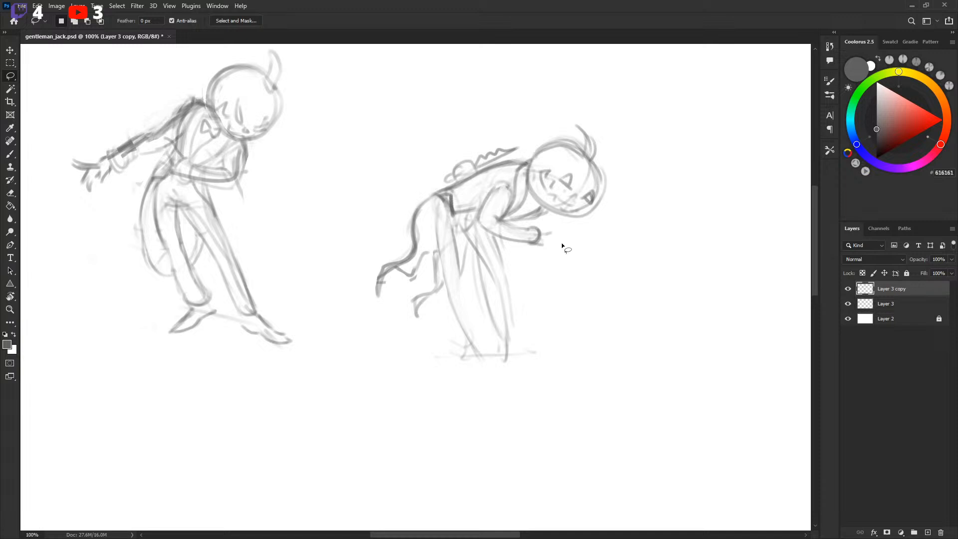
key("b")
key("ctrl+s")
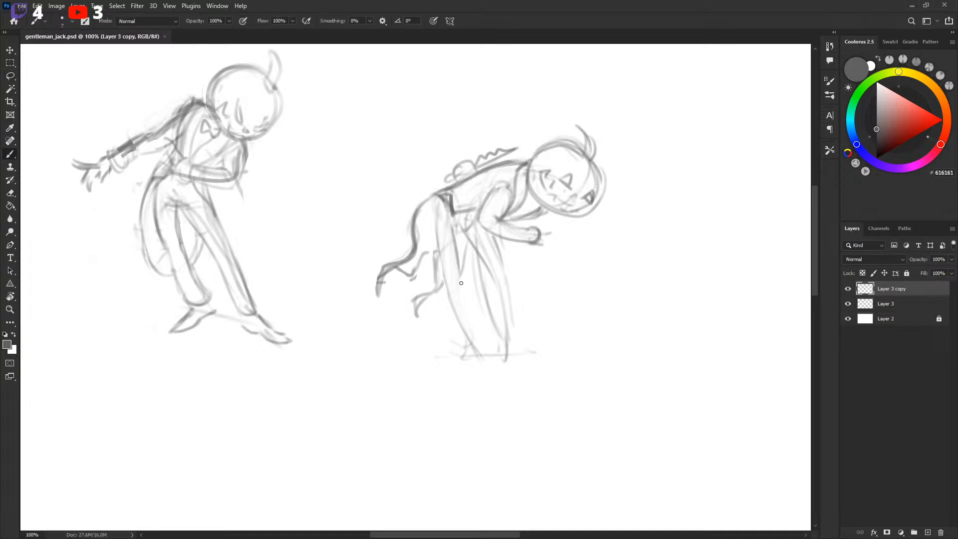
Sketch a forward-slanting near leg and a bent far leg, with rough feet on the bowing figure.
mouse_move(441, 212)
left_mouse_down()
mouse_move(451, 288)
mouse_move(481, 355)
mouse_move(454, 358)
mouse_move(491, 356)
left_mouse_up()
left_click_drag(494, 227, 469, 312)
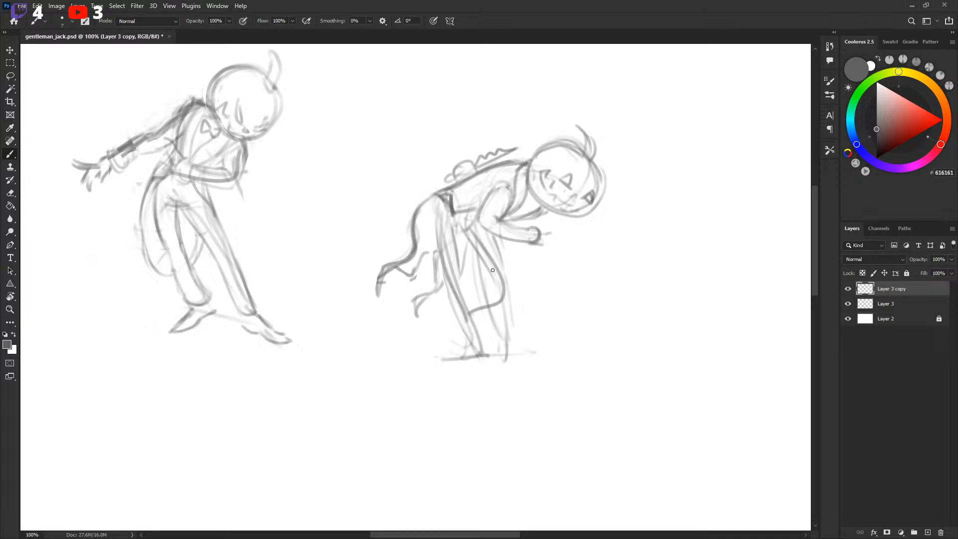
mouse_move(458, 325)
left_mouse_down()
mouse_move(457, 356)
mouse_move(486, 369)
mouse_move(463, 383)
mouse_move(494, 373)
mouse_move(478, 324)
left_mouse_up()
Delete the old straight lower-leg lines below the bent knee and clear the selection.
key("l")
key("Delete")
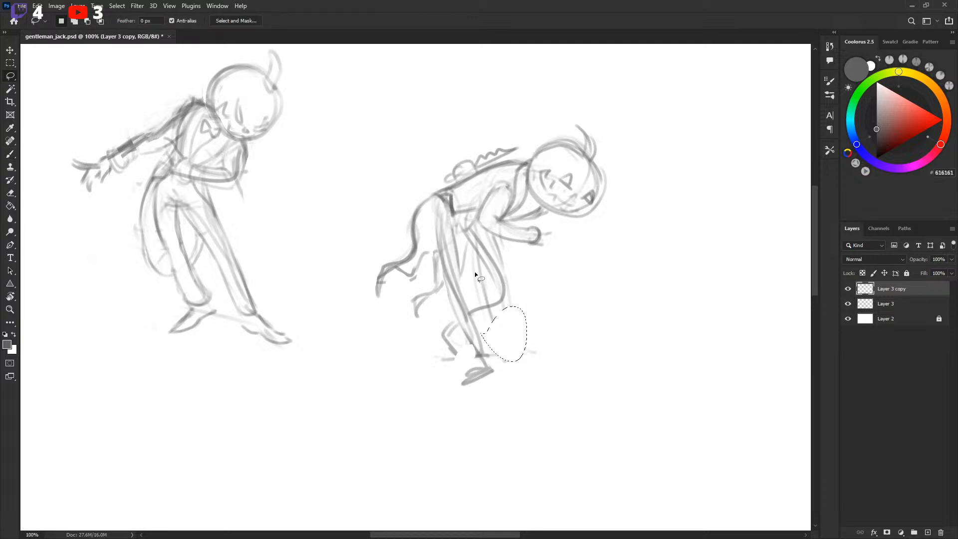
left_click_drag(475, 271, 474, 257)
key("ctrl+d")
key("b")
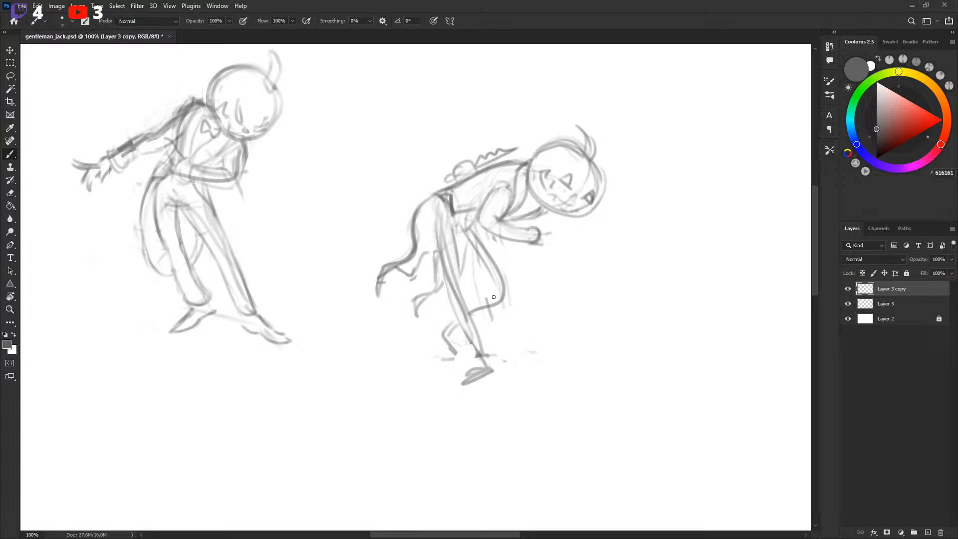
Extend the near leg into a longer shin and shoe, then delete the previous foot lines.
mouse_move(443, 225)
left_mouse_down()
mouse_move(498, 371)
mouse_move(487, 382)
mouse_move(511, 384)
left_mouse_up()
key("l")
mouse_move(471, 341)
left_mouse_down()
mouse_move(455, 385)
mouse_move(470, 334)
left_mouse_up()
key("Delete")
key("ctrl+d")
key("b")
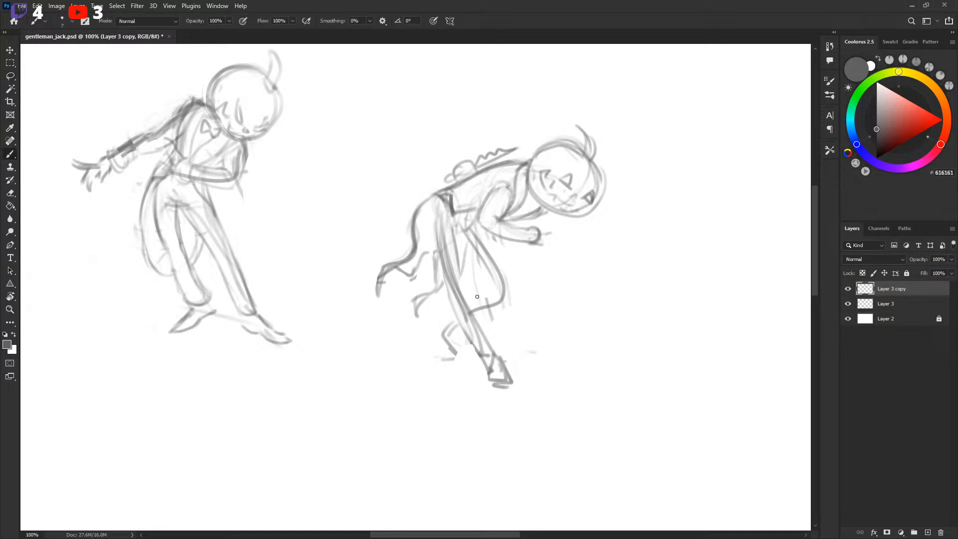
Mark the near leg's knee and paint out the overlapping shin lines with white.
mouse_move(471, 291)
left_mouse_down()
mouse_move(479, 317)
mouse_move(464, 322)
mouse_move(490, 360)
mouse_move(473, 300)
mouse_move(497, 345)
mouse_move(468, 307)
left_mouse_up()
key("x")
left_click_drag(490, 341, 471, 312)
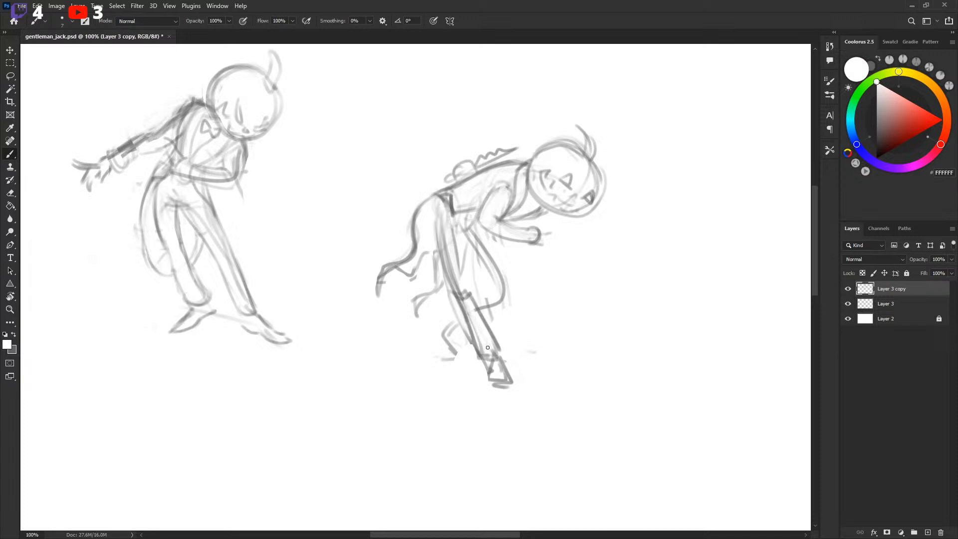
key("x")
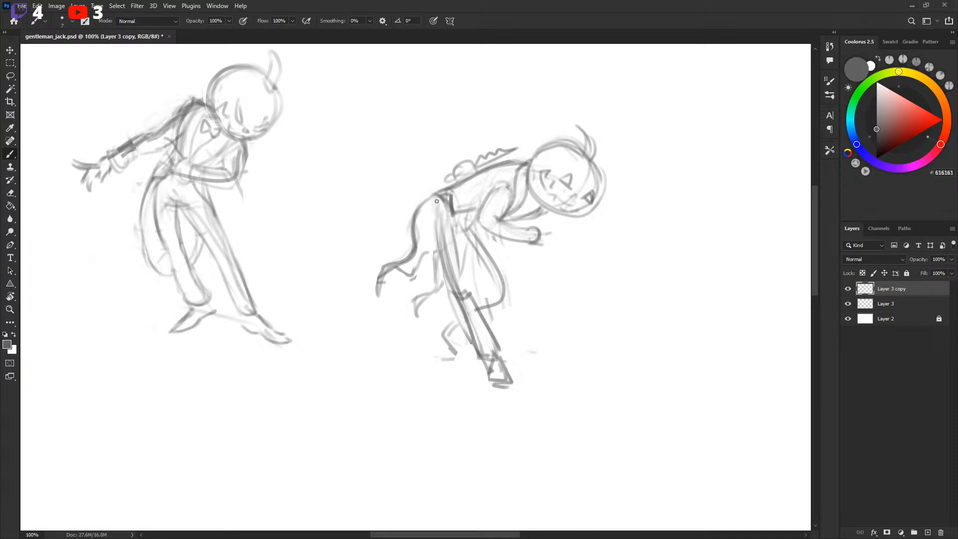
Darken the back of the near thigh from the hip down in gray.
mouse_move(437, 199)
left_mouse_down()
mouse_move(438, 239)
mouse_move(429, 212)
mouse_move(427, 222)
mouse_move(426, 213)
mouse_move(443, 267)
left_mouse_up()
key("x")
key("x")
mouse_move(434, 215)
left_mouse_down()
mouse_move(445, 251)
mouse_move(434, 211)
mouse_move(455, 263)
left_mouse_up()
key("x")
key("x")
Firm up the front contour and calf of the near leg, cleaning its edges with white.
mouse_move(452, 217)
left_mouse_down()
mouse_move(478, 315)
mouse_move(462, 310)
mouse_move(466, 323)
mouse_move(479, 340)
mouse_move(465, 301)
mouse_move(482, 350)
left_mouse_up()
key("x")
key("x")
key("x")
key("x")
mouse_move(459, 294)
left_mouse_down()
mouse_move(465, 325)
mouse_move(457, 295)
mouse_move(476, 349)
left_mouse_up()
key("x")
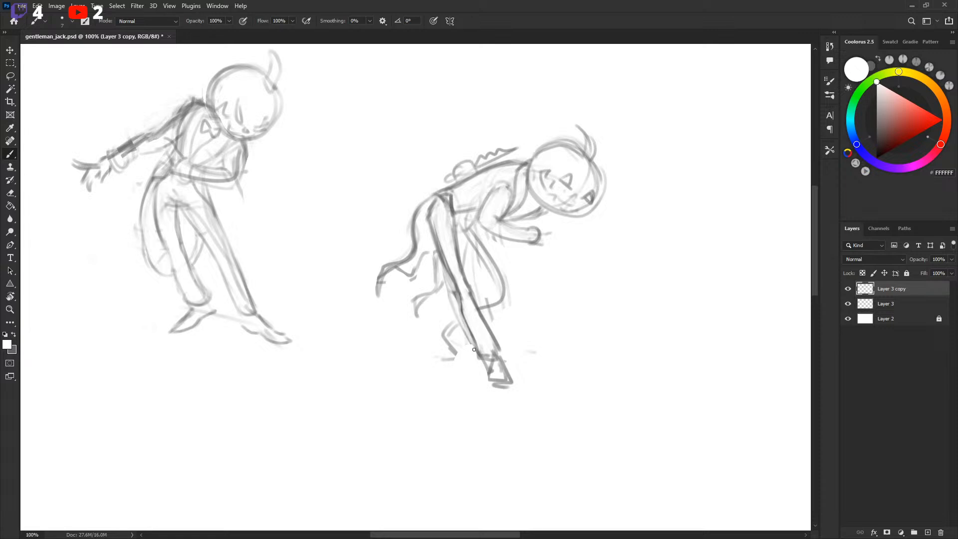
key("x")
left_click_drag(460, 296, 466, 330)
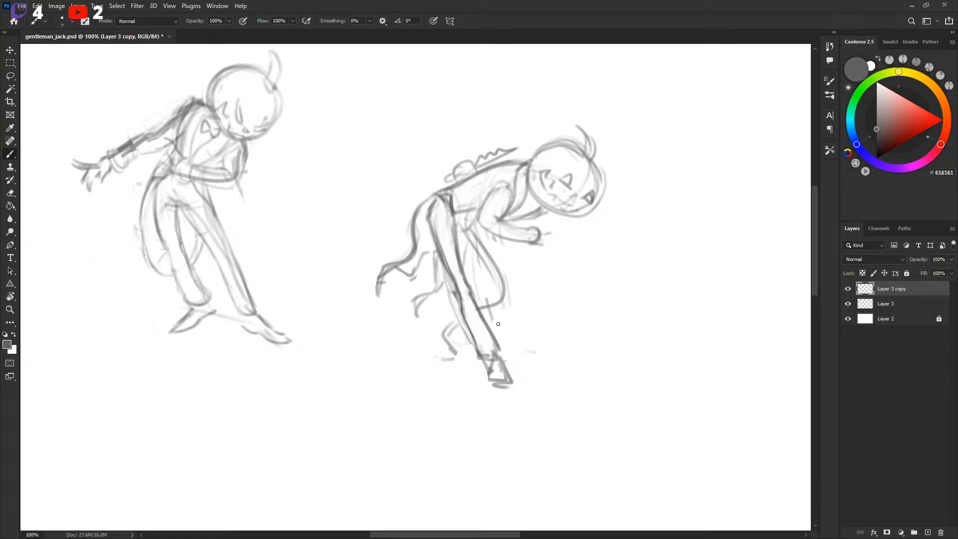
Draw the trouser cuff around the near ankle above the shoe.
scroll(482, 285, "down", 3)
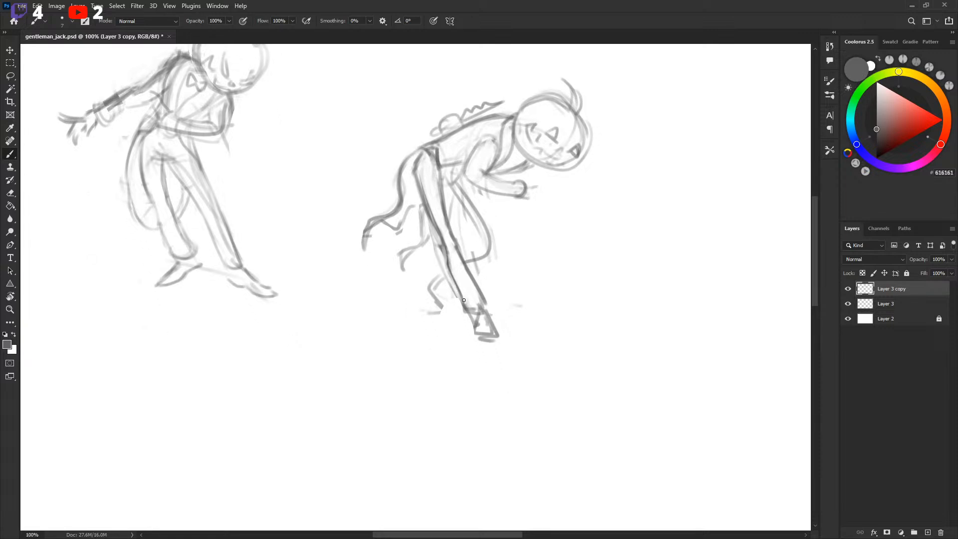
left_click_drag(462, 297, 477, 315)
key("x")
key("x")
left_click_drag(483, 310, 475, 298)
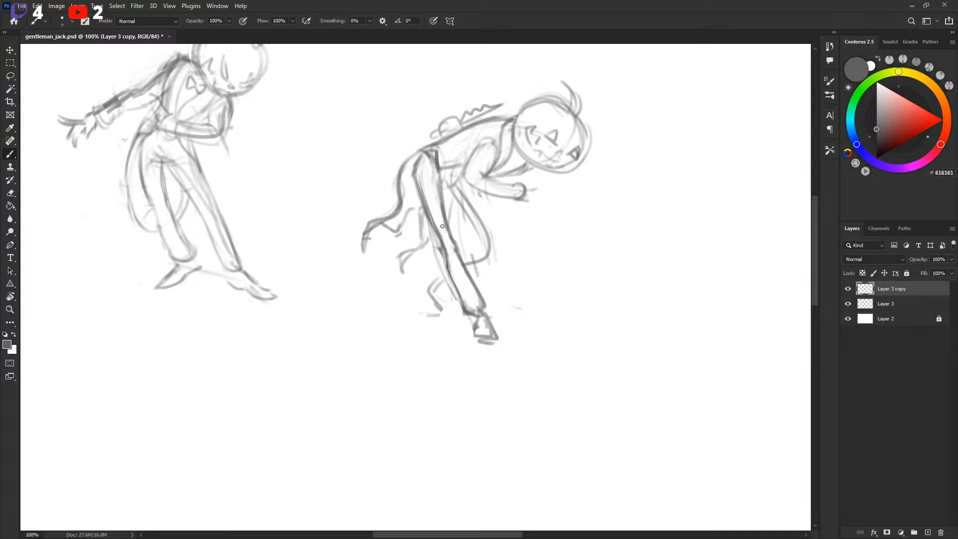
Darken the outer coat tail's contour, pointed tip and wavy lower edge.
left_click_drag(381, 219, 362, 261)
mouse_move(384, 224)
left_mouse_down()
mouse_move(374, 228)
mouse_move(409, 203)
mouse_move(395, 229)
left_mouse_up()
left_click_drag(415, 197, 411, 210)
left_click_drag(401, 180, 393, 210)
mouse_move(394, 209)
left_mouse_down()
mouse_move(425, 204)
mouse_move(405, 220)
left_mouse_up()
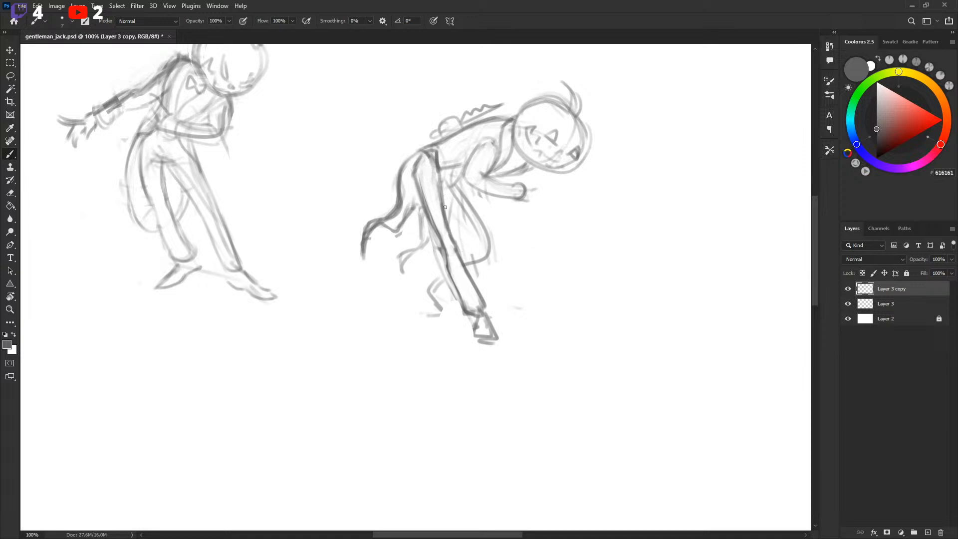
Redraw the far thigh shorter with an angular knee and delete the old rounded knee curve.
left_click_drag(444, 204, 461, 236)
left_click_drag(447, 205, 469, 238)
left_click_drag(474, 206, 477, 235)
key("l")
mouse_move(494, 229)
left_mouse_down()
mouse_move(465, 261)
mouse_move(475, 246)
left_mouse_up()
key("ctrl+d")
key("b")
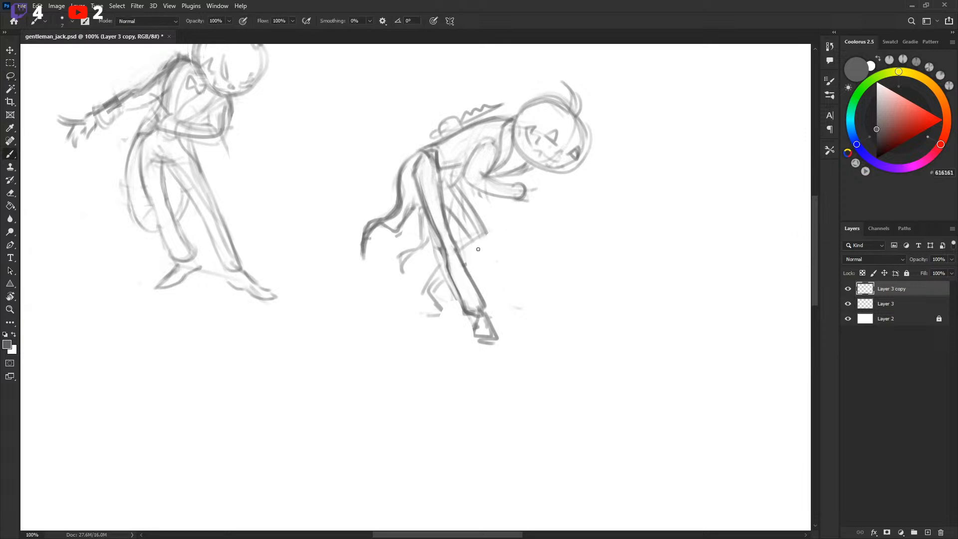
Firm up the far thigh and bent knee, softening the rough lines inside with white.
mouse_move(483, 224)
left_mouse_down()
mouse_move(486, 241)
mouse_move(468, 253)
mouse_move(467, 232)
mouse_move(464, 251)
left_mouse_up()
left_click_drag(461, 185, 483, 238)
key("x")
key("x")
key("x")
mouse_move(456, 193)
left_mouse_down()
mouse_move(477, 231)
mouse_move(472, 241)
left_mouse_up()
key("x")
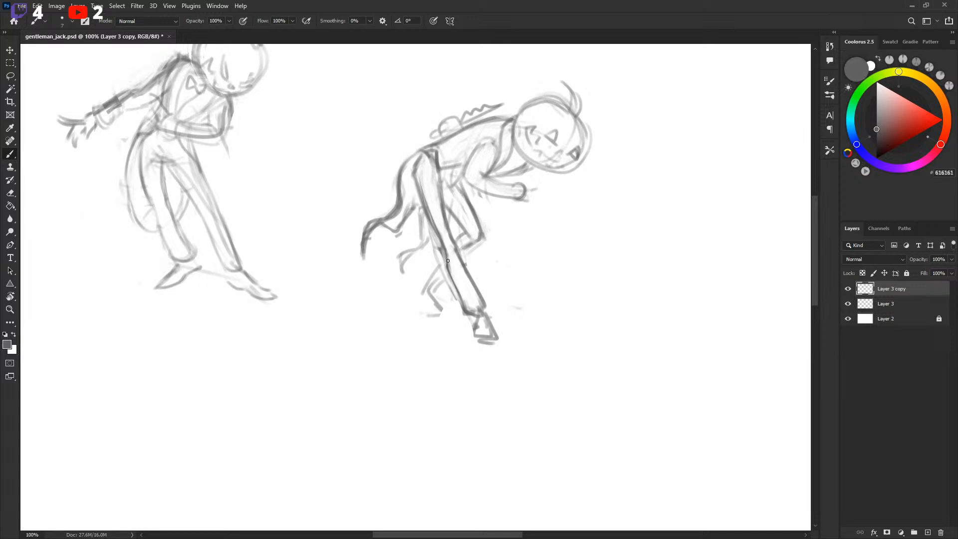
Start the far shin behind the near leg and lighten the near thigh's back edge with white.
left_click_drag(441, 250, 422, 272)
key("x")
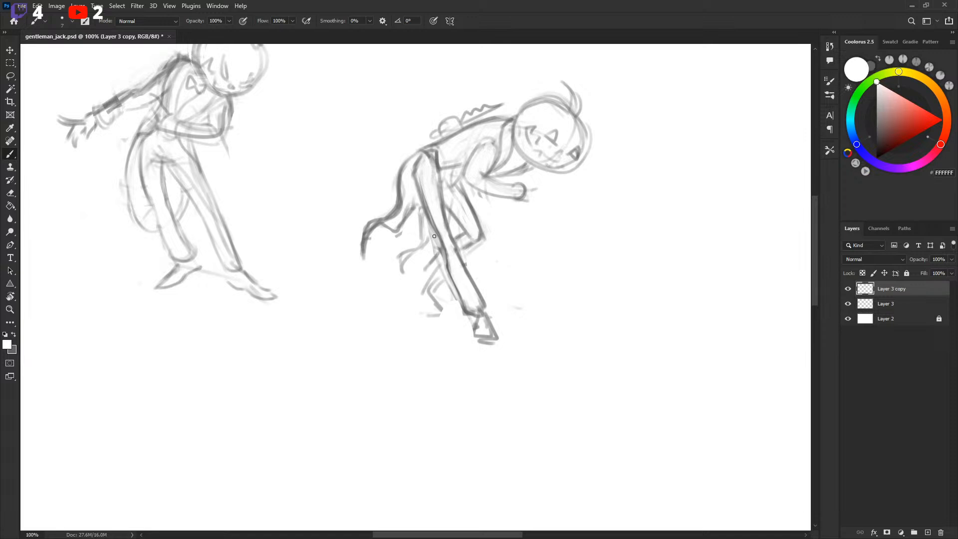
left_click_drag(432, 234, 421, 175)
key("x")
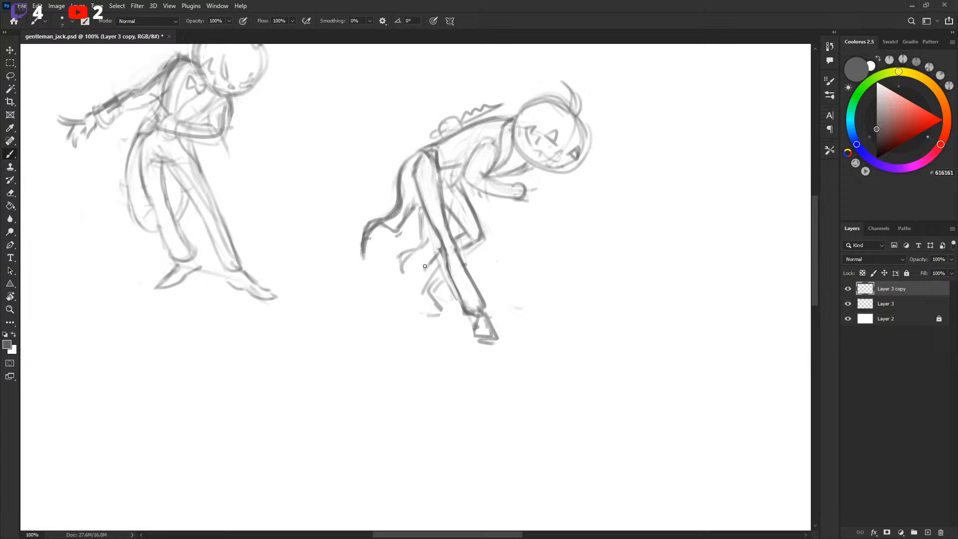
Draw the far leg's lower shin, cuff and raised-heel shoe, alternating gray lines with white corrections.
mouse_move(428, 261)
left_mouse_down()
mouse_move(427, 283)
mouse_move(443, 263)
left_mouse_up()
mouse_move(427, 274)
left_mouse_down()
mouse_move(416, 297)
mouse_move(417, 276)
mouse_move(416, 297)
mouse_move(431, 309)
mouse_move(421, 311)
mouse_move(418, 297)
mouse_move(435, 310)
mouse_move(433, 293)
mouse_move(432, 321)
mouse_move(424, 287)
mouse_move(434, 304)
mouse_move(425, 292)
mouse_move(431, 301)
mouse_move(444, 269)
left_mouse_up()
key("x")
key("x")
key("x")
key("x")
key("x")
key("x")
key("x")
key("x")
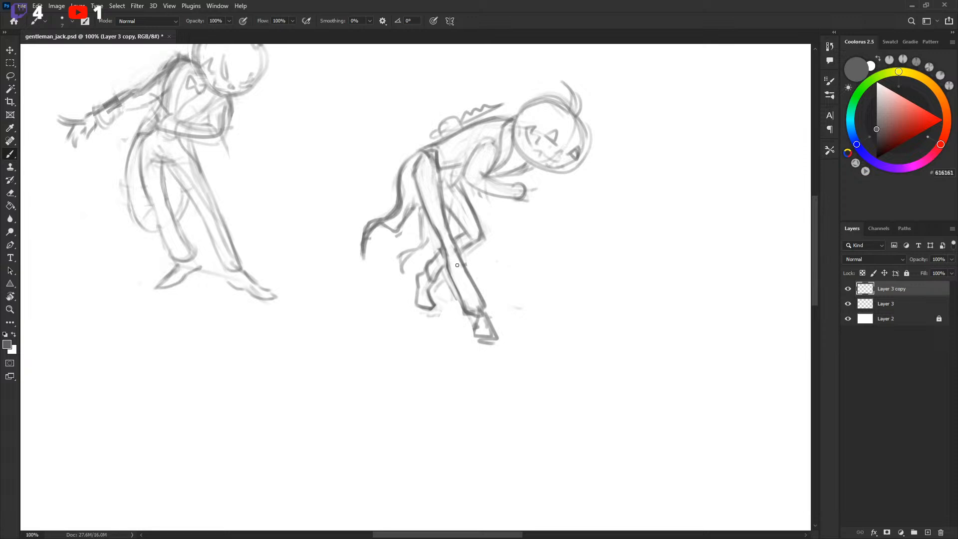
Clear the leftover sketch lines between the far foot and the near shin.
key("x")
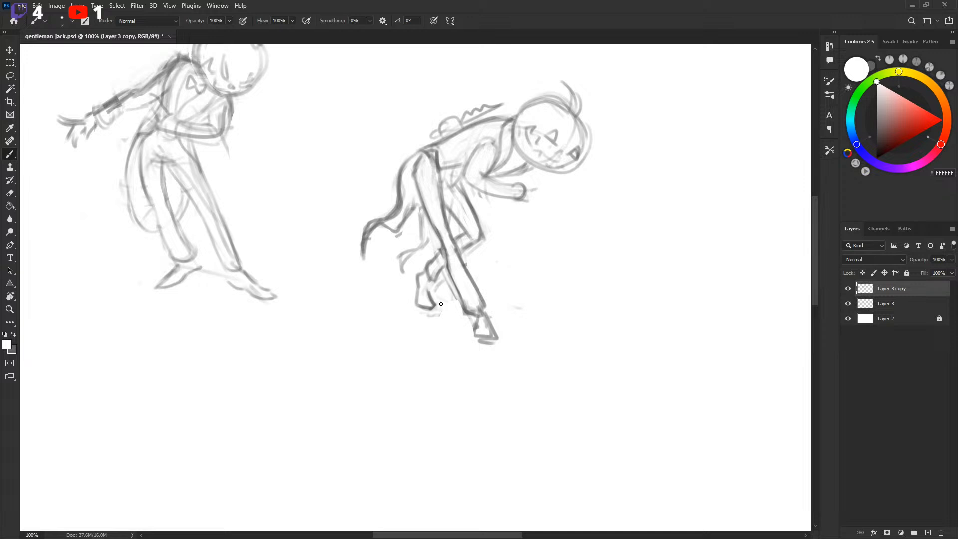
key("l")
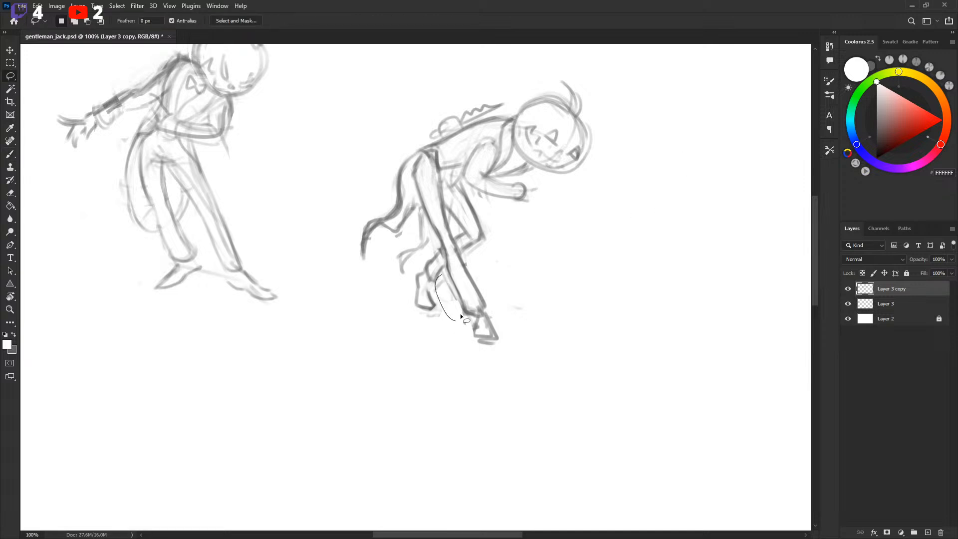
key("b")
Lasso the pumpkin head, move it slightly closer to the shoulders and clear the selection.
scroll(577, 223, "up", 3)
scroll(577, 222, "right", 2)
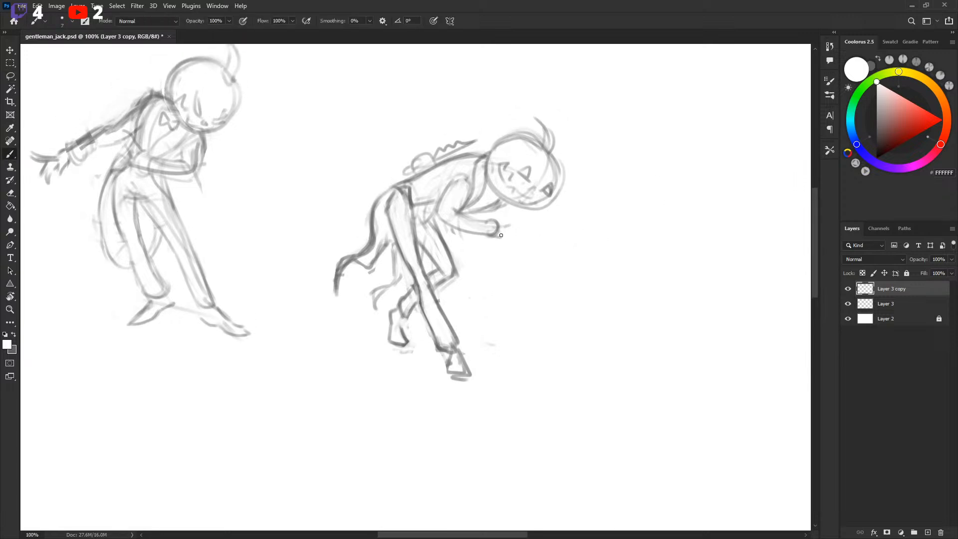
key("x")
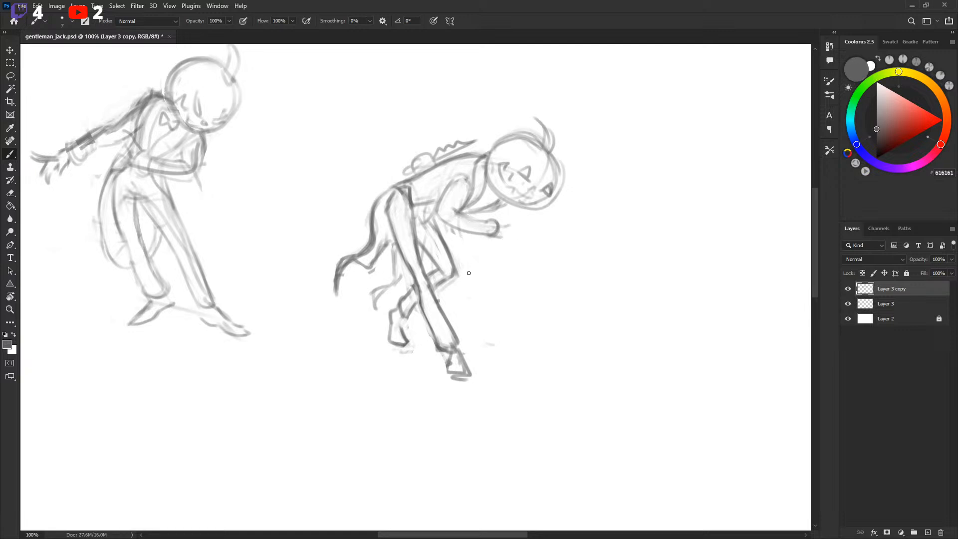
key("l")
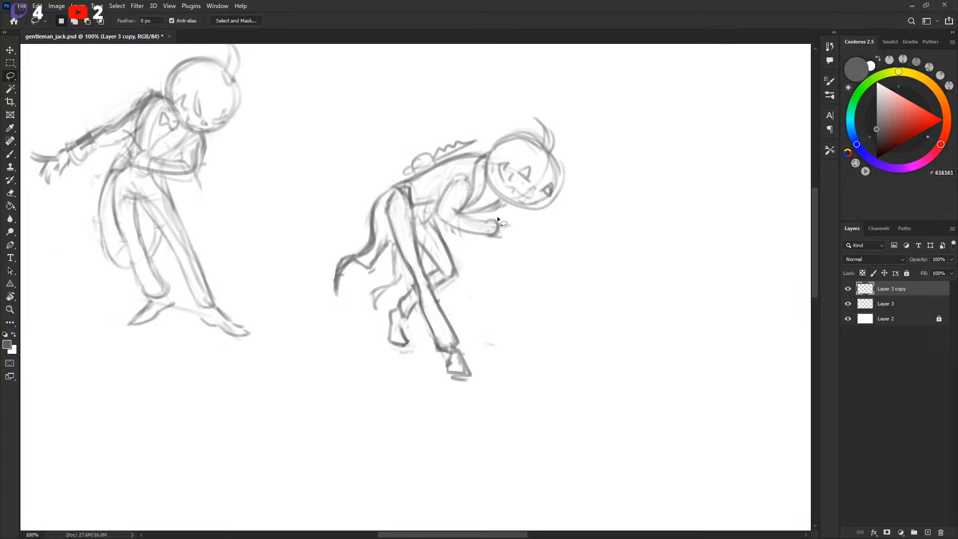
key("b")
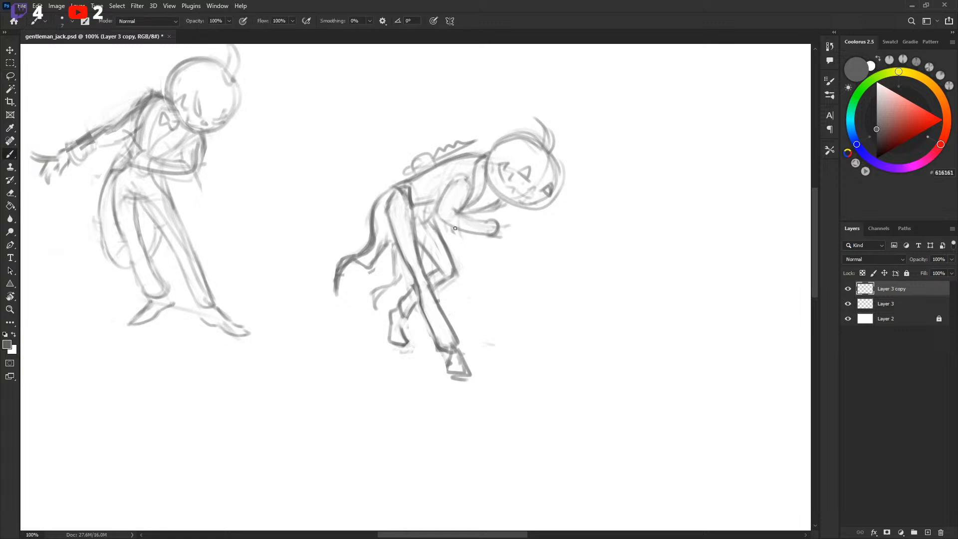
key("l")
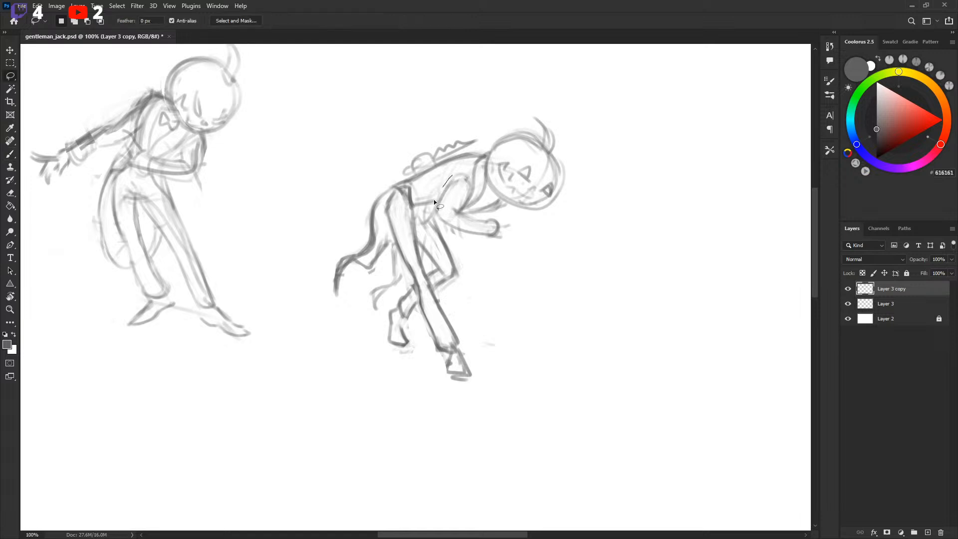
mouse_move(497, 229)
left_mouse_down()
mouse_move(605, 199)
mouse_move(498, 118)
left_mouse_up()
mouse_move(483, 165)
left_mouse_down()
mouse_move(577, 119)
mouse_move(483, 162)
left_mouse_up()
key("v")
mouse_move(566, 186)
left_mouse_down()
mouse_move(551, 187)
mouse_move(558, 184)
left_mouse_up()
key("ctrl")
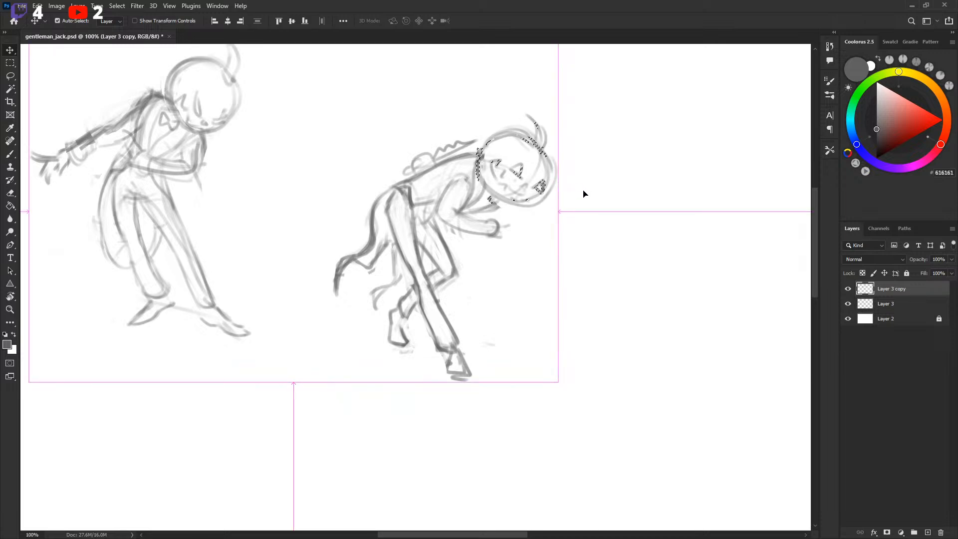
key("ctrl+d")
key("b")
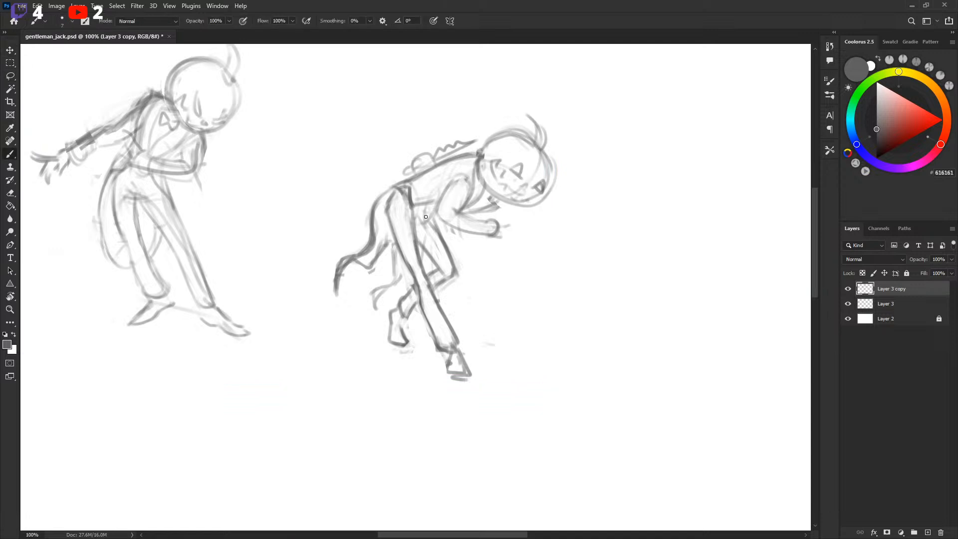
Lasso the bent near arm, shift it back toward the waist, clear the selection and return to the brush.
key("l")
mouse_move(458, 175)
left_mouse_down()
mouse_move(436, 209)
mouse_move(464, 208)
mouse_move(452, 220)
mouse_move(472, 227)
mouse_move(451, 210)
left_mouse_up()
key("v")
key("ctrl+d")
key("b")
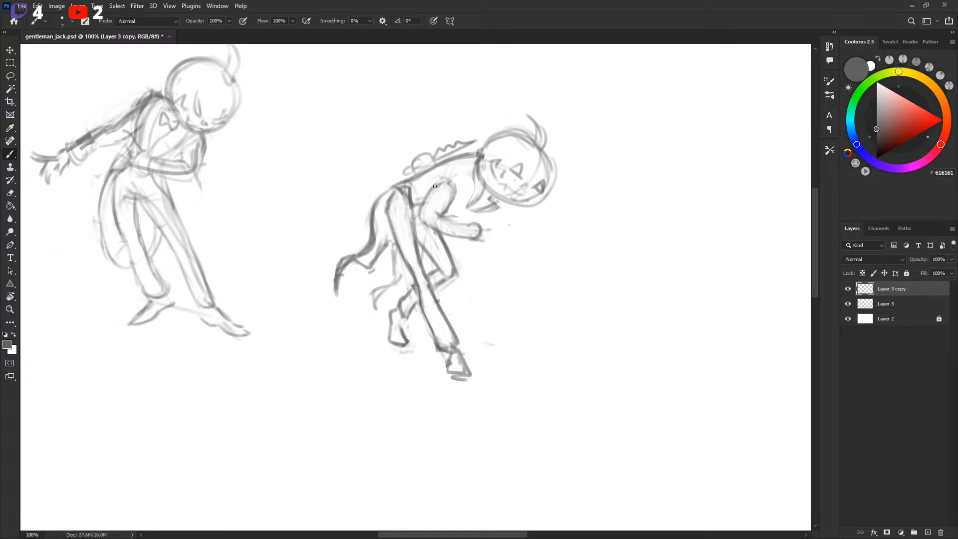
Redraw the bowing figure's near upper arm and elbow, trimming the outline with white strokes.
mouse_move(435, 182)
left_mouse_down()
mouse_move(423, 217)
mouse_move(444, 218)
left_mouse_up()
left_click_drag(457, 215, 433, 225)
key("x")
mouse_move(429, 189)
left_mouse_down()
mouse_move(419, 215)
mouse_move(429, 201)
left_mouse_up()
key("x")
key("x")
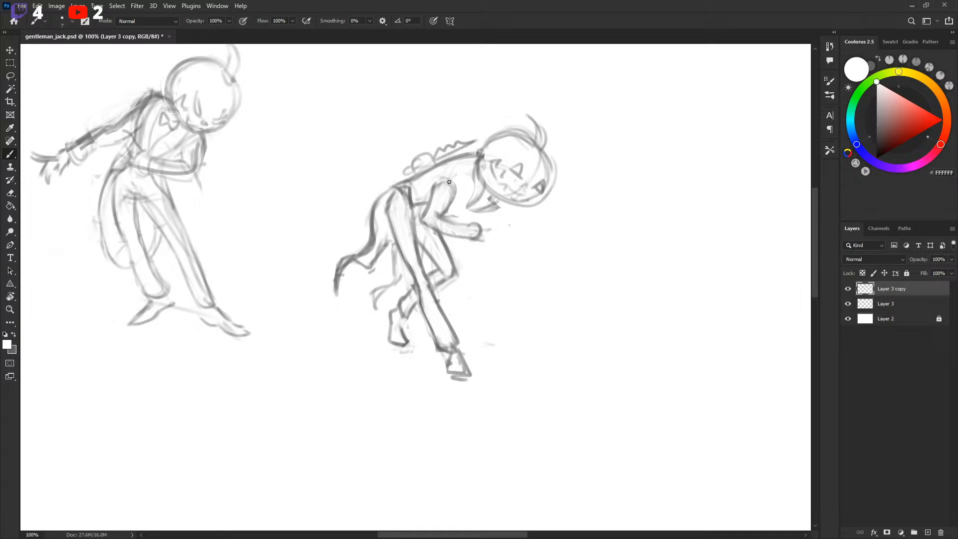
left_click_drag(448, 180, 448, 200)
key("x")
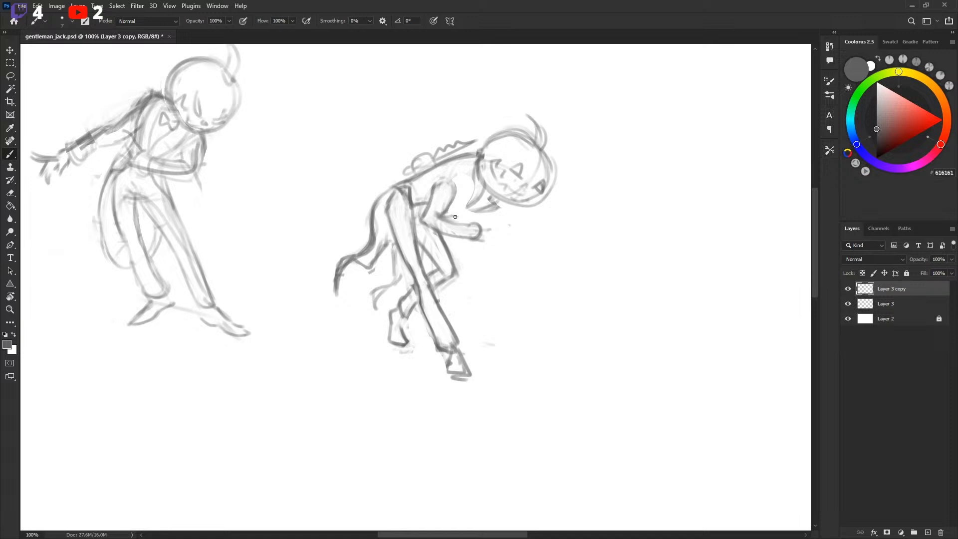
Refine the near sleeve's upper-arm contour and elbow fold with a smaller brush, alternating gray lines and white corrections.
mouse_move(444, 220)
left_mouse_down()
mouse_move(435, 217)
mouse_move(461, 237)
left_mouse_up()
key("ctrl+z")
key("bracketleft")
left_click_drag(434, 200, 442, 215)
key("x")
left_click_drag(446, 178, 449, 201)
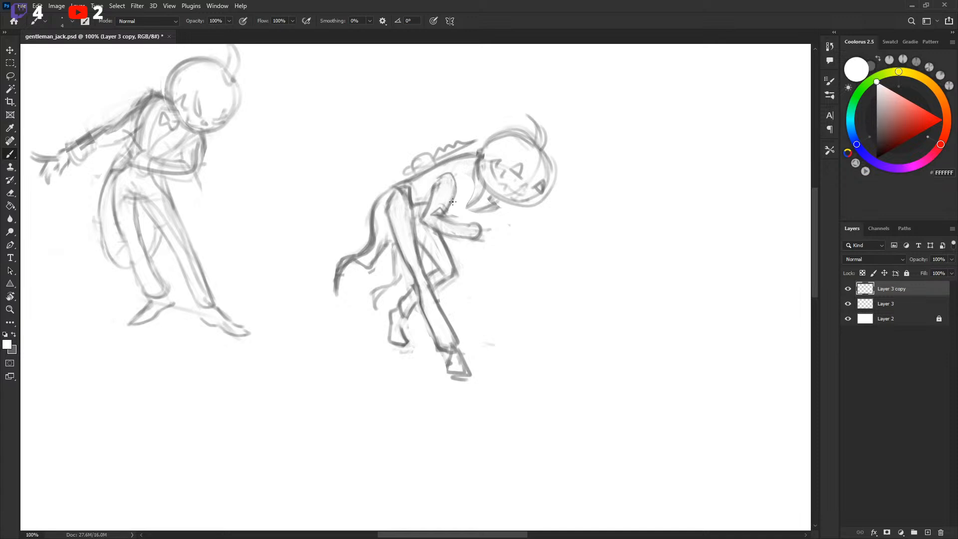
key("x")
key("x")
key("x")
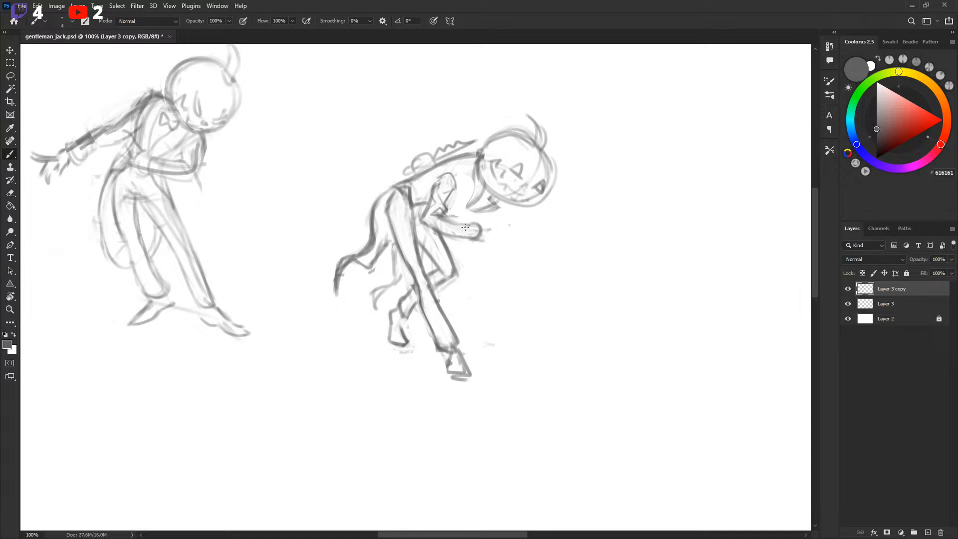
Draw the near forearm's cuff edge and inner-elbow folds, and paint out the rounded hand stub in white.
left_click_drag(465, 227, 459, 235)
key("x")
key("x")
left_click_drag(438, 213, 455, 221)
key("ctrl+z")
left_click_drag(438, 201, 447, 193)
key("x")
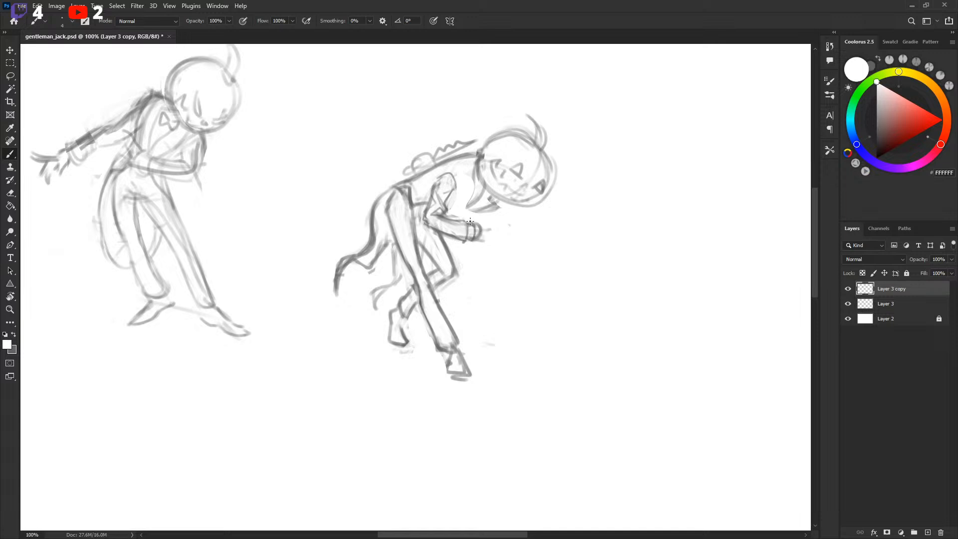
left_click_drag(477, 219, 477, 247)
key("x")
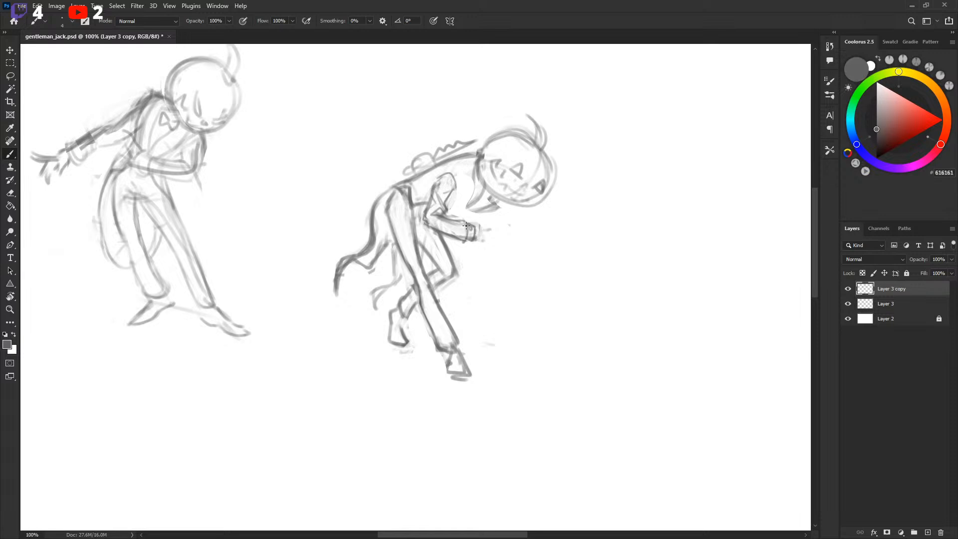
Tidy the near sleeve's cuff outline and forearm edges with alternating gray and white strokes.
key("x")
key("x")
key("x")
key("x")
key("x")
key("x")
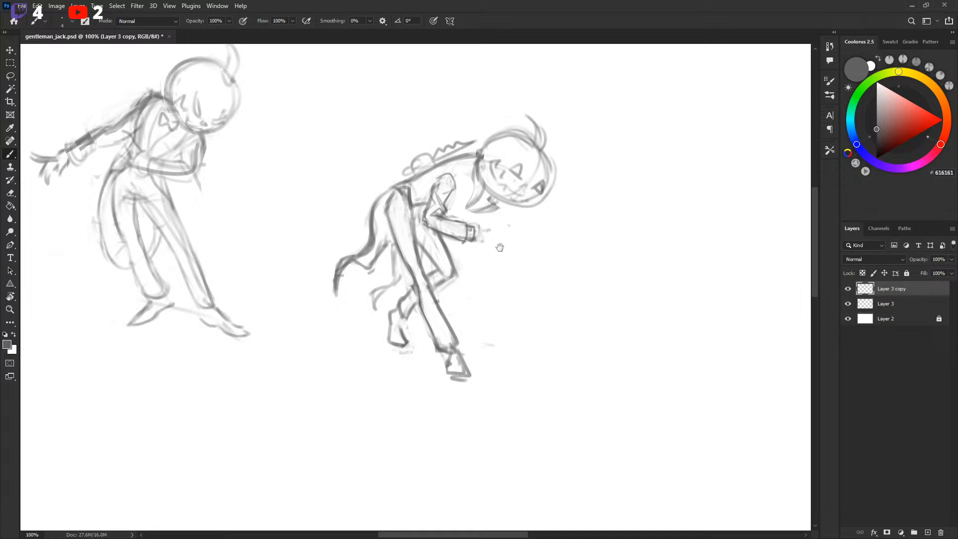
key("ctrl+z")
Reshape the far leg's bent knee into a rounder contour, painting out the stray knee lines in white.
key("x")
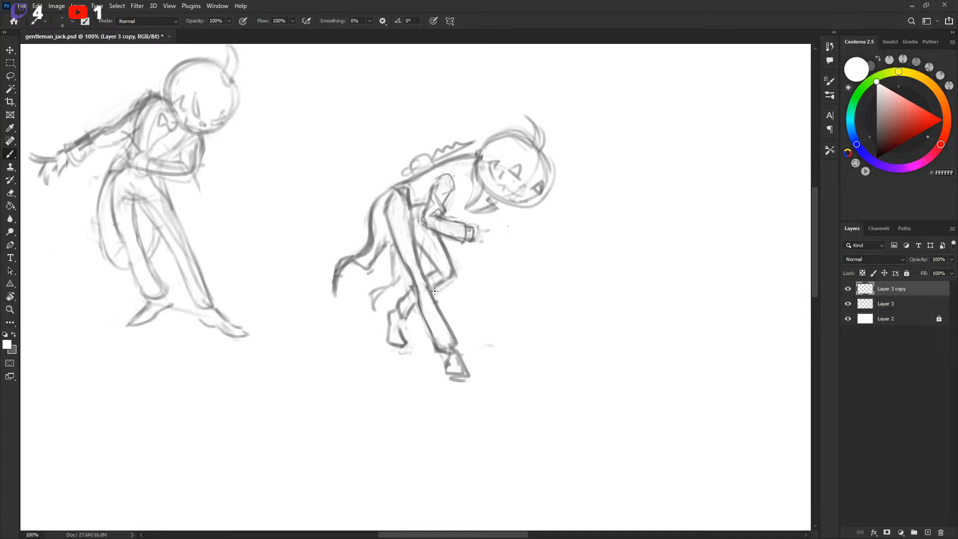
key("x")
key("x")
key("x")
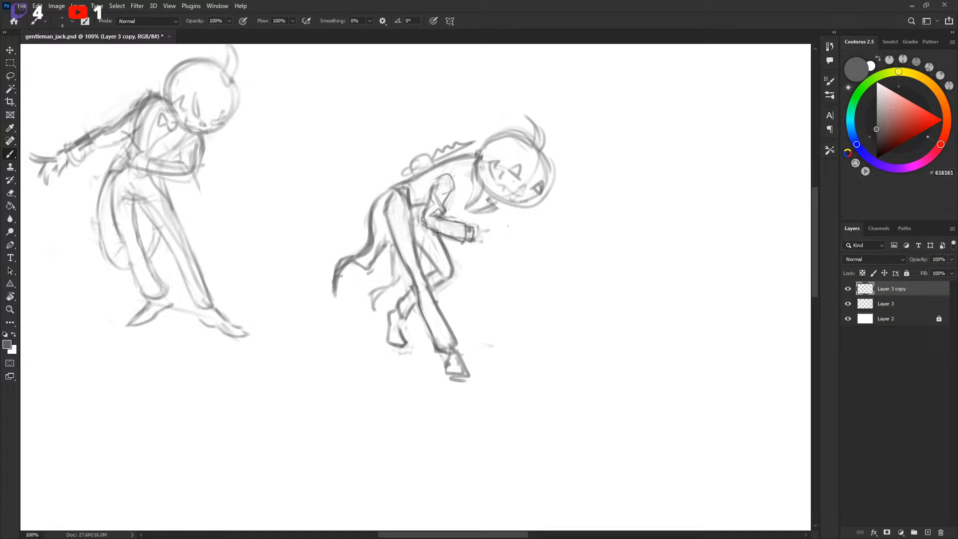
left_click_drag(482, 245, 481, 243)
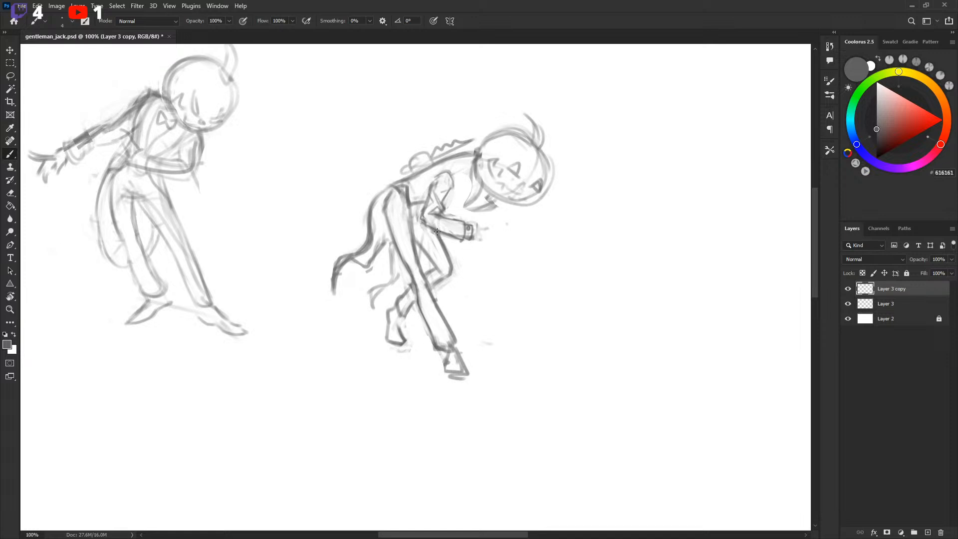
key("l")
mouse_move(417, 236)
left_mouse_down()
mouse_move(452, 278)
mouse_move(438, 231)
left_mouse_up()
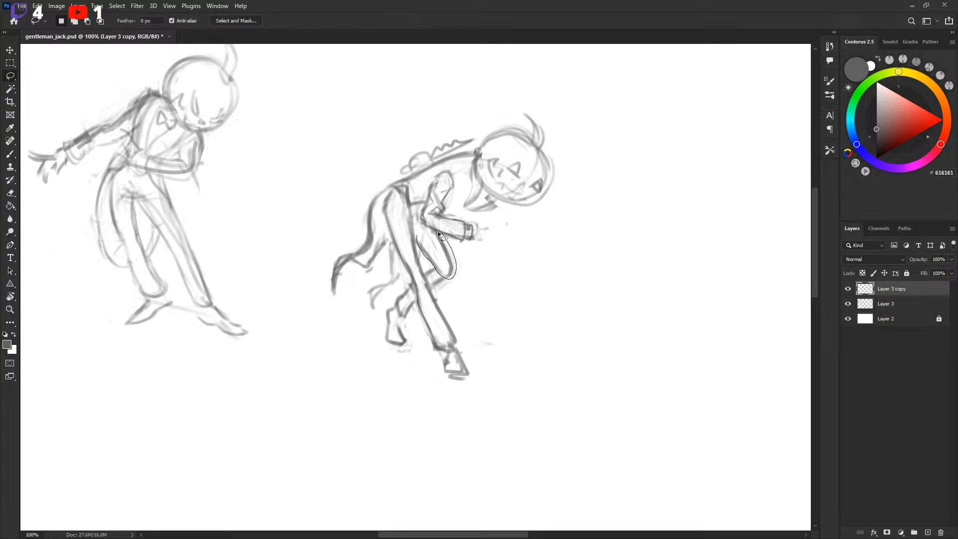
key("ctrl+d")
key("b")
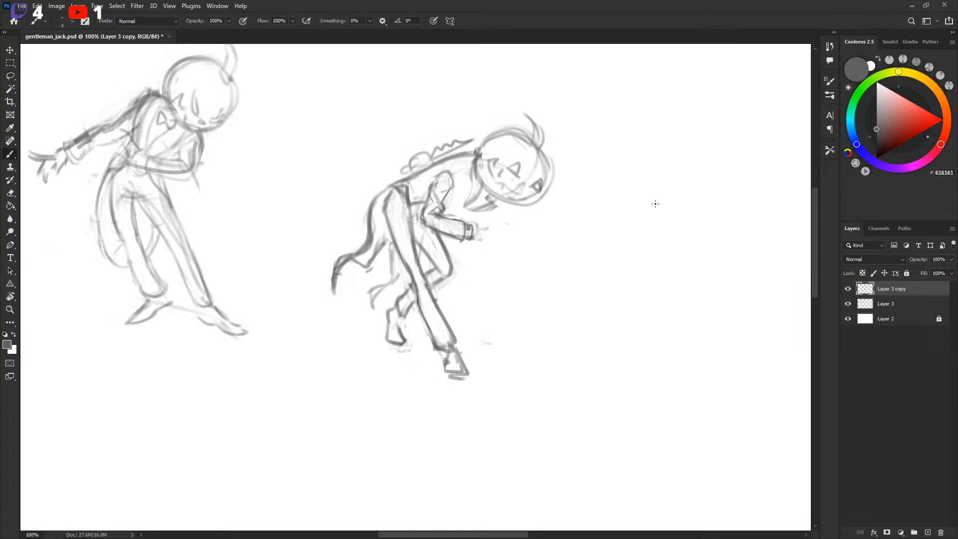
Sketch an enlarged study of a sleeve cuff with a round button in the empty canvas beside the bowing figure.
mouse_move(653, 189)
left_mouse_down()
mouse_move(627, 215)
mouse_move(668, 194)
mouse_move(623, 243)
mouse_move(682, 224)
left_mouse_up()
key("ctrl+z")
left_click_drag(614, 213, 622, 254)
mouse_move(672, 196)
left_mouse_down()
mouse_move(682, 232)
mouse_move(667, 221)
mouse_move(668, 230)
left_mouse_up()
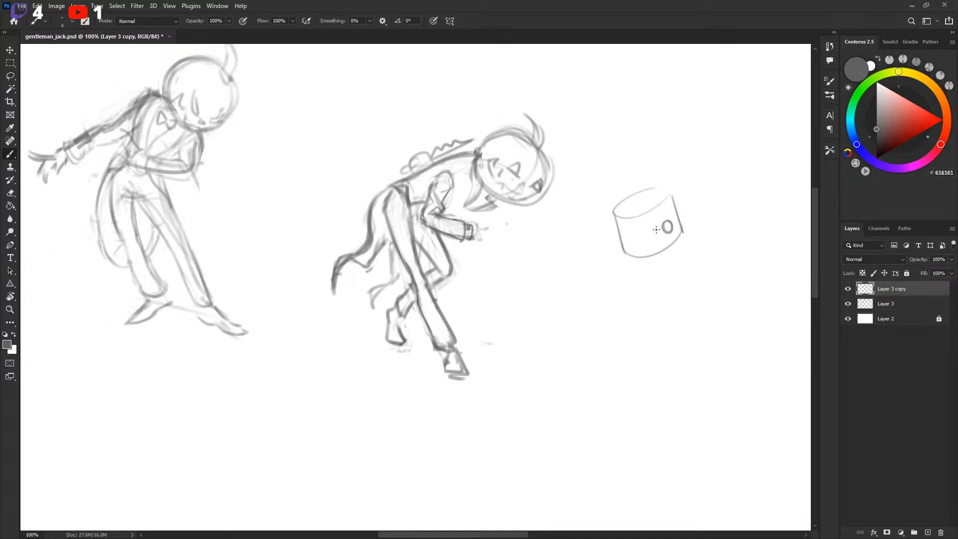
left_click_drag(667, 224, 668, 230)
scroll(667, 231, "right", 1)
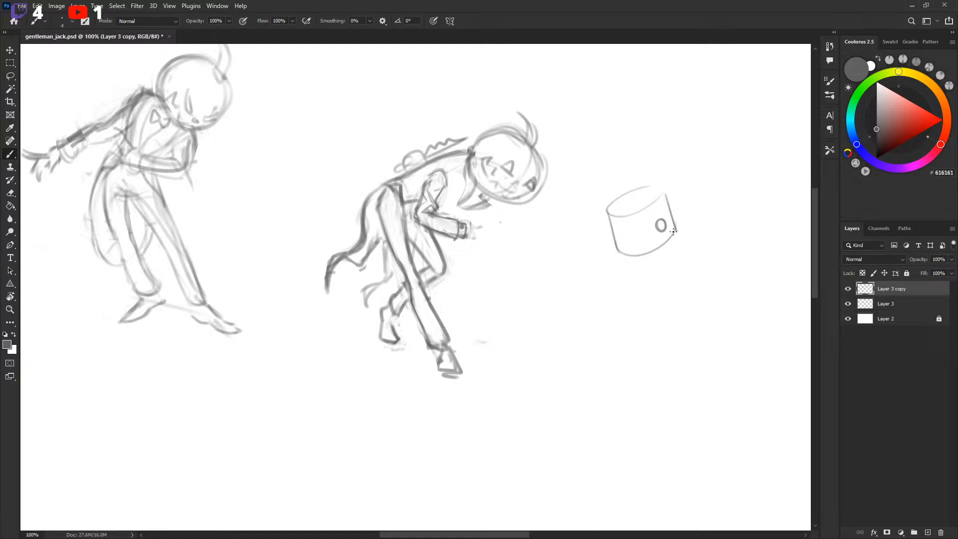
Lasso the enlarged cuff study, delete it, clear the selection and return to the brush.
key("l")
left_click_drag(571, 222, 620, 154)
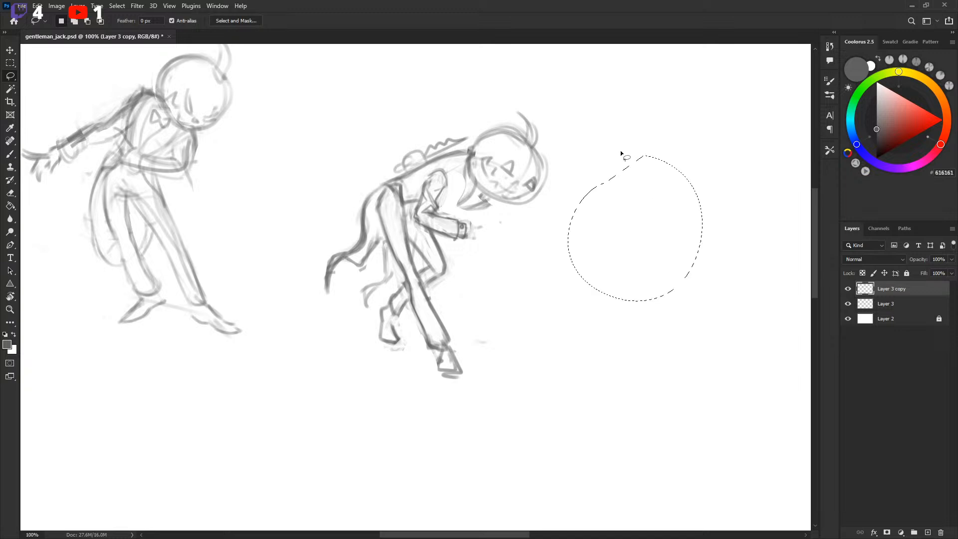
key("Delete")
key("ctrl+d")
key("b")
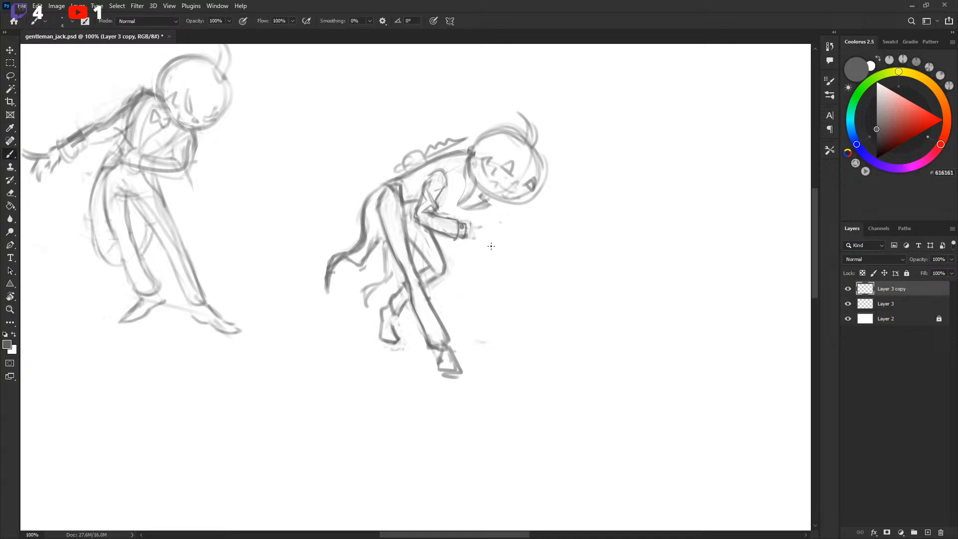
Draw the near hand extending from the cuff with open, spread fingers.
left_click_drag(465, 222, 490, 239)
mouse_move(479, 217)
left_mouse_down()
mouse_move(474, 224)
mouse_move(494, 214)
mouse_move(473, 224)
mouse_move(493, 213)
left_mouse_up()
key("ctrl+z")
mouse_move(475, 226)
left_mouse_down()
mouse_move(482, 212)
mouse_move(491, 211)
mouse_move(481, 231)
mouse_move(490, 220)
left_mouse_up()
left_click_drag(541, 267, 546, 263)
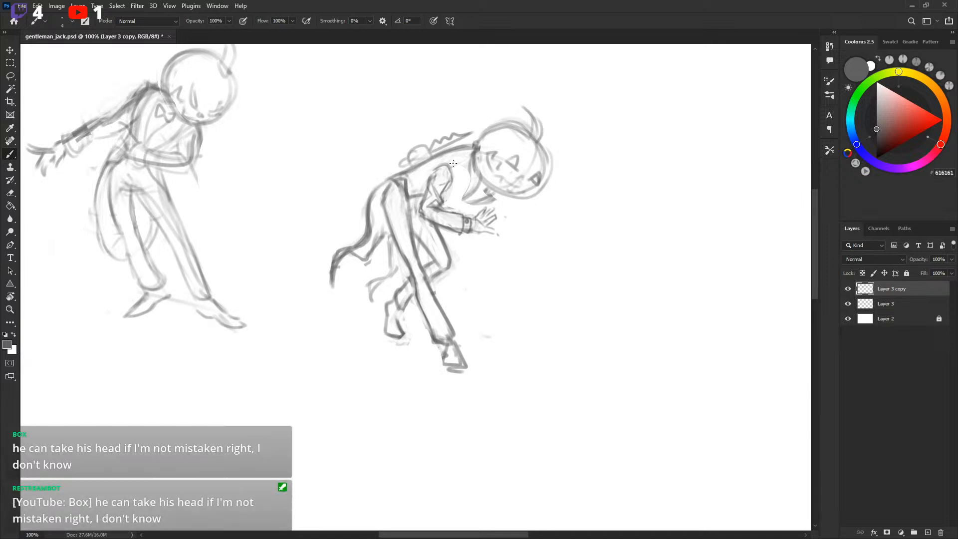
Draw the jacket's shoulder and chest lines between the near arm and the pumpkin head, correcting them in white.
mouse_move(456, 160)
left_mouse_down()
mouse_move(446, 188)
mouse_move(463, 164)
left_mouse_up()
mouse_move(475, 176)
left_mouse_down()
mouse_move(445, 205)
mouse_move(497, 190)
mouse_move(470, 193)
mouse_move(482, 179)
mouse_move(465, 201)
left_mouse_up()
key("x")
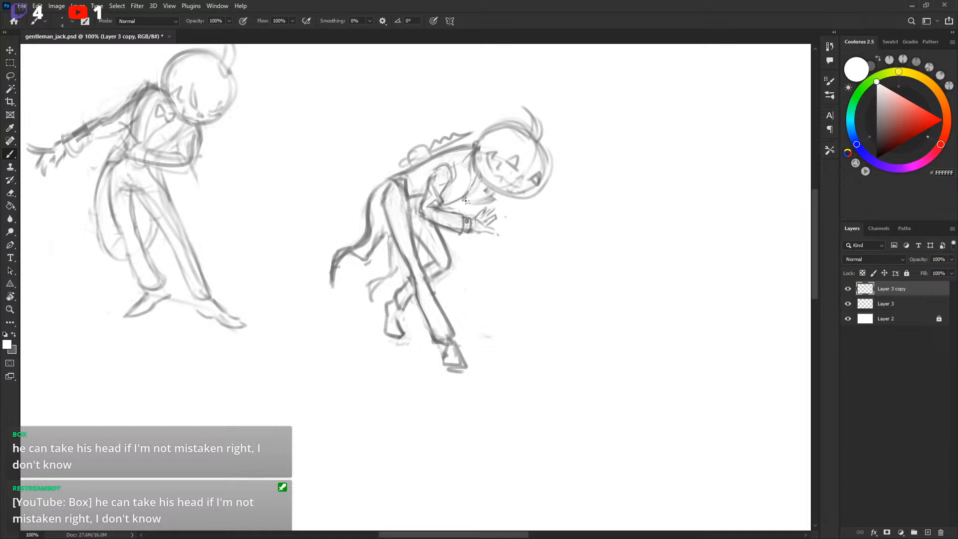
key("x")
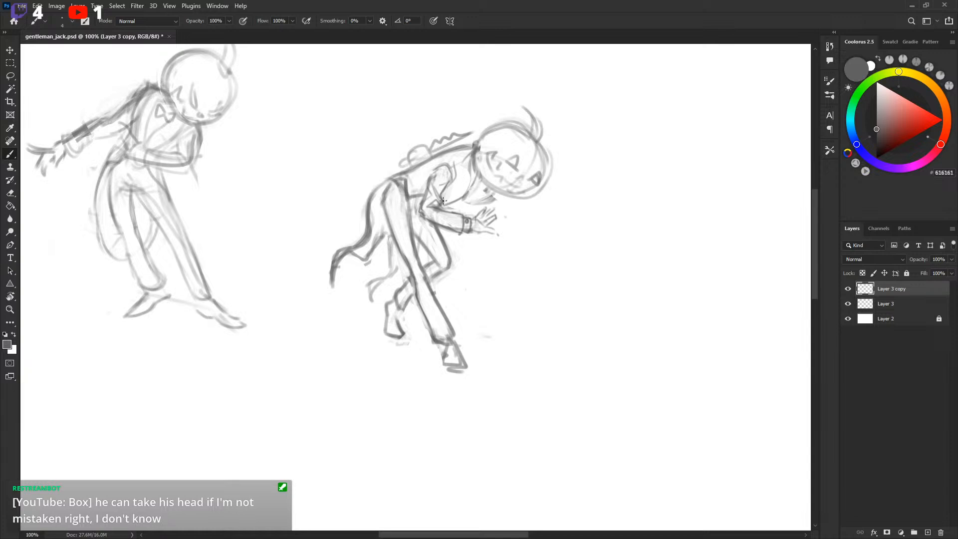
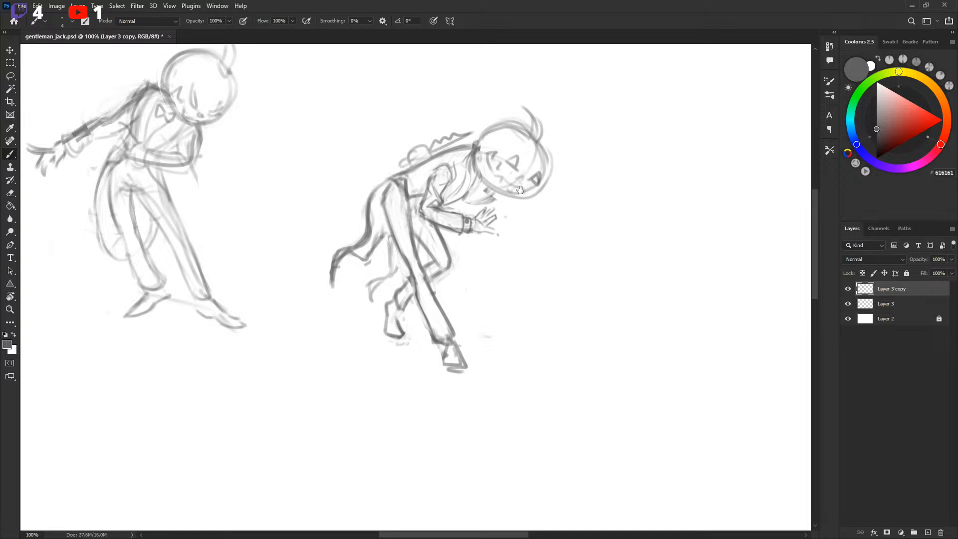
Rework the waist, hip and thigh lines below the jacket, alternating white corrections with gray strokes.
key("x")
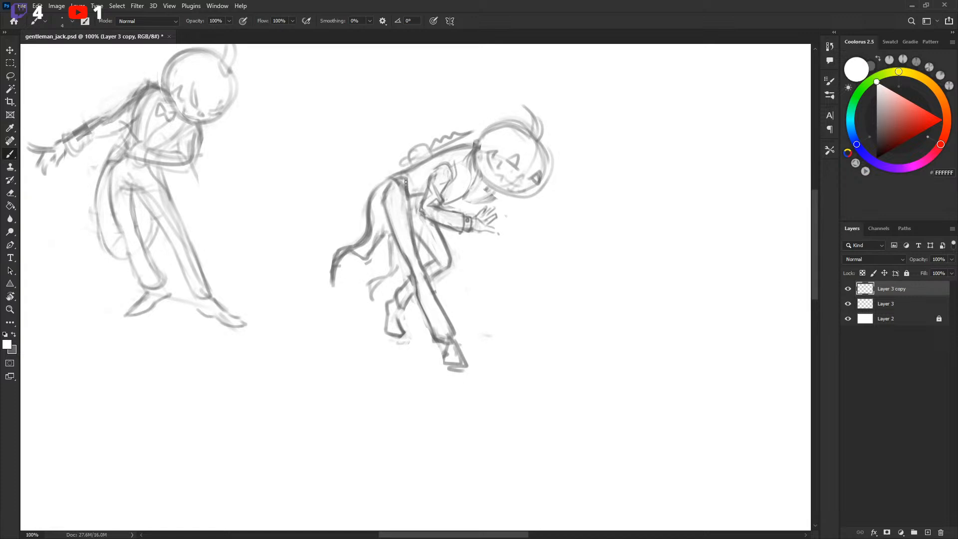
key("x")
key("x")
key("x")
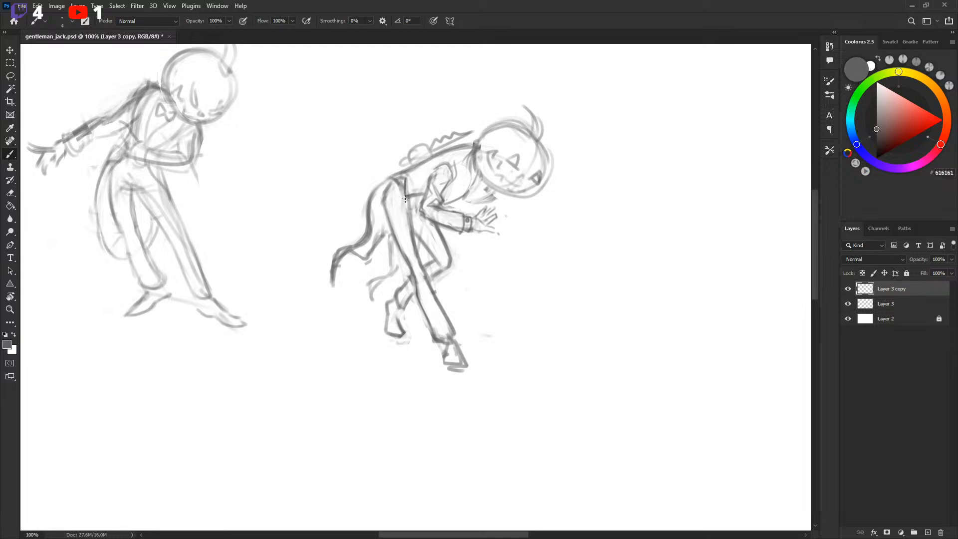
key("x")
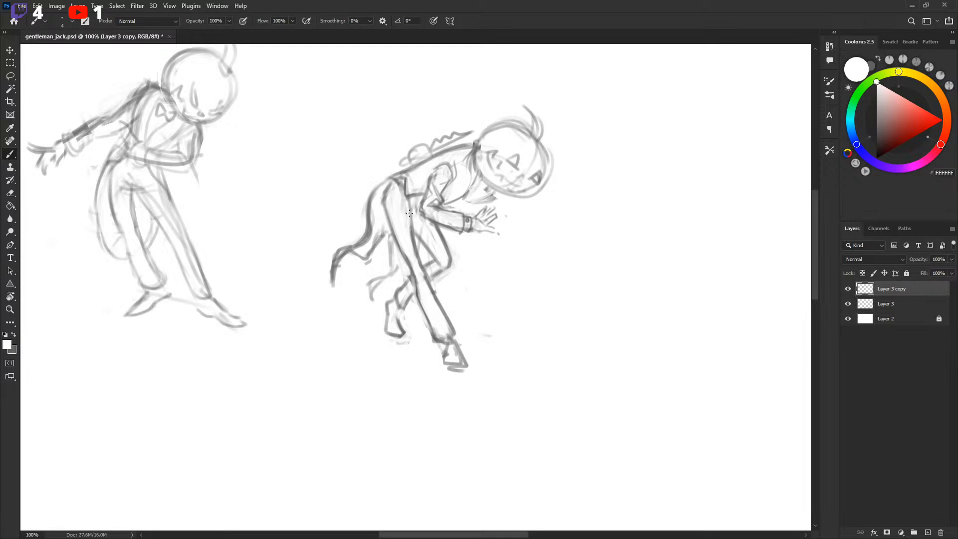
key("x")
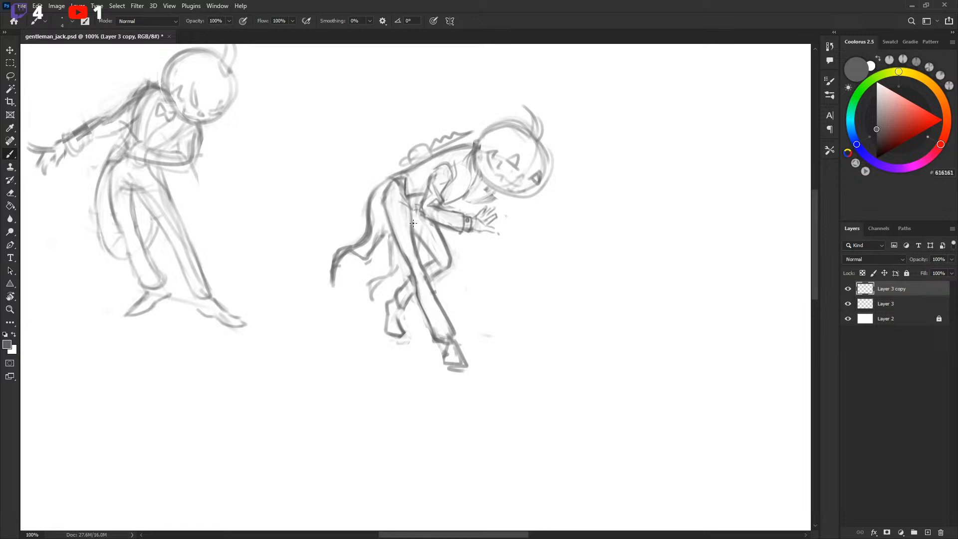
mouse_move(416, 226)
left_mouse_down()
mouse_move(431, 250)
mouse_move(431, 278)
left_mouse_up()
Rotate the whole sketch layer clockwise by about 1.83° and apply the transform.
key("ctrl+t")
left_click_drag(600, 216, 616, 227)
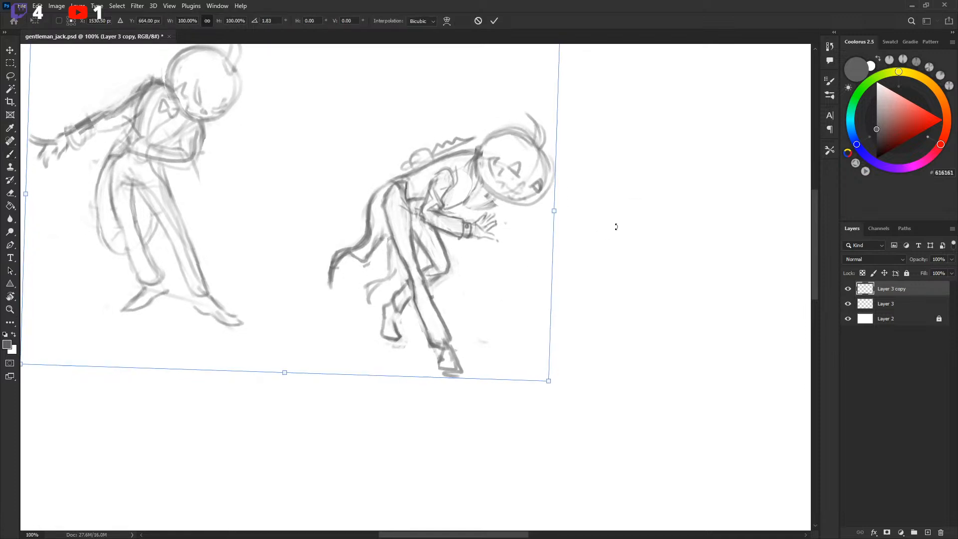
key("Return")
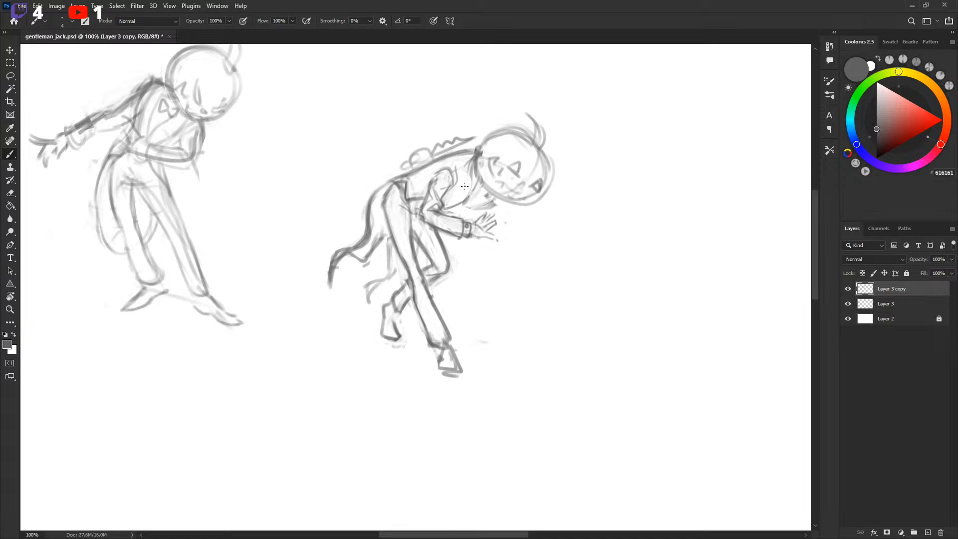
Draw the lapel folds and the waistcoat's lower edge behind the near arm, cleaning the chest area with white.
mouse_move(463, 178)
left_mouse_down()
mouse_move(444, 208)
mouse_move(459, 202)
left_mouse_up()
left_click_drag(405, 198, 448, 209)
key("x")
key("x")
key("x")
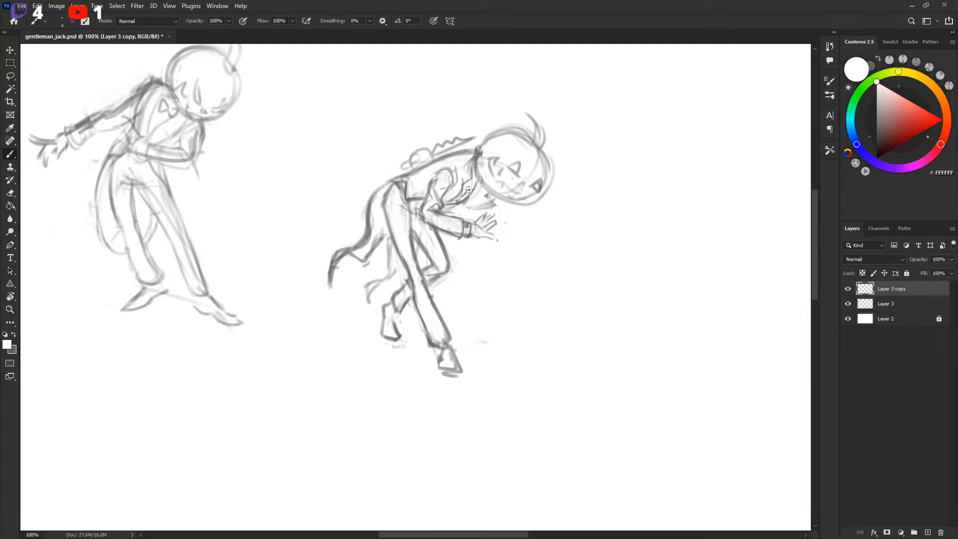
left_click_drag(447, 202, 465, 201)
key("x")
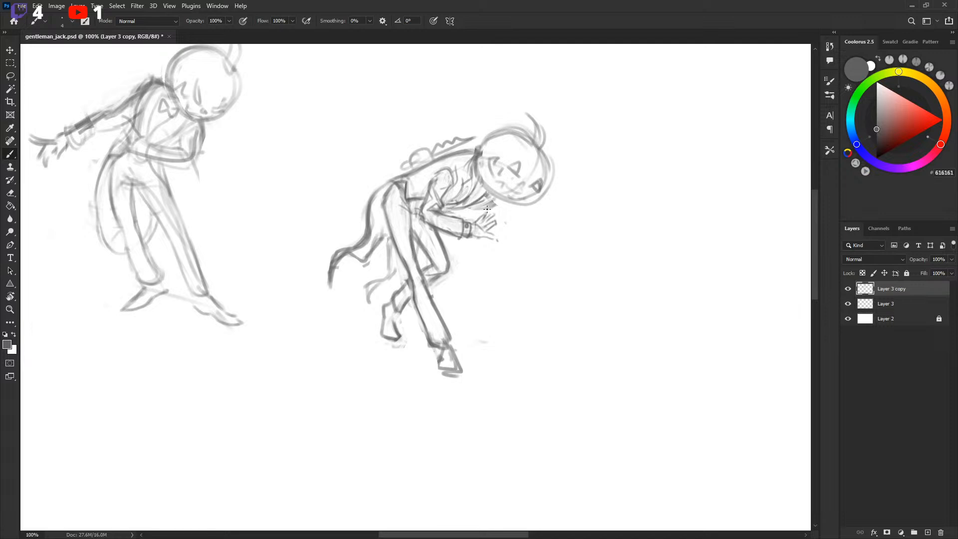
mouse_move(489, 194)
left_mouse_down()
mouse_move(484, 254)
mouse_move(464, 260)
left_mouse_up()
key("ctrl+z")
mouse_move(495, 199)
left_mouse_down()
mouse_move(428, 220)
mouse_move(441, 175)
left_mouse_up()
key("ctrl+z")
key("ctrl+z")
Sketch the far forearm and hand reaching out beneath the pumpkin head's chin.
left_click_drag(455, 207, 489, 196)
left_click_drag(474, 198, 479, 194)
mouse_move(554, 165)
left_mouse_down()
mouse_move(540, 165)
mouse_move(568, 200)
mouse_move(661, 222)
mouse_move(671, 278)
left_mouse_up()
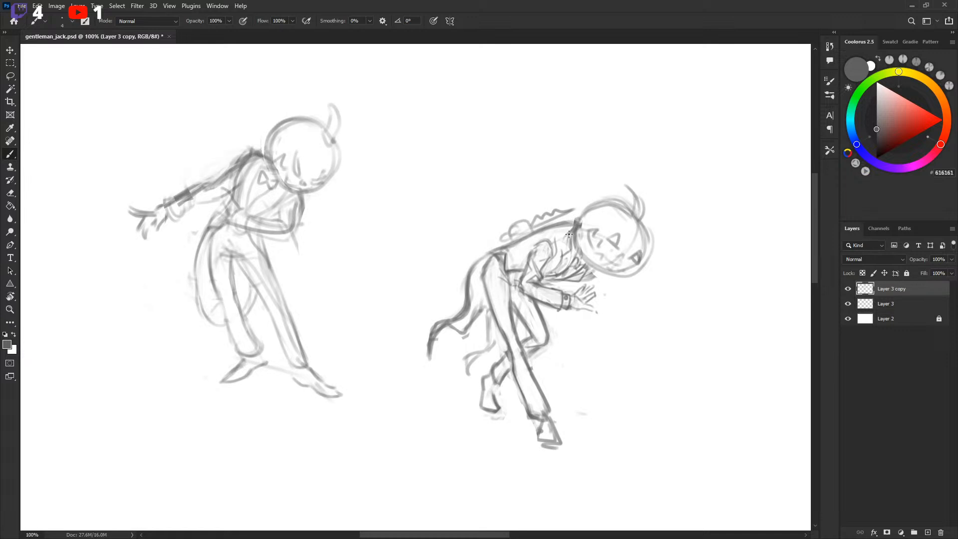
Define the collar by the neck and refine the upper-back line, alternating gray strokes with white corrections.
left_click_drag(575, 223, 566, 241)
key("x")
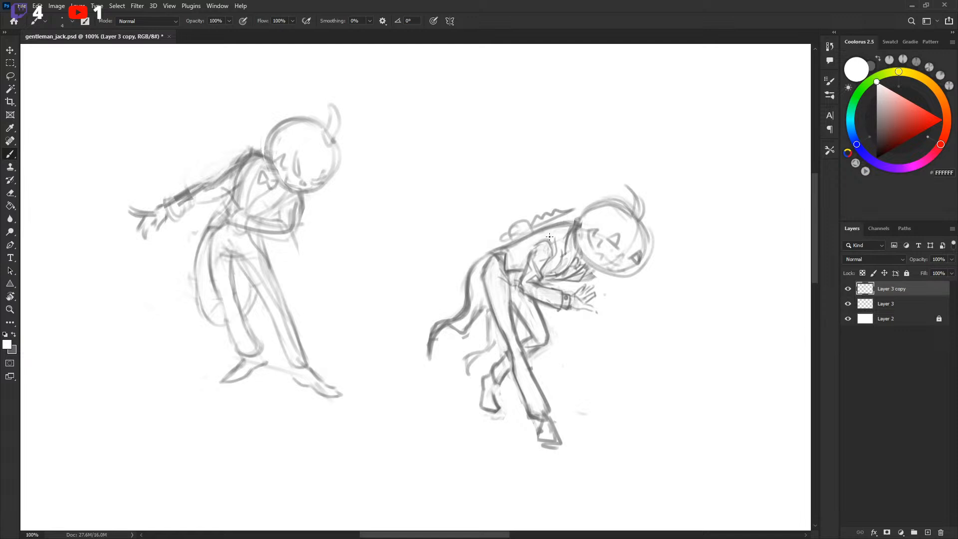
key("x")
key("x")
key("x")
left_click_drag(556, 225, 540, 233)
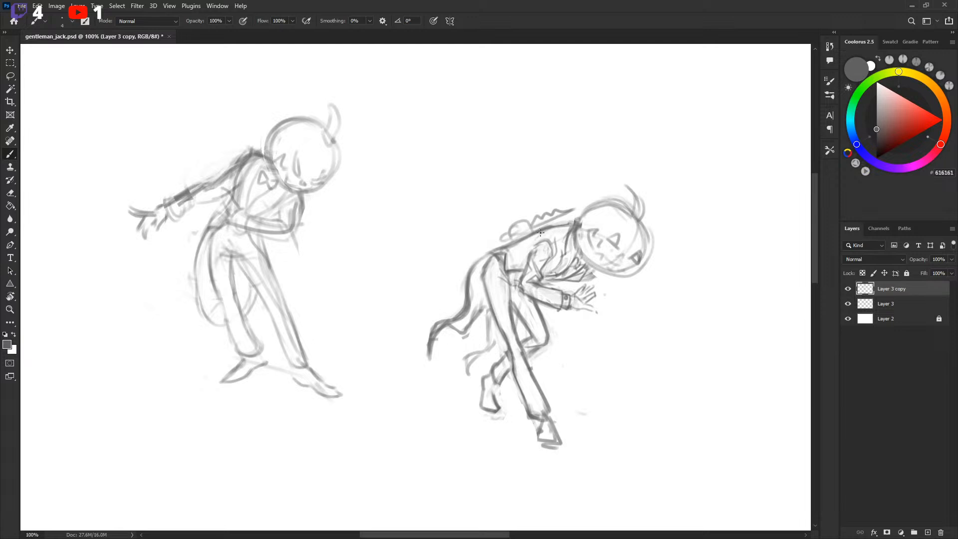
scroll(598, 250, "down", 1)
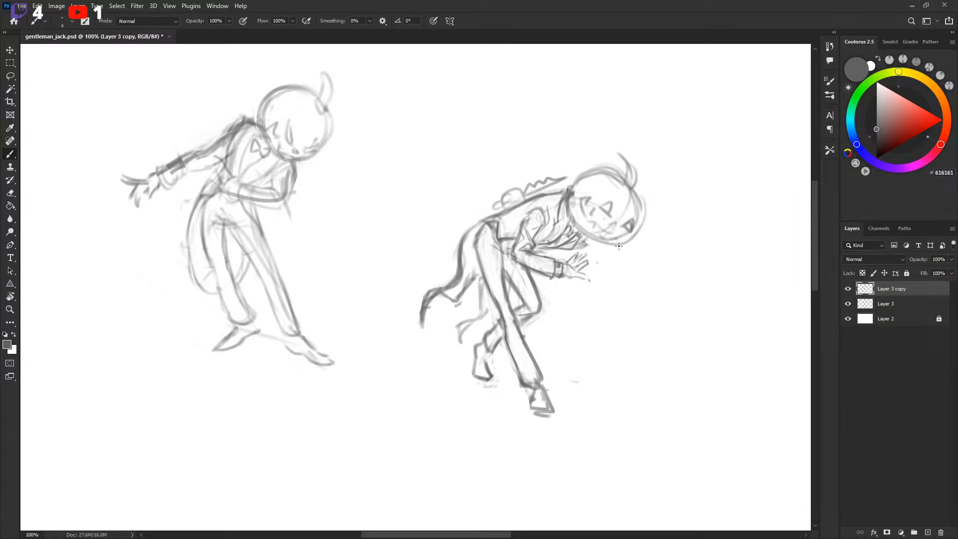
Redraw the bowing figure's triangular eyes and jagged carved mouth, undoing the last unwanted strokes.
mouse_move(567, 213)
left_mouse_down()
mouse_move(610, 244)
mouse_move(641, 219)
left_mouse_up()
key("x")
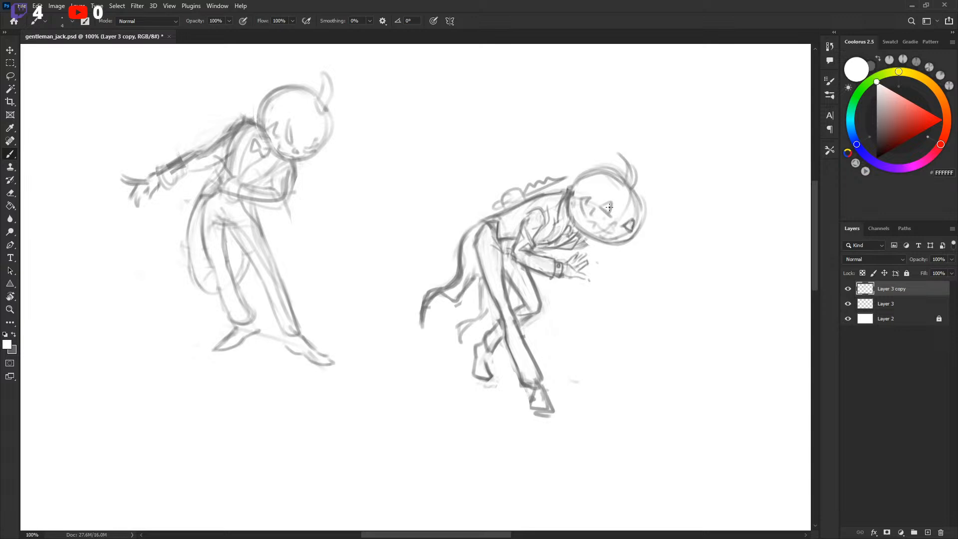
key("x")
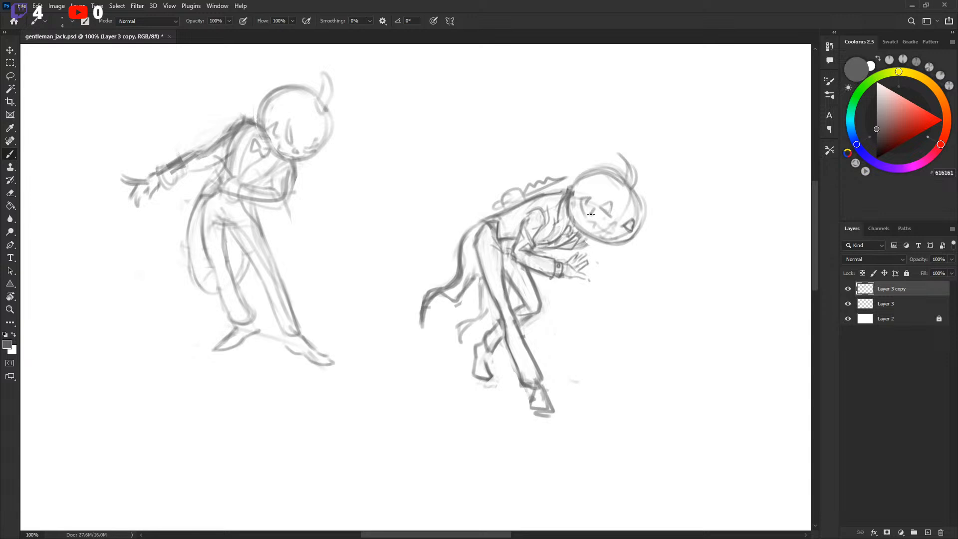
mouse_move(580, 206)
left_mouse_down()
mouse_move(625, 218)
mouse_move(604, 225)
left_mouse_up()
left_click_drag(591, 208, 617, 238)
key("ctrl+z")
key("ctrl+z")
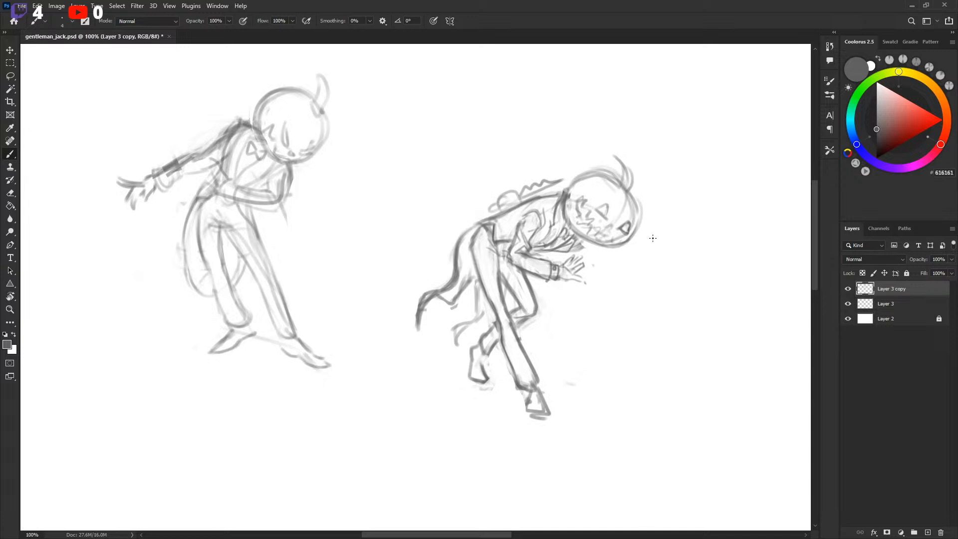
Add a new layer, sketch a long thin sword with a round guard over the middle standing figure, and save the file.
key("ctrl+s")
left_click_drag(275, 288, 409, 273)
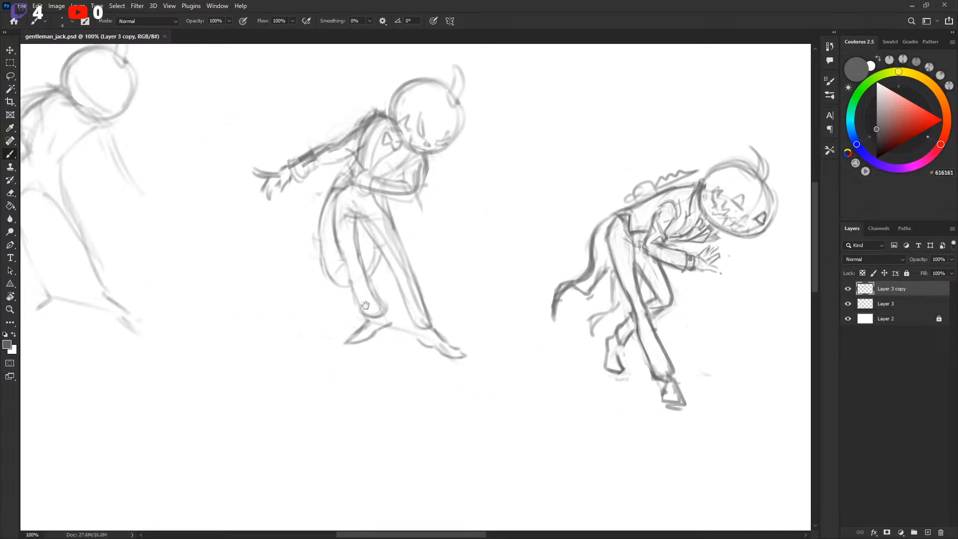
mouse_move(348, 163)
left_mouse_down()
mouse_move(327, 234)
mouse_move(377, 101)
mouse_move(336, 229)
left_mouse_up()
key("ctrl+z")
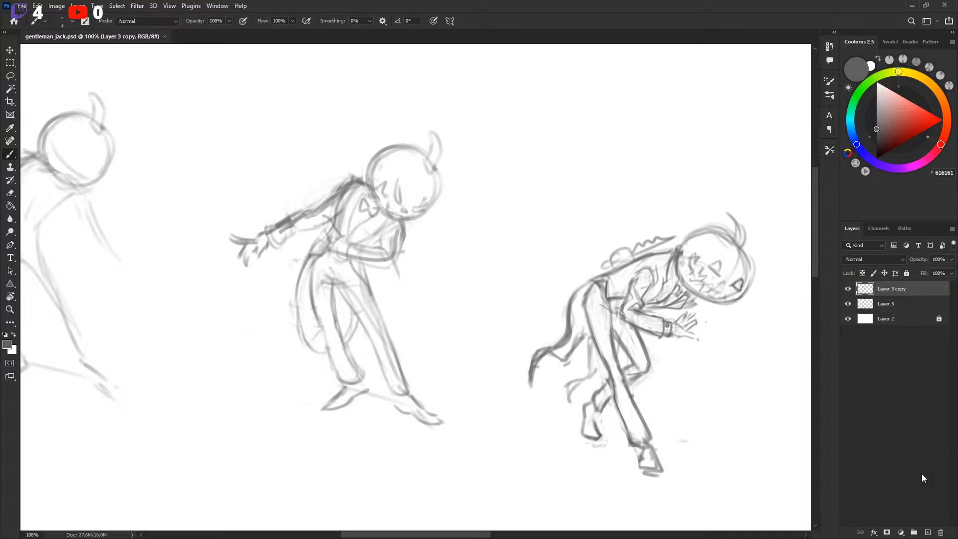
left_click(927, 531)
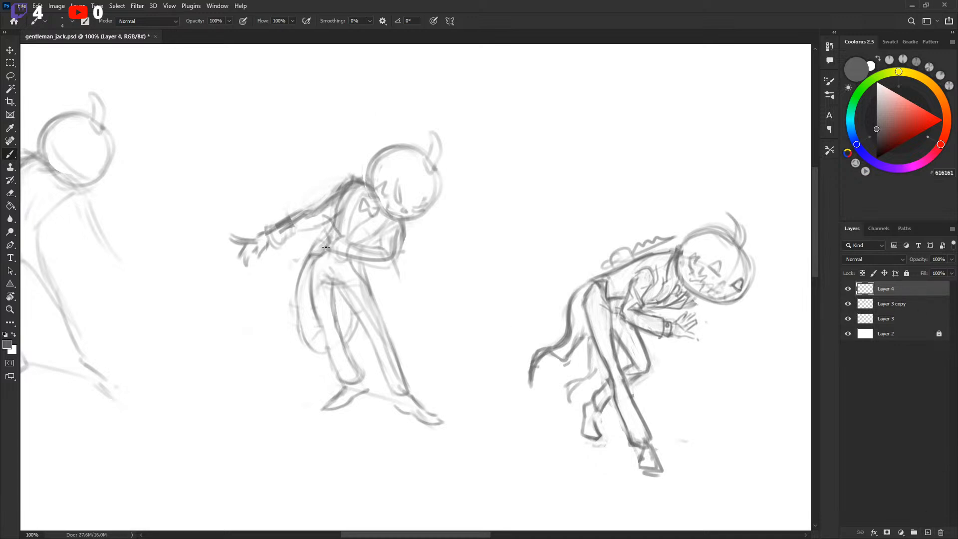
mouse_move(324, 222)
left_mouse_down()
mouse_move(333, 234)
mouse_move(380, 60)
mouse_move(344, 181)
left_mouse_up()
key("ctrl+z")
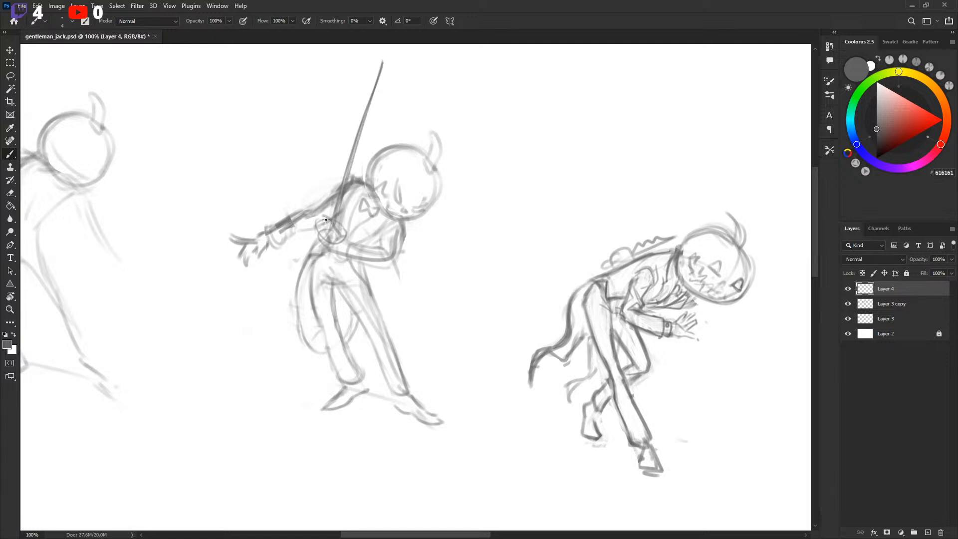
left_click_drag(325, 219, 344, 225)
left_click_drag(597, 309, 511, 325)
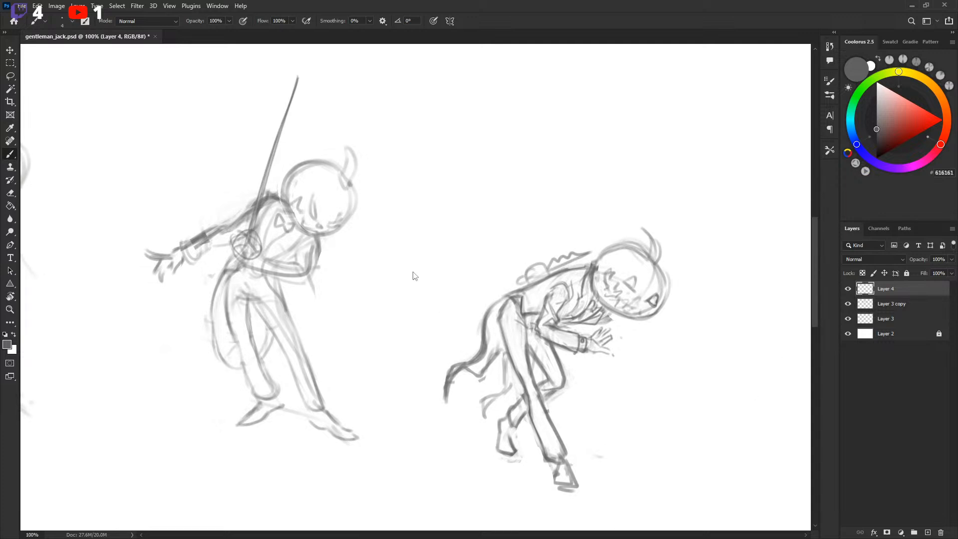
key("ctrl+s")
Open a new window for gentleman_jack.psd and close the original one.
left_click(218, 7)
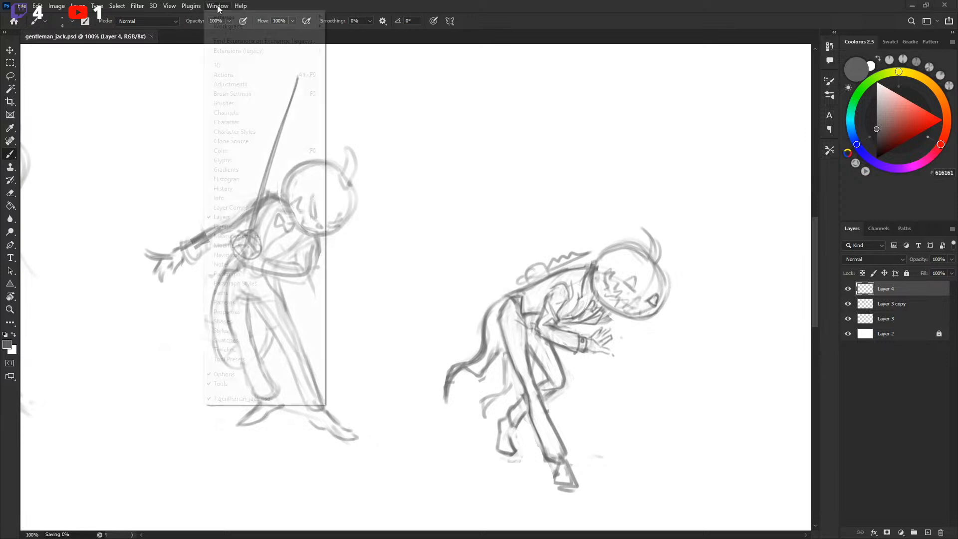
mouse_move(237, 18)
left_click(393, 205)
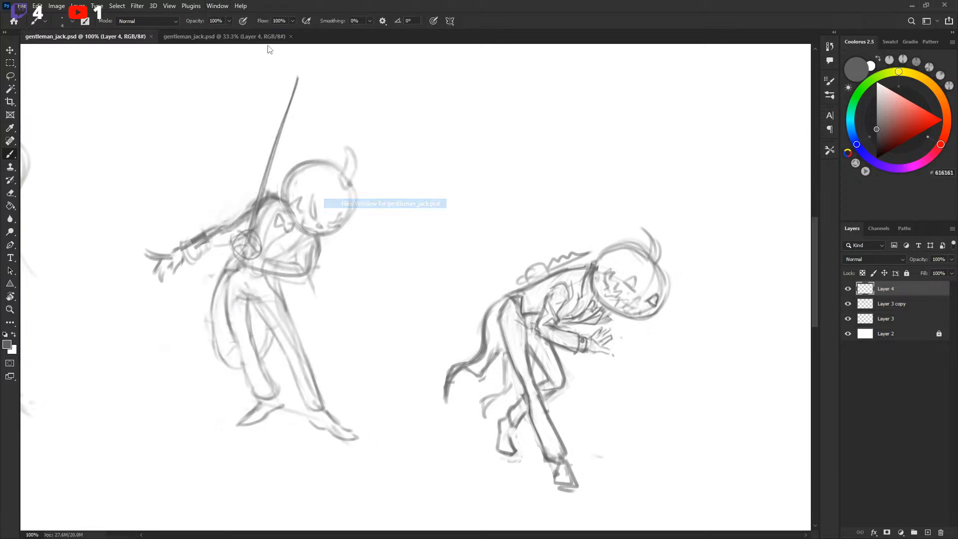
left_click(151, 36)
key("ctrl+plus")
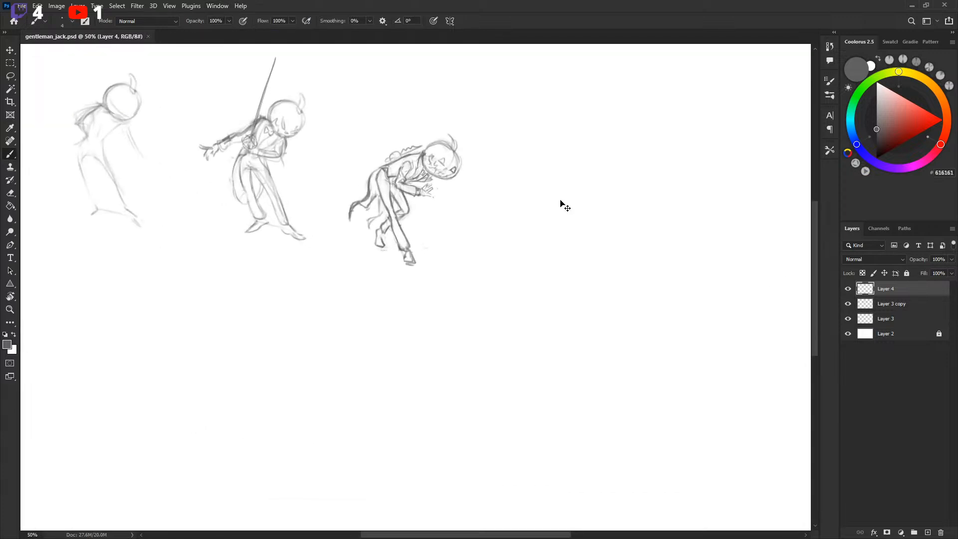
key("ctrl+plus")
key("ctrl+plus")
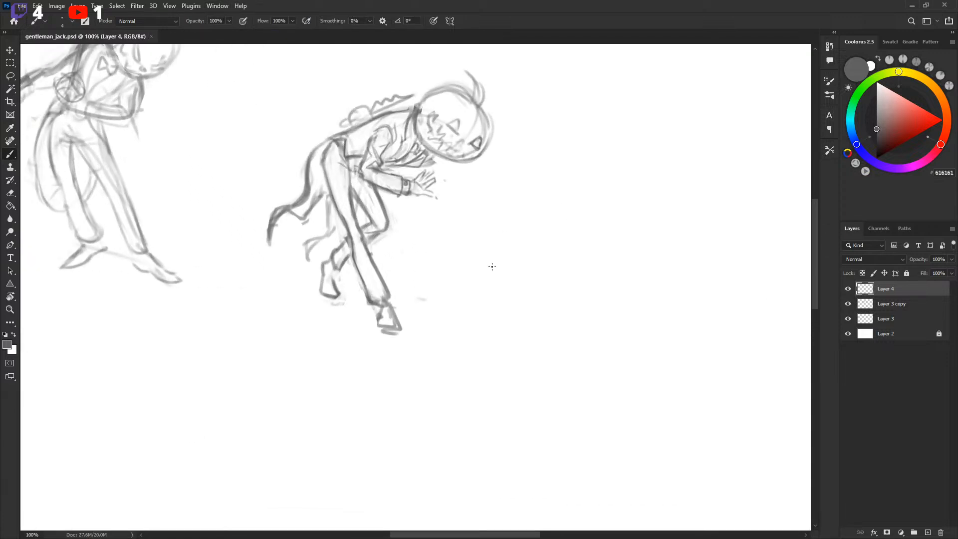
mouse_move(508, 232)
left_mouse_down()
mouse_move(534, 259)
mouse_move(534, 290)
left_mouse_up()
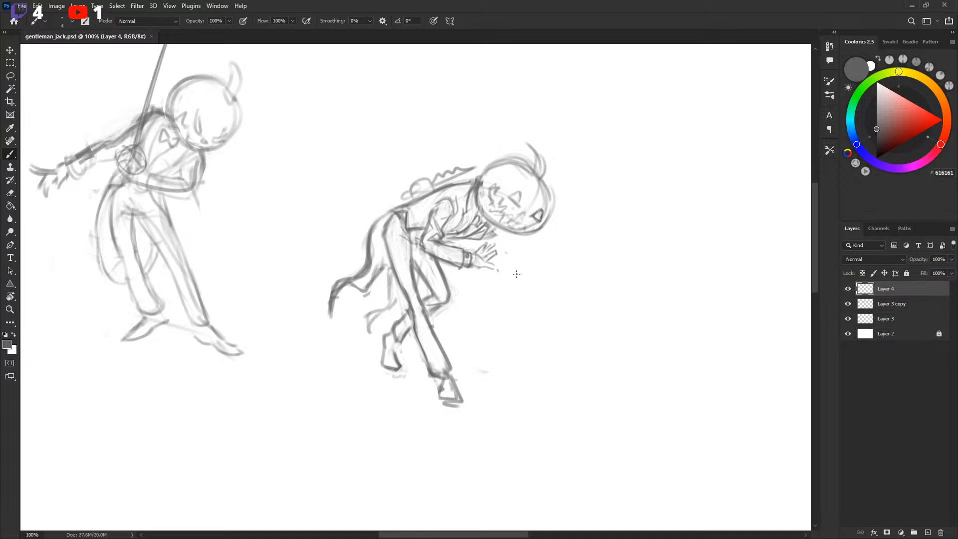
mouse_move(400, 206)
left_mouse_down()
mouse_move(342, 196)
mouse_move(319, 249)
mouse_move(367, 272)
left_mouse_up()
key("ctrl+z")
mouse_move(544, 276)
left_mouse_down()
mouse_move(583, 342)
mouse_move(584, 307)
mouse_move(559, 278)
left_mouse_up()
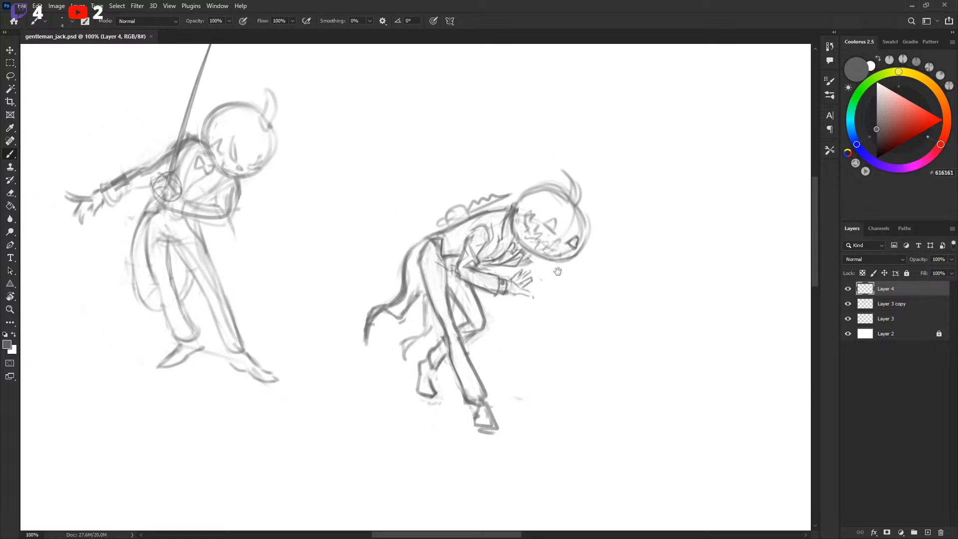
key("l")
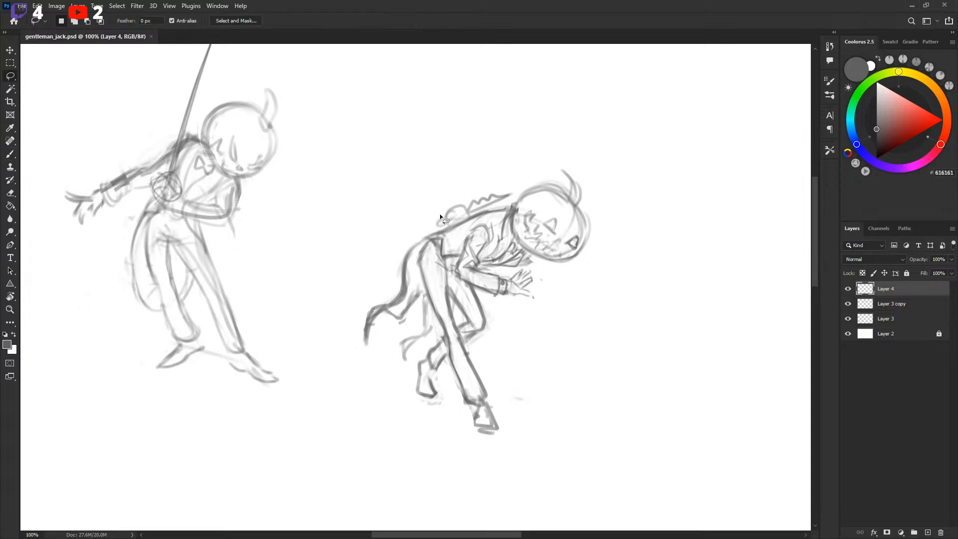
mouse_move(560, 233)
left_mouse_down()
mouse_move(590, 296)
mouse_move(546, 287)
mouse_move(554, 302)
left_mouse_up()
key("b")
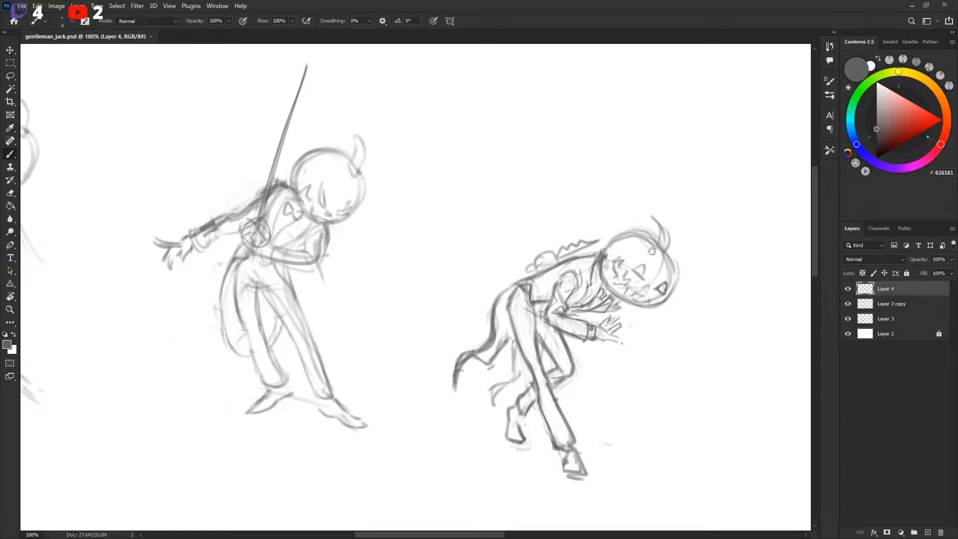
mouse_move(651, 254)
left_mouse_down()
mouse_move(676, 204)
mouse_move(654, 199)
mouse_move(792, 263)
mouse_move(643, 199)
mouse_move(520, 228)
mouse_move(498, 253)
left_mouse_up()
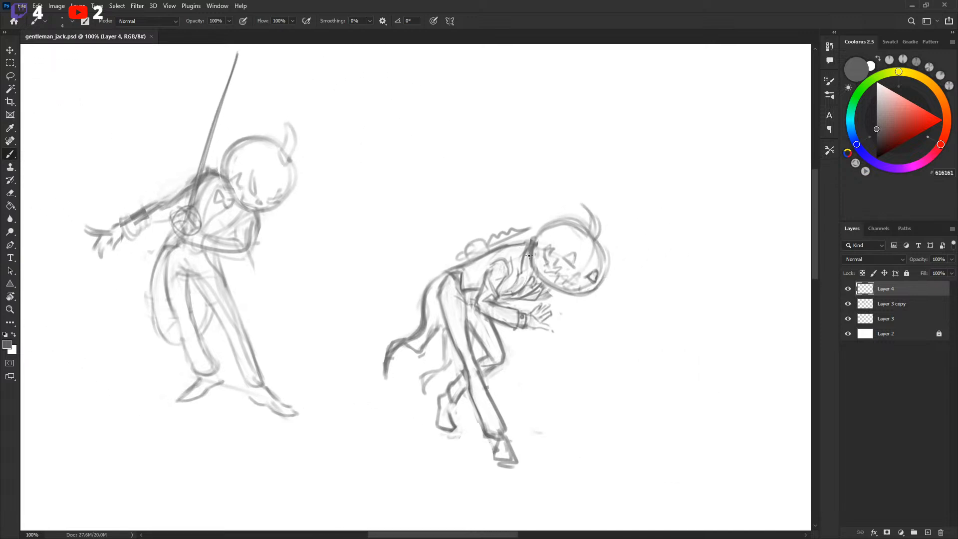
left_click_drag(560, 226, 559, 231)
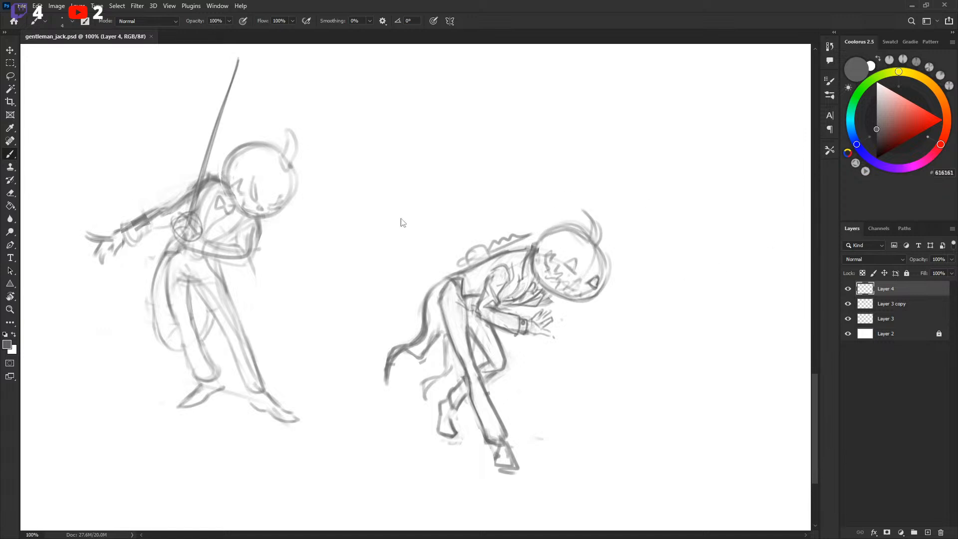
Replace the current gentleman_jack.psd window with a fresh window of the same document.
left_click(223, 7)
left_click(179, 31)
key("ctrl+minus")
key("ctrl+minus")
key("ctrl+minus")
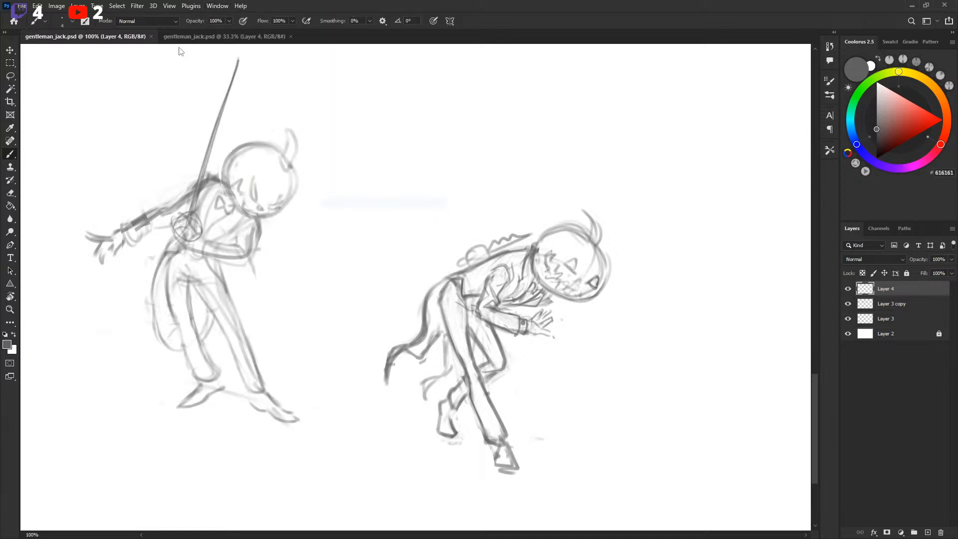
scroll(421, 204, "up", 3)
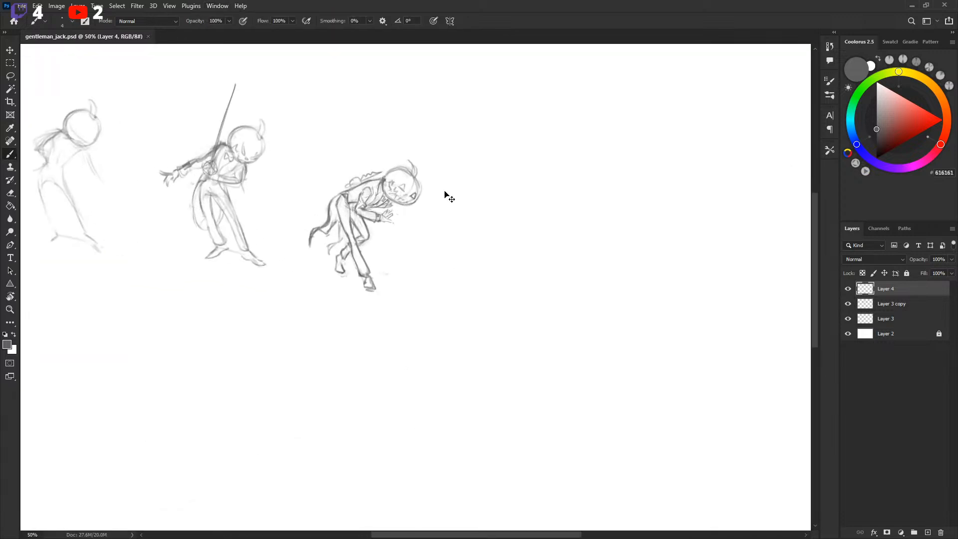
scroll(475, 261, "up", 2)
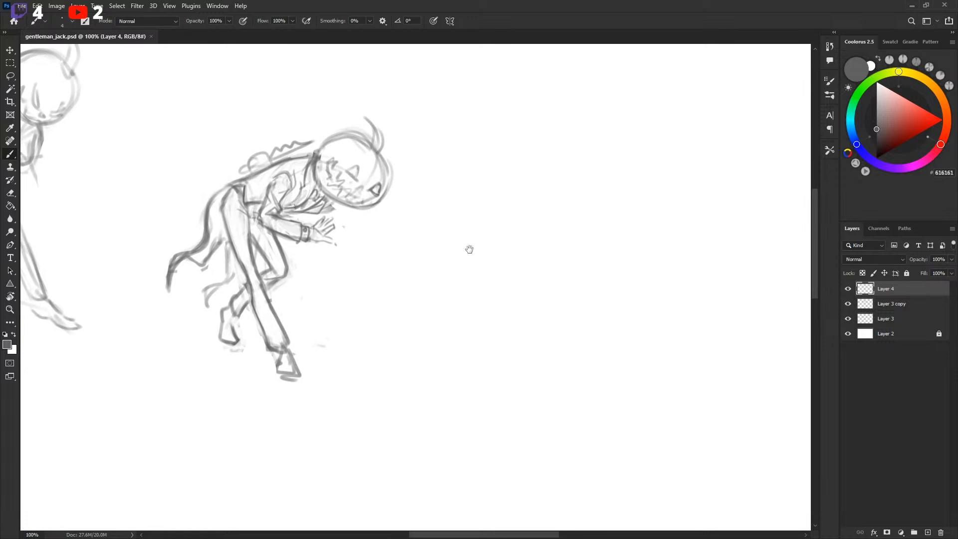
key("l")
mouse_move(234, 205)
left_mouse_down()
mouse_move(555, 354)
mouse_move(266, 136)
left_mouse_up()
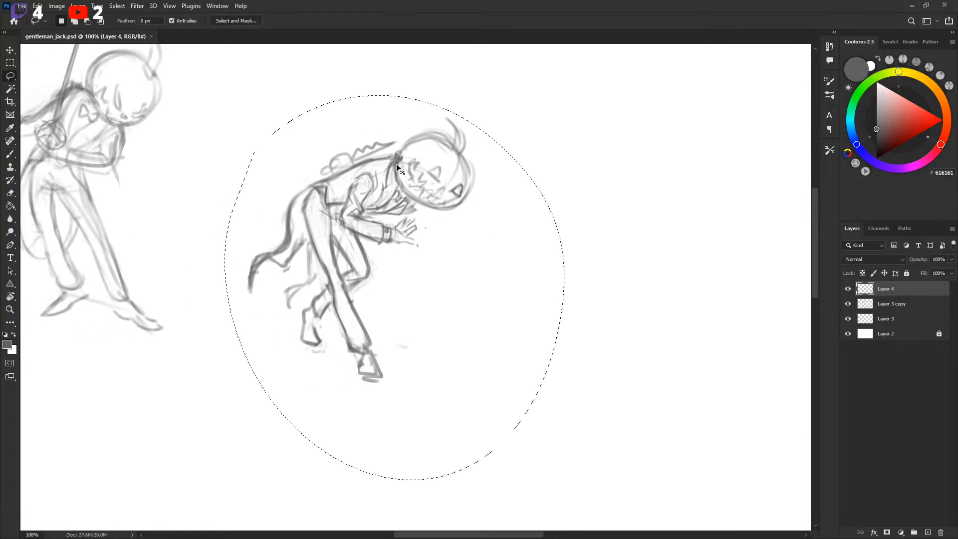
key("ctrl+t")
key("Return")
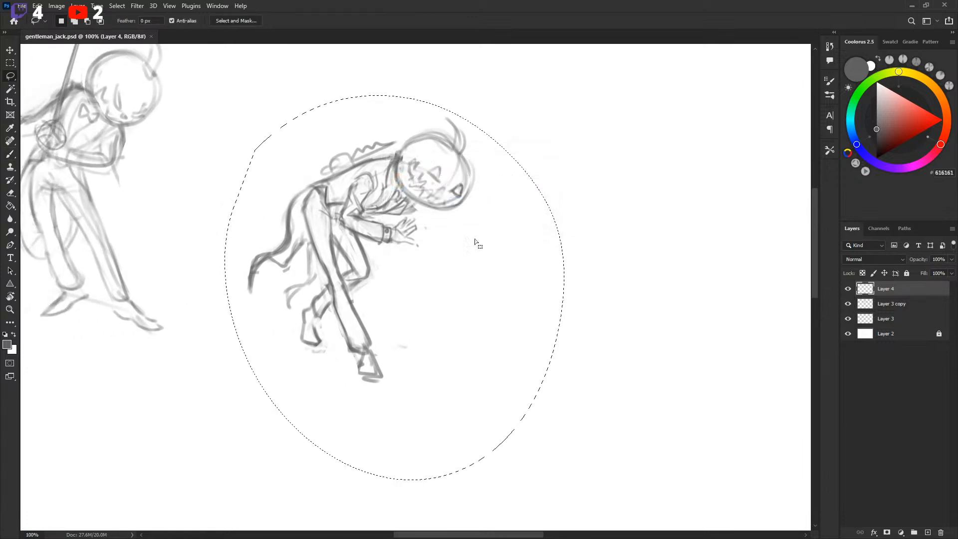
left_click(848, 288)
left_click(849, 290)
left_click(848, 303)
left_click(848, 304)
key("ctrl+minus")
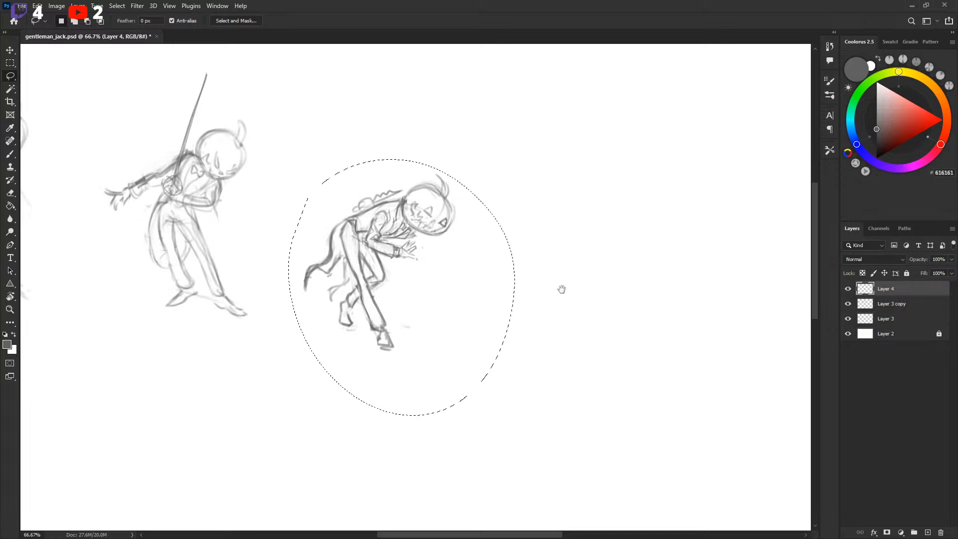
key("ctrl+d")
Duplicate the middle standing figure from Layer 3 copy, merge it with the sword sketch, and move the combined copy below the original.
left_click(894, 305)
mouse_move(109, 149)
left_mouse_down()
mouse_move(88, 289)
mouse_move(295, 124)
mouse_move(119, 150)
left_mouse_up()
key("ctrl+j")
mouse_move(865, 305)
left_mouse_down()
mouse_move(872, 297)
mouse_move(858, 294)
left_mouse_up()
key("v")
left_click_drag(222, 184, 134, 364)
scroll(272, 347, "down", 2)
scroll(271, 346, "left", 4)
scroll(309, 329, "up", 1)
scroll(309, 329, "right", 1)
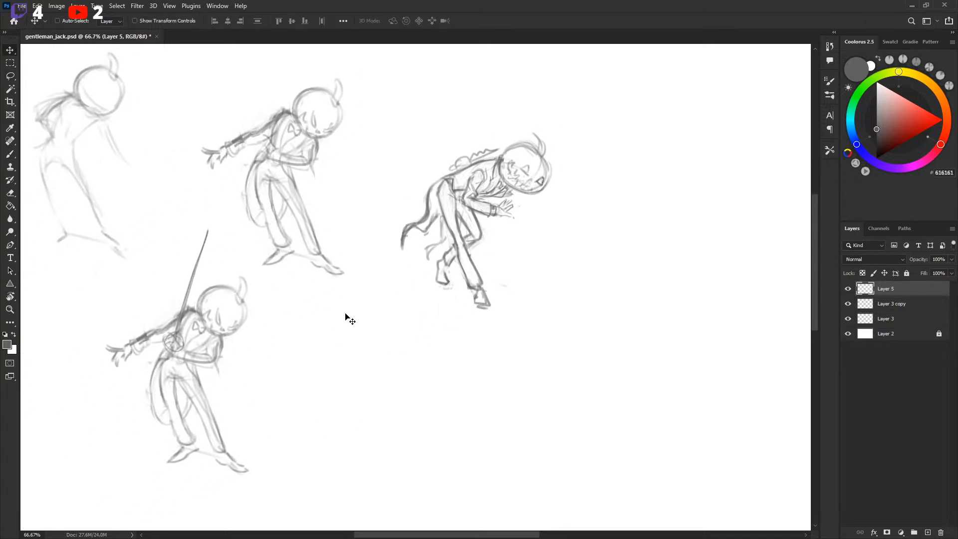
Select the bowing figure on Layer 3 copy and flip it horizontally.
left_click(848, 304)
left_click(848, 304)
left_click(882, 304)
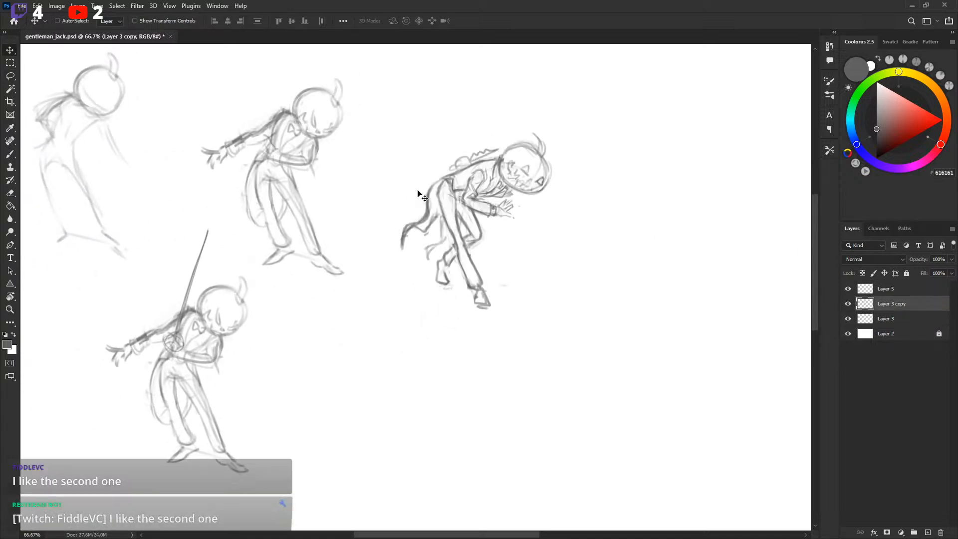
key("l")
mouse_move(417, 193)
left_mouse_down()
mouse_move(590, 156)
mouse_move(416, 122)
left_mouse_up()
key("ctrl+t")
right_click(432, 186)
left_click(479, 384)
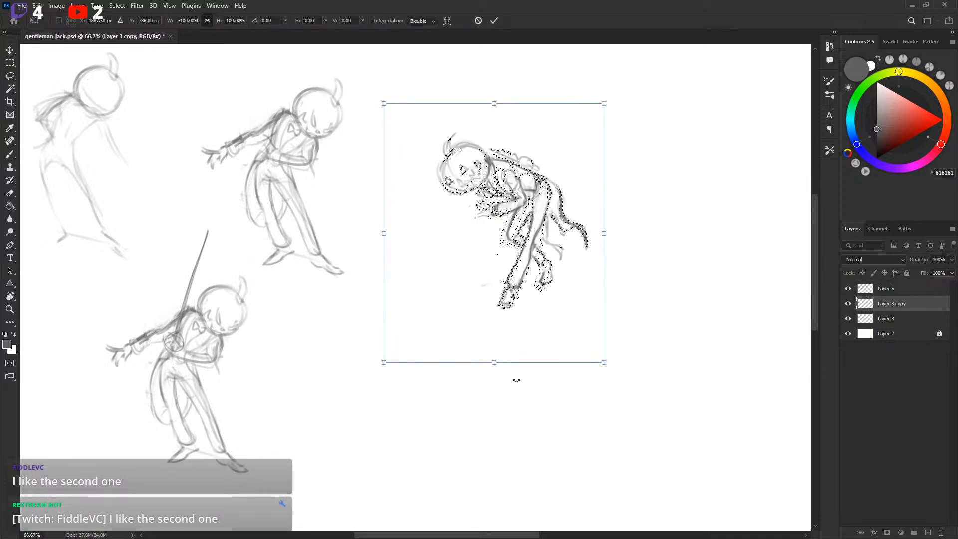
key("Return")
key("ctrl+d")
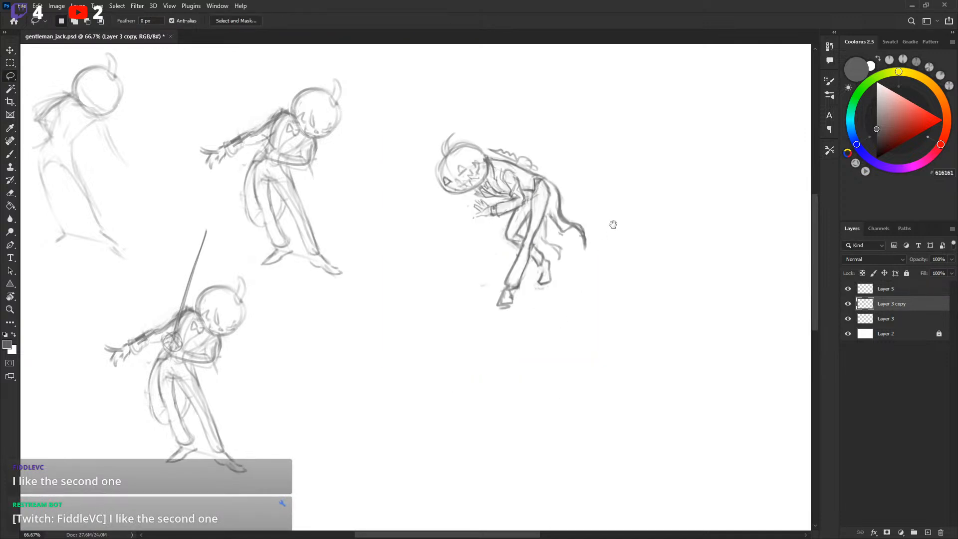
Sketch a pointed coat tail flaring up behind the flipped bowing figure's hips, undoing unwanted strokes.
key("b")
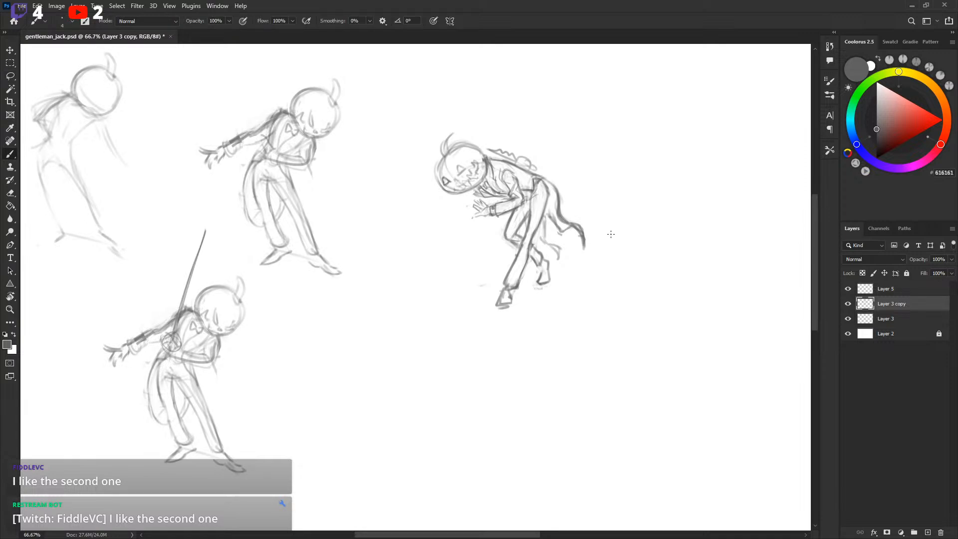
left_click_drag(606, 234, 594, 238)
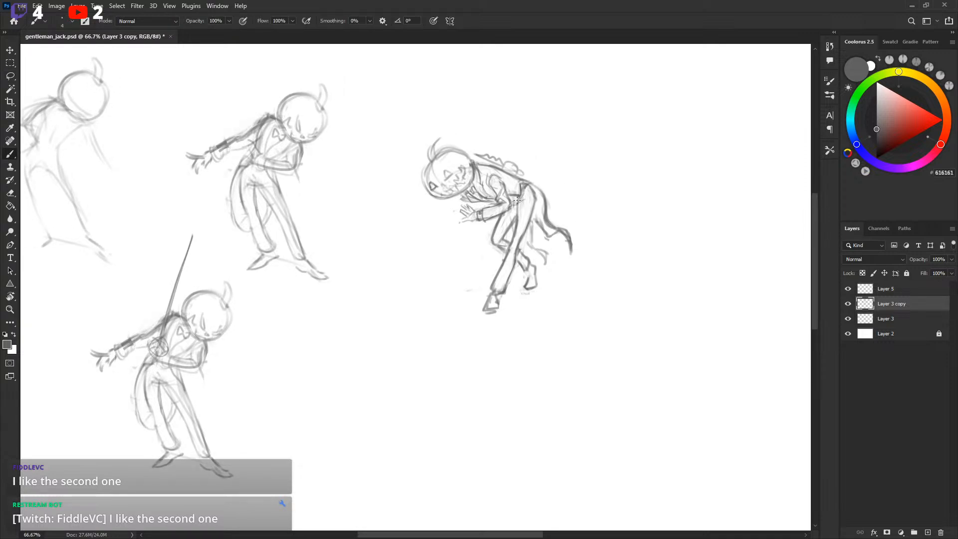
left_click_drag(565, 206, 565, 237)
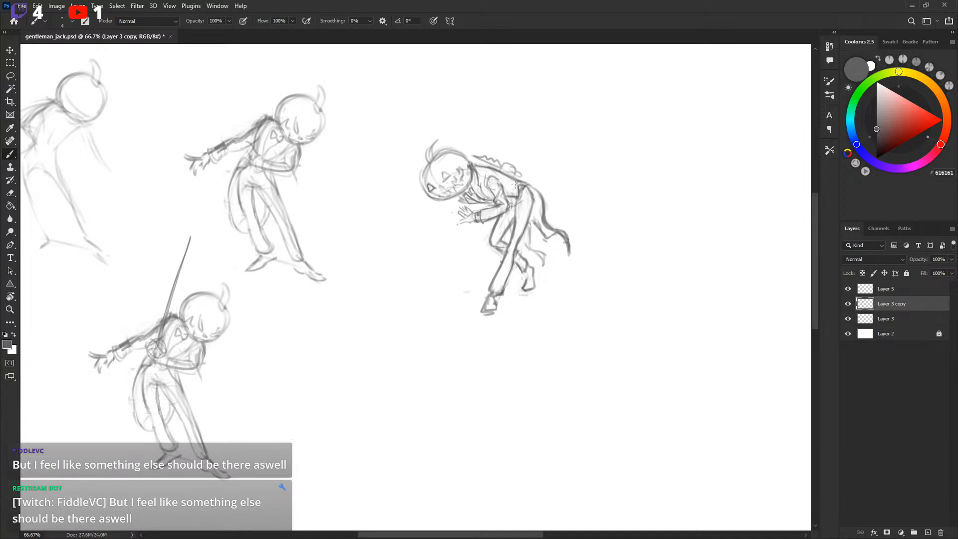
mouse_move(546, 150)
left_mouse_down()
mouse_move(533, 122)
mouse_move(543, 152)
left_mouse_up()
key("ctrl+z")
mouse_move(521, 185)
left_mouse_down()
mouse_move(573, 196)
mouse_move(552, 134)
mouse_move(571, 158)
mouse_move(542, 200)
left_mouse_up()
key("ctrl+z")
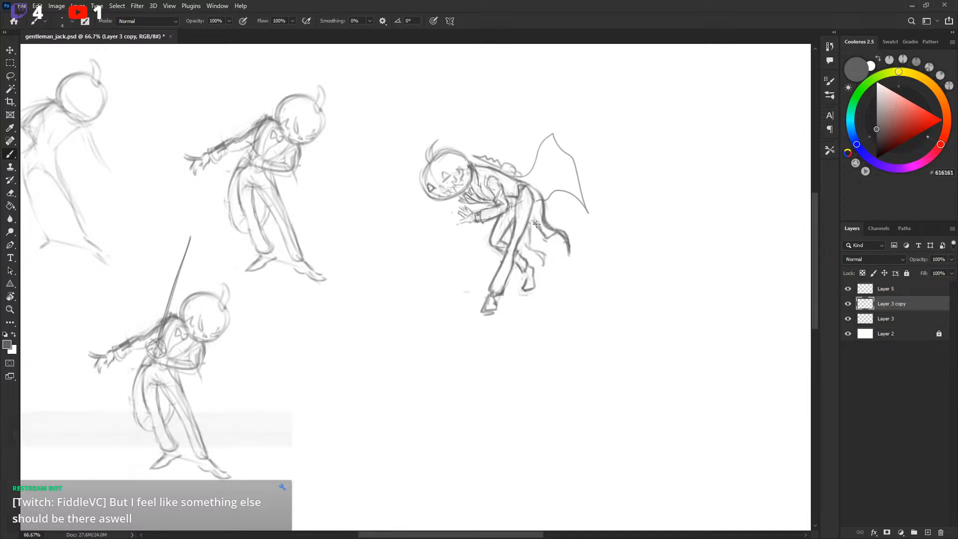
Delete the old hanging coat tails behind the bowing figure's legs.
key("l")
mouse_move(532, 215)
left_mouse_down()
mouse_move(584, 244)
mouse_move(535, 214)
left_mouse_up()
key("Delete")
key("ctrl+d")
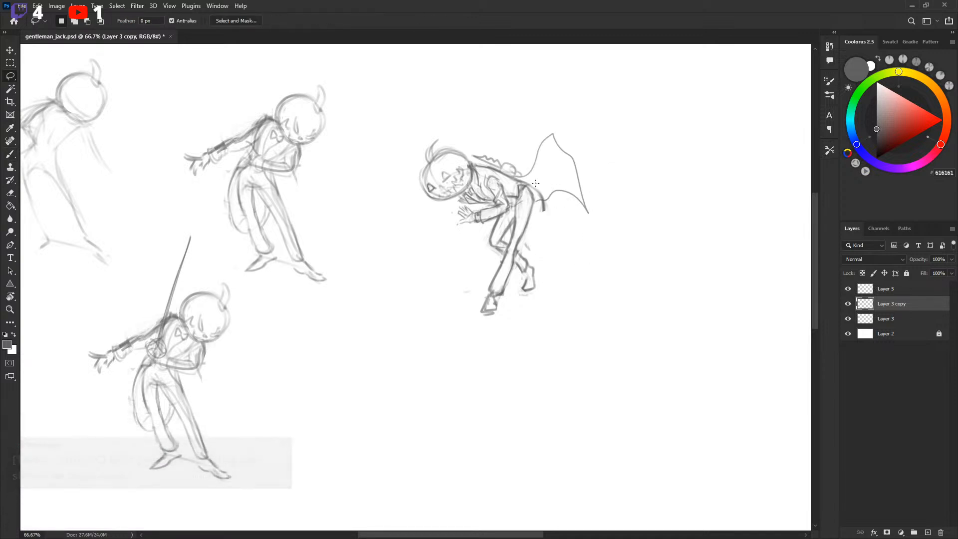
Add inner contour strokes to the flared coat tail and delete its upper peak and pointed outer corner.
key("b")
mouse_move(522, 173)
left_mouse_down()
mouse_move(539, 154)
mouse_move(535, 163)
mouse_move(565, 150)
mouse_move(556, 202)
mouse_move(540, 202)
mouse_move(572, 186)
mouse_move(543, 153)
mouse_move(573, 182)
mouse_move(546, 149)
mouse_move(563, 150)
mouse_move(552, 168)
left_mouse_up()
mouse_move(572, 155)
left_mouse_down()
mouse_move(548, 144)
mouse_move(567, 133)
left_mouse_up()
key("l")
key("Delete")
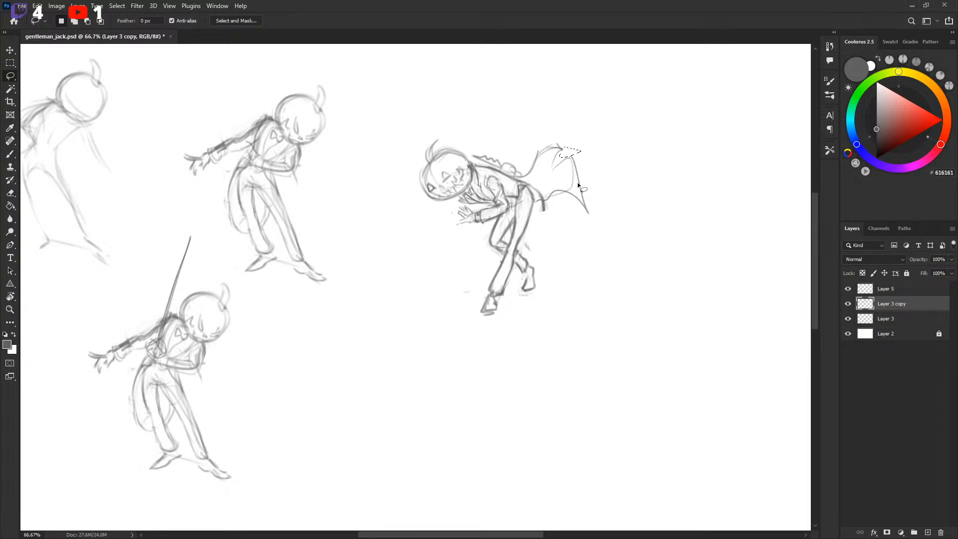
mouse_move(579, 170)
left_mouse_down()
mouse_move(605, 207)
mouse_move(580, 170)
left_mouse_up()
key("Delete")
key("ctrl+d")
key("b")
key("ctrl+d")
Redraw the flared coat tail's underside by the hip and its rounded upper edge.
key("b")
mouse_move(539, 202)
left_mouse_down()
mouse_move(571, 172)
mouse_move(558, 167)
mouse_move(568, 157)
mouse_move(549, 152)
mouse_move(527, 171)
mouse_move(550, 148)
left_mouse_up()
key("x")
key("x")
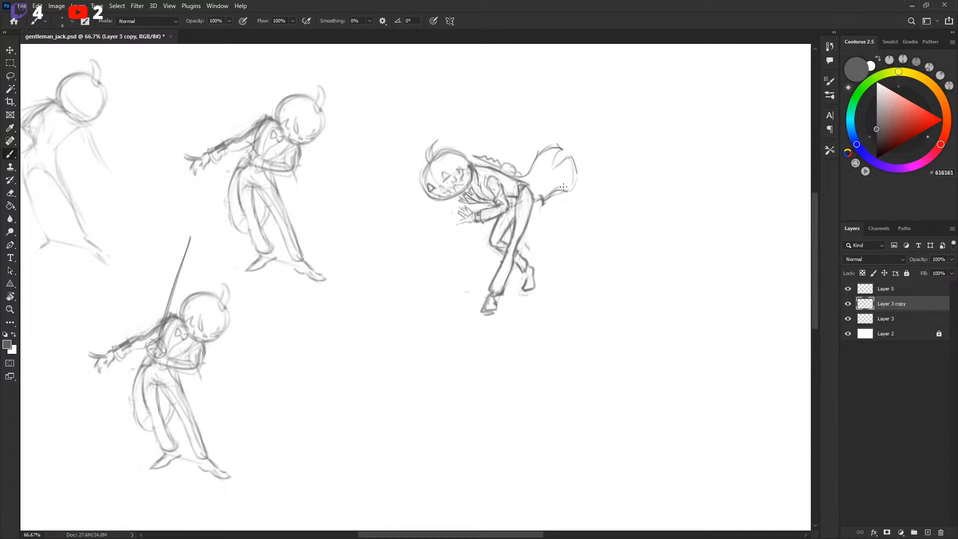
mouse_move(559, 148)
left_mouse_down()
mouse_move(575, 168)
mouse_move(567, 151)
left_mouse_up()
key("e")
key("b")
Refine the coat tail's folds and draw its lower edge running from the waist to the rounded end.
mouse_move(558, 148)
left_mouse_down()
mouse_move(546, 169)
mouse_move(568, 153)
mouse_move(560, 151)
mouse_move(556, 199)
mouse_move(560, 190)
mouse_move(544, 200)
mouse_move(524, 184)
mouse_move(550, 200)
left_mouse_up()
key("l")
key("b")
key("ctrl+z")
key("x")
key("x")
left_click_drag(519, 181, 561, 182)
Fill the stray lines beneath the coat tail near the hip with white, and switch back to the gray brush.
key("x")
key("l")
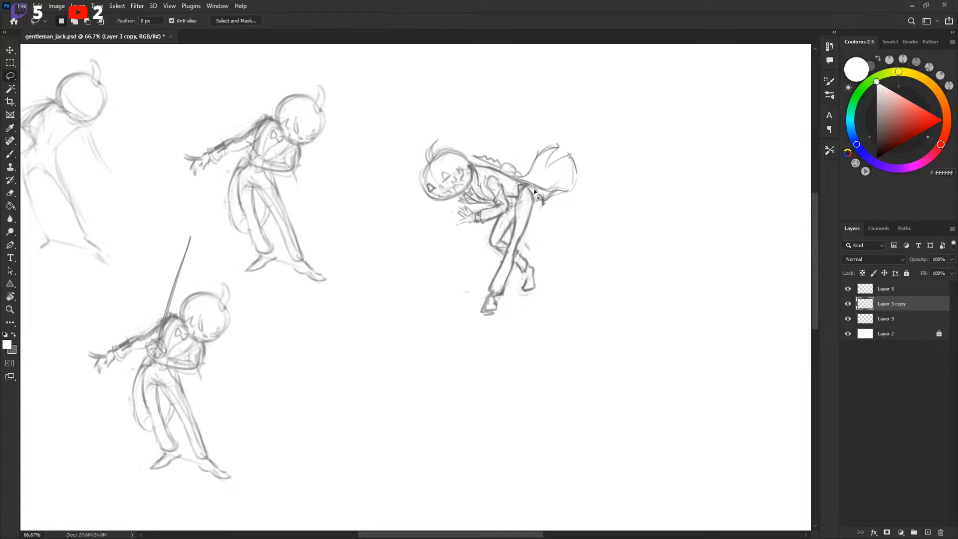
key("alt+BackSpace")
key("ctrl+d")
key("b")
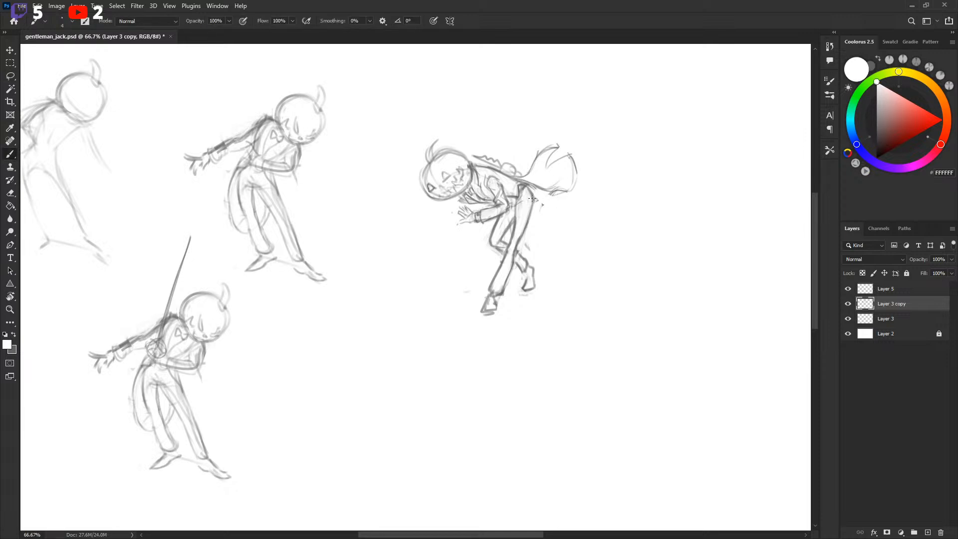
key("x")
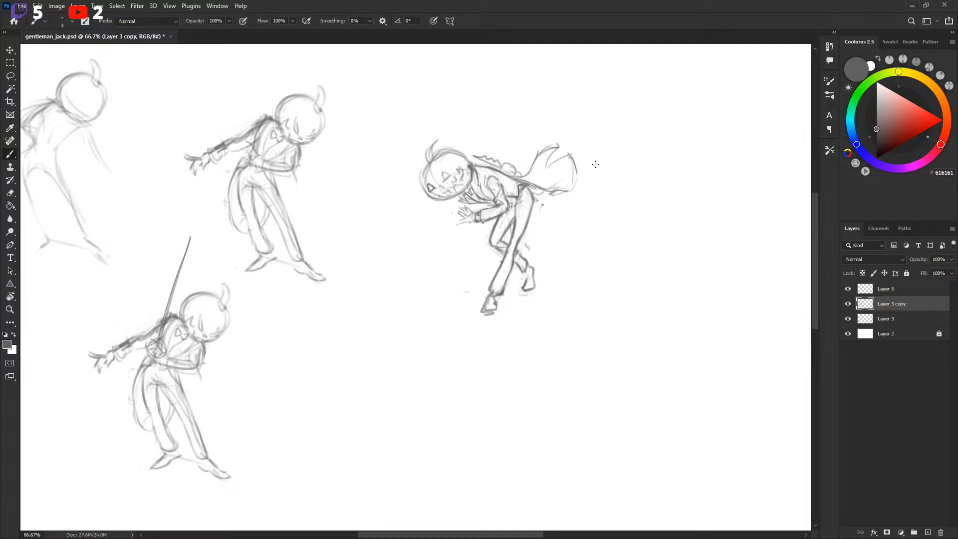
Select the whole bowing pumpkin-headed figure on the Layer 3 copy layer and flip it horizontally.
scroll(612, 203, "left", 1)
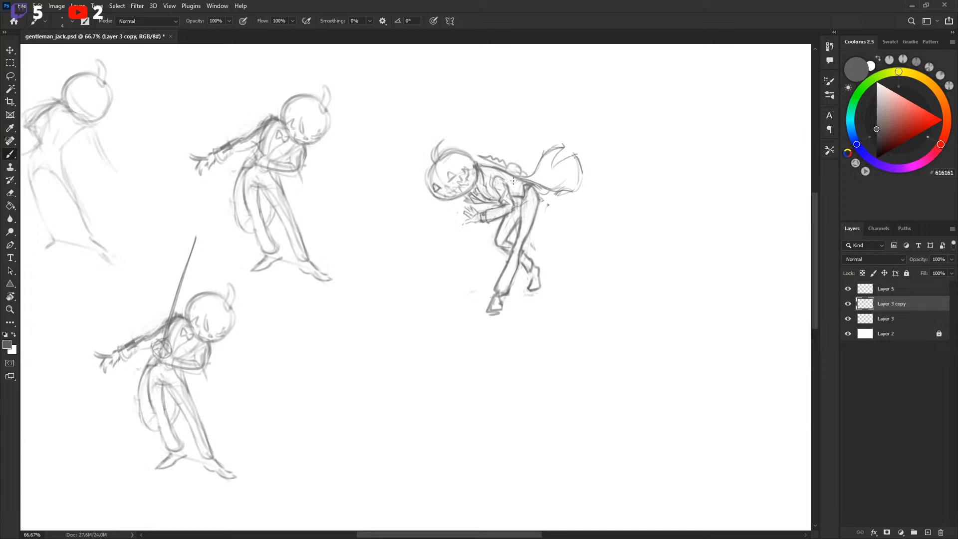
key("l")
mouse_move(397, 171)
left_mouse_down()
mouse_move(588, 113)
mouse_move(399, 167)
left_mouse_up()
key("ctrl+t")
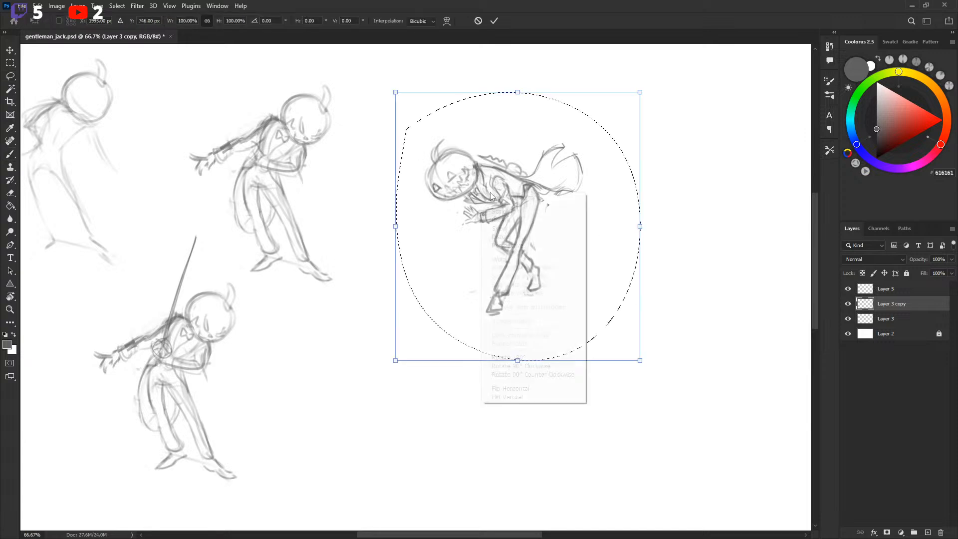
right_click(474, 188)
left_click(499, 387)
key("Return")
key("ctrl+d")
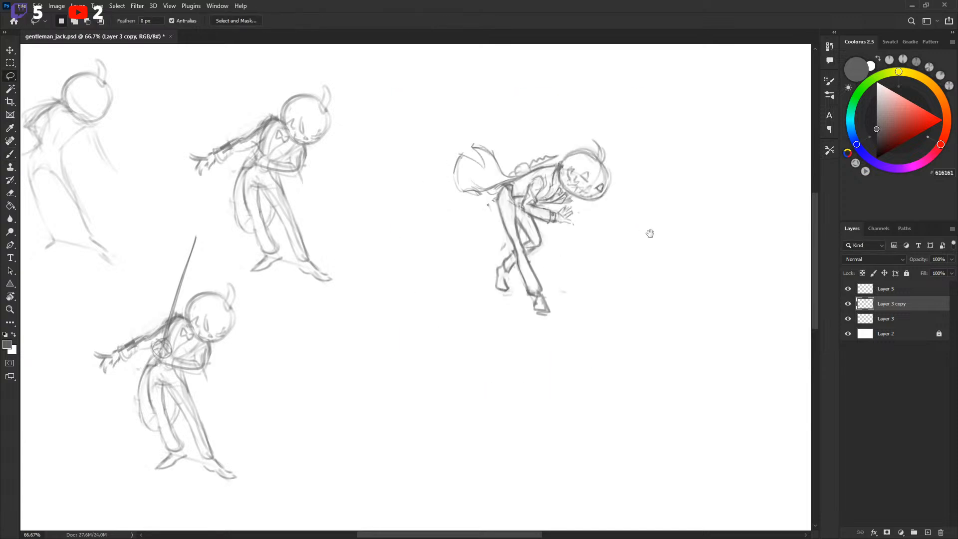
Copy the flipped bowing figure onto its own layer, place the copy below the original, and save the document.
scroll(643, 232, "right", 1)
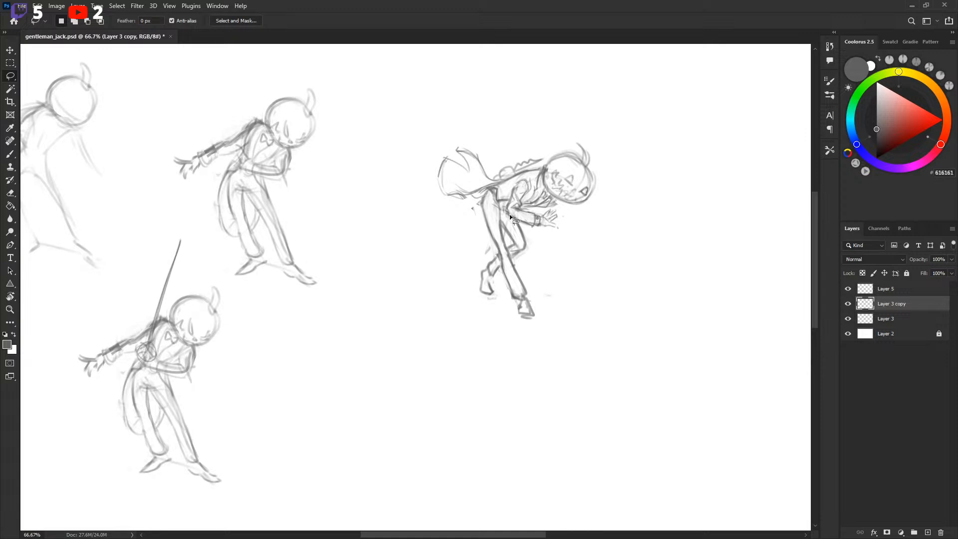
mouse_move(436, 112)
left_mouse_down()
mouse_move(406, 252)
mouse_move(456, 109)
left_mouse_up()
key("ctrl+j")
left_click_drag(577, 232, 548, 289)
scroll(470, 310, "down", 3)
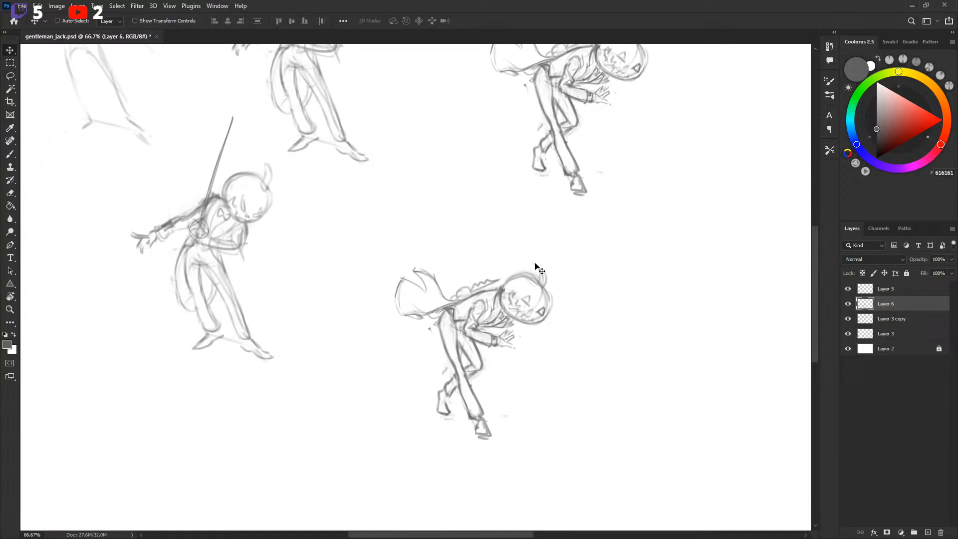
key("b")
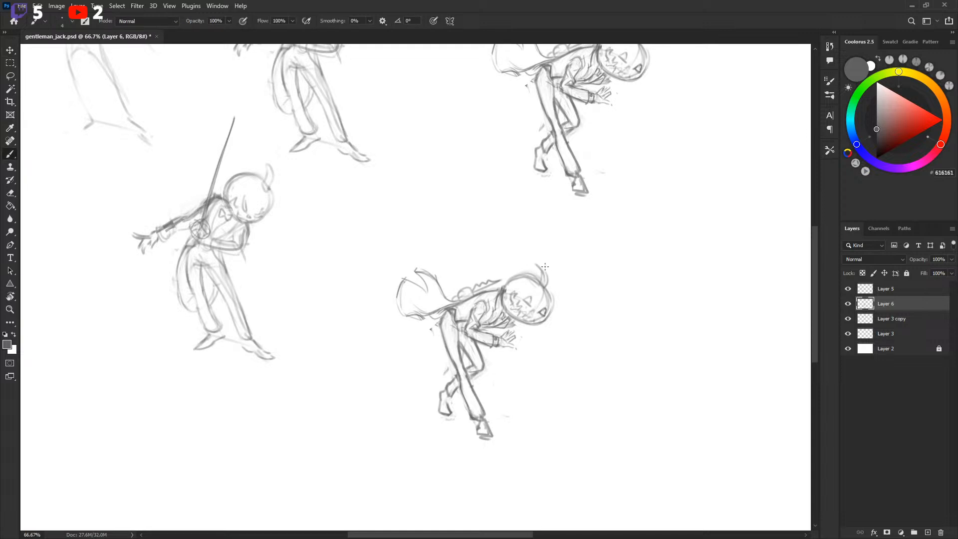
left_click_drag(537, 265, 539, 276)
key("ctrl+s")
scroll(539, 277, "down", 3)
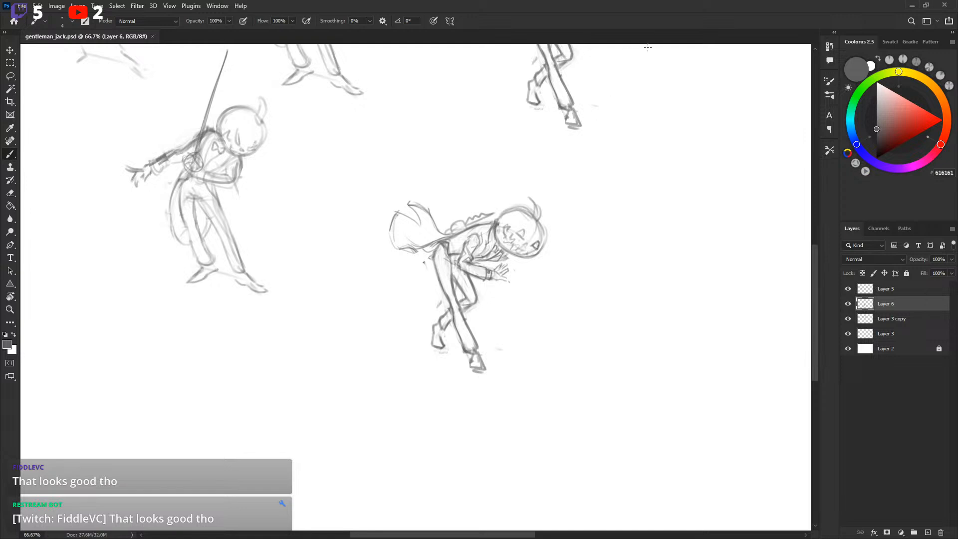
Select the copied bowing figure and scale it up proportionally to about 142%.
scroll(558, 241, "down", 1)
key("ctrl+plus")
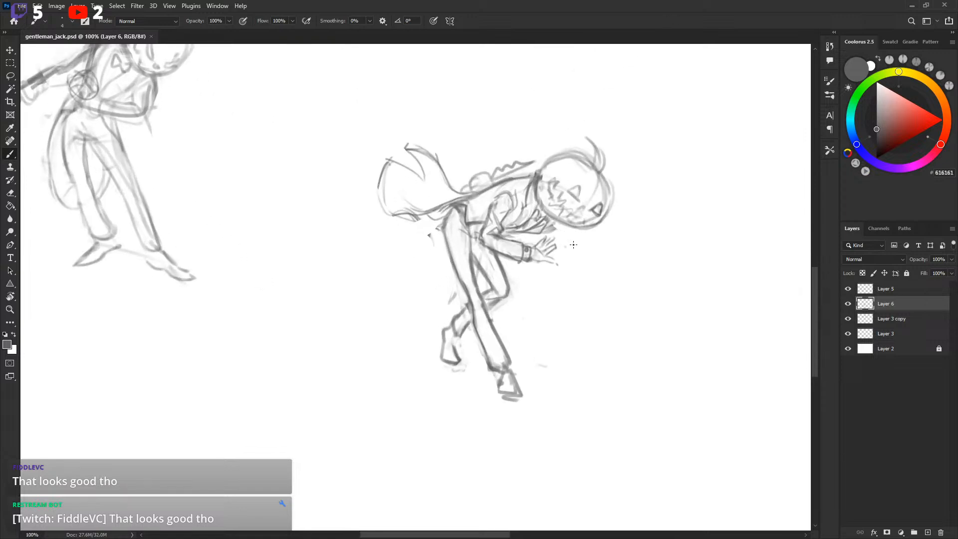
left_click_drag(573, 244, 519, 259)
key("l")
left_click_drag(332, 108, 555, 155)
key("ctrl+t")
mouse_move(635, 103)
left_mouse_down()
mouse_move(652, 85)
mouse_move(699, 163)
mouse_move(695, 173)
left_mouse_up()
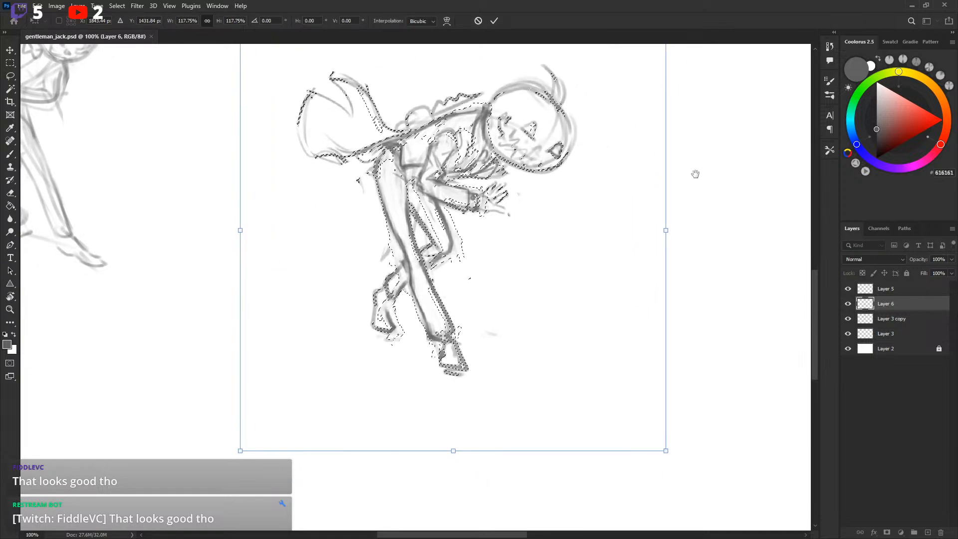
key("ctrl+minus")
key("ctrl+minus")
left_click_drag(544, 368, 584, 417)
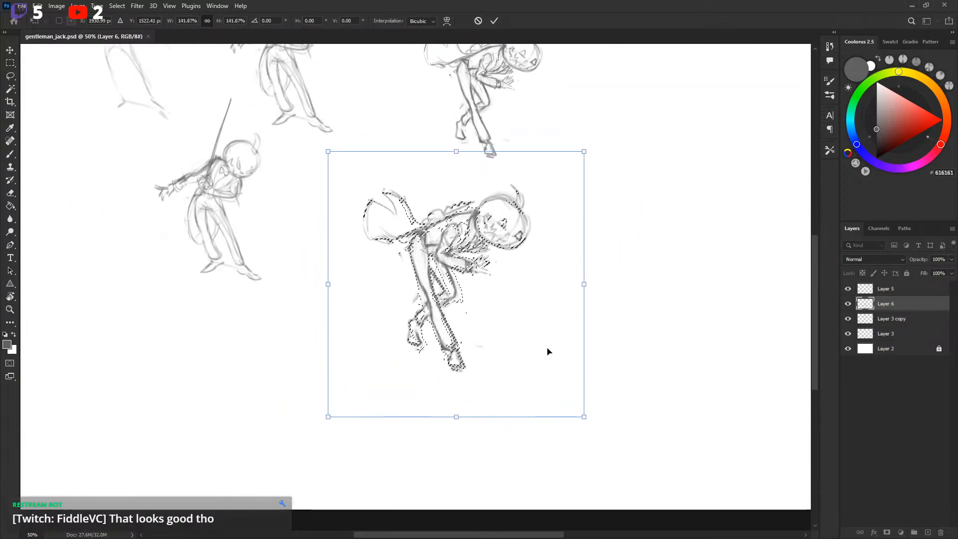
key("Return")
key("ctrl+d")
Clean up the near end of the jagged mouth on the enlarged pumpkin head with small white and gray strokes.
left_click_drag(571, 292, 646, 445)
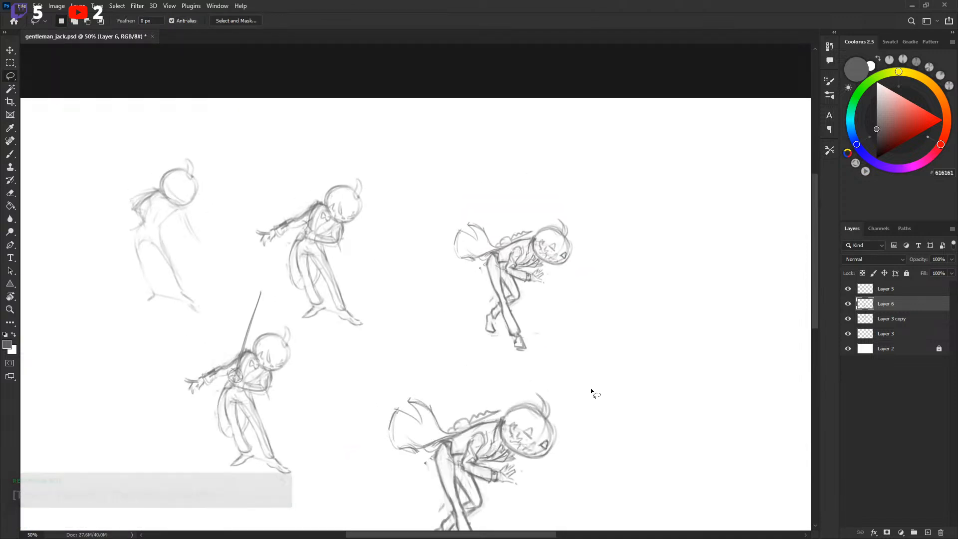
left_click_drag(590, 391, 590, 200)
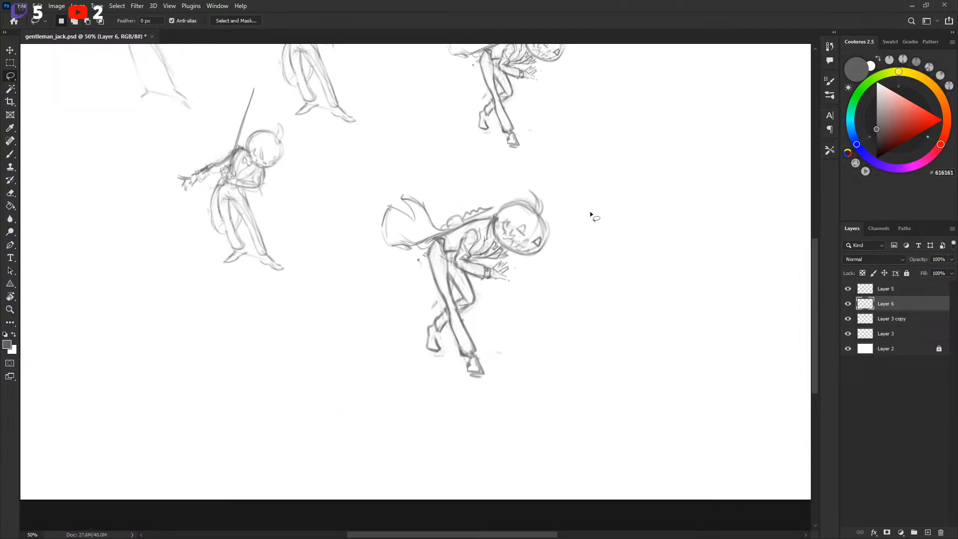
key("ctrl+plus")
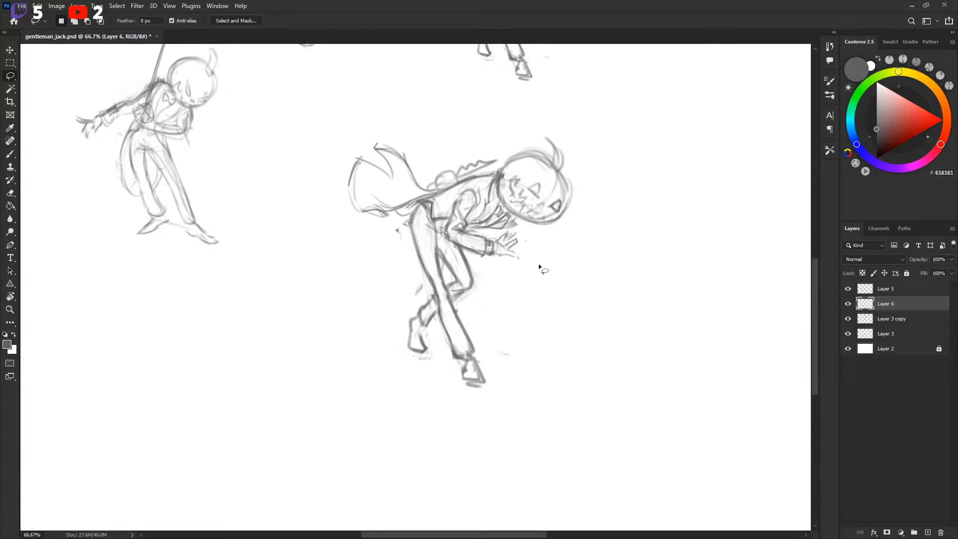
key("b")
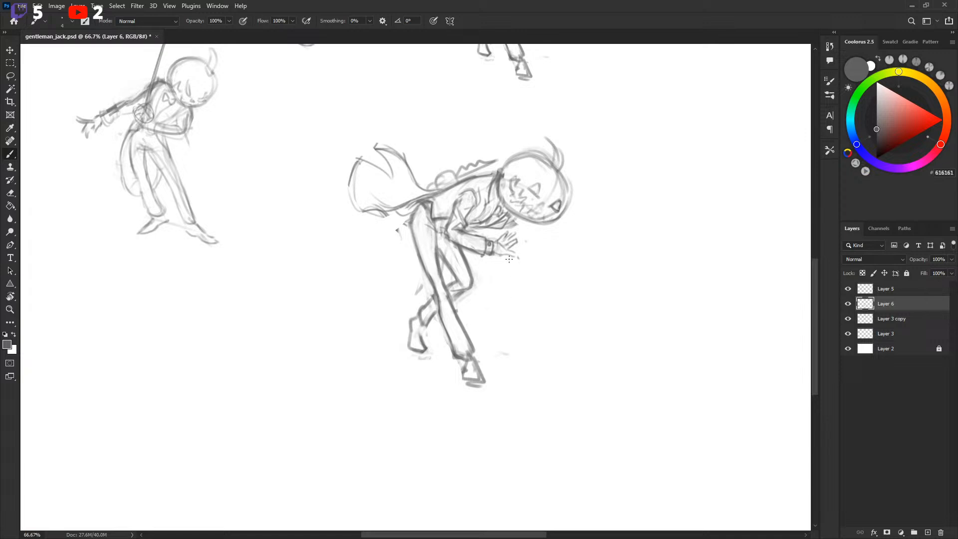
key("ctrl+plus")
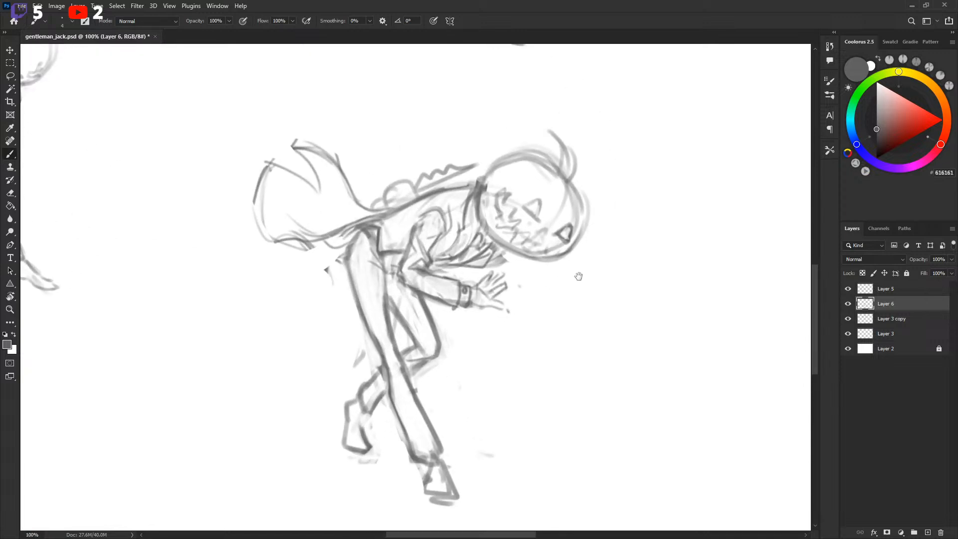
key("x")
key("bracketright")
key("bracketright")
key("bracketright")
key("bracketright")
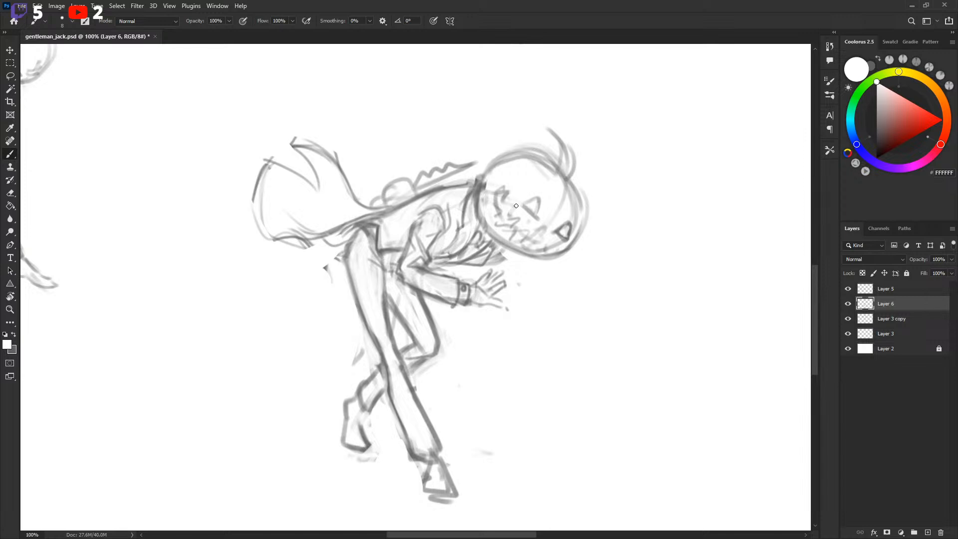
key("bracketleft")
key("bracketleft")
key("bracketleft")
key("x")
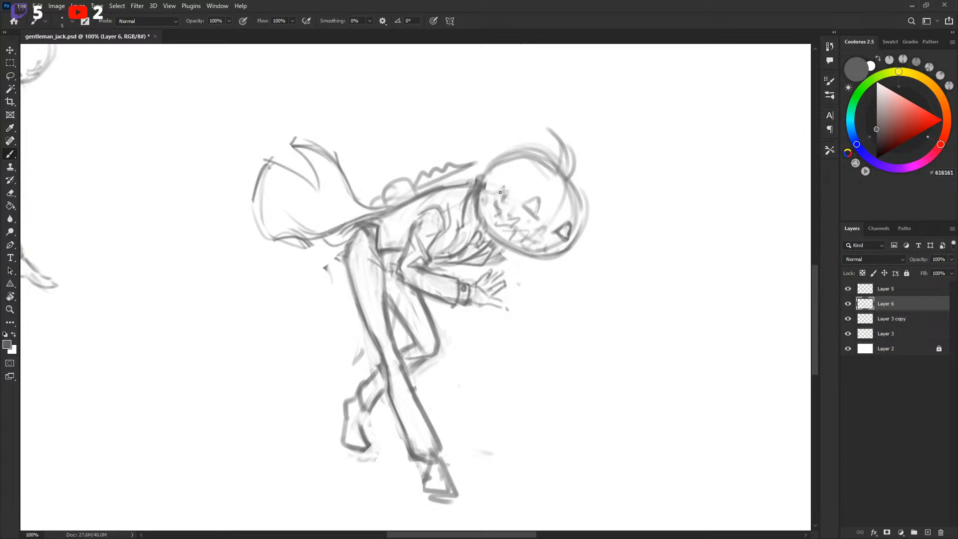
left_click_drag(500, 192, 497, 207)
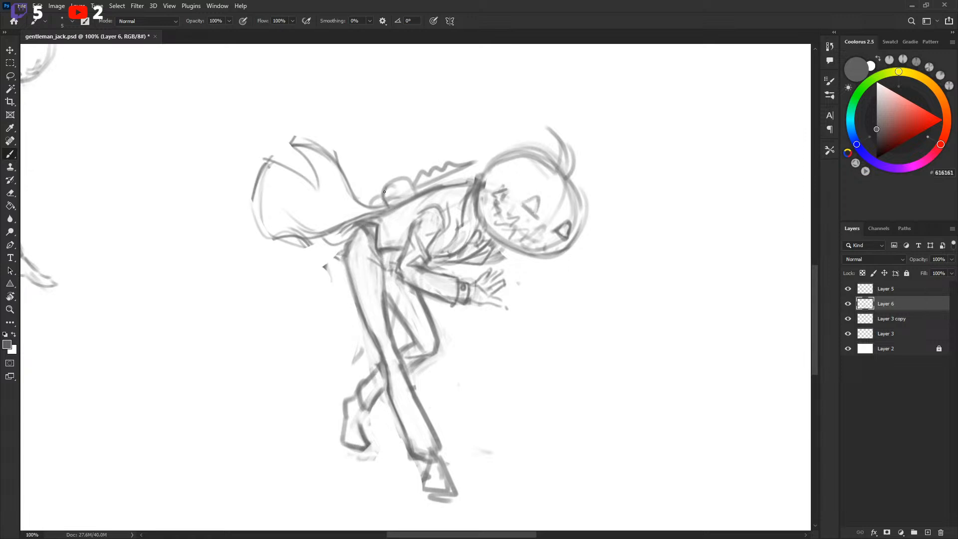
Draw the fingers of the fist behind the figure's back and the serrated shape extending from it, and save the document.
mouse_move(392, 199)
left_mouse_down()
mouse_move(398, 178)
mouse_move(399, 192)
mouse_move(393, 181)
mouse_move(415, 192)
mouse_move(420, 175)
mouse_move(399, 193)
mouse_move(415, 192)
mouse_move(461, 167)
left_mouse_up()
mouse_move(416, 185)
left_mouse_down()
mouse_move(433, 172)
mouse_move(416, 185)
mouse_move(470, 161)
mouse_move(430, 172)
mouse_move(479, 242)
mouse_move(552, 262)
mouse_move(549, 178)
mouse_move(511, 157)
mouse_move(479, 184)
mouse_move(463, 161)
left_mouse_up()
key("x")
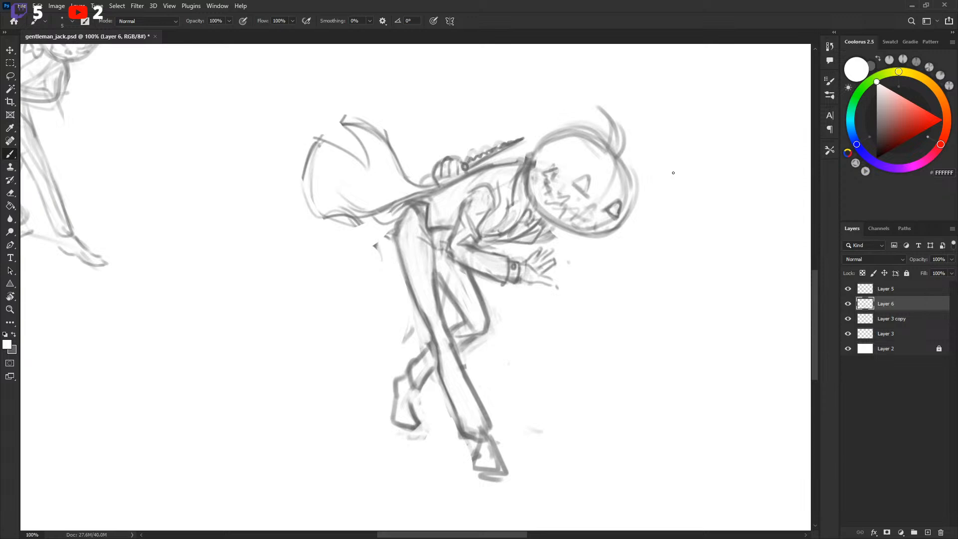
left_click(455, 158, "alt")
left_click_drag(450, 156, 463, 155)
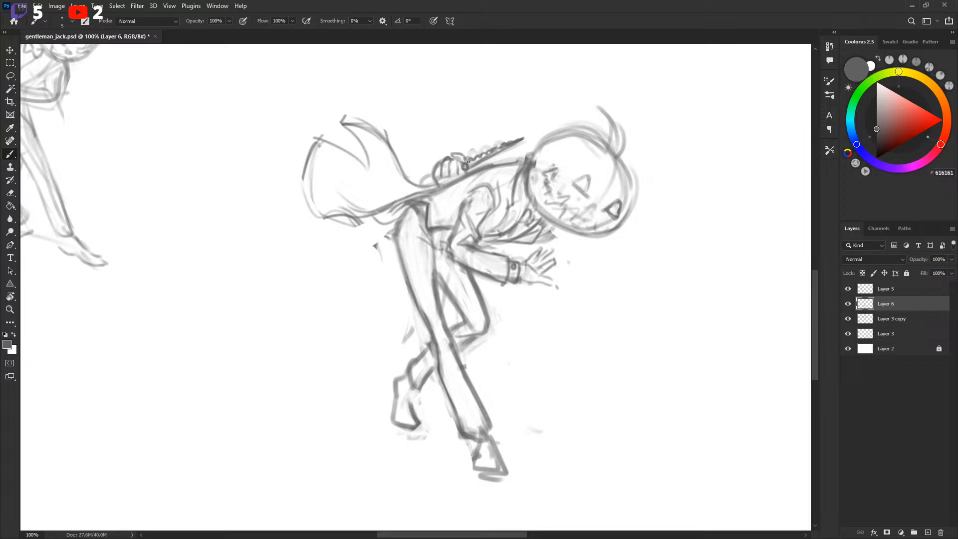
key("l")
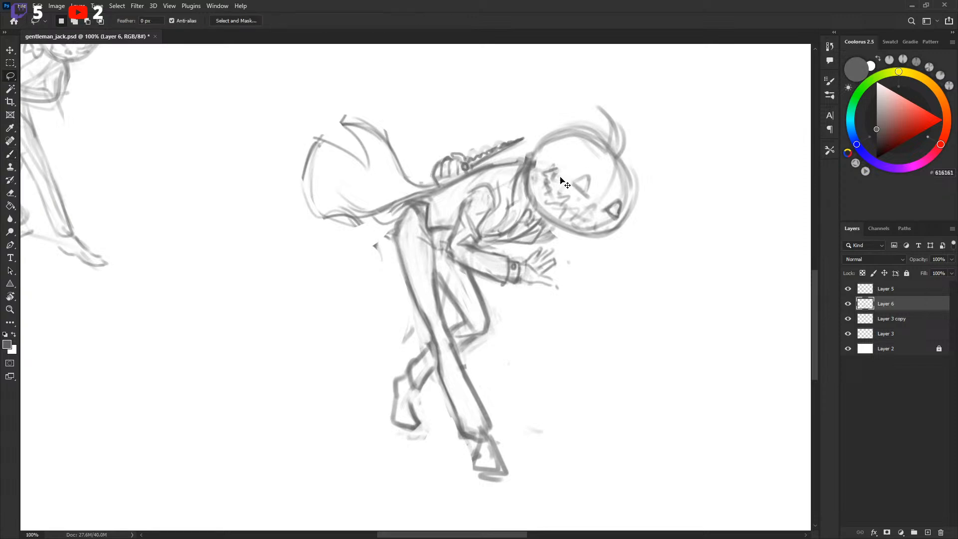
mouse_move(561, 180)
left_mouse_down()
mouse_move(551, 164)
mouse_move(529, 204)
left_mouse_up()
key("b")
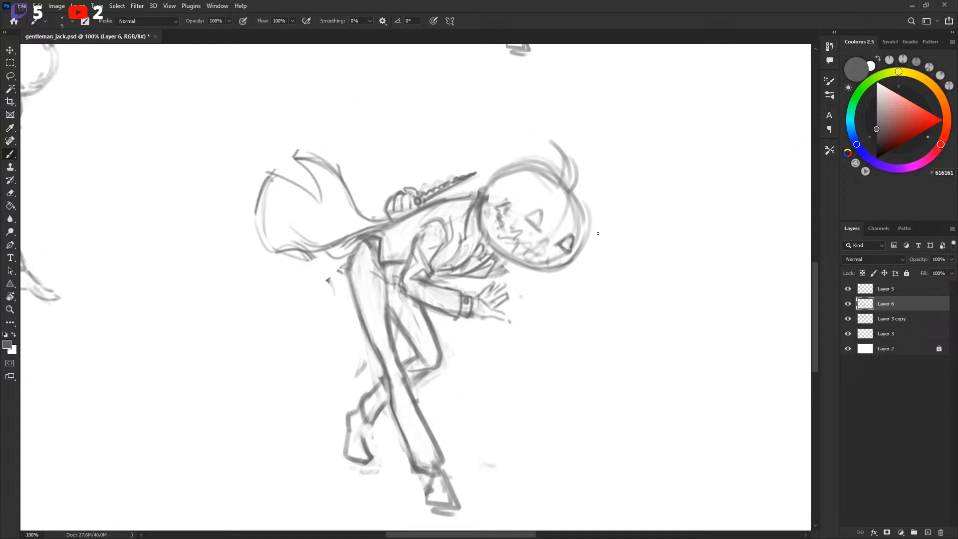
left_click_drag(596, 238, 599, 233)
key("ctrl+s")
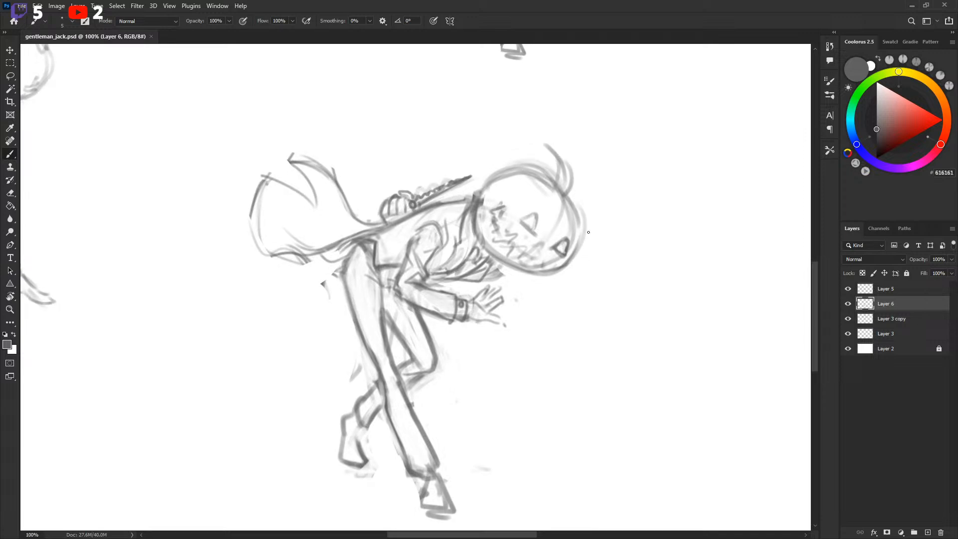
Firm up the upper outline of the pumpkin head and clear the loose sketch lines above it.
mouse_move(485, 188)
left_mouse_down()
mouse_move(522, 175)
mouse_move(498, 177)
mouse_move(546, 186)
mouse_move(527, 172)
mouse_move(559, 188)
left_mouse_up()
key("l")
mouse_move(486, 178)
left_mouse_down()
mouse_move(513, 170)
mouse_move(562, 179)
mouse_move(552, 154)
mouse_move(555, 164)
left_mouse_up()
key("b")
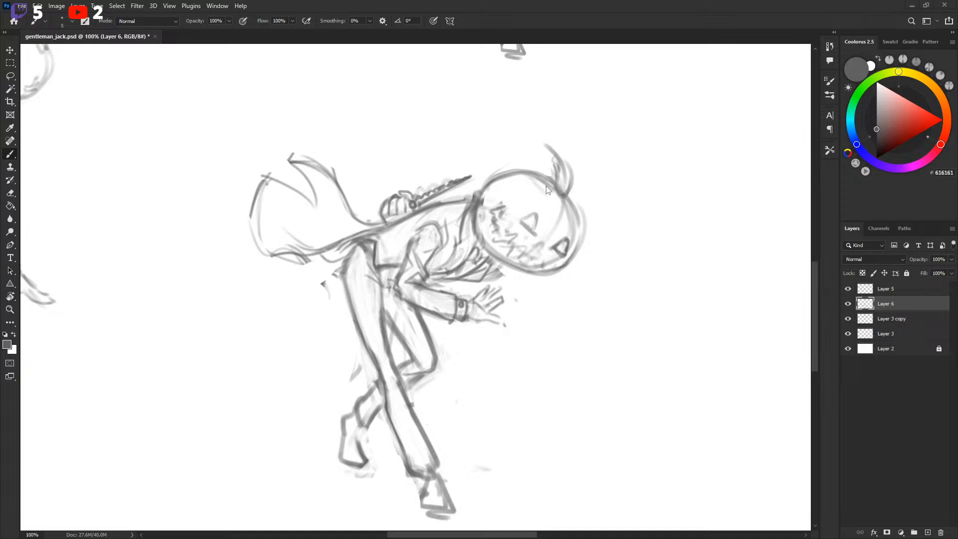
Delete the old long stem, draw a short curved stem on the pumpkin, and redraw the head outline around it.
mouse_move(555, 182)
left_mouse_down()
mouse_move(563, 161)
mouse_move(566, 193)
left_mouse_up()
mouse_move(554, 176)
left_mouse_down()
mouse_move(579, 152)
mouse_move(548, 172)
mouse_move(574, 200)
left_mouse_up()
key("Delete")
key("ctrl+d")
key("b")
left_click_drag(521, 169, 546, 174)
mouse_move(491, 247)
left_mouse_down()
mouse_move(519, 185)
mouse_move(551, 198)
mouse_move(562, 185)
left_mouse_up()
key("l")
key("v")
key("ctrl+d")
key("b")
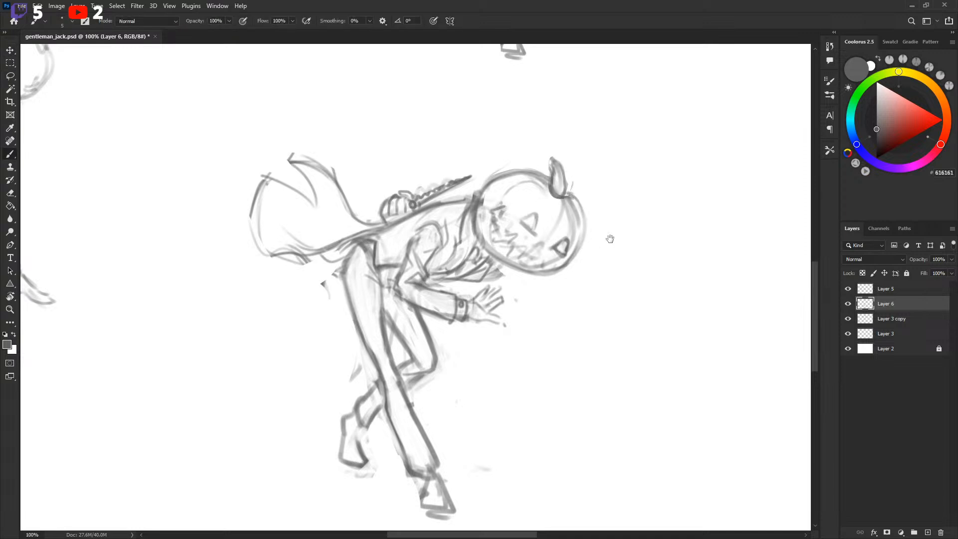
Redraw the pumpkin's triangular eyes and nose, and outline the upper zigzag edge of its grin.
scroll(527, 313, "down", 3)
scroll(527, 313, "left", 1)
scroll(562, 294, "down", 1)
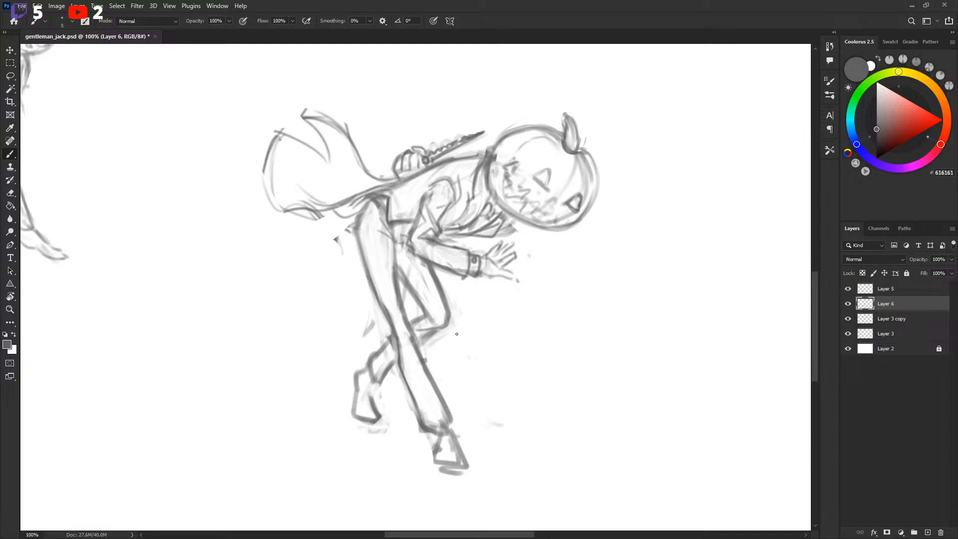
scroll(456, 334, "right", 1)
left_click_drag(503, 166, 517, 176)
key("bracketleft")
key("bracketleft")
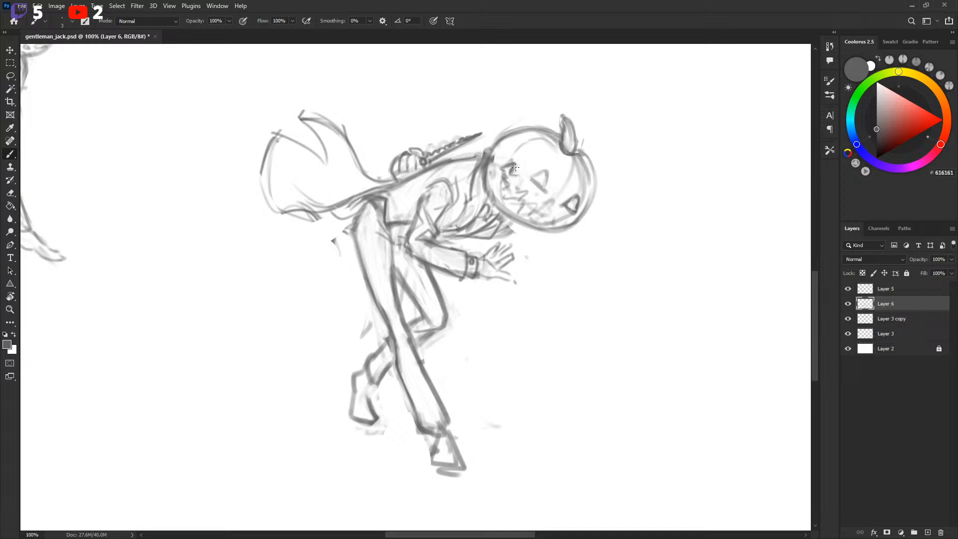
mouse_move(519, 175)
left_mouse_down()
mouse_move(525, 206)
mouse_move(548, 209)
mouse_move(554, 199)
mouse_move(552, 210)
left_mouse_up()
key("bracketright")
key("bracketright")
mouse_move(538, 163)
left_mouse_down()
mouse_move(541, 191)
mouse_move(532, 177)
mouse_move(540, 188)
mouse_move(537, 174)
mouse_move(547, 171)
mouse_move(544, 187)
mouse_move(576, 206)
mouse_move(568, 203)
mouse_move(578, 195)
mouse_move(537, 216)
mouse_move(569, 220)
left_mouse_up()
key("ctrl+z")
key("ctrl+z")
key("x")
key("x")
key("x")
key("x")
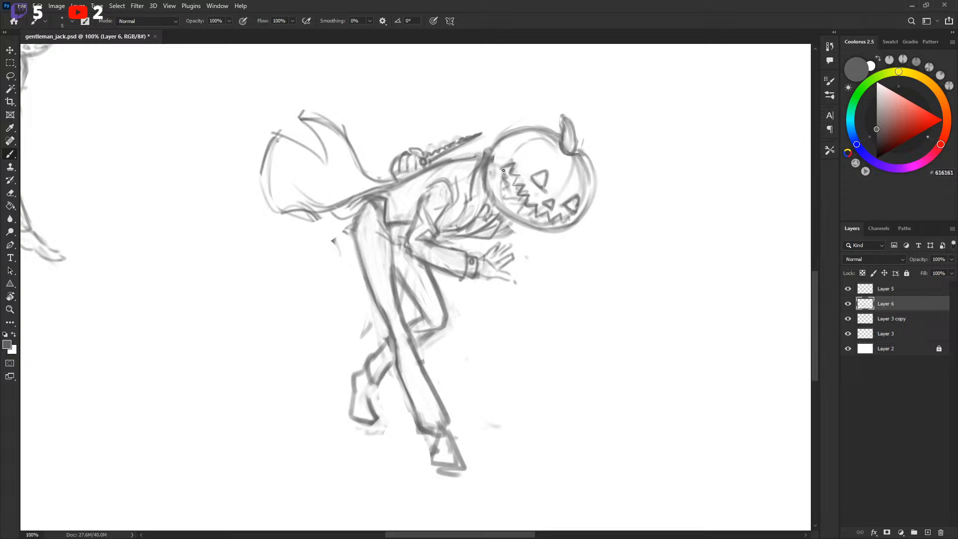
Draw the lower zigzag edge of the grin along the pumpkin's chin to close the mouth shape.
left_click_drag(503, 170, 525, 214)
key("ctrl+z")
mouse_move(502, 166)
left_mouse_down()
mouse_move(505, 201)
mouse_move(543, 222)
mouse_move(486, 177)
mouse_move(507, 221)
mouse_move(510, 213)
mouse_move(543, 237)
mouse_move(571, 226)
mouse_move(521, 216)
mouse_move(540, 225)
left_mouse_up()
key("x")
key("x")
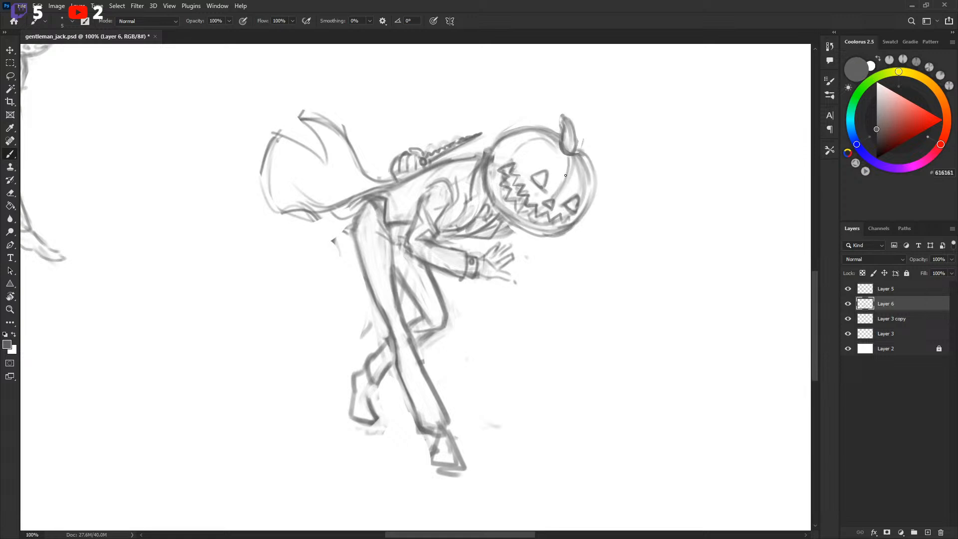
Draw curved ribs running from the stem across the pumpkin and strengthen its lower and far outlines.
left_click_drag(561, 153, 569, 160)
mouse_move(503, 194)
left_mouse_down()
mouse_move(519, 223)
mouse_move(556, 238)
left_mouse_up()
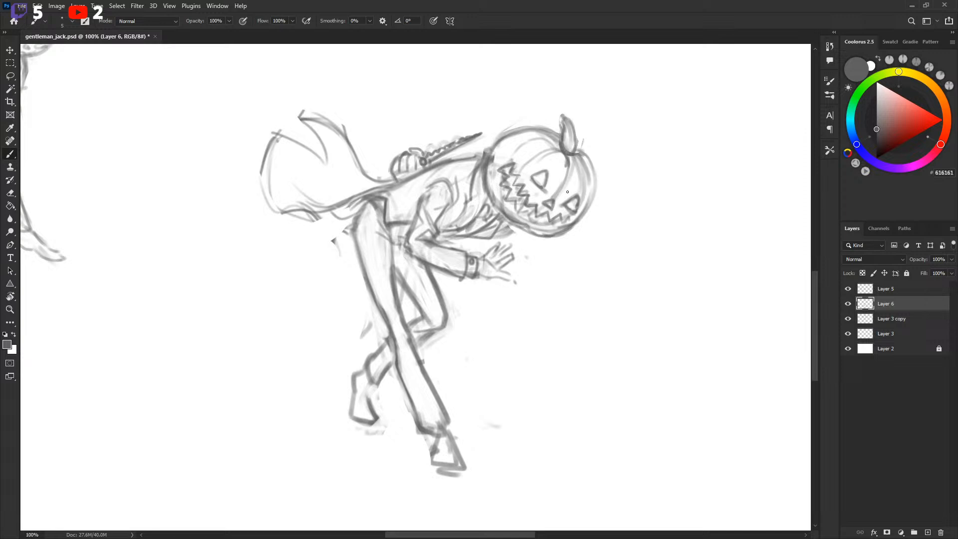
left_click_drag(584, 166, 585, 201)
mouse_move(569, 161)
left_mouse_down()
mouse_move(593, 177)
mouse_move(588, 208)
left_mouse_up()
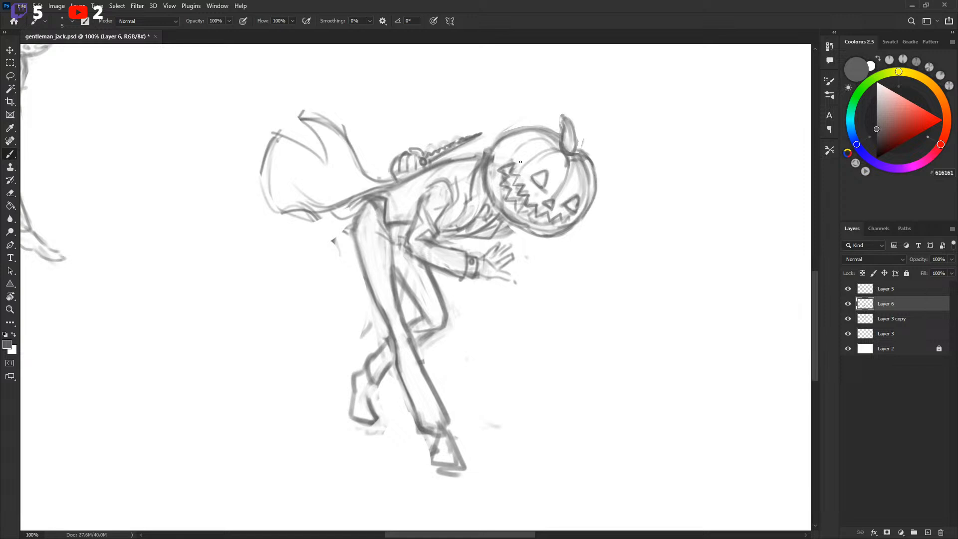
mouse_move(543, 132)
left_mouse_down()
mouse_move(515, 141)
mouse_move(490, 182)
mouse_move(499, 207)
left_mouse_up()
Trim the pumpkin's outline and rib lines on the collar side with white, and save the document.
key("x")
mouse_move(491, 172)
left_mouse_down()
mouse_move(492, 150)
mouse_move(546, 126)
left_mouse_up()
key("x")
left_click_drag(608, 199, 608, 197)
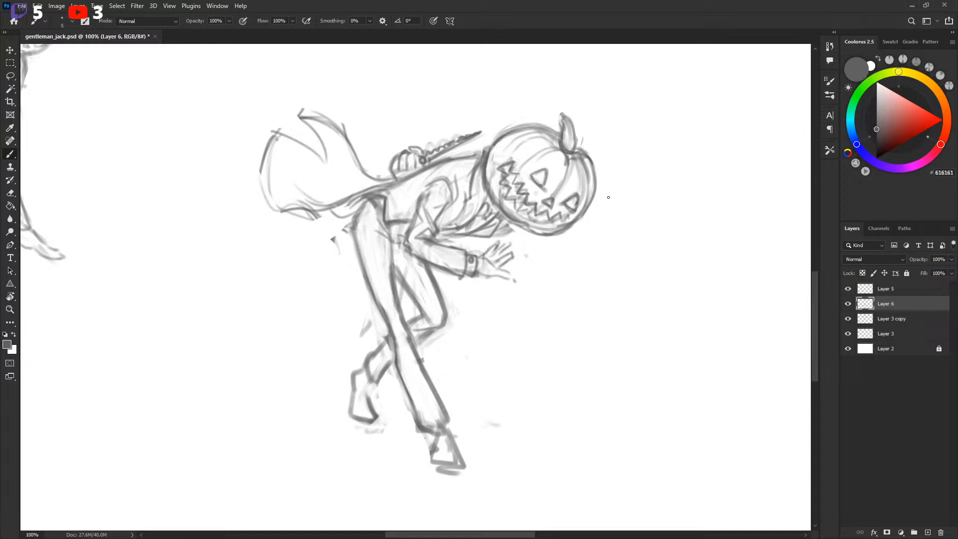
left_click_drag(560, 242, 534, 224)
key("ctrl+s")
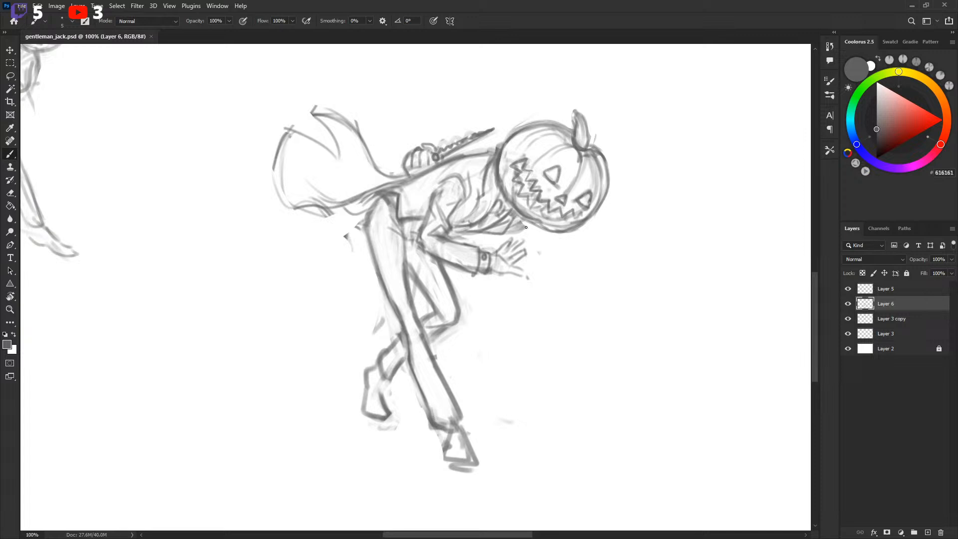
Touch up the lines beneath the pumpkin's chin and lower the fill of Layer 6 to 47%.
left_click_drag(510, 209, 503, 216)
left_click_drag(586, 255, 583, 254)
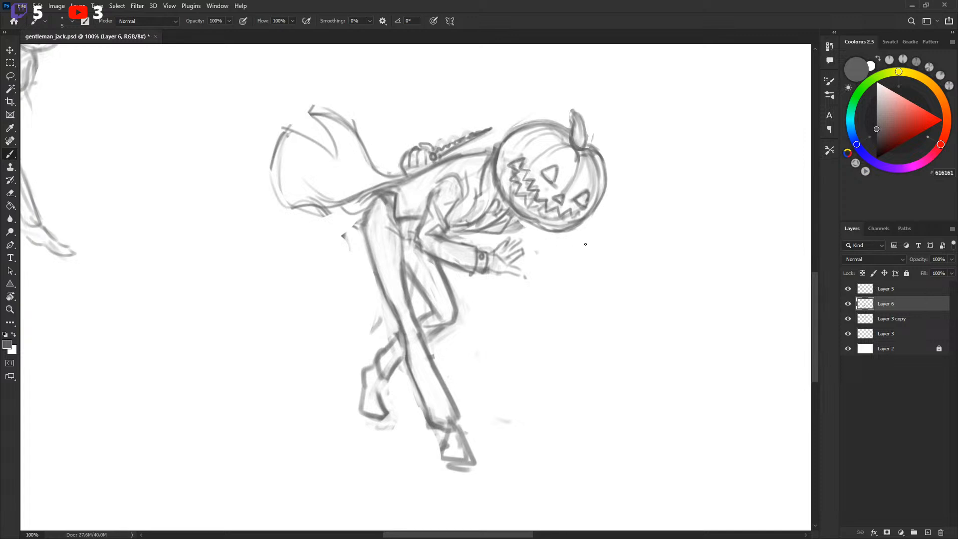
left_click(952, 278)
left_click_drag(948, 285, 932, 289)
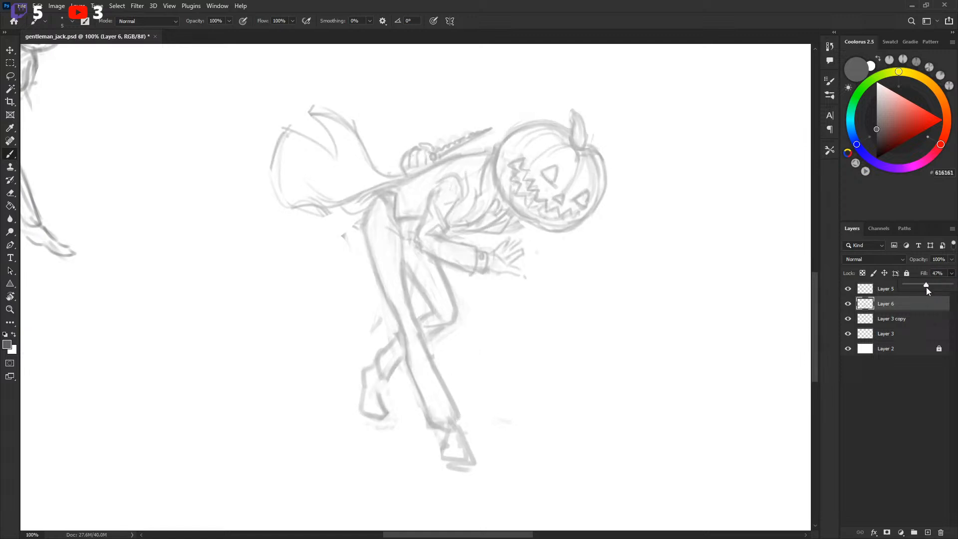
Add a new layer above Layer 6 for the cleaner line work and reduce the brush size.
left_click(927, 532)
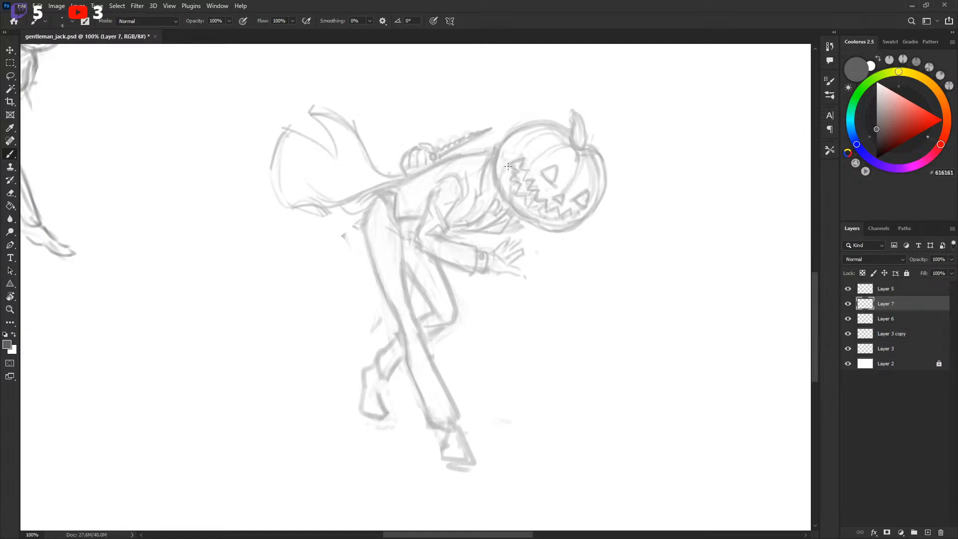
key("bracketleft")
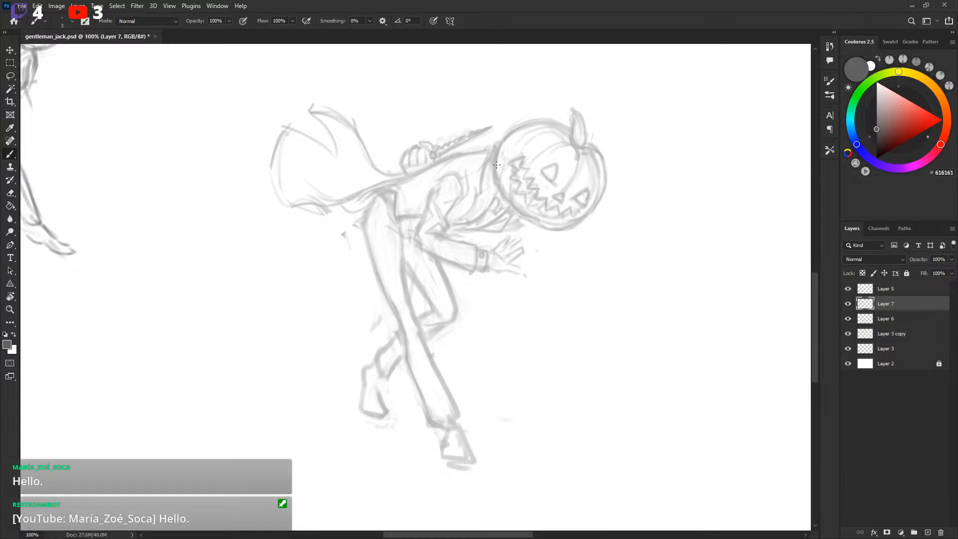
left_click(848, 304)
left_click(848, 303)
Try rotating the pumpkin head on Layer 6 clockwise by about 21 degrees.
left_click(883, 319)
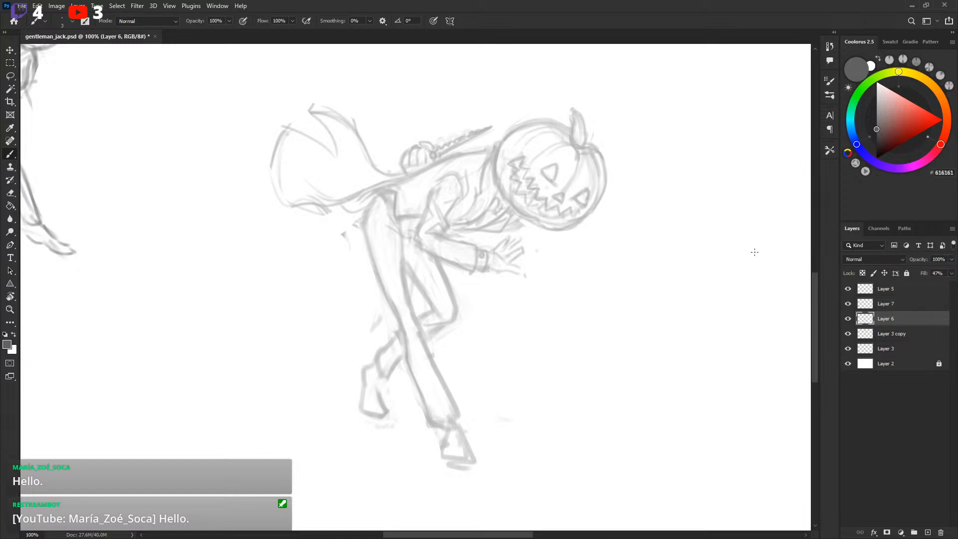
key("l")
mouse_move(501, 140)
left_mouse_down()
mouse_move(496, 199)
mouse_move(624, 228)
mouse_move(504, 122)
mouse_move(501, 139)
left_mouse_up()
key("ctrl+t")
left_click_drag(688, 158, 678, 202)
left_click_drag(598, 197, 600, 201)
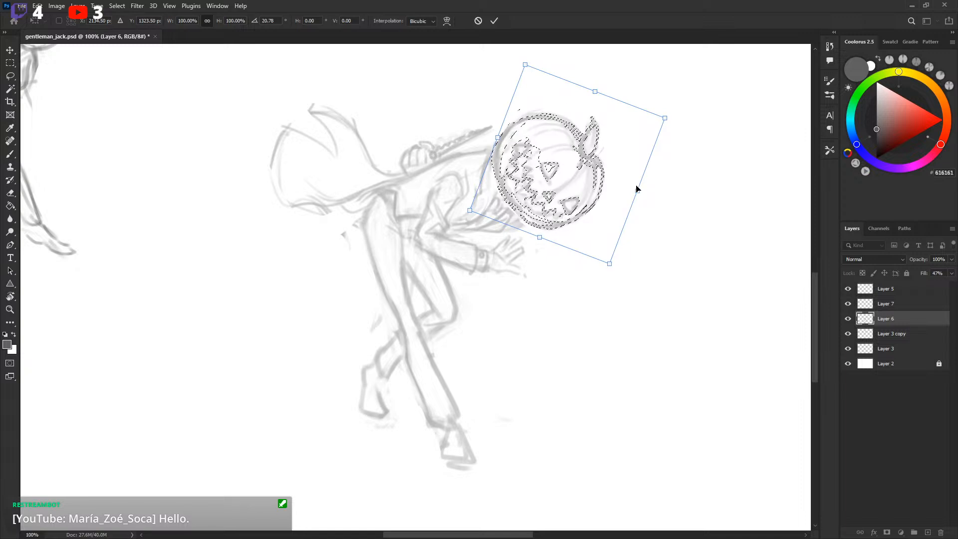
key("Return")
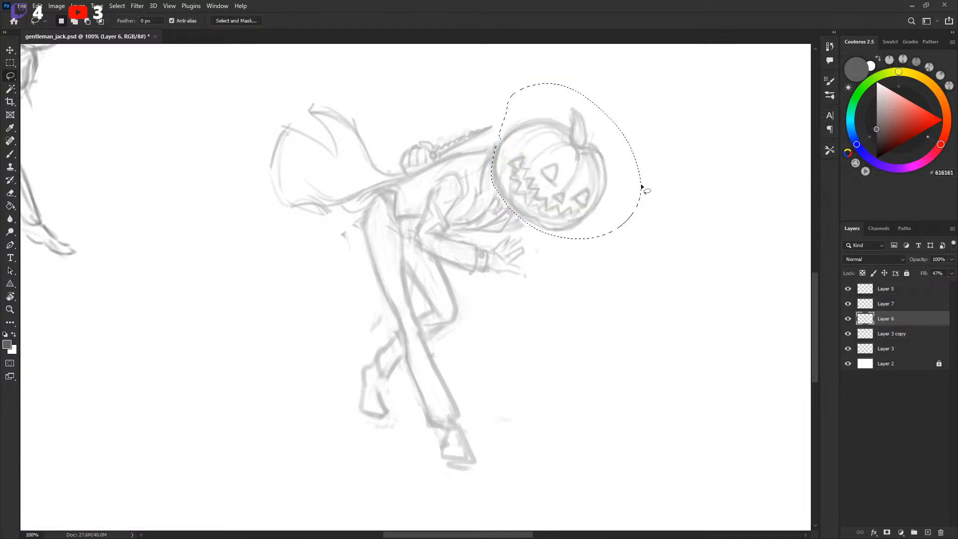
key("ctrl+d")
Try a gentler clockwise rotation of about 9 degrees on the pumpkin head on Layer 6.
mouse_move(506, 205)
left_mouse_down()
mouse_move(652, 165)
mouse_move(524, 93)
left_mouse_up()
key("ctrl+t")
left_click_drag(683, 157, 681, 181)
left_click_drag(622, 203, 621, 208)
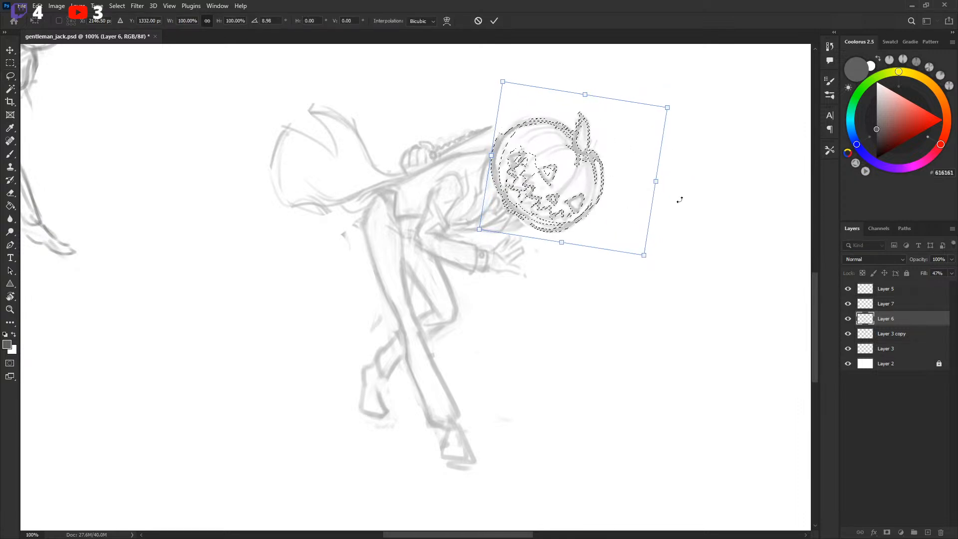
key("Return")
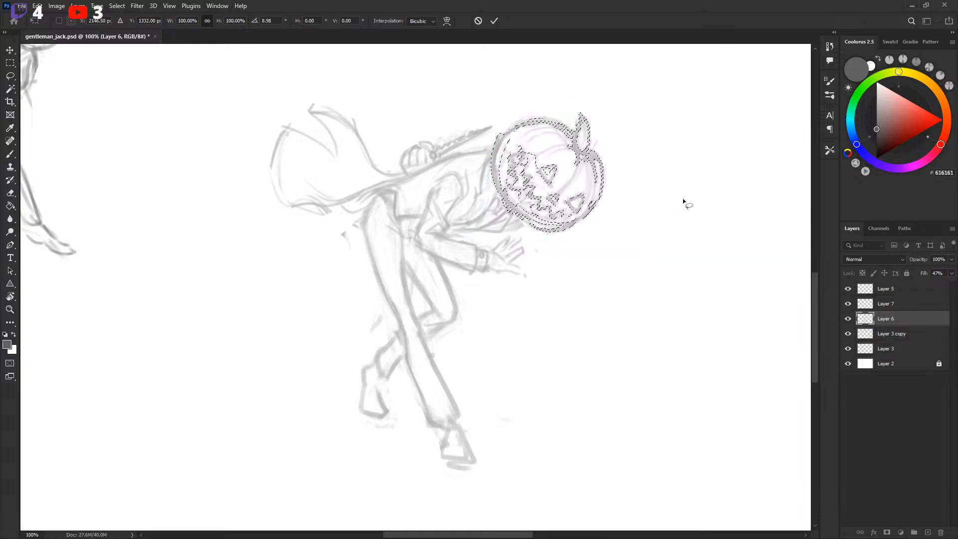
key("ctrl+d")
key("b")
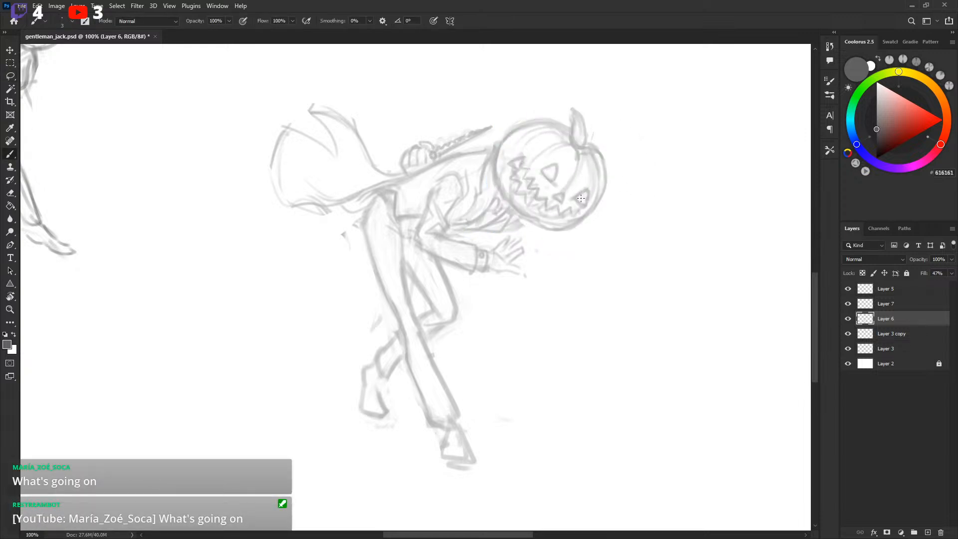
Make Layer 7 the active layer for drawing over the faded bowing figure.
scroll(581, 198, "up", 2)
scroll(581, 198, "right", 2)
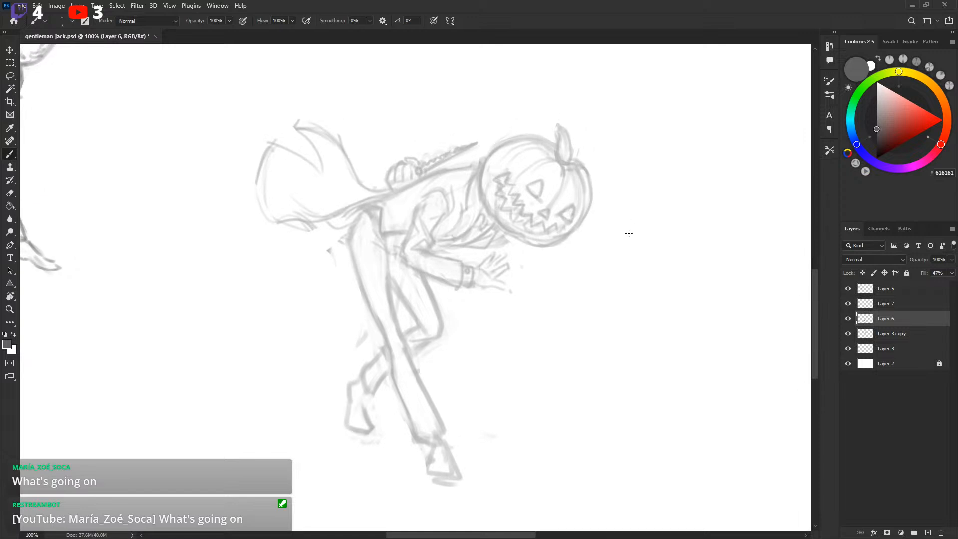
scroll(616, 219, "down", 1)
scroll(617, 219, "right", 1)
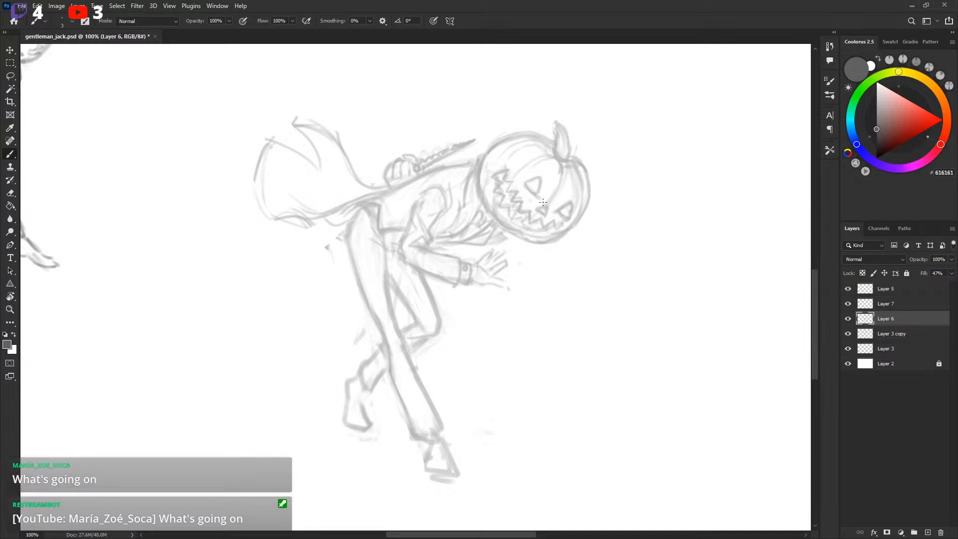
scroll(565, 260, "up", 1)
scroll(565, 260, "right", 1)
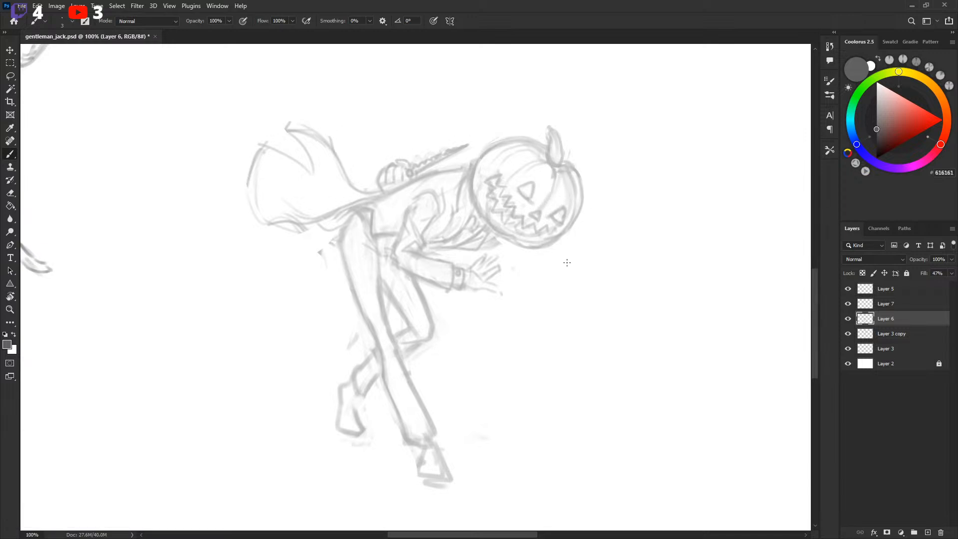
scroll(632, 229, "right", 1)
scroll(633, 229, "down", 1)
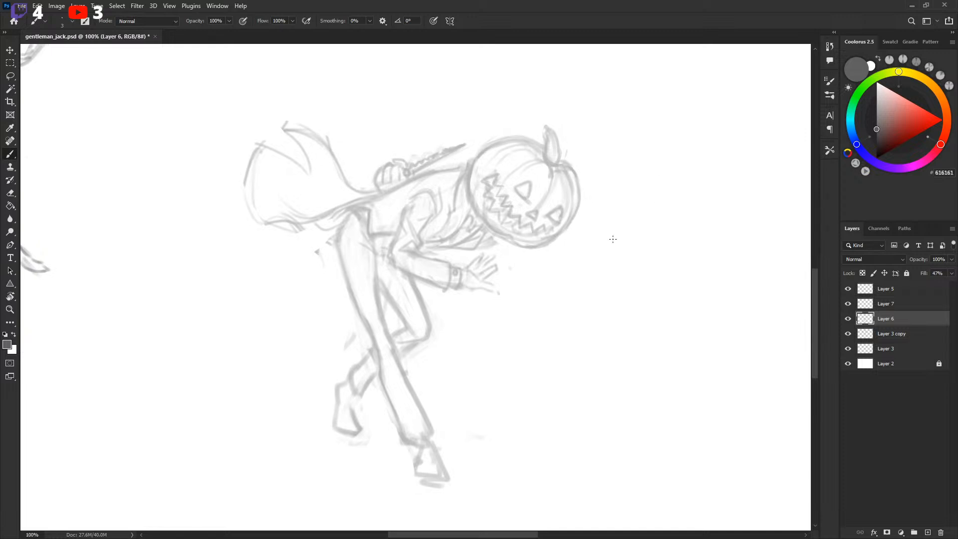
scroll(613, 246, "right", 1)
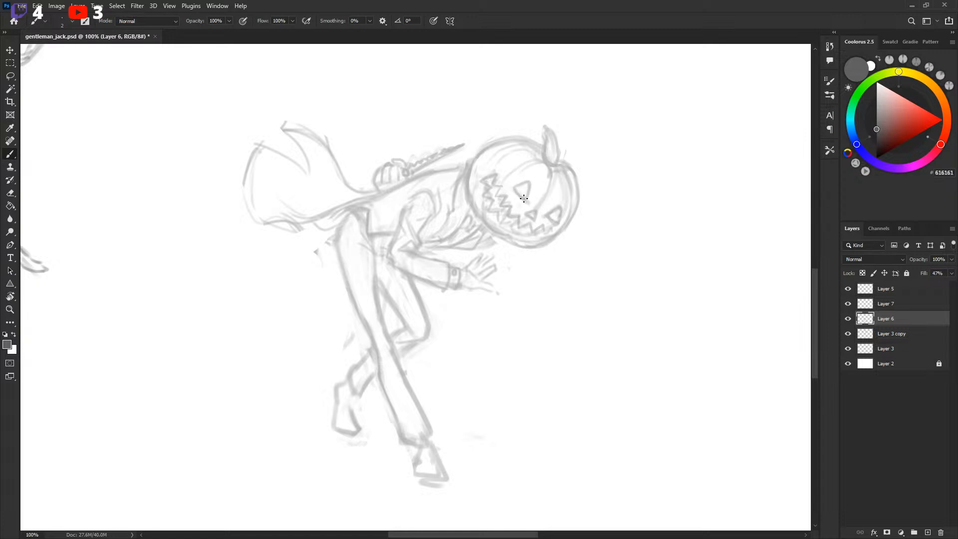
left_click(851, 305)
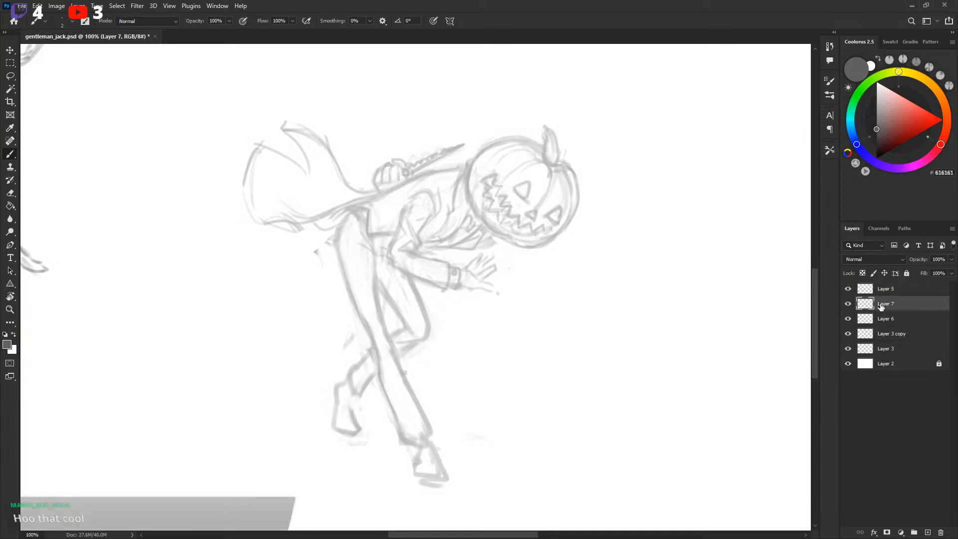
left_click(848, 304)
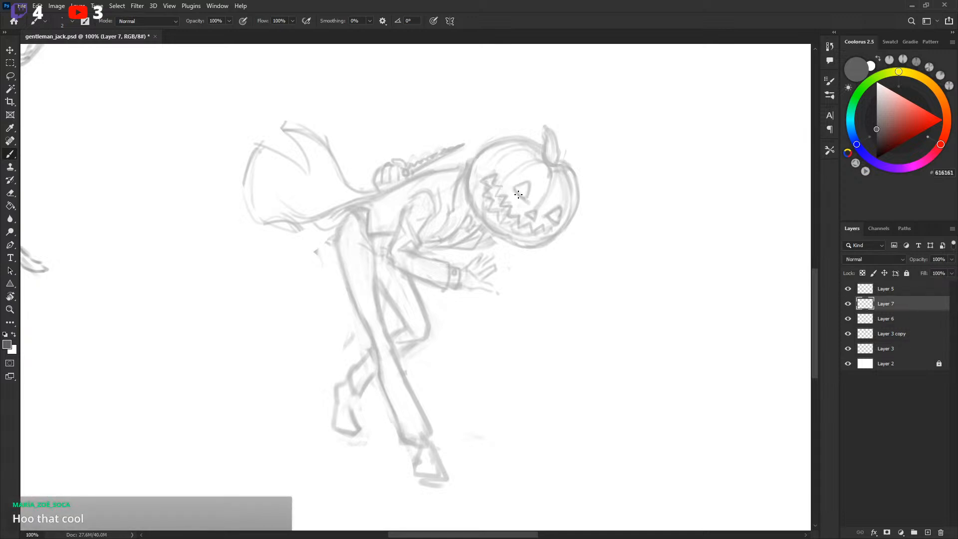
Outline the pumpkin's two triangular eyes over the faded sketch on Layer 7.
left_click_drag(515, 192, 561, 213)
mouse_move(518, 184)
left_mouse_down()
mouse_move(524, 200)
mouse_move(563, 199)
mouse_move(564, 214)
mouse_move(561, 205)
left_mouse_up()
key("ctrl+z")
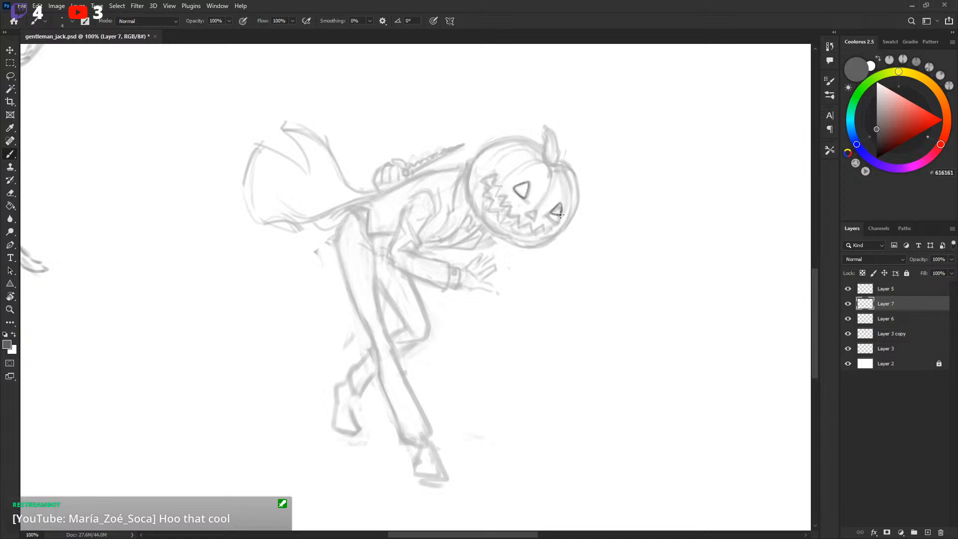
key("x")
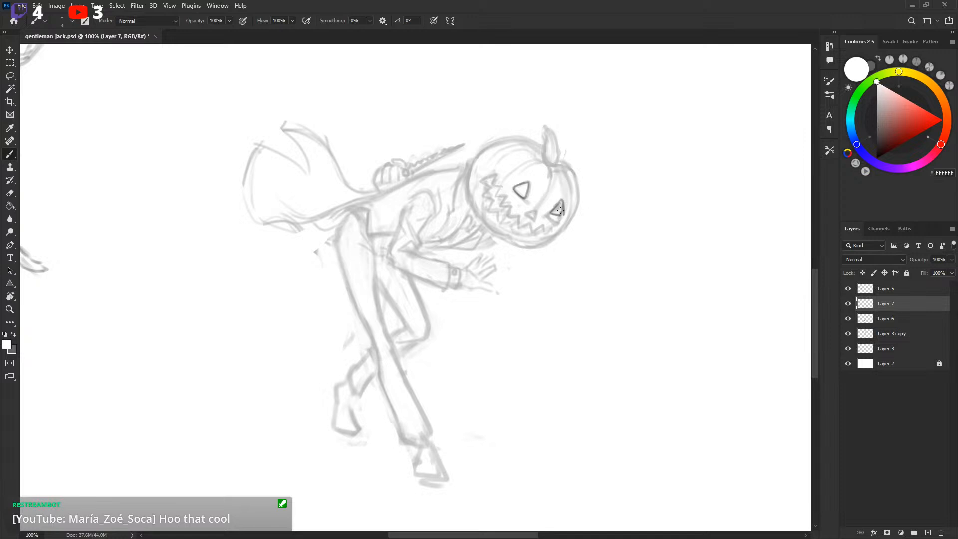
key("x")
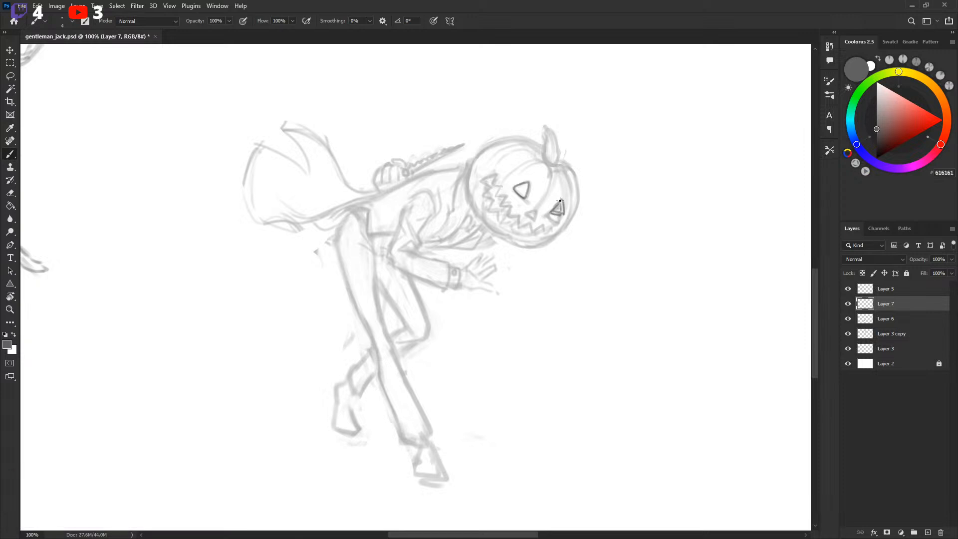
Shade inside both triangular eyes in grey and clean up the far eye with white.
left_click_drag(517, 188, 524, 189)
key("x")
left_click_drag(553, 213, 561, 209)
key("x")
mouse_move(562, 242)
left_mouse_down()
mouse_move(559, 230)
mouse_move(576, 233)
left_mouse_up()
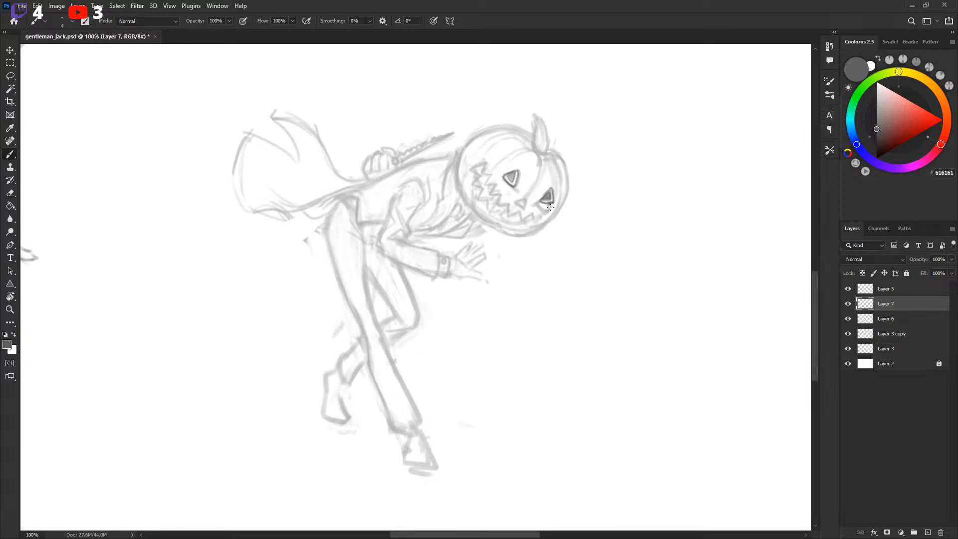
Lasso the newly drawn eyes on Layer 7 and delete them.
key("l")
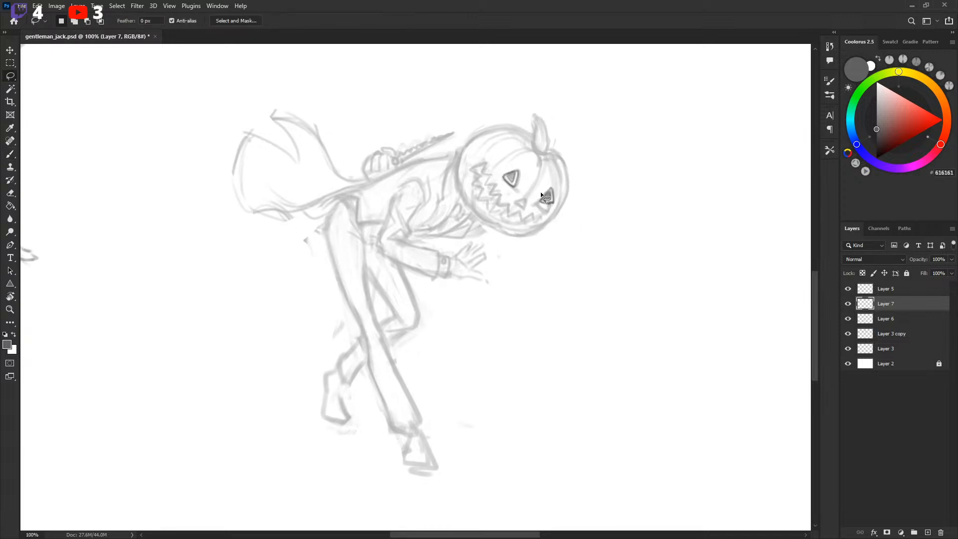
left_click_drag(557, 201, 532, 177)
key("Delete")
key("ctrl+d")
key("b")
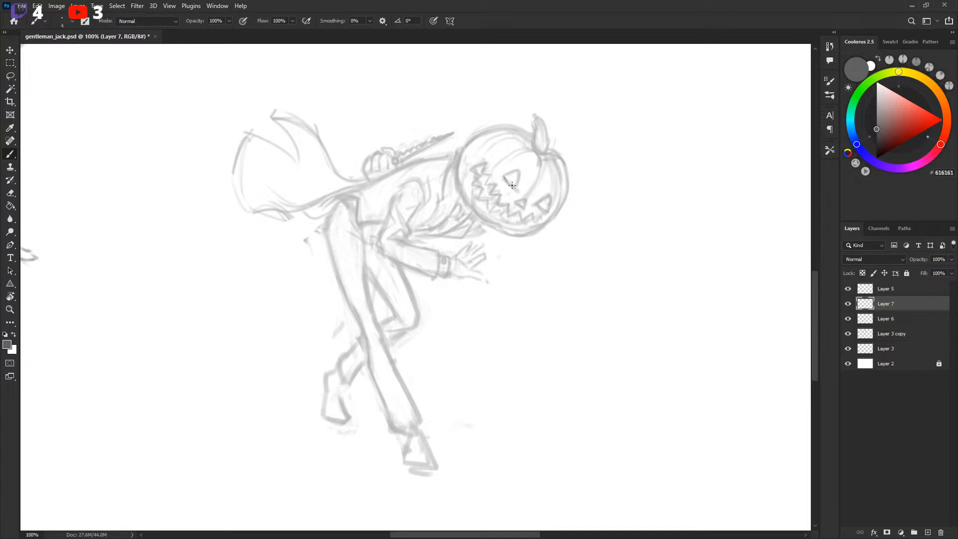
Try redrawing the pumpkin's larger triangular eye, and delete it from Layer 7.
mouse_move(502, 177)
left_mouse_down()
mouse_move(515, 170)
mouse_move(519, 187)
left_mouse_up()
key("l")
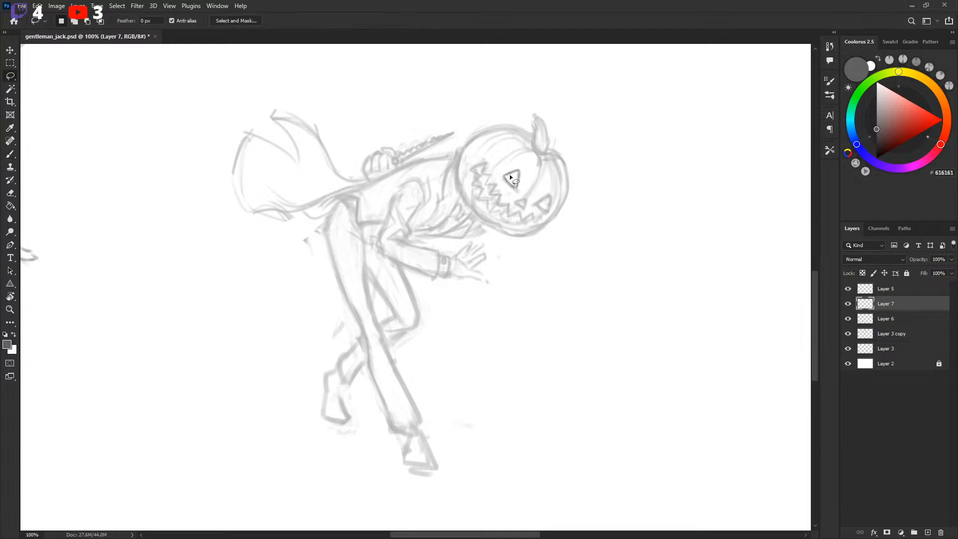
key("Delete")
key("ctrl+d")
key("b")
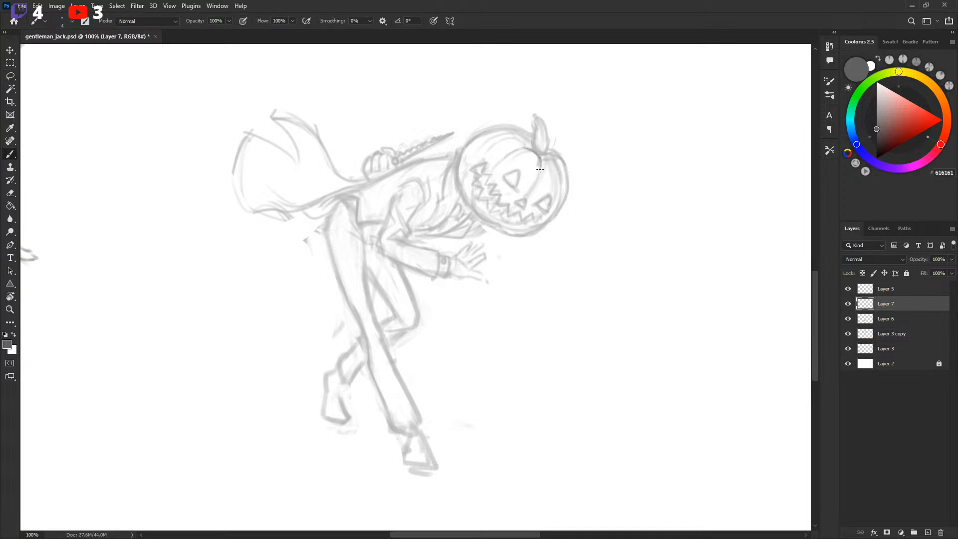
Draw the curved rib from the stem and the pumpkin's lower outline beside the collar on Layer 7.
left_click_drag(540, 169, 535, 186)
mouse_move(456, 173)
left_mouse_down()
mouse_move(467, 204)
mouse_move(491, 227)
left_mouse_up()
left_click(847, 318, "alt")
left_click(847, 319, "alt")
Lower the fill of Layer 6 to 27%.
left_click(887, 318)
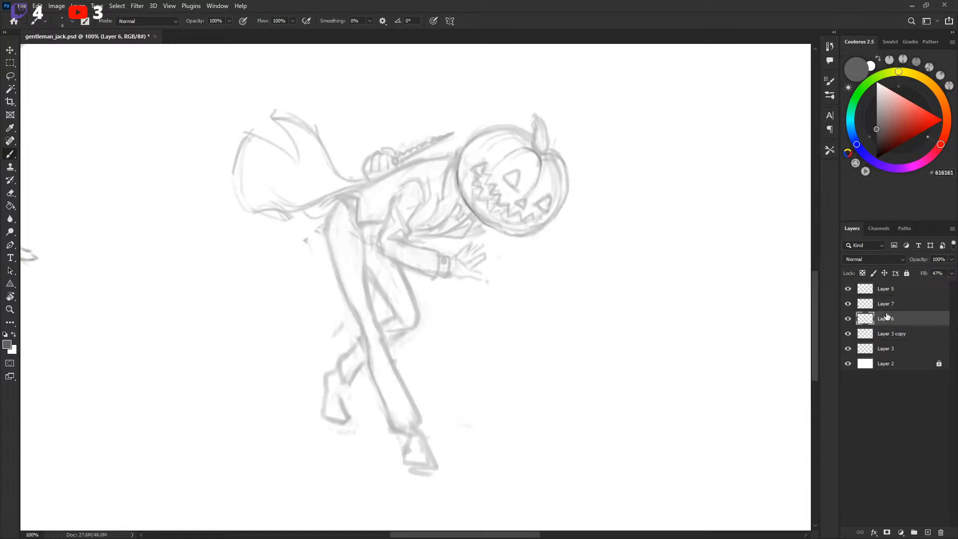
left_click(938, 273)
type("47")
left_click_drag(921, 289, 918, 289)
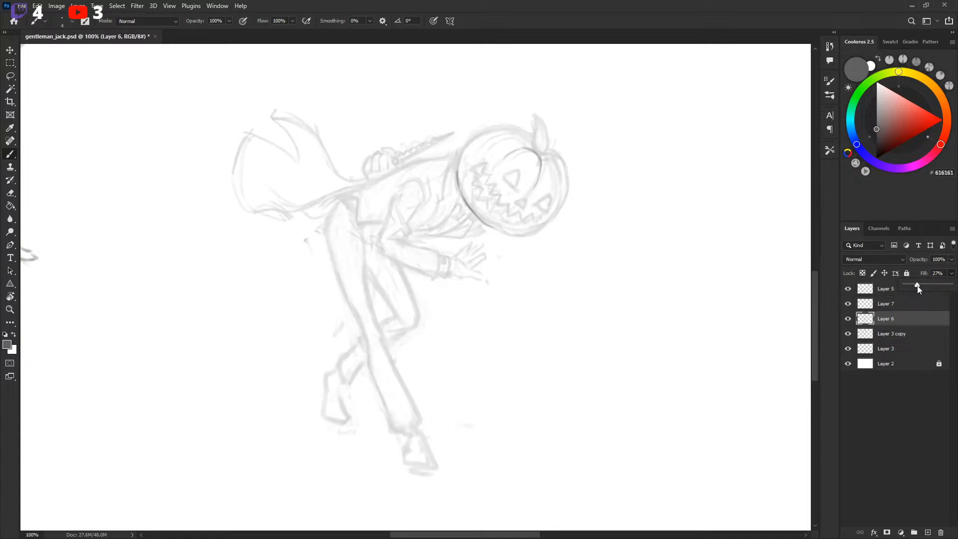
On Layer 7, darken the brush colour to #4F4F4F and strengthen the pumpkin's outline along the collar side and crown.
left_click(898, 303)
mouse_move(455, 173)
left_mouse_down()
mouse_move(476, 218)
mouse_move(462, 189)
left_mouse_up()
left_click(876, 135)
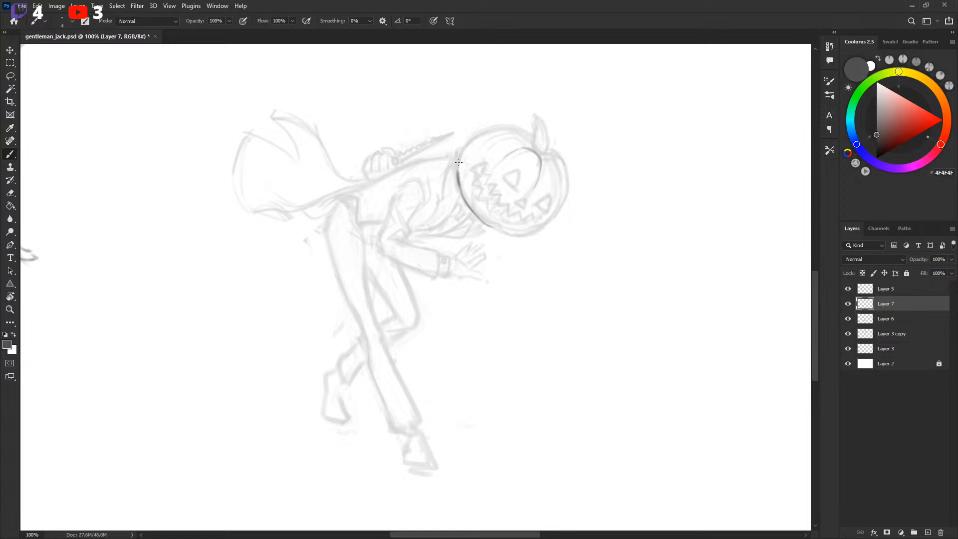
mouse_move(455, 154)
left_mouse_down()
mouse_move(470, 141)
mouse_move(465, 154)
mouse_move(516, 128)
left_mouse_up()
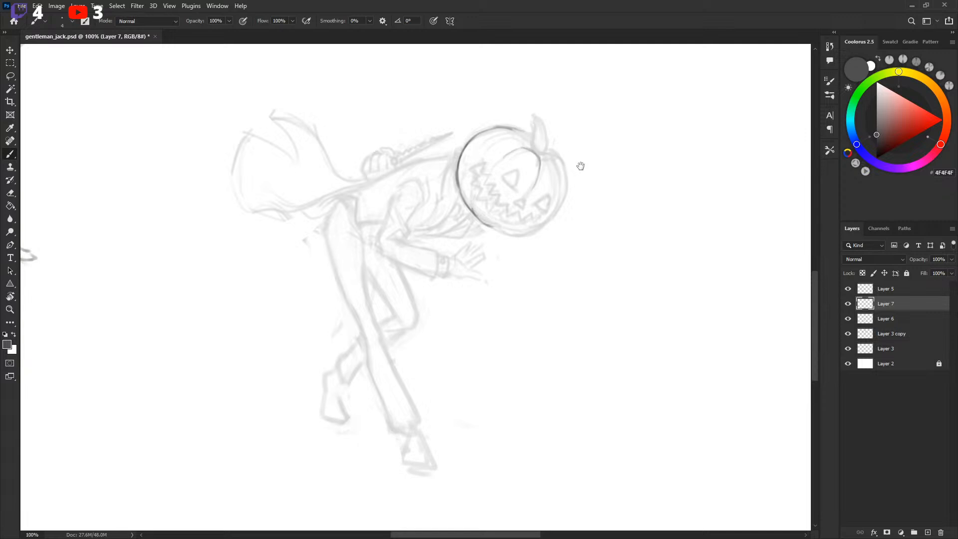
Draw the pumpkin's stem, the curved ribs over its crown and a short rib beside the grin.
left_click_drag(577, 163, 568, 175)
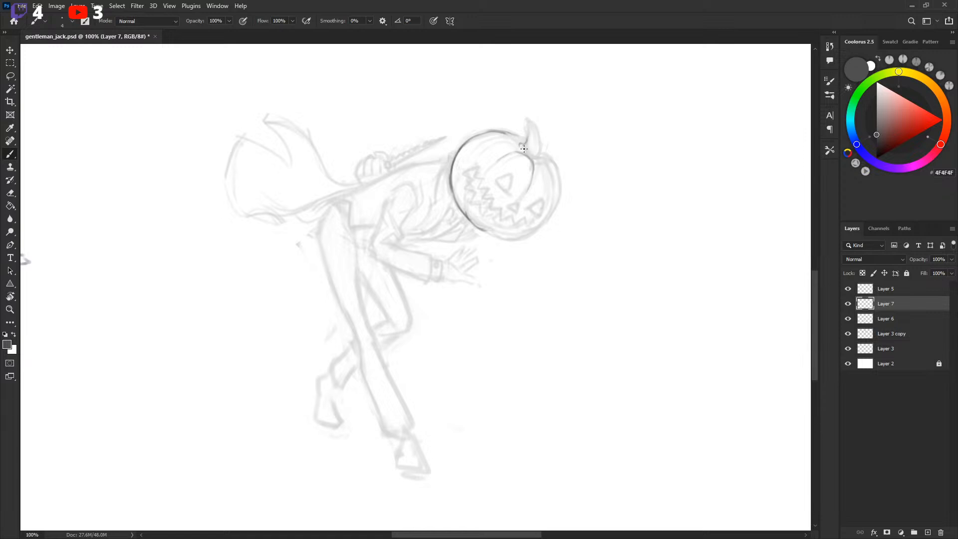
mouse_move(530, 139)
left_mouse_down()
mouse_move(533, 159)
mouse_move(524, 150)
mouse_move(540, 158)
mouse_move(525, 130)
mouse_move(532, 125)
mouse_move(543, 148)
mouse_move(514, 136)
mouse_move(524, 141)
left_mouse_up()
left_click_drag(469, 151, 512, 143)
left_click_drag(465, 210, 466, 201)
Draw the pumpkin's chin and far-side outline, completing the contour up to the stem.
left_click_drag(484, 230, 531, 233)
left_click_drag(554, 160, 555, 187)
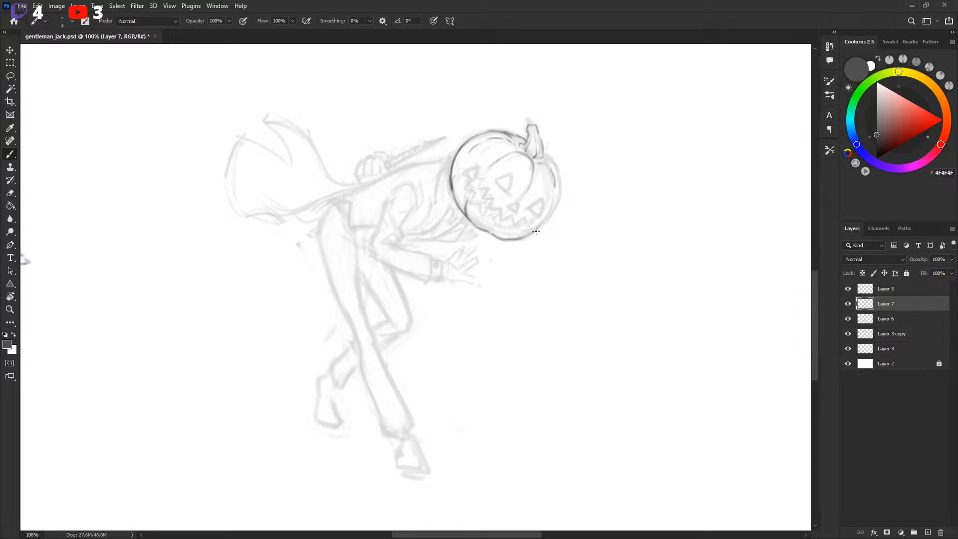
left_click_drag(533, 232, 555, 210)
key("x")
key("x")
key("x")
key("x")
mouse_move(549, 158)
left_mouse_down()
mouse_move(559, 178)
mouse_move(550, 218)
left_mouse_up()
left_click(847, 319)
left_click(848, 320)
Try drawing the larger eye with a wavy line rising above it, and undo the strokes.
mouse_move(499, 184)
left_mouse_down()
mouse_move(492, 152)
mouse_move(505, 188)
left_mouse_up()
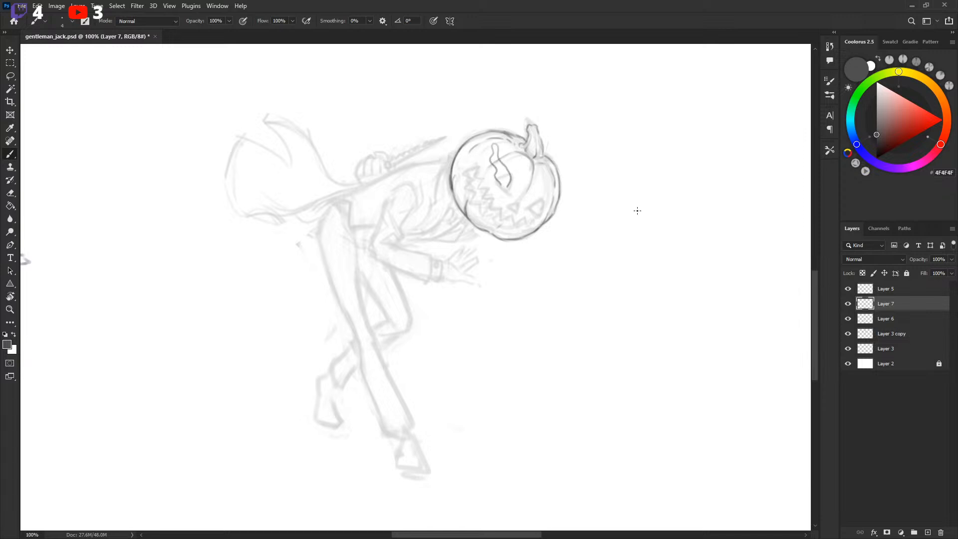
key("ctrl+z")
mouse_move(496, 182)
left_mouse_down()
mouse_move(495, 103)
mouse_move(496, 155)
mouse_move(509, 175)
mouse_move(530, 156)
mouse_move(492, 167)
mouse_move(490, 148)
mouse_move(508, 184)
mouse_move(494, 149)
mouse_move(510, 189)
left_mouse_up()
key("ctrl+z")
key("ctrl+z")
key("ctrl+z")
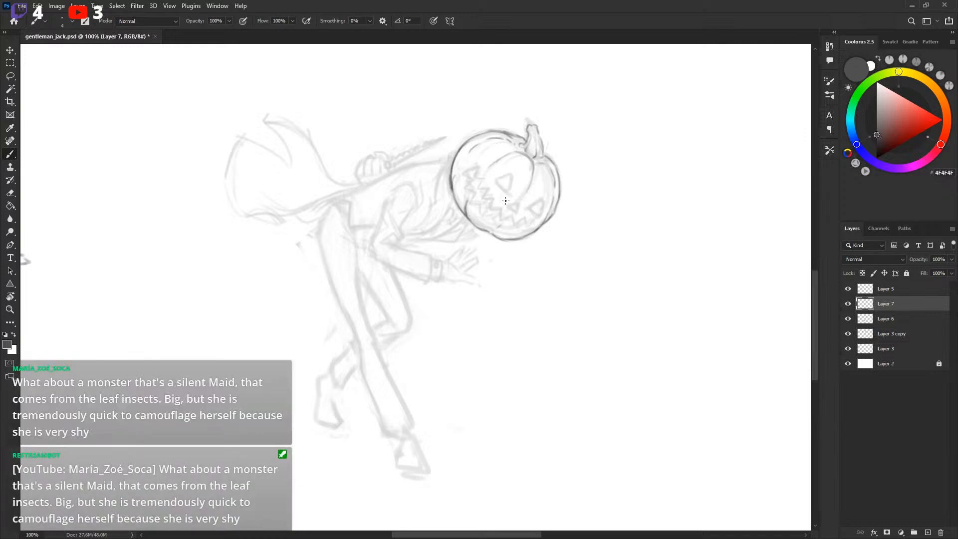
Save the document and refine the lines where the pumpkin's crown meets the stem, alternating between #4F4F4F and white.
key("ctrl+s")
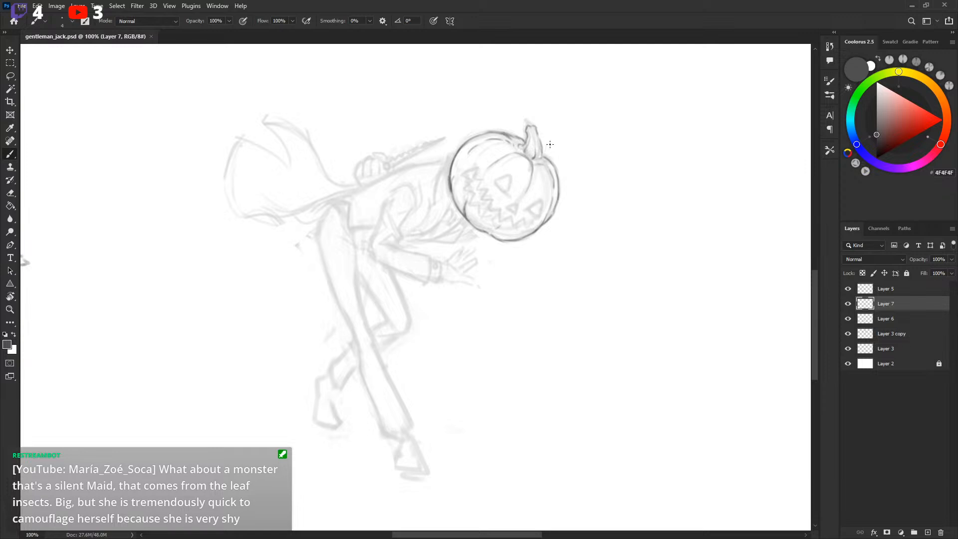
left_click(523, 141)
key("x")
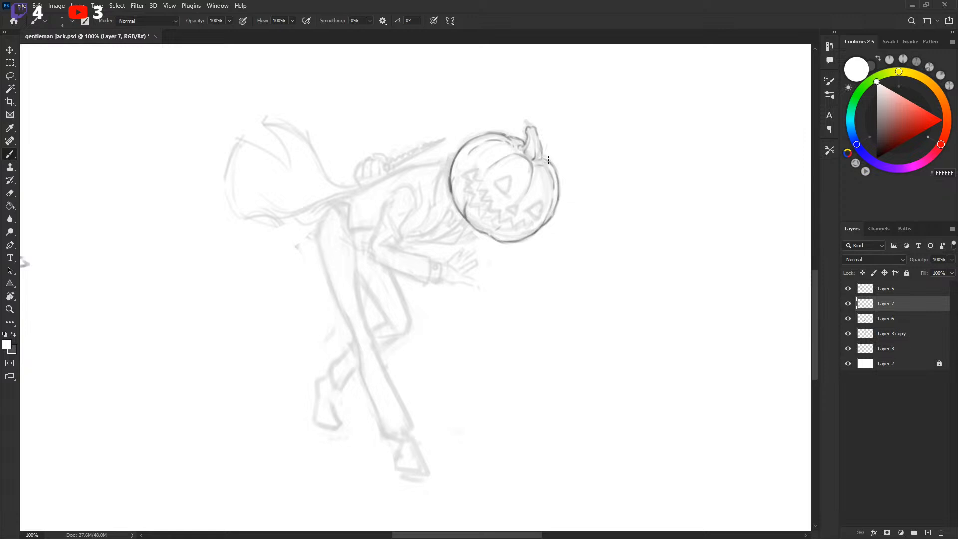
key("x")
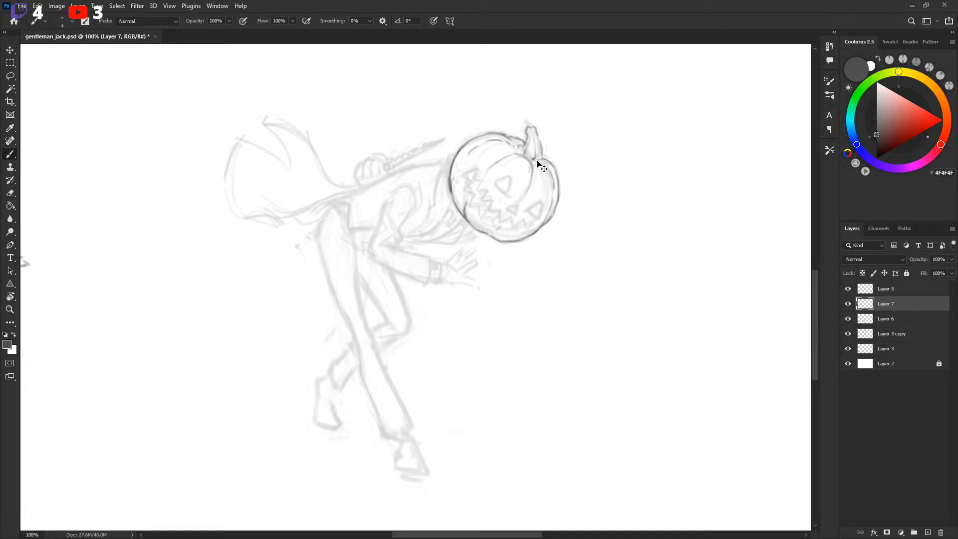
key("x")
key("x")
key("x")
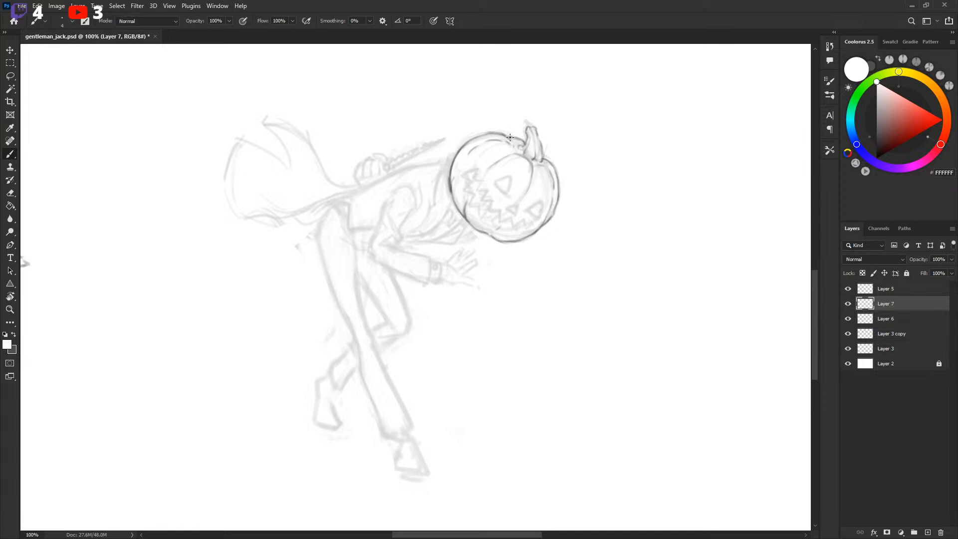
key("x")
key("x")
key("x")
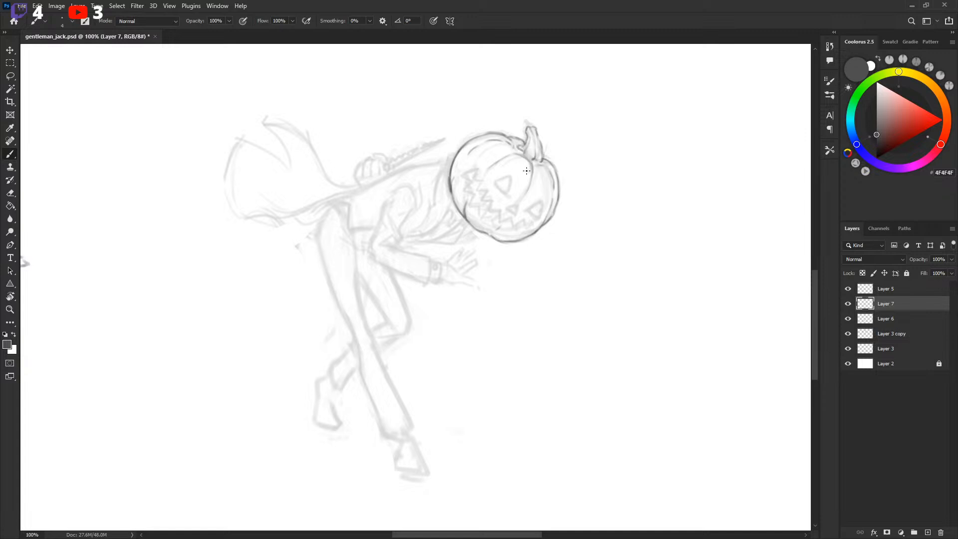
Touch up the pumpkin's far-side and chin outline on Layer 7 with #4F4F4F and white strokes.
left_click_drag(549, 176, 558, 189)
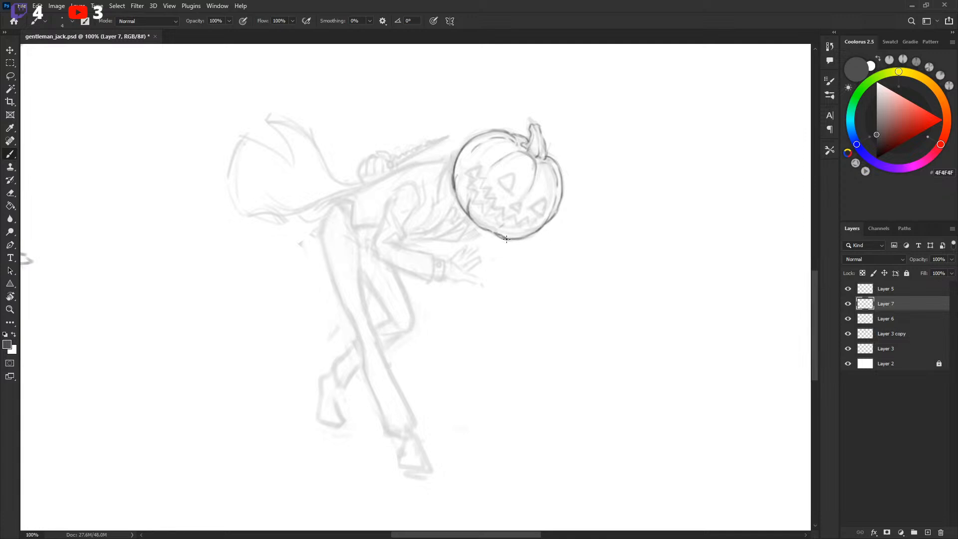
key("x")
key("x")
key("x")
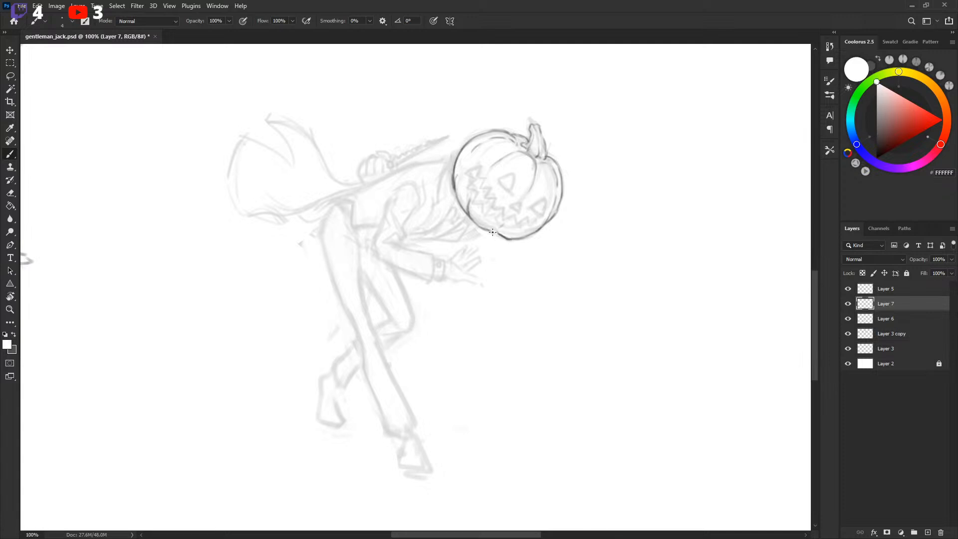
key("x")
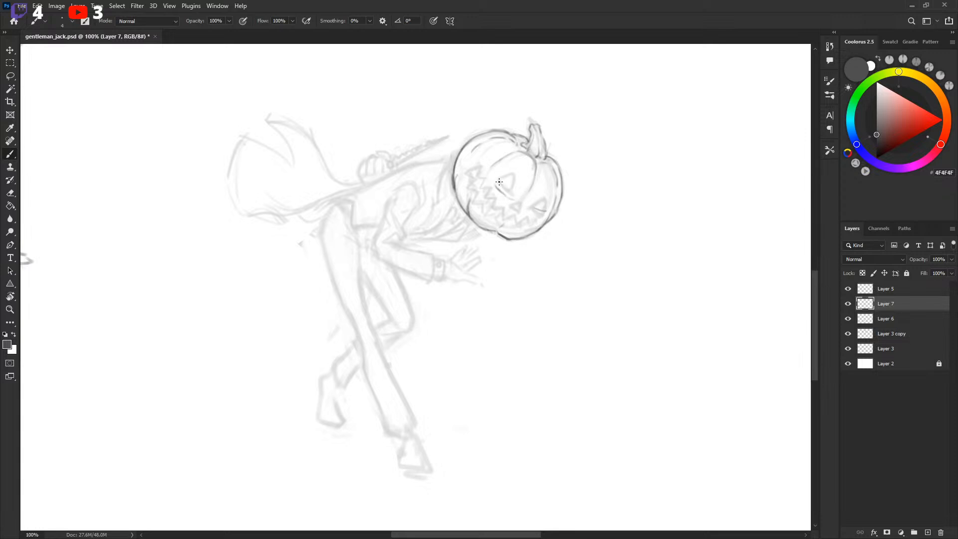
Draw the pumpkin's triangular eyes and nose, and the upper and lower lines of its wide curved grin.
mouse_move(499, 181)
left_mouse_down()
mouse_move(512, 188)
mouse_move(501, 195)
mouse_move(494, 186)
mouse_move(512, 185)
mouse_move(504, 194)
mouse_move(549, 213)
mouse_move(541, 203)
left_mouse_up()
mouse_move(516, 203)
left_mouse_down()
mouse_move(524, 210)
mouse_move(478, 177)
mouse_move(485, 190)
left_mouse_up()
mouse_move(527, 219)
left_mouse_down()
mouse_move(541, 218)
mouse_move(525, 219)
left_mouse_up()
key("x")
key("x")
left_click_drag(538, 221, 545, 217)
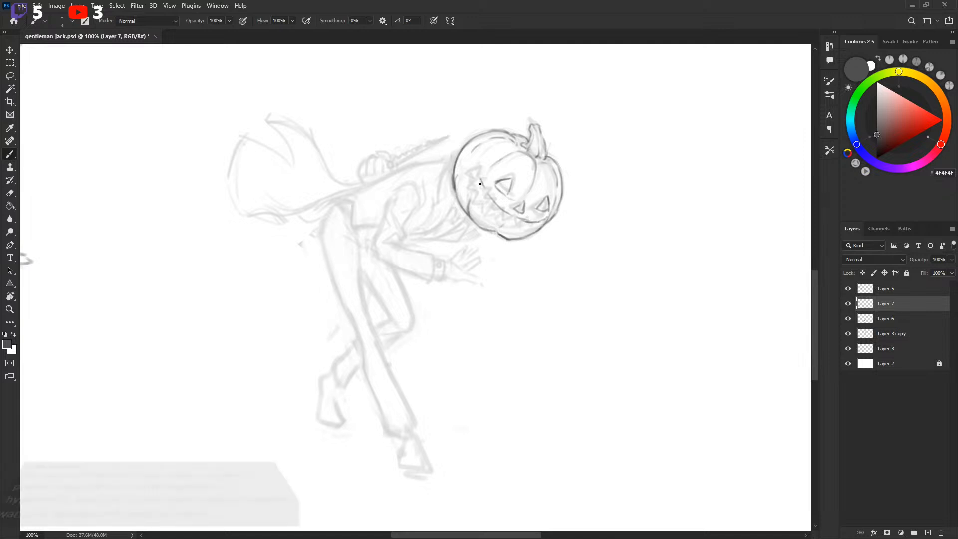
mouse_move(480, 182)
left_mouse_down()
mouse_move(480, 209)
mouse_move(519, 233)
left_mouse_up()
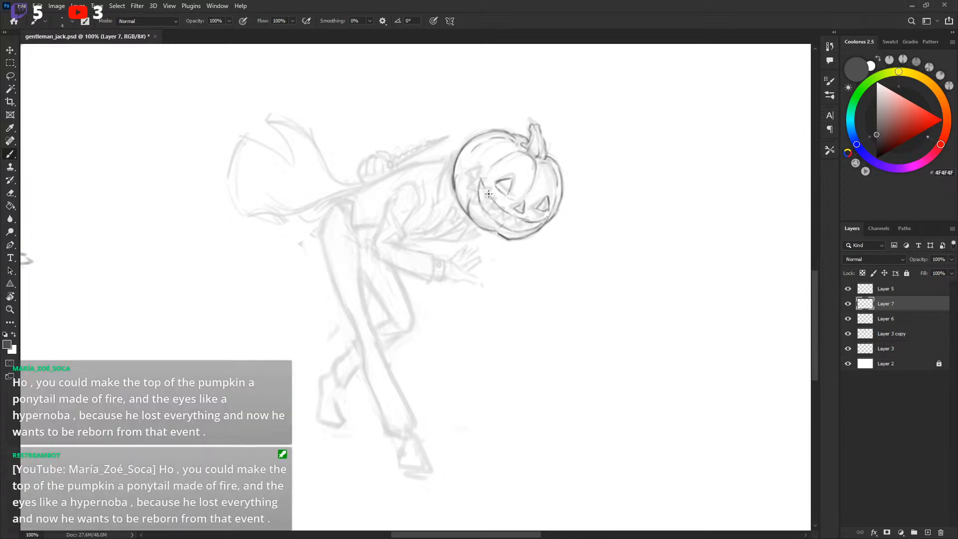
mouse_move(487, 198)
left_mouse_down()
mouse_move(498, 214)
mouse_move(539, 229)
left_mouse_up()
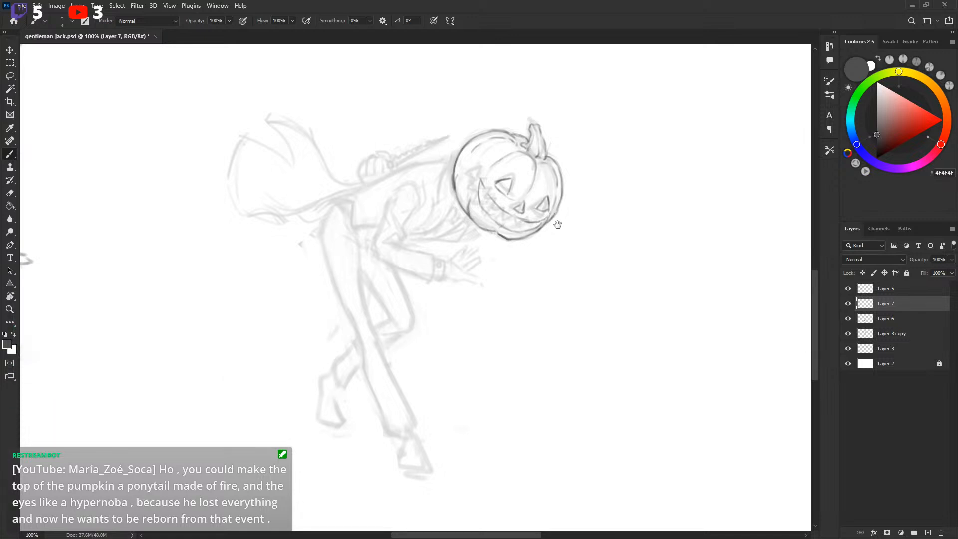
Try a small smoke curl rising above the pumpkin's stem and flip it horizontally.
left_click_drag(558, 224, 535, 248)
mouse_move(502, 143)
left_mouse_down()
mouse_move(496, 113)
mouse_move(506, 132)
left_mouse_up()
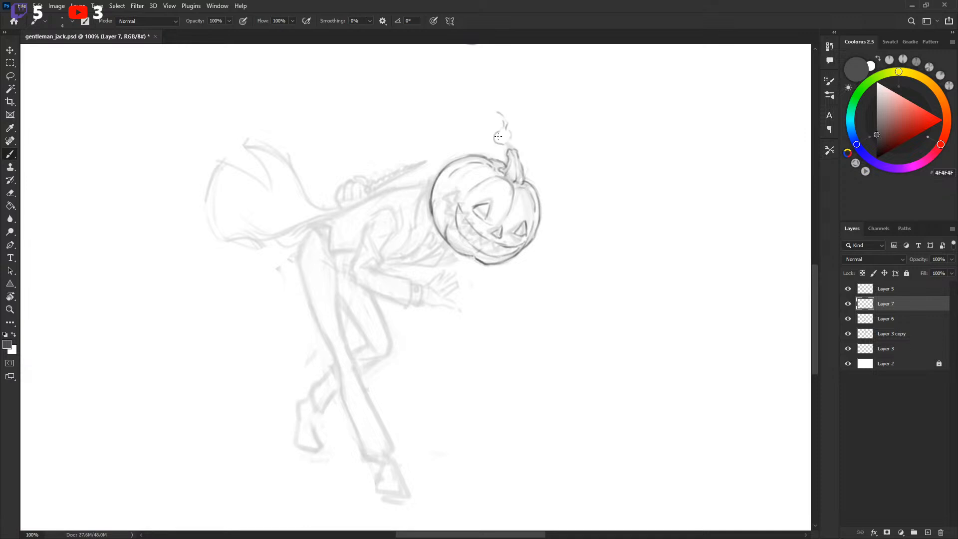
key("l")
key("ctrl+t")
mouse_move(509, 103)
left_mouse_down()
mouse_move(482, 107)
mouse_move(521, 123)
left_mouse_up()
right_click(501, 130)
left_click(539, 329)
key("Return")
key("b")
key("x")
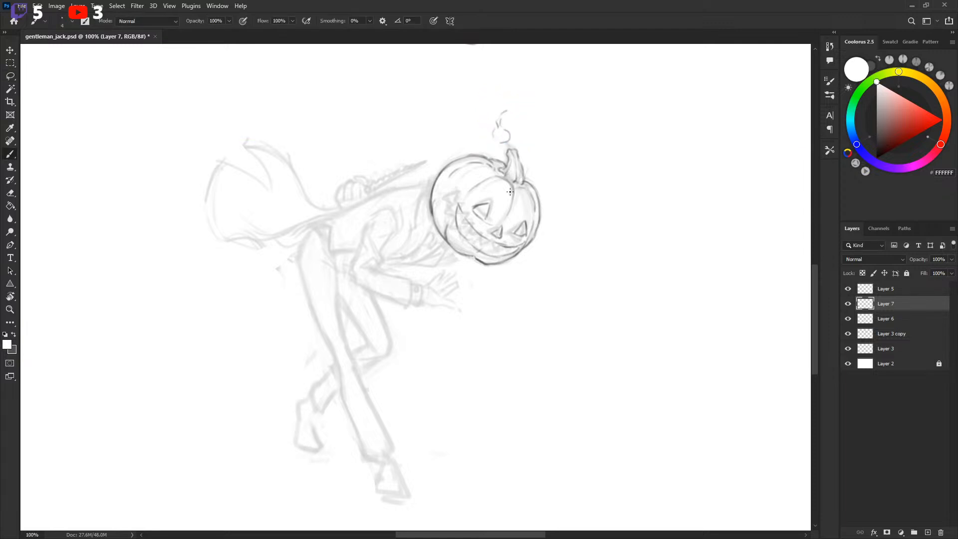
key("x")
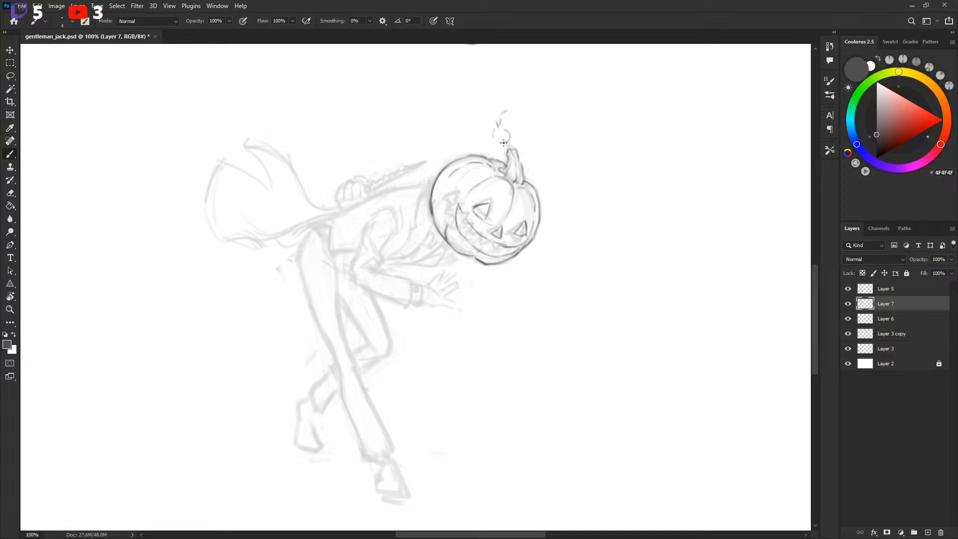
Lasso the small smoke curl above the stem on Layer 7, delete it and clear the selection.
key("l")
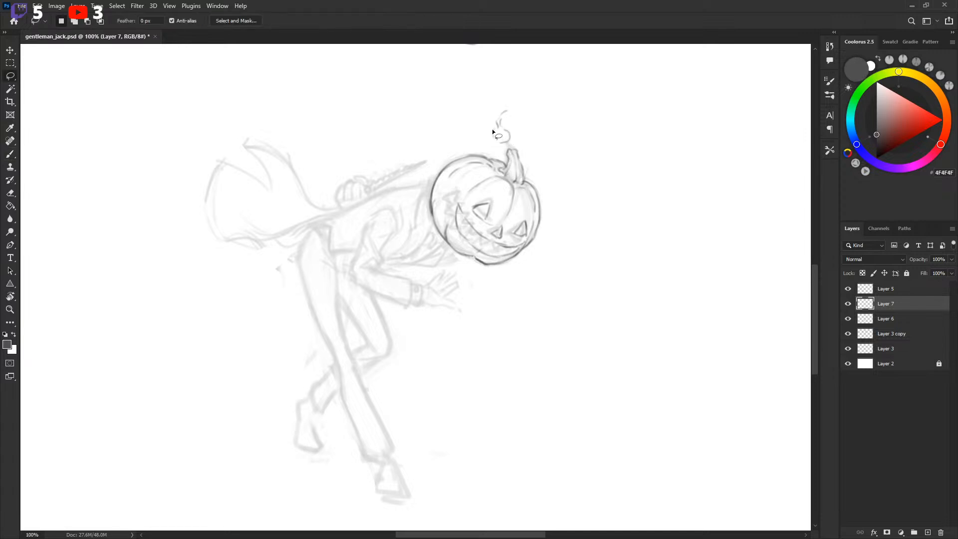
mouse_move(492, 129)
left_mouse_down()
mouse_move(482, 114)
mouse_move(490, 145)
left_mouse_up()
left_click(848, 303)
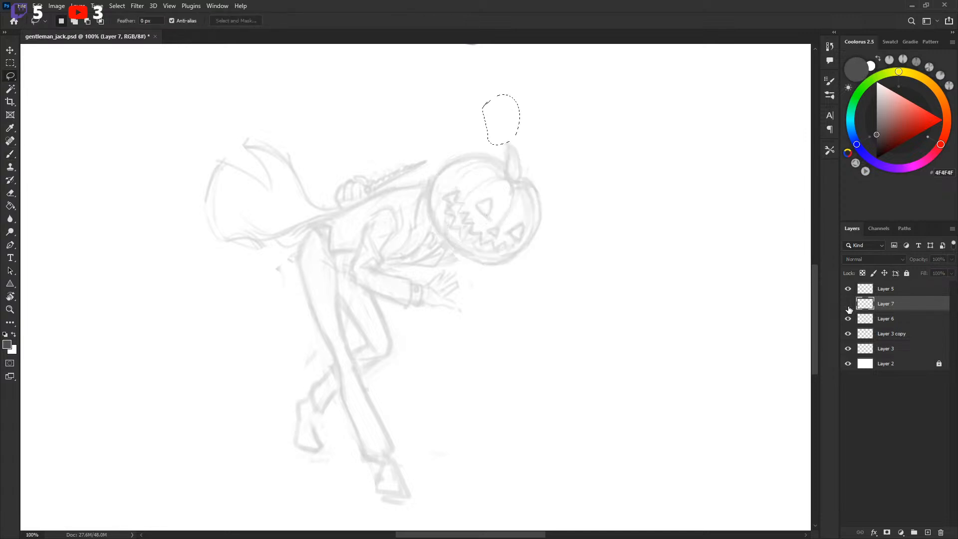
left_click(848, 303)
key("Delete")
key("ctrl+d")
Draw a larger curling wisp of smoke rising from the tip of the pumpkin's stem.
key("b")
mouse_move(507, 146)
left_mouse_down()
mouse_move(478, 134)
mouse_move(496, 145)
mouse_move(477, 119)
mouse_move(487, 122)
mouse_move(487, 89)
mouse_move(513, 70)
mouse_move(517, 87)
left_mouse_up()
key("ctrl+z")
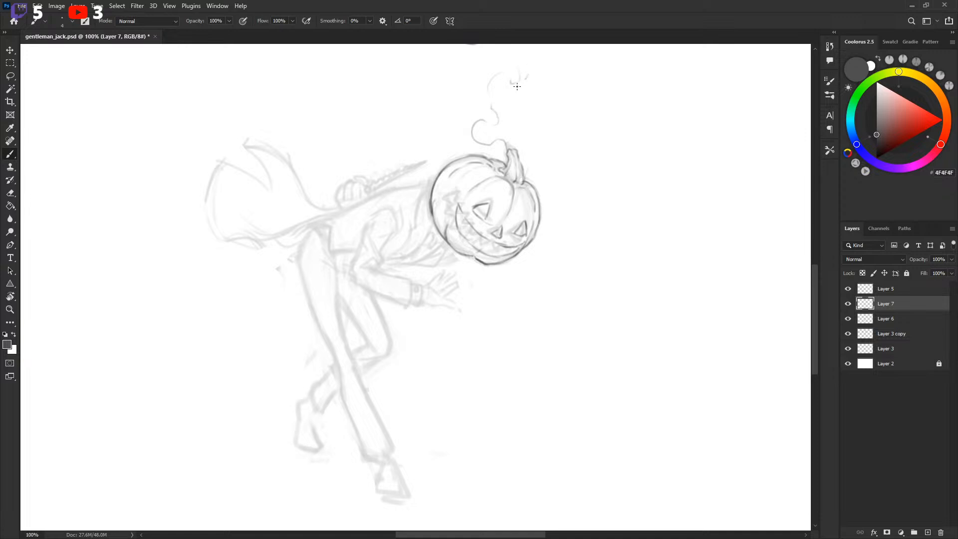
mouse_move(505, 124)
left_mouse_down()
mouse_move(494, 133)
mouse_move(514, 130)
mouse_move(511, 149)
mouse_move(514, 132)
left_mouse_up()
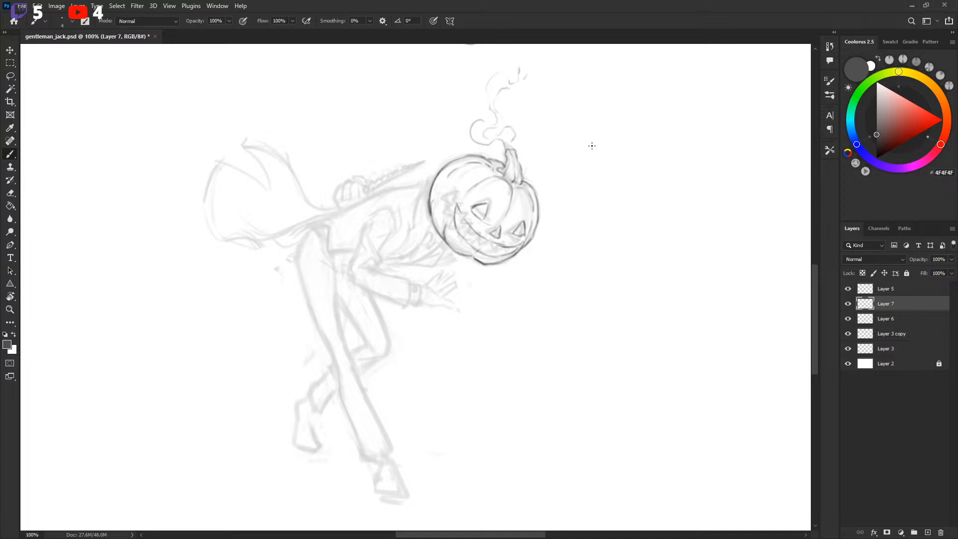
scroll(606, 209, "up", 1)
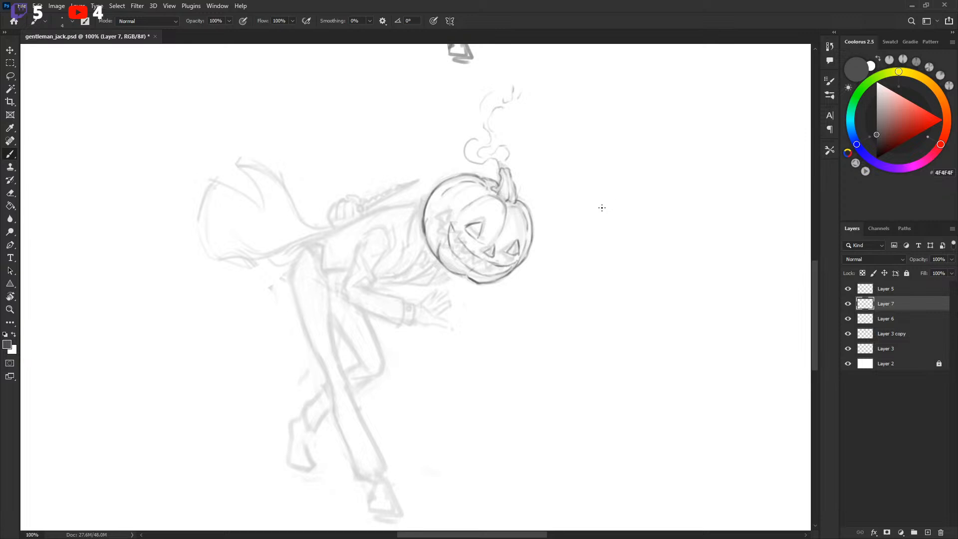
left_click_drag(592, 220, 593, 217)
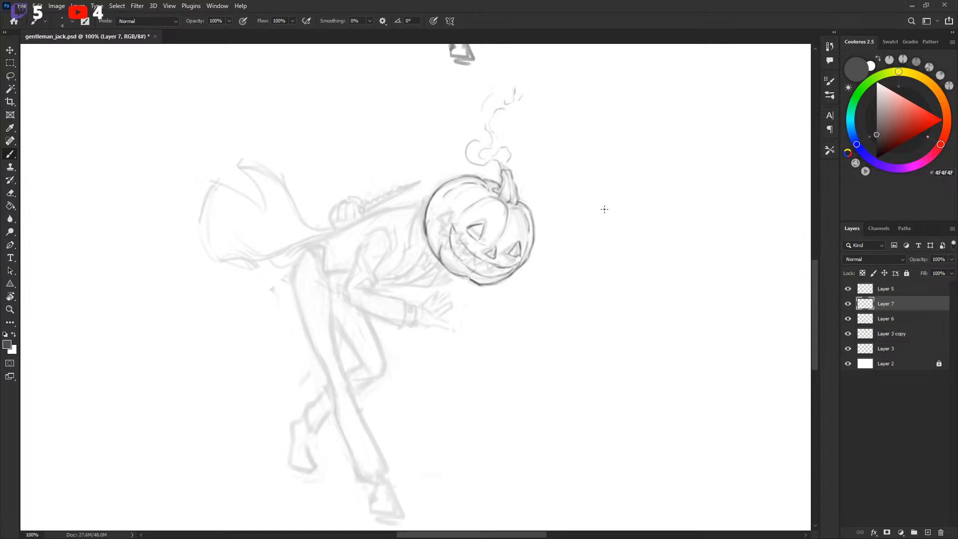
left_click_drag(603, 211, 597, 232)
left_click_drag(484, 169, 482, 160)
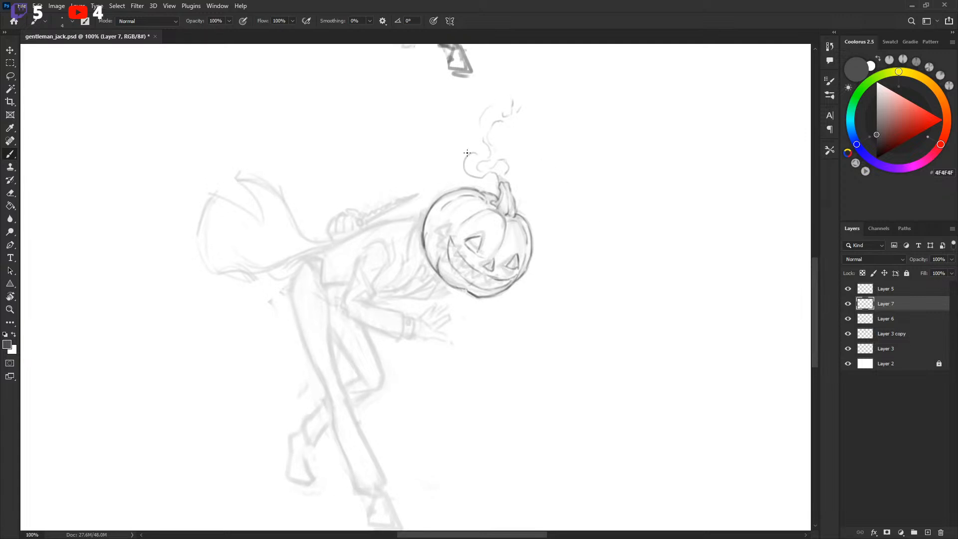
left_click_drag(585, 223, 582, 221)
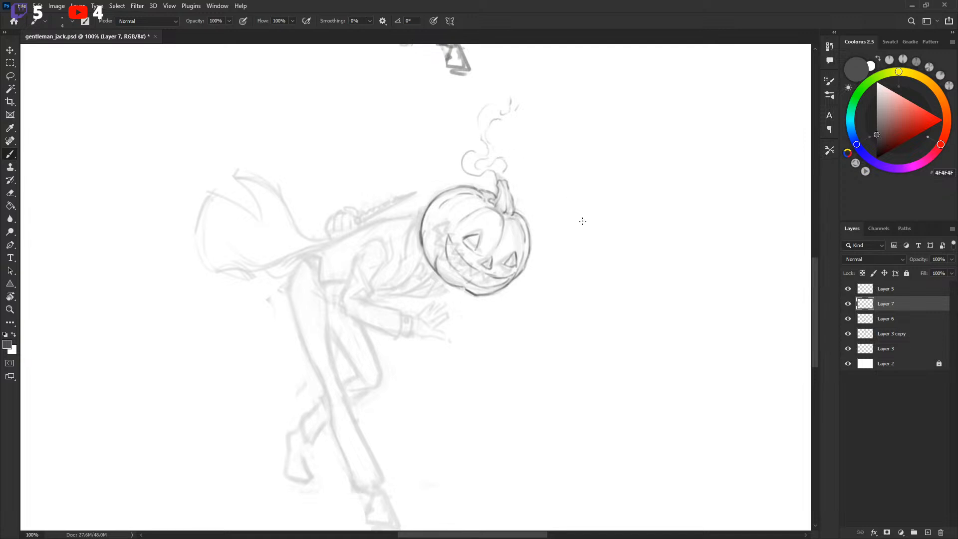
Trim the pumpkin's far-side outline with white and return the brush colour to #4F4F4F.
left_click(524, 222, "alt")
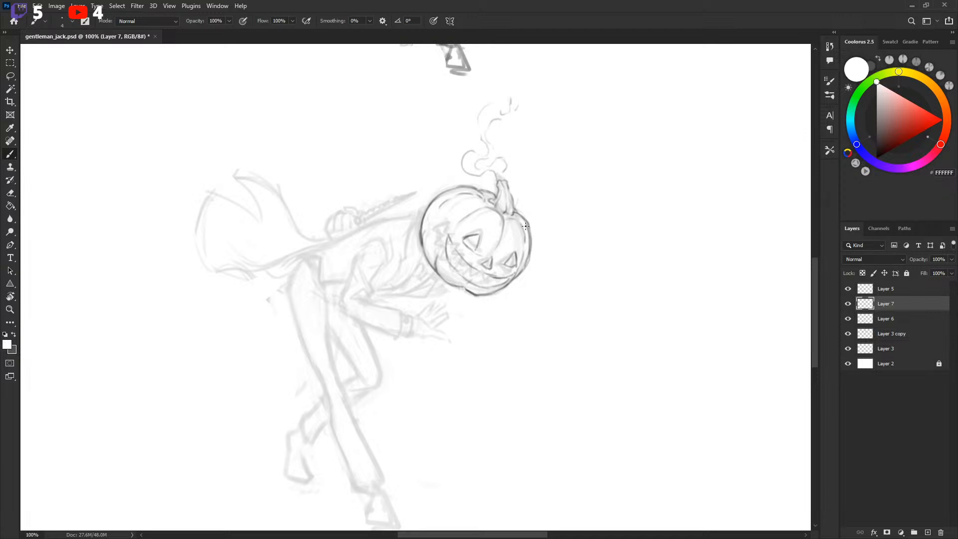
left_click_drag(524, 223, 527, 259)
key("x")
scroll(529, 228, "down", 2)
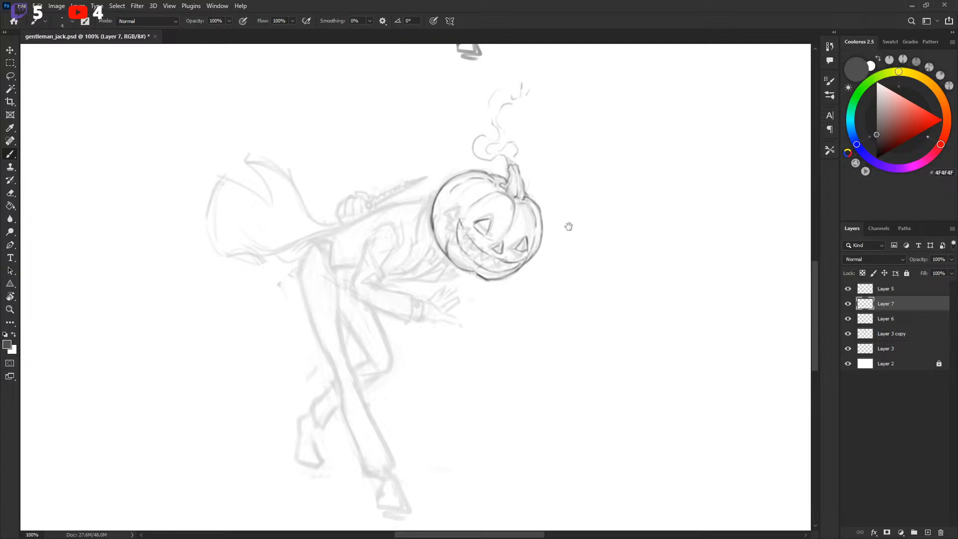
scroll(535, 245, "left", 1)
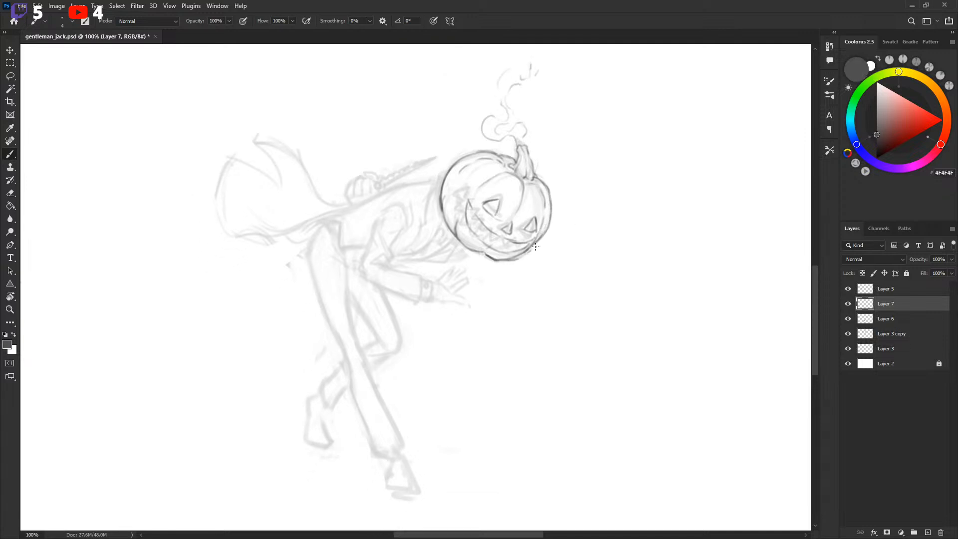
Refine the far corner of the grin with #4F4F4F and white, comparing the last stroke by undoing and redoing it.
key("x")
key("x")
key("x")
key("x")
key("x")
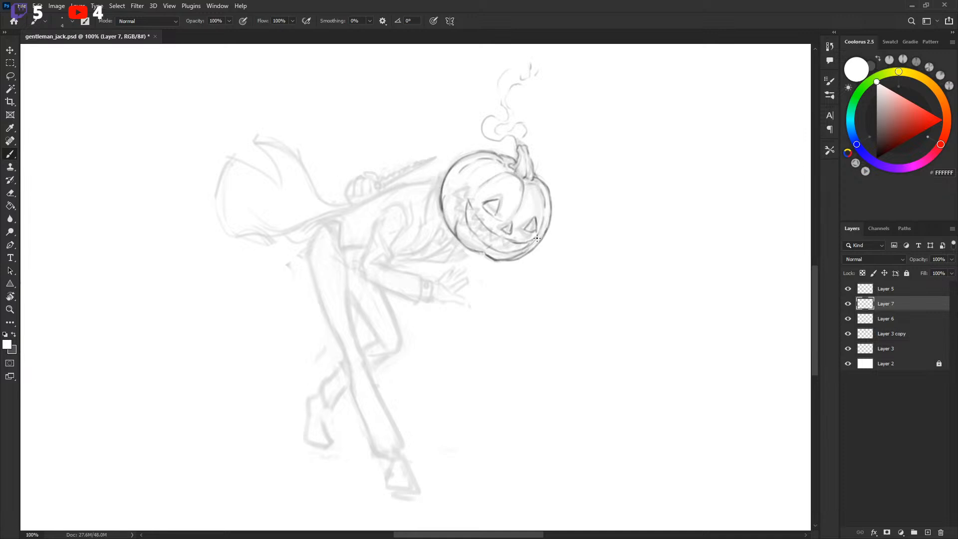
key("x")
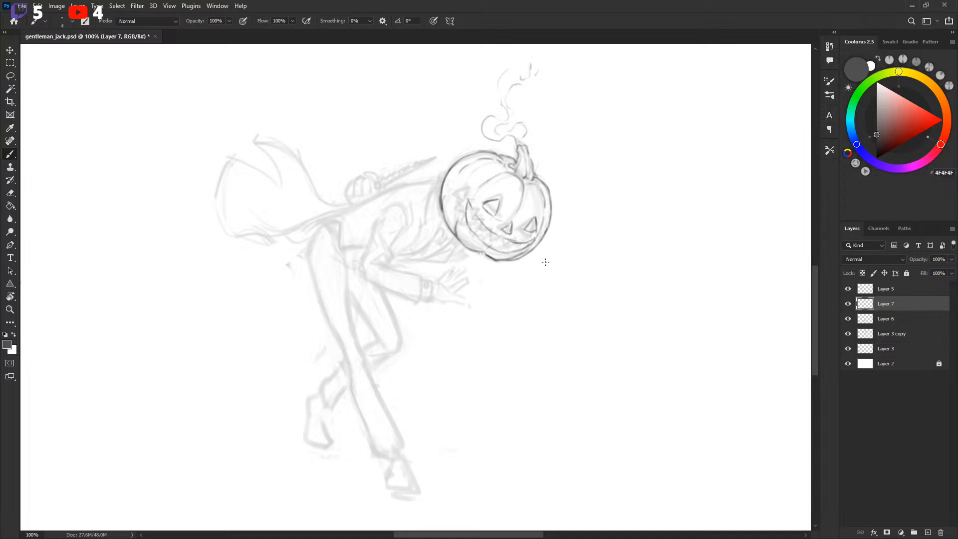
key("ctrl+z")
key("ctrl+shift+z")
key("ctrl+z")
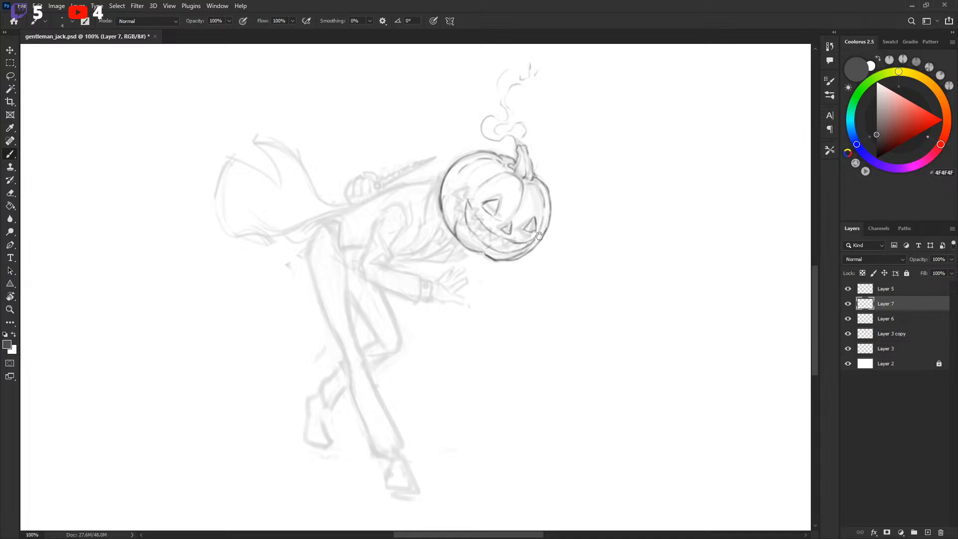
key("ctrl+shift+z")
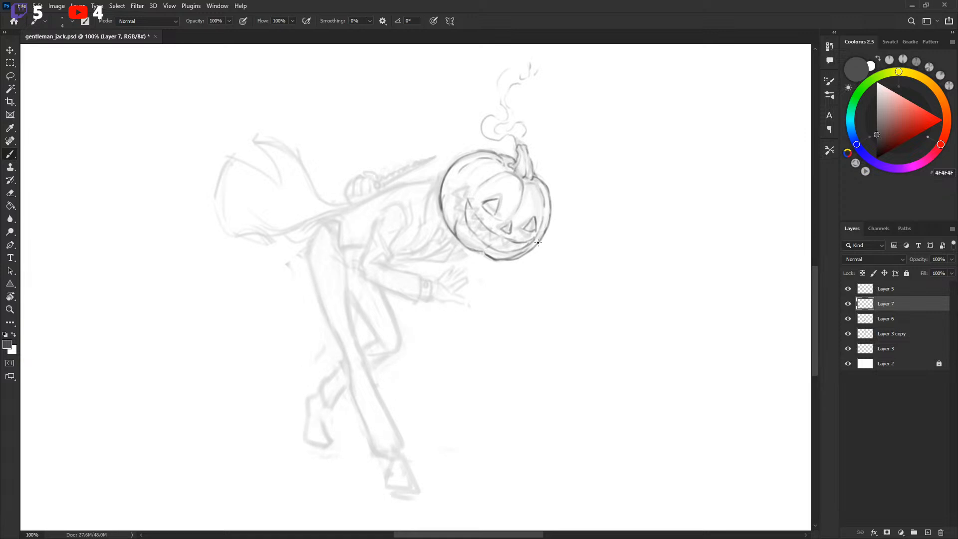
key("l")
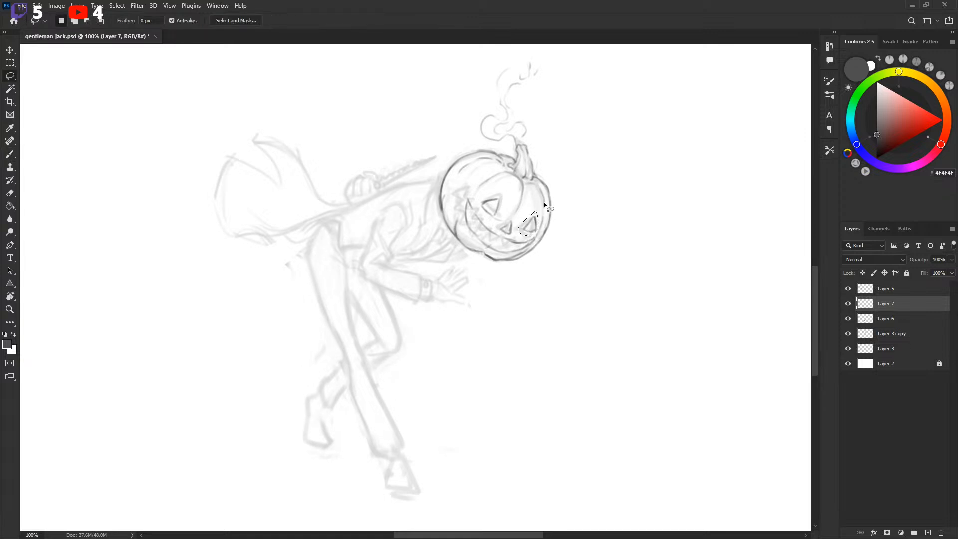
left_click_drag(544, 202, 541, 205)
key("ctrl+d")
Hide Layer 6, Layer 3 copy and Layer 3 to isolate the pumpkin line work.
left_click(848, 331)
left_click(848, 329)
left_click(848, 319)
left_click_drag(848, 333, 848, 348)
left_click(848, 319)
left_click(848, 320)
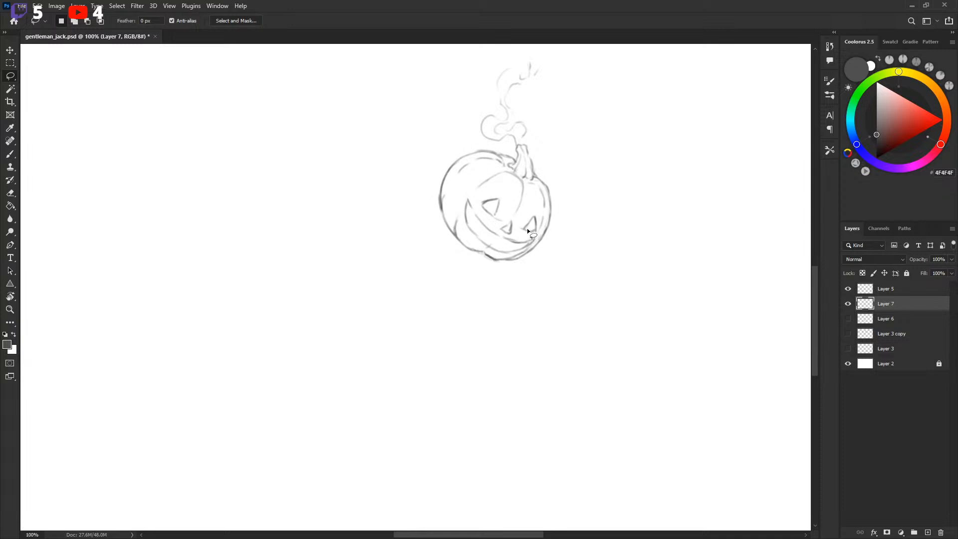
mouse_move(526, 234)
left_mouse_down()
mouse_move(536, 232)
mouse_move(540, 250)
left_mouse_up()
key("b")
Select Layer 5 and toggle the visibility of Layer 5 and Layer 7 to check what each layer contains.
left_click(848, 303)
left_click(848, 304)
left_click(848, 289)
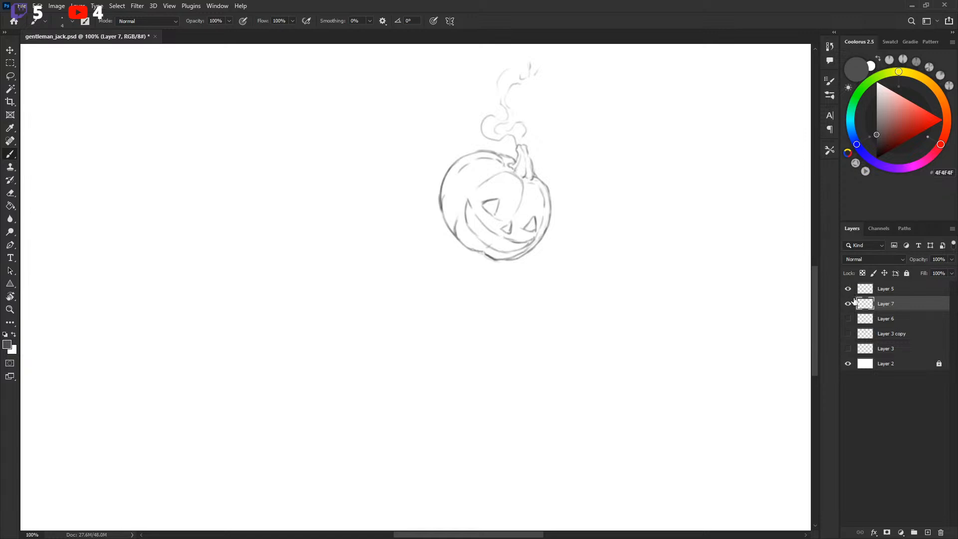
left_click(848, 303)
left_click(848, 303)
left_click(868, 290)
left_click(848, 289)
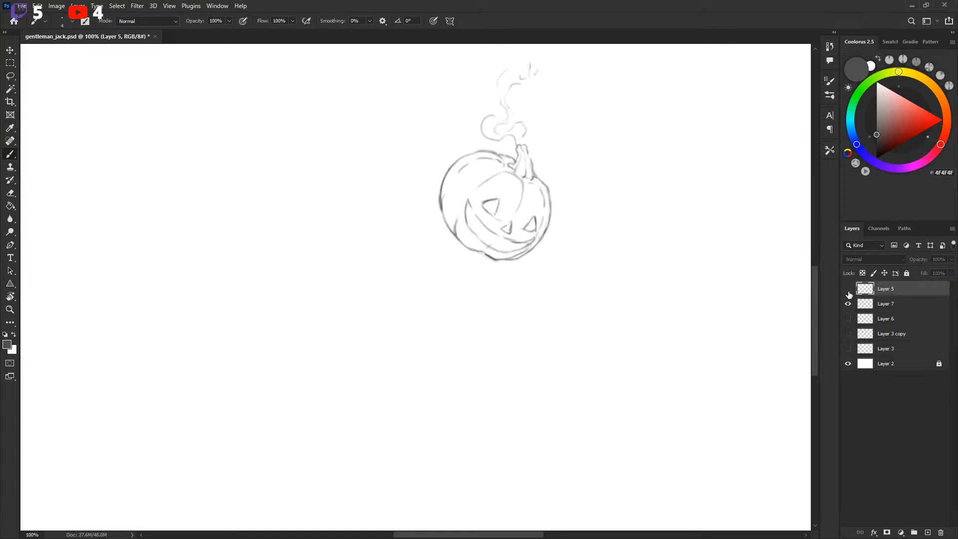
left_click(848, 289)
left_click(848, 303)
left_click(848, 303)
left_click(848, 289)
left_click(848, 289)
left_click(848, 303)
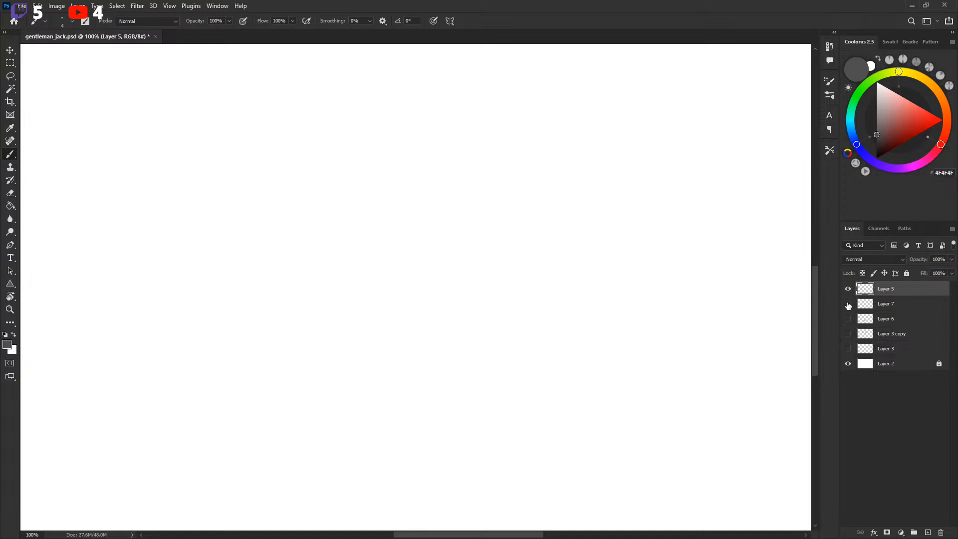
Show Layer 7 and the rough figure sketch on Layer 6 again.
left_click(848, 303)
left_click(848, 319)
left_click(848, 289)
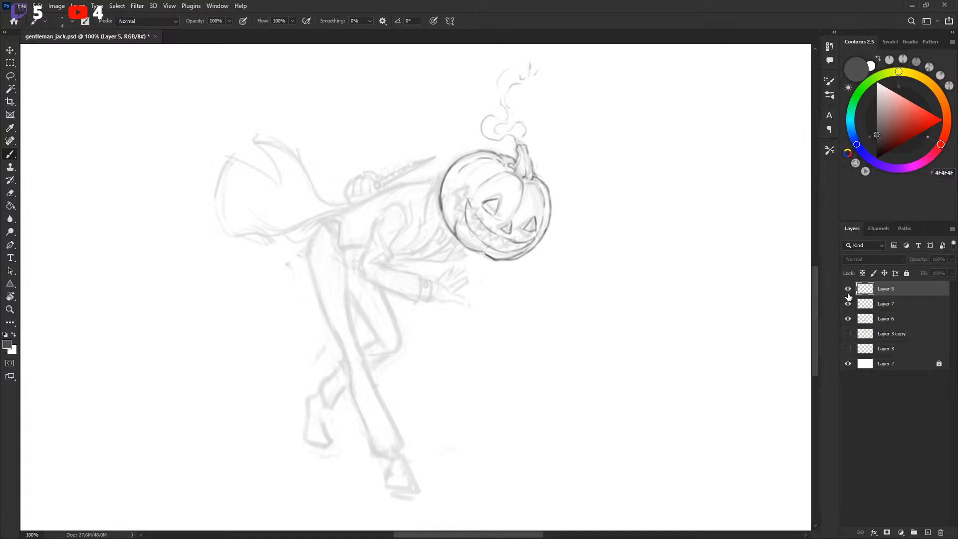
Toggle the visibility of Layer 5 and Layer 7 to compare their contents, leaving both shown and Layer 7 active.
left_click(848, 288)
left_click(848, 289)
left_click(848, 289)
left_click(878, 305)
left_click(847, 304)
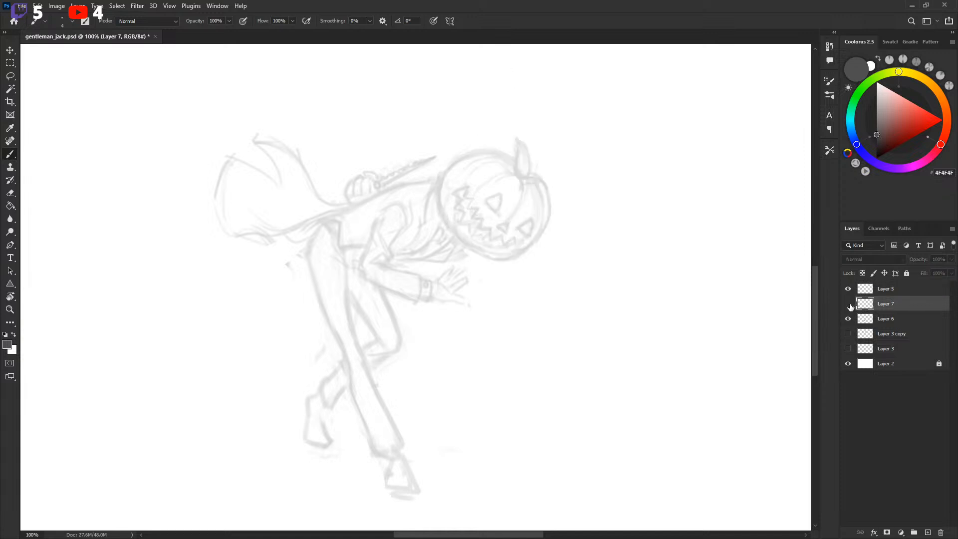
left_click(848, 303)
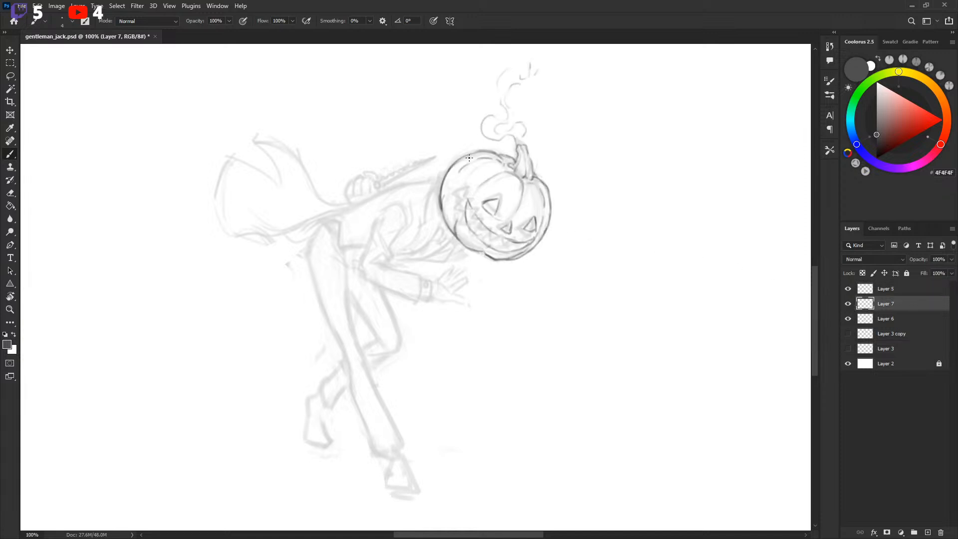
Refine the outline on the pumpkin's near side on Layer 7, alternating #4F4F4F and white strokes.
key("x")
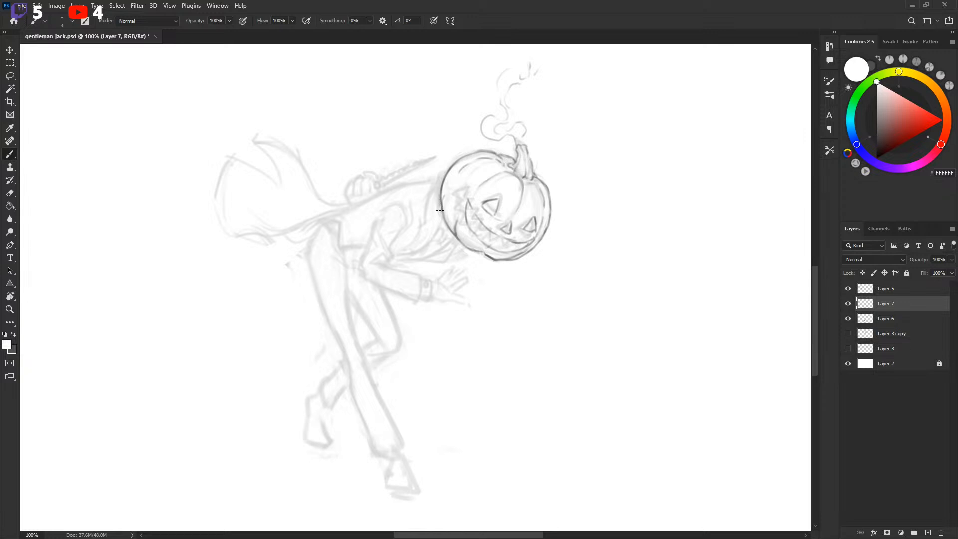
key("x")
left_click_drag(443, 198, 442, 214)
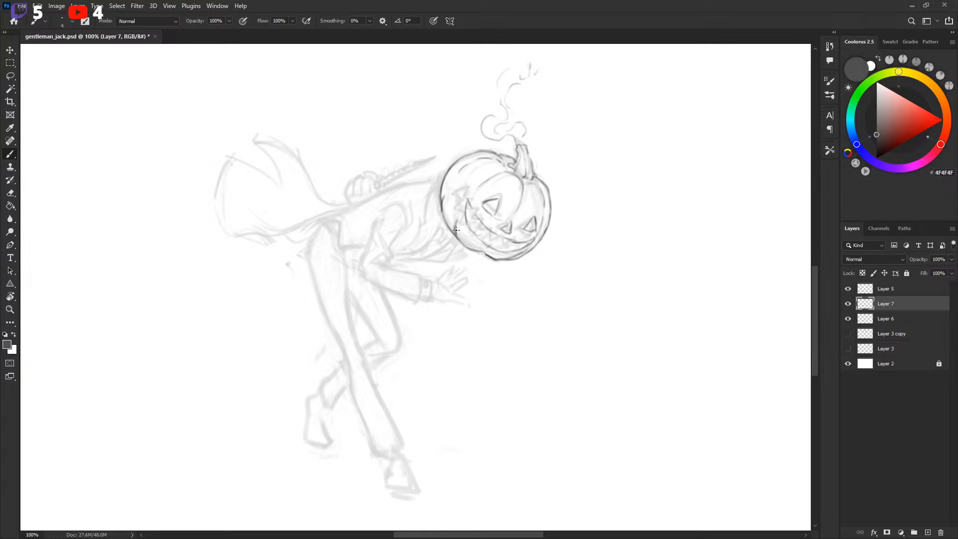
key("x")
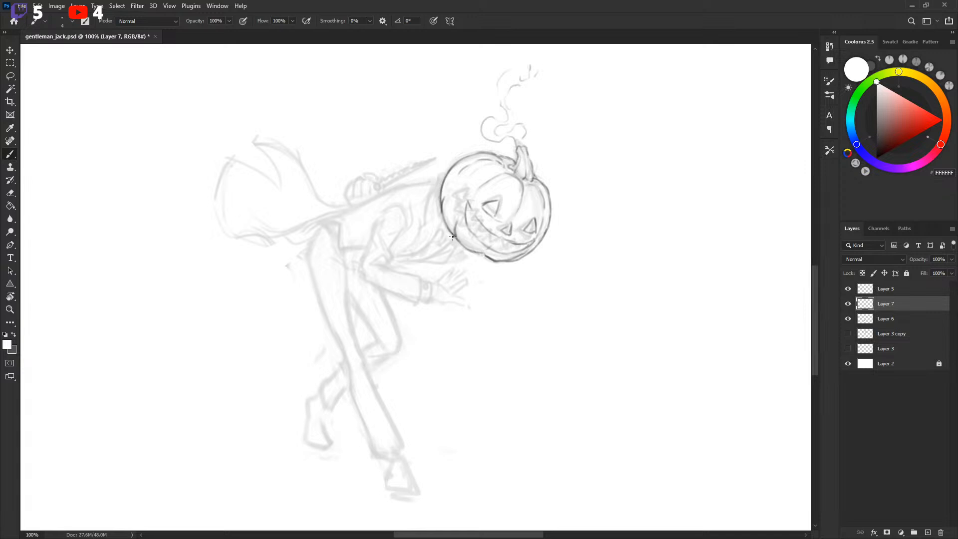
key("x")
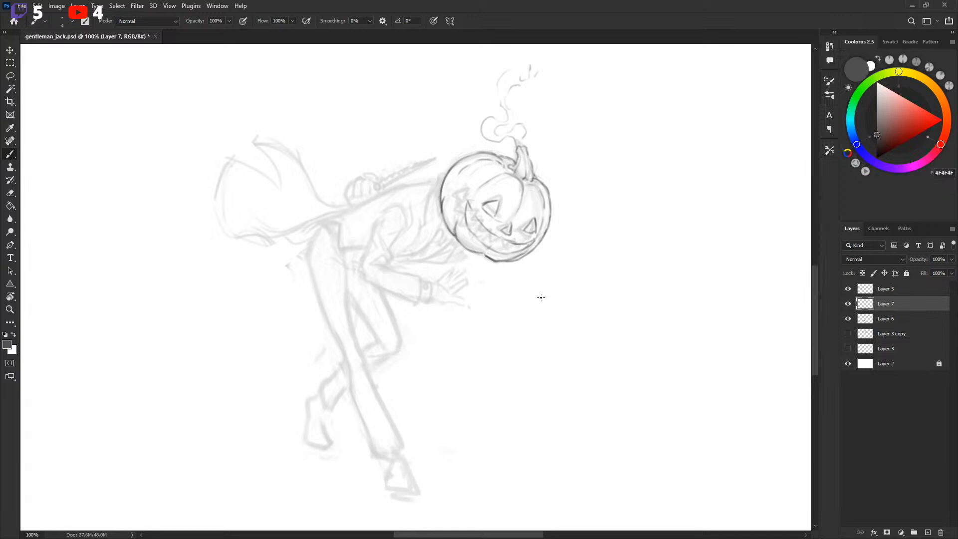
Rework the pumpkin's lower contour beneath the grin with #4F4F4F line strokes and white clean-up strokes.
key("x")
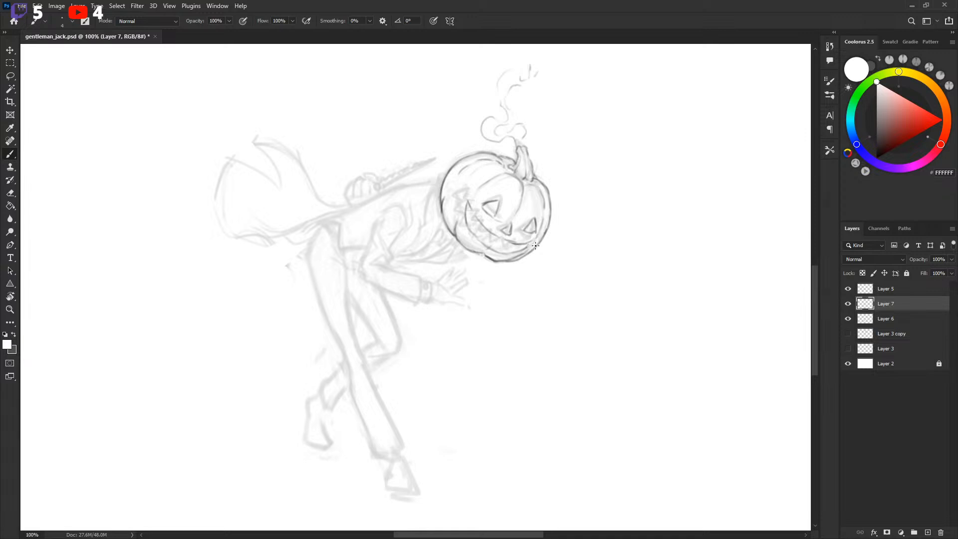
key("x")
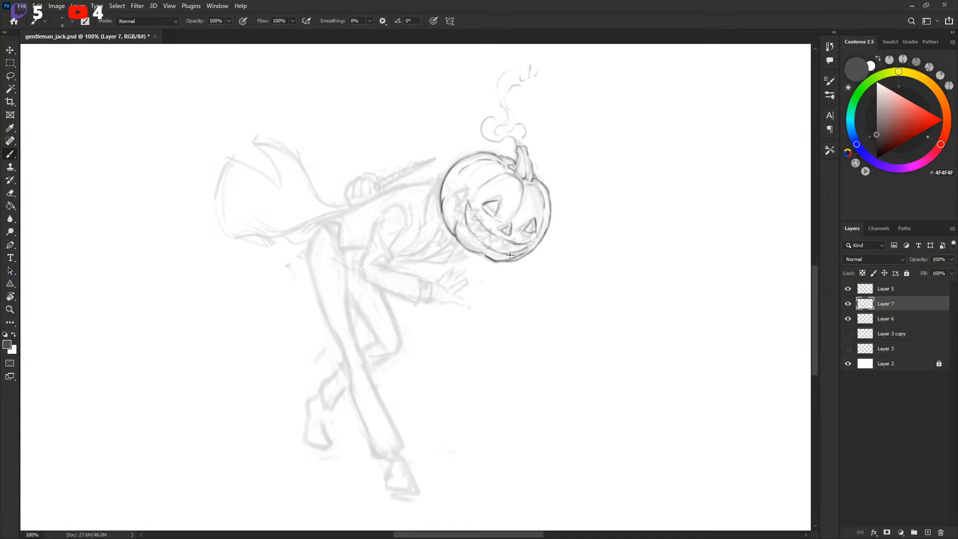
left_click_drag(510, 255, 541, 238)
key("x")
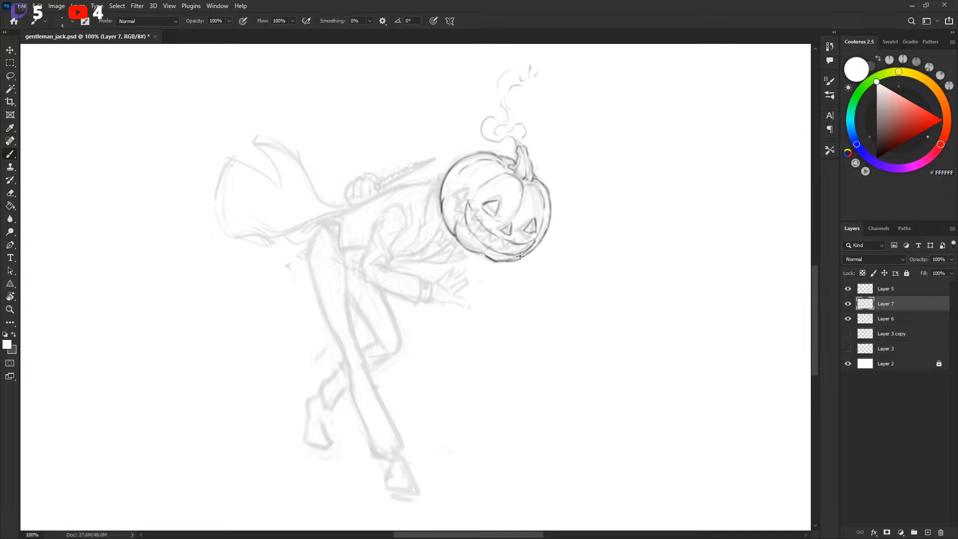
key("x")
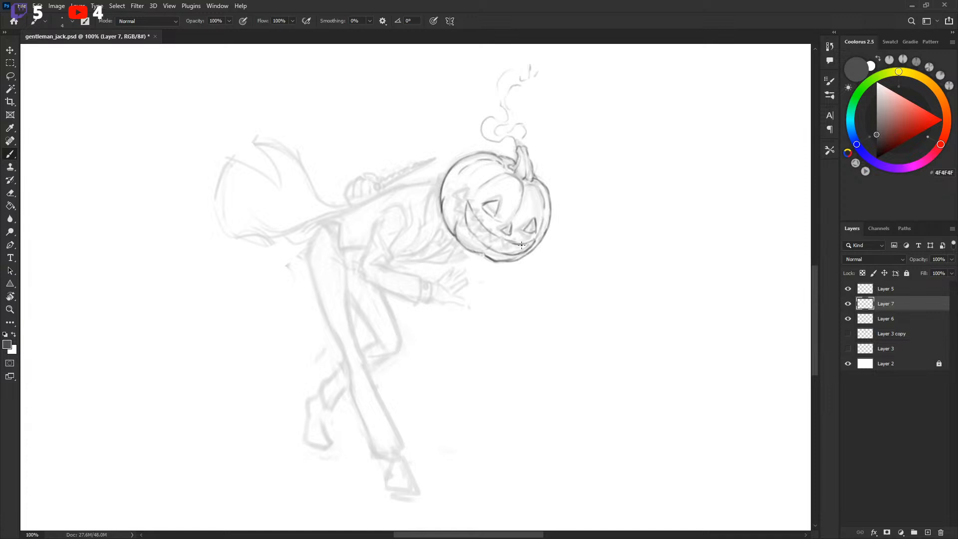
scroll(491, 253, "down", 2)
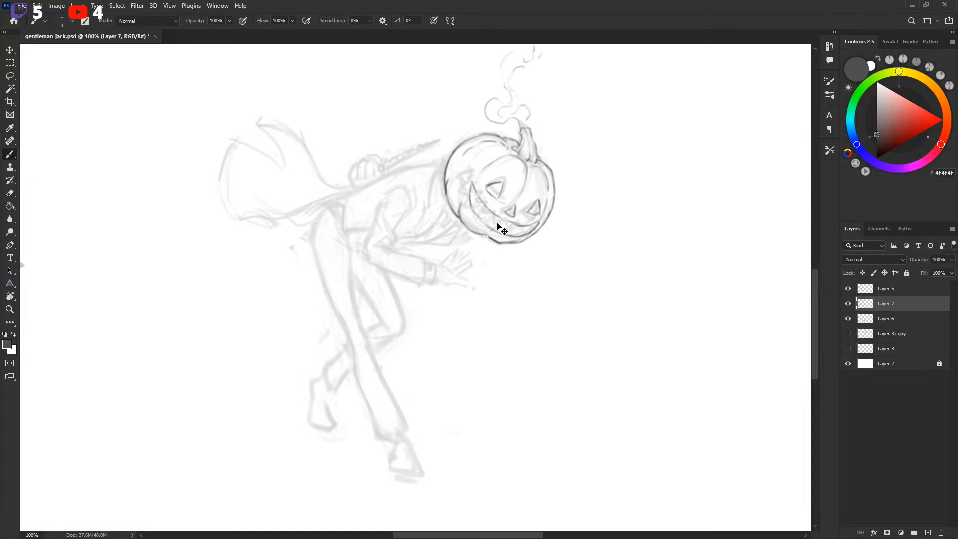
Try extra strokes along the lower edge of the pumpkin's grin and undo them.
left_click_drag(472, 209, 518, 230)
mouse_move(471, 204)
left_mouse_down()
mouse_move(472, 190)
mouse_move(485, 221)
mouse_move(475, 205)
left_mouse_up()
key("ctrl+z")
key("ctrl+z")
key("ctrl+z")
key("ctrl+z")
scroll(577, 244, "down", 2)
scroll(571, 247, "left", 2)
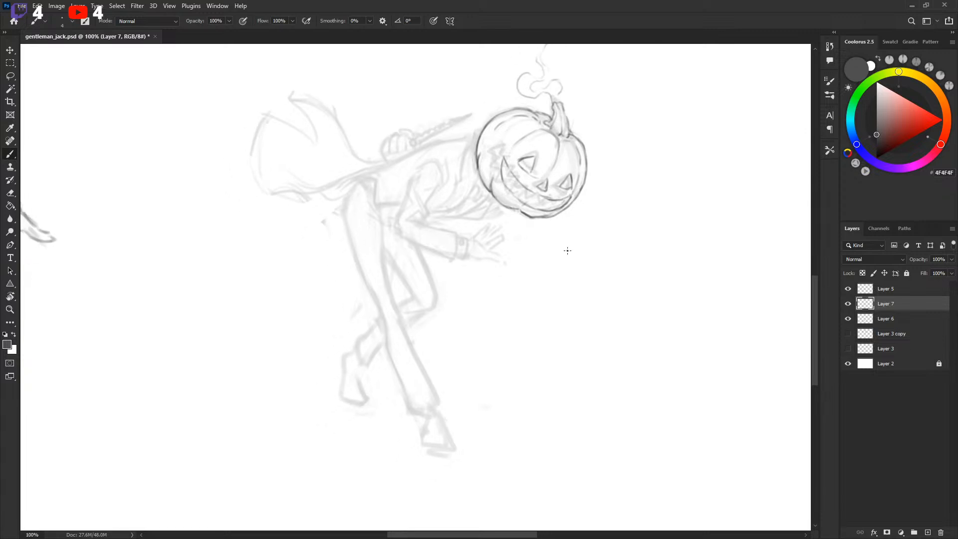
Duplicate Layer 7 and hide the copy as a backup of the pumpkin head.
scroll(676, 220, "up", 2)
scroll(573, 252, "right", 2)
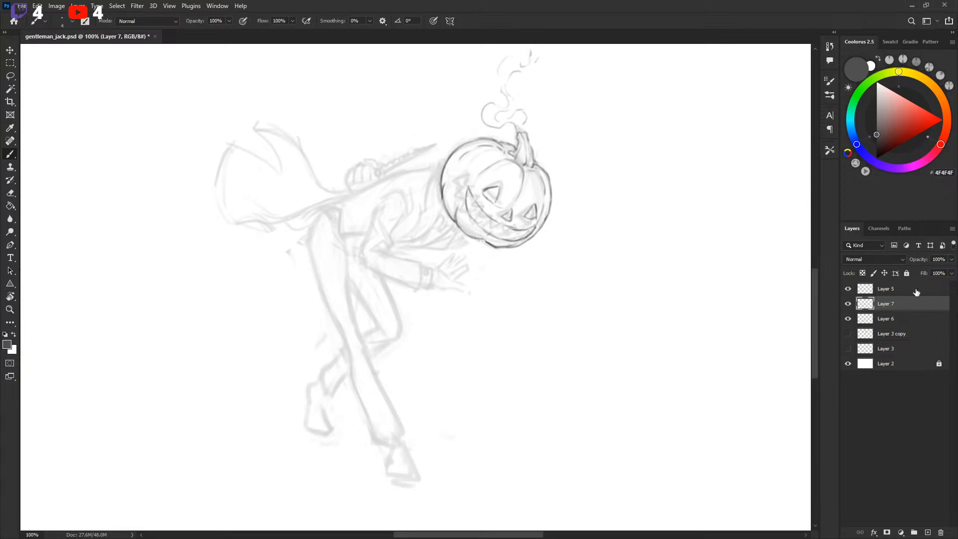
key("ctrl+j")
left_click(847, 305)
scroll(549, 175, "up", 2)
scroll(553, 190, "right", 1)
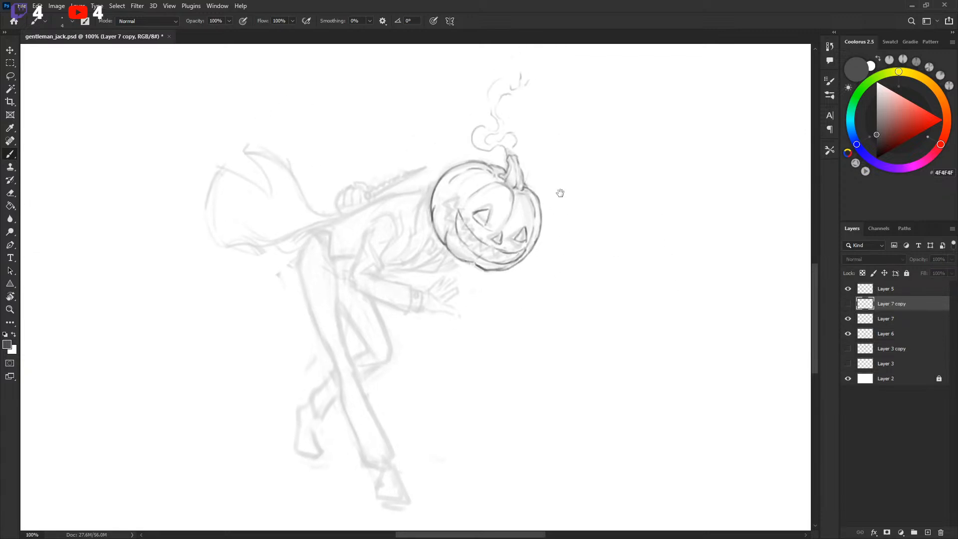
Lasso the curling smoke above the pumpkin's stem.
key("l")
mouse_move(434, 170)
left_mouse_down()
mouse_move(463, 269)
mouse_move(595, 238)
mouse_move(530, 136)
left_mouse_up()
mouse_move(447, 155)
left_mouse_down()
mouse_move(505, 154)
mouse_move(549, 122)
left_mouse_up()
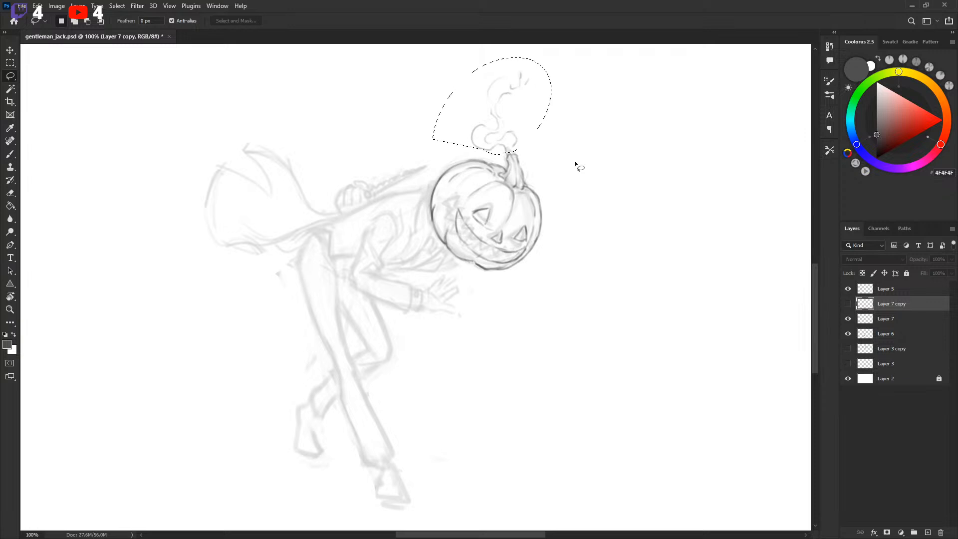
Toggle the visibility of Layer 7 copy, Layer 7 and Layer 6 to check what each one contains.
left_click(847, 305)
left_click(848, 319)
left_click(848, 320)
left_click(848, 304)
left_click(848, 305)
left_click(849, 318)
left_click(848, 333)
left_click(848, 333)
left_click(847, 319)
left_click(847, 319)
left_click(848, 318)
Clear the lassoed smoke from Layer 7, hide Layer 7 copy and drop the selection.
left_click(874, 318)
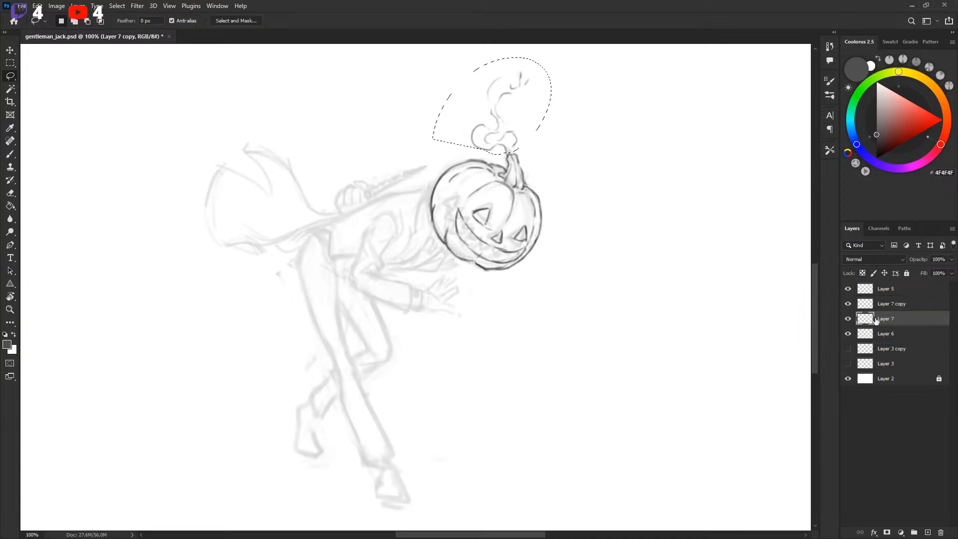
left_click(848, 303)
key("ctrl+d")
Lasso the pumpkin head on Layer 7, rotate it counter-clockwise with Free Transform and move it closer to the figure's shoulders.
mouse_move(429, 190)
left_mouse_down()
mouse_move(592, 238)
mouse_move(467, 127)
left_mouse_up()
key("ctrl+t")
left_click_drag(640, 181, 579, 129)
left_click_drag(577, 229, 545, 208)
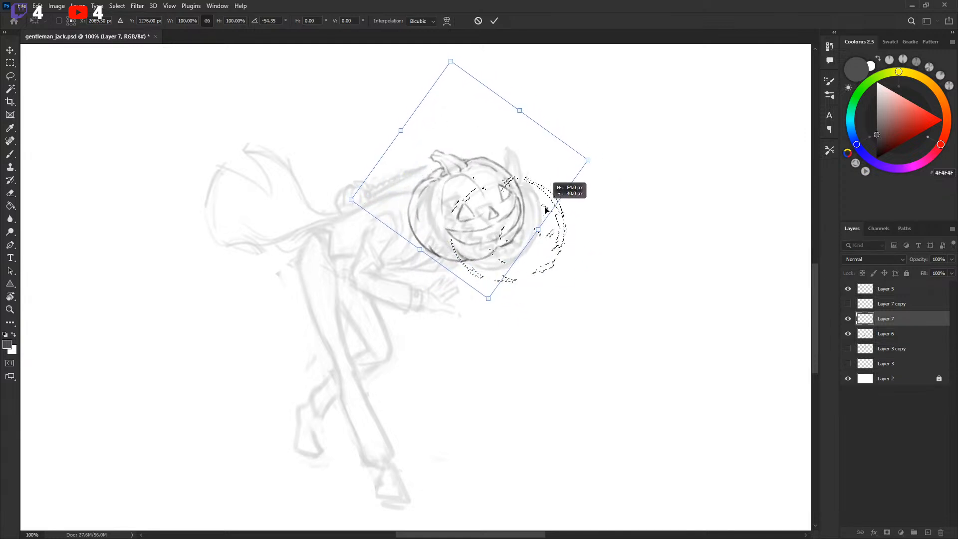
mouse_move(624, 166)
left_mouse_down()
mouse_move(560, 197)
mouse_move(538, 188)
mouse_move(551, 167)
left_mouse_up()
key("Return")
Toggle the rough sketch layers to check the rotated pumpkin against the Layer 6 figure, and deselect the head.
left_click(849, 348)
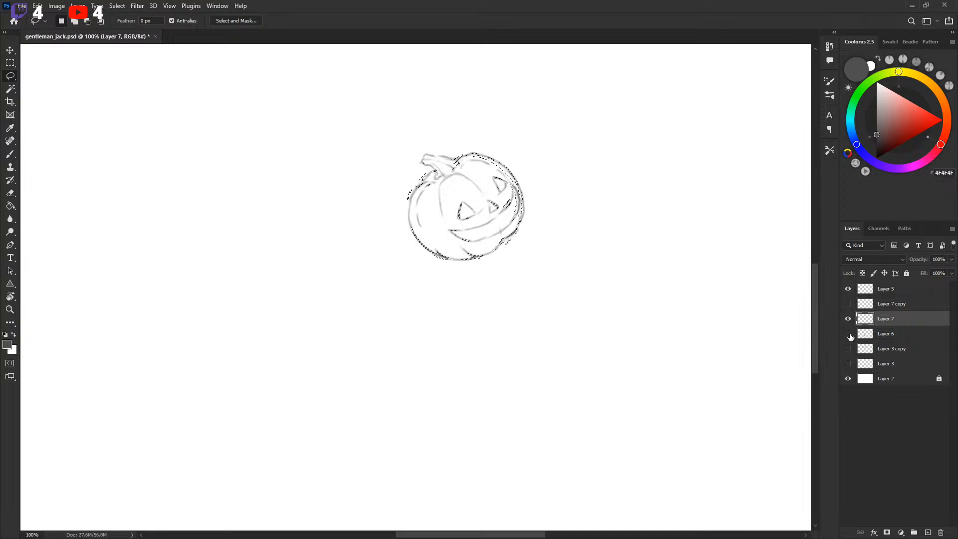
left_click(846, 363)
key("ctrl+d")
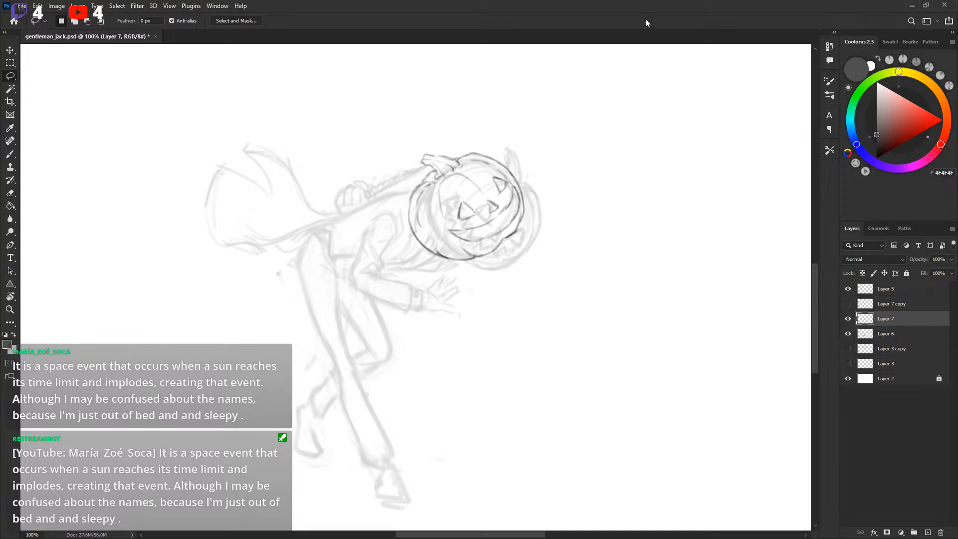
left_click_drag(533, 212, 532, 212)
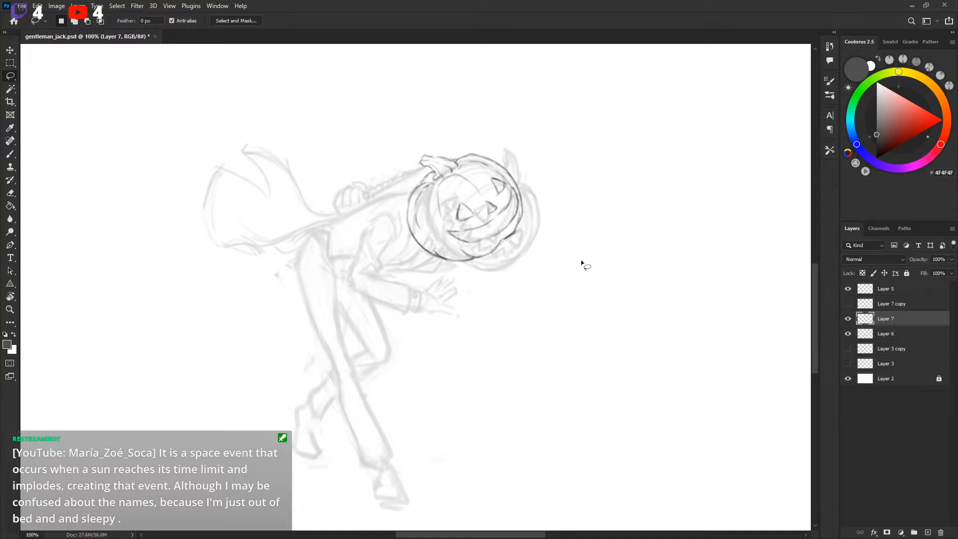
Undo the recent selection edits and repositioning of the pumpkin head on Layer 7.
key("ctrl+shift+i")
key("Delete")
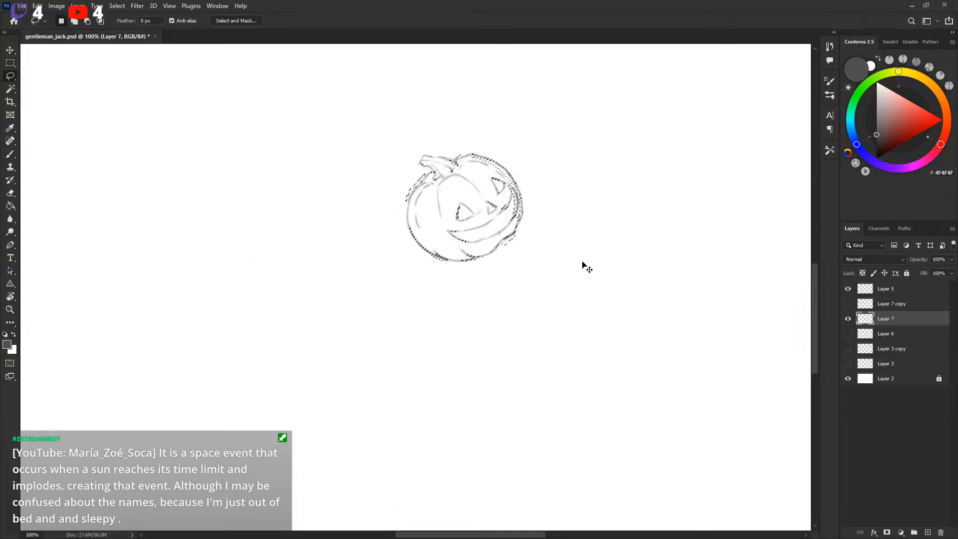
key("ctrl+z")
key("ctrl+z")
key("ctrl+d")
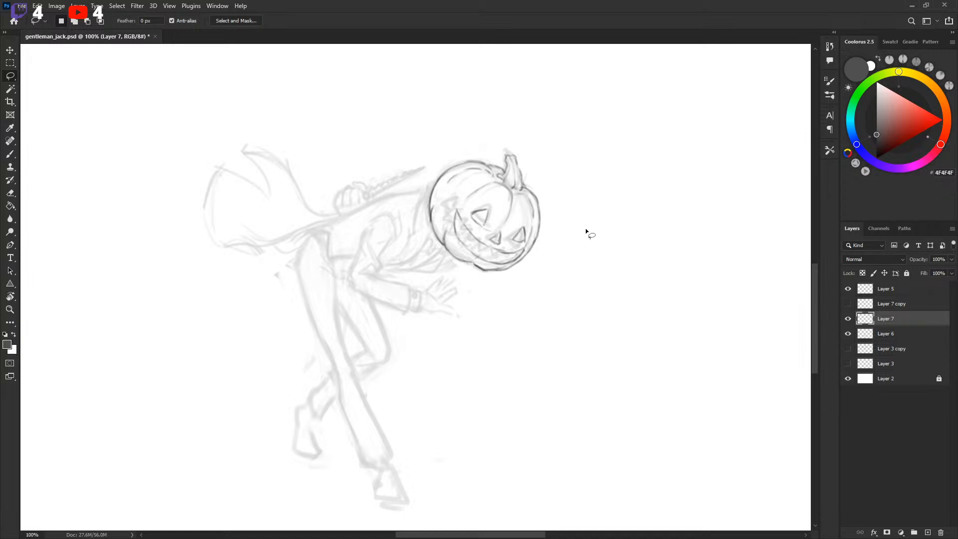
key("ctrl+z")
key("ctrl+z")
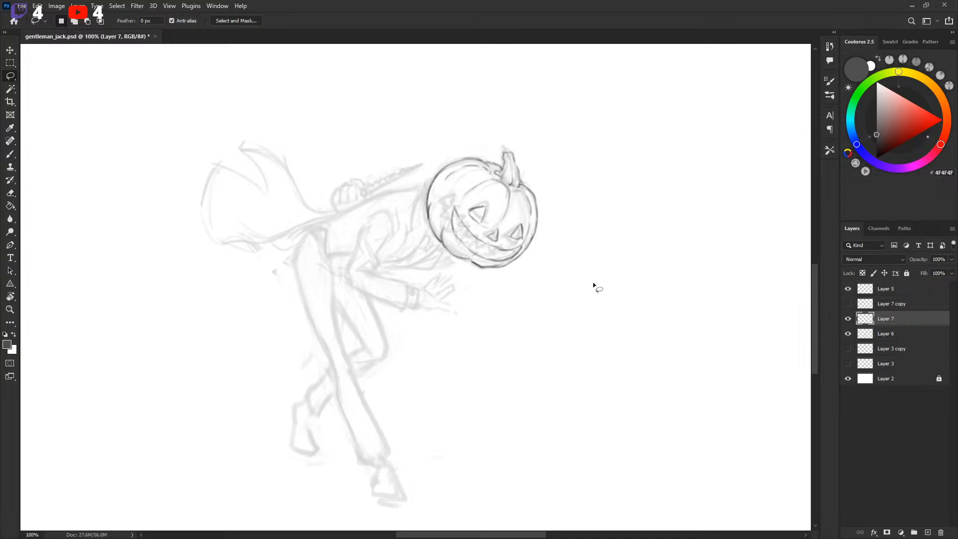
Make Layer 7 copy visible and delete Layer 7, keeping the Layer 6 body sketch displayed underneath.
left_click(848, 318)
left_click(848, 318)
left_click(848, 318)
left_click(848, 304)
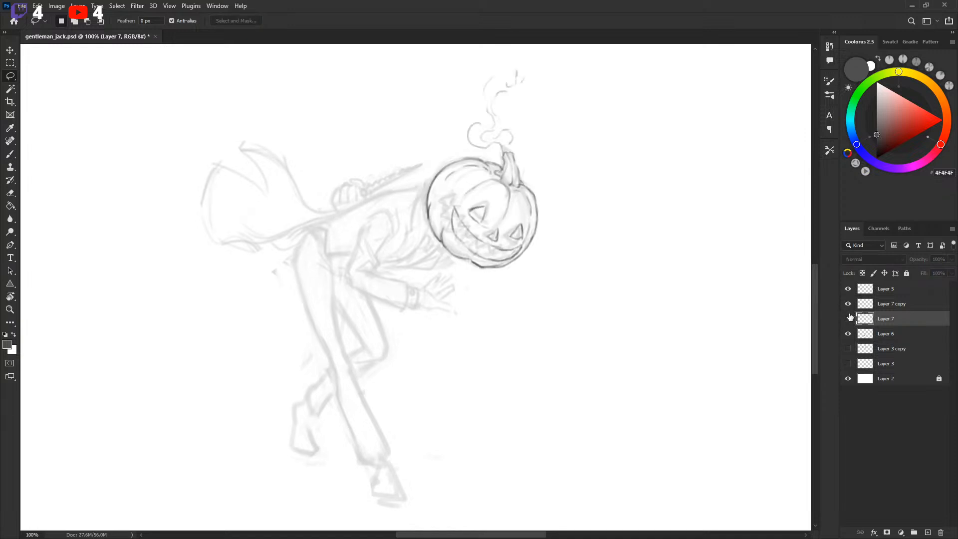
left_click(848, 318)
left_click_drag(903, 319, 940, 533)
left_click(847, 318)
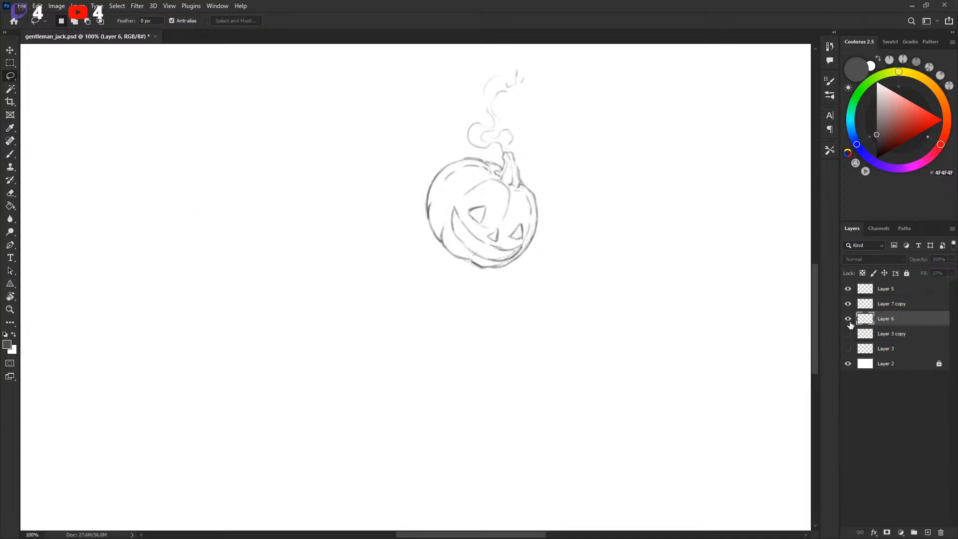
left_click(848, 318)
left_click(848, 304)
left_click(848, 304)
With the Brush tool in dark gray on Layer 7 copy, sketch the curved armhole line at the figure's shoulder.
left_click(868, 305)
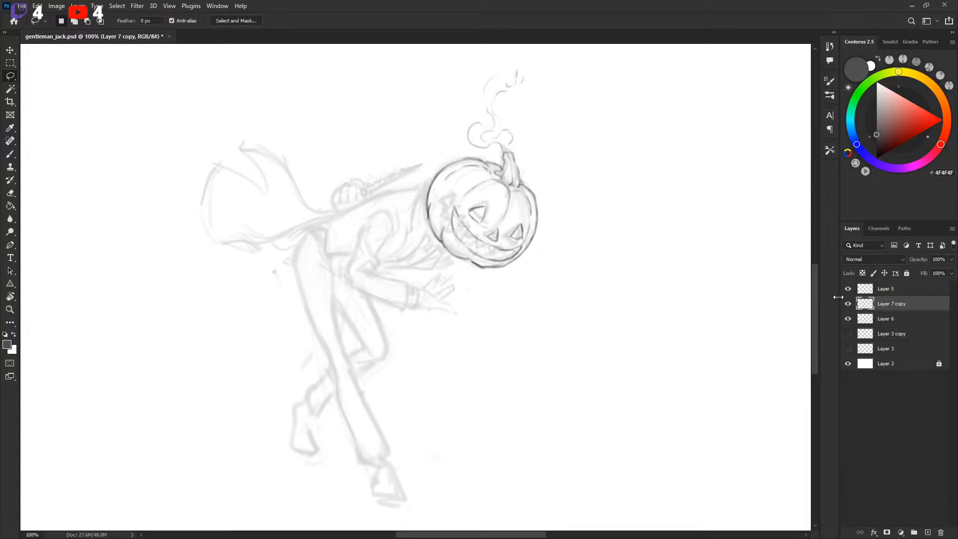
scroll(526, 241, "down", 1)
key("b")
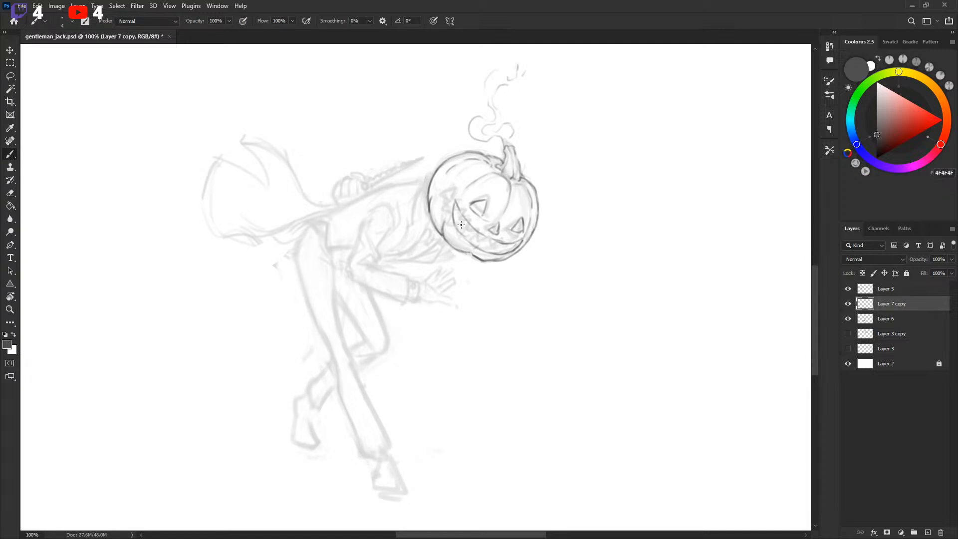
scroll(467, 213, "down", 1)
scroll(423, 239, "left", 1)
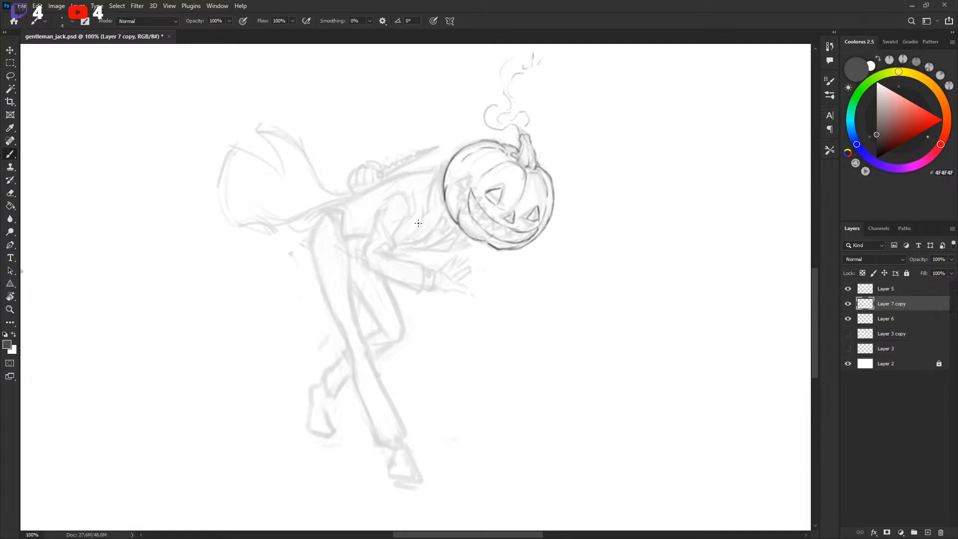
mouse_move(406, 199)
left_mouse_down()
mouse_move(405, 225)
mouse_move(429, 228)
left_mouse_up()
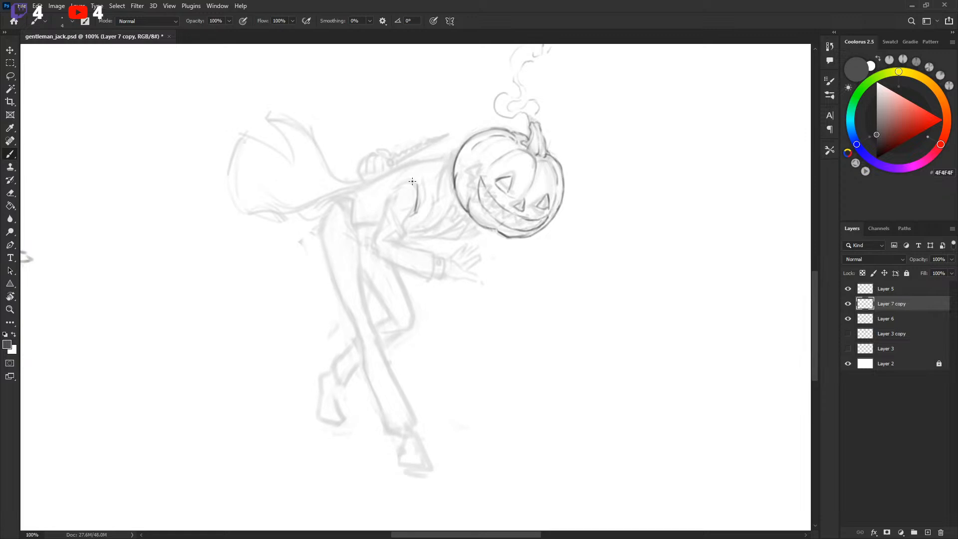
mouse_move(396, 185)
left_mouse_down()
mouse_move(413, 178)
mouse_move(418, 202)
left_mouse_up()
left_click_drag(444, 227, 458, 221)
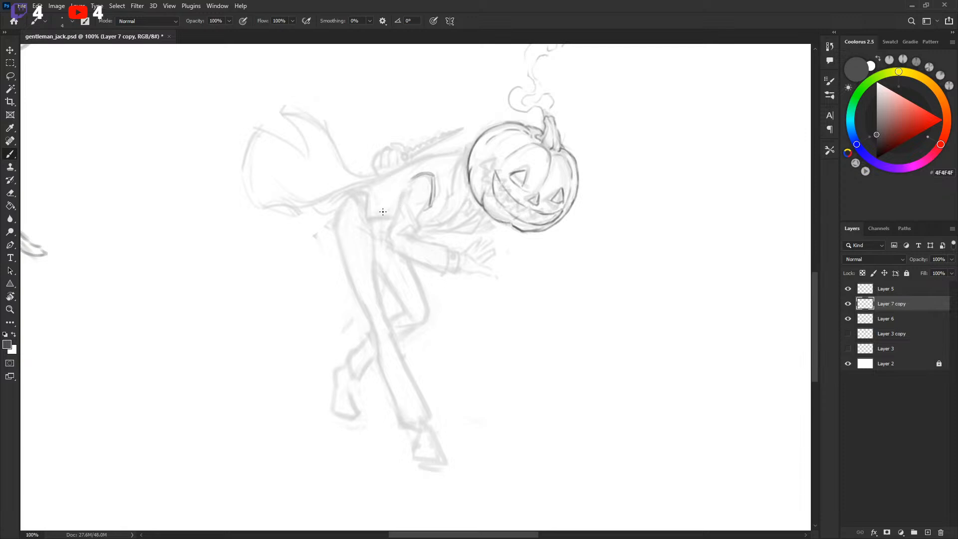
mouse_move(418, 174)
left_mouse_down()
mouse_move(399, 199)
mouse_move(430, 198)
mouse_move(405, 194)
left_mouse_up()
key("ctrl+z")
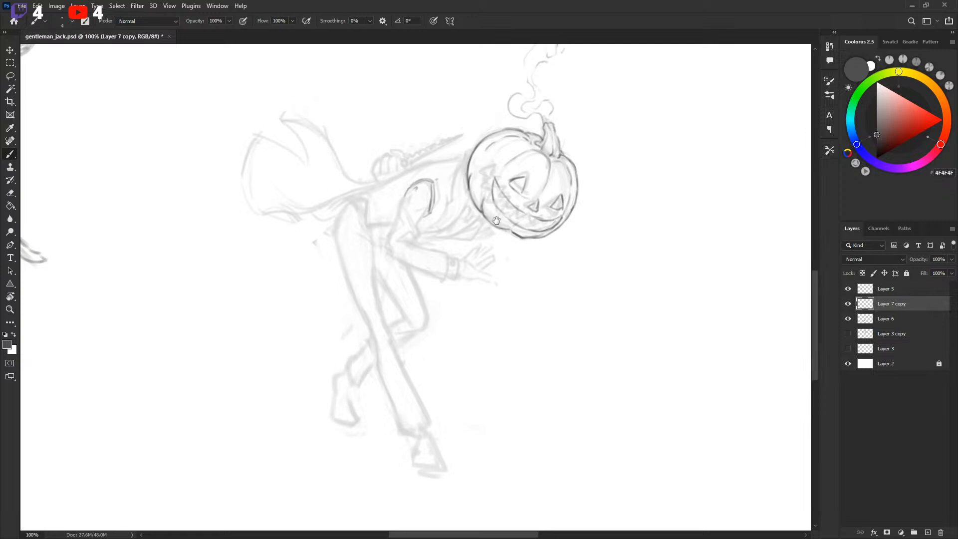
Draw the vest's lower edge, the chest curve and the pointed collar lines up to the pumpkin head.
scroll(488, 210, "up", 1)
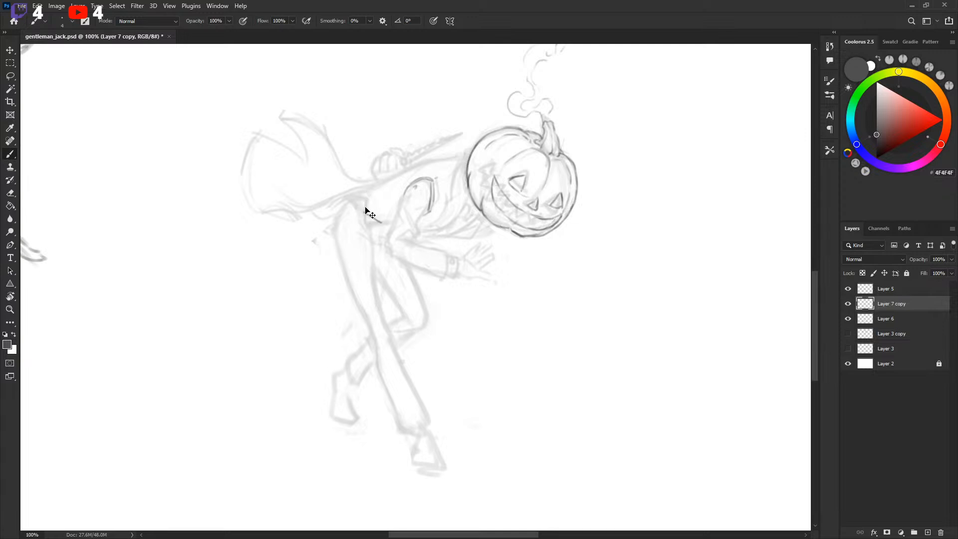
mouse_move(366, 195)
left_mouse_down()
mouse_move(402, 232)
mouse_move(385, 224)
mouse_move(531, 186)
mouse_move(448, 228)
mouse_move(396, 226)
mouse_move(422, 230)
mouse_move(454, 218)
left_mouse_up()
mouse_move(455, 191)
left_mouse_down()
mouse_move(444, 186)
mouse_move(444, 210)
left_mouse_up()
key("ctrl+z")
mouse_move(445, 170)
left_mouse_down()
mouse_move(454, 192)
mouse_move(453, 176)
mouse_move(447, 186)
mouse_move(476, 145)
left_mouse_up()
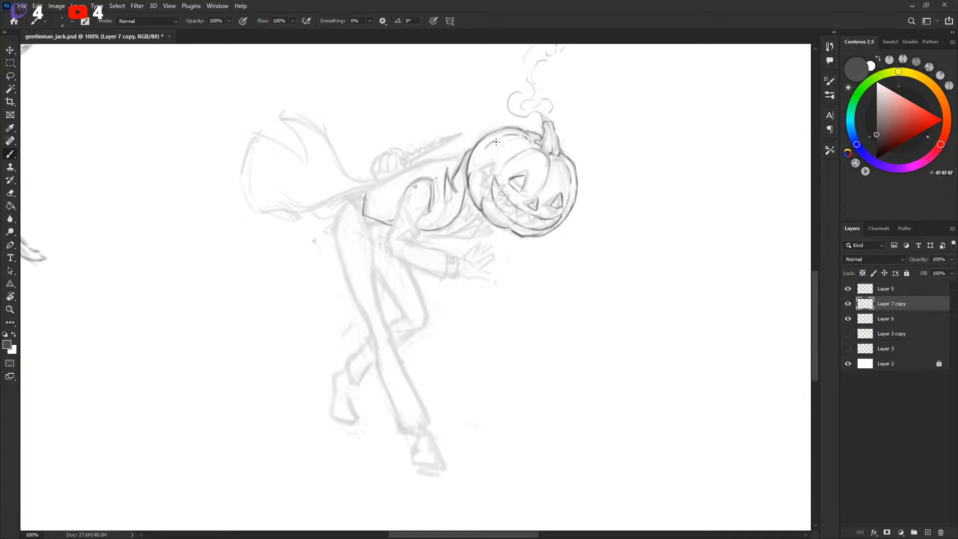
left_click_drag(409, 220, 455, 181)
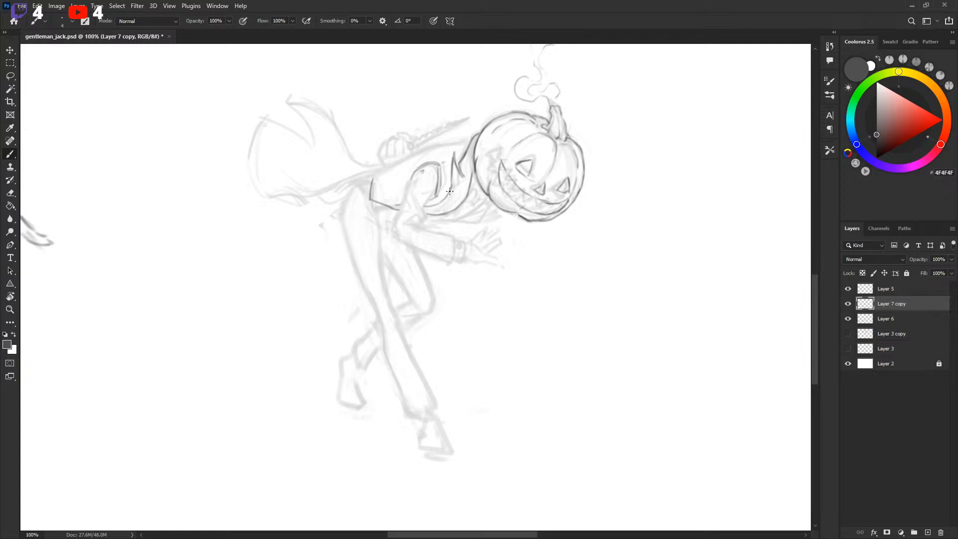
Refine the pointed collar beside the pumpkin head, alternating white to clean up strokes and dark gray to redraw them.
key("x")
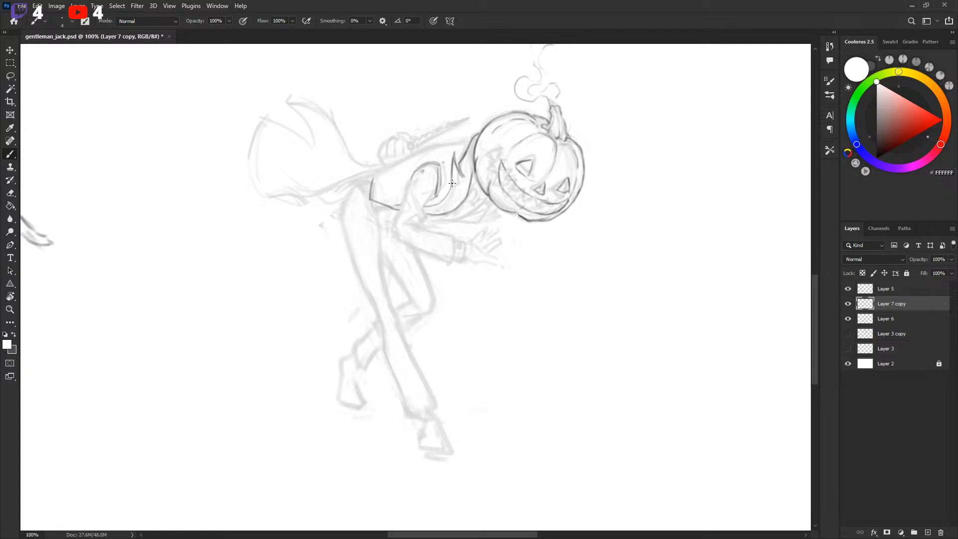
key("x")
left_click_drag(561, 220, 573, 202)
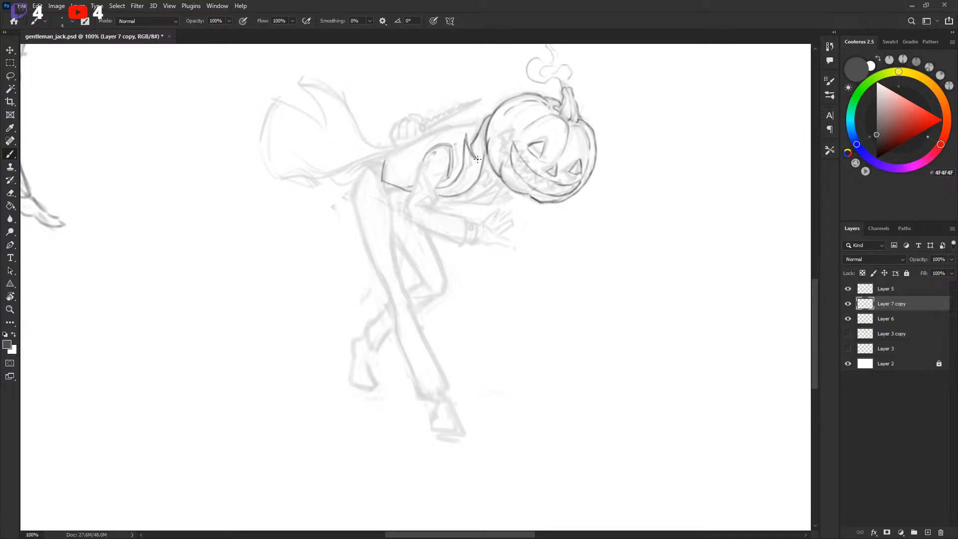
key("x")
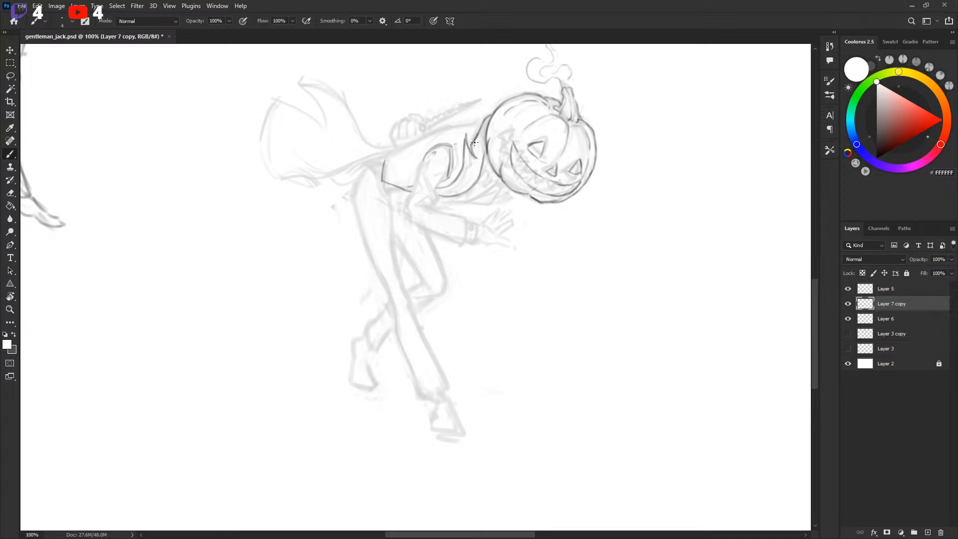
key("x")
key("x")
key("x")
key("x")
left_click_drag(495, 196, 504, 189)
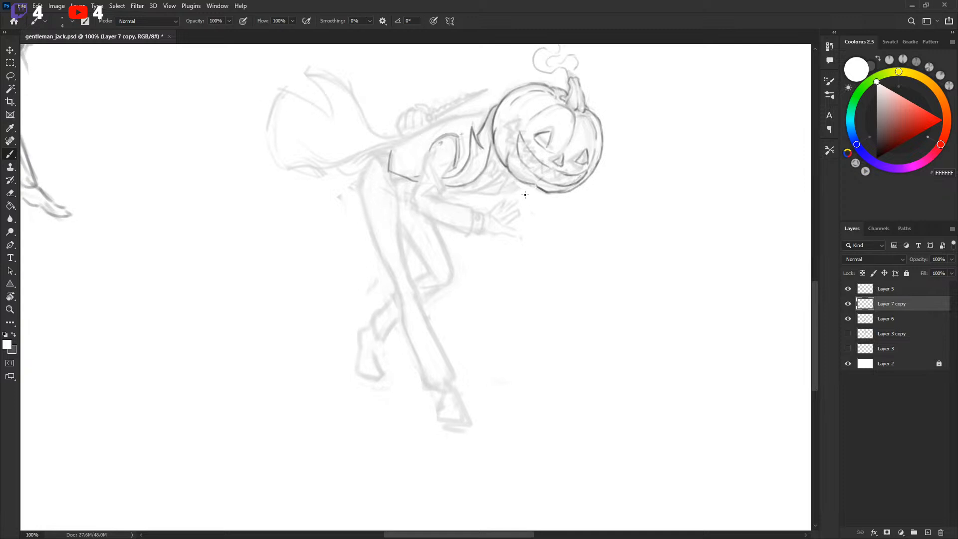
key("x")
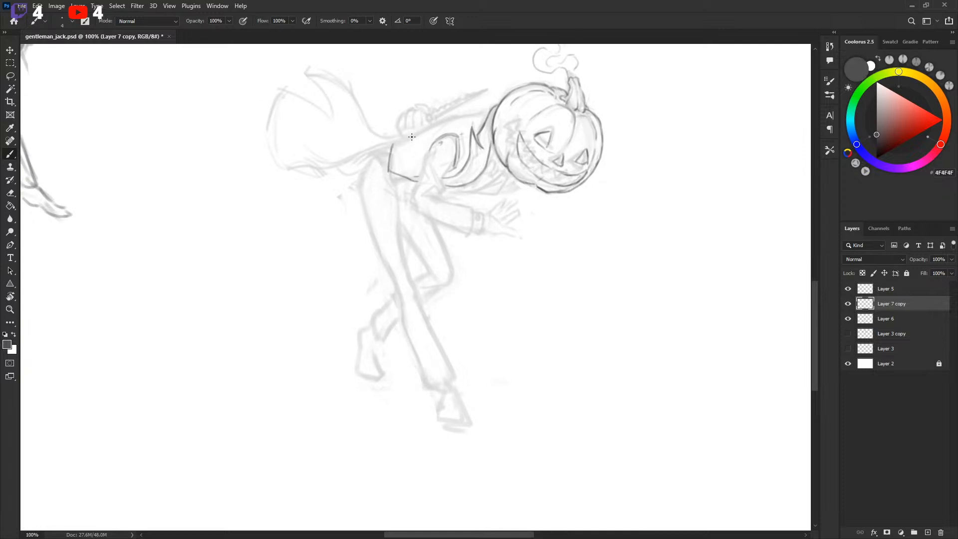
Draw the back contour up to the collar and outline the flared, split coat tails behind the figure.
left_click_drag(397, 139, 426, 129)
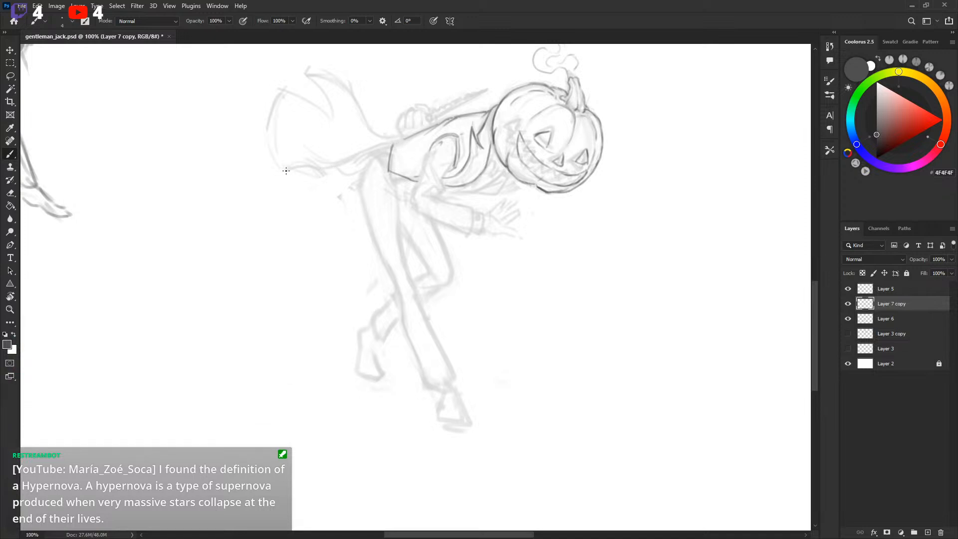
mouse_move(286, 169)
left_mouse_down()
mouse_move(371, 163)
mouse_move(447, 122)
mouse_move(336, 164)
mouse_move(403, 139)
left_mouse_up()
key("ctrl+z")
key("ctrl+z")
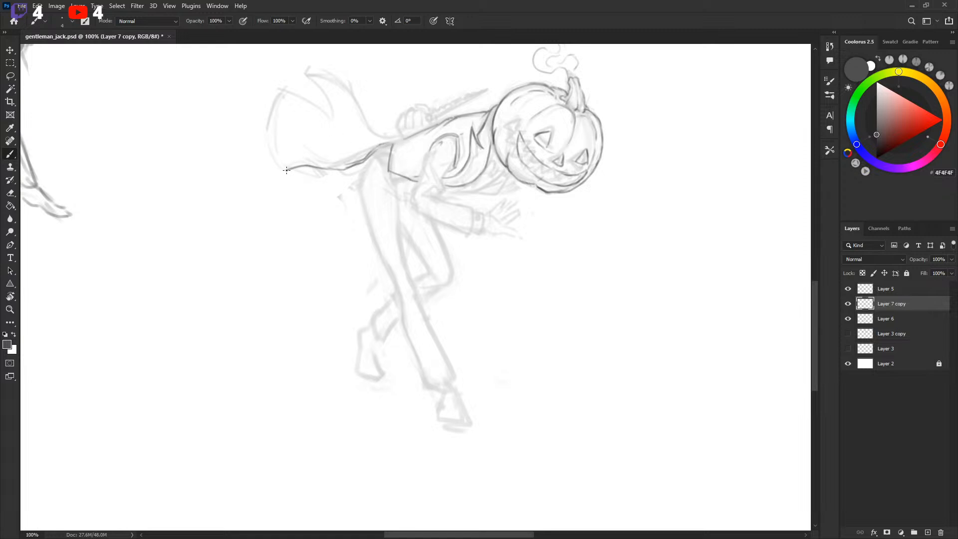
mouse_move(286, 169)
left_mouse_down()
mouse_move(270, 145)
mouse_move(289, 88)
mouse_move(270, 131)
mouse_move(276, 99)
mouse_move(297, 88)
mouse_move(330, 114)
mouse_move(333, 103)
mouse_move(331, 114)
mouse_move(305, 69)
left_mouse_up()
key("ctrl+z")
mouse_move(331, 113)
left_mouse_down()
mouse_move(310, 72)
mouse_move(349, 86)
mouse_move(373, 131)
mouse_move(399, 139)
left_mouse_up()
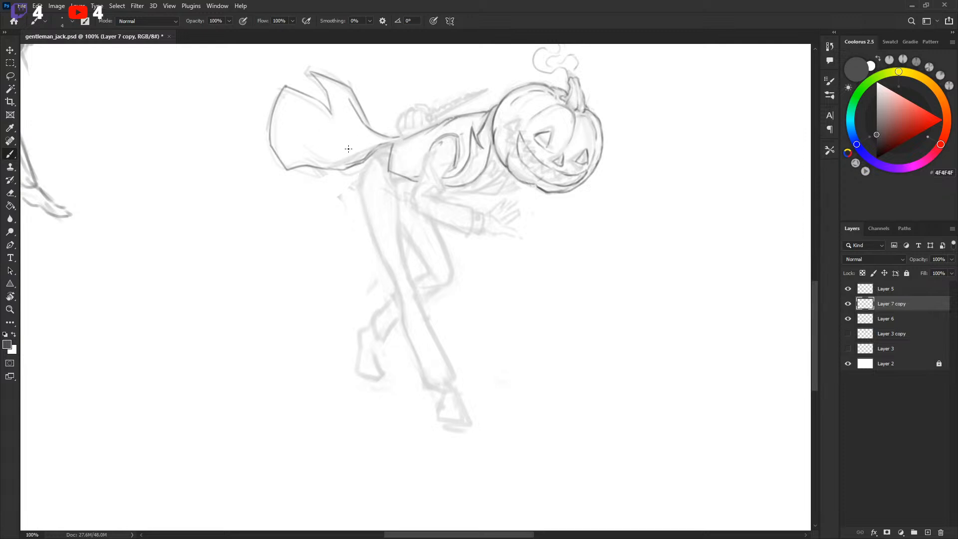
Add a light fold line inside the coat tails near the waist.
left_click_drag(323, 147, 355, 141)
key("ctrl+z")
left_click_drag(321, 144, 344, 148)
scroll(449, 174, "down", 1)
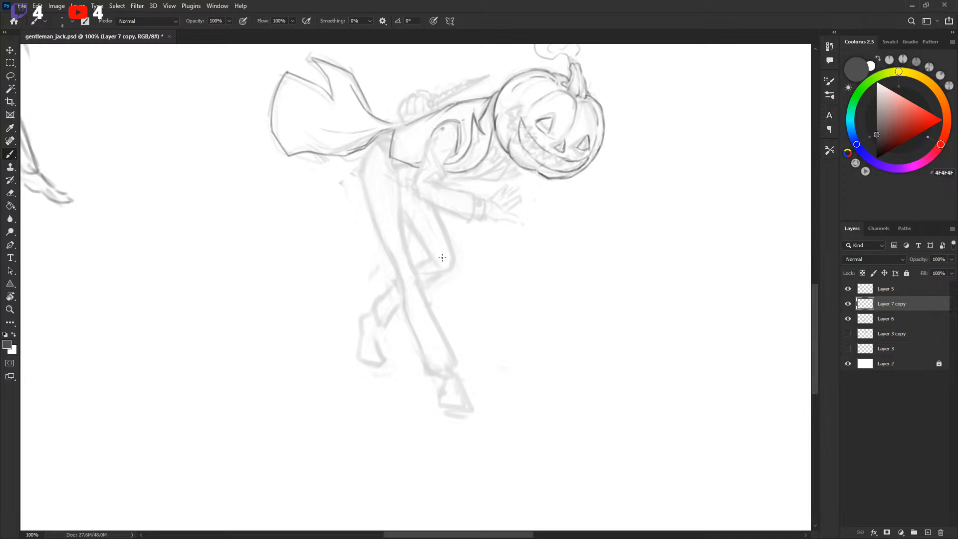
Refine the armhole with white and dark gray strokes, add the inner sleeve line, and save the document.
scroll(442, 258, "right", 2)
scroll(499, 249, "up", 1)
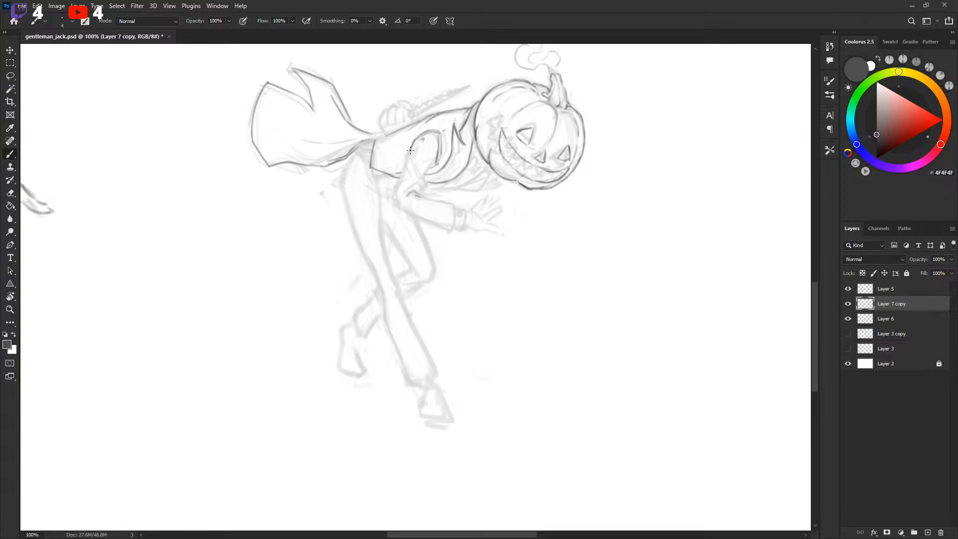
key("x")
key("x")
key("x")
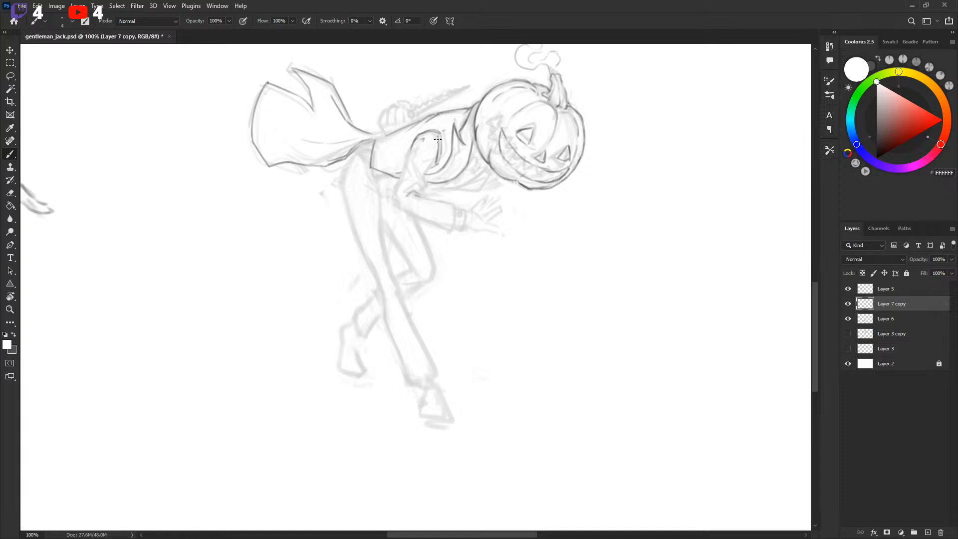
key("x")
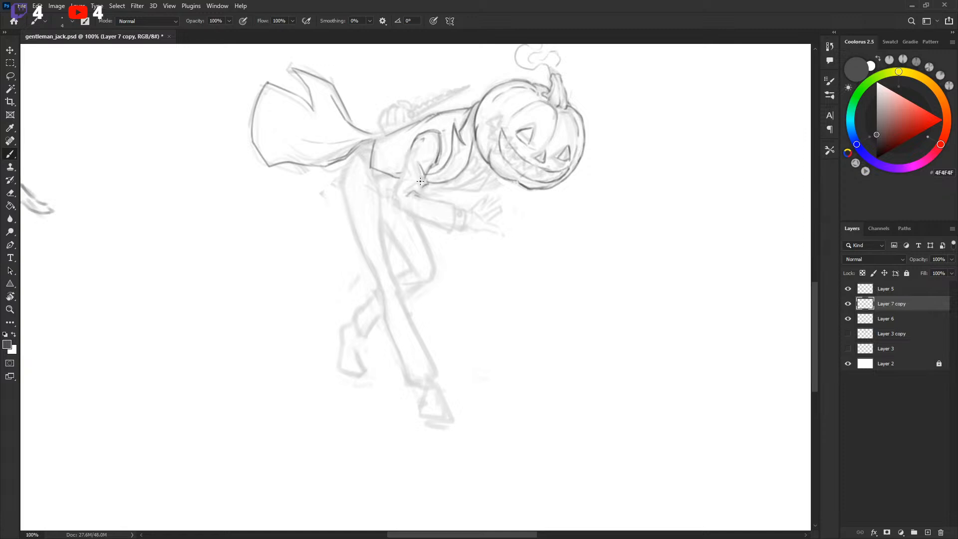
left_click_drag(422, 187, 420, 197)
key("ctrl+s")
Draw the upper sleeve's outer contour from shoulder to bent elbow, including the crease inside the elbow.
left_click_drag(396, 193, 394, 200)
left_click_drag(393, 202, 417, 199)
left_click_drag(394, 198, 411, 168)
key("x")
key("x")
left_click_drag(404, 166, 396, 191)
left_click_drag(432, 227, 434, 220)
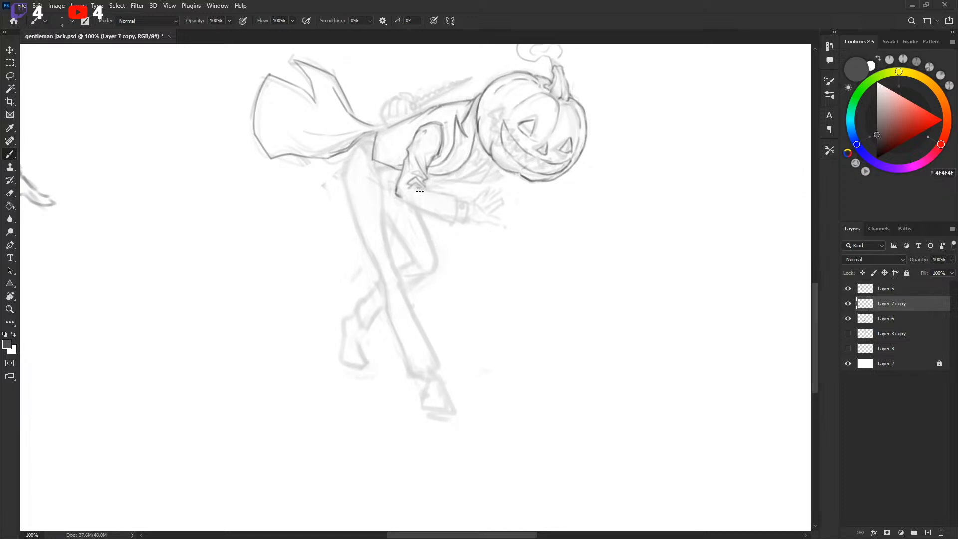
Lasso the elbow crease to adjust it, and touch up its lines with white and dark gray brush strokes.
left_click_drag(537, 146, 544, 151)
key("l")
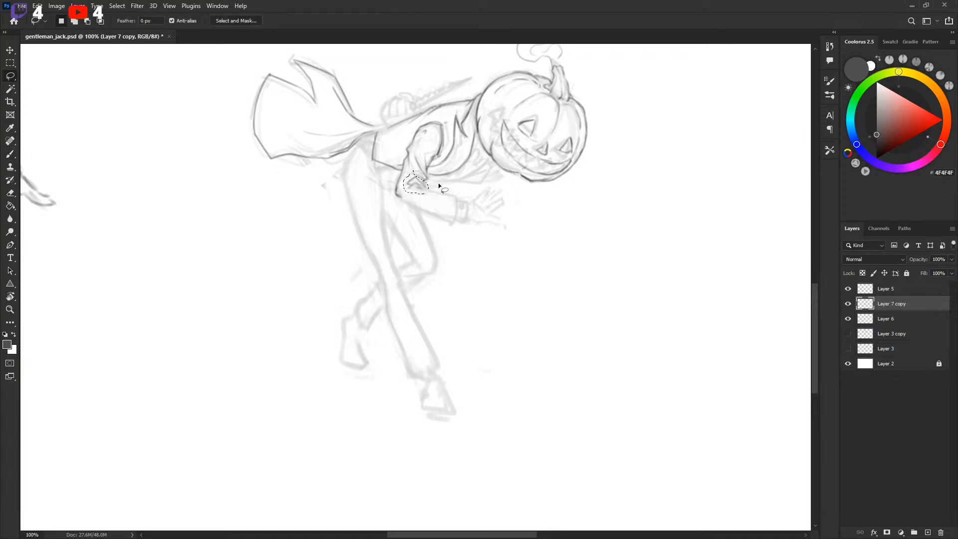
key("b")
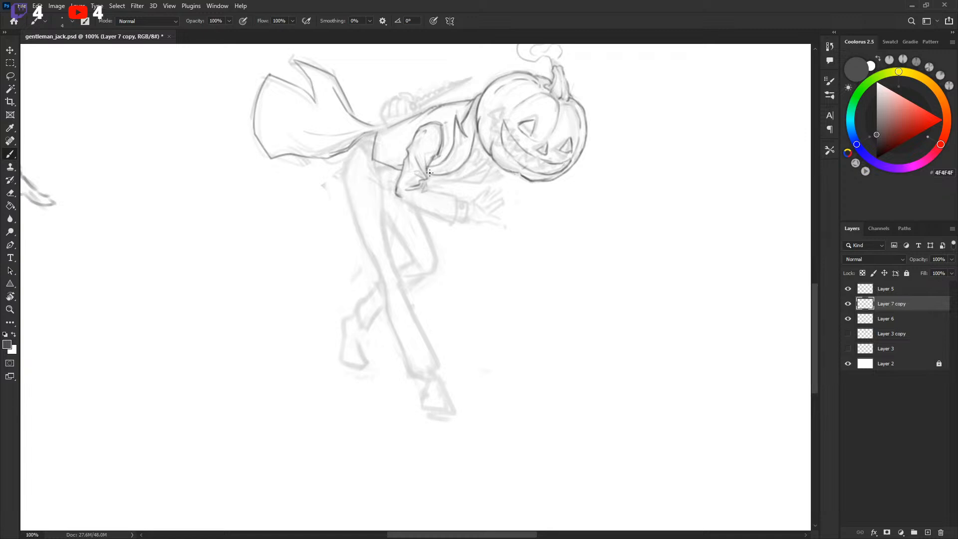
key("x")
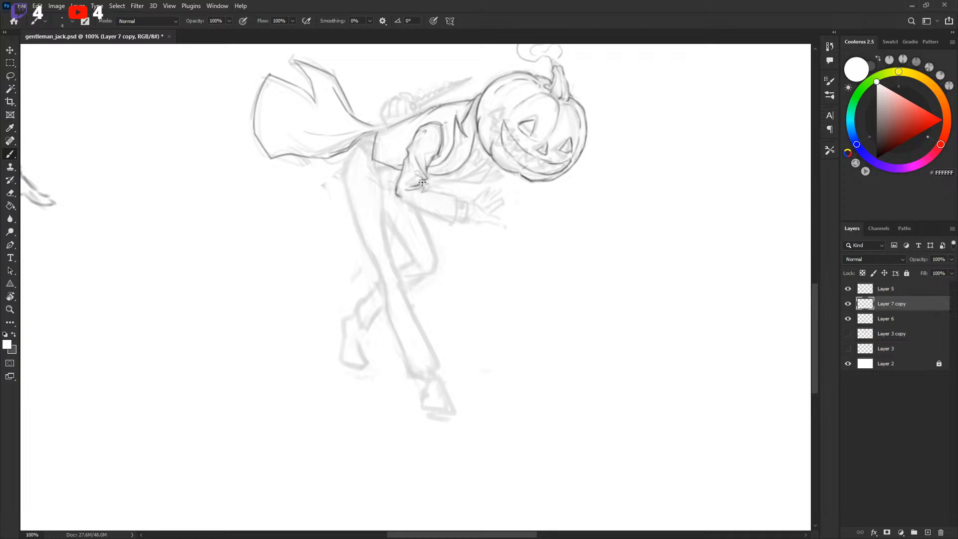
key("x")
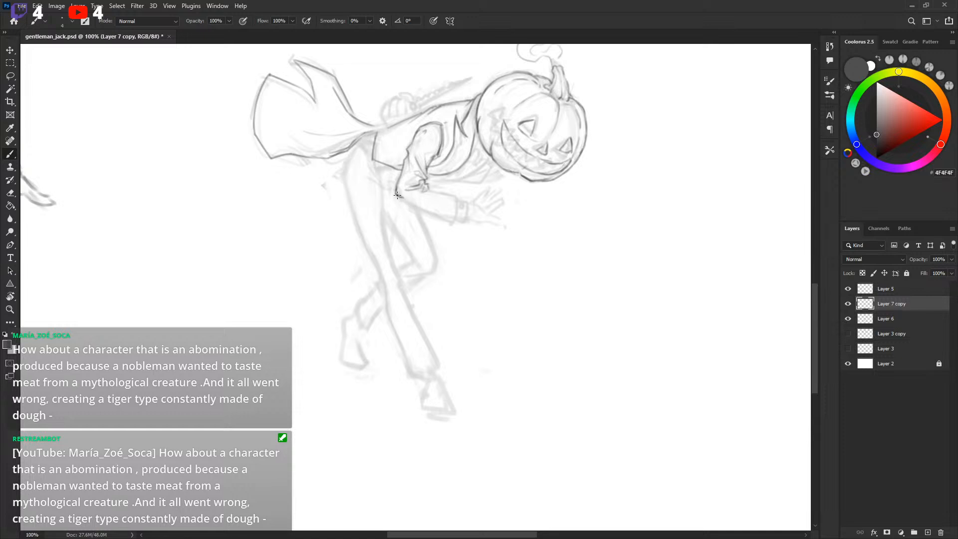
Outline the forearm sleeve from the elbow to the wrist, with its folds and the sleeve's end edge.
left_click_drag(398, 195, 444, 209)
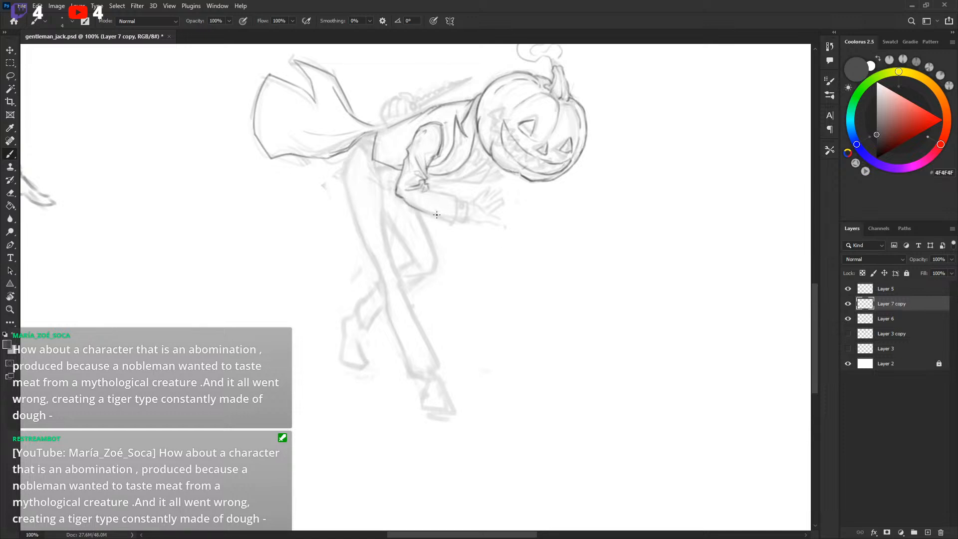
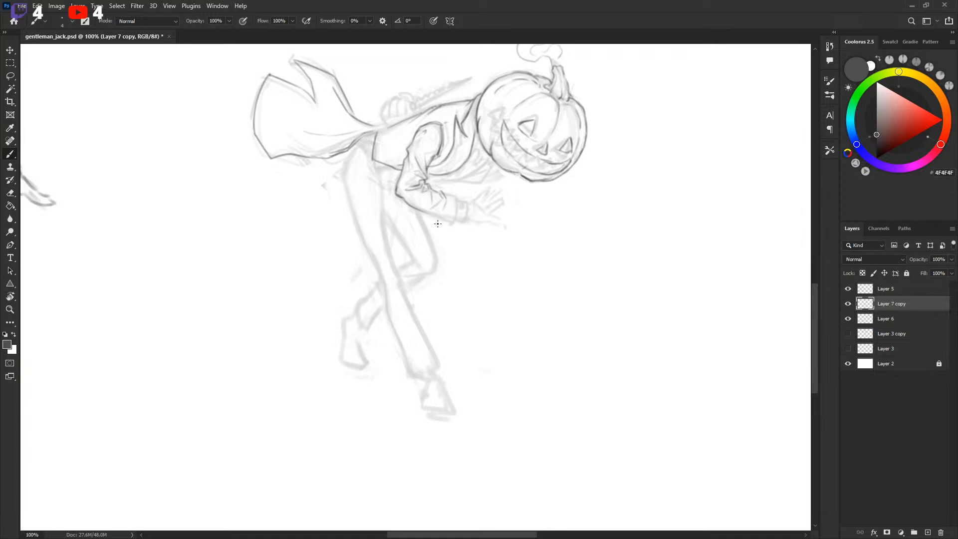
left_click_drag(406, 202, 455, 222)
mouse_move(452, 216)
left_mouse_down()
mouse_move(454, 193)
mouse_move(451, 225)
mouse_move(455, 210)
left_mouse_up()
Clean up the sleeve and elbow folds, painting over stray lines in white and redrawing in dark gray.
key("x")
key("x")
key("x")
key("x")
key("x")
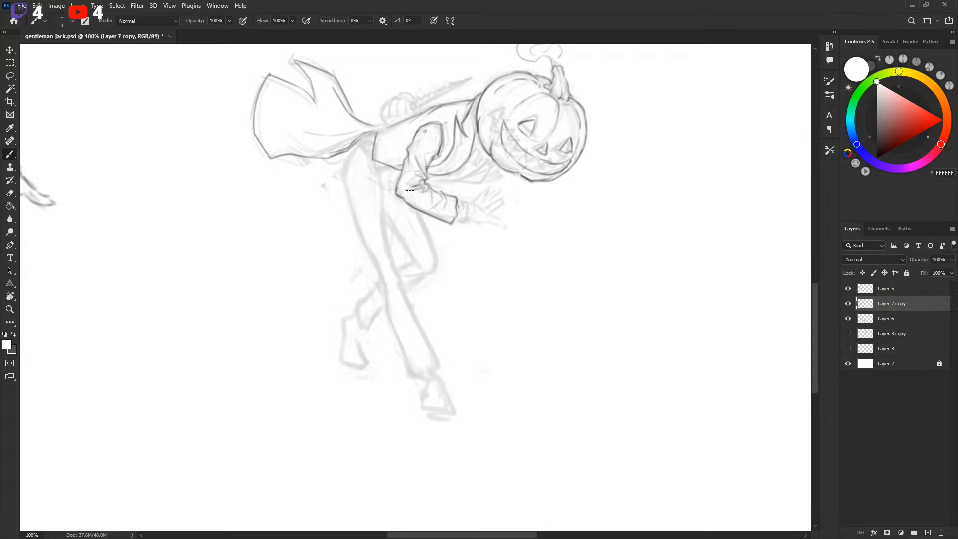
key("x")
key("x")
key("x")
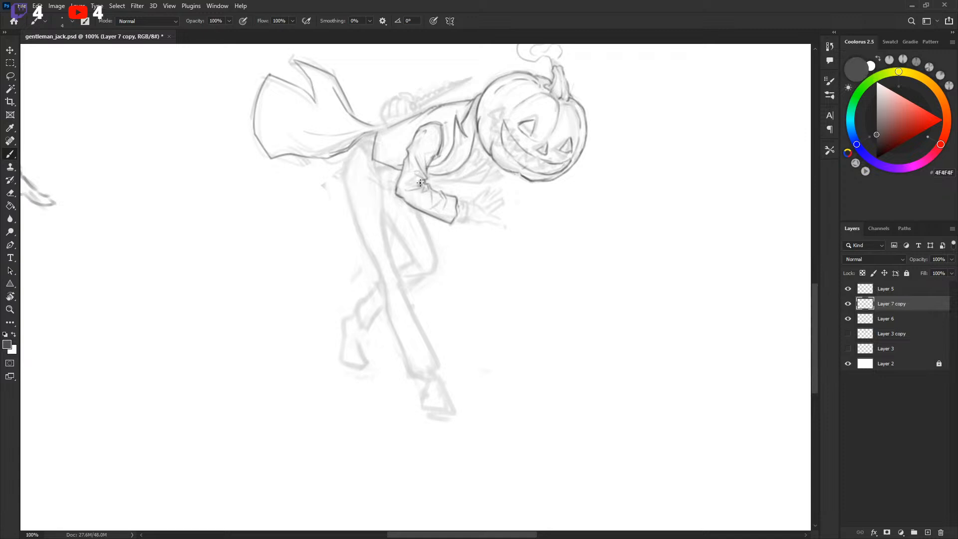
Add a short crease at the inner elbow of the sleeve and save the document.
mouse_move(412, 182)
left_mouse_down()
mouse_move(405, 188)
mouse_move(418, 177)
mouse_move(420, 188)
left_mouse_up()
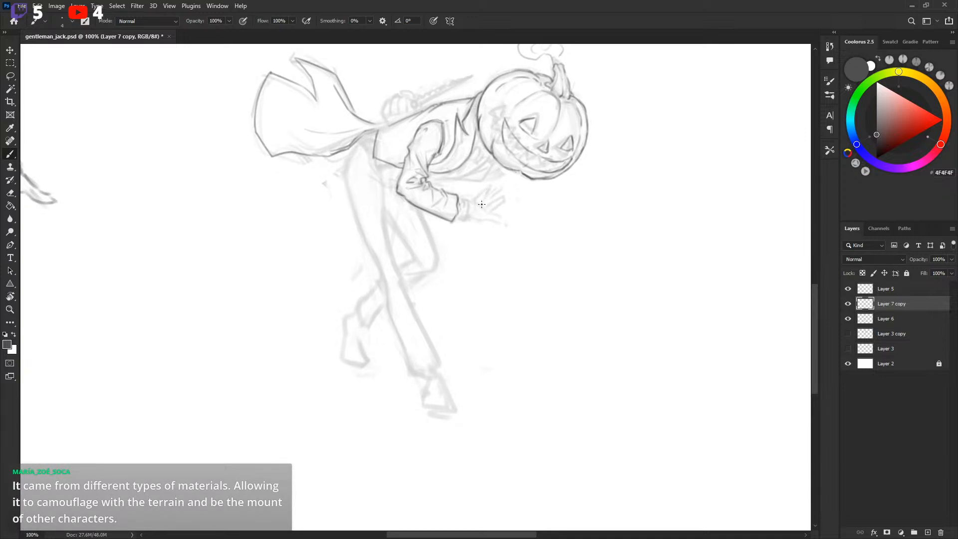
key("ctrl+s")
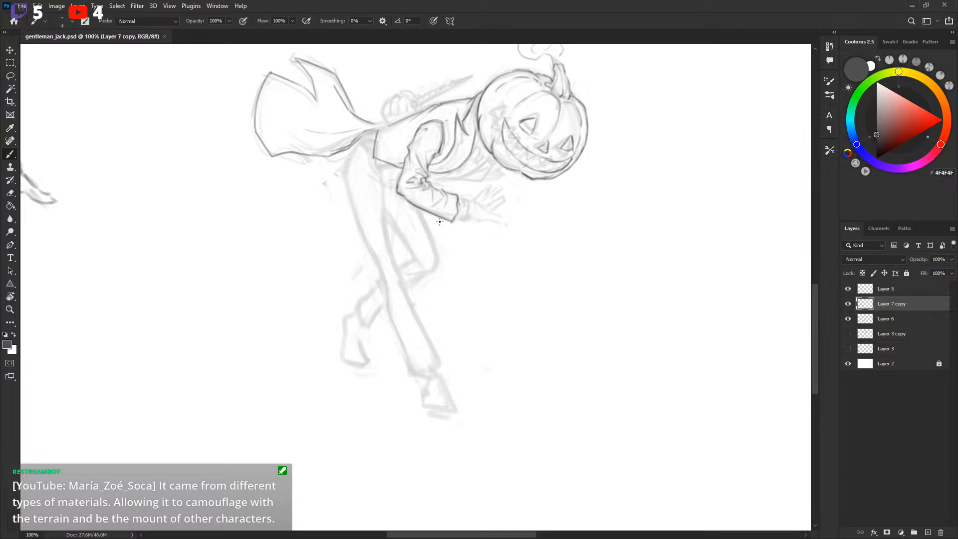
Draw small buttons near the sleeve's end and reinforce the forearm's lower contour in dark gray.
left_click(439, 212)
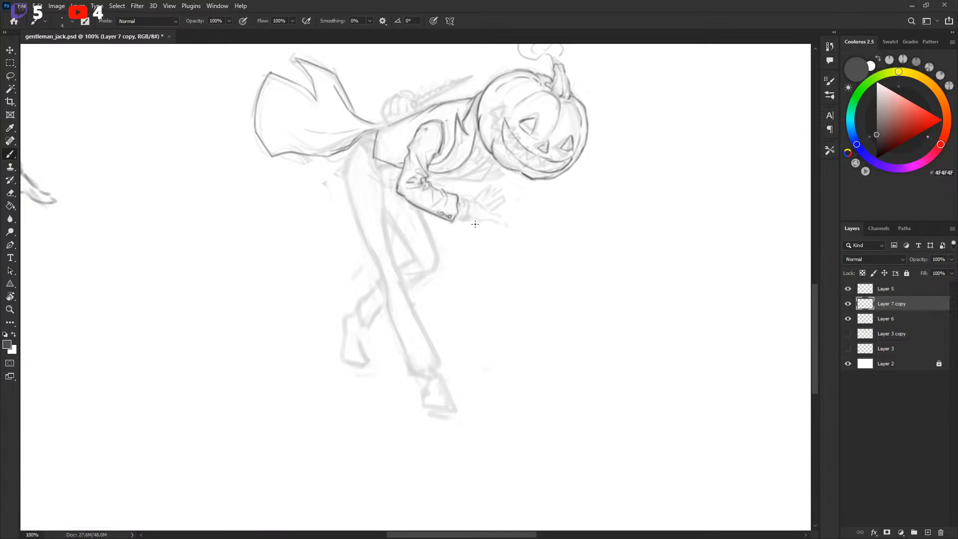
left_click_drag(450, 216, 462, 223)
left_click_drag(438, 215, 425, 209)
key("x")
key("x")
key("x")
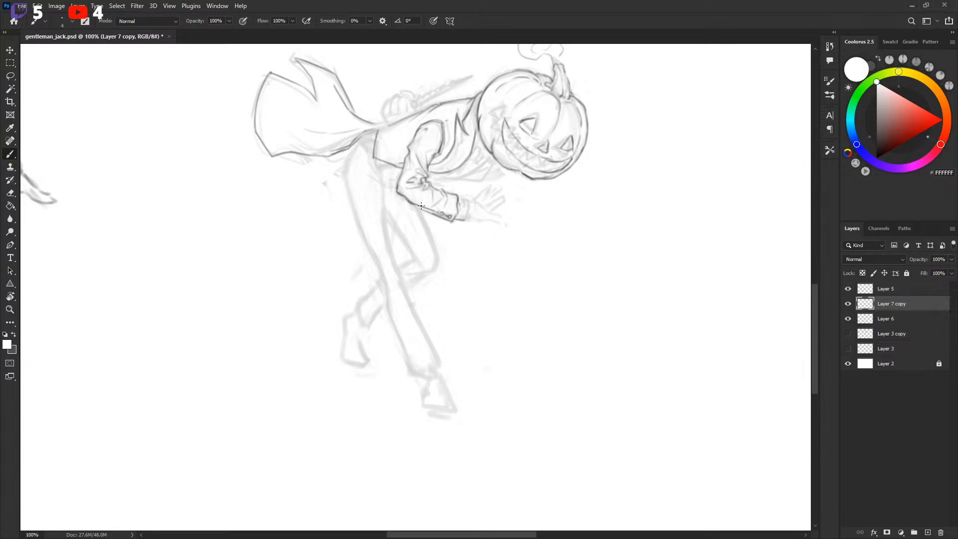
key("x")
left_click_drag(423, 209, 438, 215)
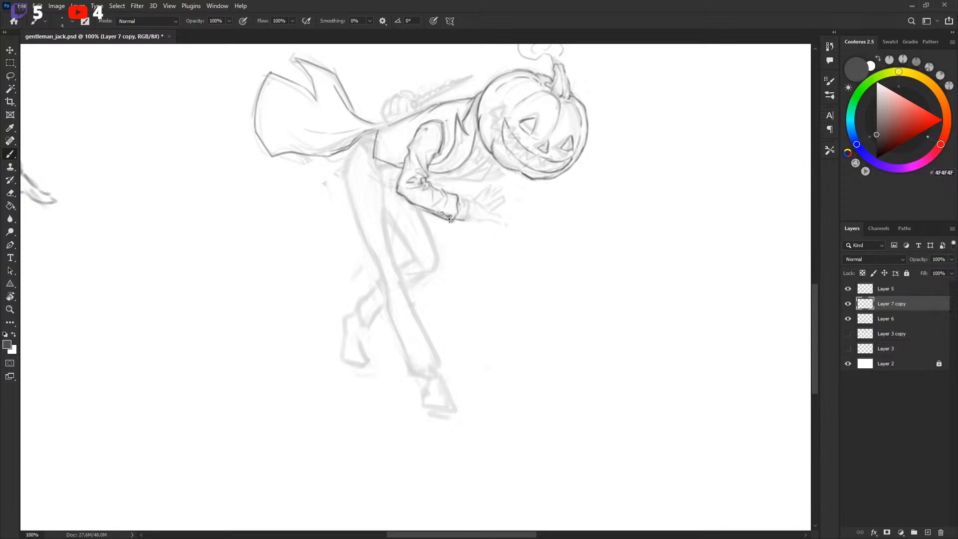
key("x")
key("x")
left_click_drag(419, 205, 437, 215)
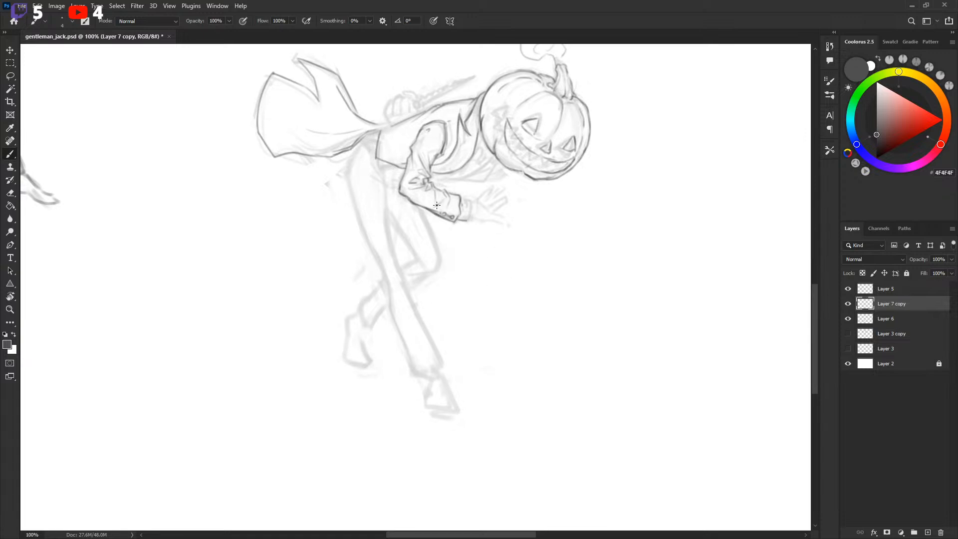
Touch up the forearm folds and the sleeve's end, alternating white and dark gray brush strokes.
key("x")
key("x")
key("x")
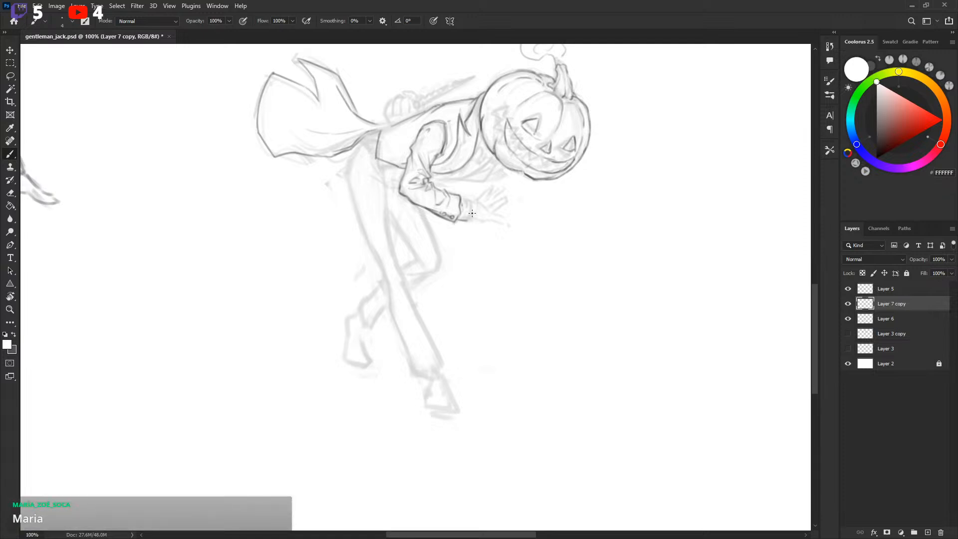
key("x")
key("x")
key("x")
key("x")
left_click_drag(538, 253, 539, 253)
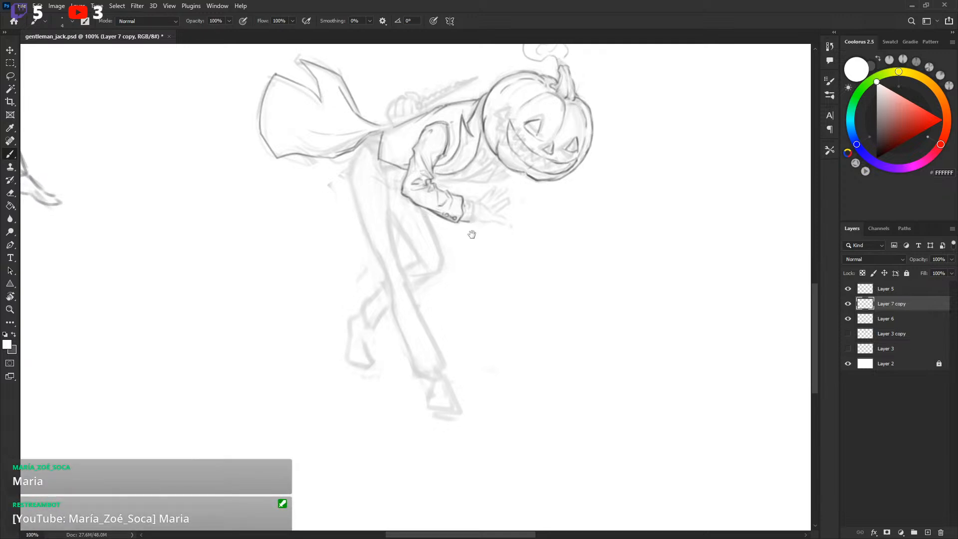
left_click_drag(474, 233, 479, 233)
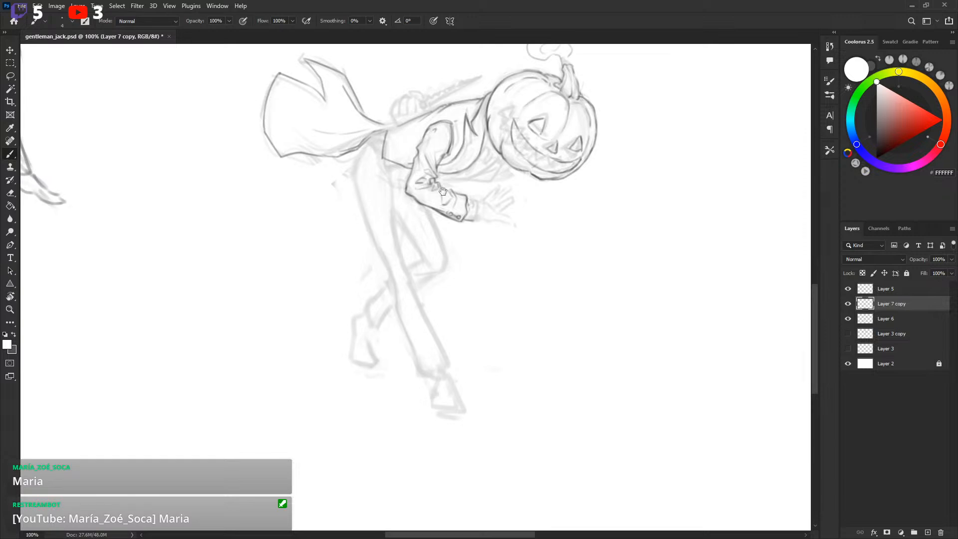
left_click_drag(443, 184, 445, 183)
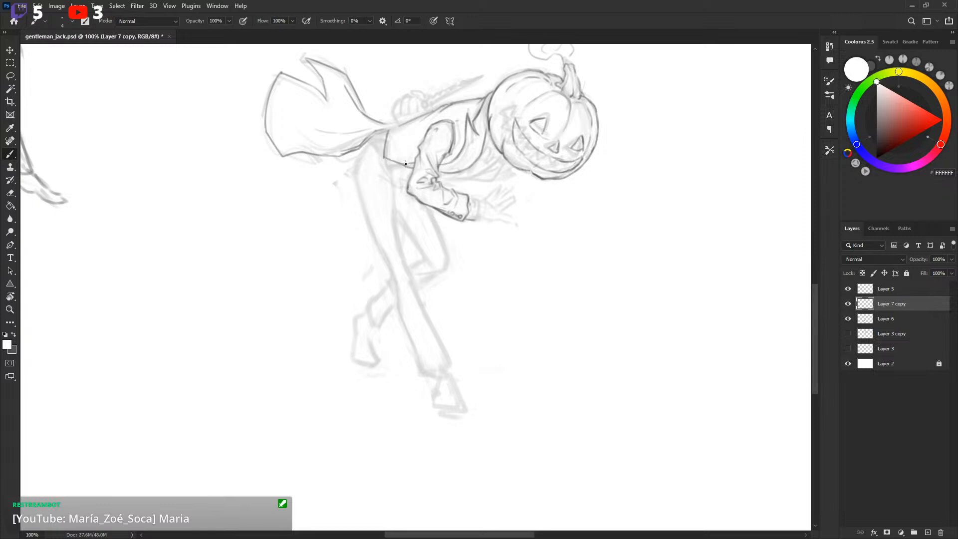
Refine the jacket's lower edge and the line joining the coattail to the back, and save the document.
left_click(408, 163, "alt")
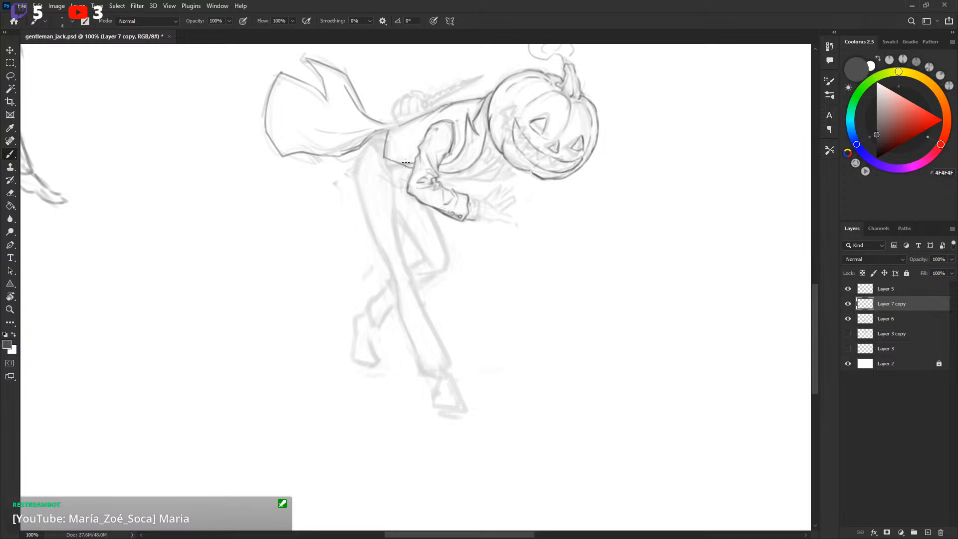
key("x")
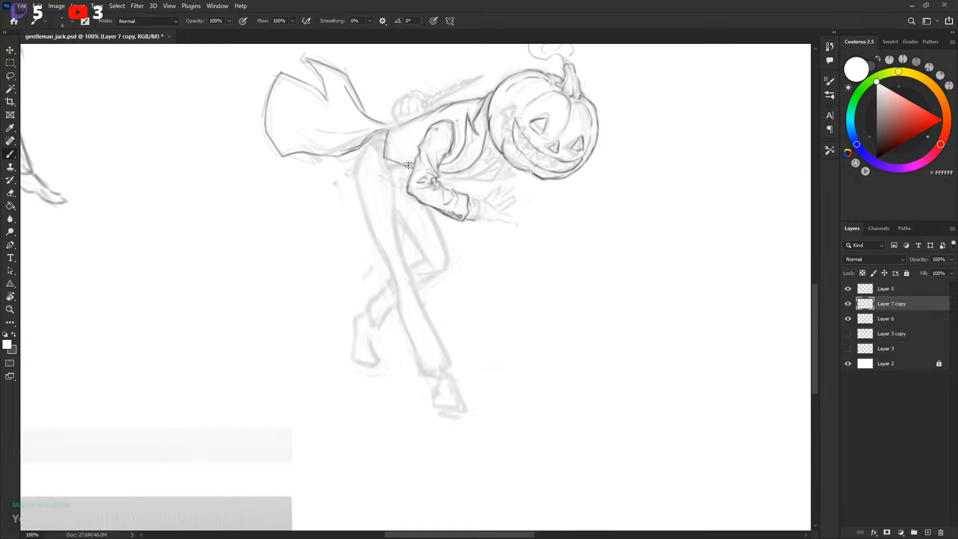
key("x")
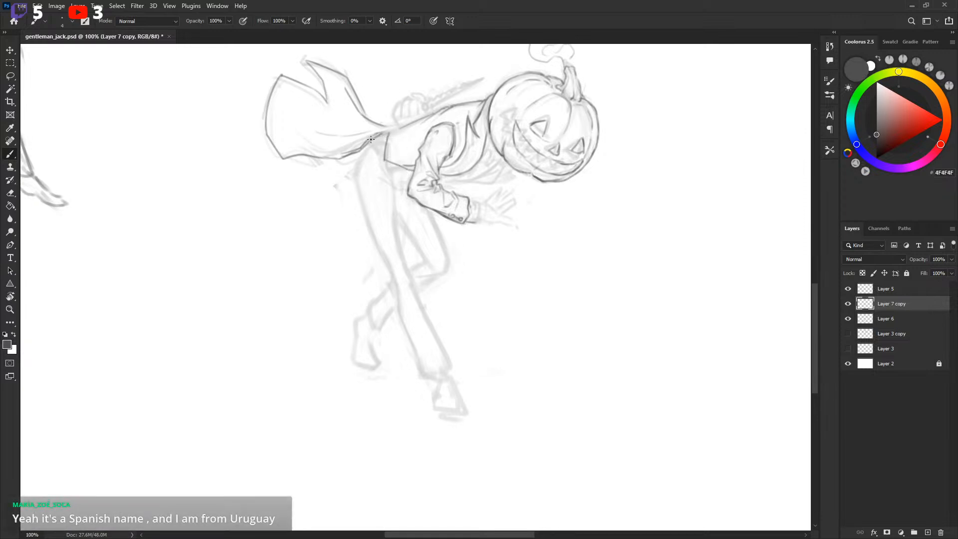
left_click_drag(380, 128, 397, 124)
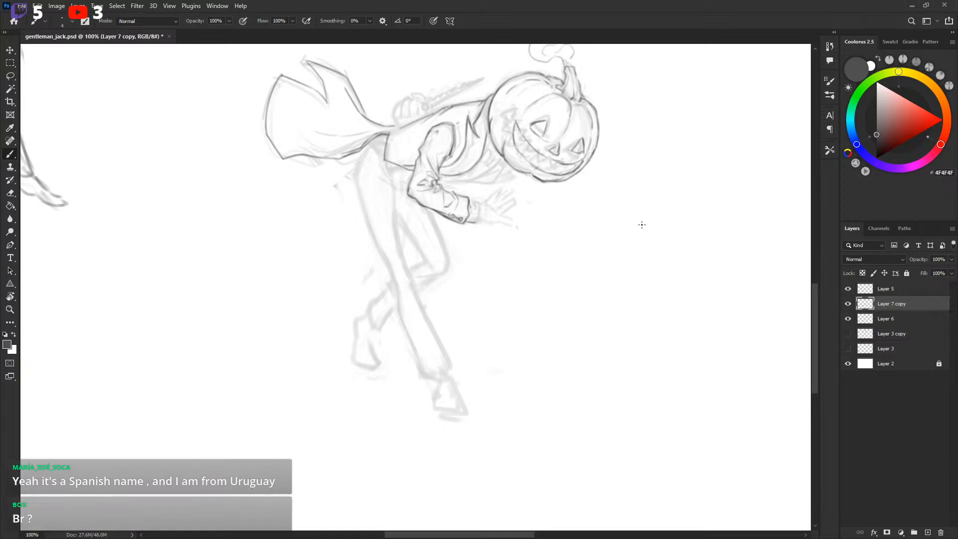
mouse_move(436, 179)
left_mouse_down()
mouse_move(436, 162)
mouse_move(432, 174)
left_mouse_up()
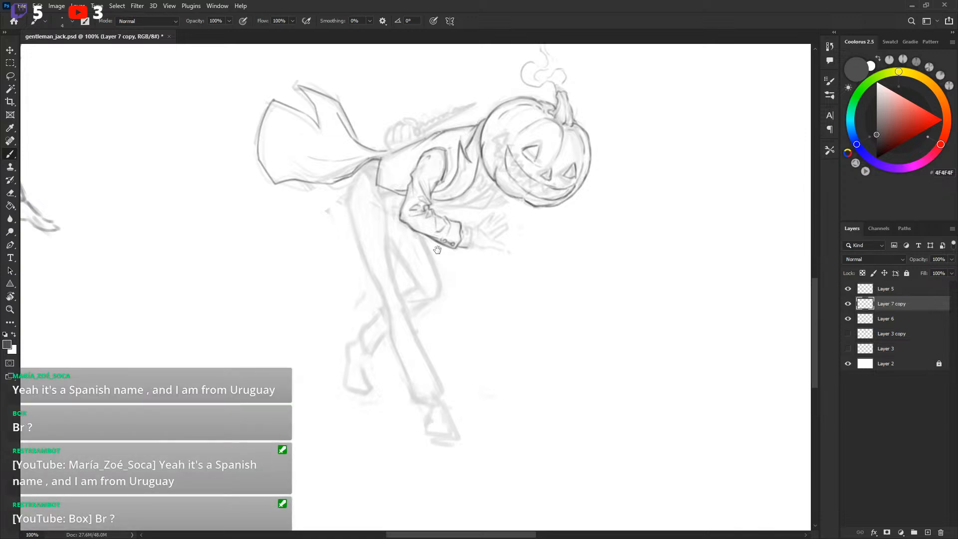
left_click_drag(446, 246, 442, 245)
key("ctrl+s")
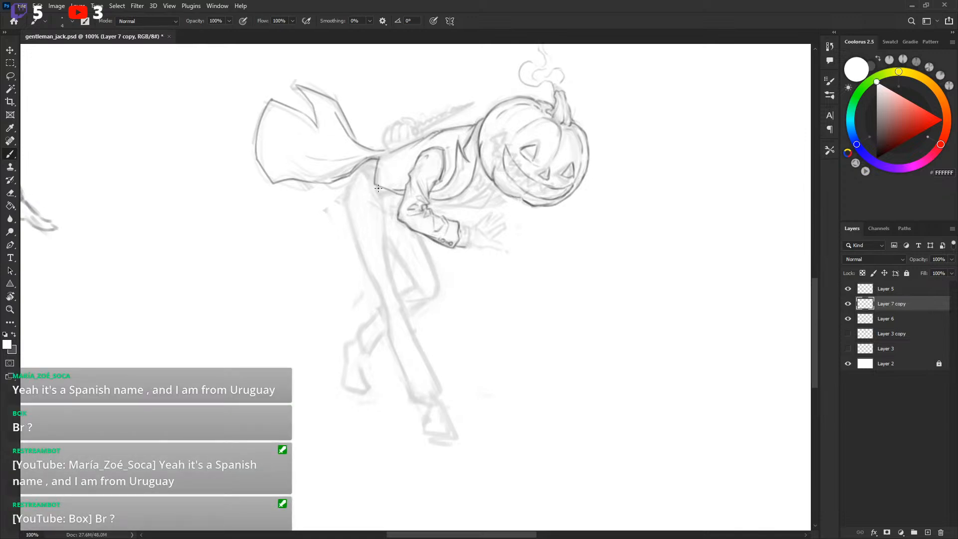
left_click_drag(394, 199, 395, 201)
key("ctrl+s")
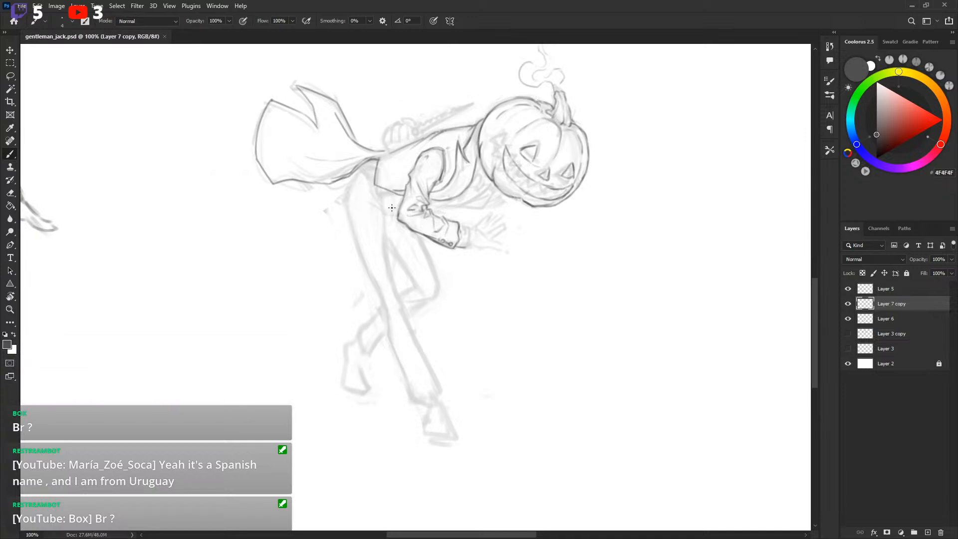
Draw the garment edge showing below the jacket hem beside the elbow in dark gray, trimming it with white.
left_click_drag(396, 215, 399, 209)
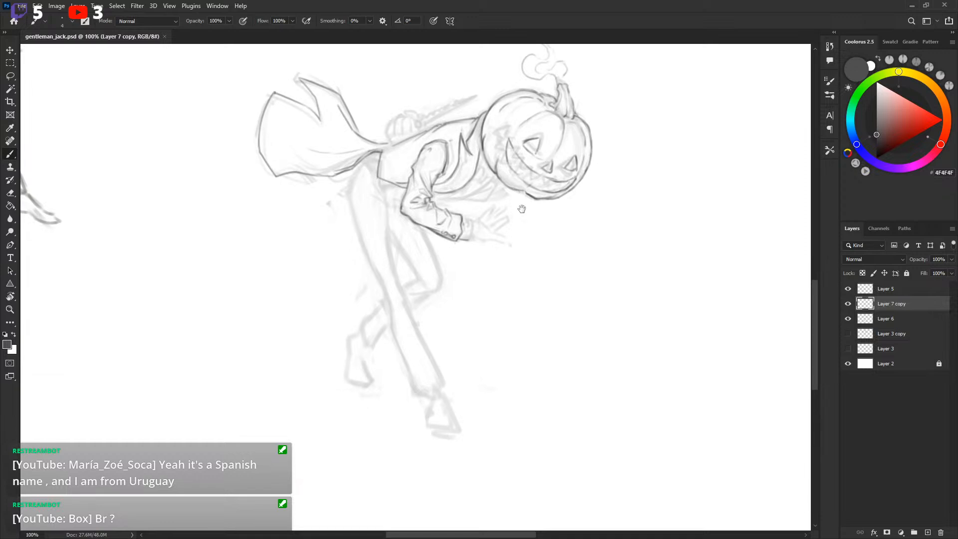
left_click_drag(521, 208, 515, 201)
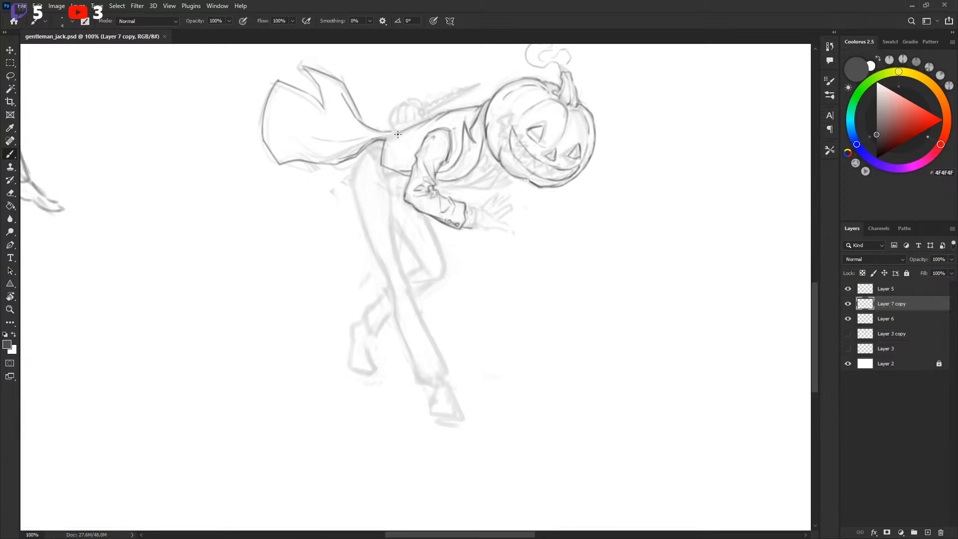
left_click_drag(397, 134, 387, 153)
left_click_drag(414, 212, 416, 206)
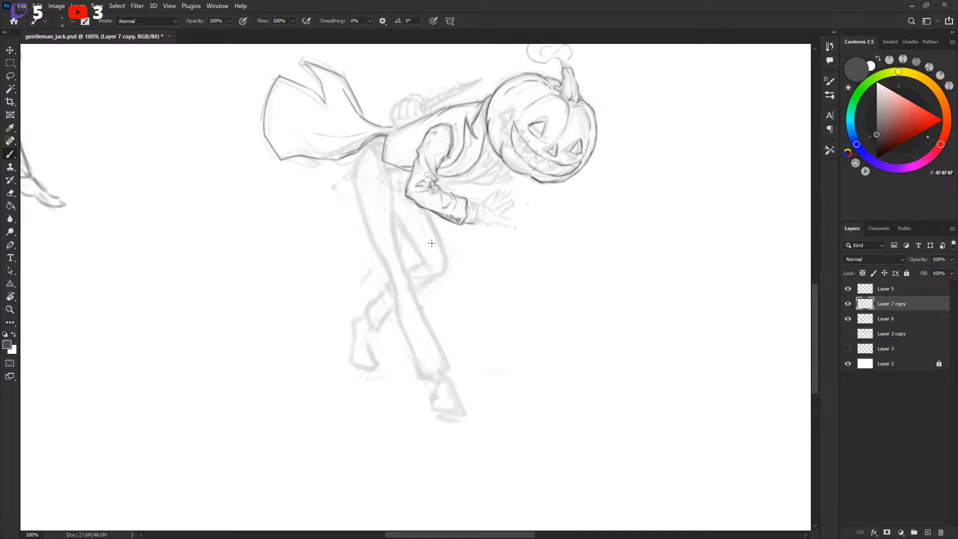
key("ctrl+z")
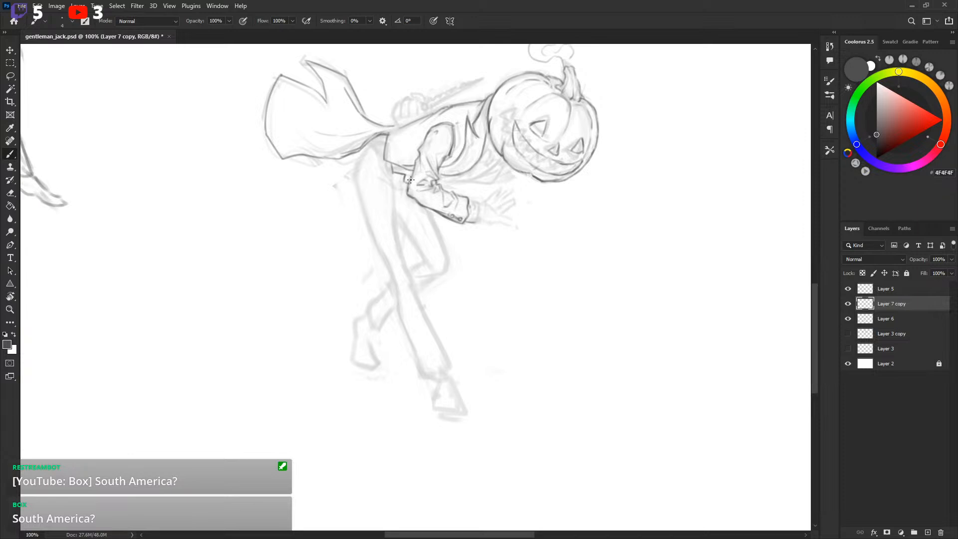
key("x")
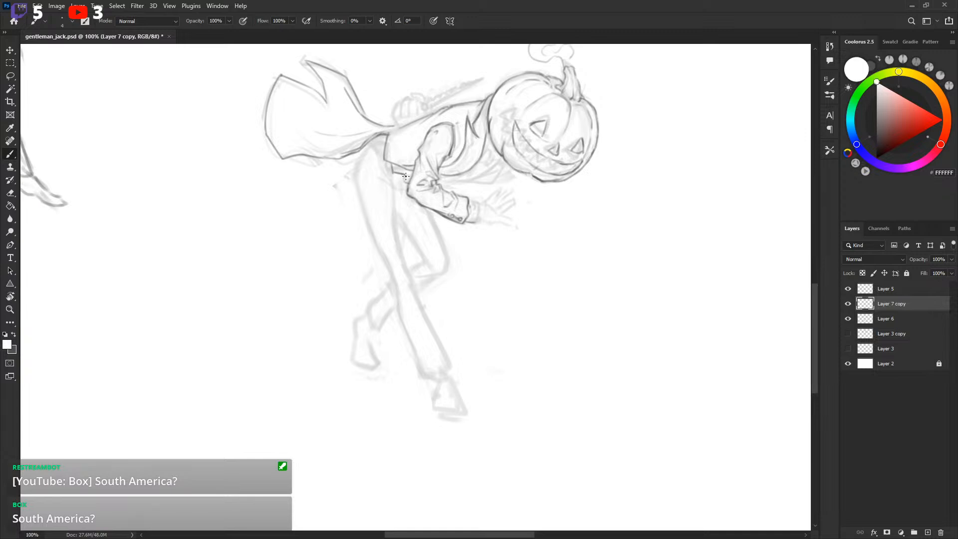
key("x")
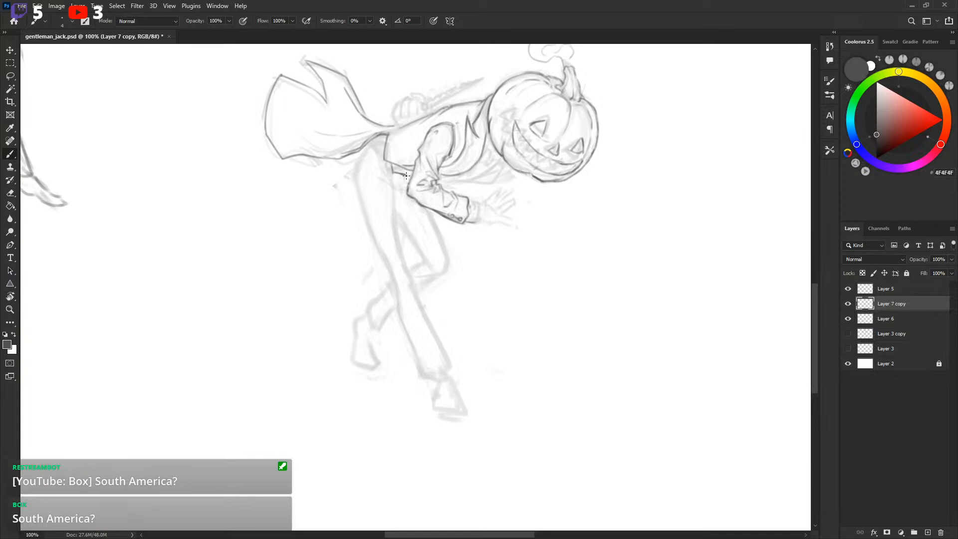
key("x")
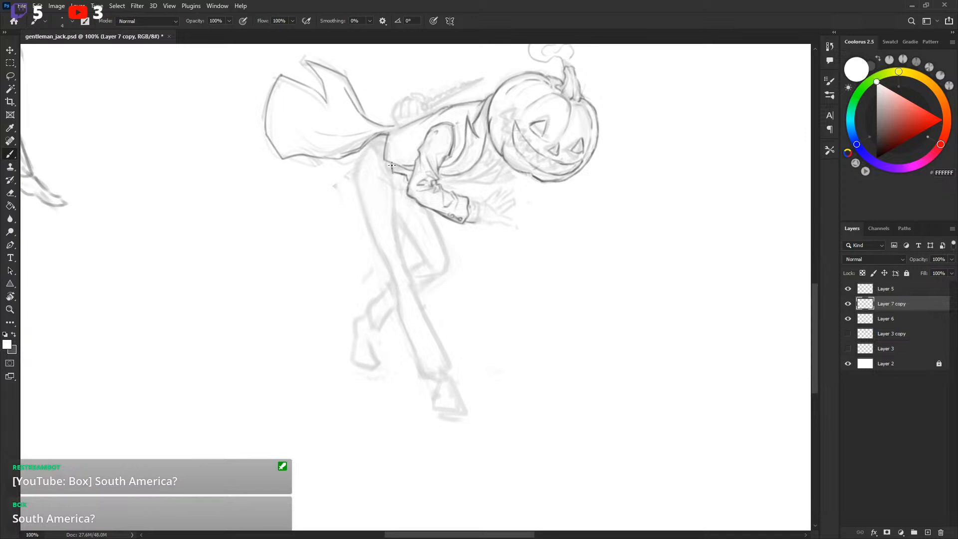
key("x")
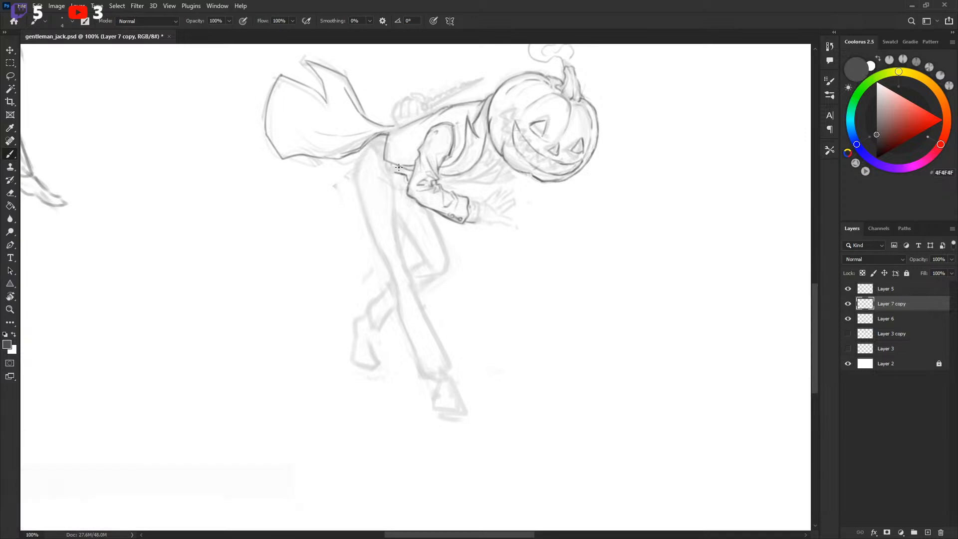
key("x")
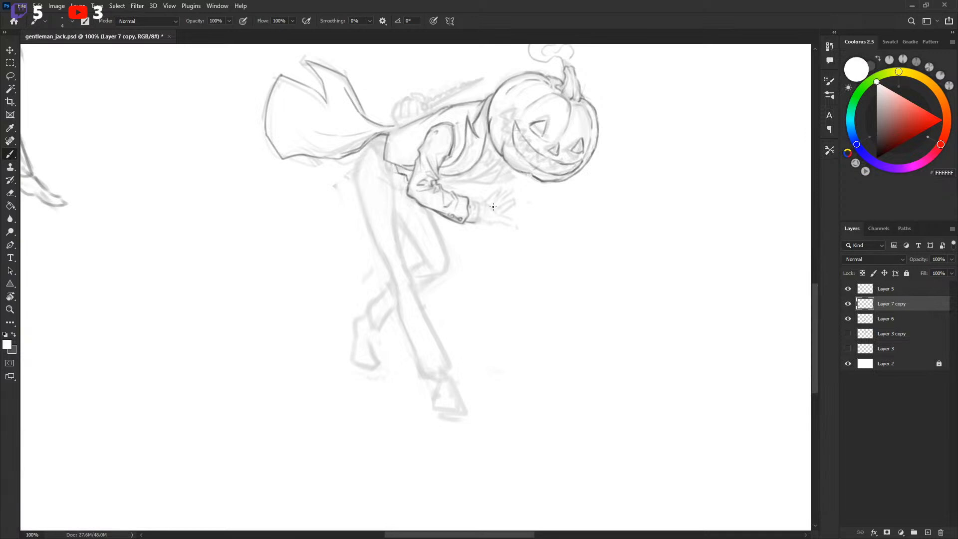
key("x")
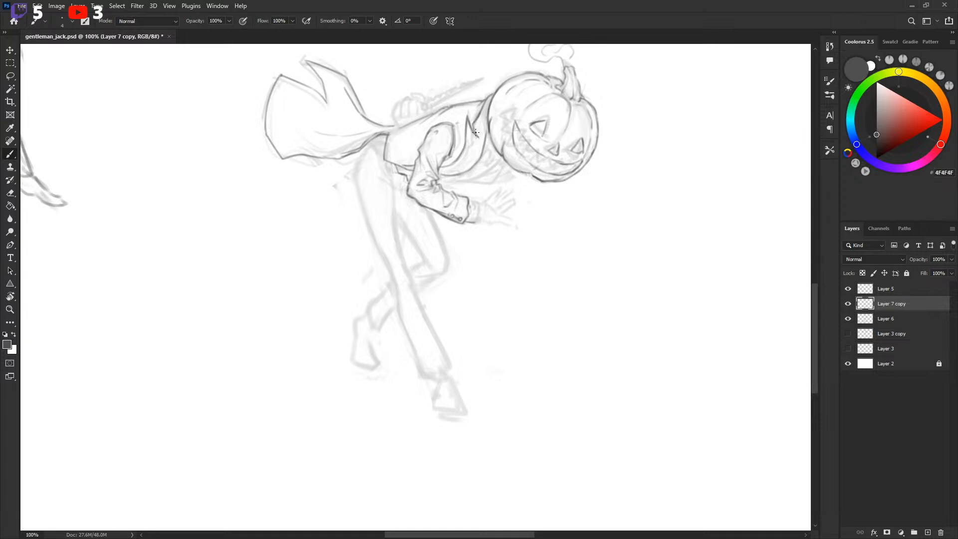
mouse_move(471, 100)
left_mouse_down()
mouse_move(451, 187)
mouse_move(451, 100)
mouse_move(468, 169)
left_mouse_up()
key("ctrl+z")
key("ctrl+z")
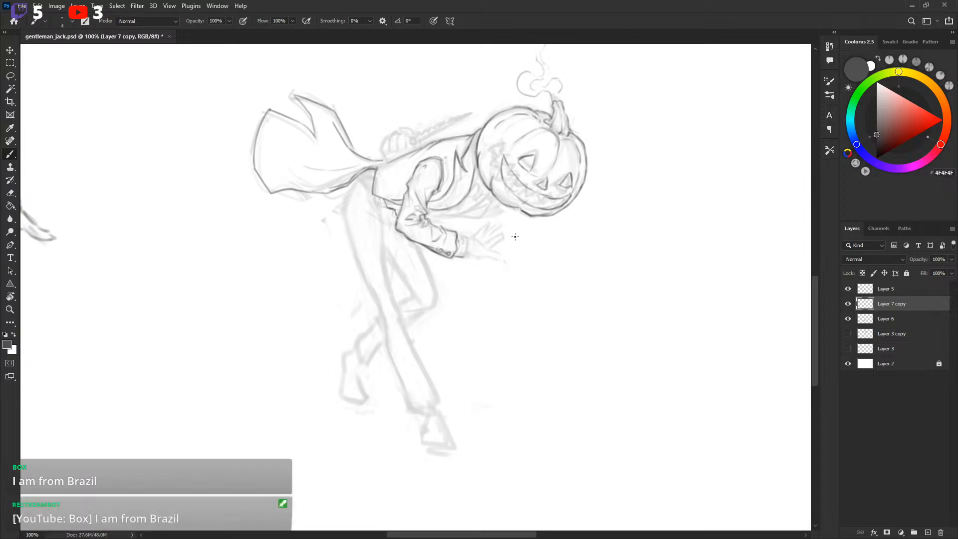
Save the document and open a second window of gentleman_jack.psd as a separate view of the drawing.
left_click_drag(515, 230, 524, 232)
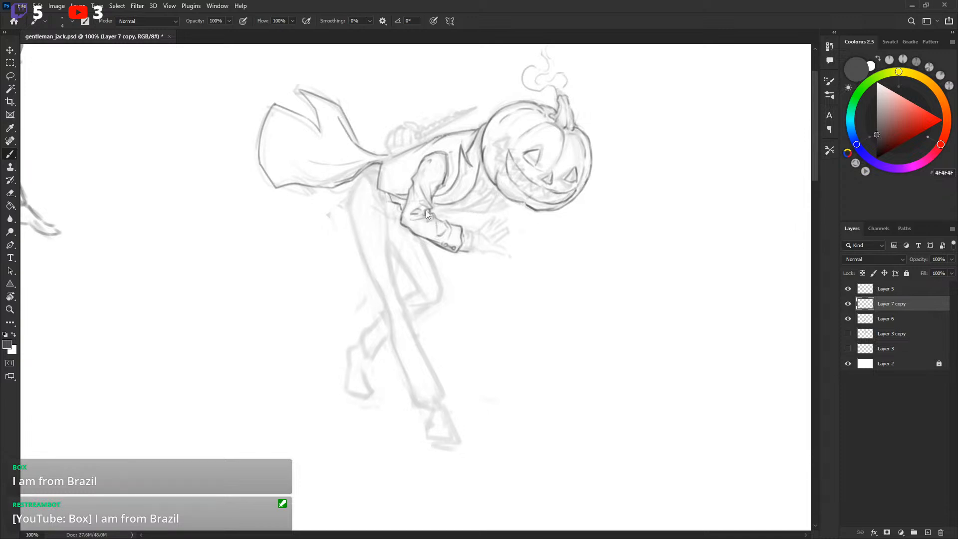
key("x")
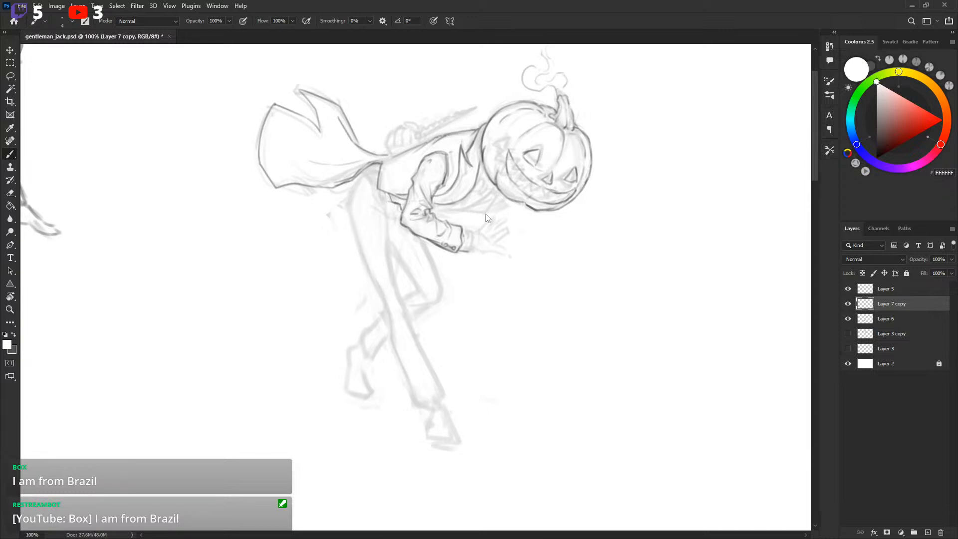
key("ctrl+s")
left_click(217, 6)
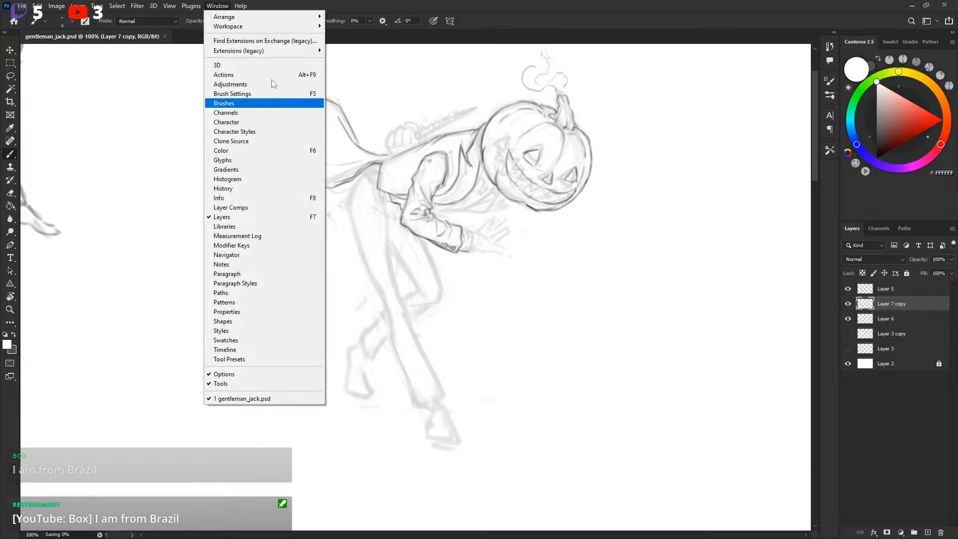
mouse_move(241, 6)
left_click(362, 203)
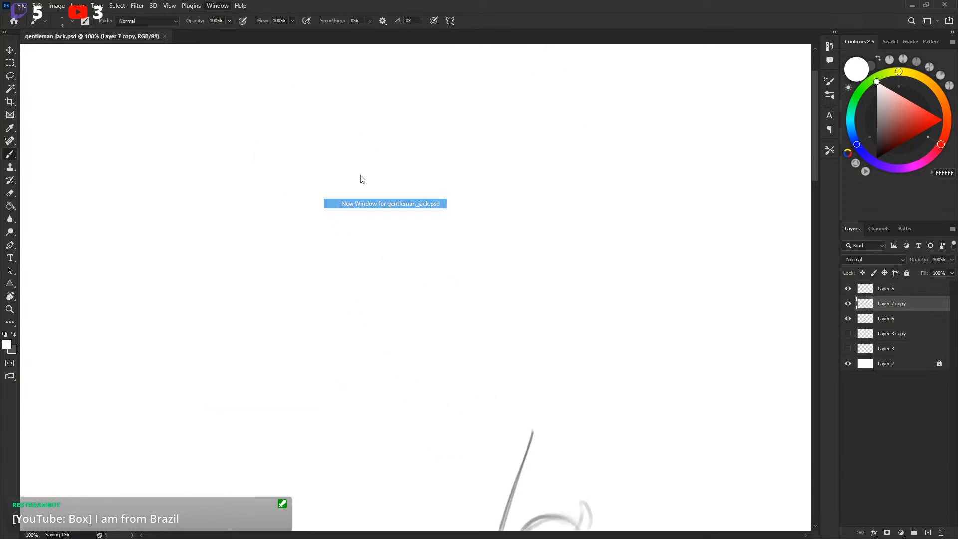
left_click(168, 39)
left_click(165, 36)
key("ctrl+1")
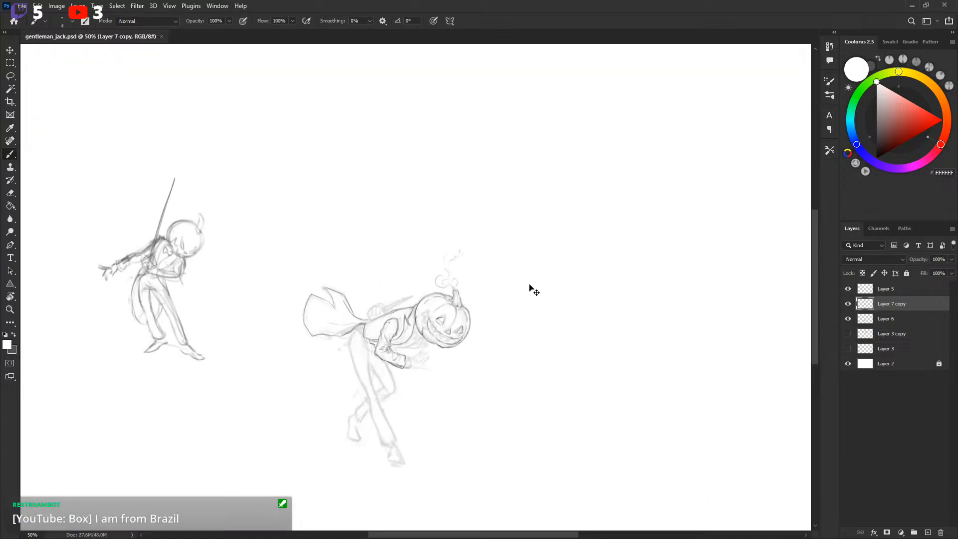
scroll(538, 291, "down", 4)
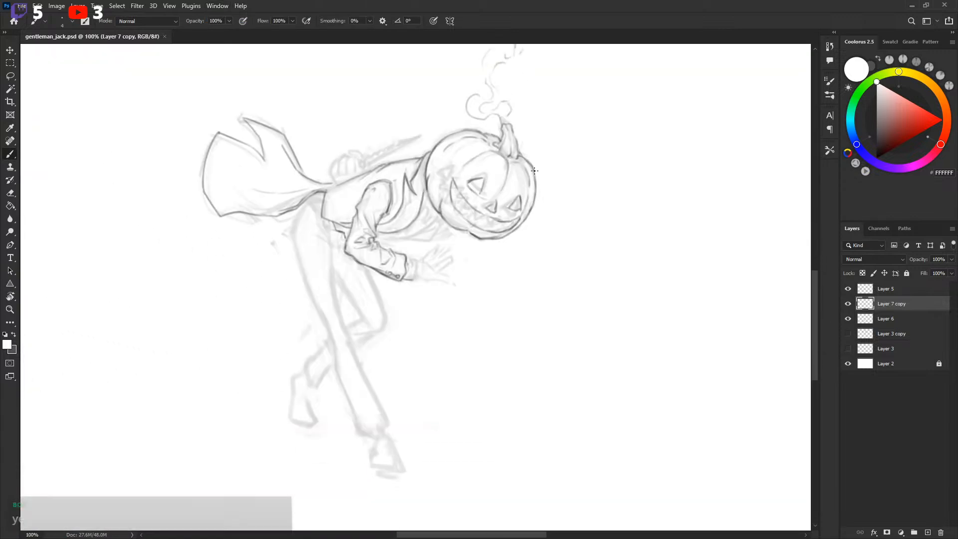
scroll(459, 252, "up", 1)
key("ctrl+minus")
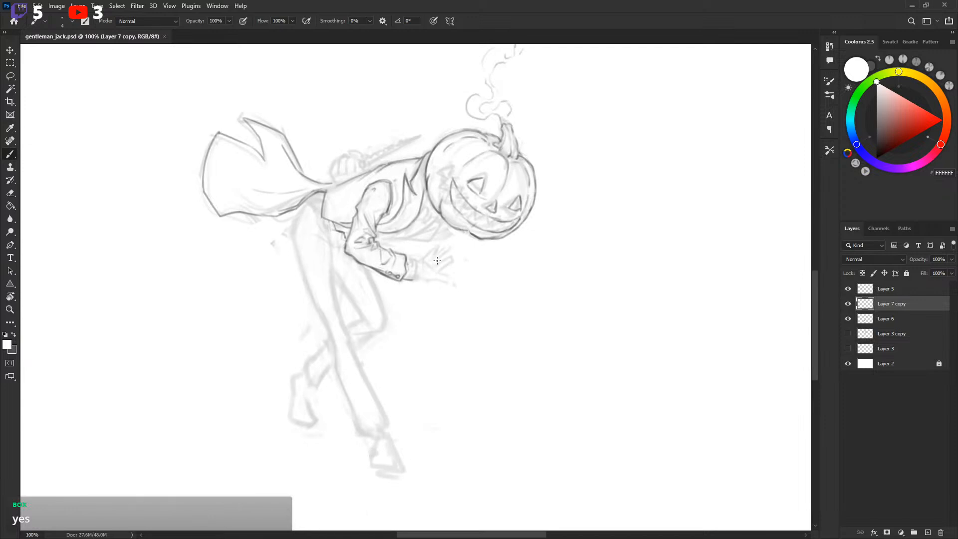
Draw the shirt cuff at the end of the bent arm's sleeve in dark gray, trimming its edges with white.
left_click(417, 266, "alt")
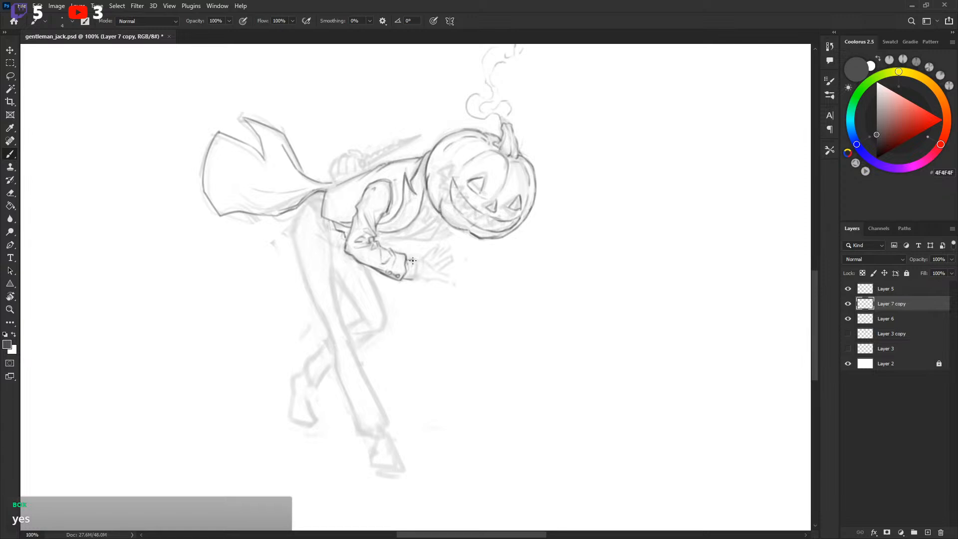
mouse_move(413, 255)
left_mouse_down()
mouse_move(413, 278)
mouse_move(418, 260)
left_mouse_up()
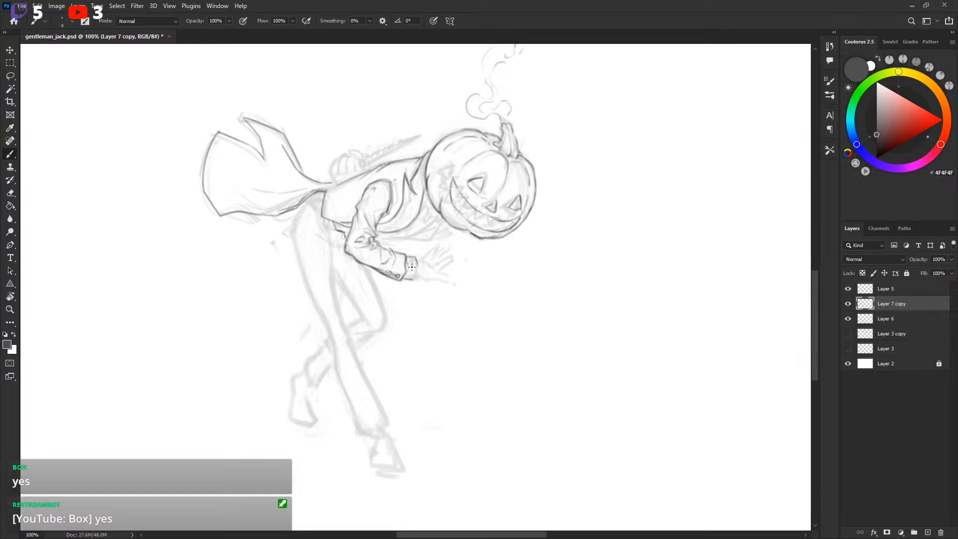
mouse_move(464, 274)
left_mouse_down()
mouse_move(475, 262)
mouse_move(429, 255)
left_mouse_up()
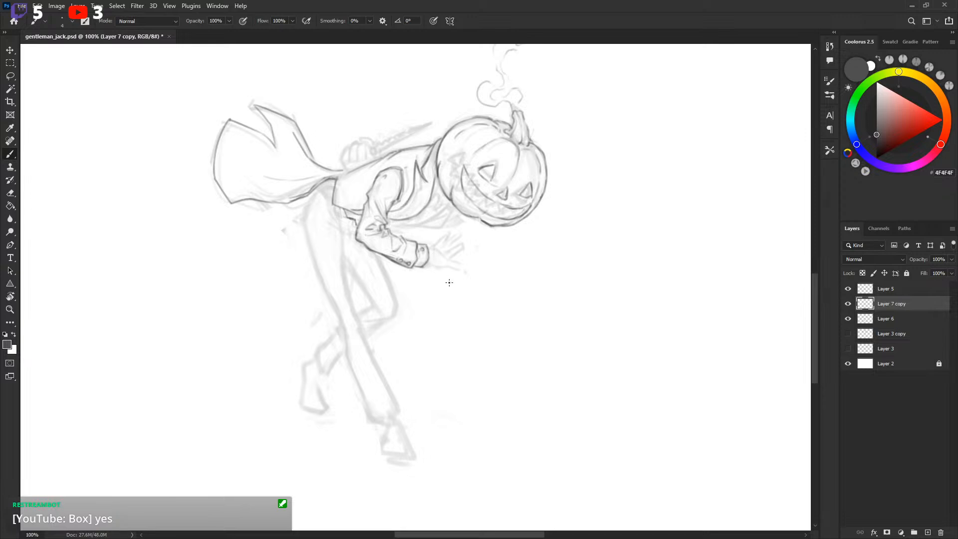
key("x")
key("x")
left_click_drag(420, 267, 426, 259)
key("x")
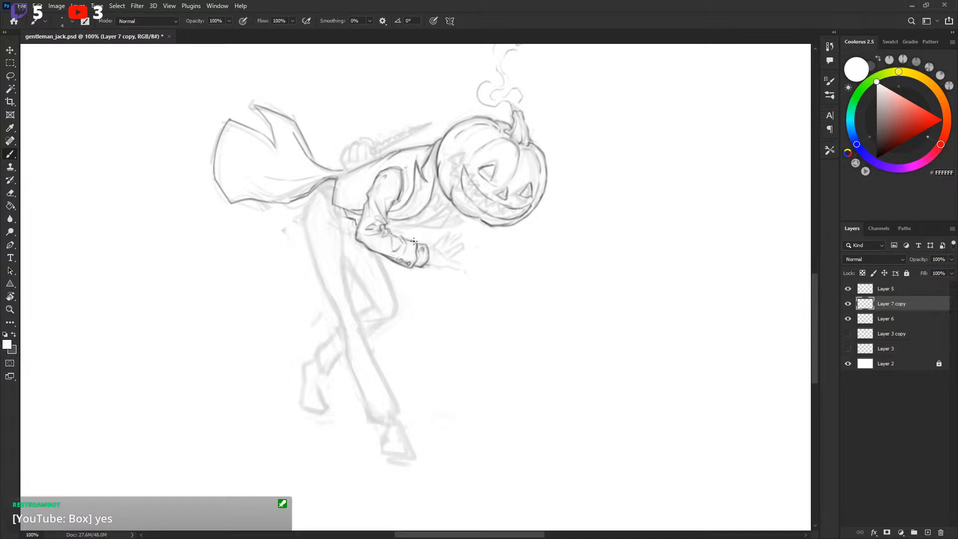
key("x")
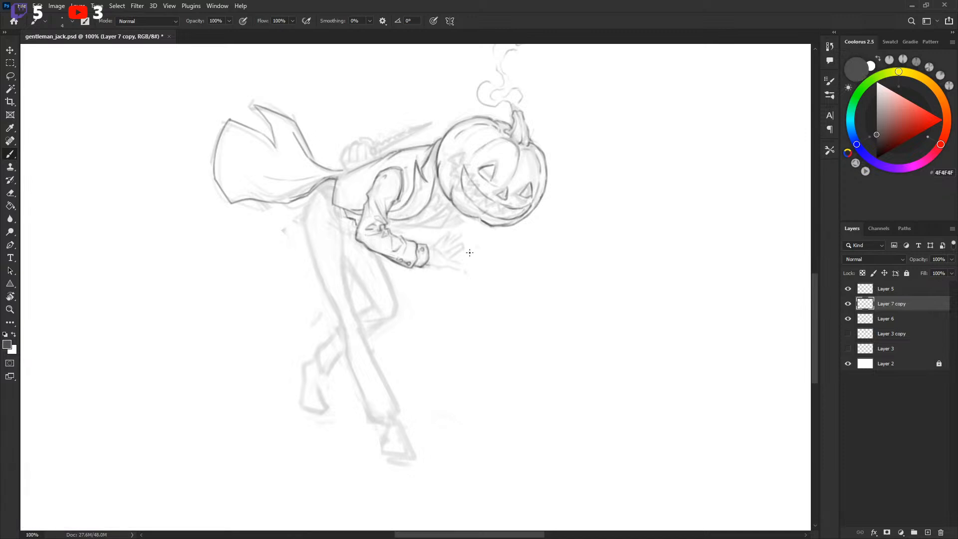
Draw the hand's outline from the cuff to the extended fingertip, alternating dark gray and white brush strokes.
left_click_drag(511, 278, 514, 277)
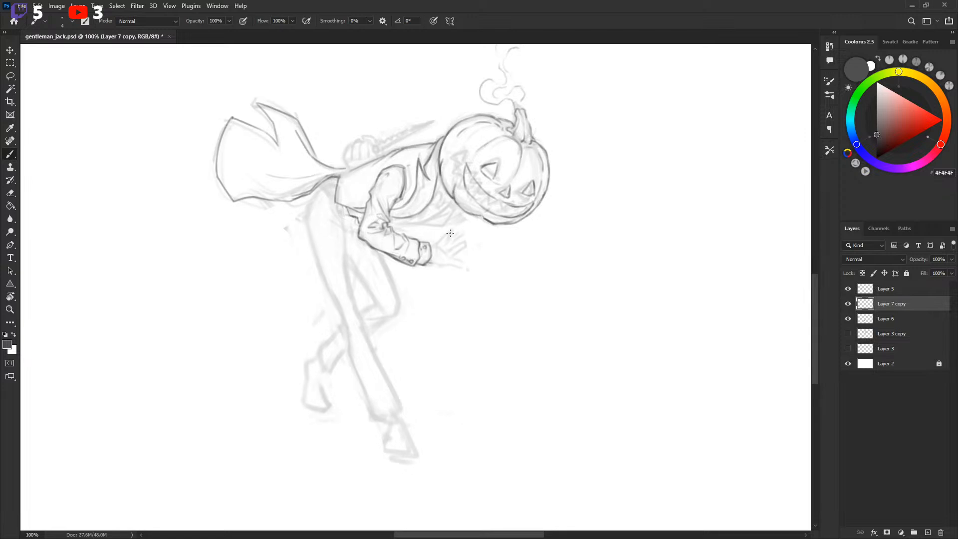
left_click_drag(450, 233, 448, 231)
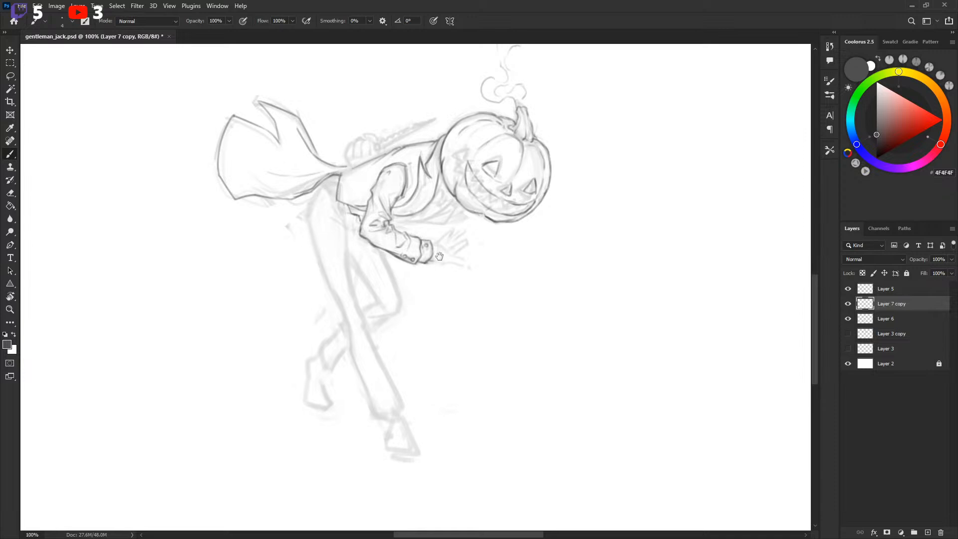
scroll(443, 249, "down", 2)
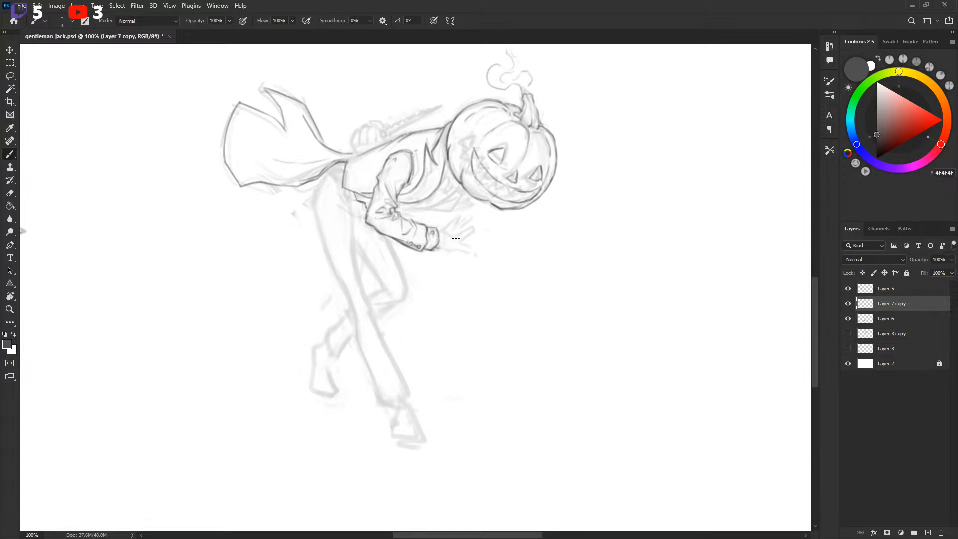
left_click_drag(456, 238, 457, 218)
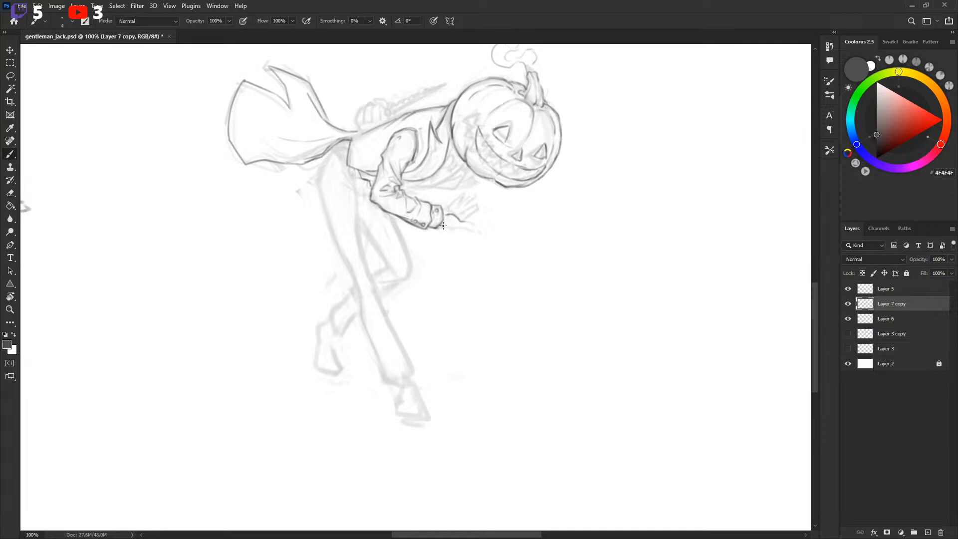
left_click_drag(440, 224, 453, 230)
key("x")
key("x")
key("x")
key("x")
key("x")
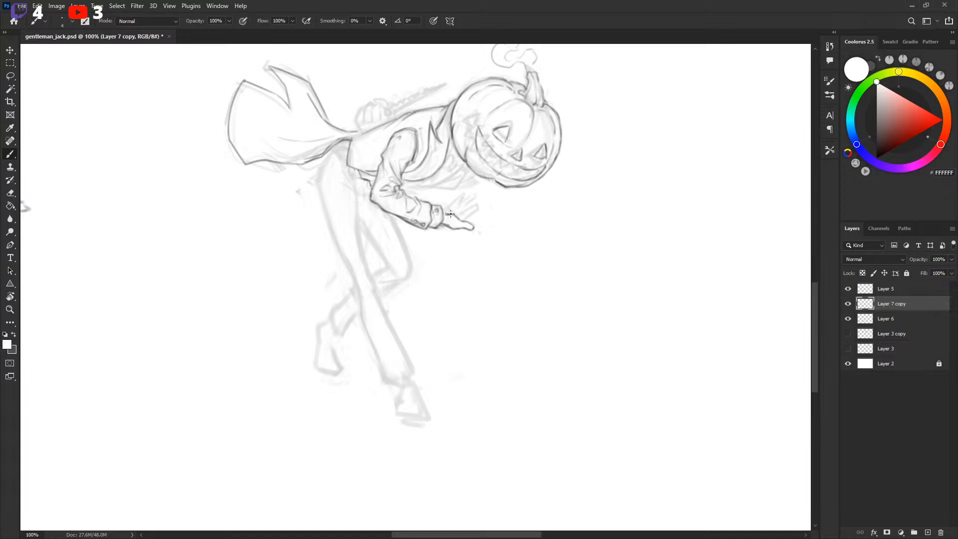
key("x")
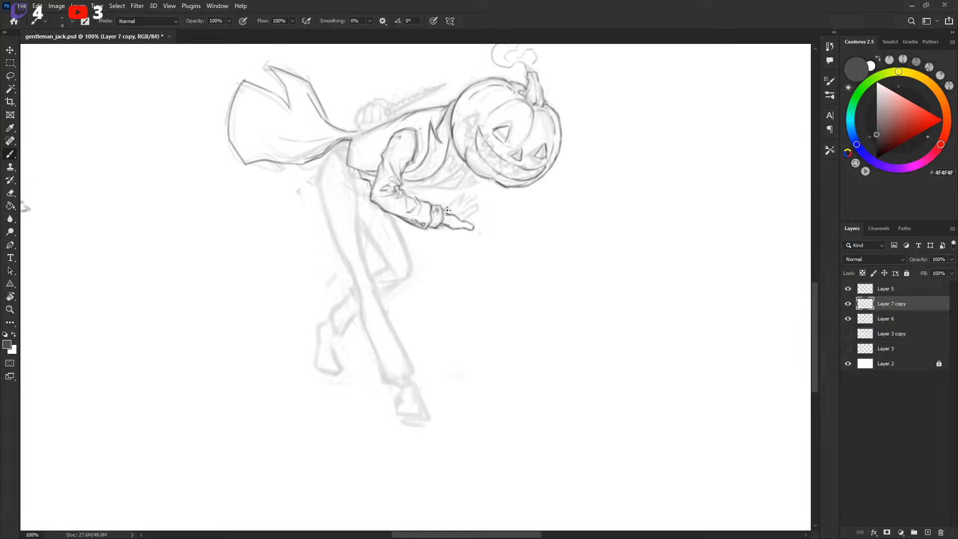
Refine the knuckles and sharpen the fingertip of the outstretched hand with dark gray and white strokes.
left_click_drag(467, 220, 475, 203)
key("x")
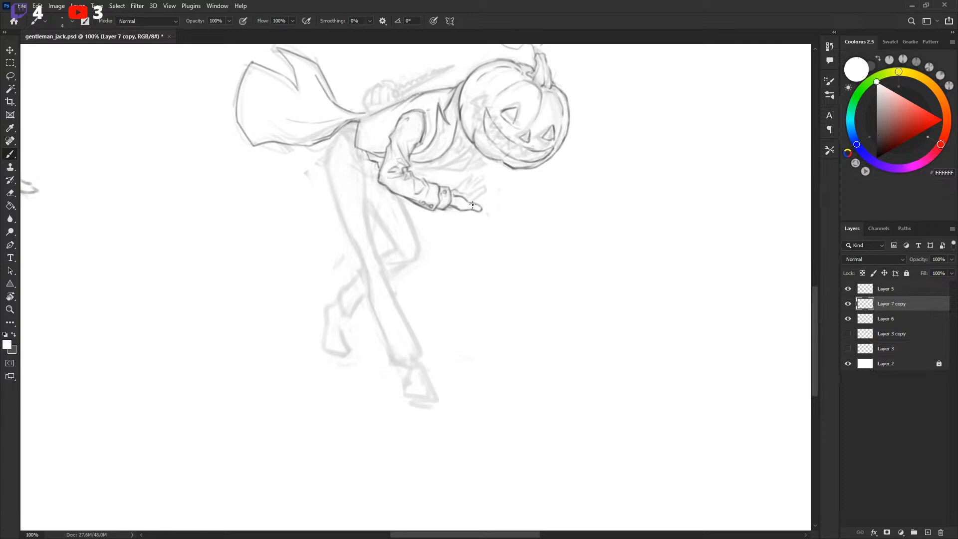
key("x")
left_click_drag(467, 202, 485, 208)
key("x")
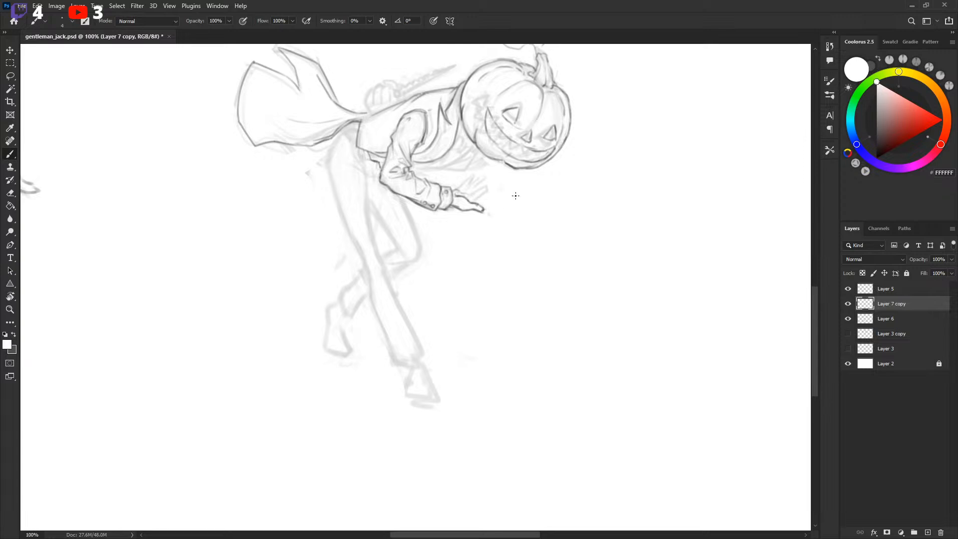
left_click_drag(560, 216, 564, 219)
left_click_drag(416, 212, 410, 254)
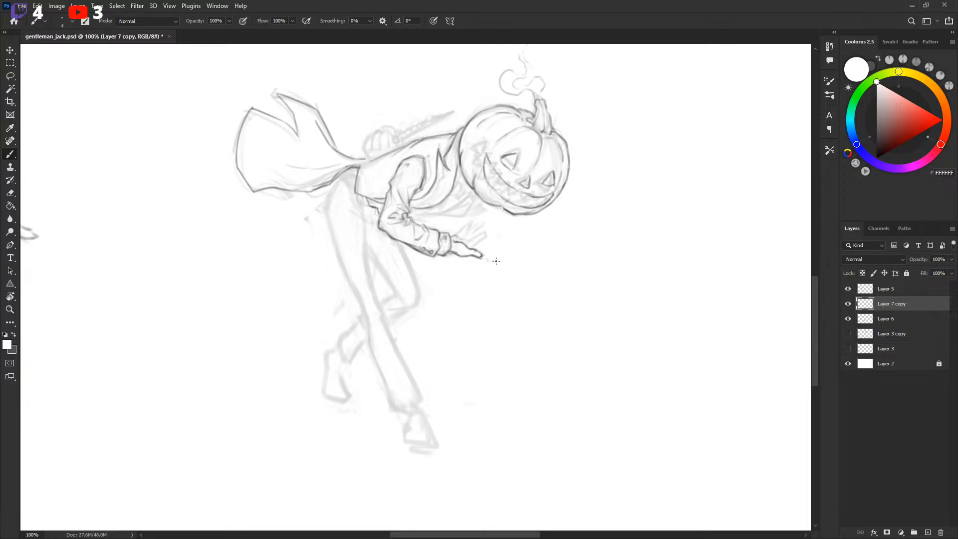
left_click_drag(475, 256, 474, 254)
scroll(379, 237, "right", 1)
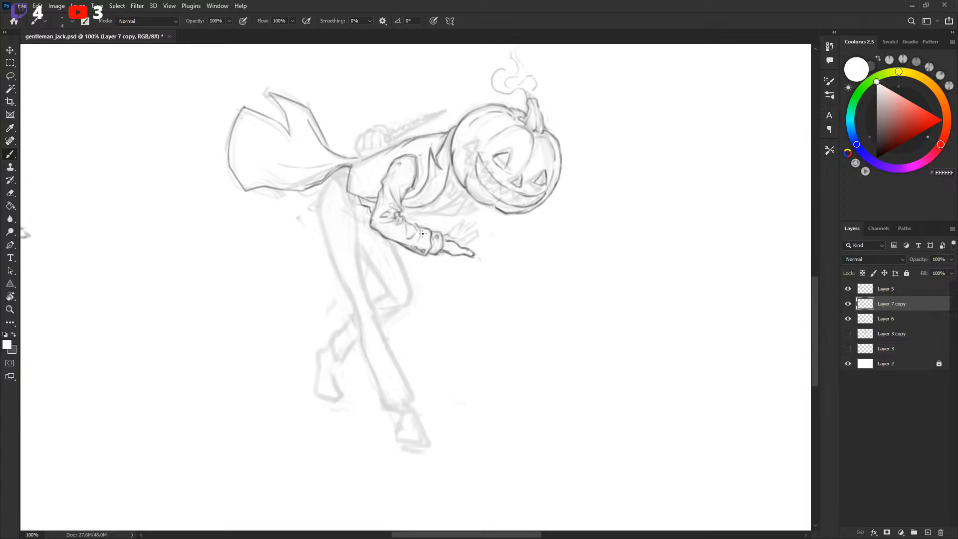
Sample dark gray from the drawing and sketch a light crease line down the front trouser leg.
left_click(354, 277, "alt")
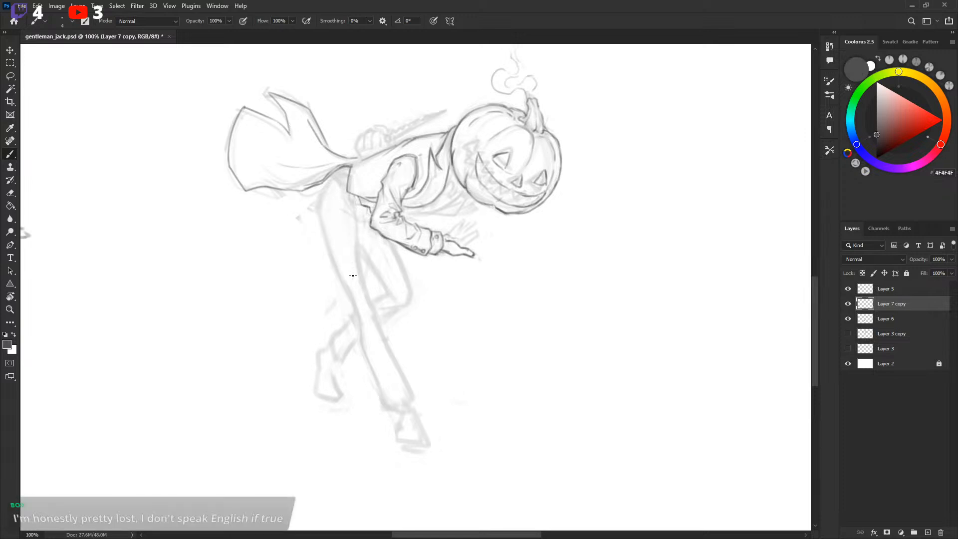
scroll(362, 282, "down", 1)
left_click_drag(342, 187, 357, 271)
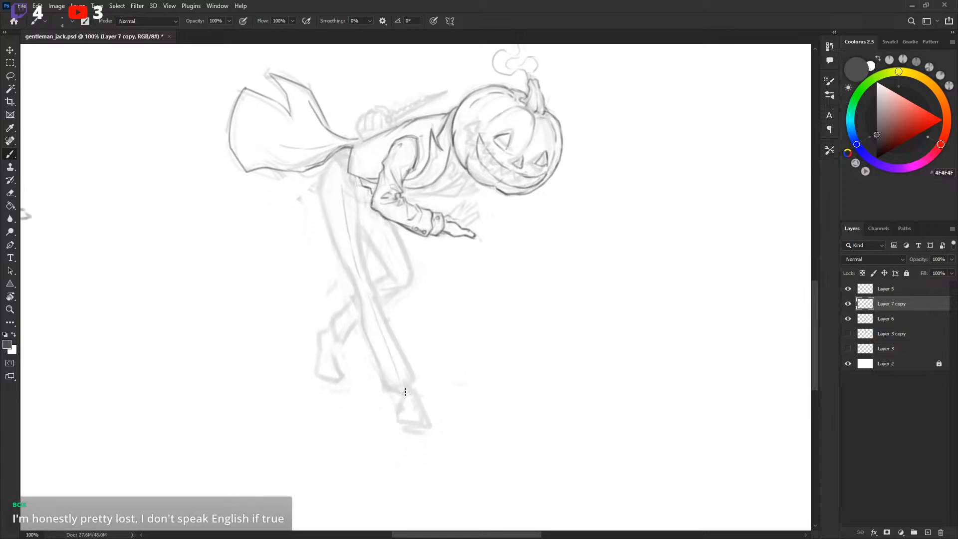
left_click_drag(408, 347, 421, 320)
left_click_drag(435, 245, 437, 229)
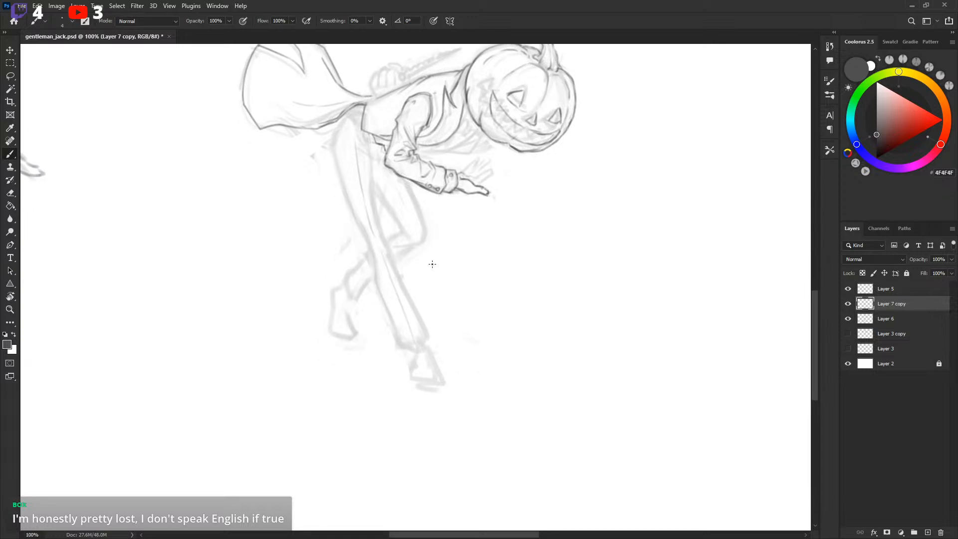
Draw both contours of the front leg around the knee and thigh in dark gray, undoing and redrawing unsatisfactory strokes.
mouse_move(361, 229)
left_mouse_down()
mouse_move(384, 282)
mouse_move(375, 264)
left_mouse_up()
key("ctrl+z")
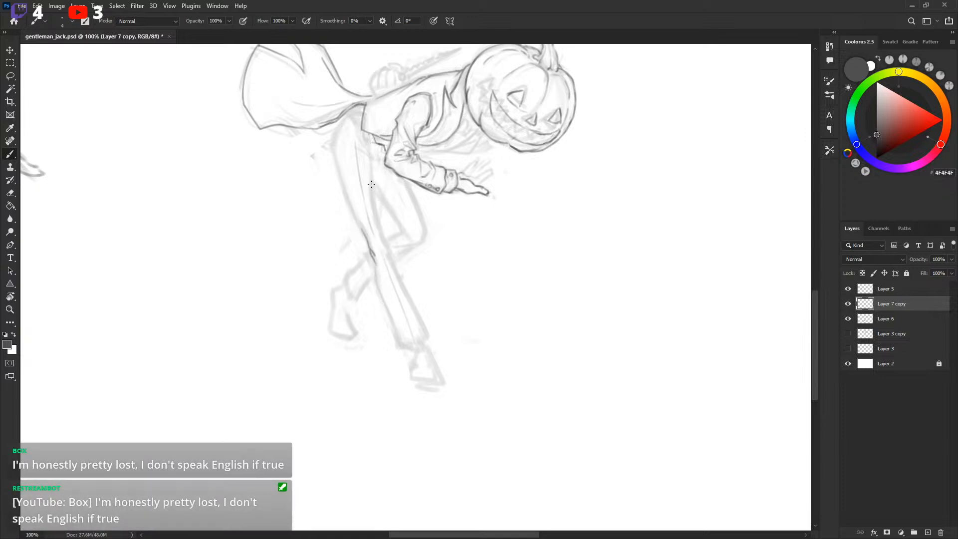
left_click_drag(371, 184, 374, 230)
key("ctrl+z")
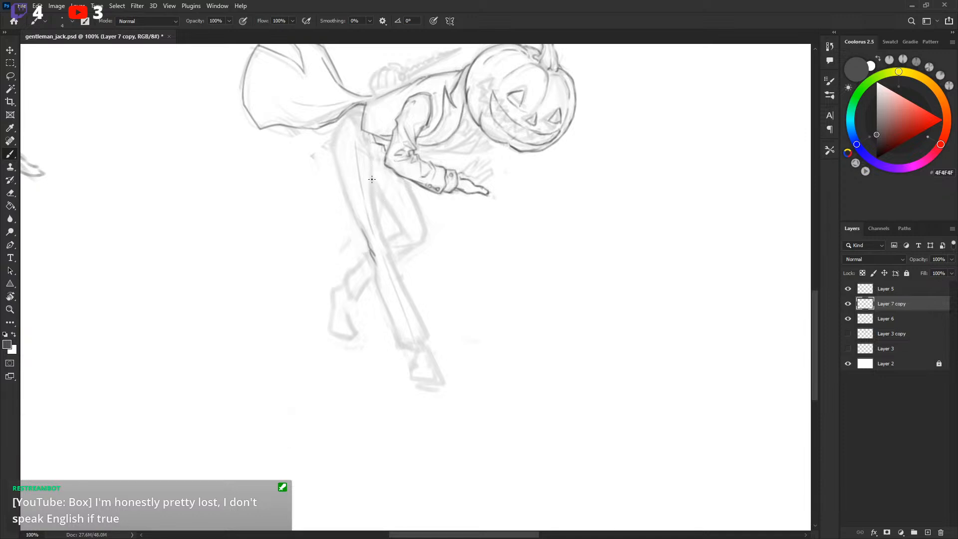
left_click_drag(372, 179, 393, 263)
key("ctrl+z")
key("ctrl+z")
left_click_drag(375, 202, 389, 261)
left_click_drag(378, 222, 391, 264)
left_click_drag(364, 232, 342, 182)
left_click_drag(397, 253, 392, 203)
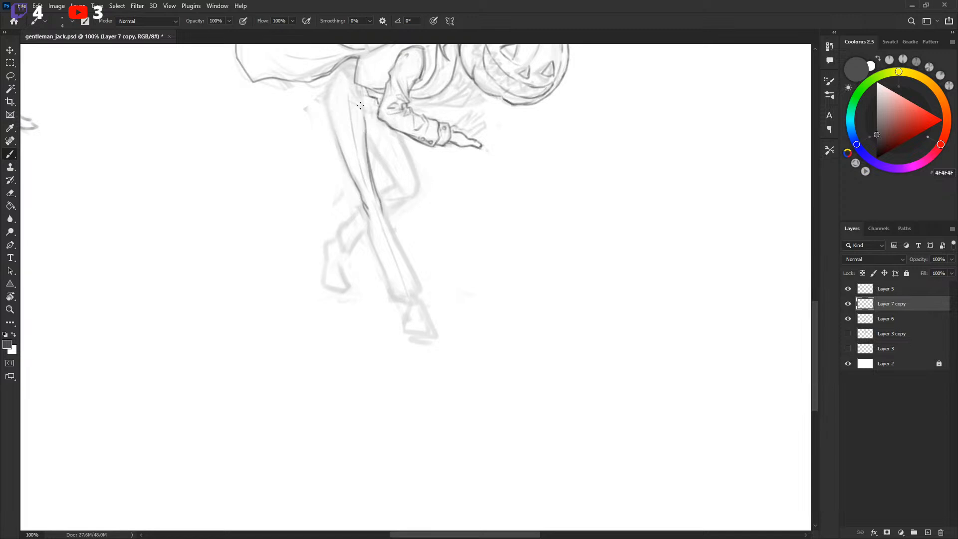
Trim the front knee's contour with white and return to the dark gray color.
left_click_drag(378, 214, 375, 207)
key("x")
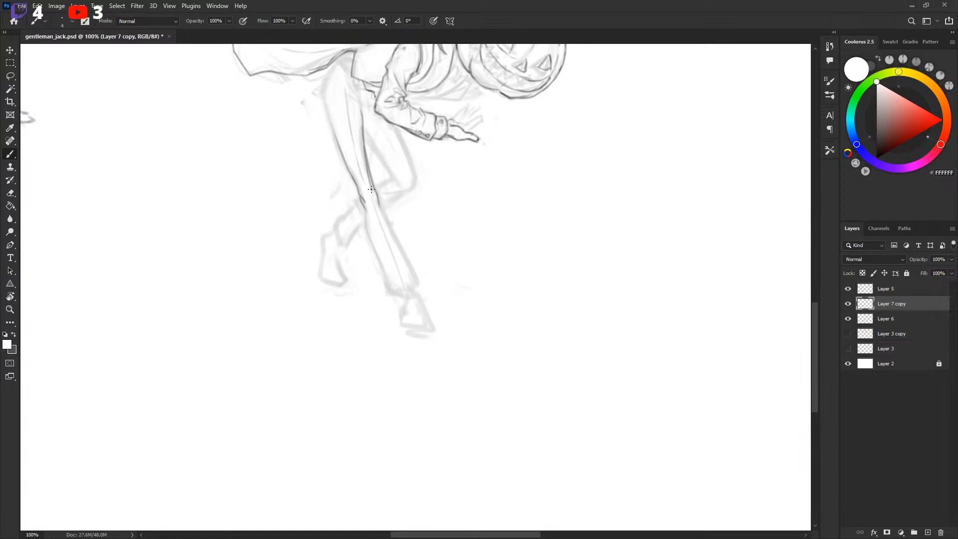
key("x")
left_click_drag(386, 230, 384, 224)
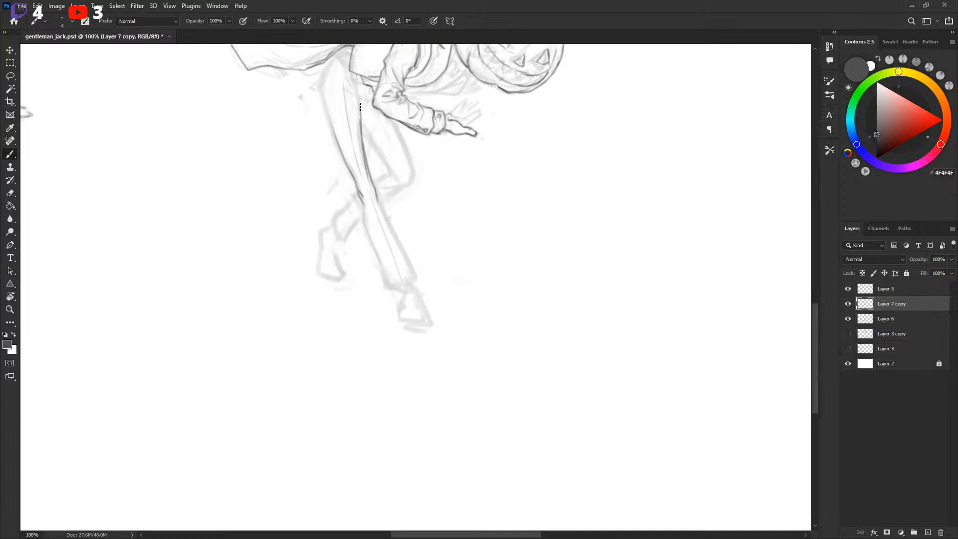
Draw the rear thigh's upper contour and the trouser folds below the elbow, and save the document.
left_click_drag(390, 145, 396, 161)
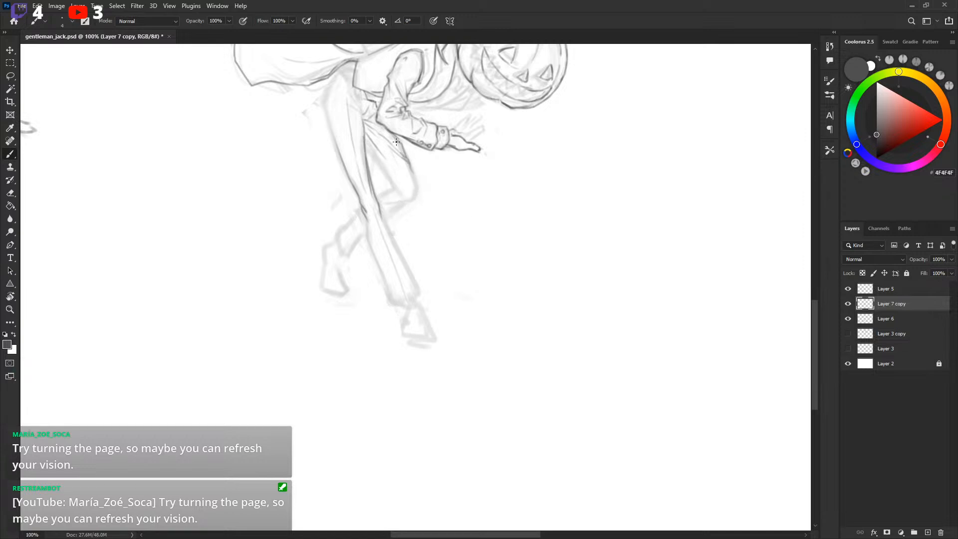
mouse_move(412, 199)
left_mouse_down()
mouse_move(395, 220)
mouse_move(408, 241)
left_mouse_up()
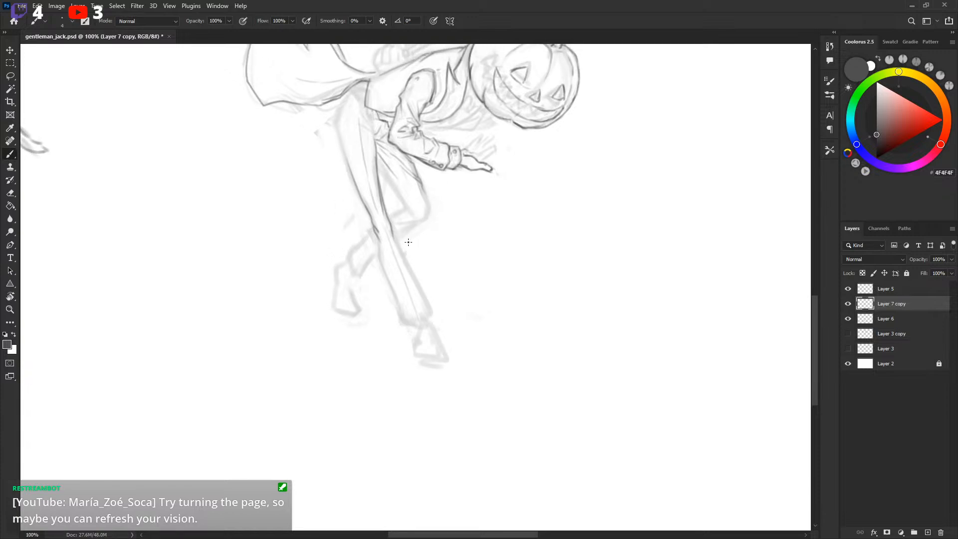
key("ctrl+s")
mouse_move(403, 210)
left_mouse_down()
mouse_move(394, 238)
mouse_move(408, 231)
left_mouse_up()
left_click_drag(466, 213, 463, 227)
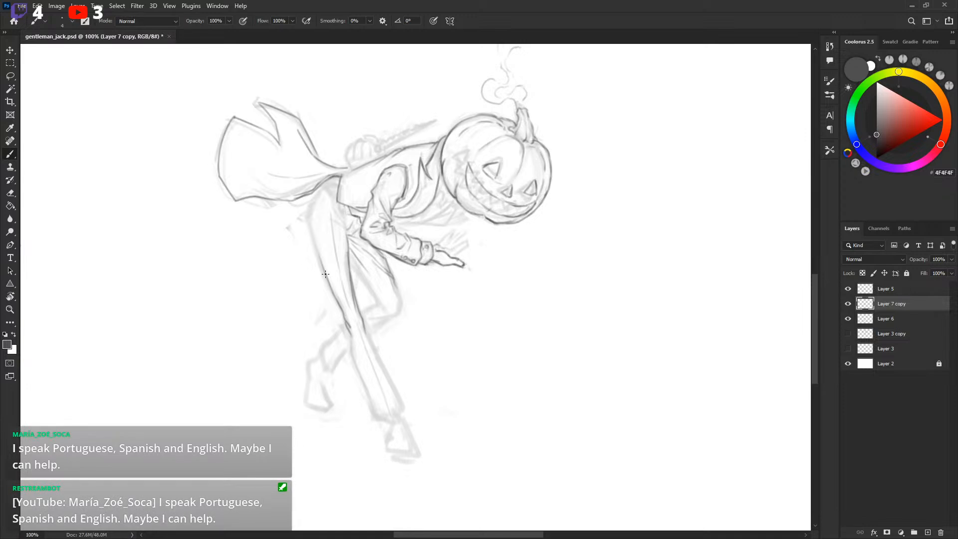
Try dark gray strokes for the back contour of the front thigh just below the coattails.
left_click_drag(325, 274, 329, 250)
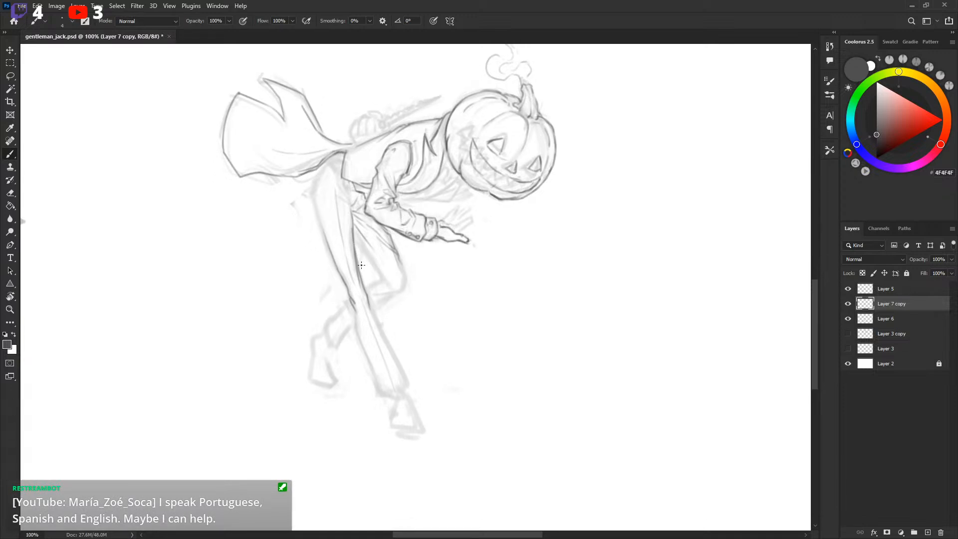
left_click_drag(371, 259, 374, 250)
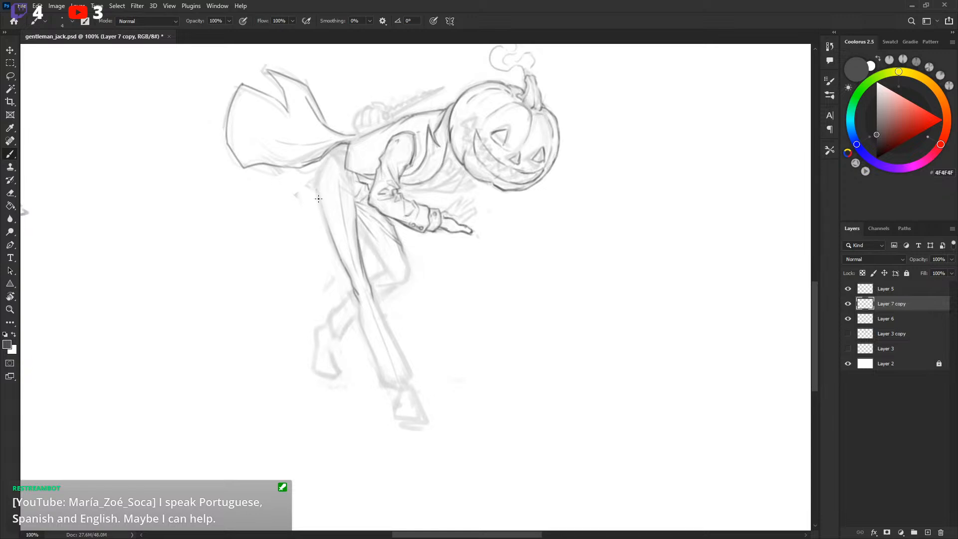
left_click_drag(315, 190, 328, 227)
key("ctrl+z")
left_click_drag(315, 190, 336, 248)
scroll(349, 229, "down", 1)
key("ctrl+z")
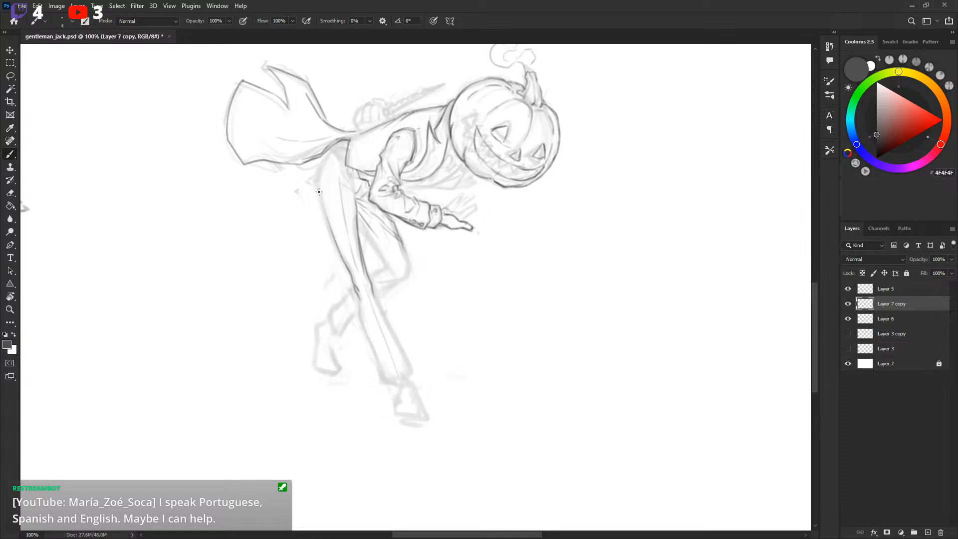
left_click_drag(319, 191, 336, 243)
key("ctrl+z")
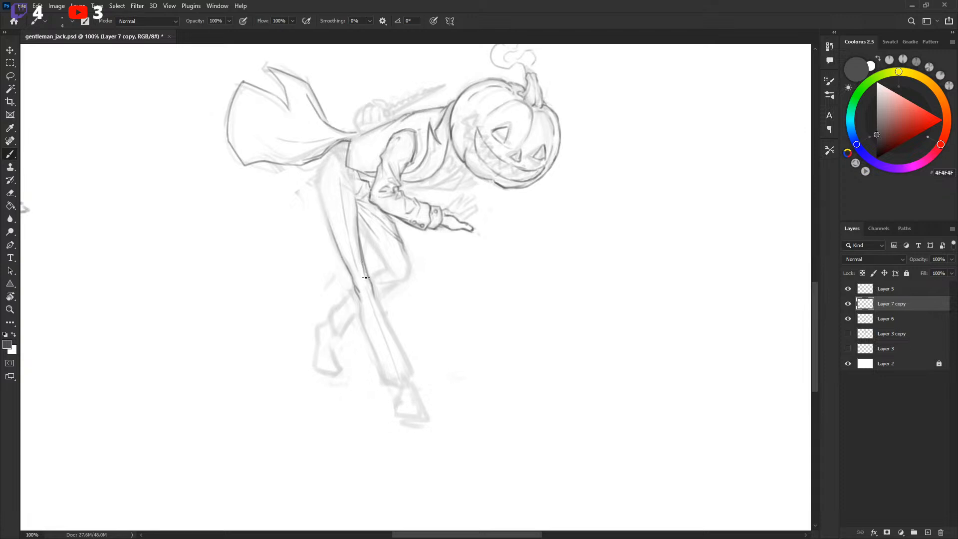
Draw the rear contour of the front lower leg from the knee down to the trouser hem in dark gray.
left_click_drag(379, 310, 370, 272)
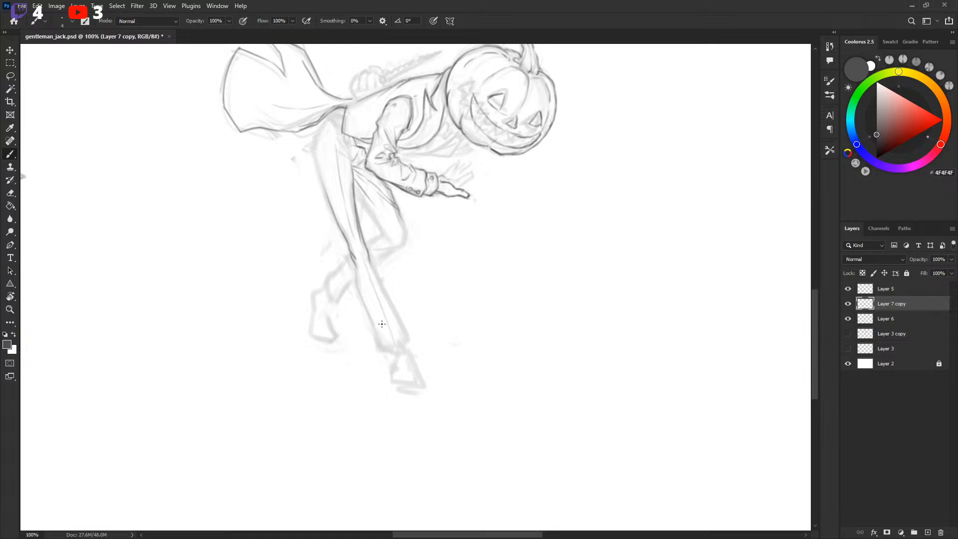
left_click_drag(352, 260, 356, 284)
left_click_drag(355, 270, 378, 331)
left_click_drag(385, 289, 375, 275)
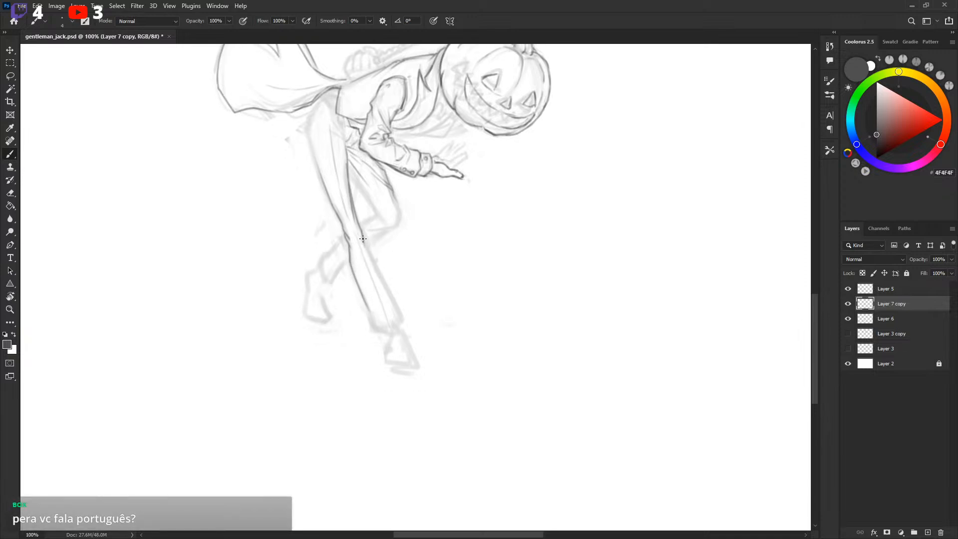
Draw the shin-side contour of the front lower leg down to the trouser hem in dark gray, touching it up with white.
left_click_drag(363, 239, 394, 303)
left_click_drag(365, 247, 400, 317)
key("x")
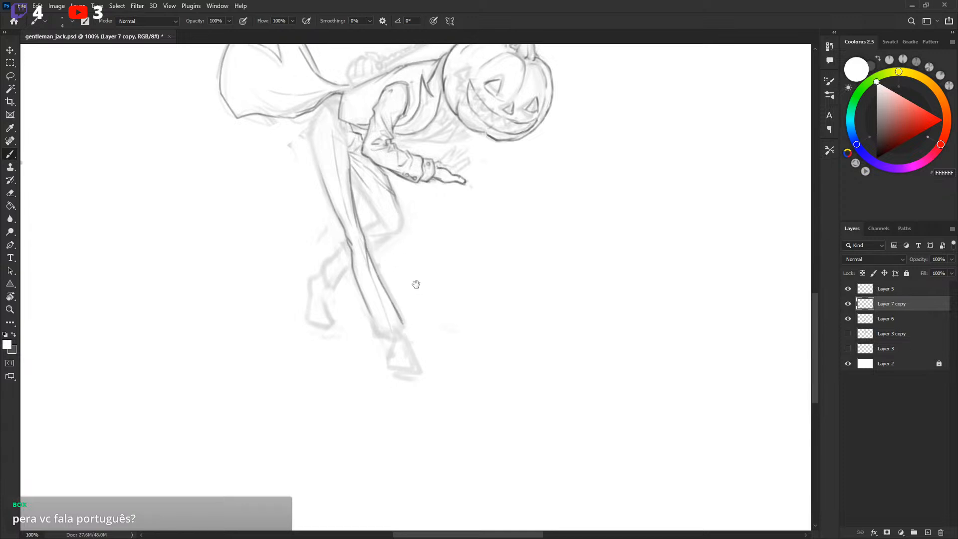
scroll(408, 271, "down", 3)
key("x")
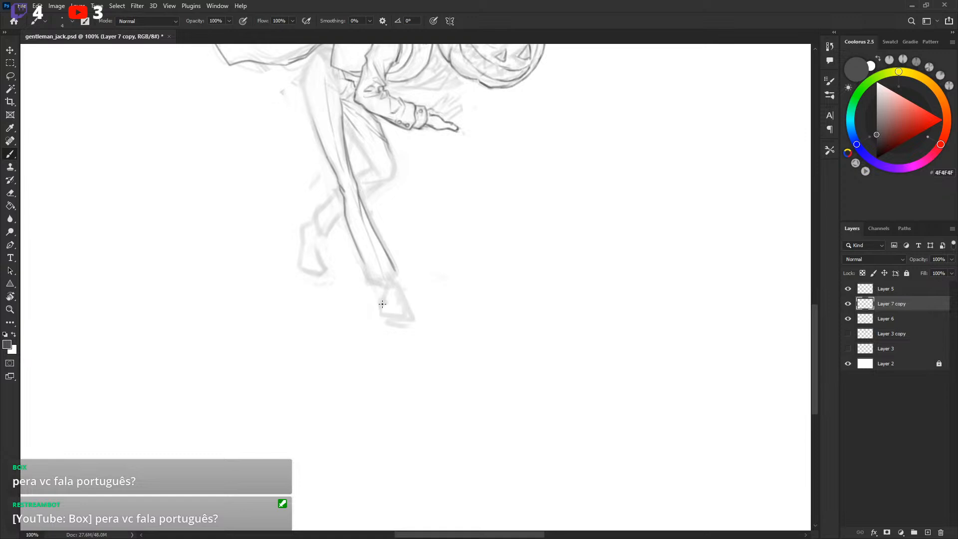
left_click_drag(381, 291, 422, 269)
scroll(422, 275, "up", 3)
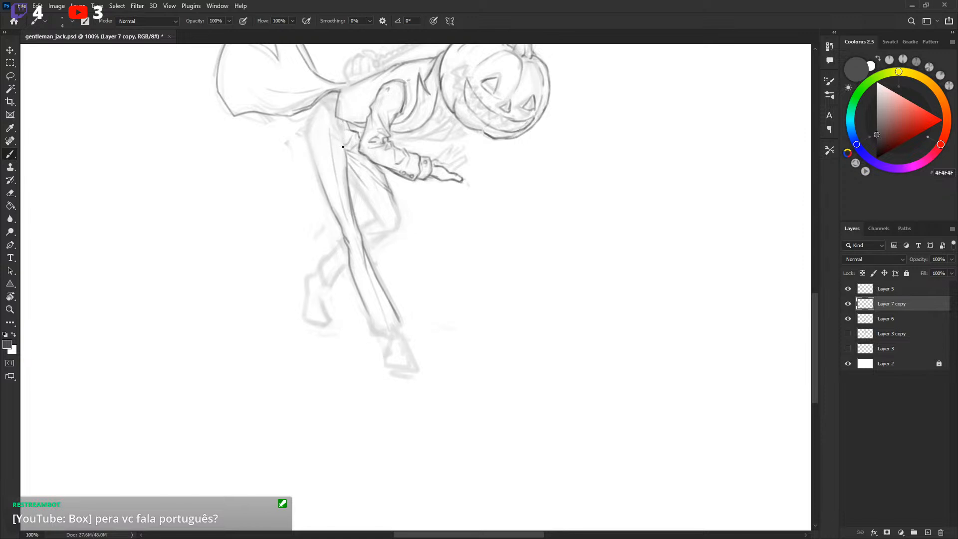
Draw dark gray trouser folds at the hip beside the jacket front and save the document.
mouse_move(343, 146)
left_mouse_down()
mouse_move(326, 117)
mouse_move(344, 142)
mouse_move(344, 128)
left_mouse_up()
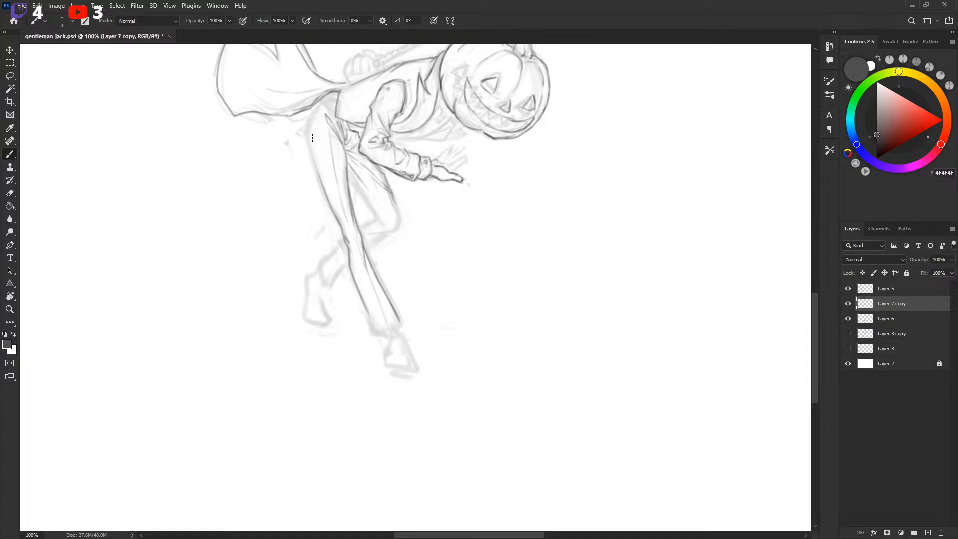
key("ctrl+z")
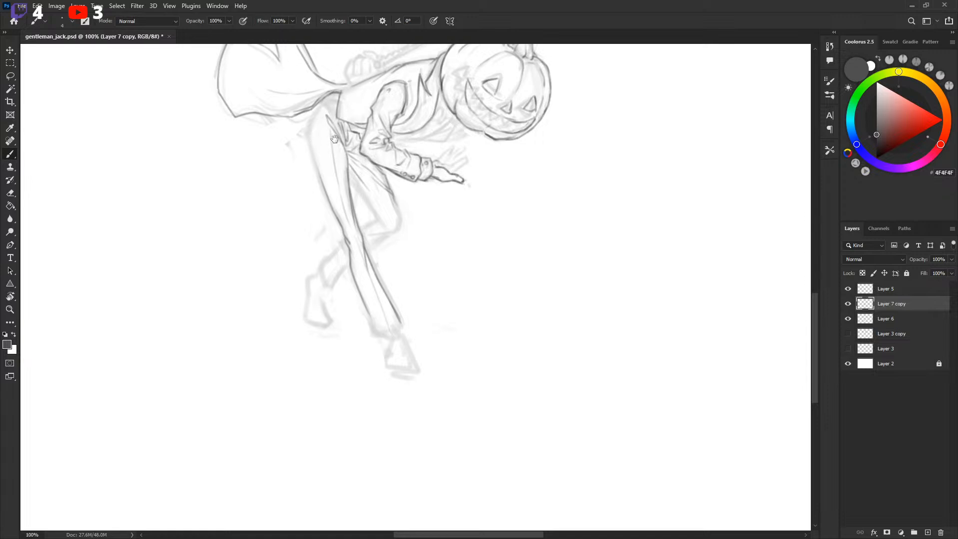
key("ctrl+s")
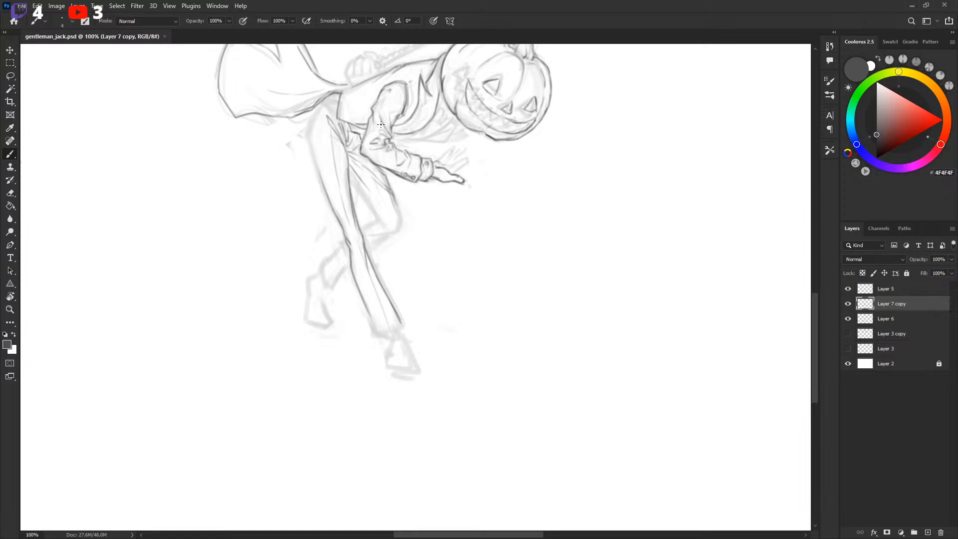
key("ctrl+z")
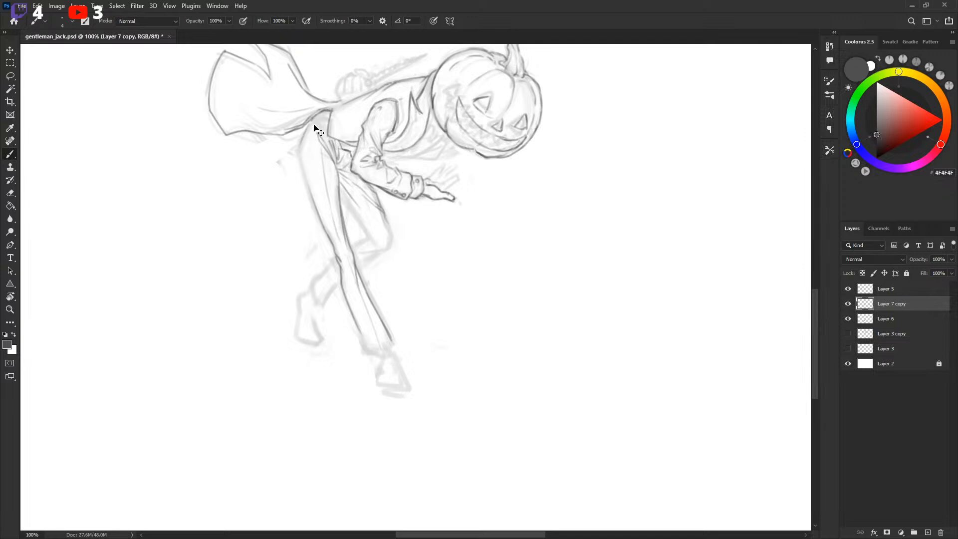
Draw the hip and rear contour of the front thigh below the coattails in dark gray.
mouse_move(310, 119)
left_mouse_down()
mouse_move(298, 150)
mouse_move(307, 183)
left_mouse_up()
left_click_drag(298, 150, 314, 199)
key("ctrl+z")
left_click_drag(299, 152, 315, 199)
left_click_drag(315, 120, 330, 111)
key("ctrl+z")
mouse_move(329, 111)
left_mouse_down()
mouse_move(327, 137)
mouse_move(315, 132)
left_mouse_up()
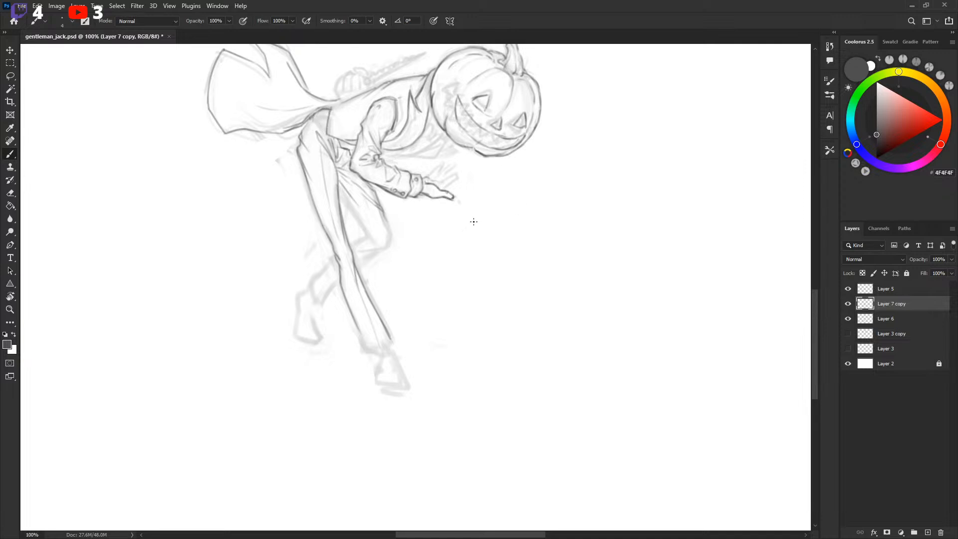
Hide the rough sketch on Layer 6 to check the line art alone, show it again, and save the document.
left_click(848, 319)
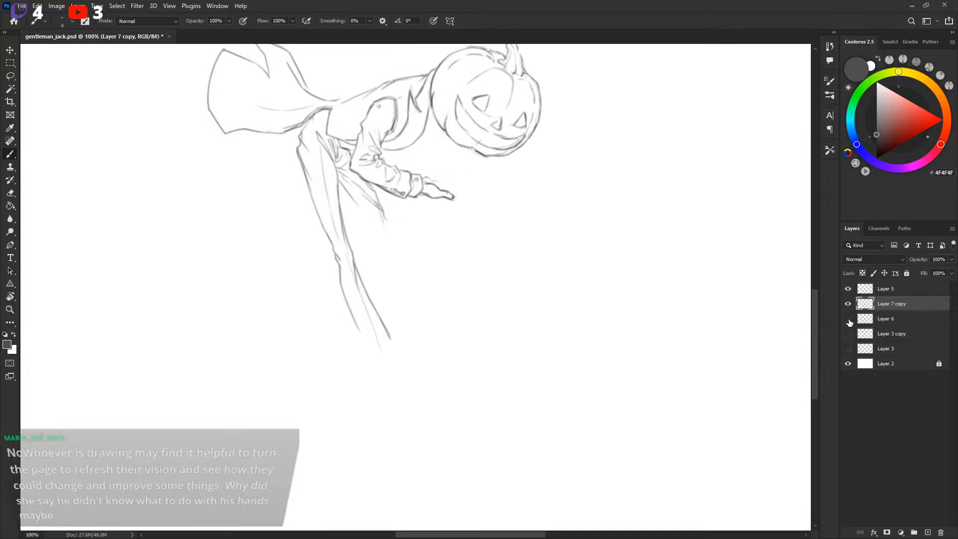
left_click(848, 320)
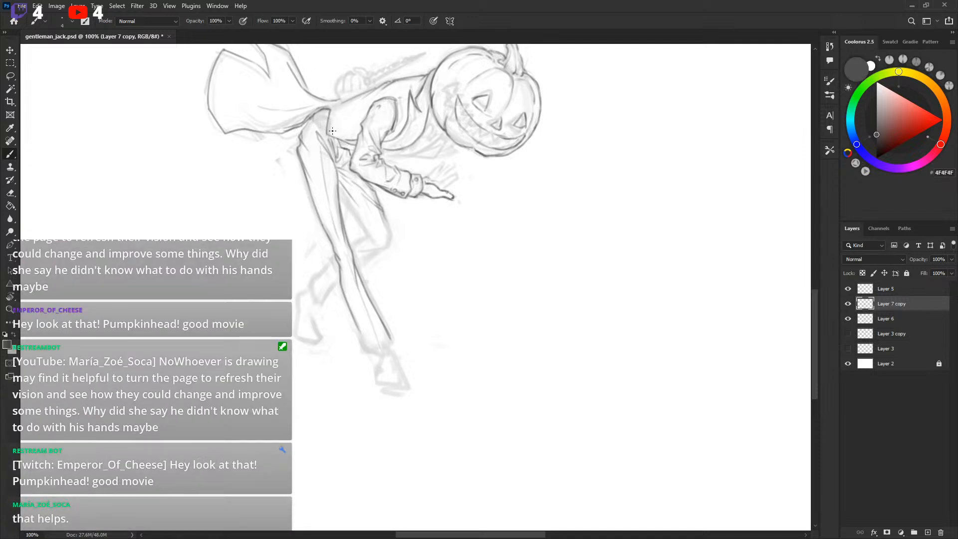
key("ctrl+s")
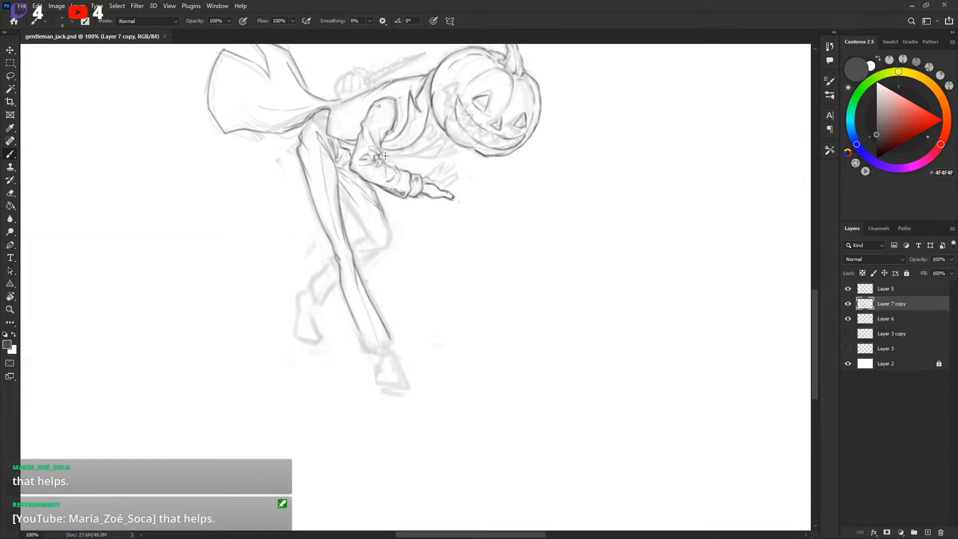
key("ctrl+z")
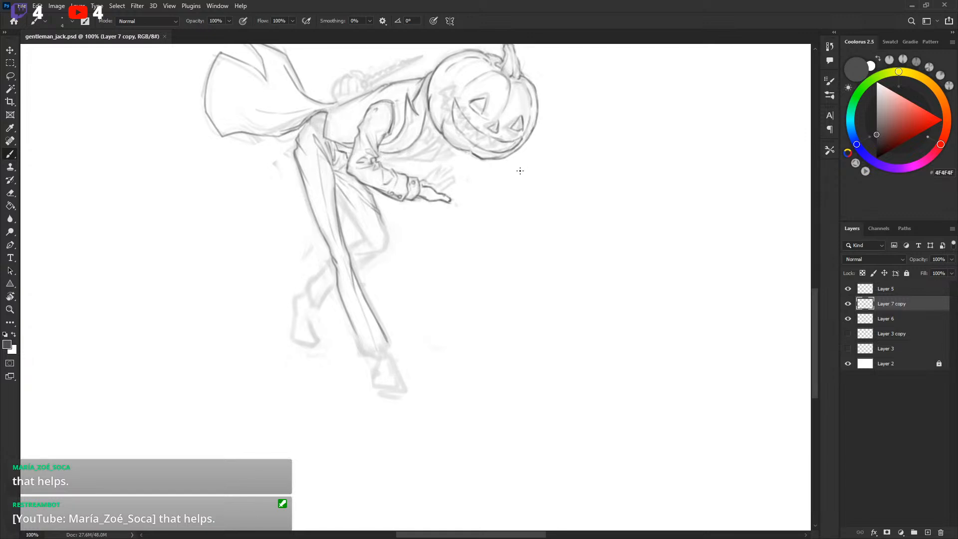
Try to flip the lassoed line art of the bowing figure horizontally, and undo the flip.
scroll(520, 170, "up", 5)
key("ctrl+minus")
key("l")
mouse_move(298, 122)
left_mouse_down()
mouse_move(382, 469)
mouse_move(337, 87)
left_mouse_up()
key("ctrl+t")
right_click(414, 244)
left_click(475, 442)
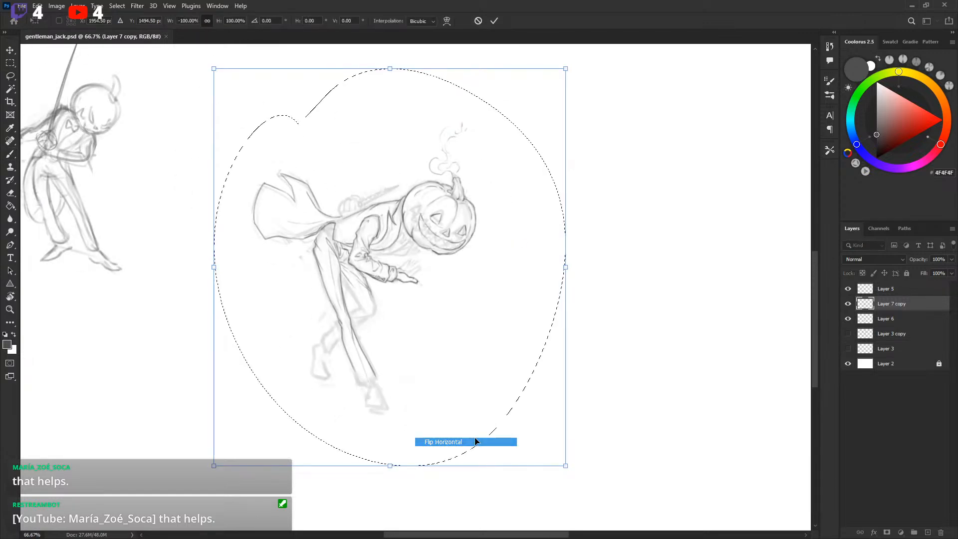
key("Return")
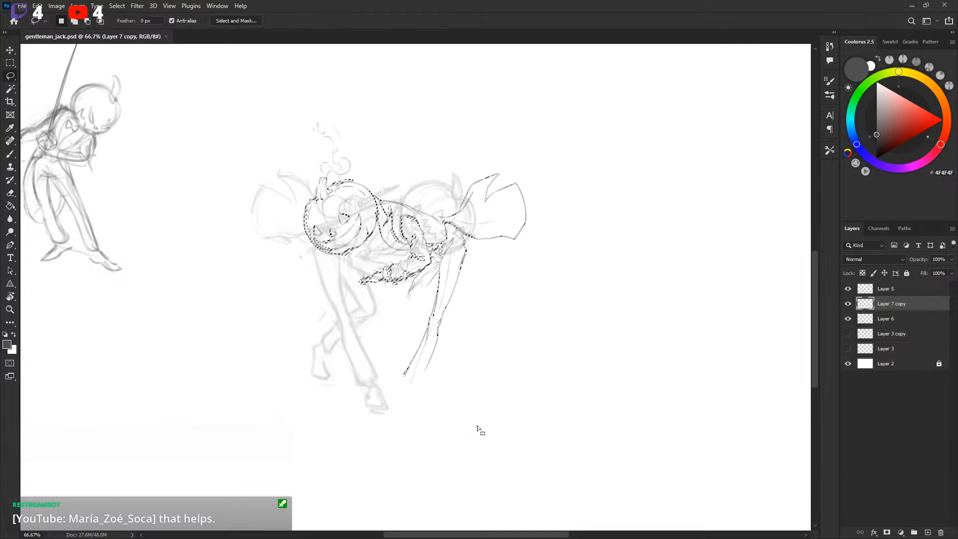
key("ctrl+z")
key("ctrl+d")
key("b")
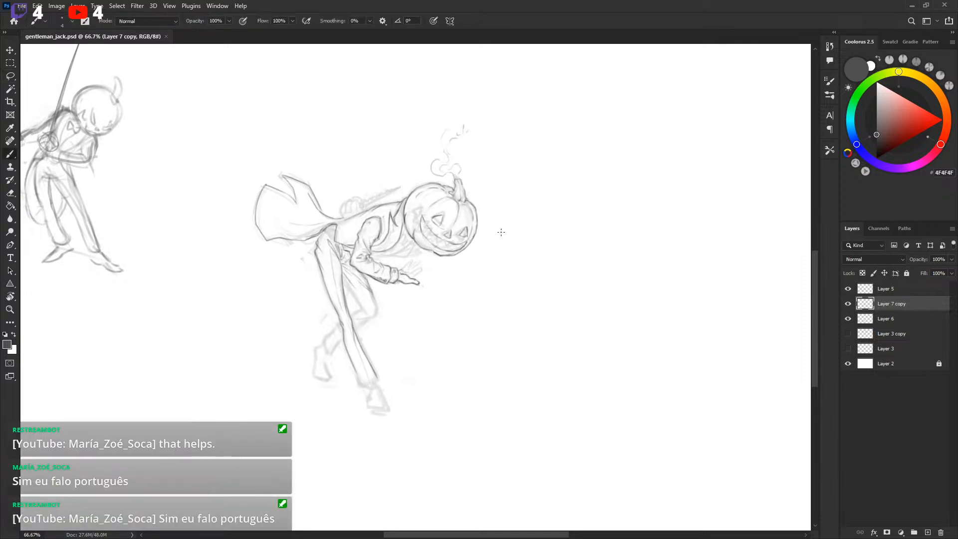
Draw the lower contour and folds of the chest between the bent arm and the pumpkin head.
key("ctrl+plus")
key("ctrl+plus")
key("ctrl+minus")
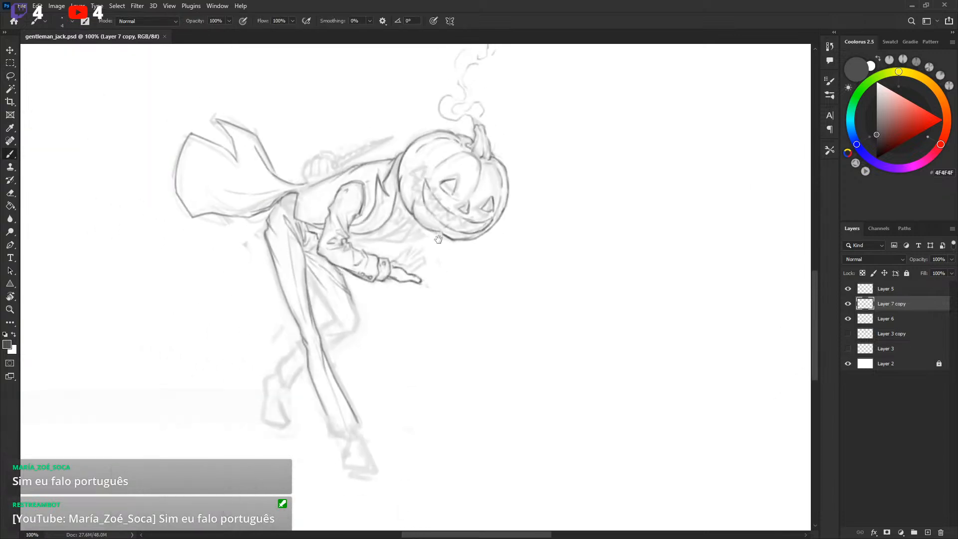
left_click_drag(438, 239, 464, 223)
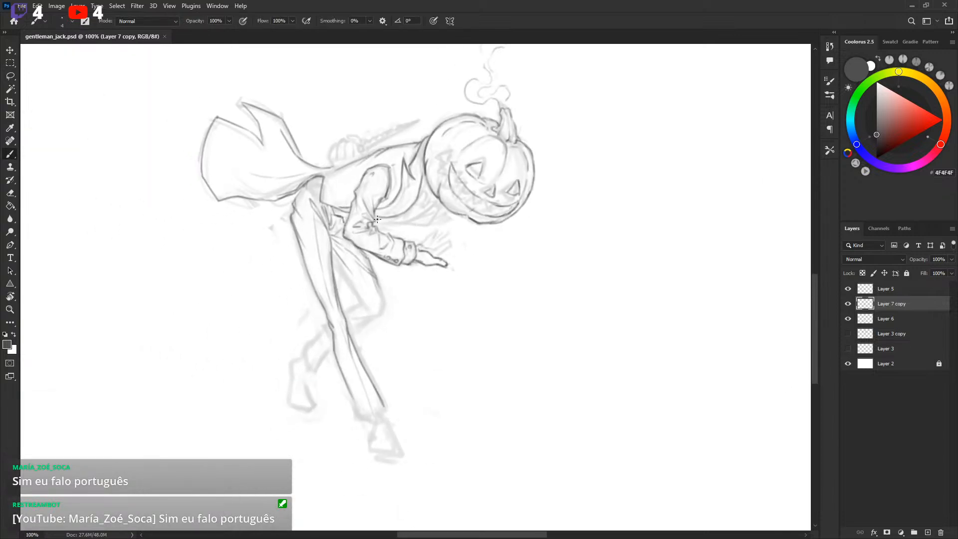
left_click_drag(377, 218, 404, 227)
left_click_drag(385, 221, 427, 223)
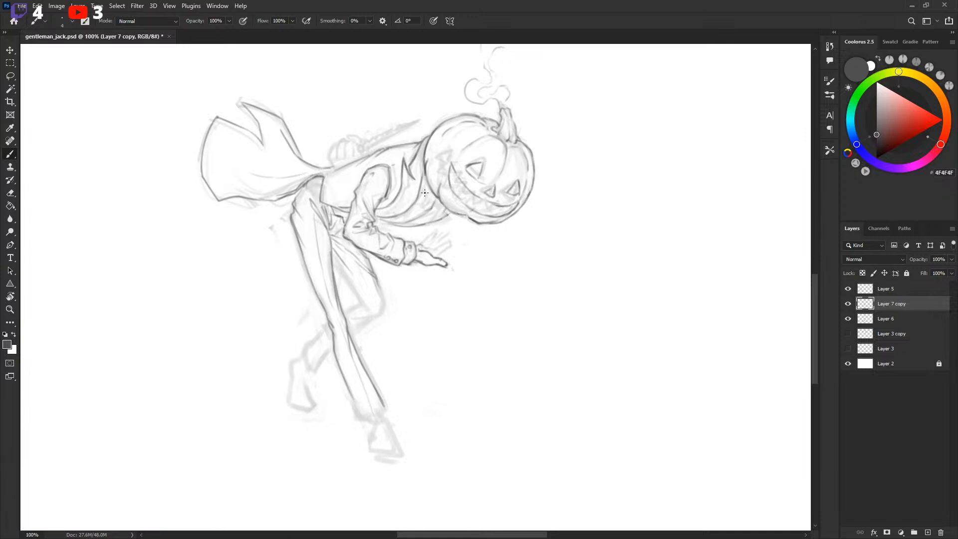
Draw the bent rear knee's contour and the trouser folds behind it in dark gray, touching up with white.
scroll(427, 193, "down", 1)
scroll(428, 193, "left", 1)
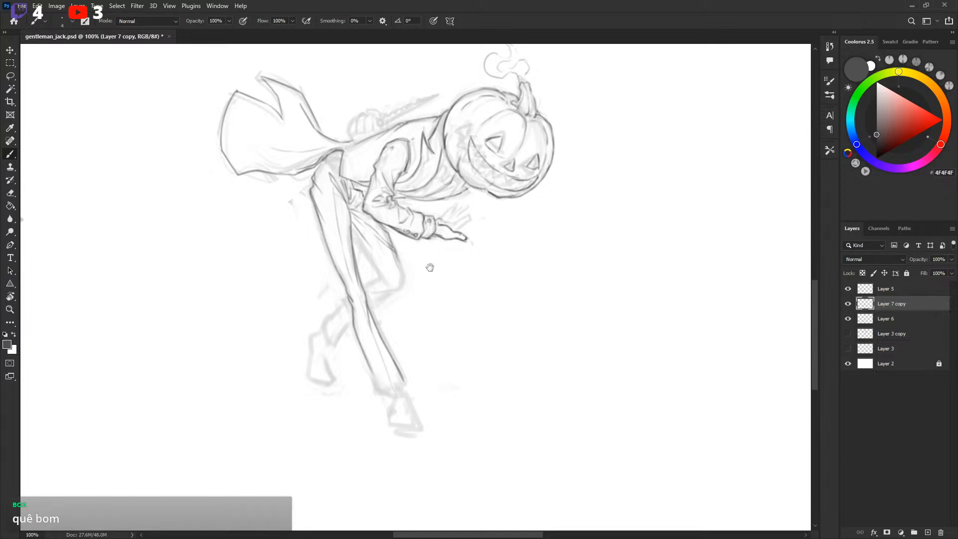
scroll(430, 267, "down", 2)
scroll(430, 268, "left", 1)
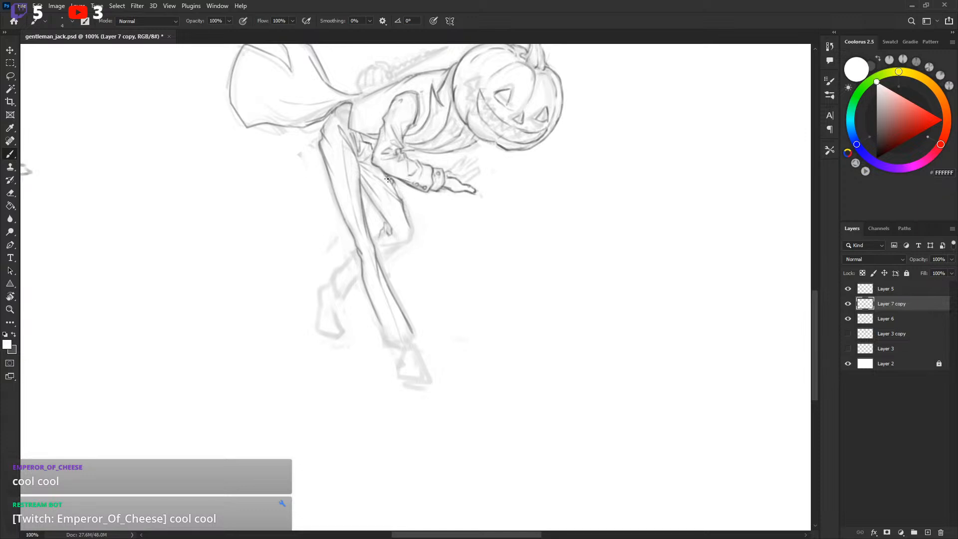
key("x")
key("x")
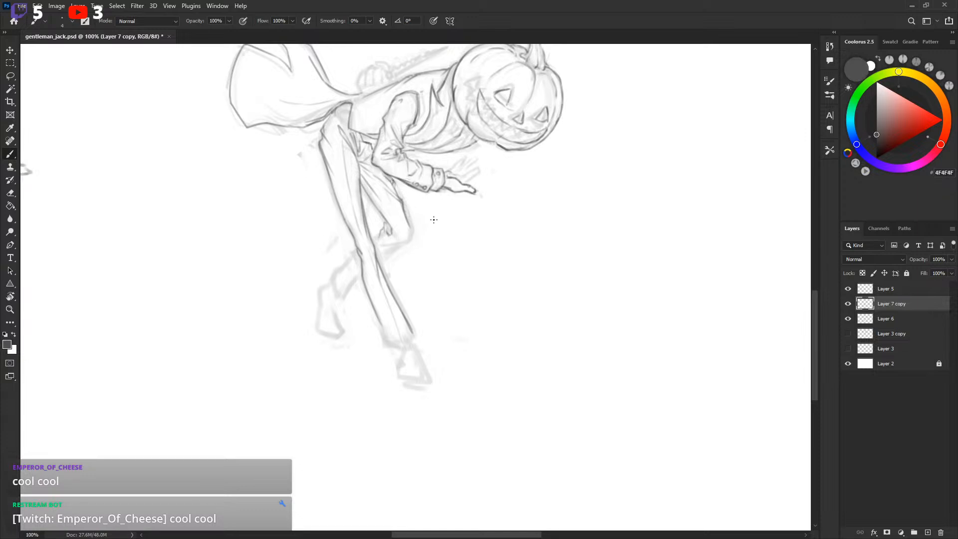
mouse_move(382, 214)
left_mouse_down()
mouse_move(403, 237)
mouse_move(410, 220)
mouse_move(405, 259)
mouse_move(430, 242)
mouse_move(447, 259)
left_mouse_up()
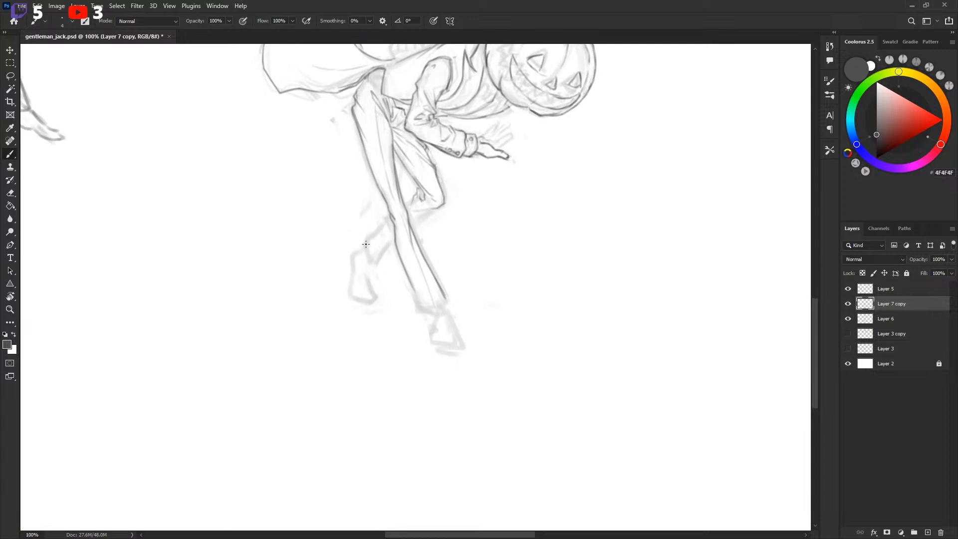
Draw the rear trouser leg's hem and calf contour where it emerges behind the front leg, redoing unsatisfactory strokes.
left_click_drag(366, 242, 369, 265)
key("ctrl+z")
mouse_move(364, 241)
left_mouse_down()
mouse_move(371, 271)
mouse_move(435, 209)
left_mouse_up()
key("ctrl+z")
key("ctrl+z")
key("ctrl+z")
key("ctrl+z")
mouse_move(364, 245)
left_mouse_down()
mouse_move(378, 271)
mouse_move(394, 245)
left_mouse_up()
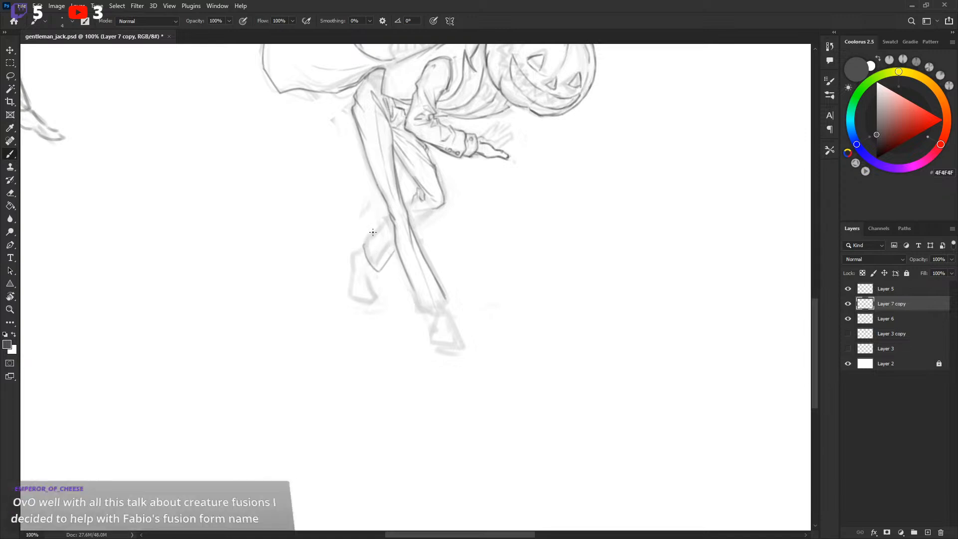
left_click_drag(363, 238, 379, 232)
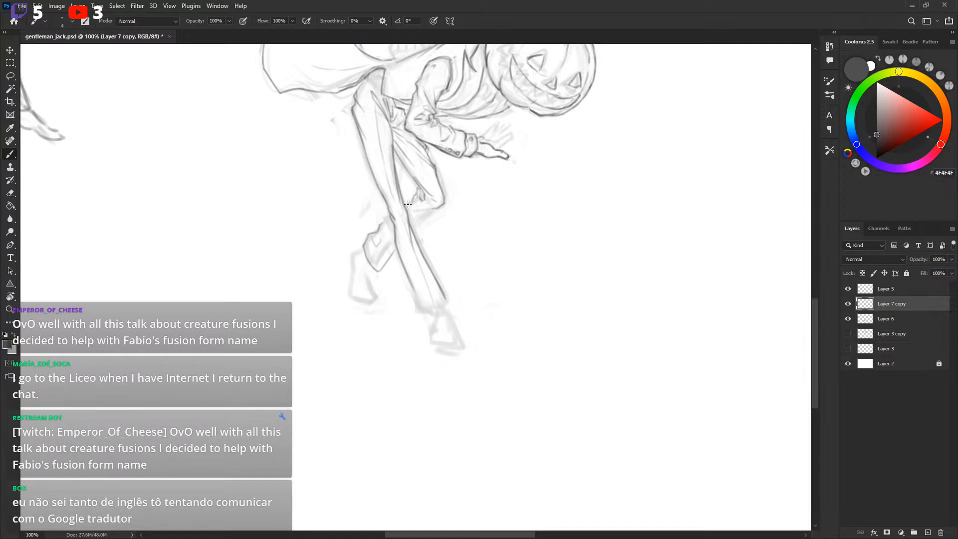
Draw the shin contour of the rear lower leg from the knee to the front leg, and save the document.
left_click_drag(442, 206, 417, 221)
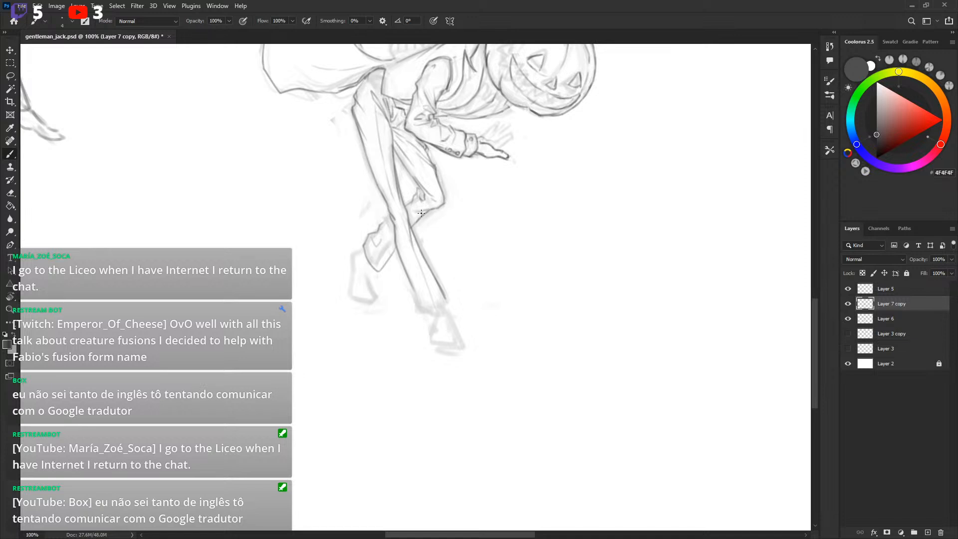
left_click_drag(422, 242, 416, 263)
key("ctrl+s")
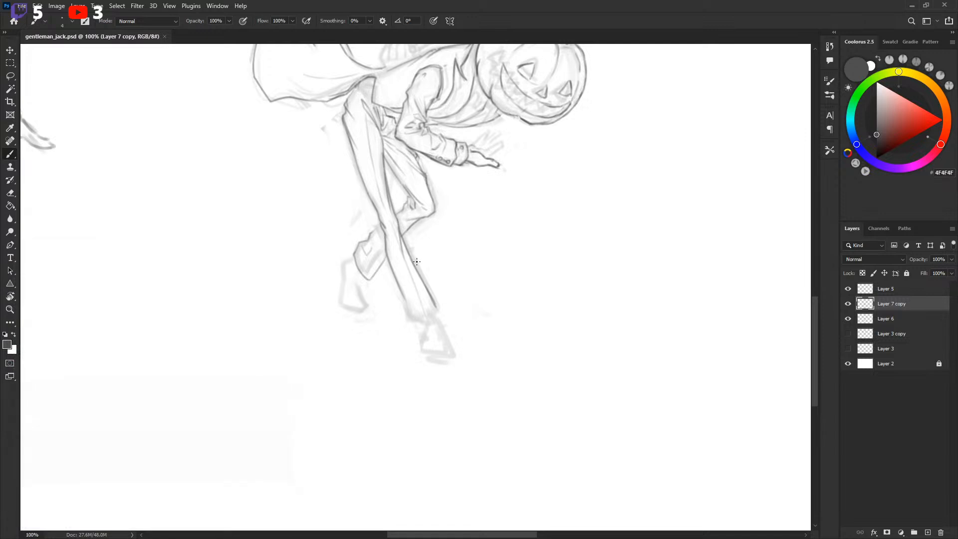
left_click_drag(434, 235, 430, 239)
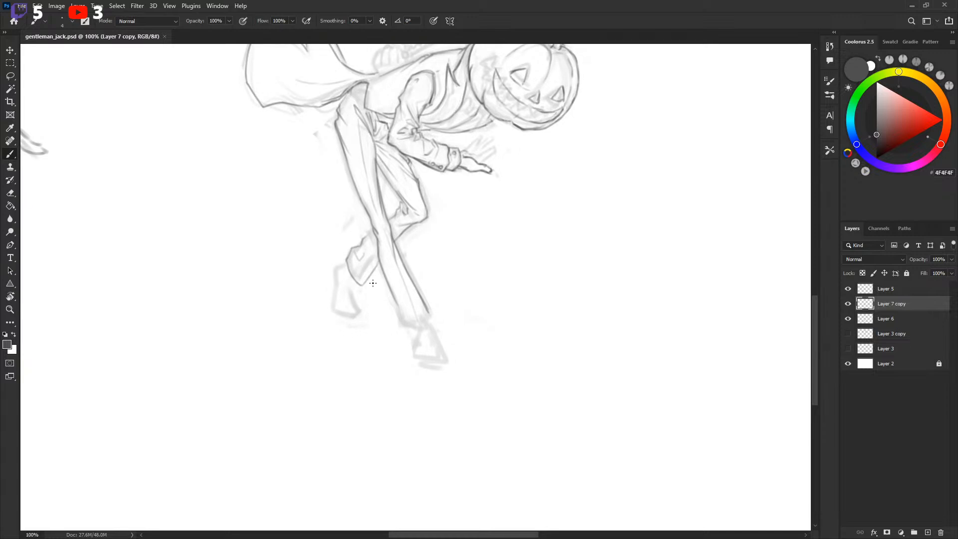
mouse_move(372, 283)
left_mouse_down()
mouse_move(369, 296)
mouse_move(339, 276)
left_mouse_up()
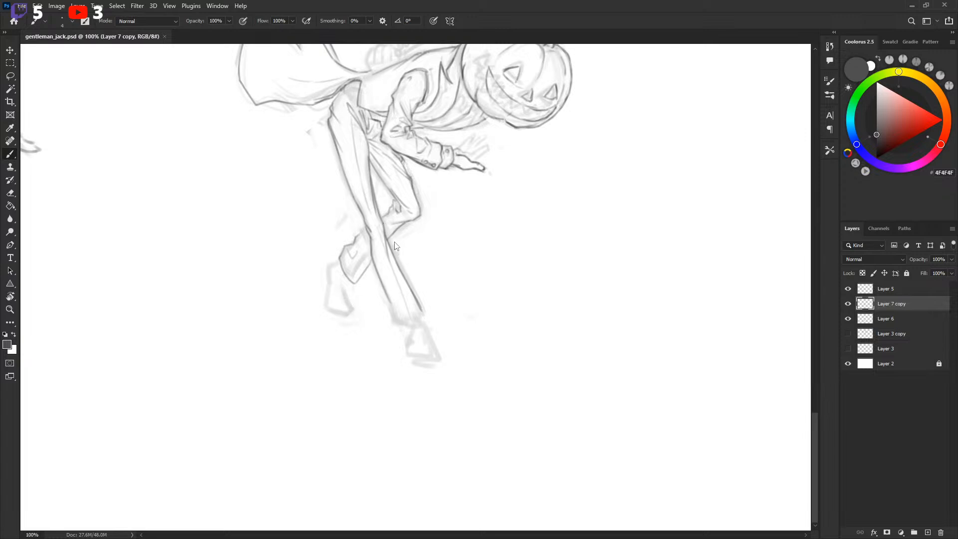
Examine the bowing figure's overall pose and proportions within the whole canvas.
left_click(224, 8)
mouse_move(279, 17)
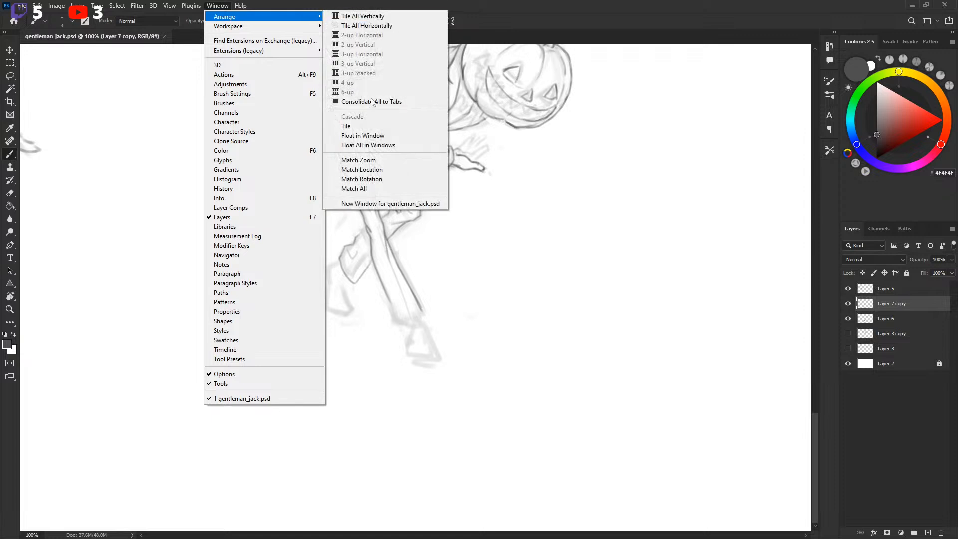
left_click(387, 203)
key("ctrl+minus")
key("ctrl+minus")
key("ctrl+minus")
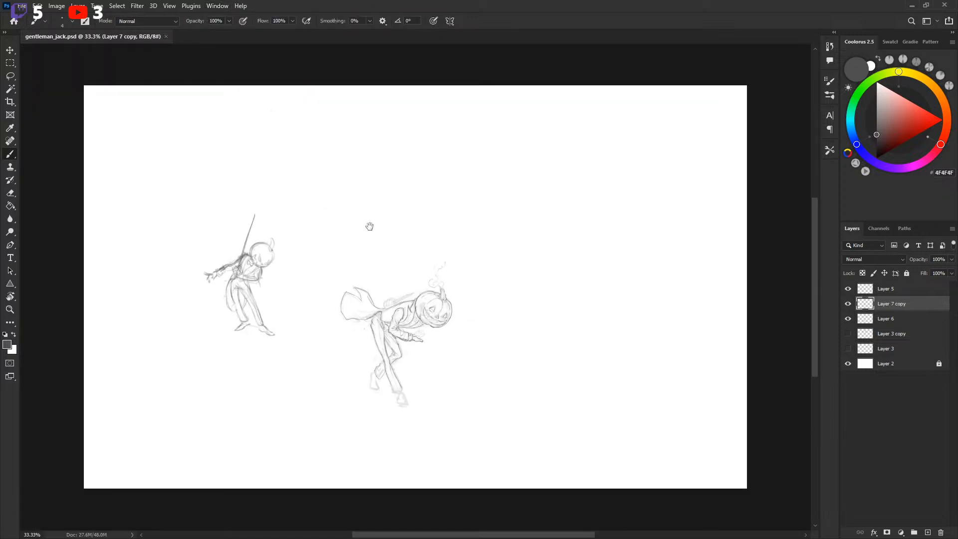
key("ctrl+plus")
key("ctrl+plus")
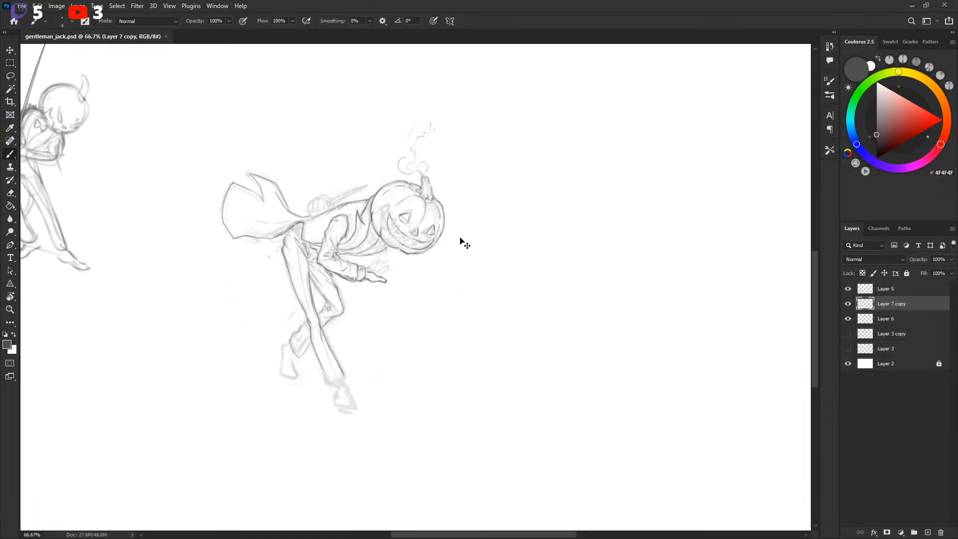
key("ctrl+plus")
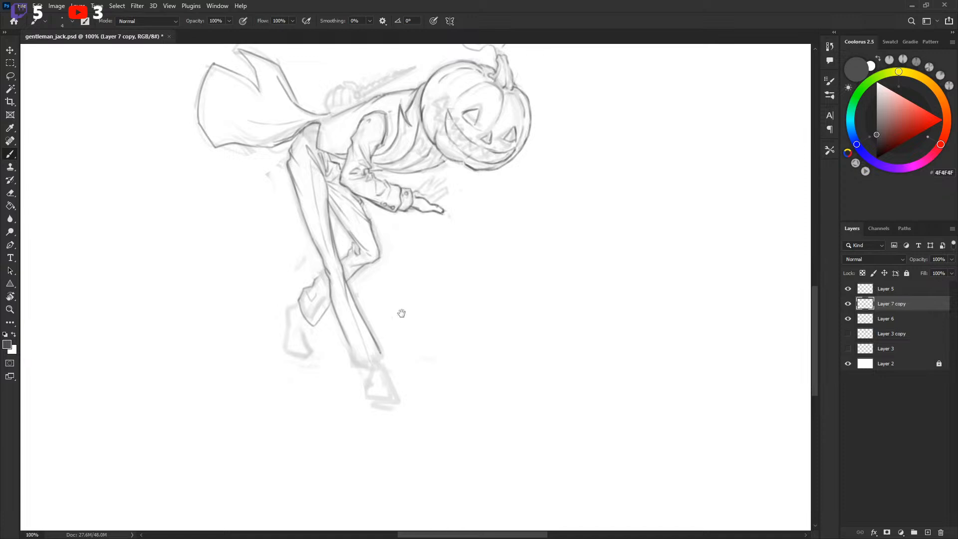
Reinforce the rear contour of the front lower leg and draw its trouser hem above the shoe.
scroll(399, 315, "down", 2)
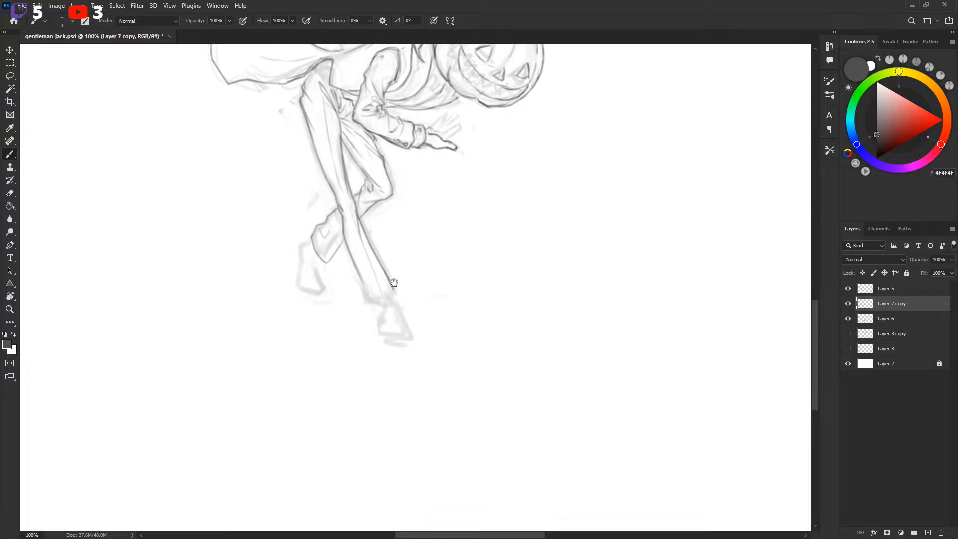
scroll(487, 230, "down", 2)
scroll(400, 227, "down", 3)
scroll(400, 228, "left", 1)
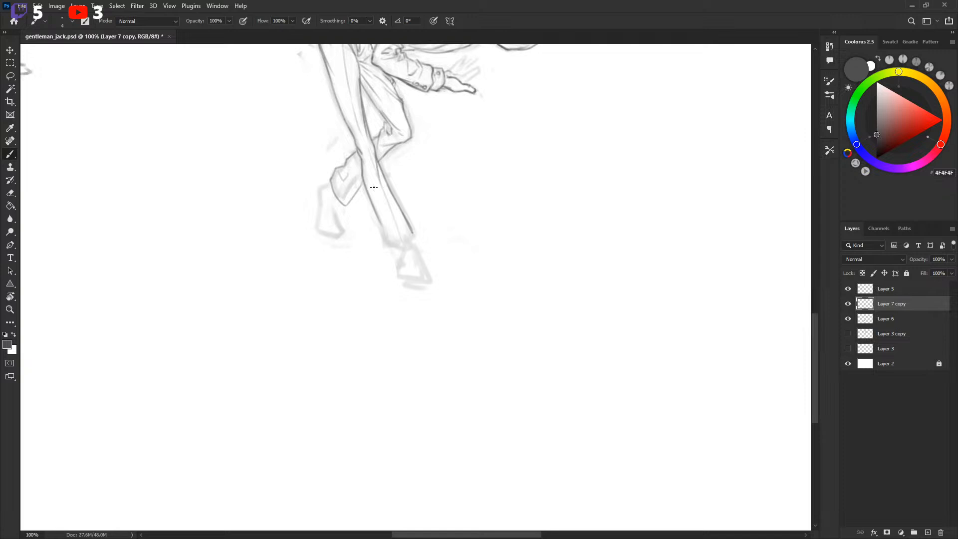
left_click_drag(365, 174, 388, 217)
mouse_move(395, 243)
left_mouse_down()
mouse_move(387, 239)
mouse_move(400, 235)
left_mouse_up()
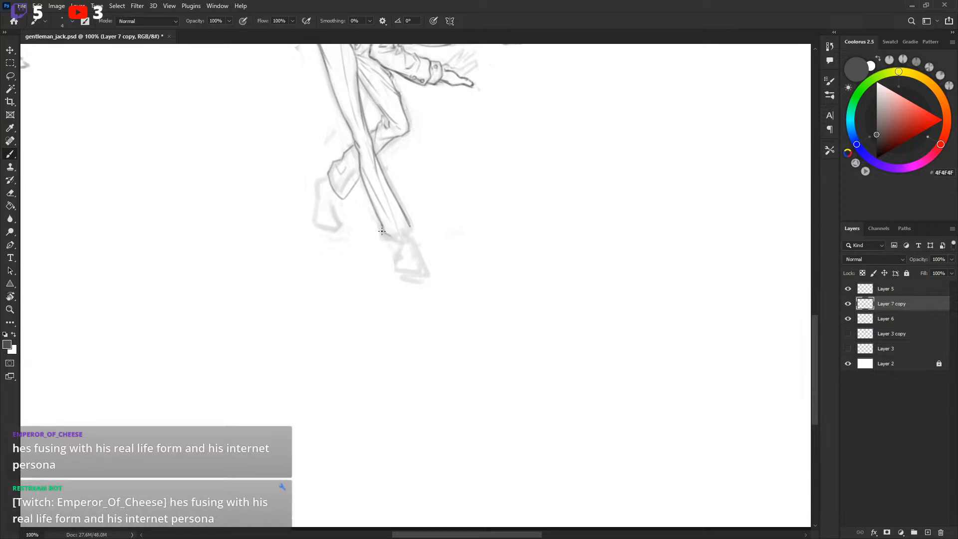
left_click_drag(381, 226, 394, 244)
key("ctrl+z")
left_click_drag(381, 224, 393, 243)
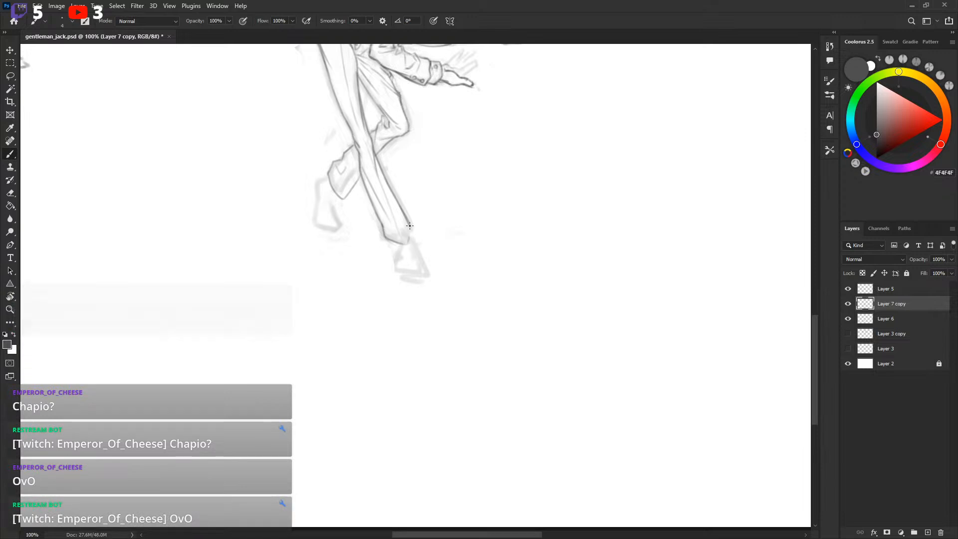
Touch up the crease line inside the front lower trouser leg and save the document.
left_click_drag(446, 204, 443, 285)
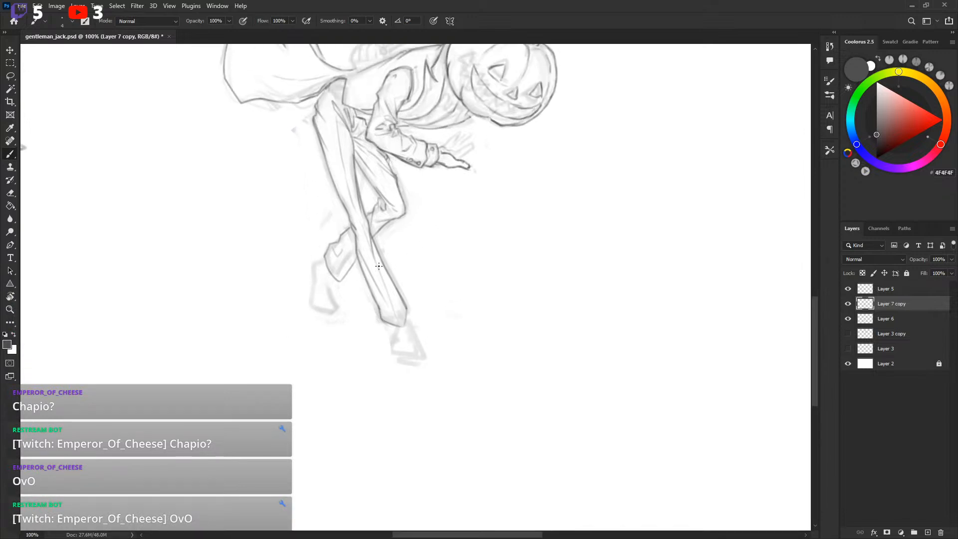
key("l")
key("b")
left_click_drag(380, 269, 381, 276)
key("ctrl+s")
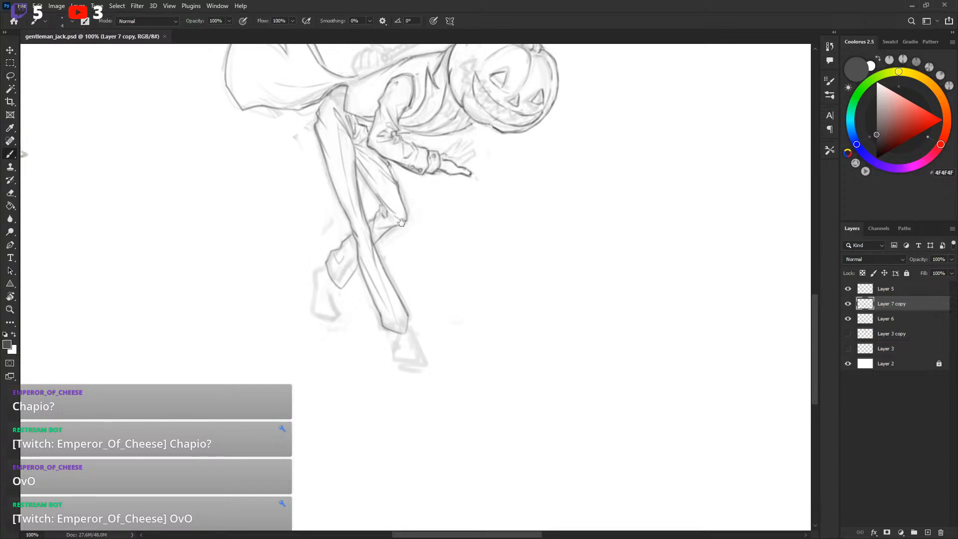
Draw the shirt-front detail lines on the chest between the jacket lapel and the pumpkin head.
scroll(408, 229, "up", 2)
scroll(455, 180, "up", 1)
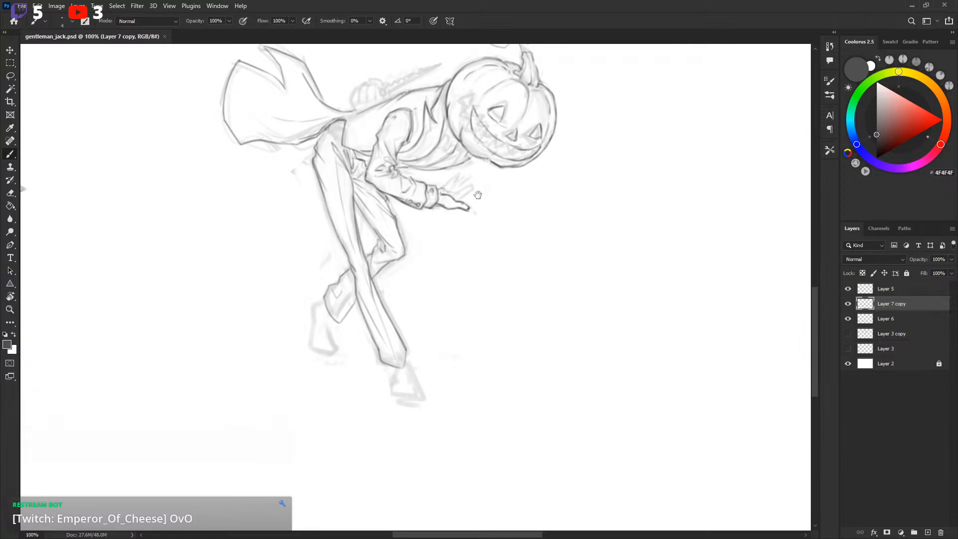
left_click_drag(417, 310, 422, 215)
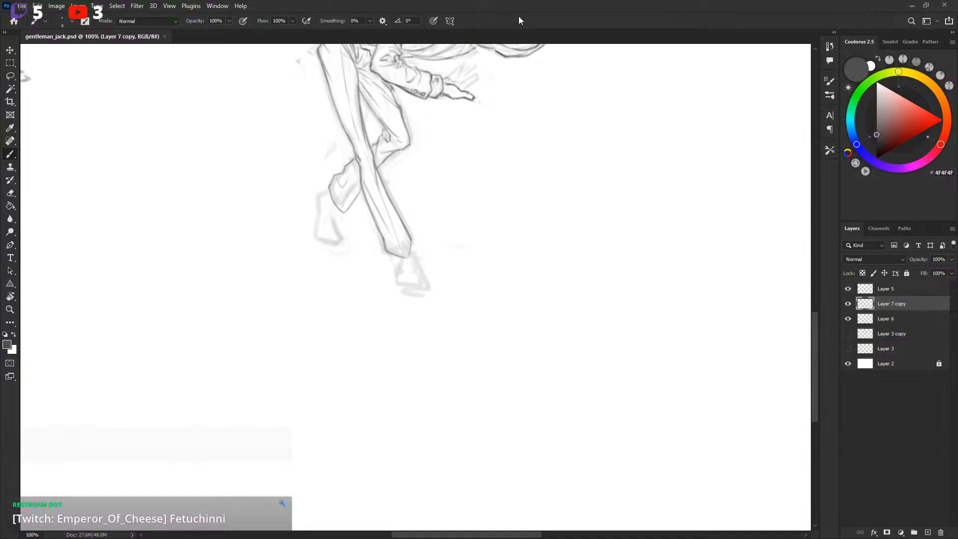
left_click_drag(473, 106, 458, 232)
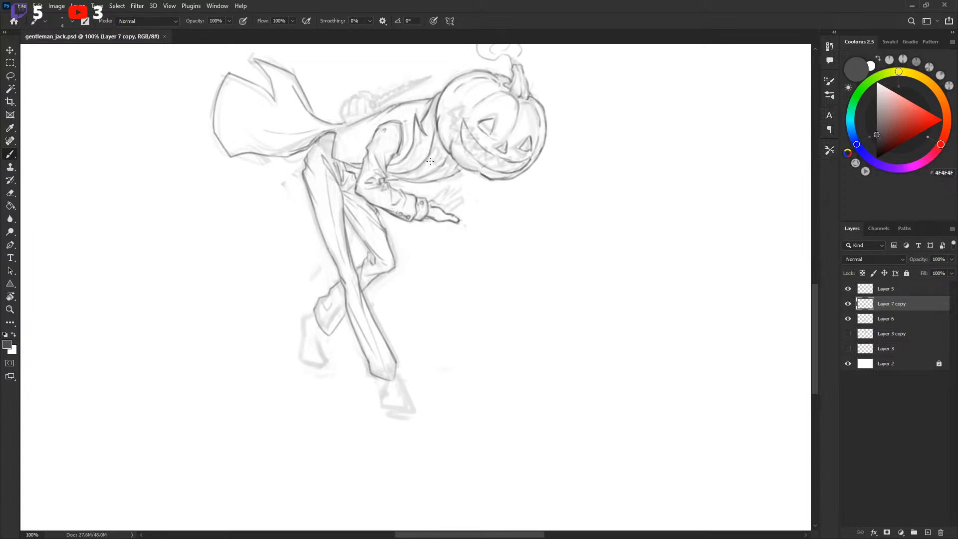
left_click_drag(420, 166, 418, 174)
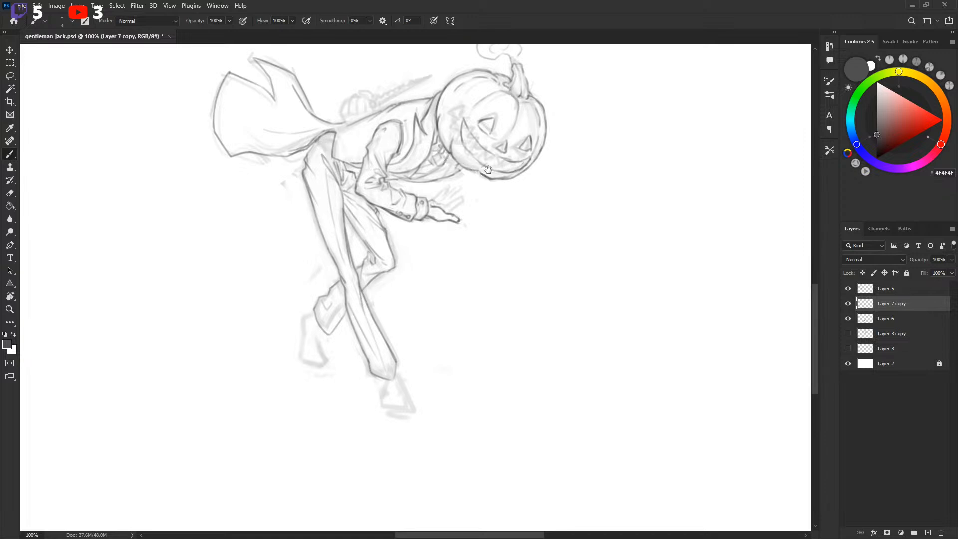
Hide the rough sketch on Layer 6 to check the line art alone, show it again, and save the document.
left_click(847, 318)
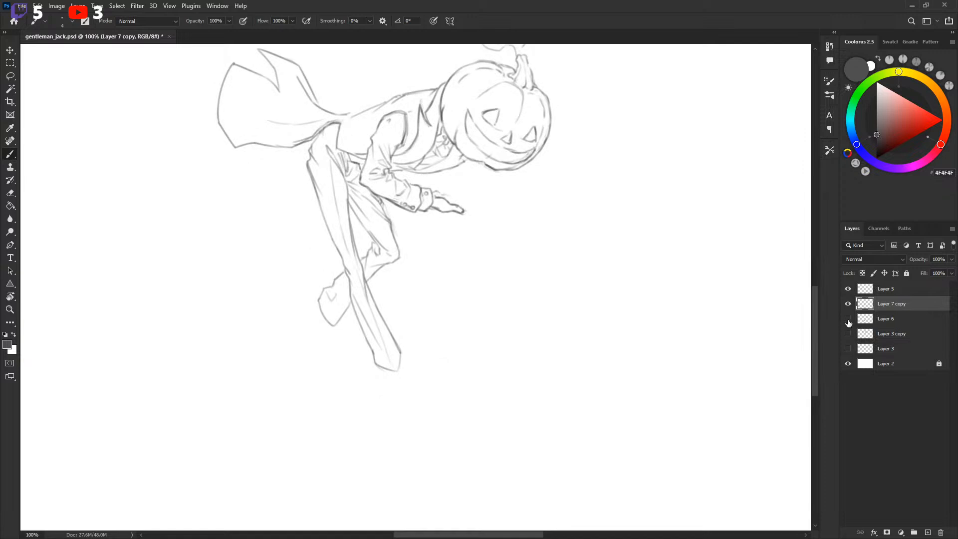
left_click_drag(602, 303, 588, 356)
left_click(849, 318)
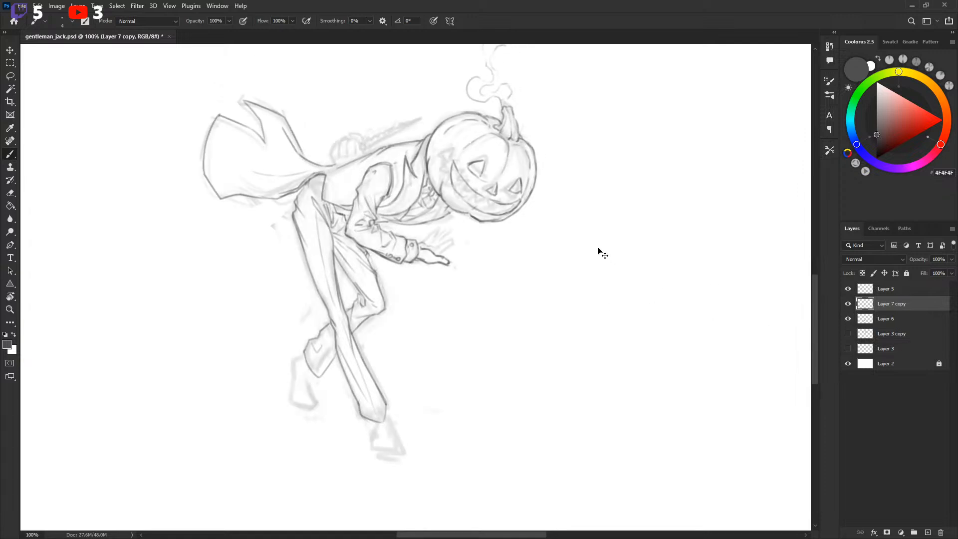
left_click_drag(471, 273, 480, 255)
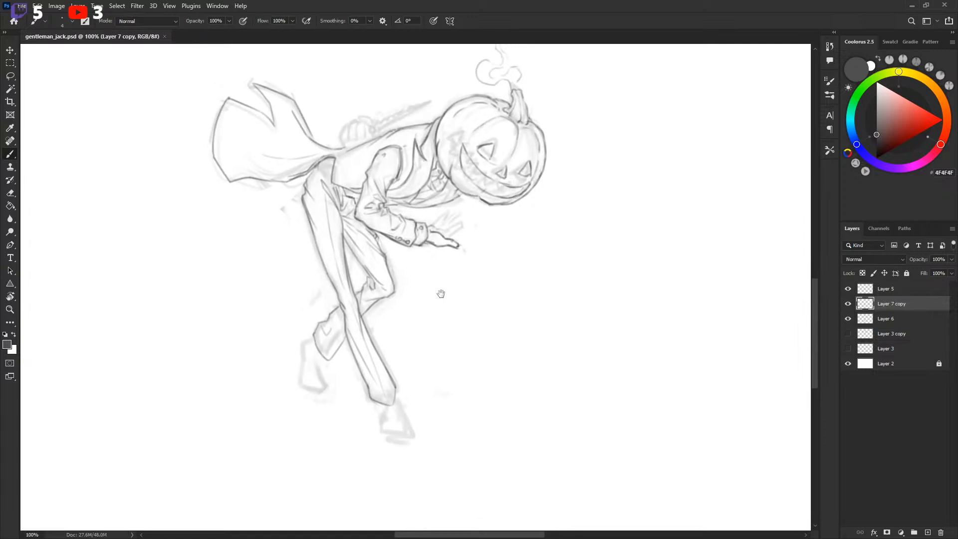
Refine the jacket lapel and collar lines beside the pumpkin head, alternating dark grey strokes with white corrections.
scroll(438, 293, "down", 4)
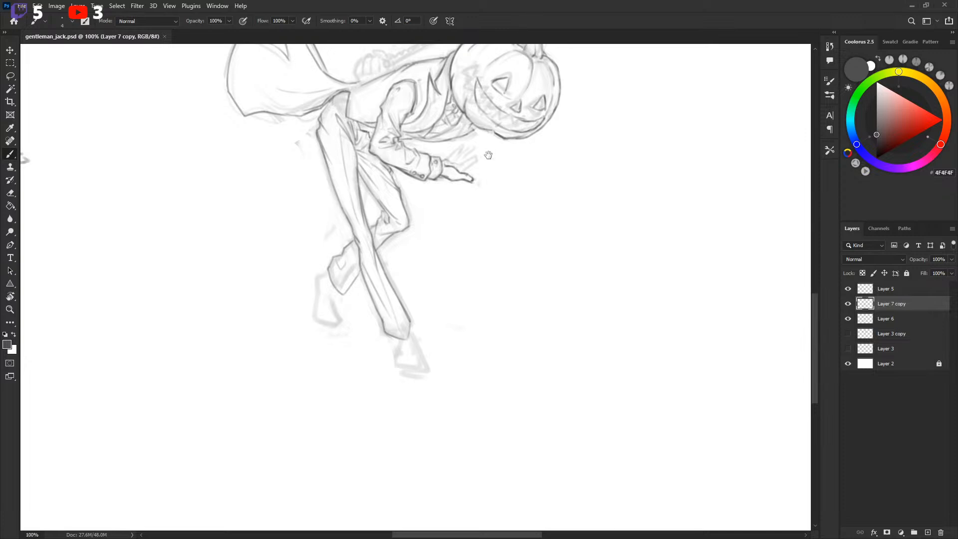
scroll(479, 127, "up", 2)
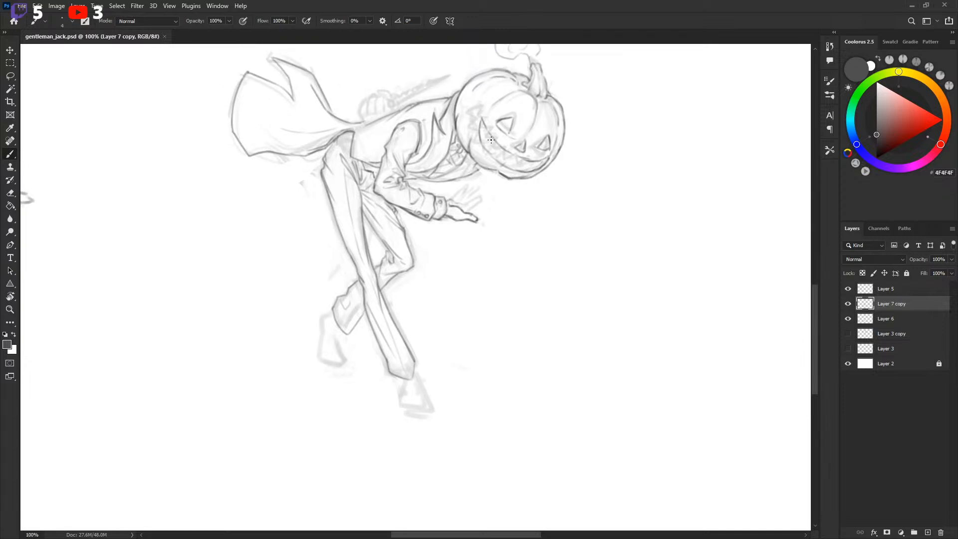
left_click_drag(481, 119, 479, 142)
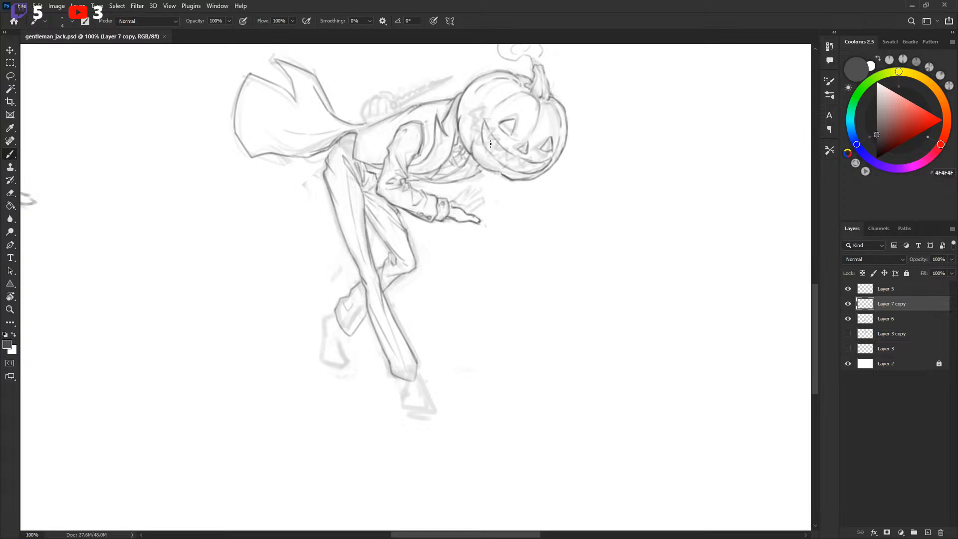
left_click_drag(408, 168, 420, 163)
left_click_drag(448, 132, 451, 142)
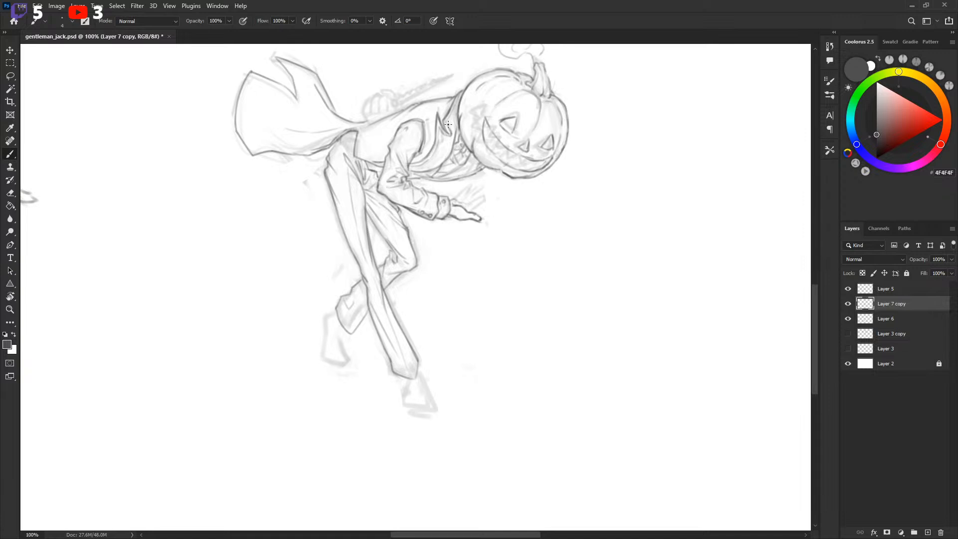
key("x")
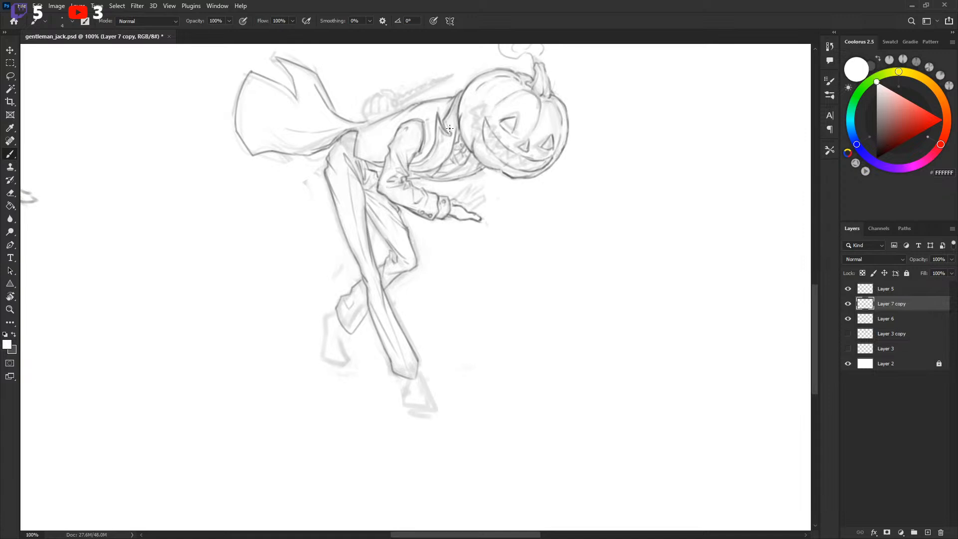
key("x")
key("x")
key("x")
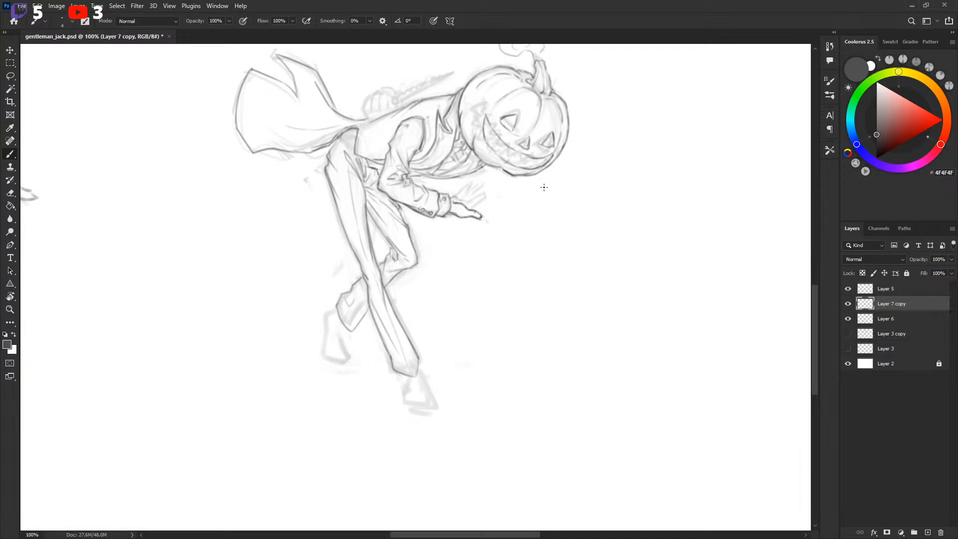
Touch up the outer thigh contour of the front leg just below the hip and save the document.
scroll(447, 147, "down", 3)
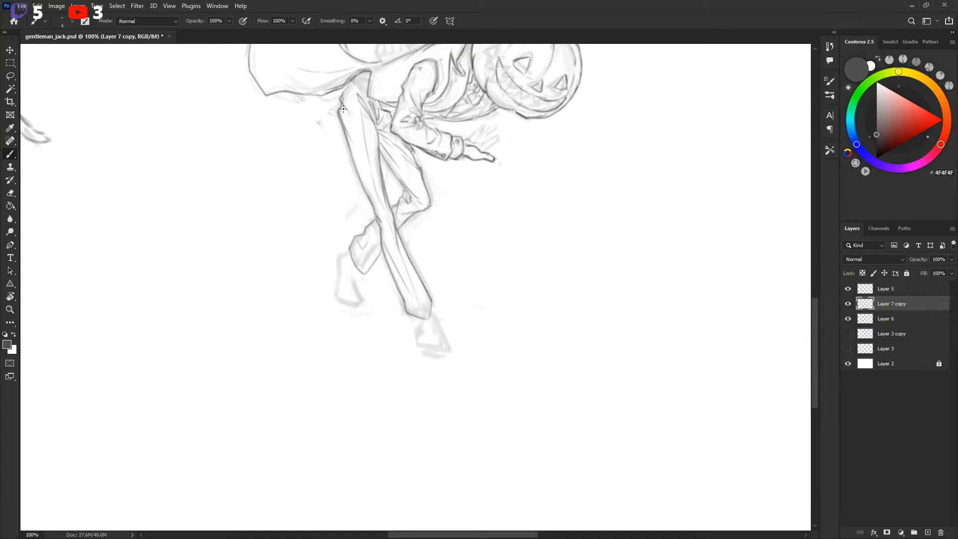
left_click_drag(348, 111, 353, 133)
key("x")
key("x")
key("x")
key("x")
scroll(433, 185, "down", 1)
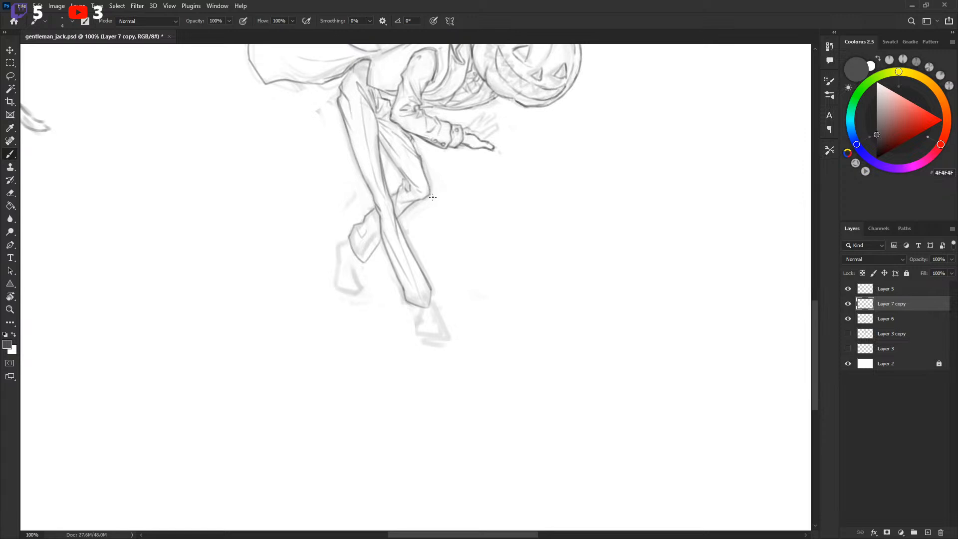
key("ctrl+s")
left_click_drag(435, 198, 434, 194)
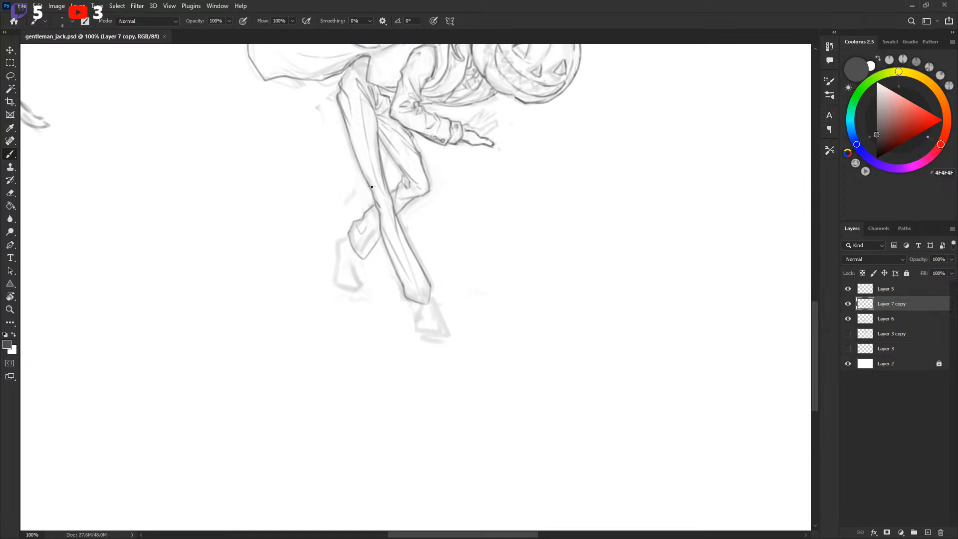
left_click_drag(360, 163, 378, 191)
key("ctrl+z")
left_click_drag(382, 210, 388, 217)
key("ctrl+z")
key("ctrl+z")
scroll(435, 227, "up", 2)
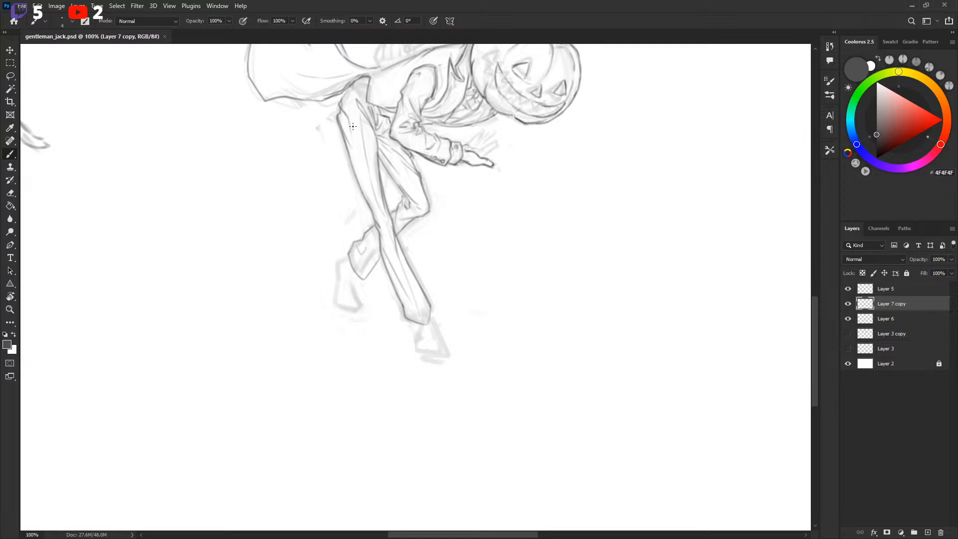
mouse_move(362, 99)
left_mouse_down()
mouse_move(380, 77)
mouse_move(352, 90)
mouse_move(383, 78)
mouse_move(361, 102)
left_mouse_up()
key("ctrl+z")
key("ctrl+z")
key("ctrl+z")
key("ctrl+z")
Save the document.
scroll(404, 118, "down", 1)
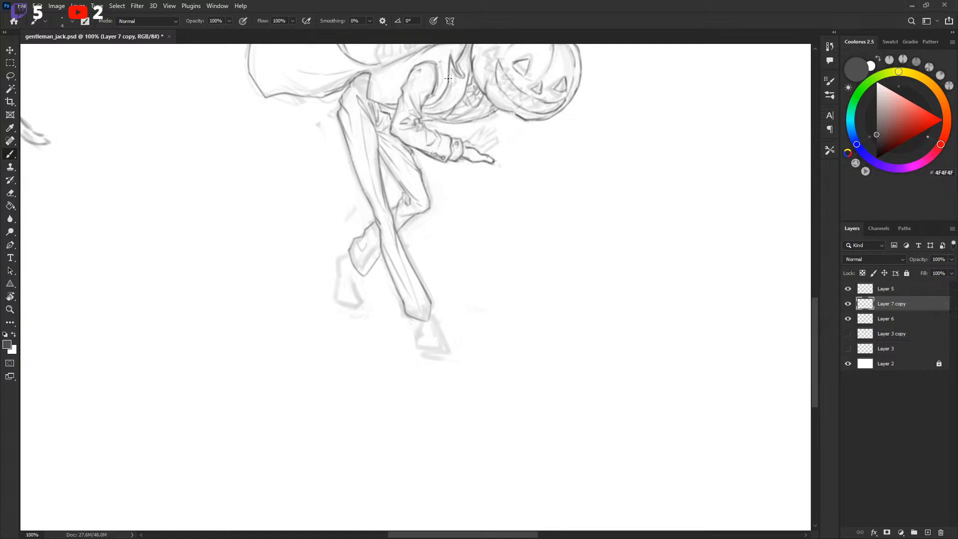
left_click_drag(441, 284, 437, 226)
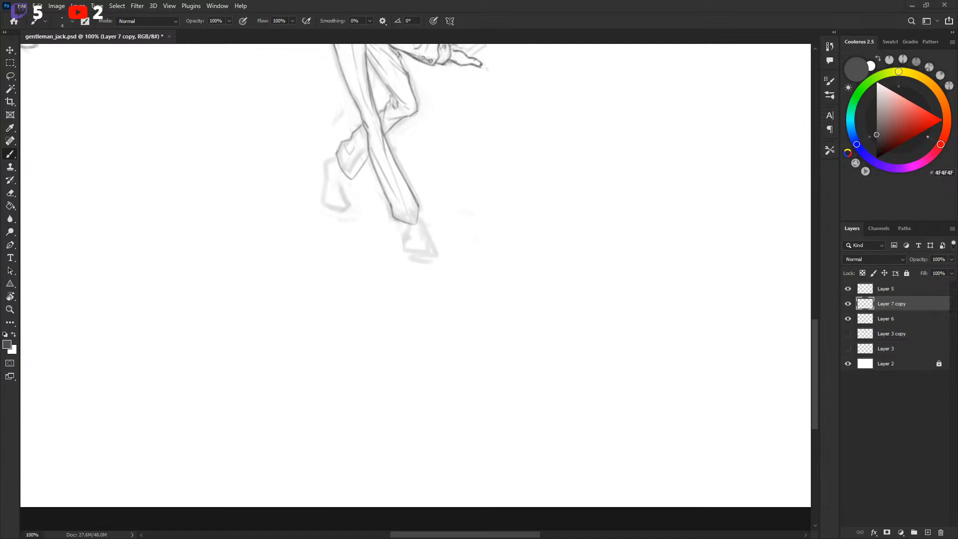
key("ctrl+s")
Draw the rounded outline of the front shoe below the trouser hem, following the rough sketch.
scroll(444, 155, "up", 2)
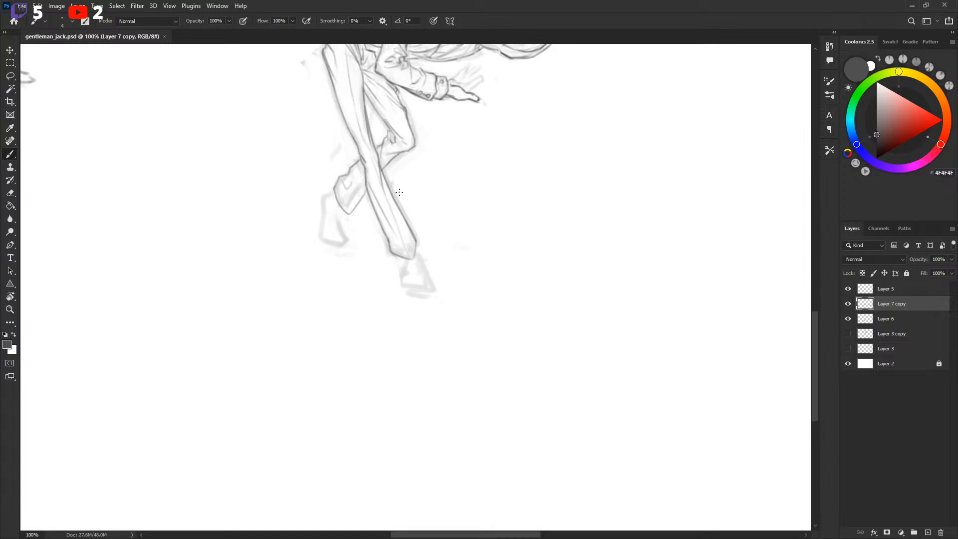
scroll(424, 246, "down", 1)
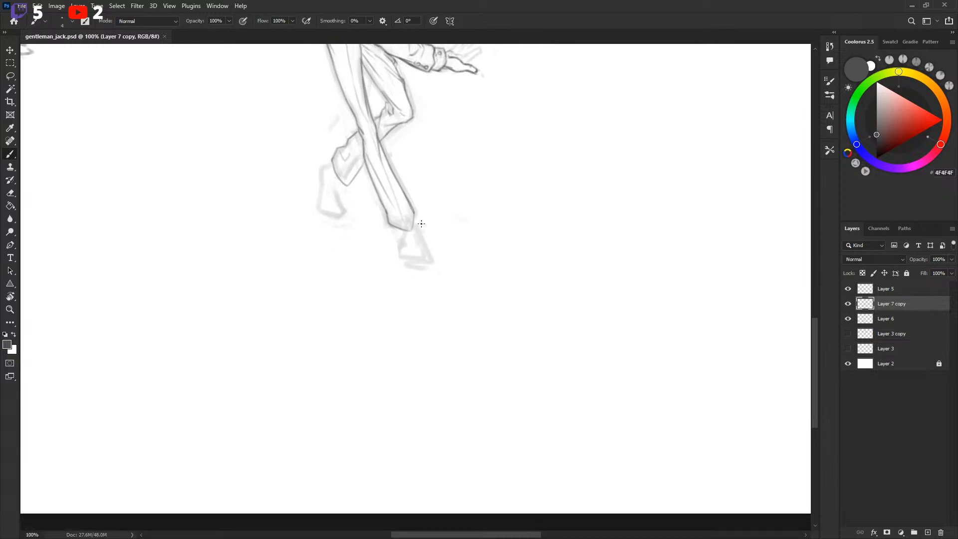
scroll(417, 239, "down", 1)
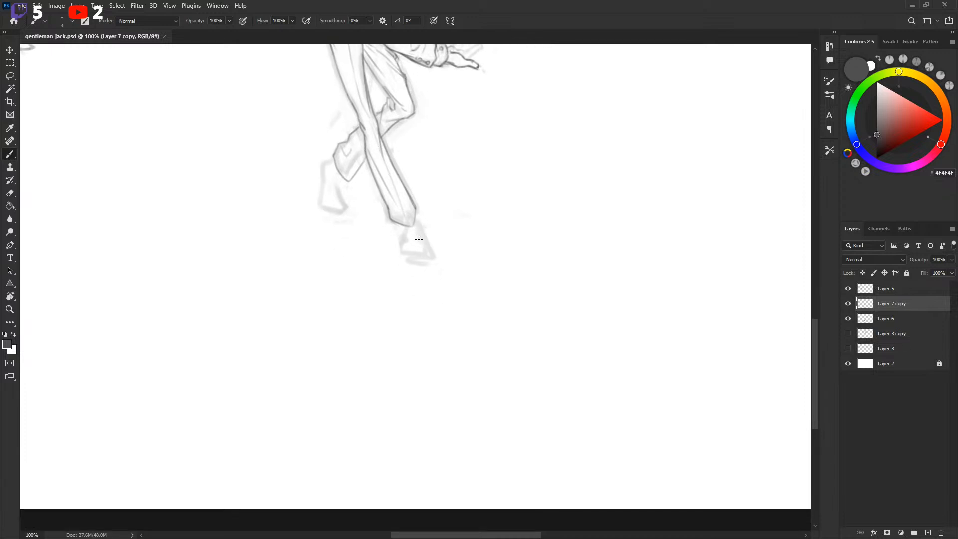
scroll(415, 236, "down", 1)
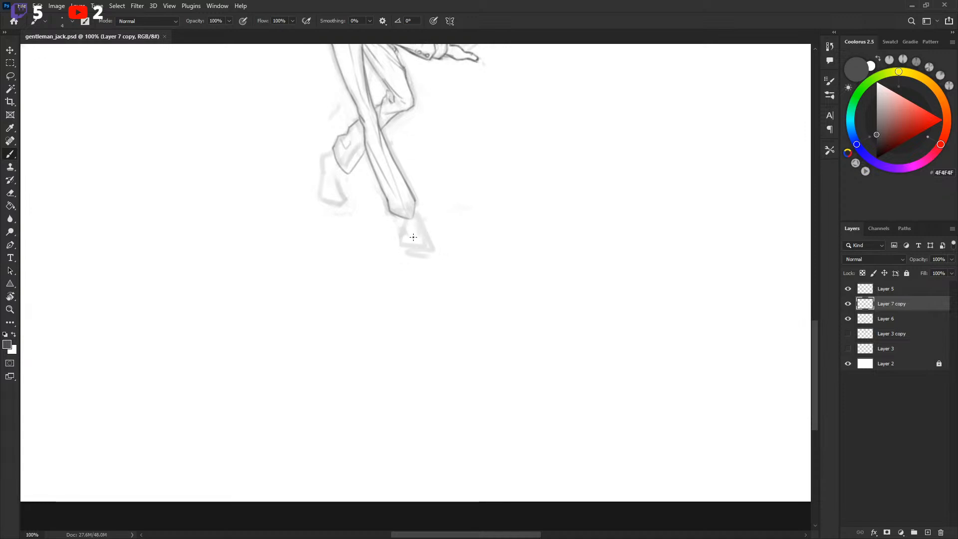
mouse_move(401, 239)
left_mouse_down()
mouse_move(422, 254)
mouse_move(403, 244)
mouse_move(428, 251)
mouse_move(427, 237)
mouse_move(433, 252)
mouse_move(429, 237)
left_mouse_up()
key("x")
key("x")
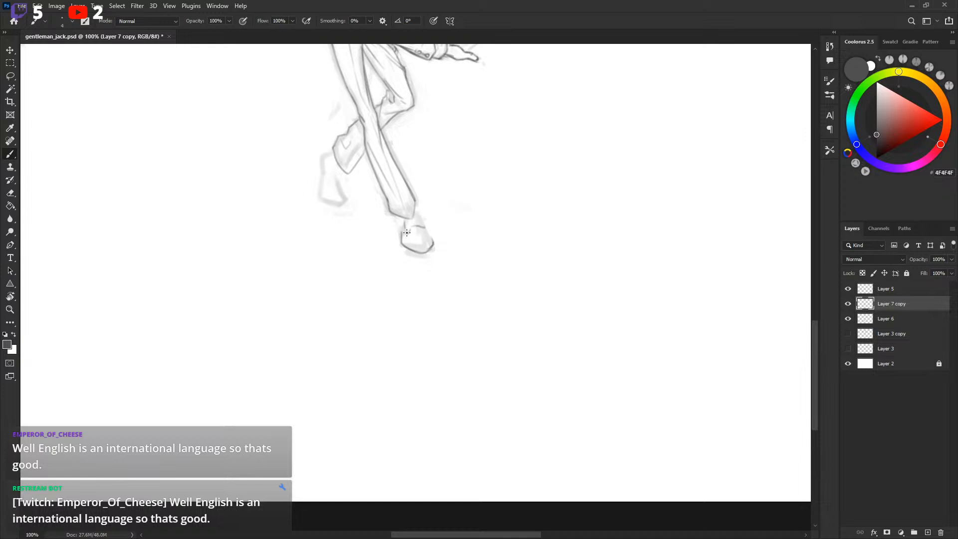
Draw the curved opening of the front shoe and refine its toe contour with dark grey and white strokes.
left_click_drag(405, 230, 420, 227)
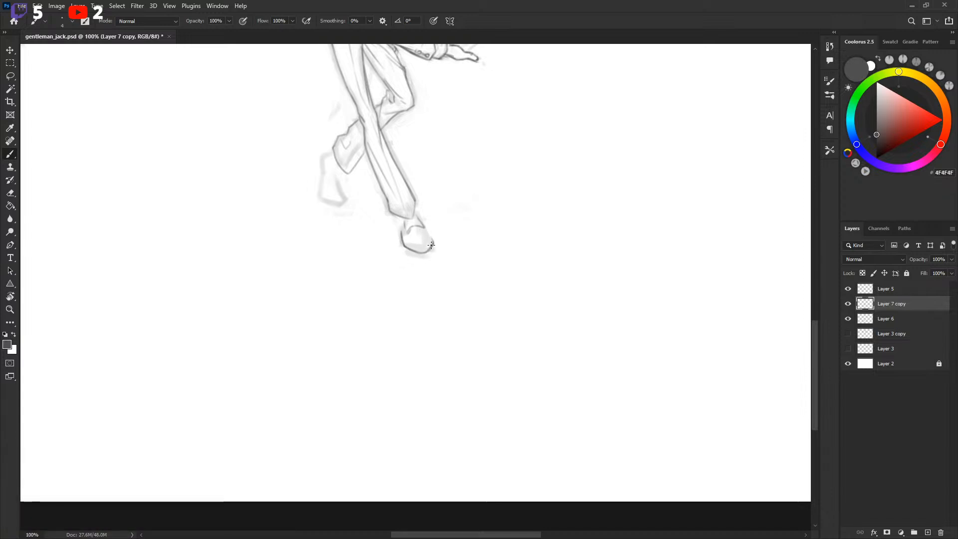
key("x")
key("x")
left_click_drag(432, 242, 429, 245)
key("x")
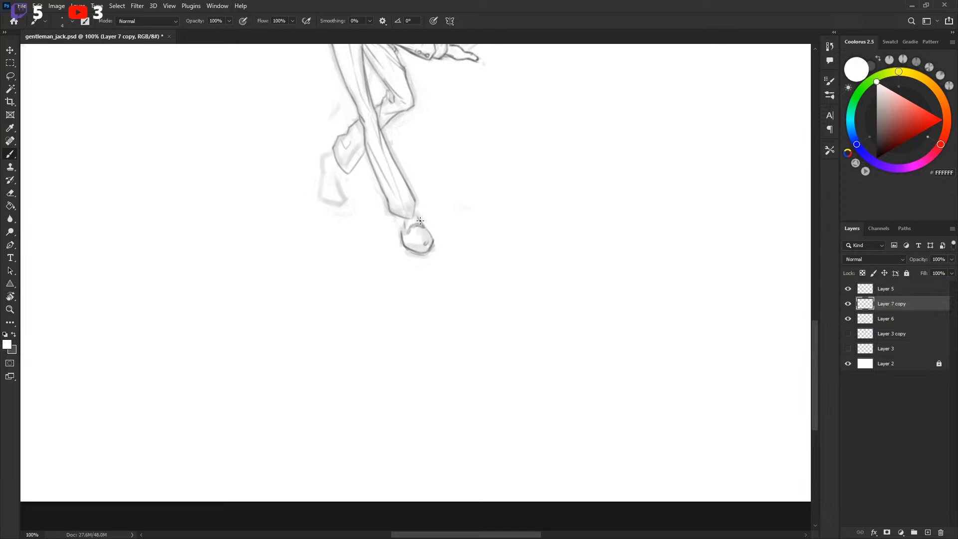
key("x")
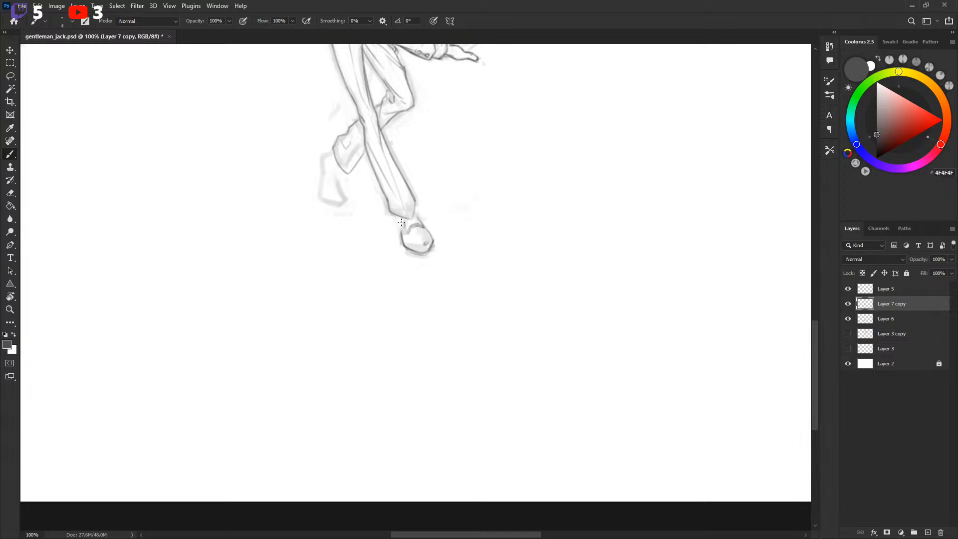
Draw the ankle line connecting the front trouser hem to the inner side of the shoe.
left_click_drag(400, 219, 403, 235)
key("x")
key("x")
left_click_drag(404, 222, 402, 234)
scroll(418, 225, "down", 1)
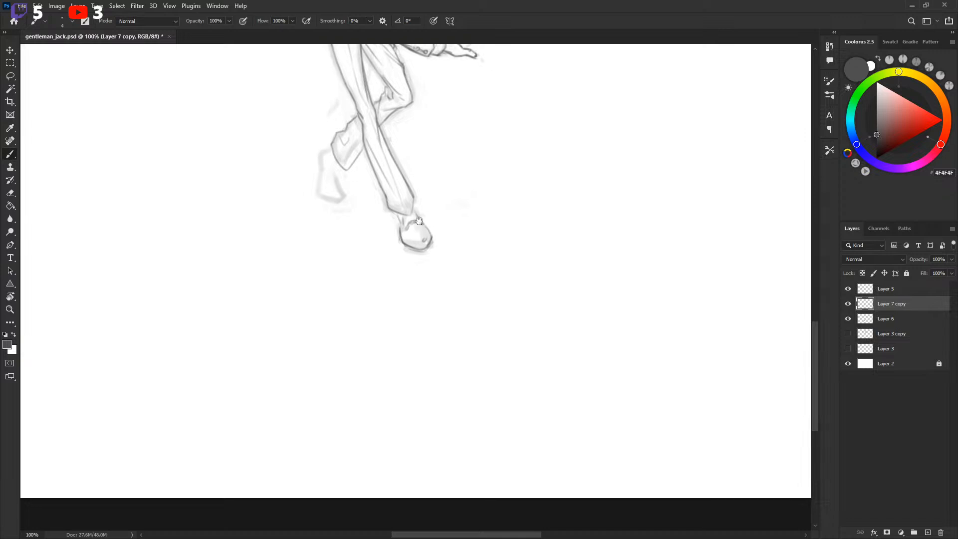
Add the outer ankle line between hem and front shoe, reinforce the shoe's side and sole, and save the document.
scroll(424, 231, "down", 3)
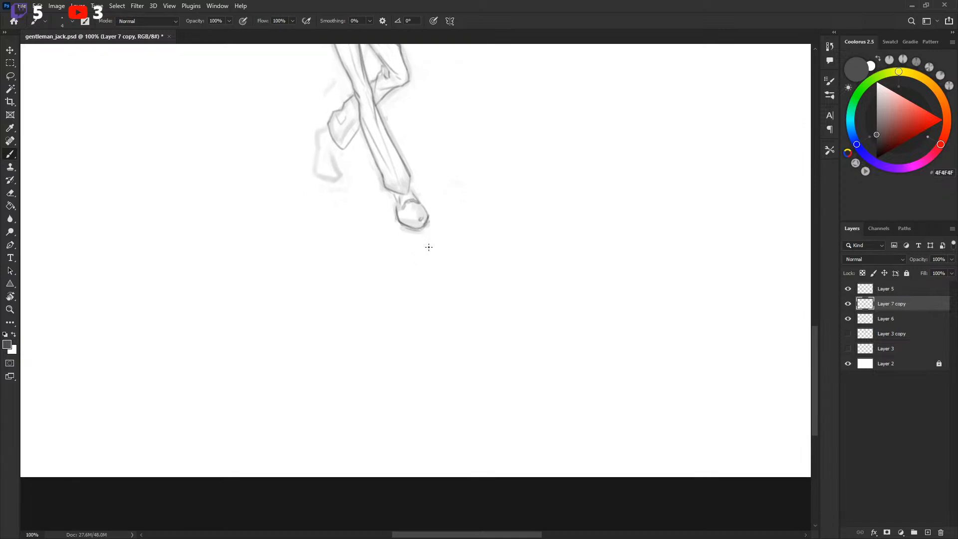
scroll(429, 253, "down", 1)
scroll(454, 214, "down", 1)
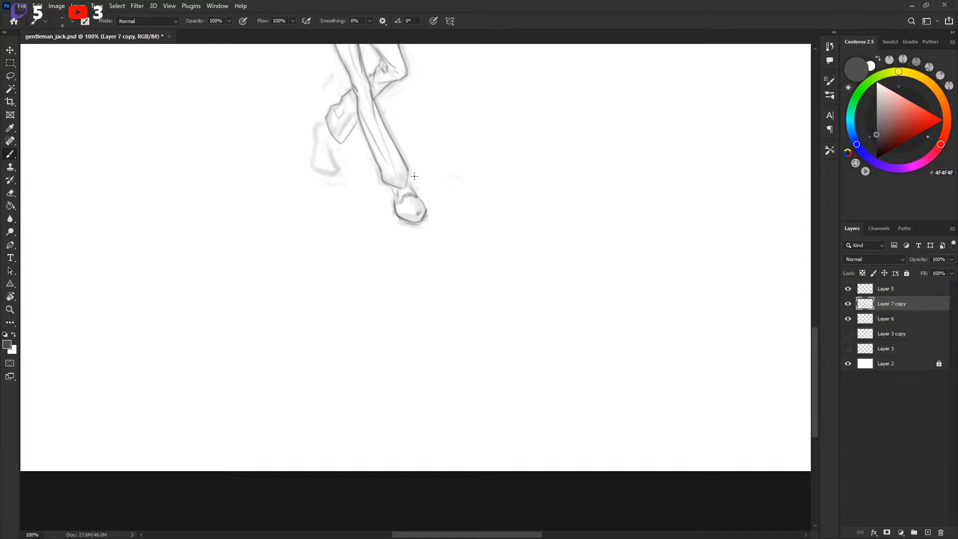
left_click_drag(405, 185, 416, 192)
left_click_drag(397, 198, 413, 224)
key("ctrl+s")
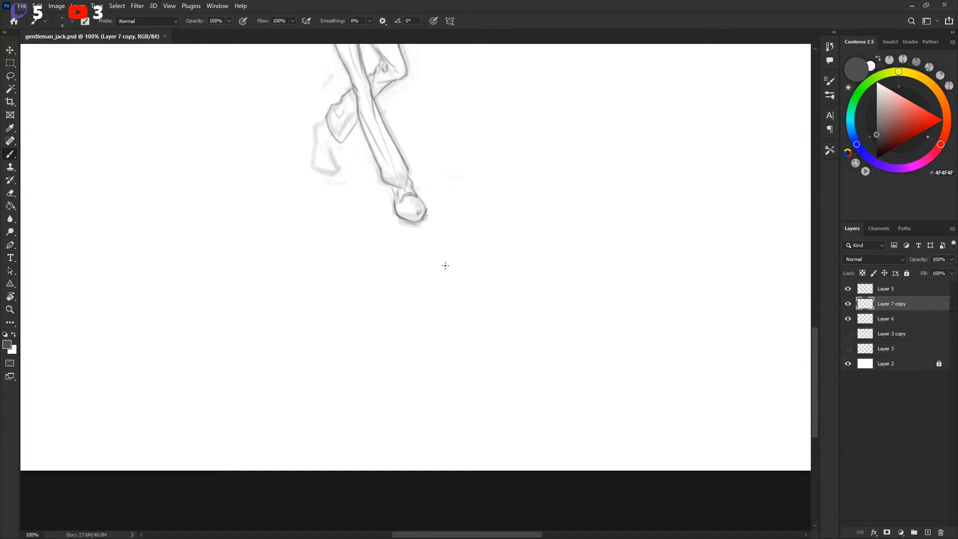
Darken the front shoe's ankle line below the hem and trim its toe contour to a narrower shape with white.
right_click(444, 265)
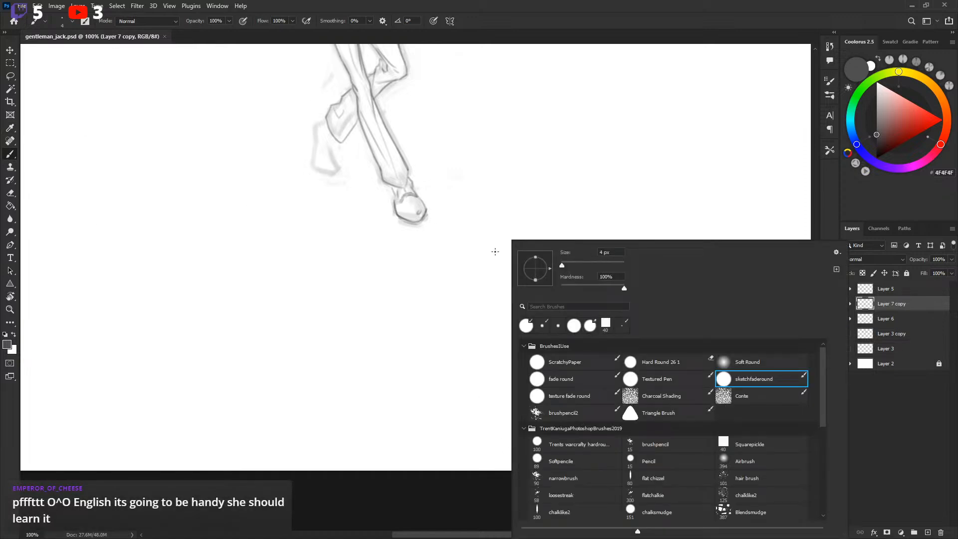
key("Escape")
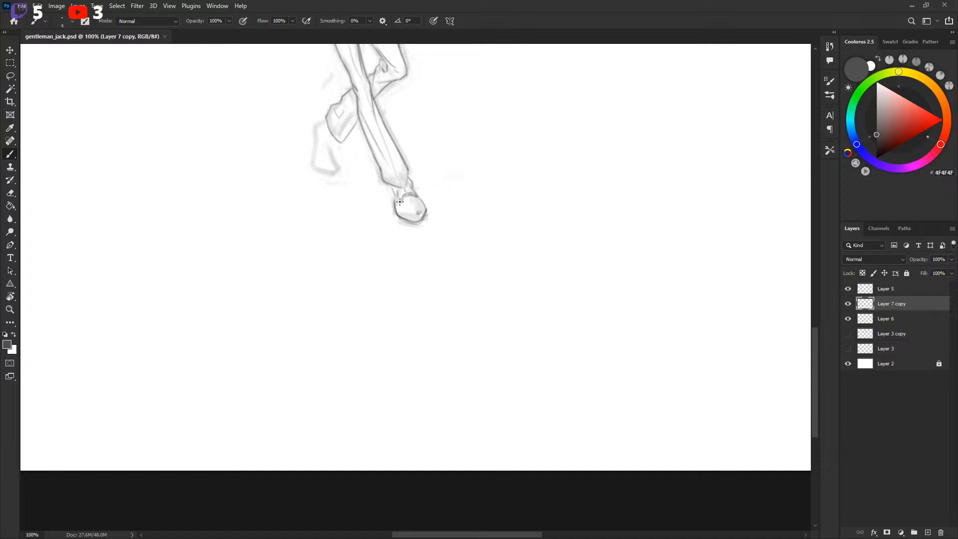
left_click_drag(391, 188, 393, 195)
key("x")
key("x")
key("x")
key("x")
key("x")
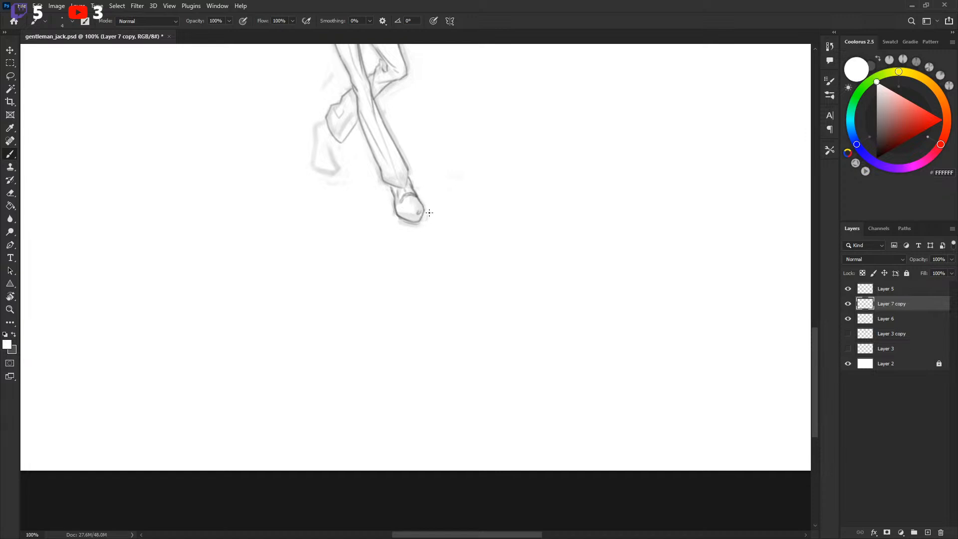
key("x")
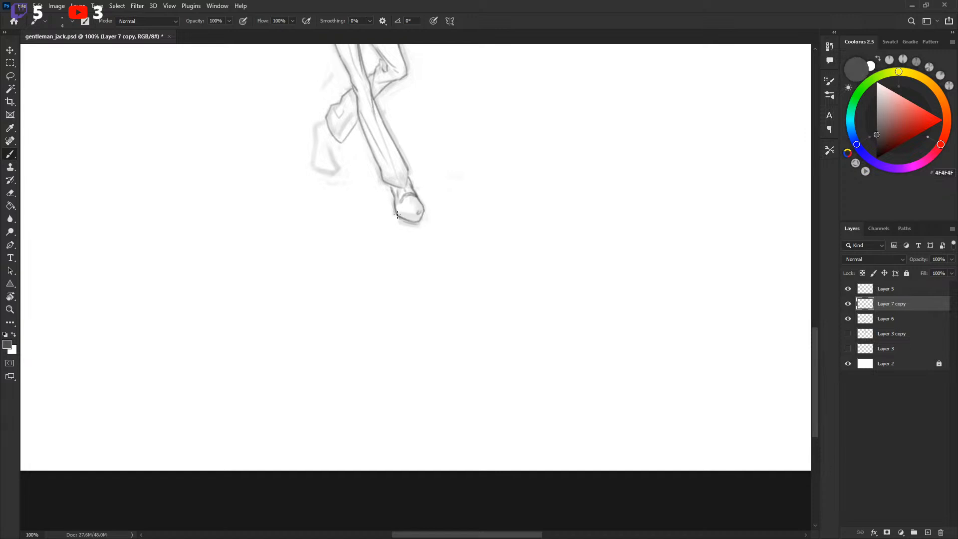
Thin the curved opening line of the front shoe with white and dark grey strokes.
scroll(448, 206, "up", 4)
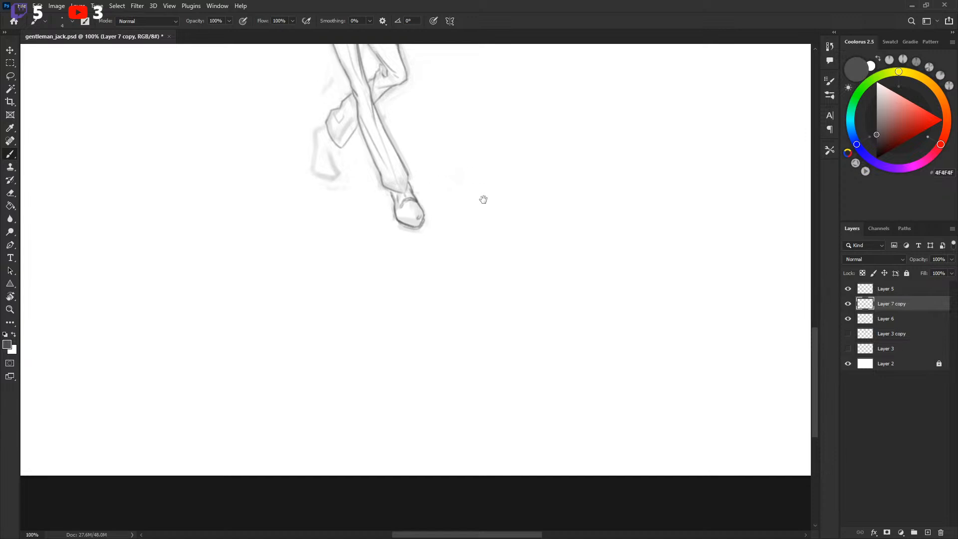
left_click_drag(409, 249, 396, 254)
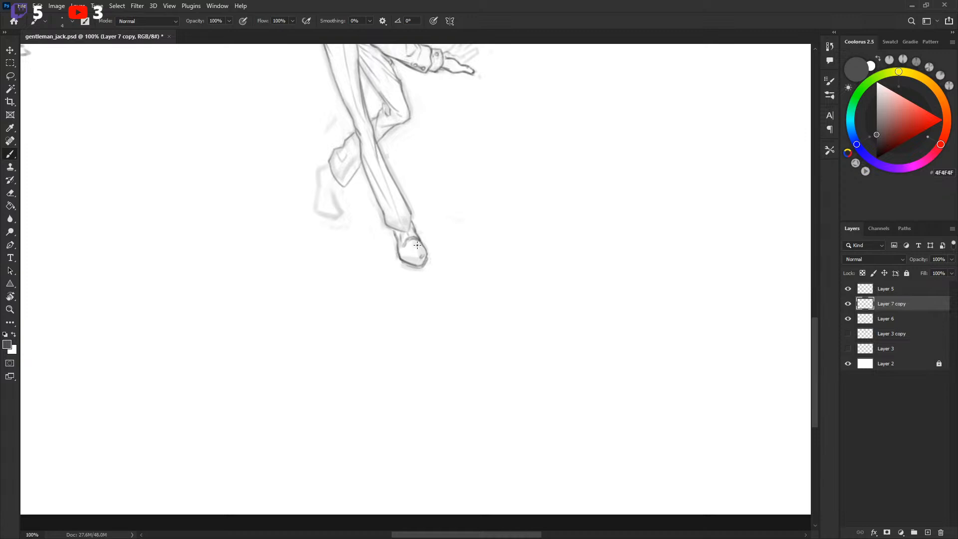
key("x")
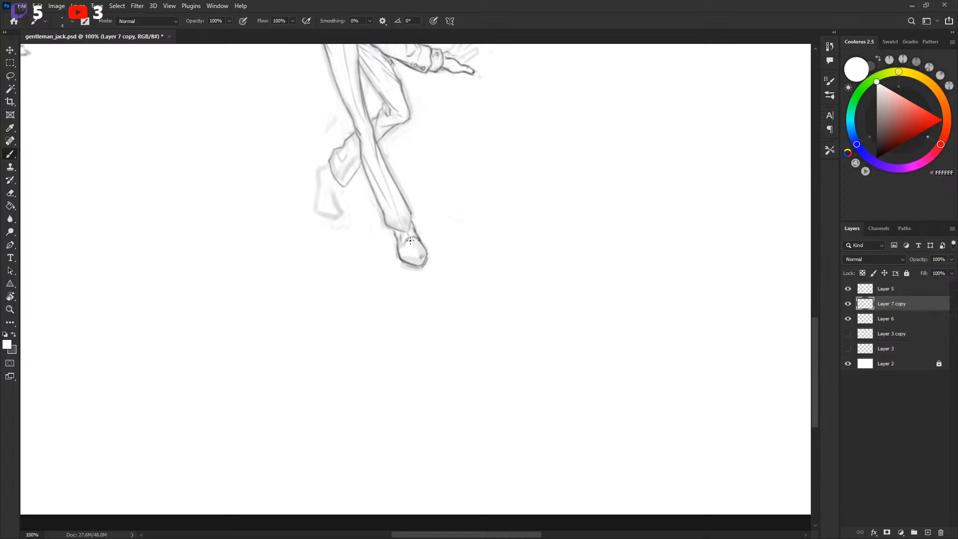
key("x")
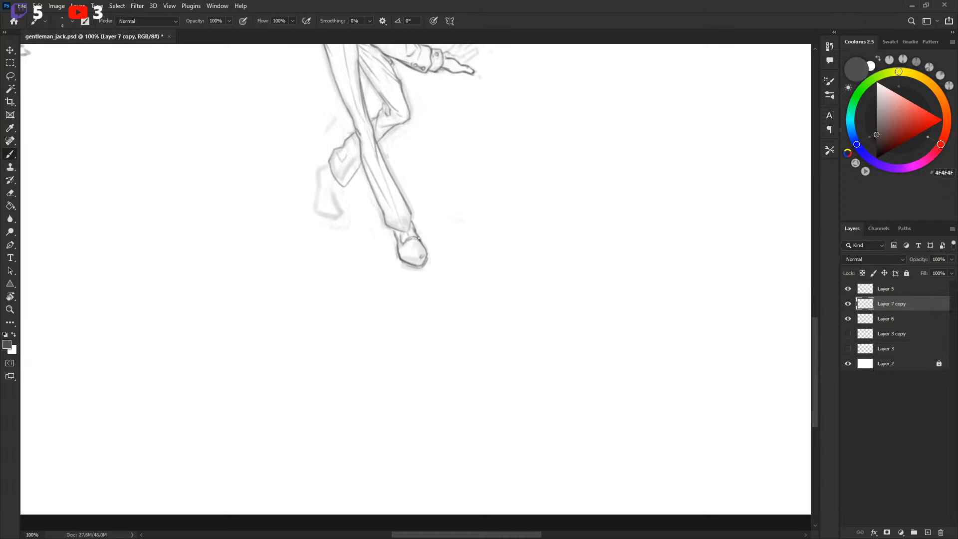
Clean up the ankle area between the front trouser hem and the shoe opening, alternating white and dark grey strokes.
key("x")
key("x")
key("x")
key("x")
key("x")
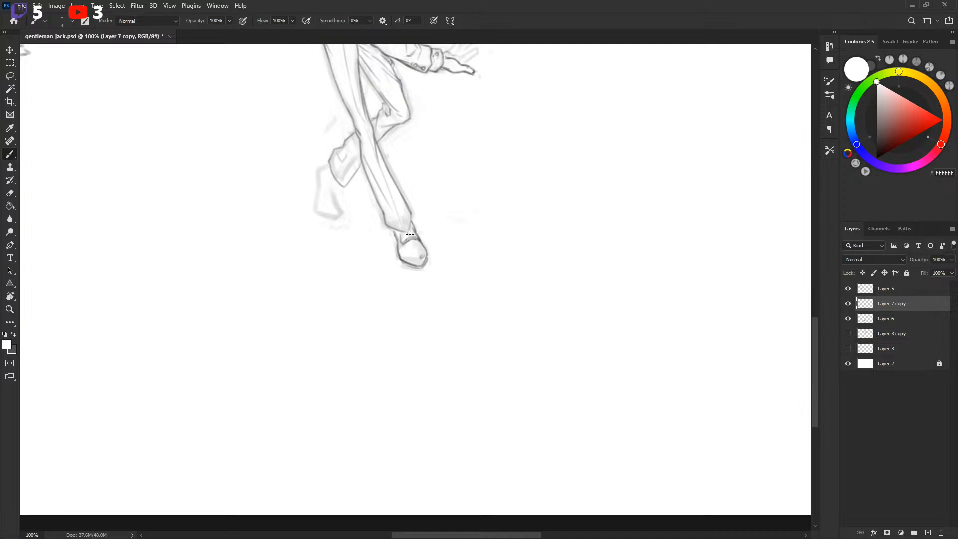
key("x")
key("x")
key("x")
scroll(447, 213, "up", 1)
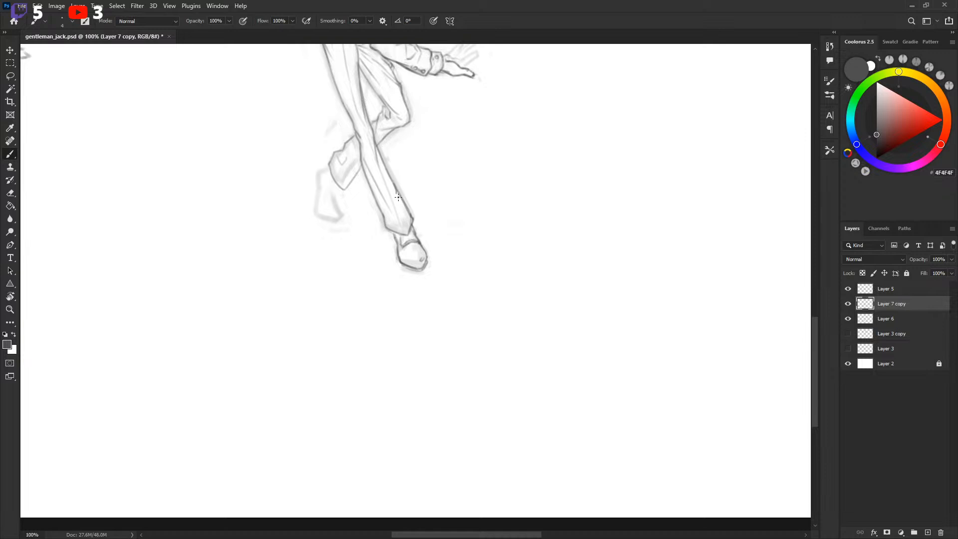
Refine the front trouser leg's outer edge down to the hem with dark grey and white strokes, and save the document.
key("x")
key("x")
left_click_drag(462, 221, 475, 254)
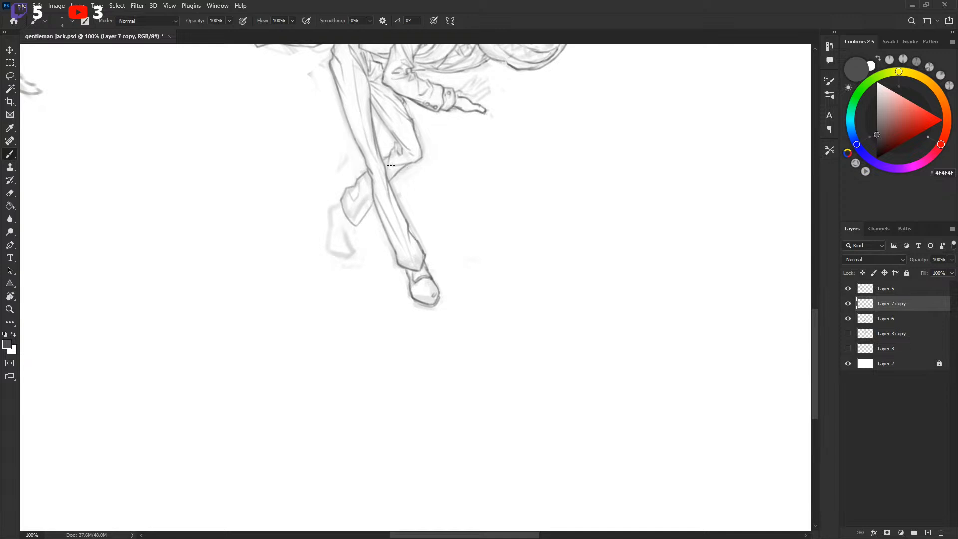
key("x")
left_click_drag(488, 219, 482, 245)
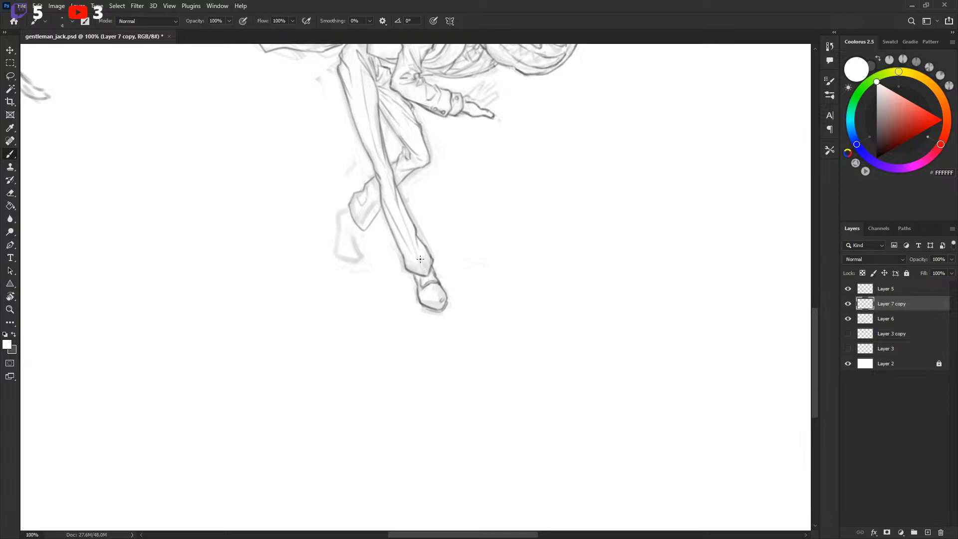
key("x")
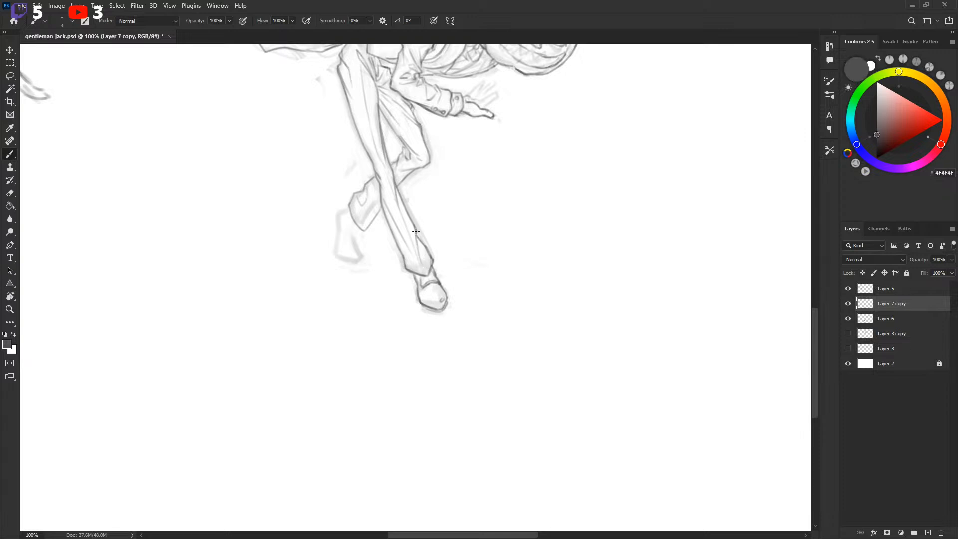
left_click_drag(442, 204, 468, 289)
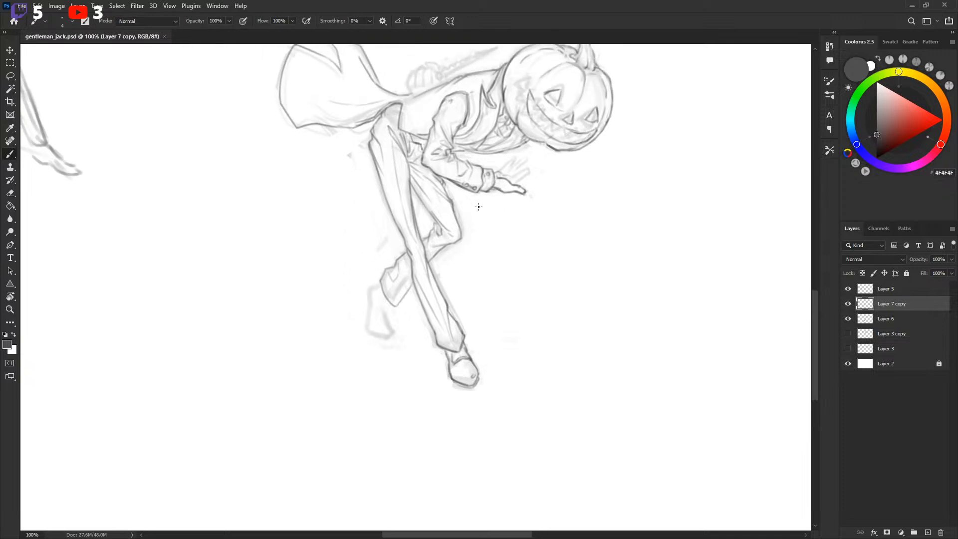
Refine the cuff and lower sleeve edge of the extended arm with alternating dark grey and white strokes.
left_click_drag(488, 174, 477, 190)
key("x")
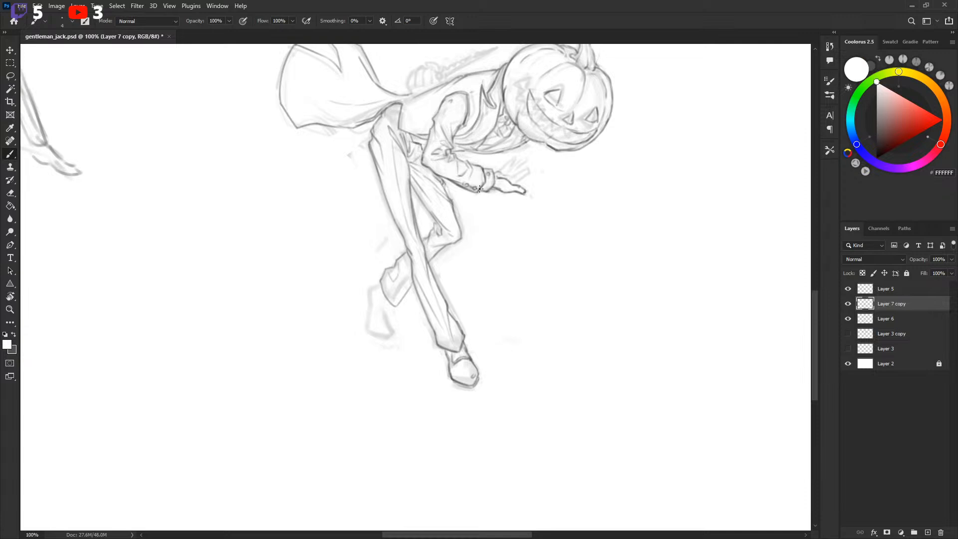
key("x")
key("x")
key("x")
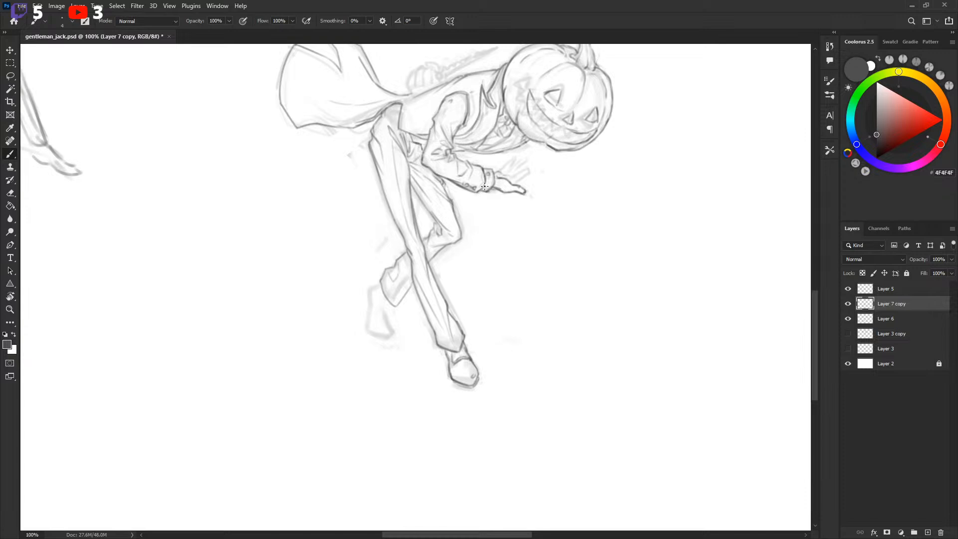
key("x")
key("x")
key("x")
key("x")
Darken the lines where the front trouser hem meets the shoe's ankle.
scroll(529, 161, "down", 5)
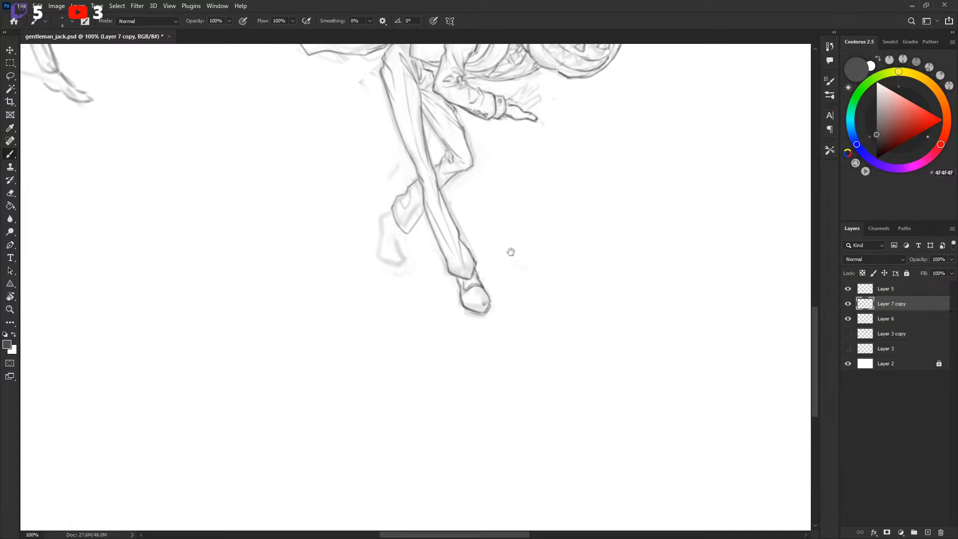
left_click_drag(510, 252, 510, 246)
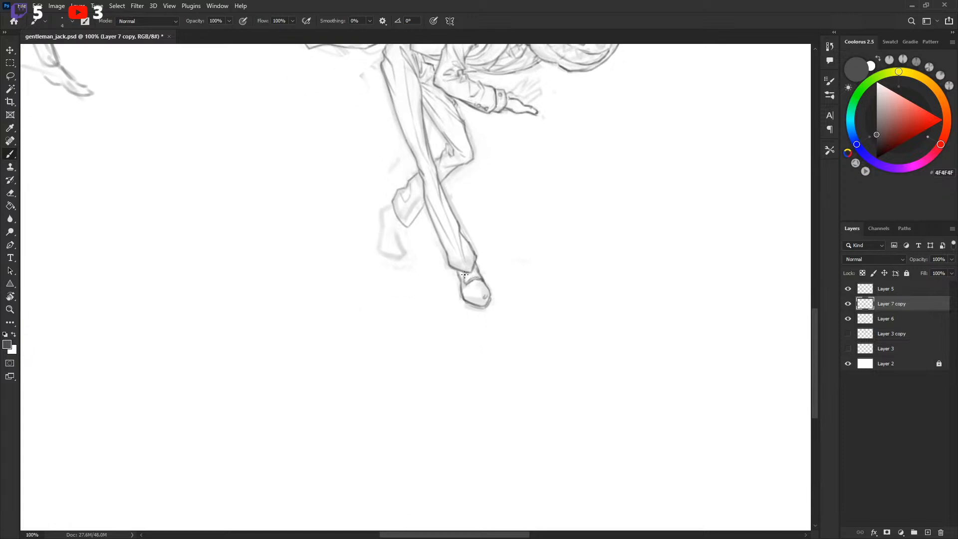
left_click_drag(464, 274, 483, 263)
left_click_drag(527, 219, 531, 225)
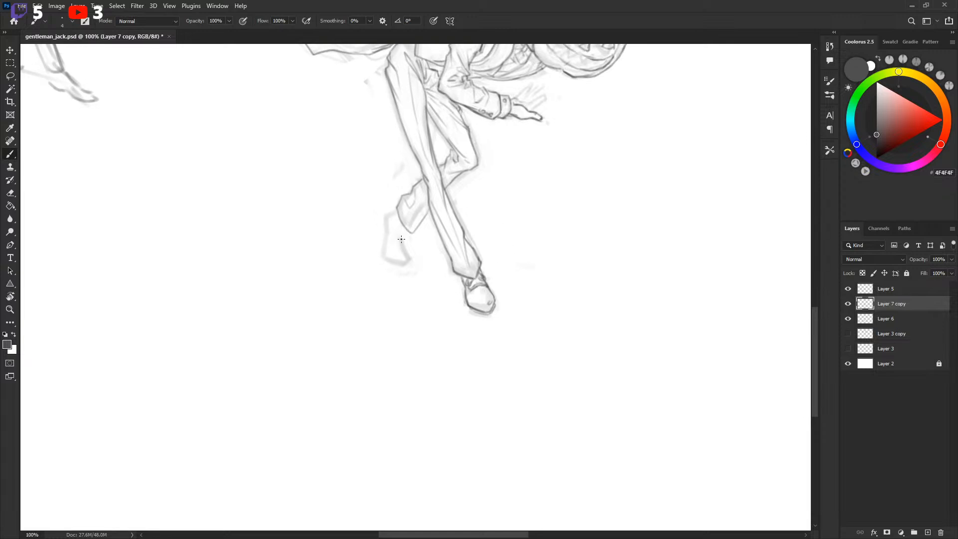
Outline the back shoe's heel and sole in dark grey over the rough sketch.
left_click_drag(383, 217, 389, 236)
mouse_move(387, 238)
left_mouse_down()
mouse_move(387, 260)
mouse_move(401, 259)
left_mouse_up()
left_click_drag(395, 263, 387, 254)
Draw the back shoe's rounded toe in dark grey, trim its contour with white, and save the document.
key("x")
key("x")
key("x")
key("x")
mouse_move(406, 250)
left_mouse_down()
mouse_move(394, 249)
mouse_move(417, 249)
mouse_move(420, 260)
left_mouse_up()
key("x")
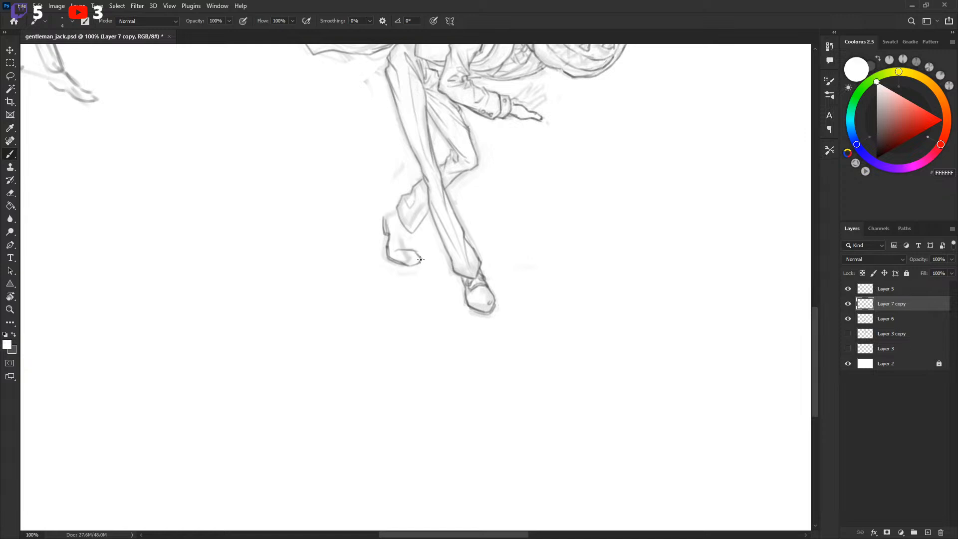
key("x")
key("x")
key("x")
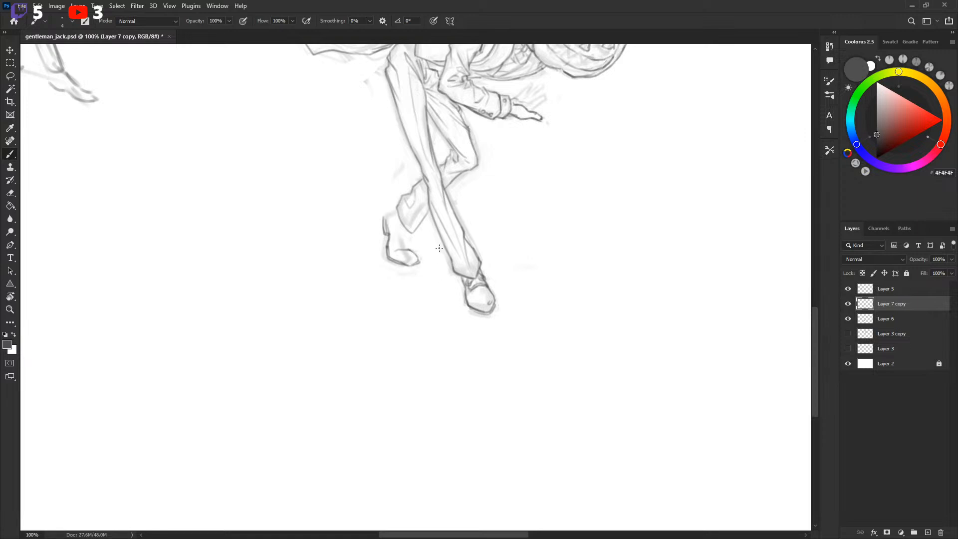
scroll(671, 146, "right", 2)
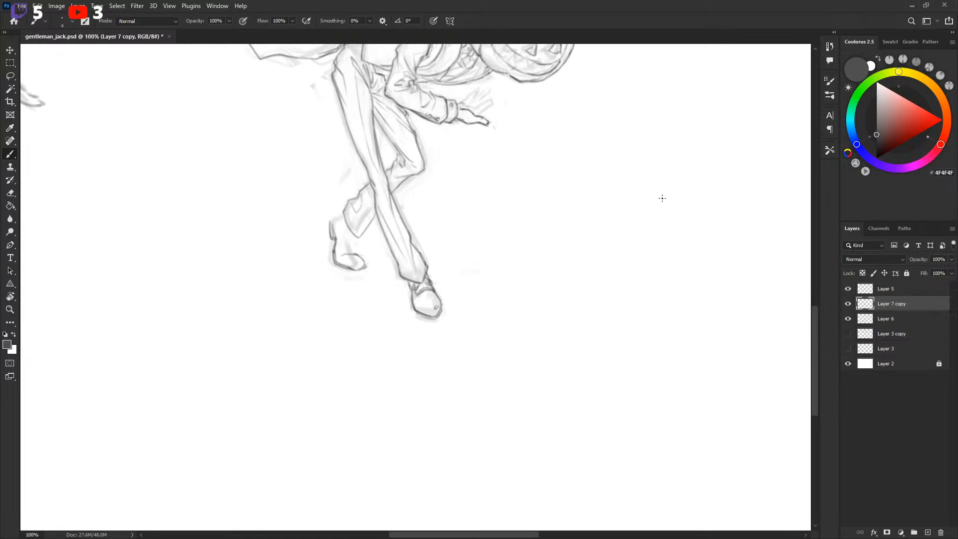
key("ctrl+s")
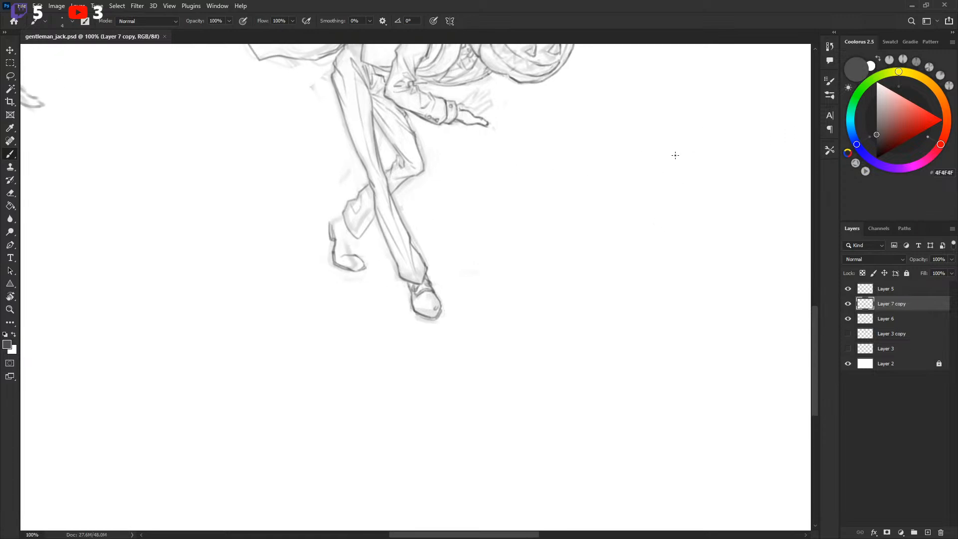
Sketch a reference lower leg in a laced shoe, seen from the side, on the blank canvas beside the figure.
mouse_move(655, 166)
left_mouse_down()
mouse_move(649, 132)
mouse_move(654, 164)
left_mouse_up()
mouse_move(661, 119)
left_mouse_down()
mouse_move(690, 141)
mouse_move(659, 185)
mouse_move(681, 196)
left_mouse_up()
mouse_move(693, 129)
left_mouse_down()
mouse_move(702, 188)
mouse_move(617, 232)
mouse_move(673, 227)
mouse_move(702, 210)
left_mouse_up()
mouse_move(637, 217)
left_mouse_down()
mouse_move(625, 235)
mouse_move(652, 237)
left_mouse_up()
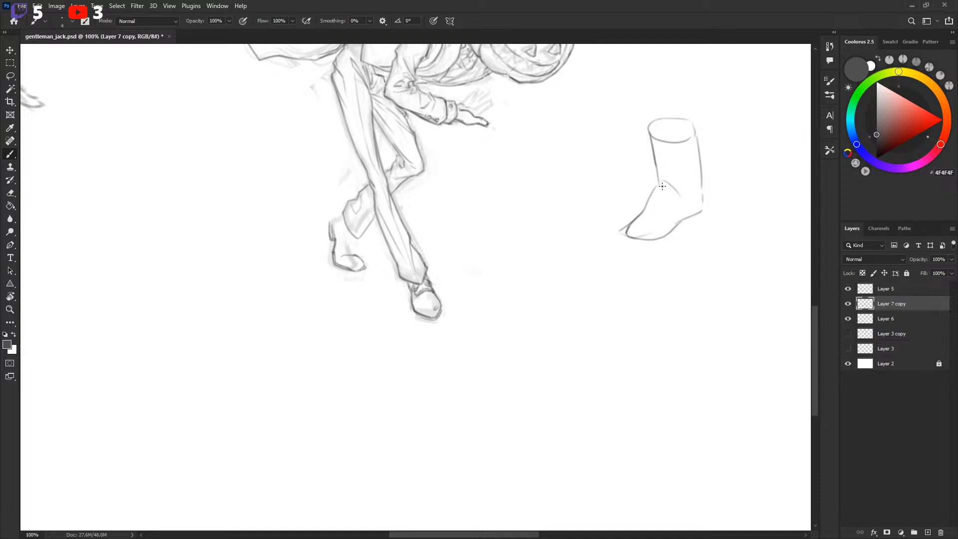
mouse_move(659, 183)
left_mouse_down()
mouse_move(697, 186)
mouse_move(660, 188)
mouse_move(667, 200)
left_mouse_up()
mouse_move(627, 233)
left_mouse_down()
mouse_move(660, 233)
mouse_move(709, 204)
left_mouse_up()
left_click_drag(648, 130, 694, 130)
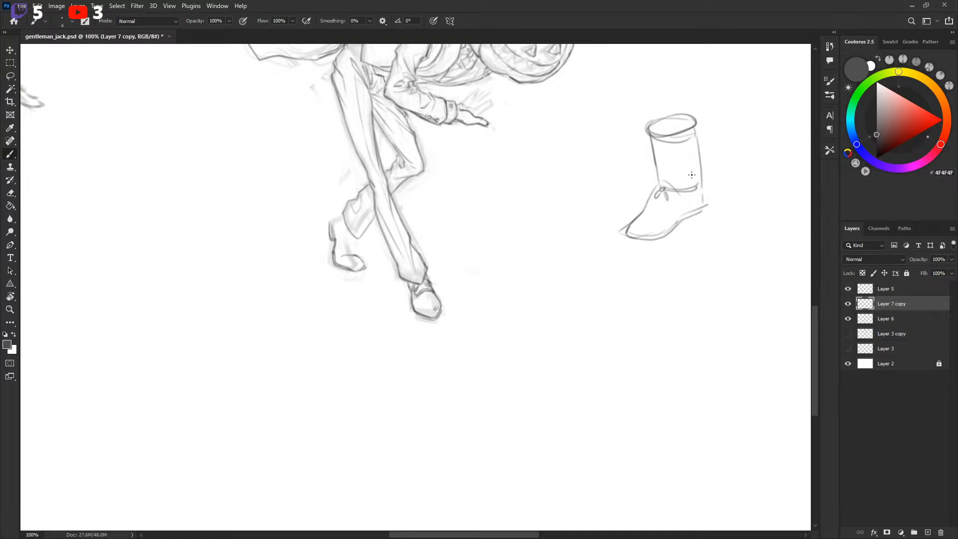
mouse_move(661, 188)
left_mouse_down()
mouse_move(651, 203)
mouse_move(668, 201)
left_mouse_up()
left_click_drag(700, 188, 708, 205)
Lasso the reference shoe sketch beside the figure, delete it, and return to the Brush.
key("l")
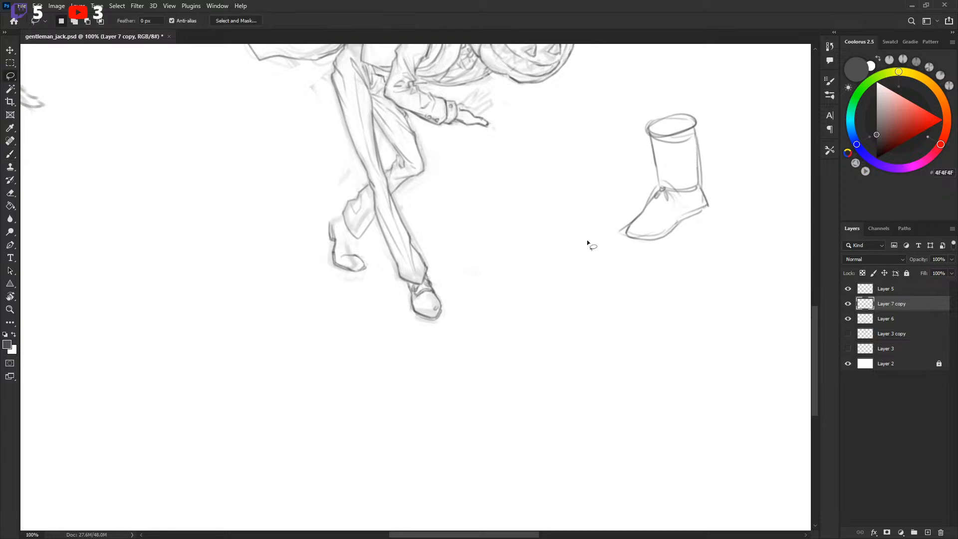
mouse_move(591, 235)
left_mouse_down()
mouse_move(618, 214)
mouse_move(595, 218)
left_mouse_up()
key("Delete")
key("ctrl+d")
key("b")
Draw the back shoe's opening and instep line down to the toe, and save the document.
scroll(389, 242, "left", 1)
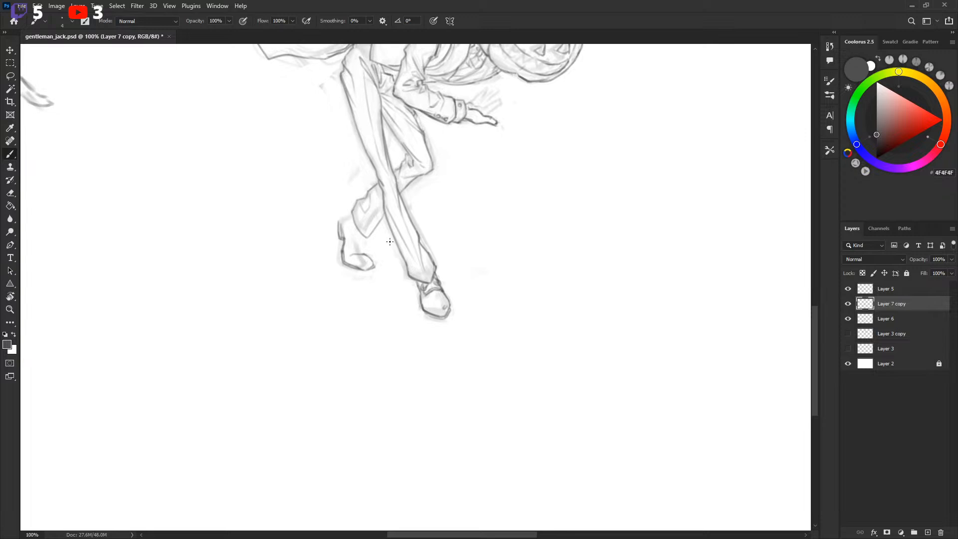
mouse_move(351, 252)
left_mouse_down()
mouse_move(353, 219)
mouse_move(351, 247)
left_mouse_up()
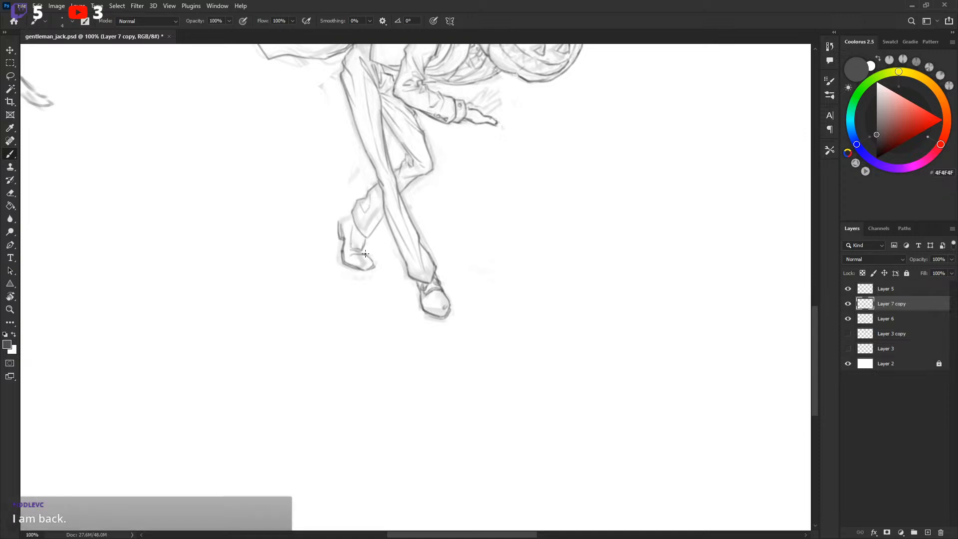
left_click_drag(361, 255, 374, 265)
scroll(383, 223, "left", 1)
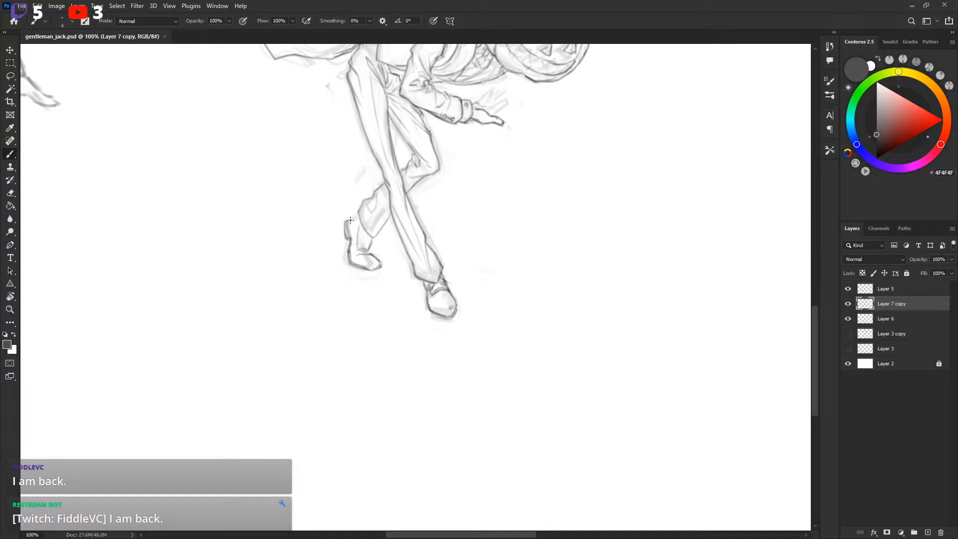
Close the top of the back shoe's heel with dark grey and white strokes.
key("x")
key("x")
key("x")
key("x")
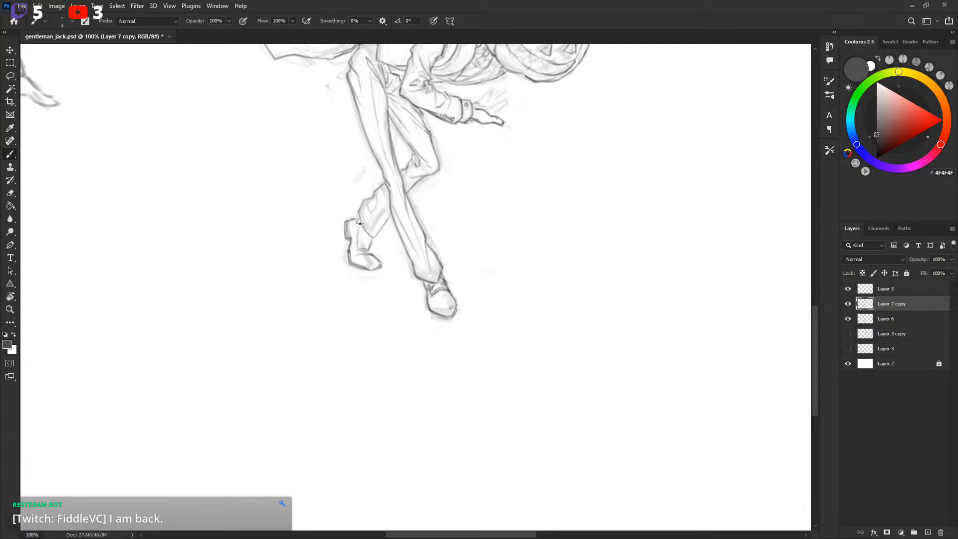
Lasso the back shoe, move it slightly up toward the trouser hem, and deselect it.
key("l")
left_click_drag(359, 224, 367, 288)
left_click_drag(372, 238, 370, 248)
key("v")
key("ctrl+d")
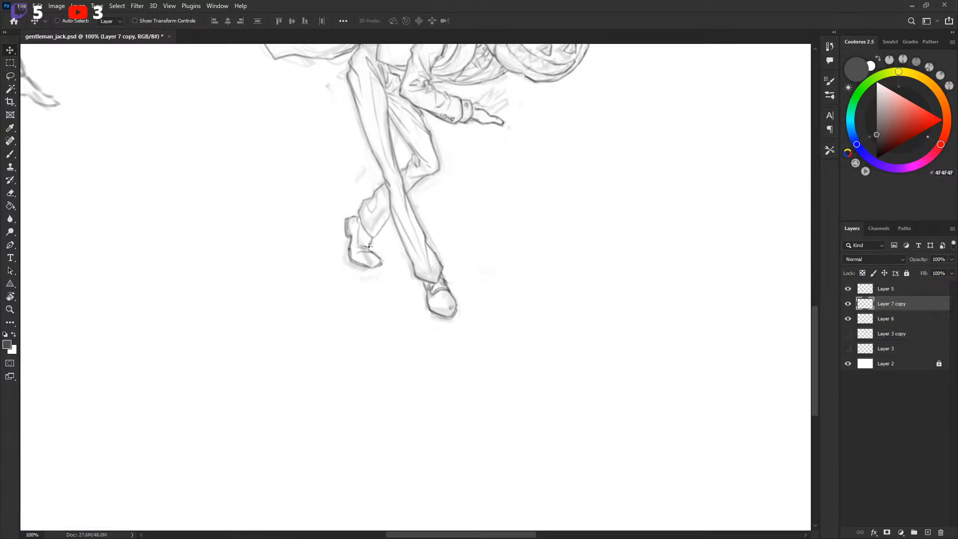
Touch up the ankle line between the back trouser hem and the shoe with the Brush, and save the document.
key("b")
key("x")
key("x")
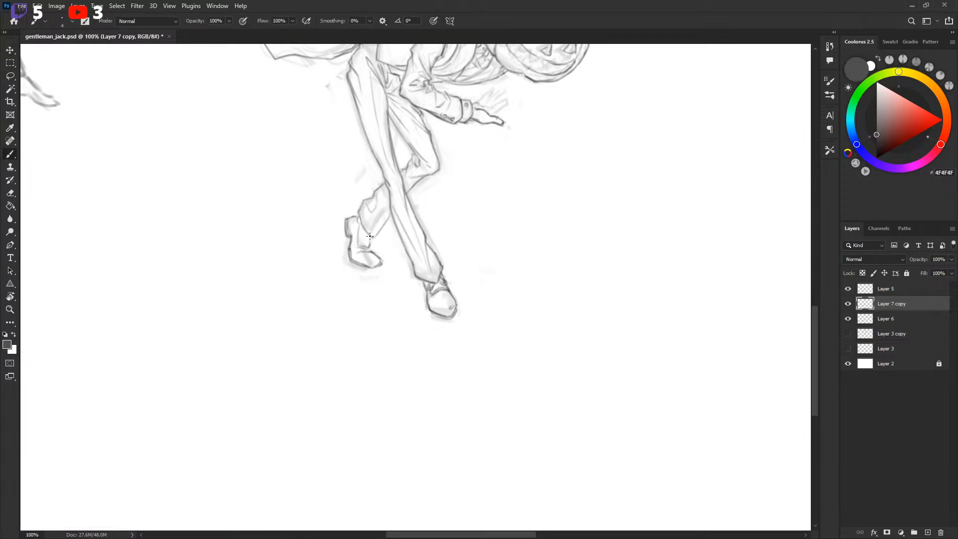
right_click(495, 410)
key("Escape")
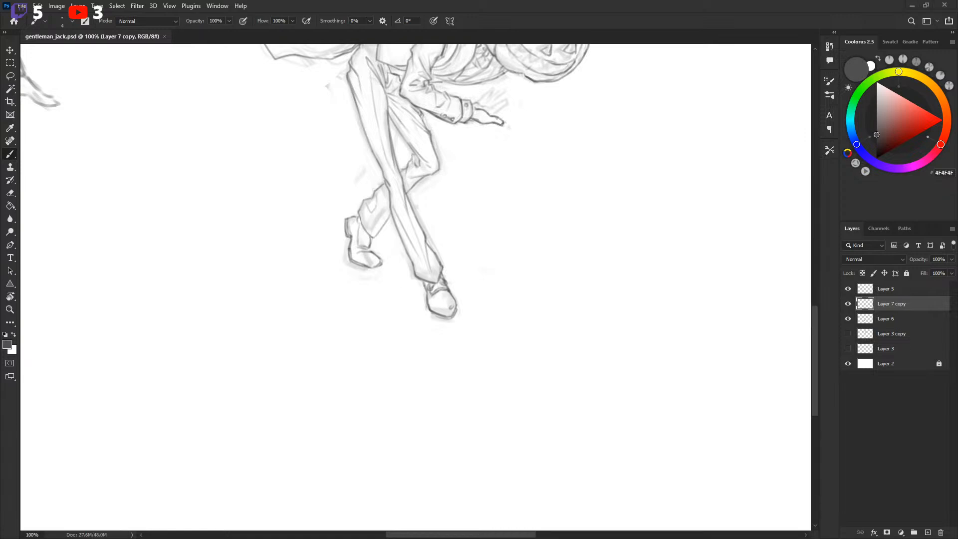
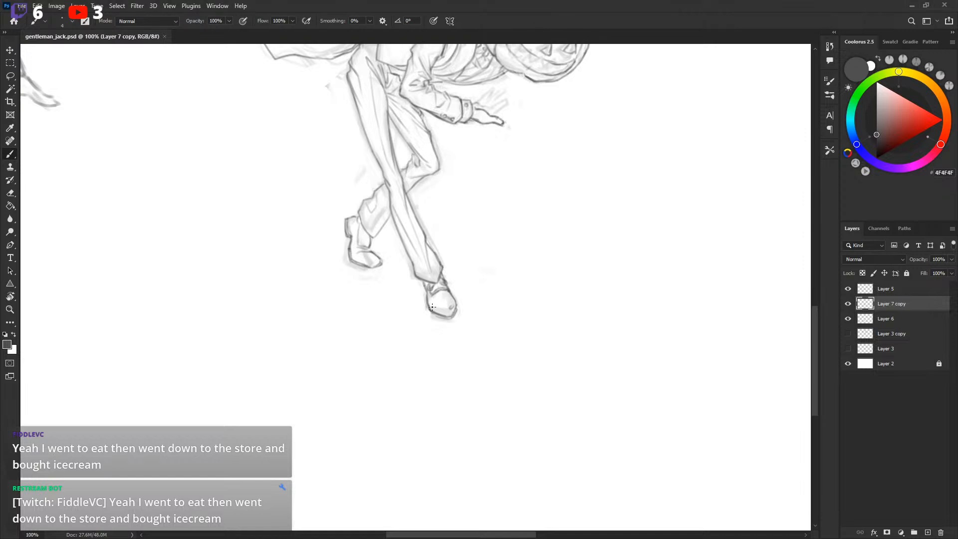
Darken the front shoe's side and add a curved seam below its opening.
mouse_move(432, 306)
left_mouse_down()
mouse_move(435, 296)
mouse_move(441, 303)
left_mouse_up()
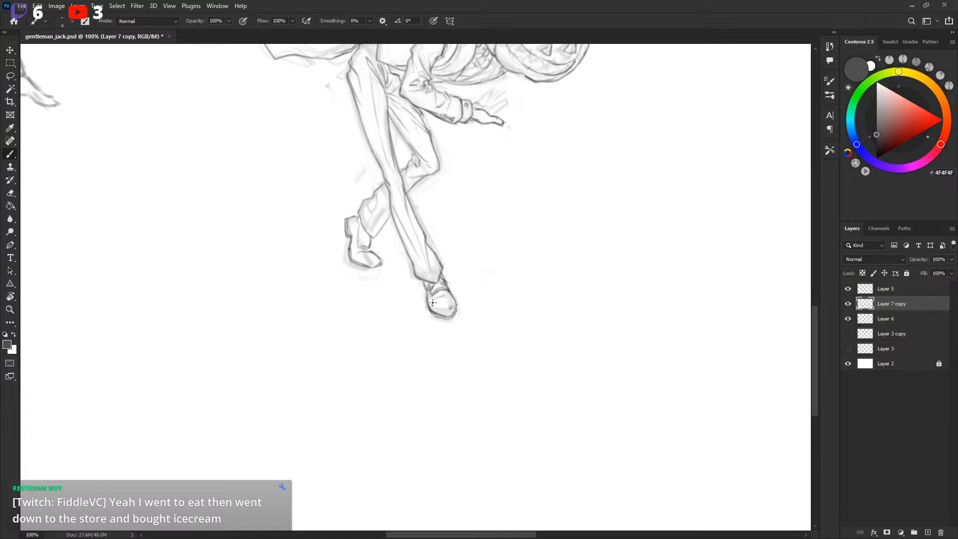
mouse_move(525, 242)
left_mouse_down()
mouse_move(526, 274)
mouse_move(517, 214)
mouse_move(488, 331)
mouse_move(515, 226)
mouse_move(505, 284)
mouse_move(500, 276)
mouse_move(487, 302)
left_mouse_up()
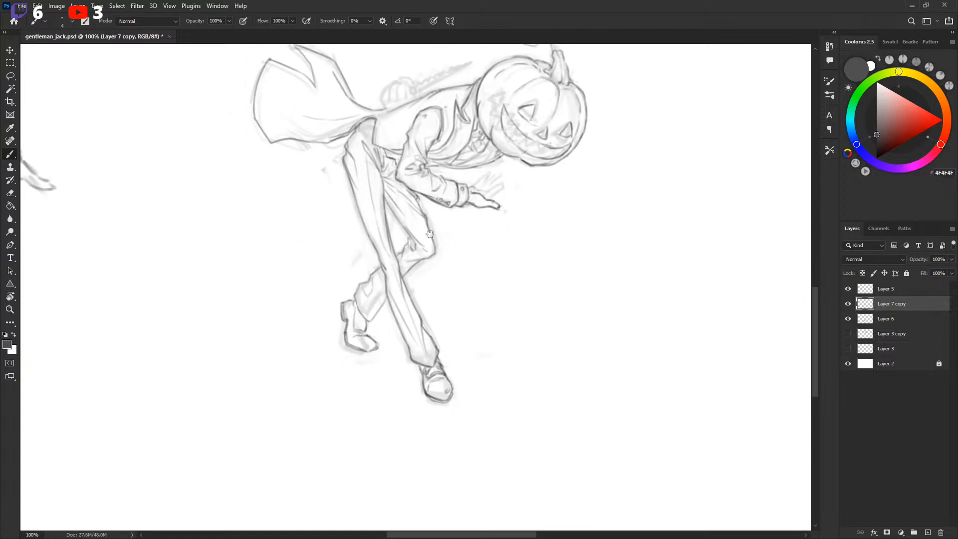
scroll(430, 234, "up", 3)
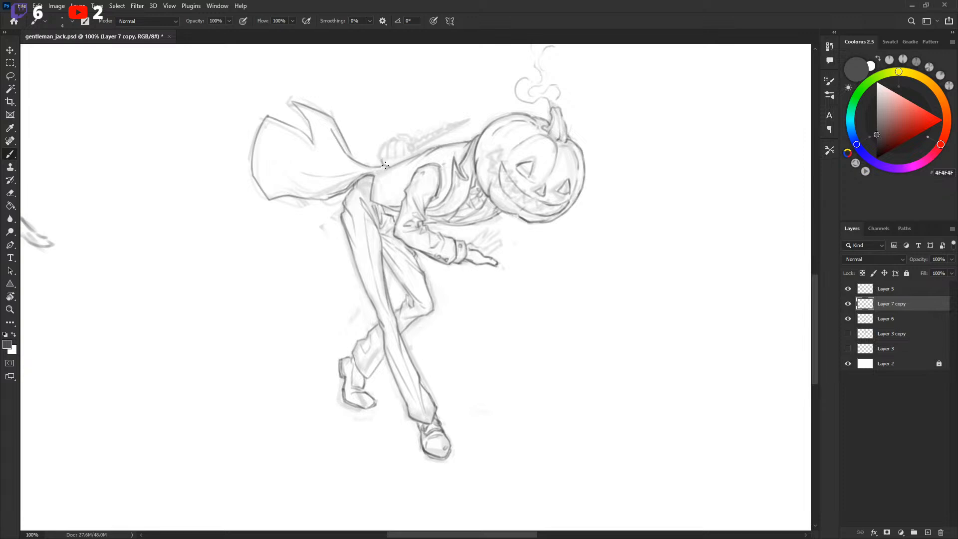
mouse_move(380, 156)
left_mouse_down()
mouse_move(406, 155)
mouse_move(397, 155)
mouse_move(407, 145)
mouse_move(397, 164)
left_mouse_up()
key("ctrl+z")
key("ctrl+z")
key("ctrl+z")
key("ctrl+z")
Draw the curled fingers of the hand held behind the back in dark grey over the rough sketch.
left_click_drag(383, 153, 397, 139)
left_click_drag(402, 146, 403, 133)
left_click_drag(404, 132, 413, 142)
Lasso the curled fingers drawn behind the back, delete them, and deselect.
key("l")
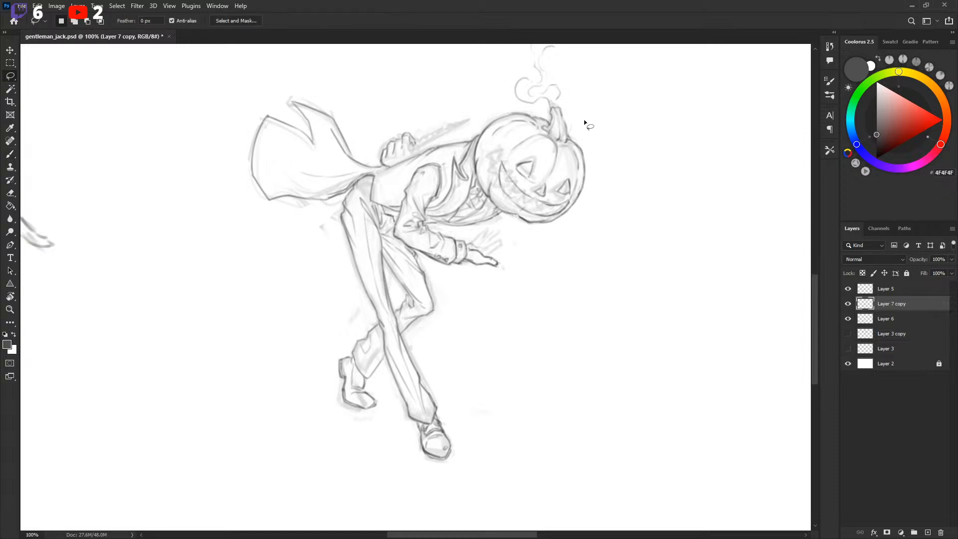
left_click_drag(497, 242, 499, 236)
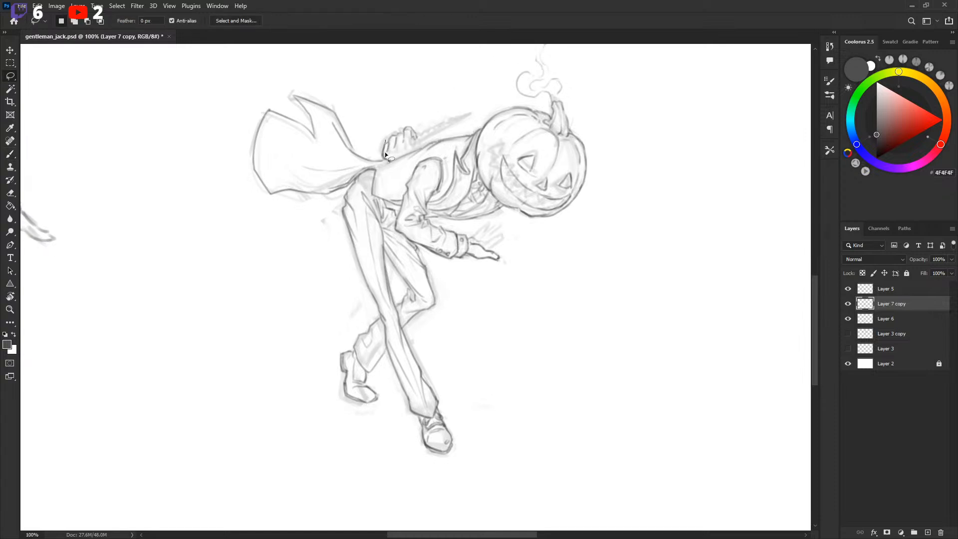
mouse_move(384, 152)
left_mouse_down()
mouse_move(406, 113)
mouse_move(436, 129)
left_mouse_up()
key("Delete")
key("ctrl+d")
key("b")
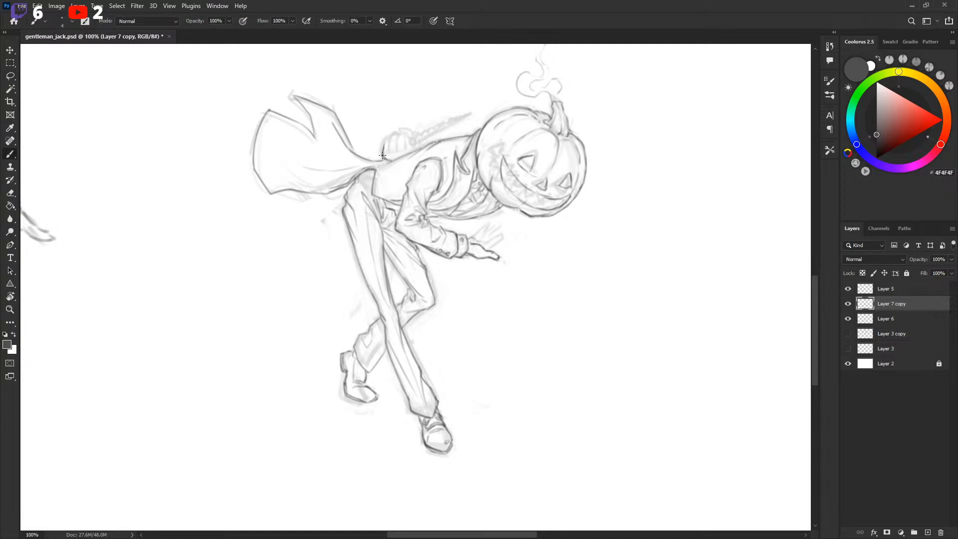
Redraw the curled fingers of the hand behind the back in dark grey, checking the line art with Layer 6 hidden.
key("x")
mouse_move(498, 255)
left_mouse_down()
mouse_move(497, 242)
mouse_move(485, 245)
left_mouse_up()
left_click(848, 318)
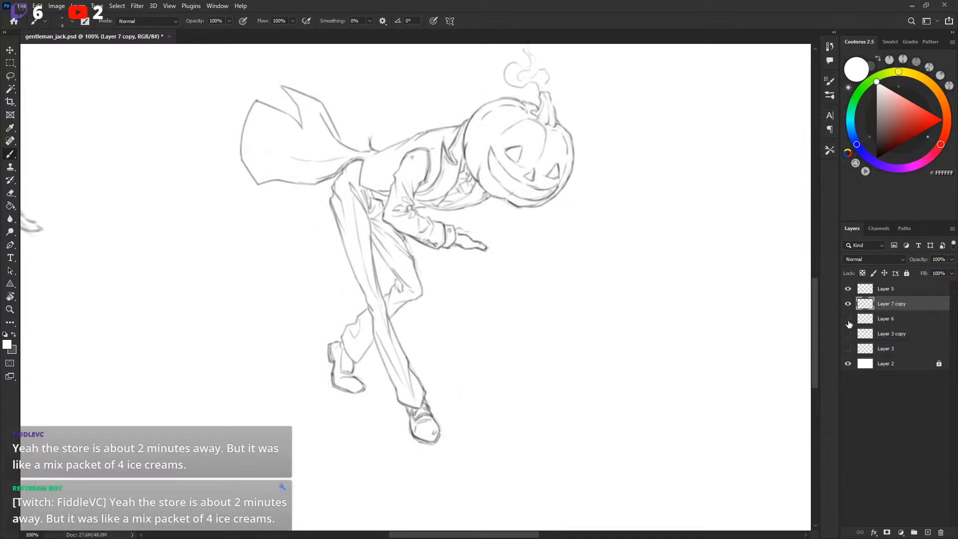
left_click(848, 319)
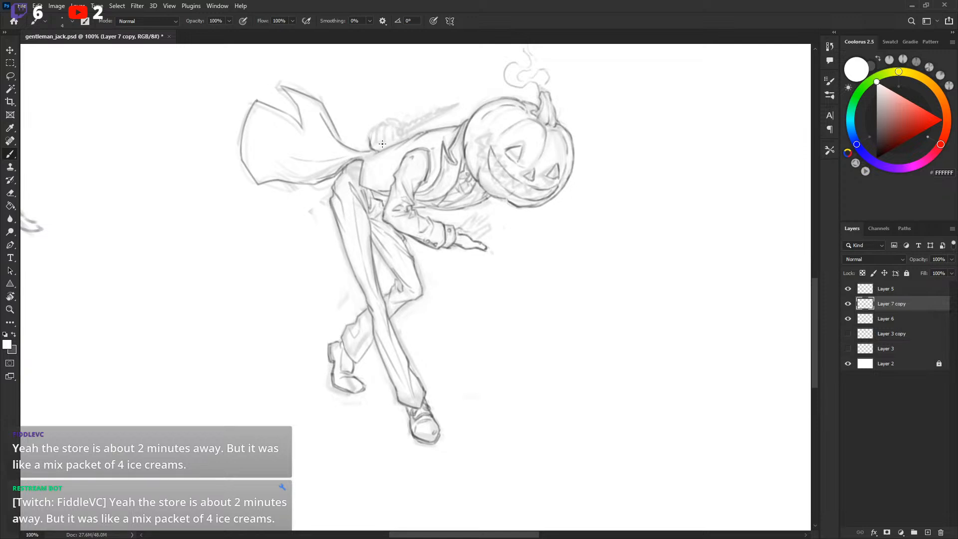
key("x")
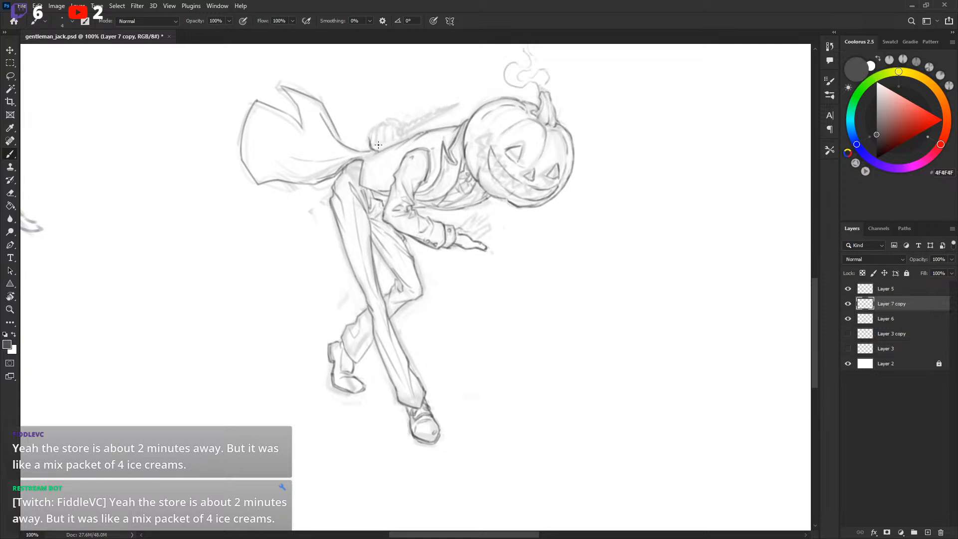
mouse_move(374, 148)
left_mouse_down()
mouse_move(371, 129)
mouse_move(375, 143)
mouse_move(381, 125)
left_mouse_up()
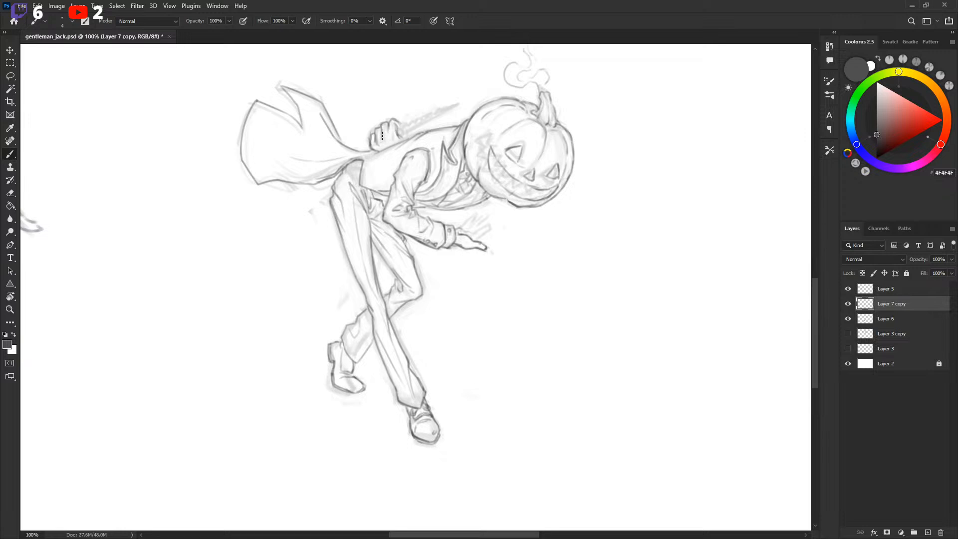
Refine the finger contours of the hand behind the back, alternating white and dark grey brush strokes.
key("x")
key("x")
key("x")
key("x")
key("x")
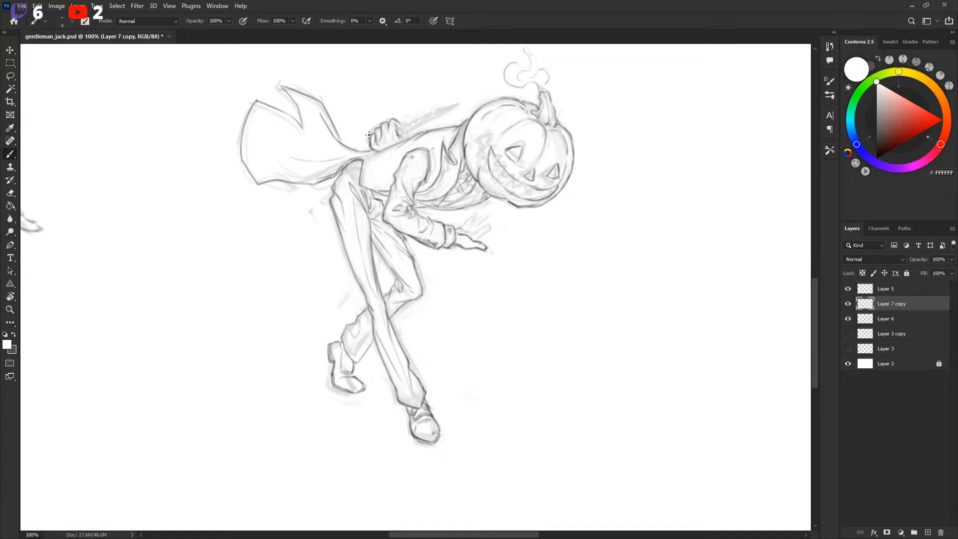
left_click_drag(370, 138, 370, 128)
key("x")
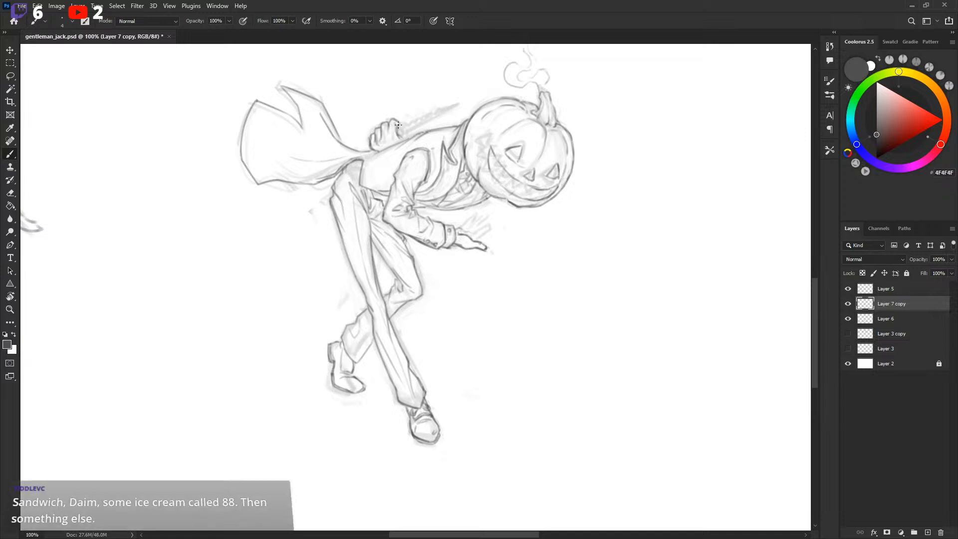
key("x")
key("x")
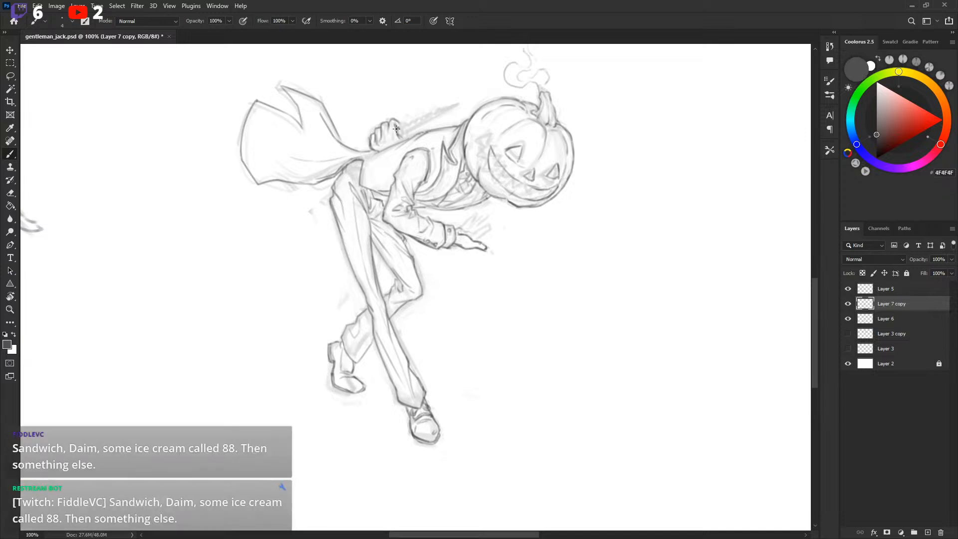
key("x")
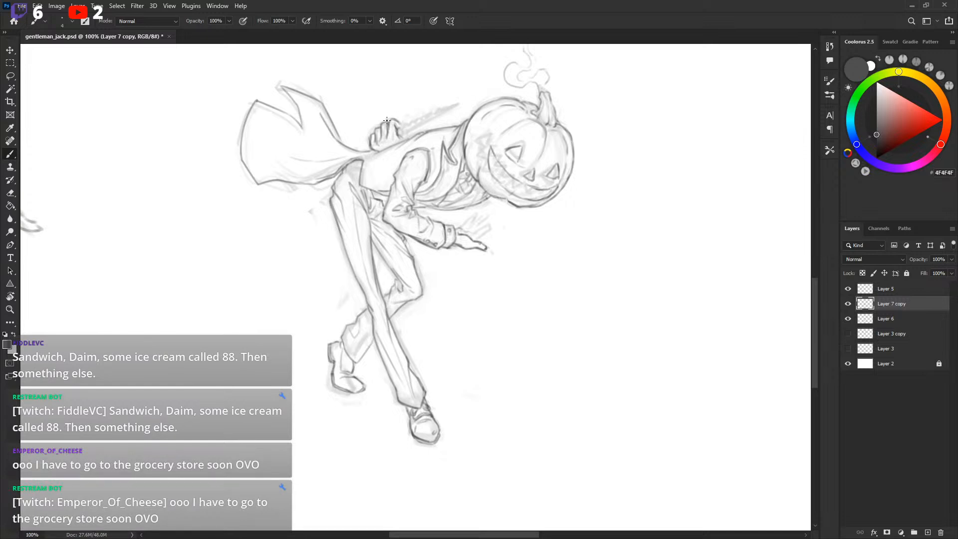
Draw the bent index finger at the top of the hand, clean its lines with white, and save the document.
left_click_drag(386, 118, 397, 117)
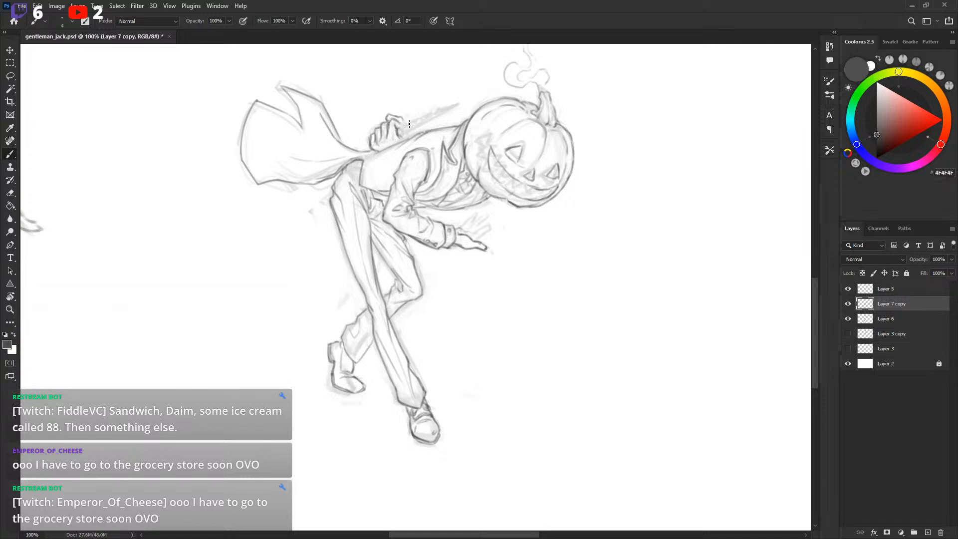
key("x")
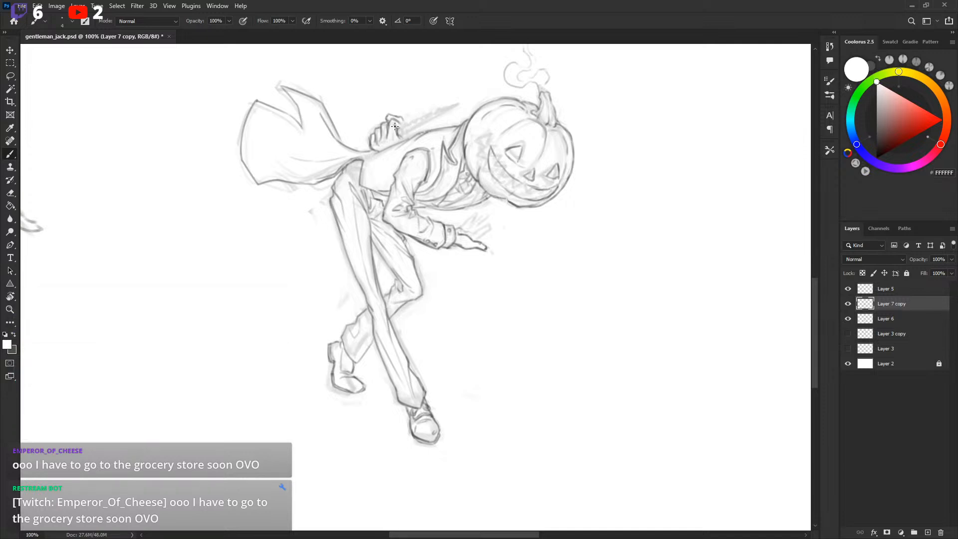
key("x")
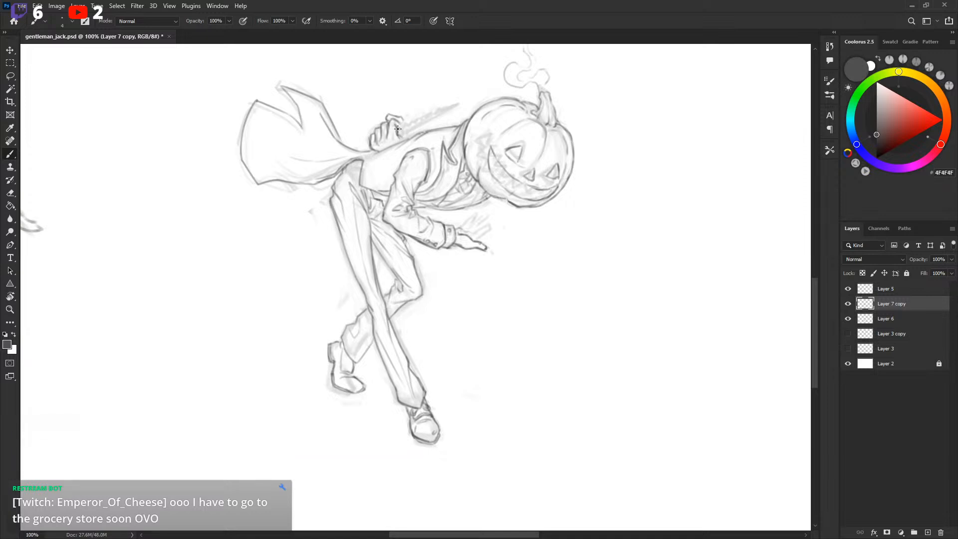
key("x")
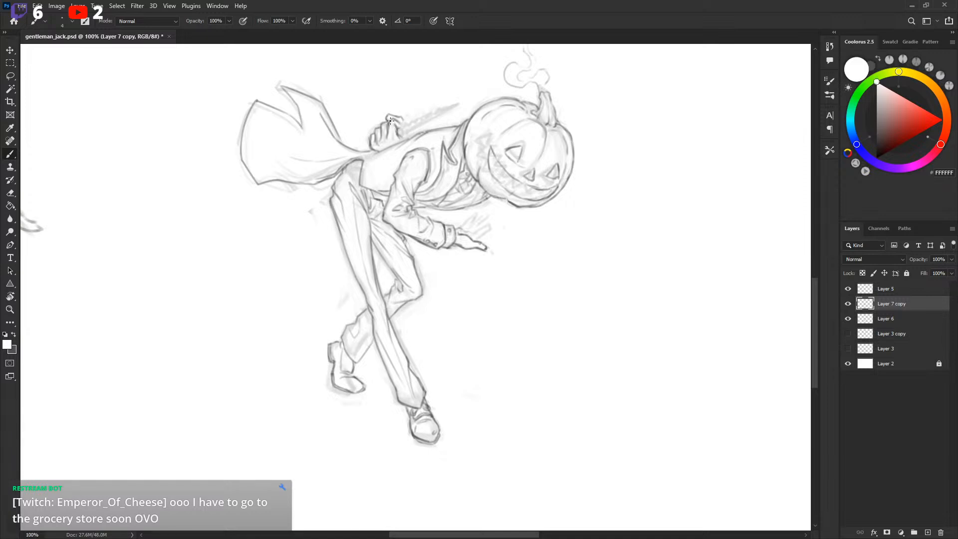
key("x")
key("x")
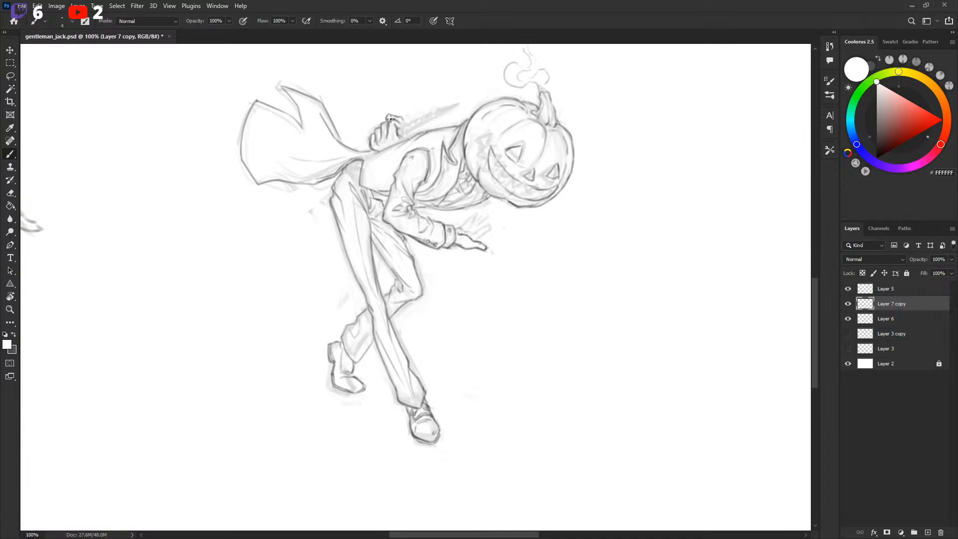
key("ctrl+s")
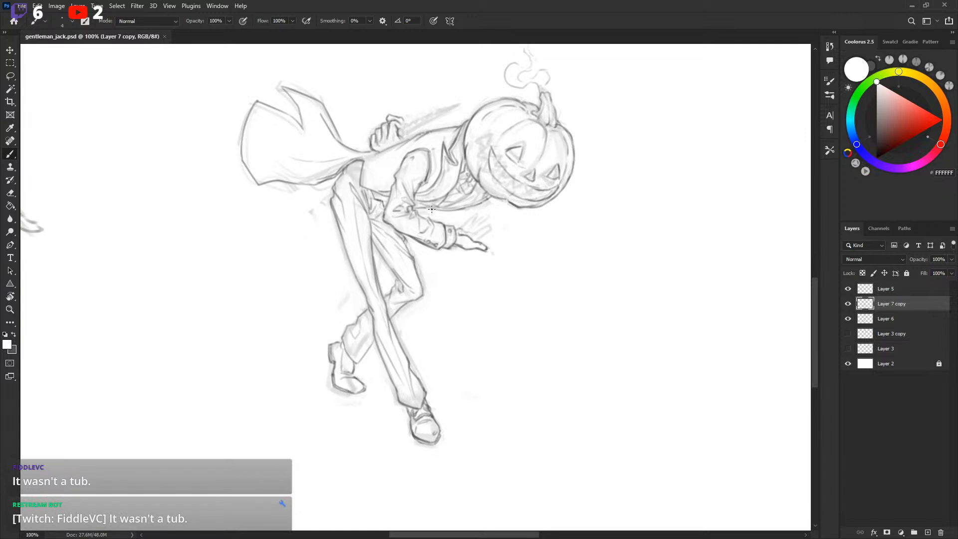
Clean up the knuckles with white and draw the knife handle's ends on both sides of the fist in dark grey.
left_click(391, 122, "alt")
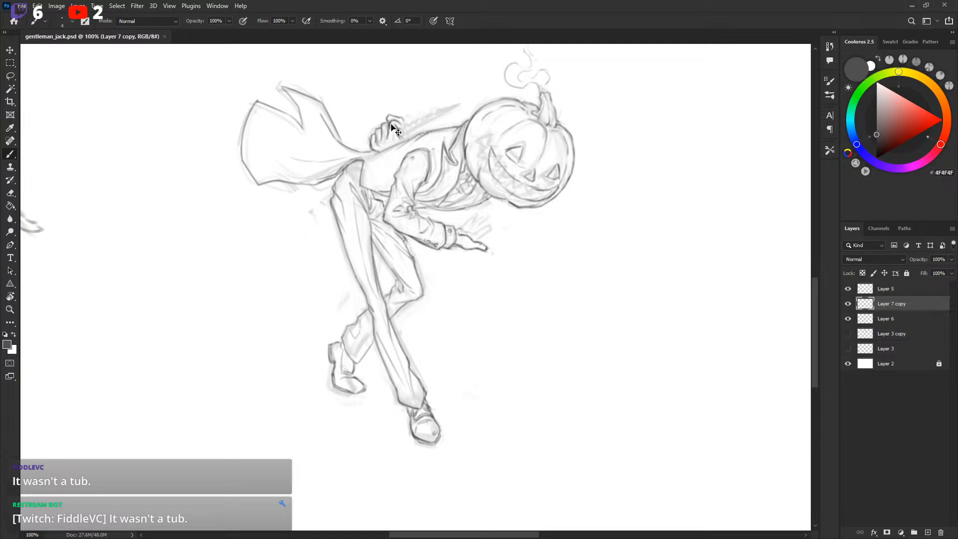
key("x")
left_click(388, 125)
key("x")
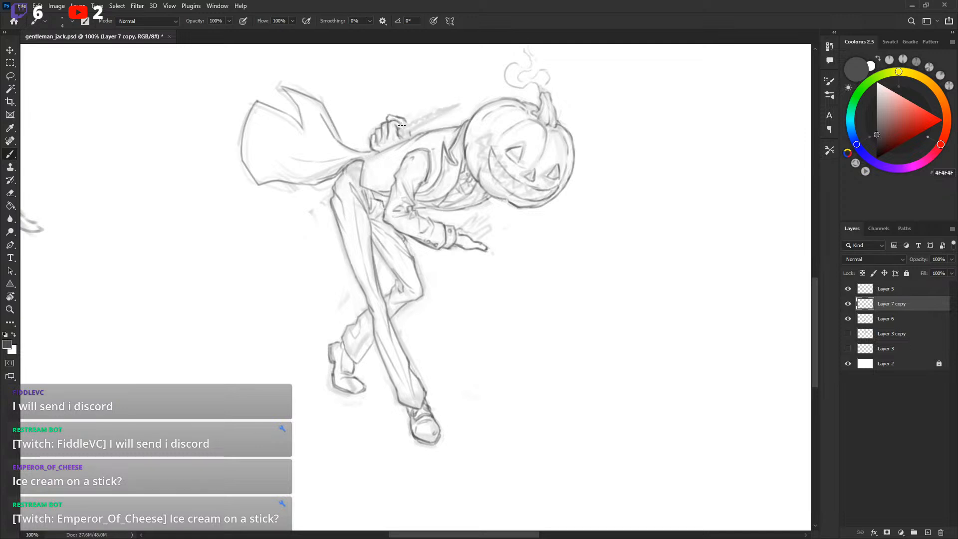
mouse_move(392, 138)
left_mouse_down()
mouse_move(363, 149)
mouse_move(375, 151)
left_mouse_up()
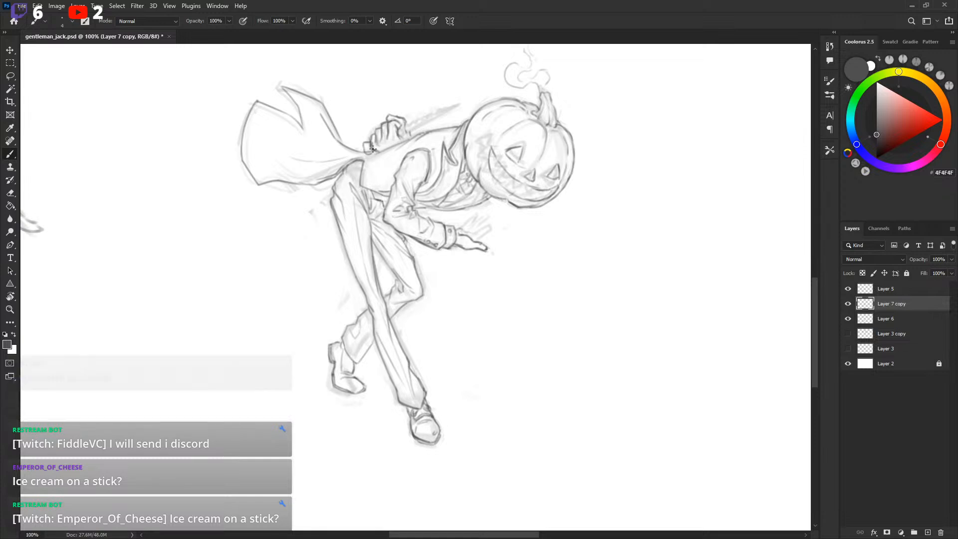
Sharpen the gaps between the gripping fingers with alternating white and dark grey strokes.
key("x")
key("x")
key("x")
key("x")
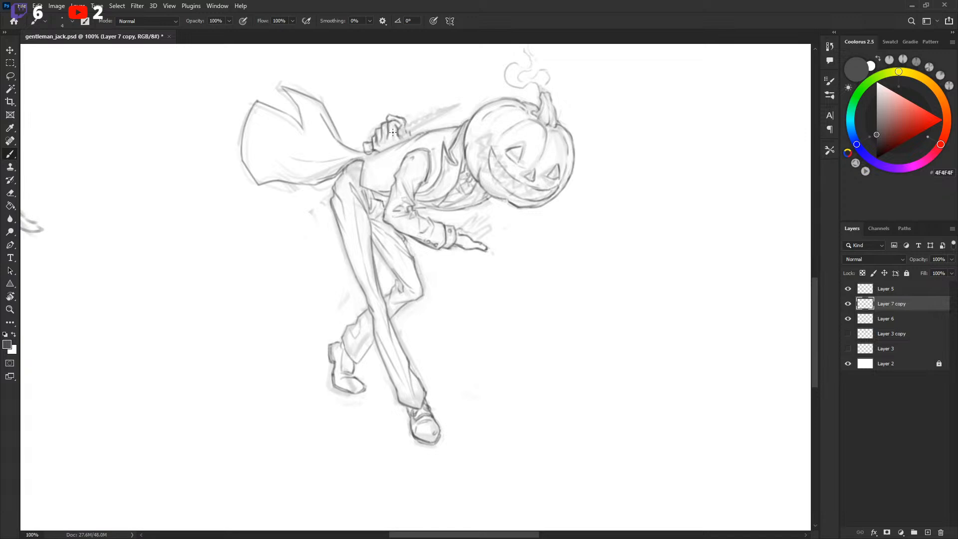
key("x")
key("x")
key("x")
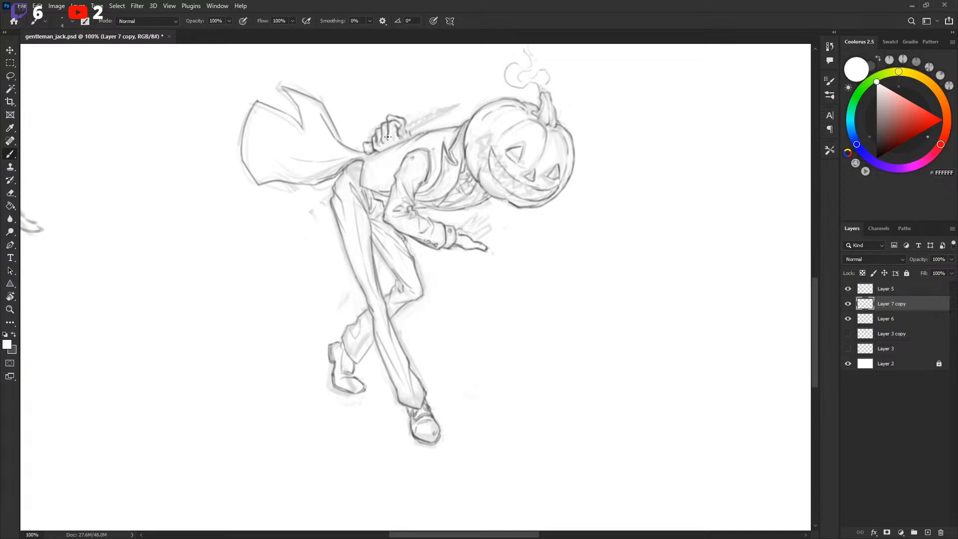
key("x")
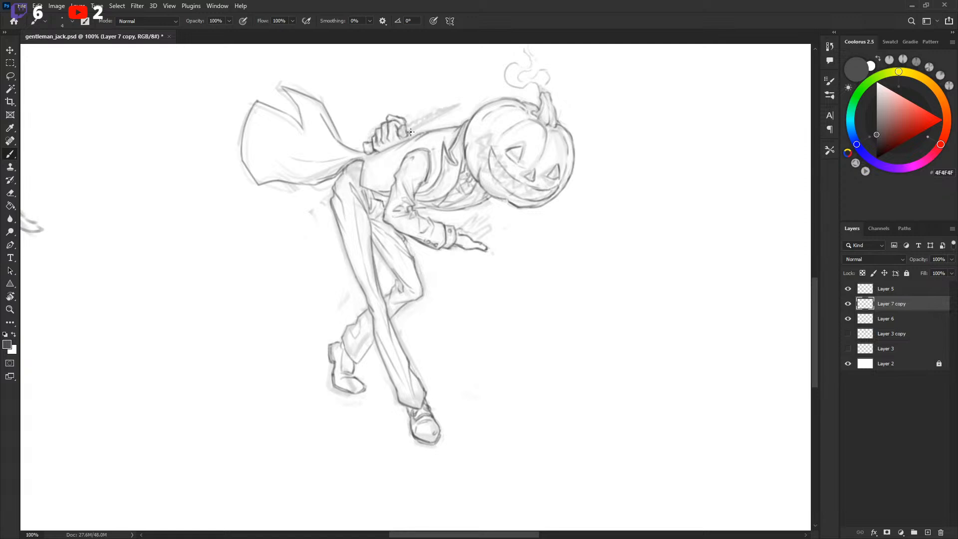
Draw the serrated knife blade from the fist toward the pumpkin head over the rough sketch, undoing and redrawing unsatisfactory strokes.
left_click_drag(410, 133, 459, 103)
key("ctrl+z")
mouse_move(409, 132)
left_mouse_down()
mouse_move(454, 107)
mouse_move(406, 126)
mouse_move(453, 106)
left_mouse_up()
key("ctrl+z")
key("ctrl+z")
left_click_drag(582, 182, 587, 180)
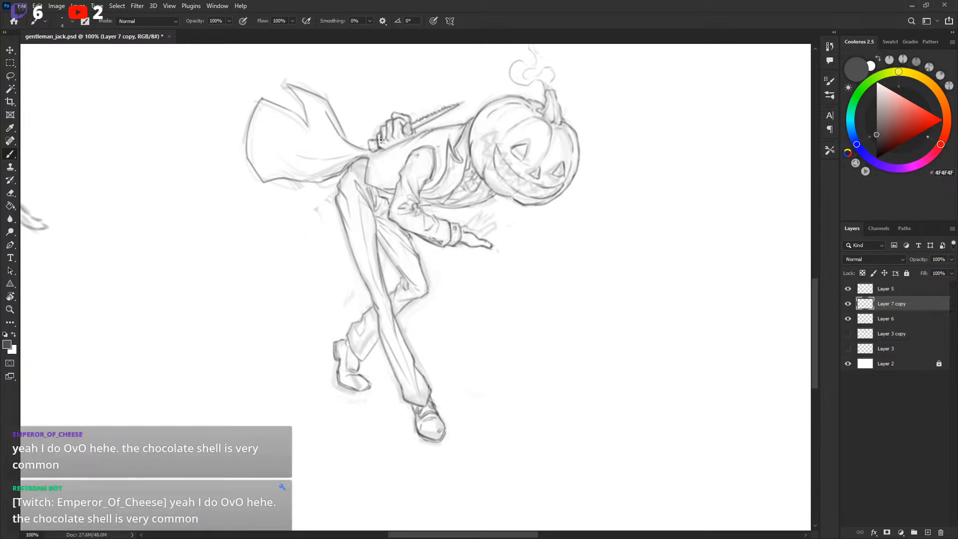
Lasso the fingers gripping the knife, lower them slightly with Free Transform, and deselect.
key("l")
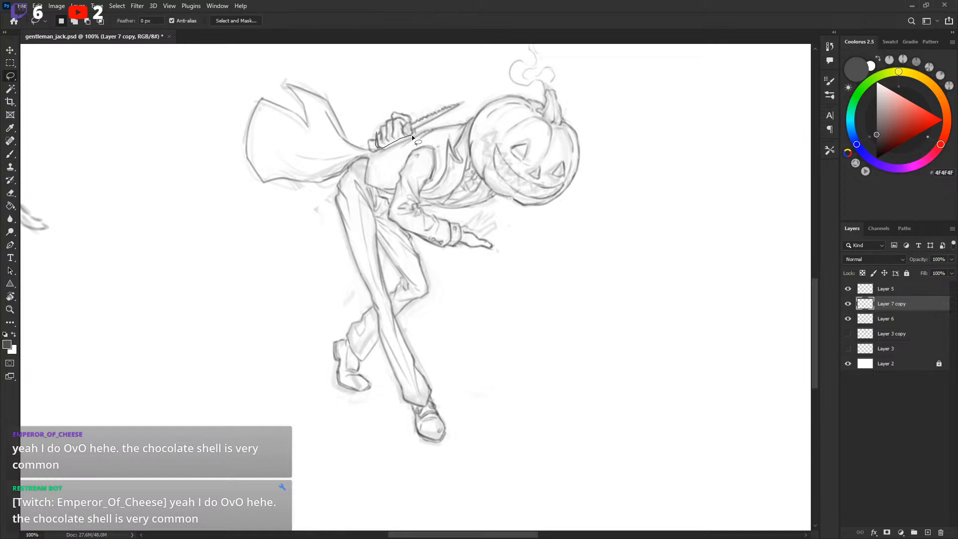
mouse_move(408, 112)
left_mouse_down()
mouse_move(377, 130)
mouse_move(378, 105)
mouse_move(401, 130)
left_mouse_up()
key("ctrl+t")
key("Return")
key("ctrl+d")
key("b")
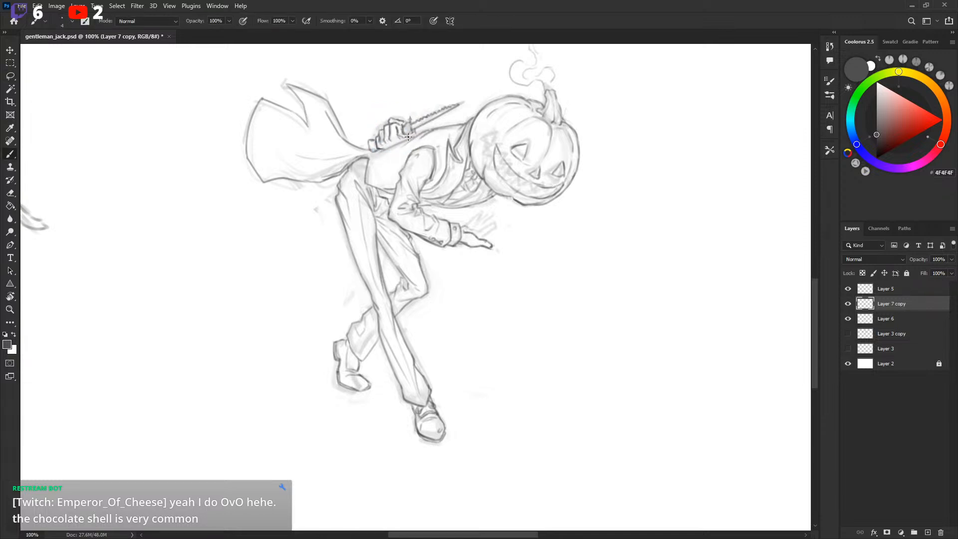
Lasso the top of the index finger and adjust it closer to the fist with Free Transform.
key("l")
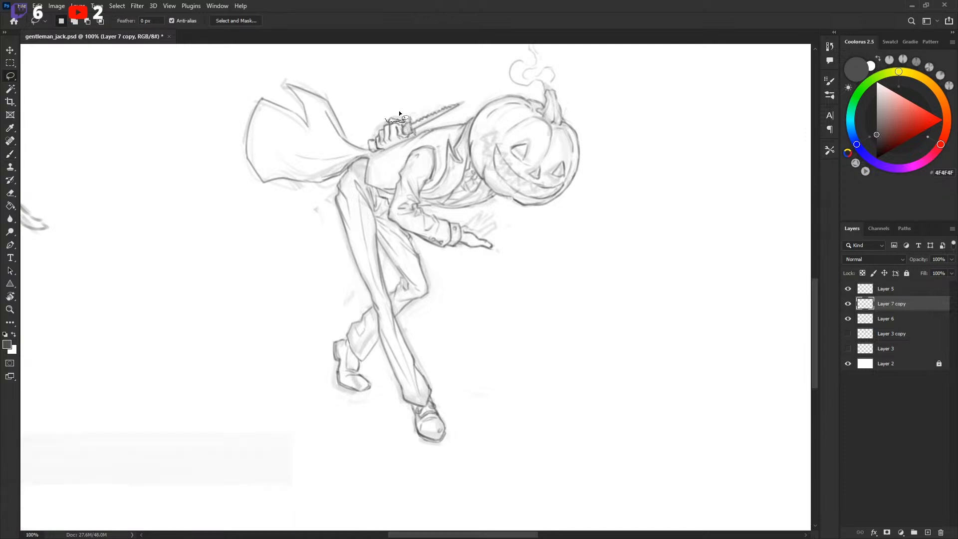
key("ctrl+t")
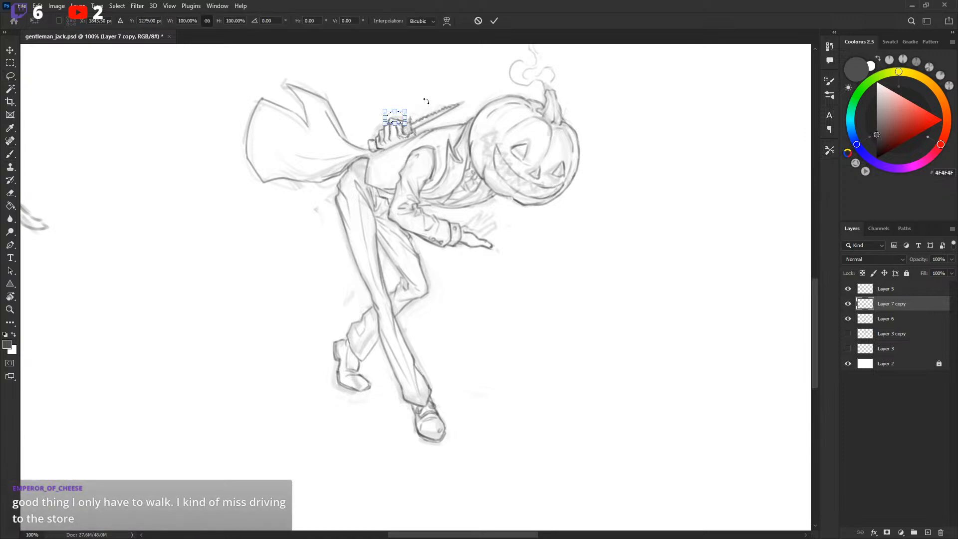
mouse_move(407, 108)
left_mouse_down()
mouse_move(396, 119)
mouse_move(405, 120)
left_mouse_up()
key("Return")
key("b")
Touch up the index finger and the lower edge of the fist with white and dark grey strokes, and save the document.
key("x")
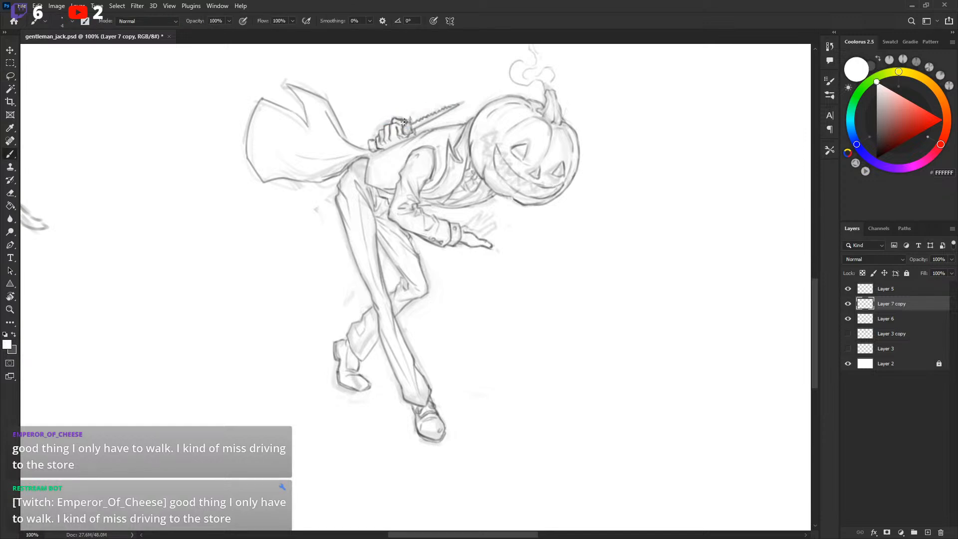
key("x")
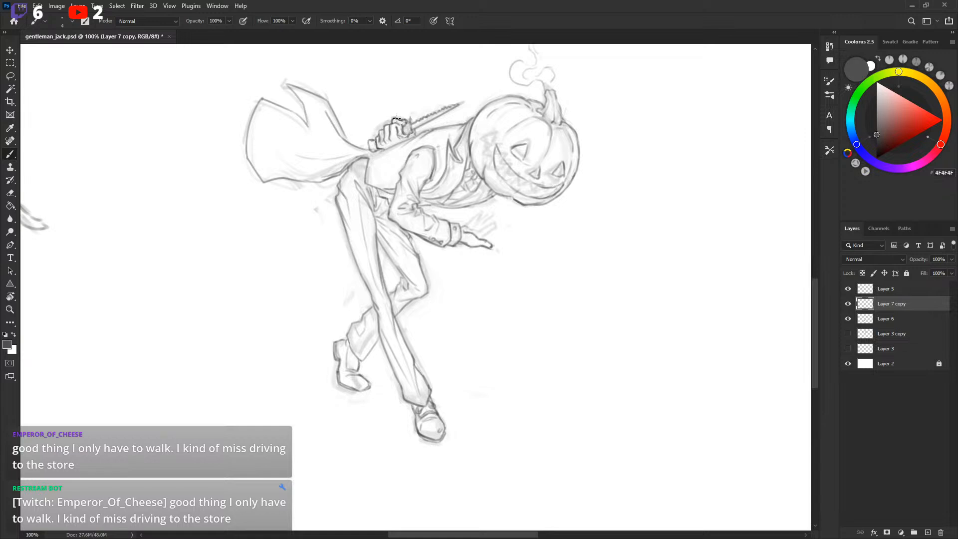
key("x")
key("x")
left_click_drag(378, 141, 374, 154)
key("ctrl+s")
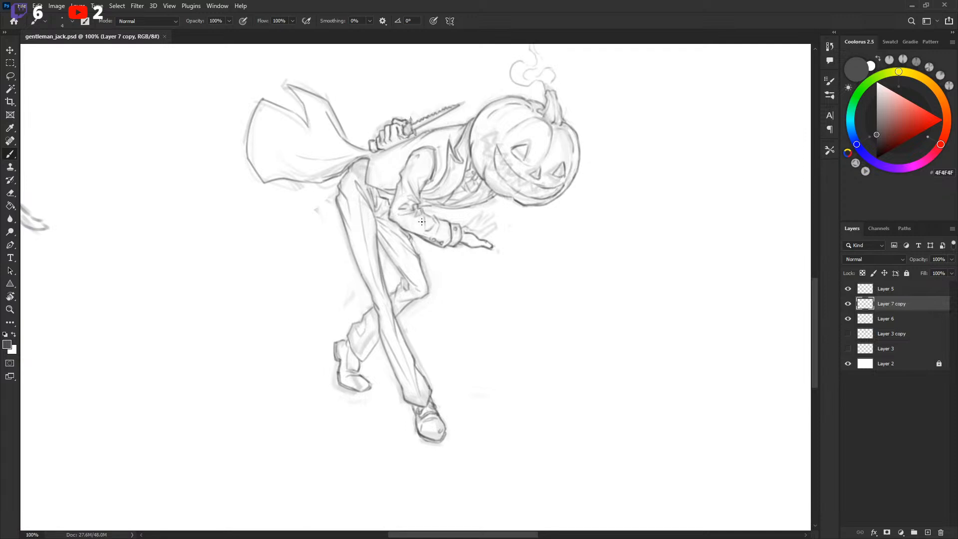
Touch up the finger and knuckle lines of the knife-holding fist with alternating white and dark grey brush strokes.
mouse_move(421, 223)
left_mouse_down()
mouse_move(421, 234)
mouse_move(421, 221)
left_mouse_up()
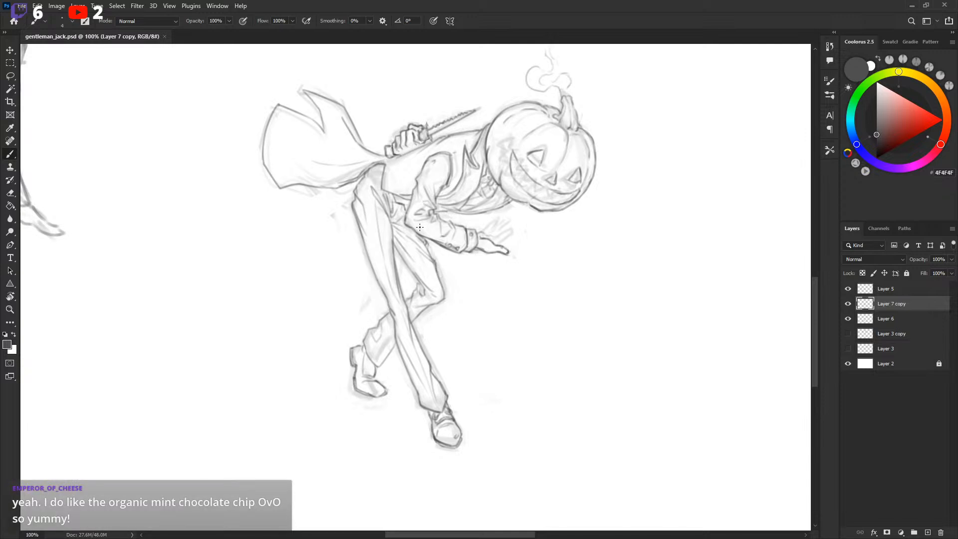
left_click_drag(419, 227, 431, 232)
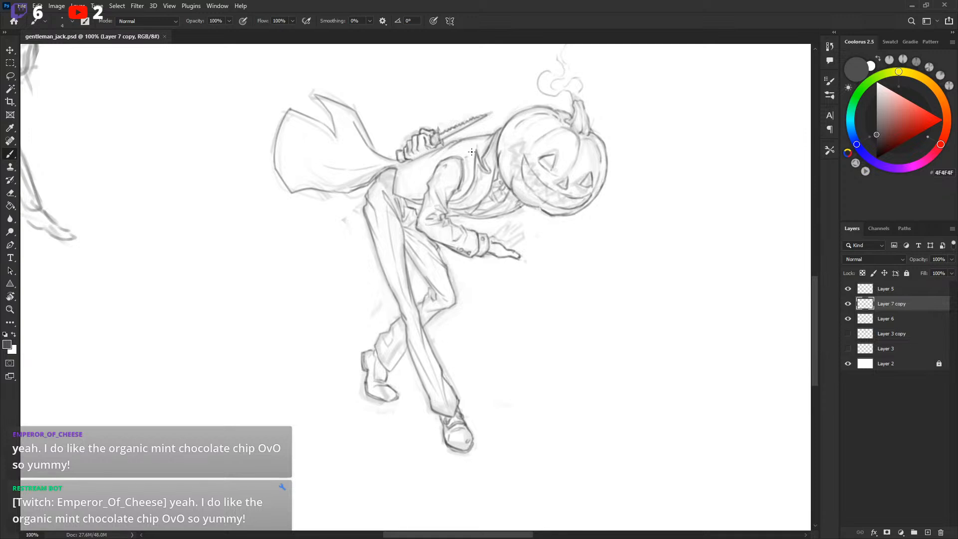
left_click(431, 141)
key("x")
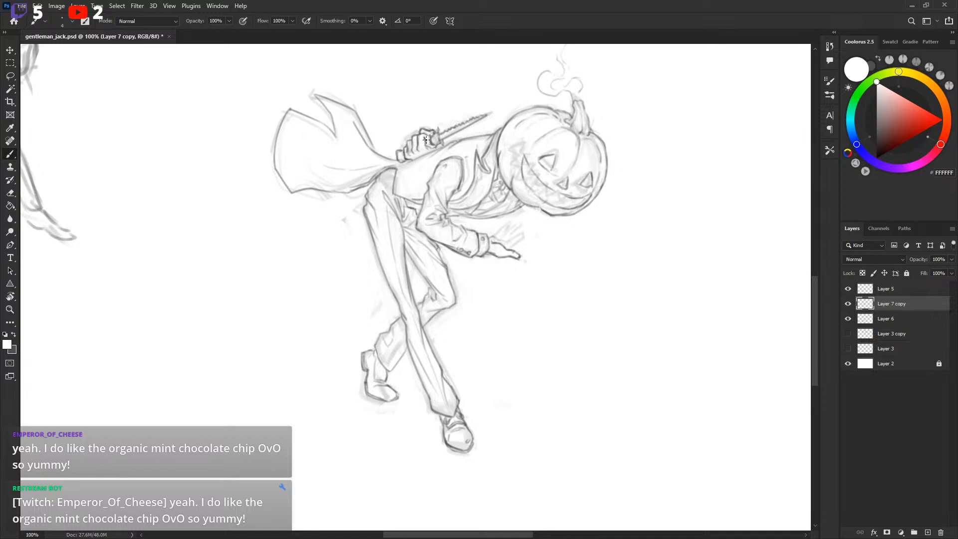
key("x")
key("x")
key("x")
key("x")
key("x")
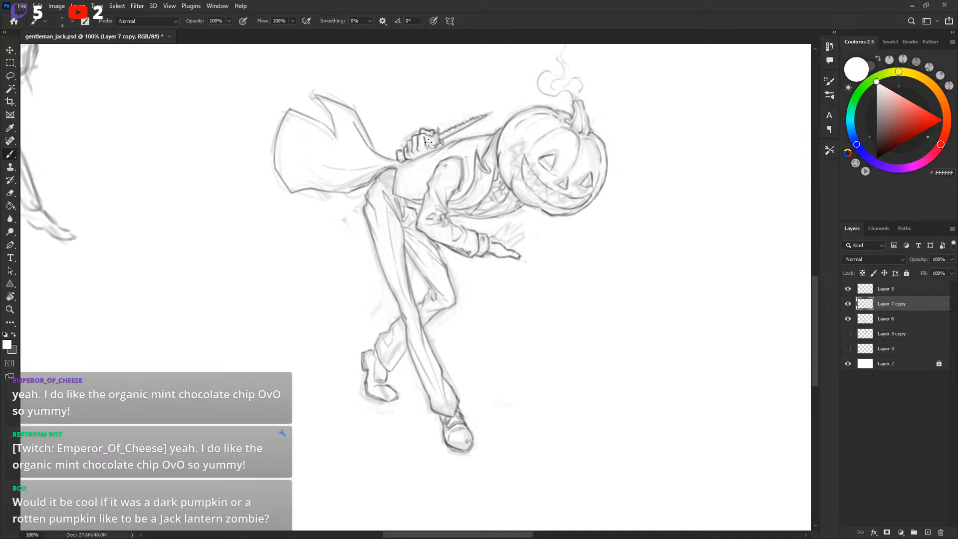
key("x")
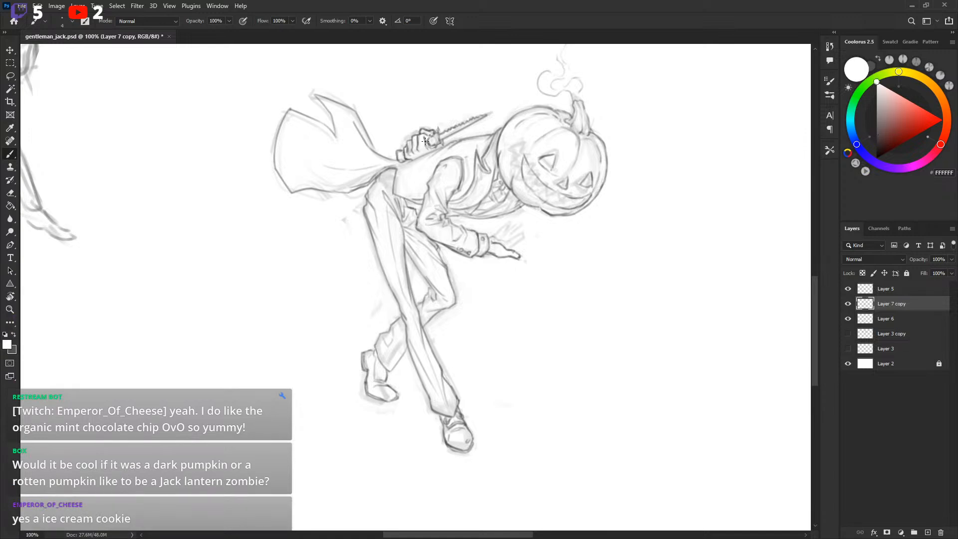
key("x")
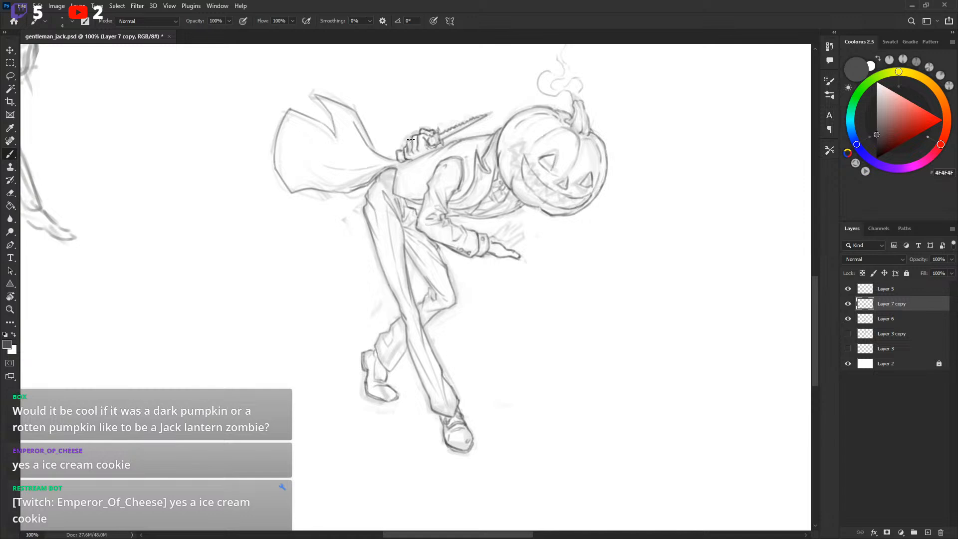
key("x")
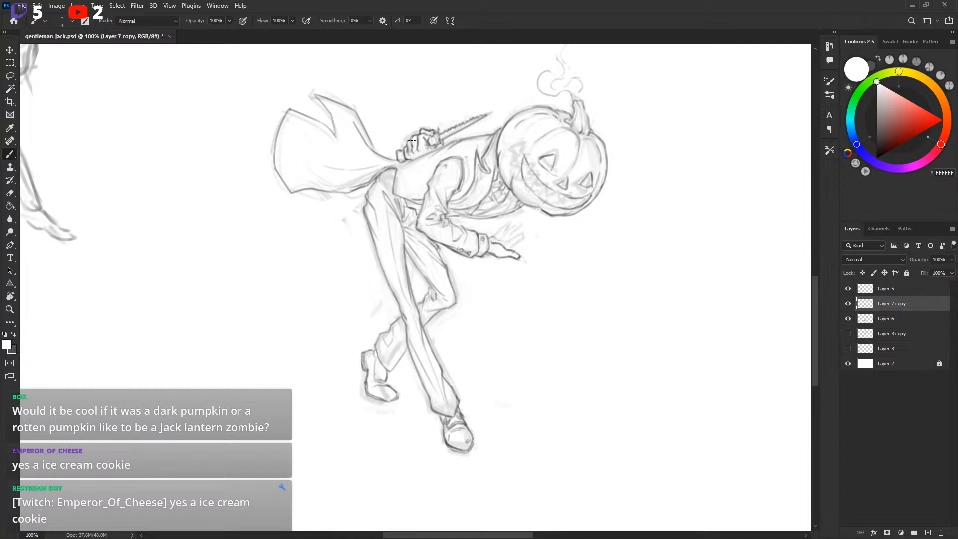
key("x")
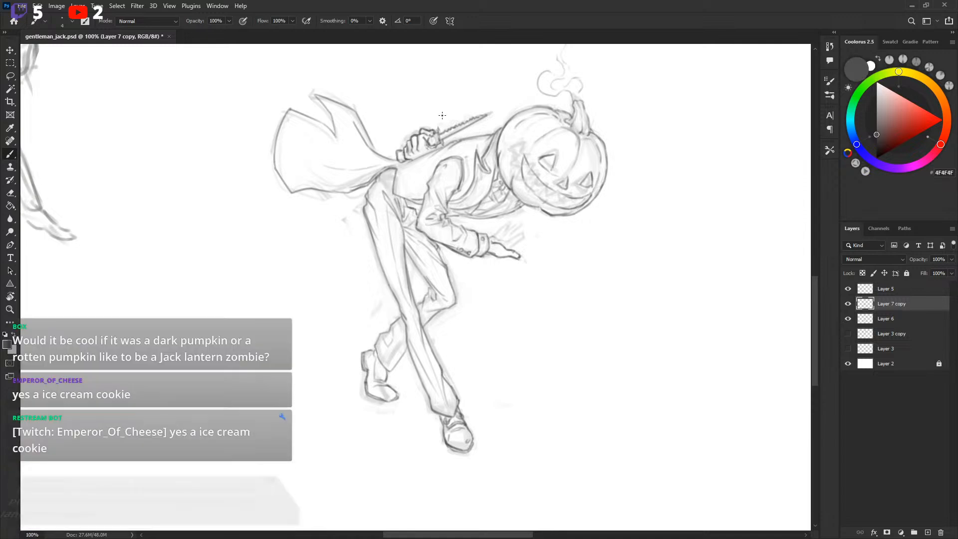
Refine the part of the fist beside the knife handle with white and dark grey strokes, and save the document.
key("x")
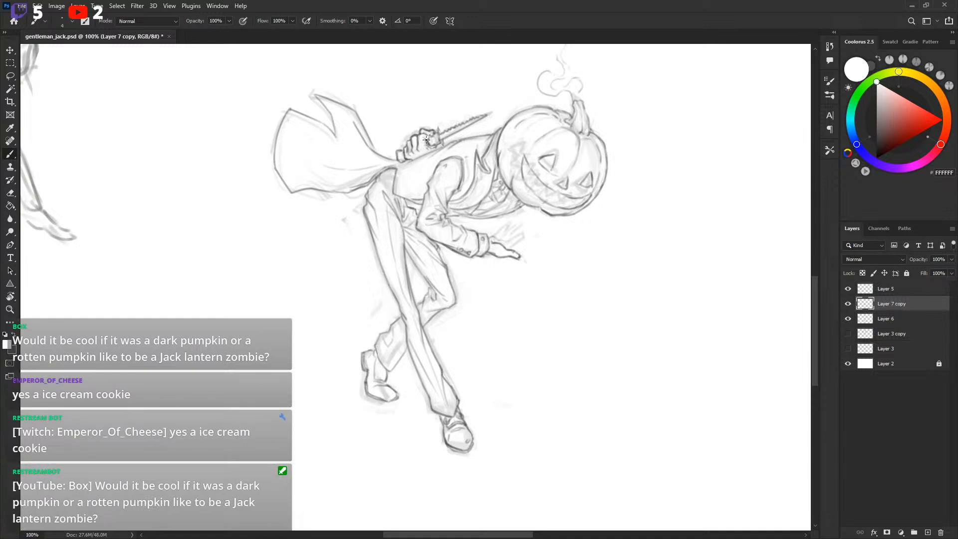
key("x")
key("x")
key("x")
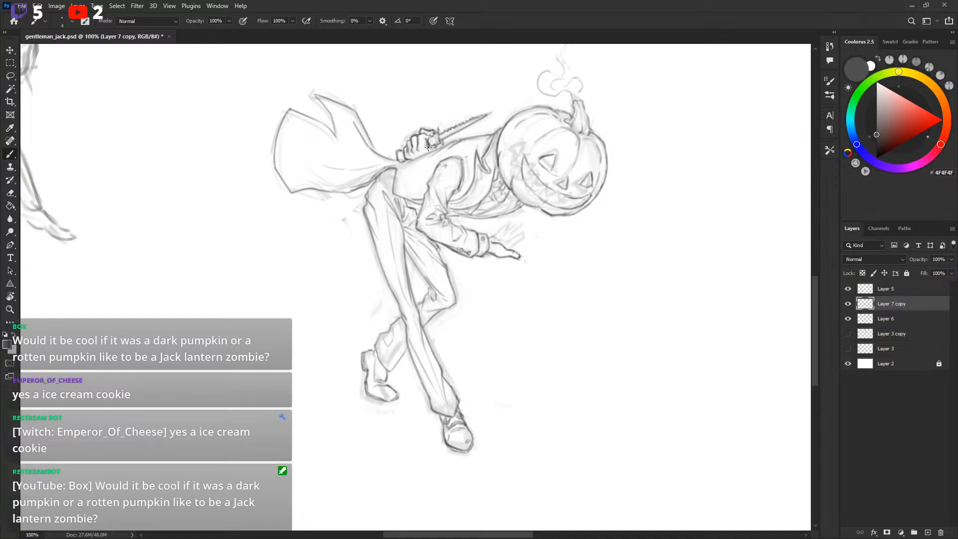
key("x")
key("x")
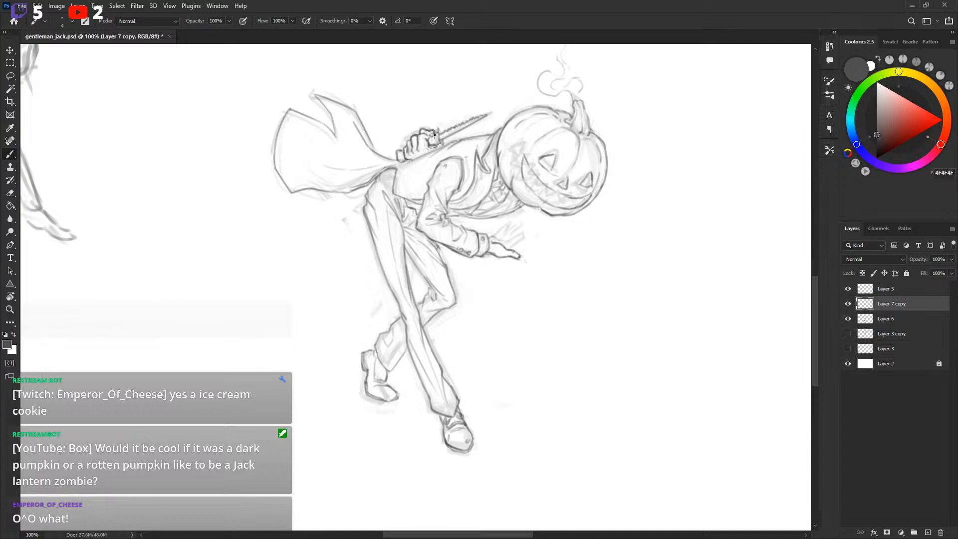
key("x")
key("x")
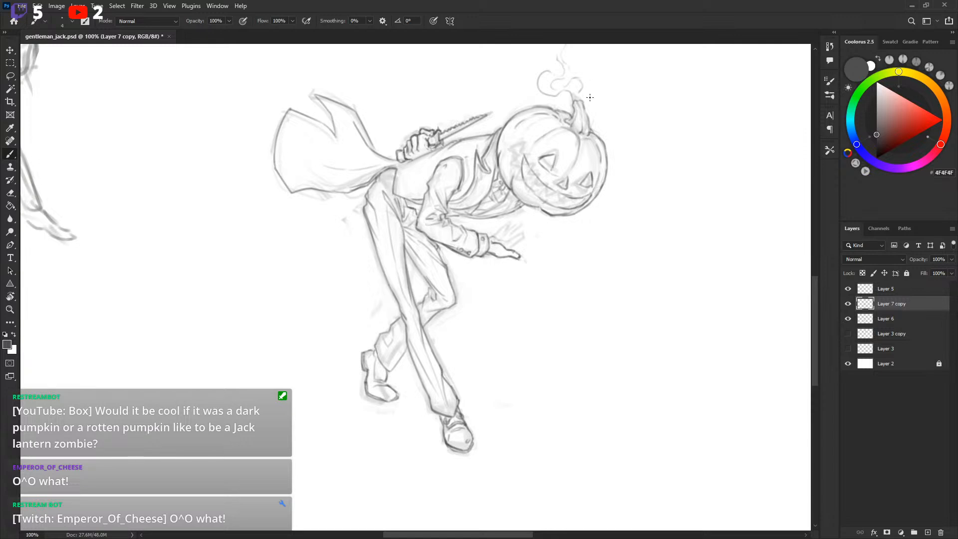
left_click_drag(534, 233, 529, 230)
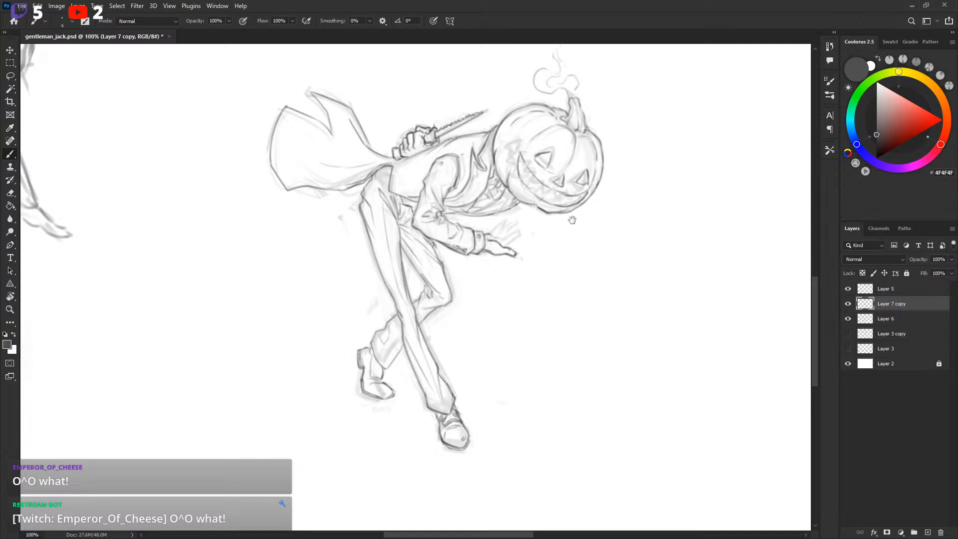
left_click_drag(571, 220, 567, 219)
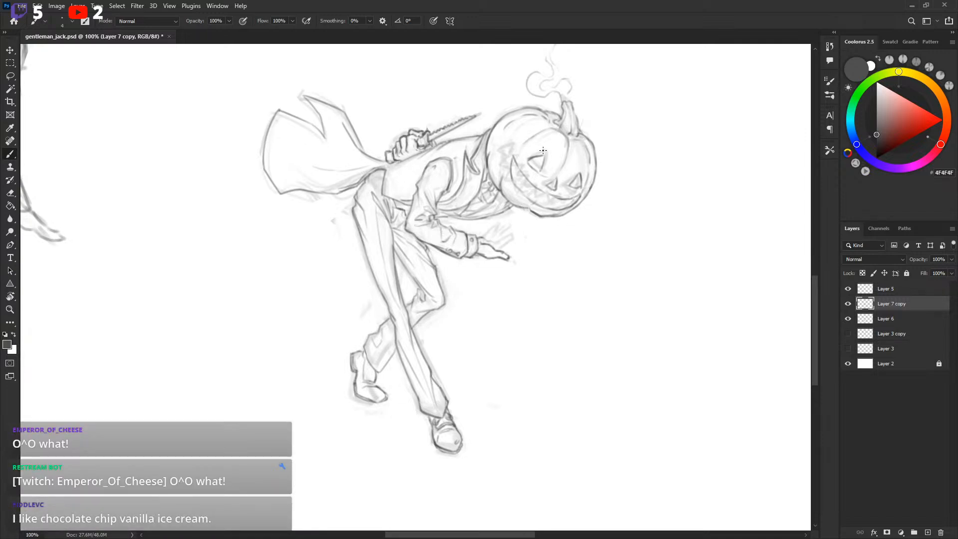
left_click_drag(562, 221, 564, 219)
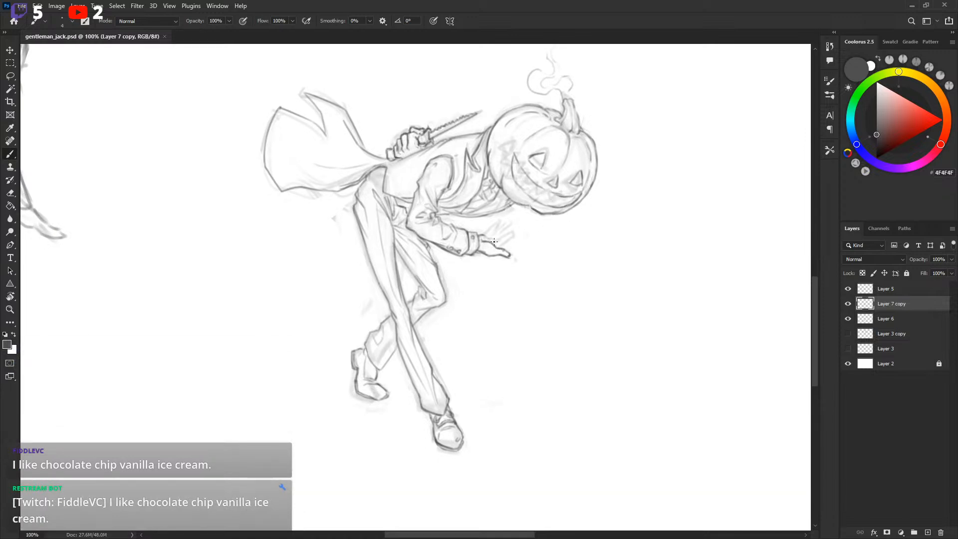
Draw the spread fingers and palm of the extended front hand in dark grey over the sketch, cleaning edges with white.
right_click(588, 172)
key("Escape")
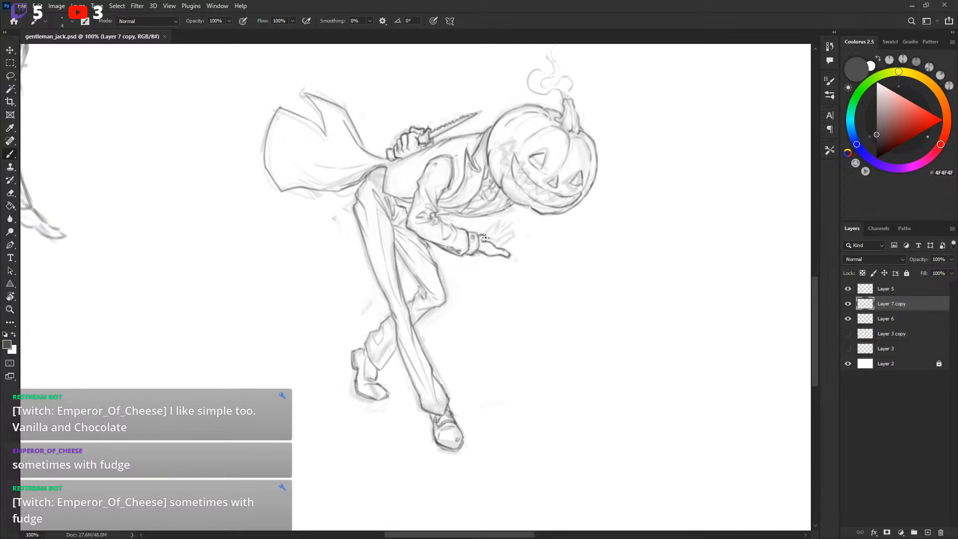
left_click_drag(480, 235, 493, 241)
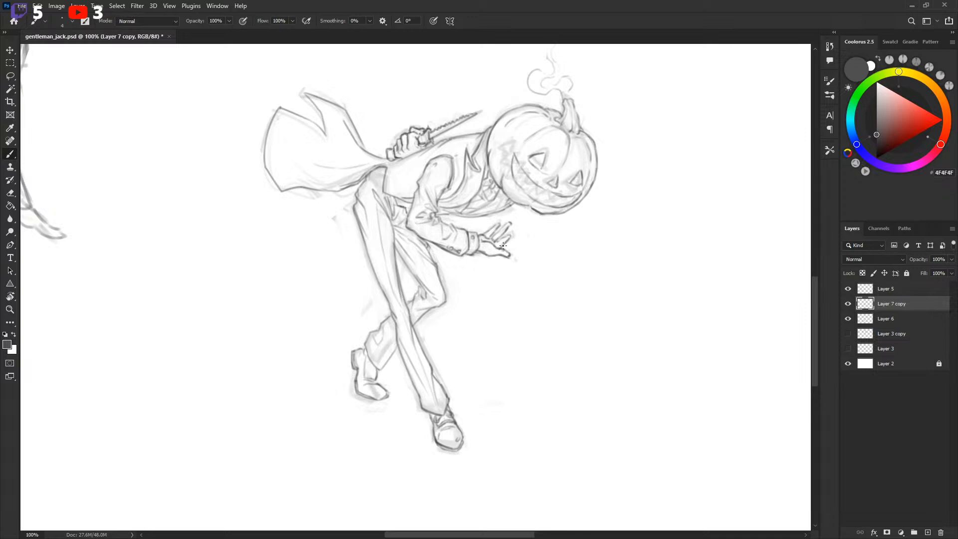
key("x")
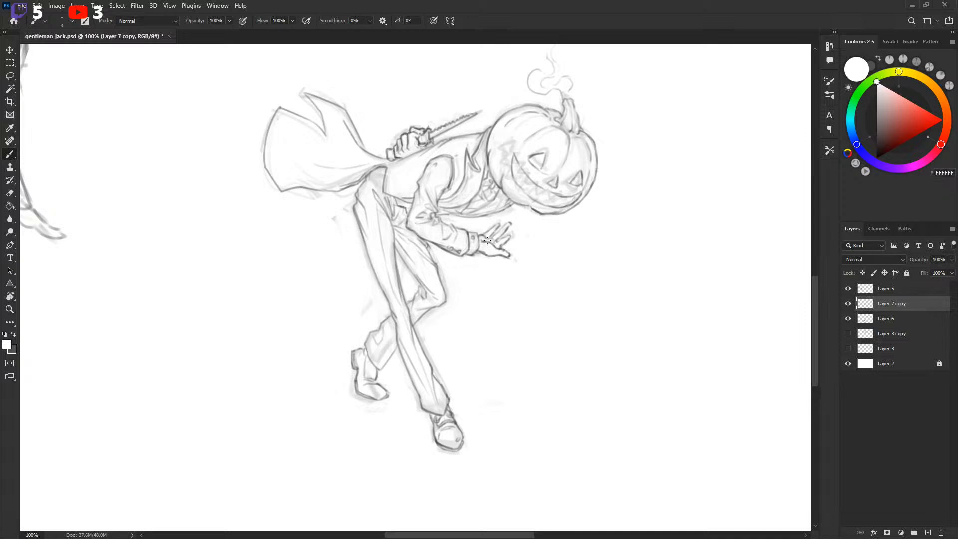
key("x")
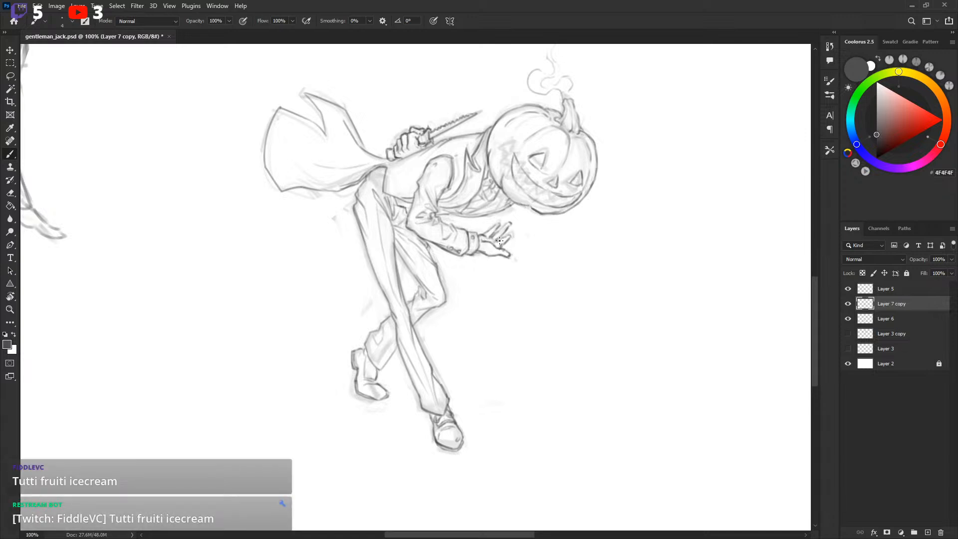
key("x")
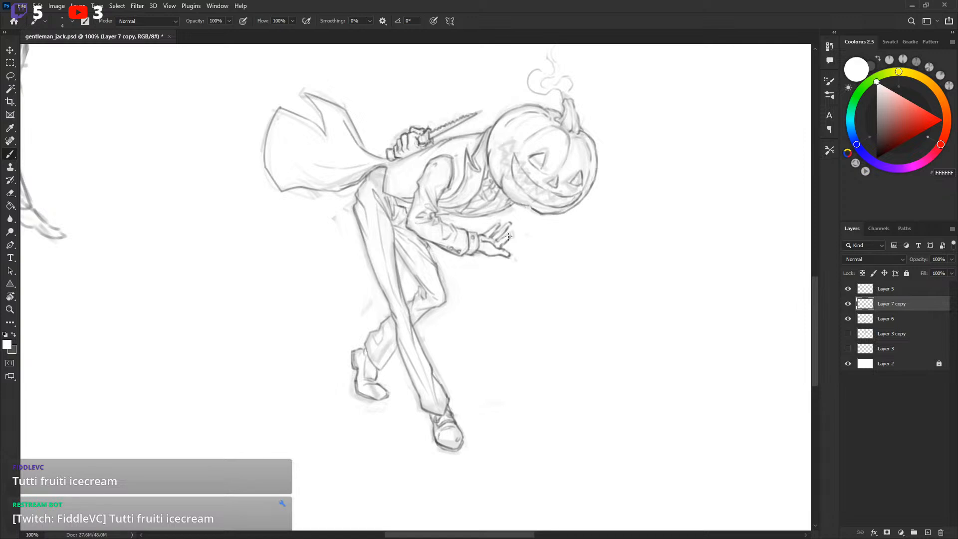
key("x")
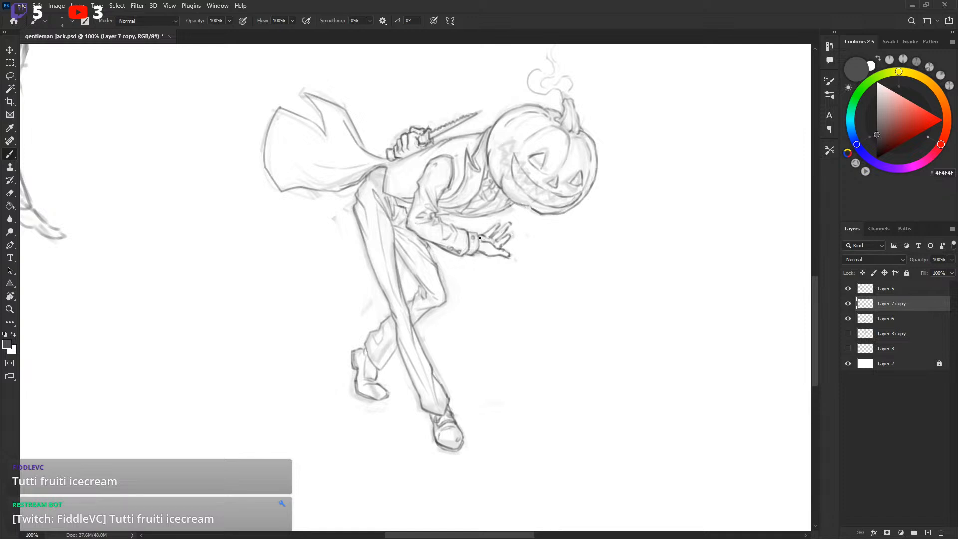
Lasso the upper fingers of the extended hand, adjust their placement with Free Transform, and deselect.
key("l")
left_click_drag(497, 246, 521, 235)
key("v")
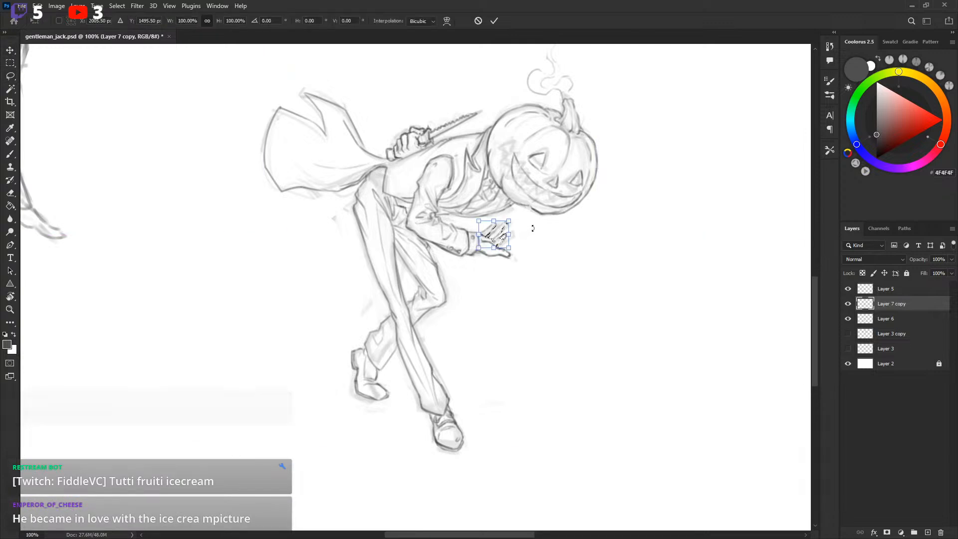
key("ctrl+d")
key("b")
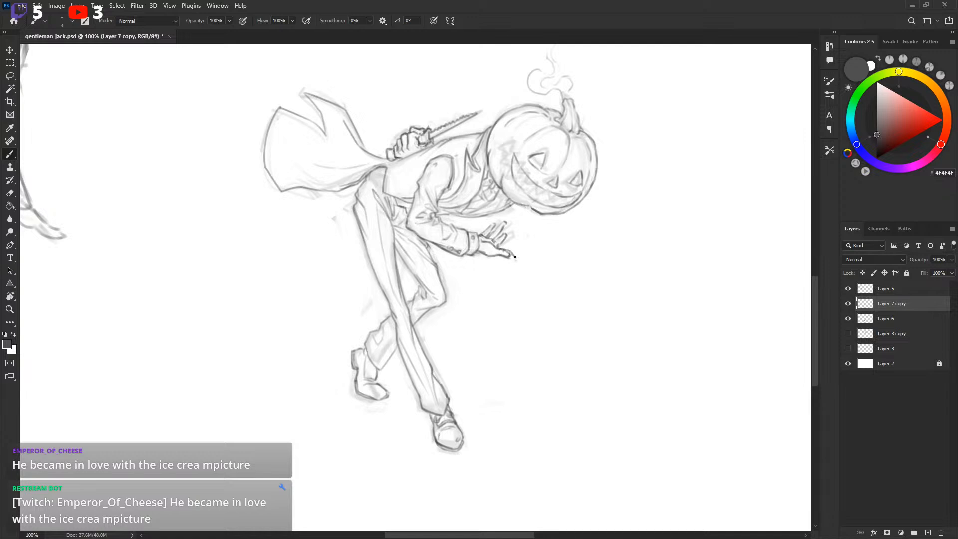
Extend the tip of the extended hand's lowest finger and touch up the palm with dark grey and white strokes.
key("x")
key("x")
key("x")
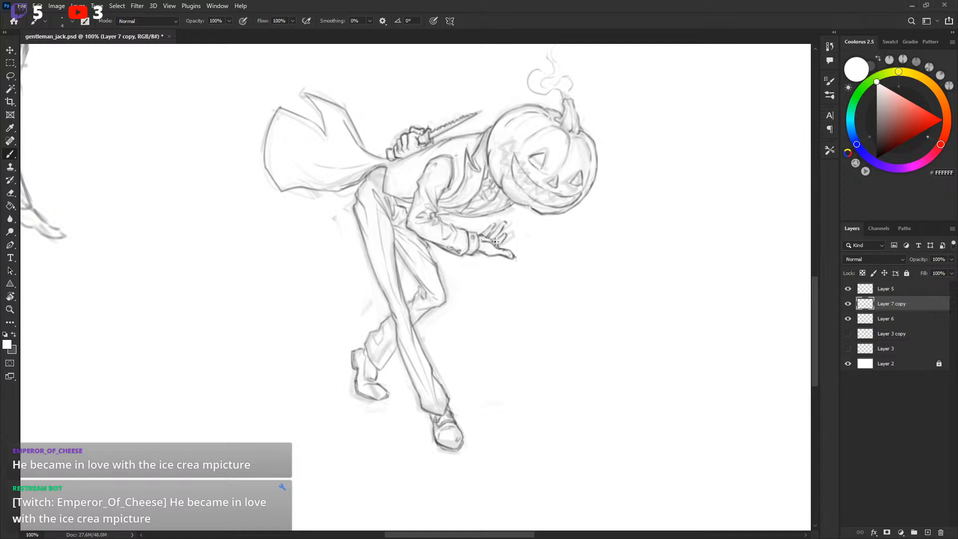
key("x")
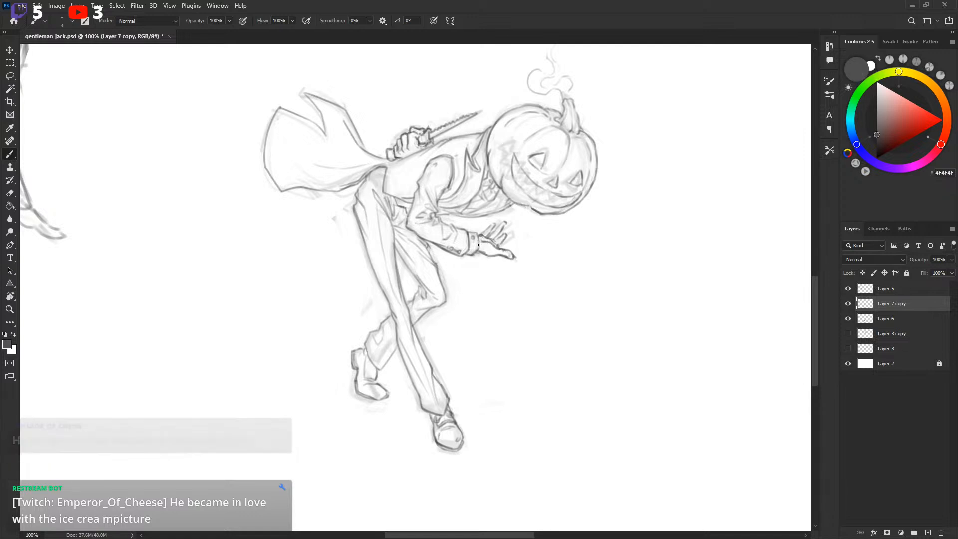
key("x")
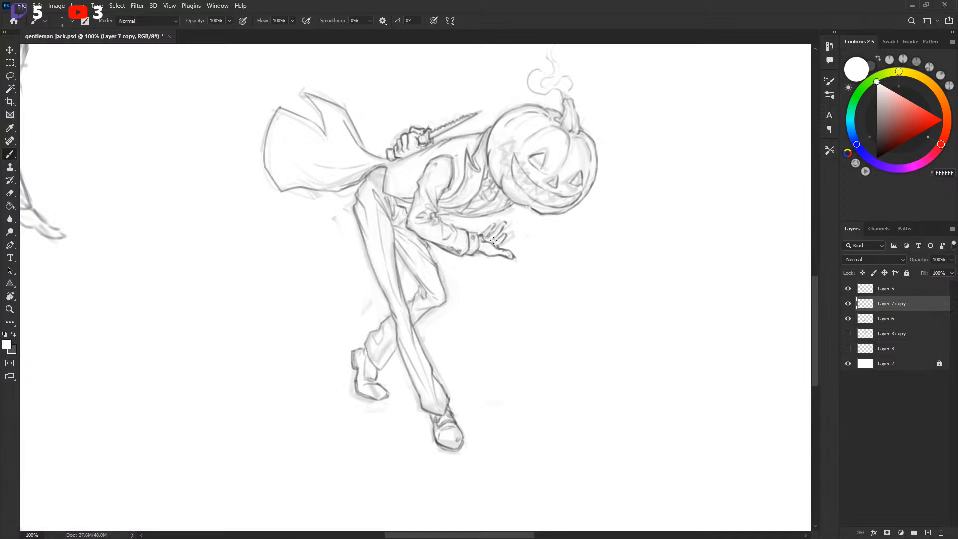
key("x")
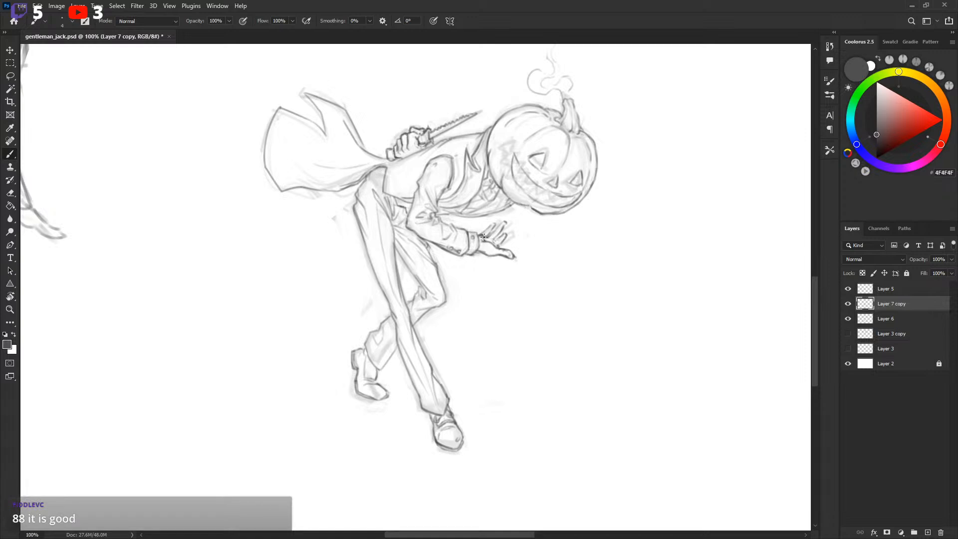
Refine the upper fingers of the extended hand and their join to the wrist with white and dark grey strokes.
key("x")
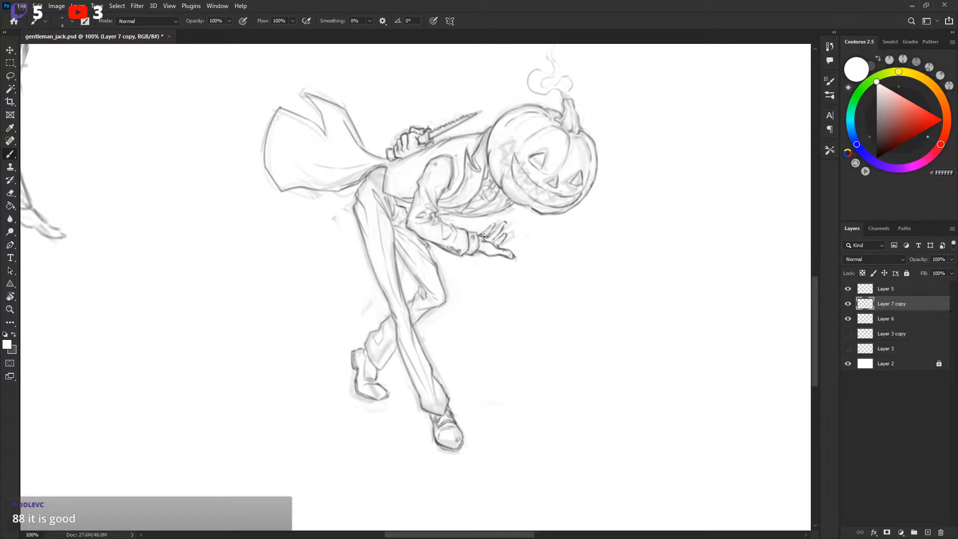
key("x")
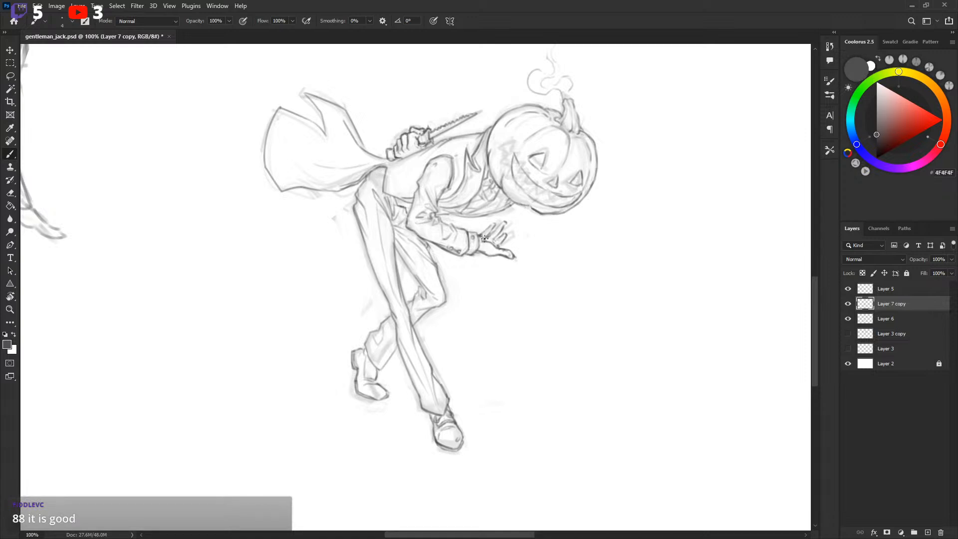
key("x")
left_click_drag(486, 229, 488, 230)
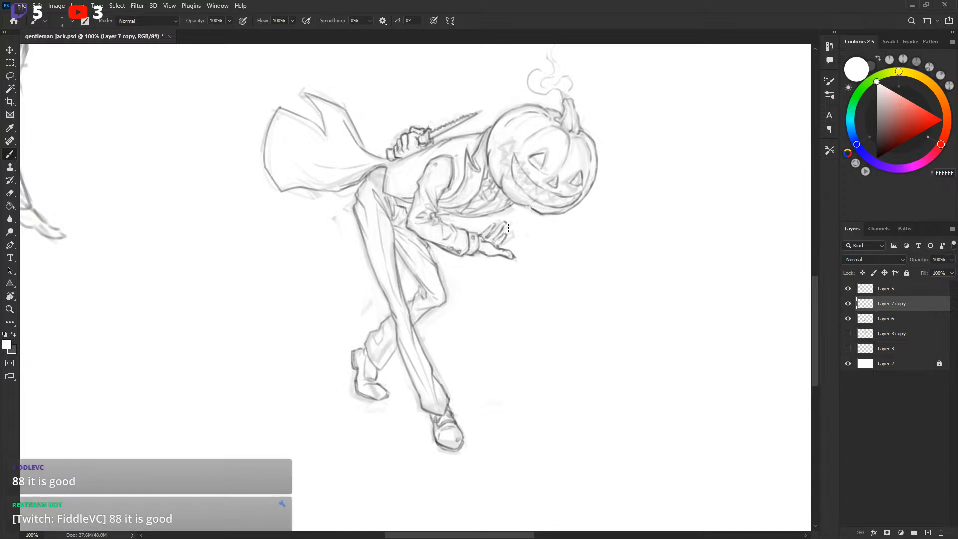
key("x")
key("x")
key("x")
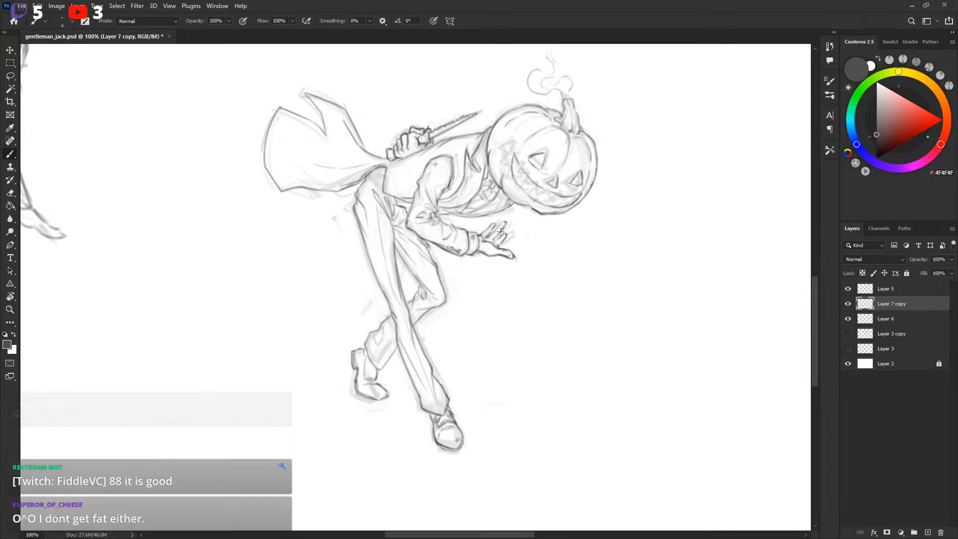
key("l")
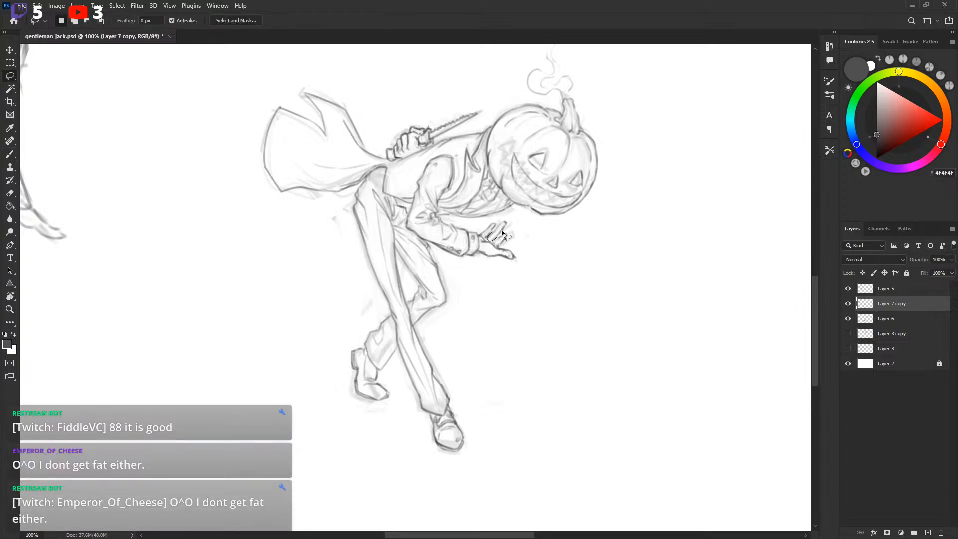
key("b")
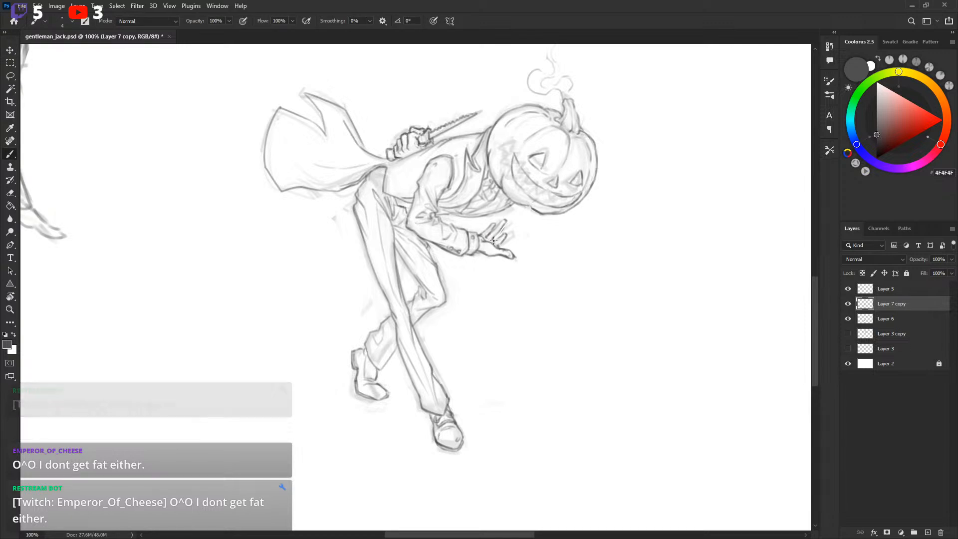
key("x")
Toggle the visibility of Layer 6 to check the line art against it.
left_click_drag(550, 235, 535, 257)
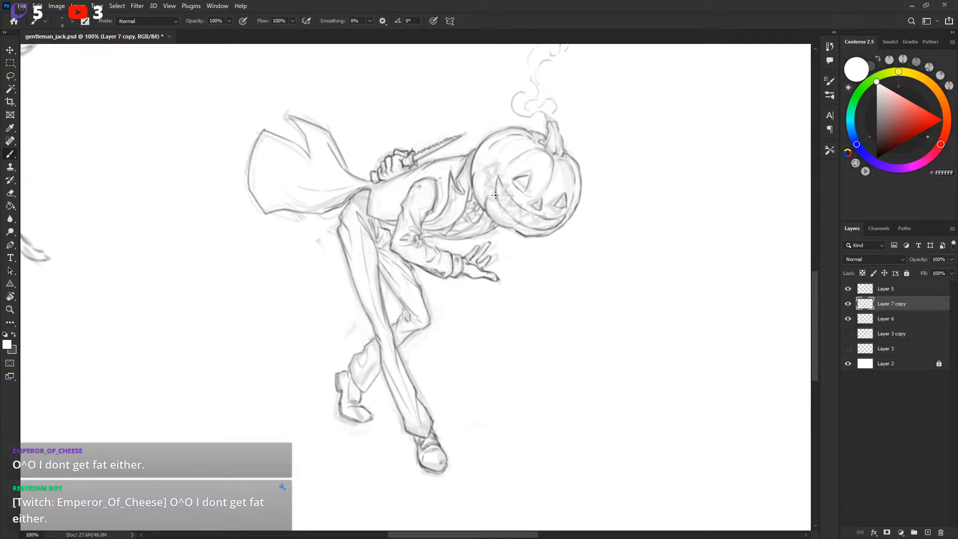
left_click(848, 320)
left_click(848, 321)
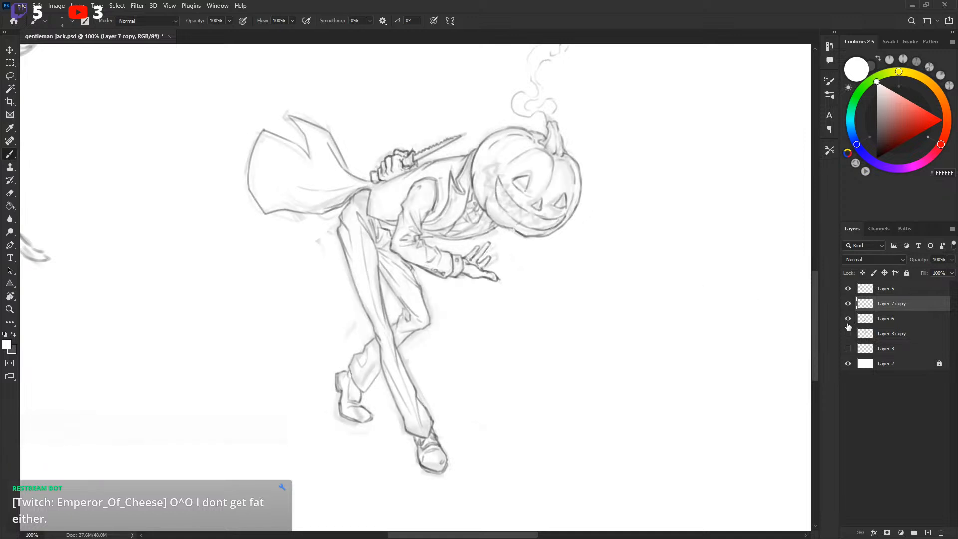
Hide Layer 6 and draw teeth inside the pumpkin's grin using sampled dark grey #4F4F4F and white.
left_click(847, 324)
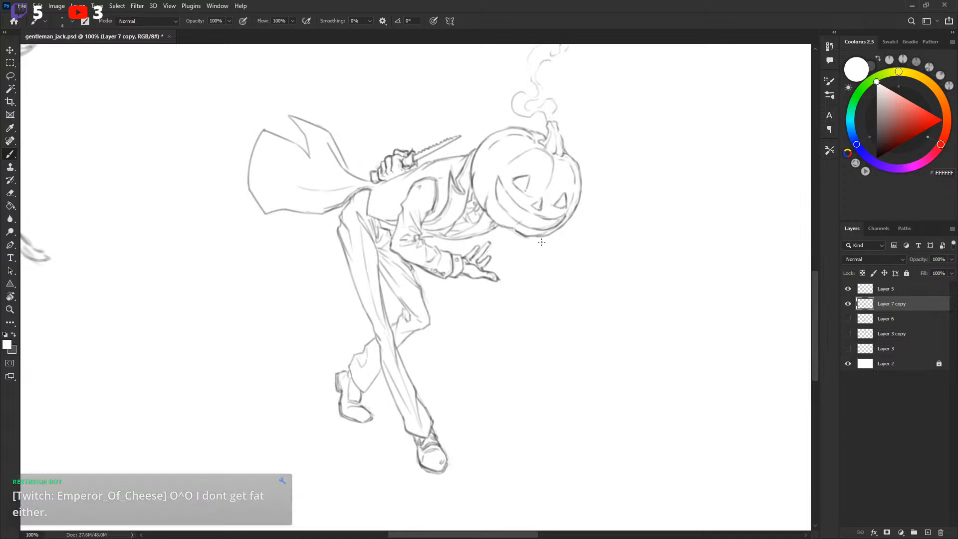
left_click(500, 196, "alt")
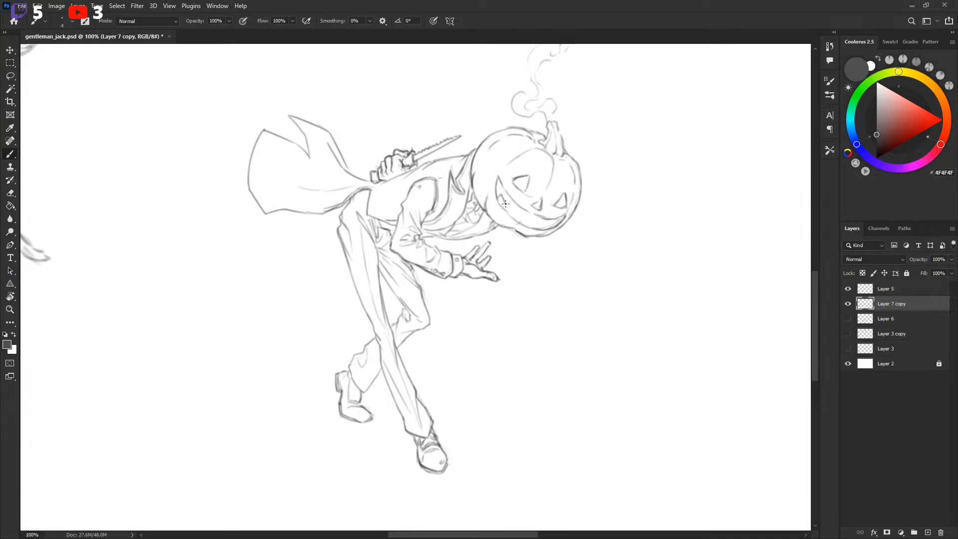
left_click_drag(541, 229, 545, 230)
key("ctrl+z")
key("x")
key("x")
key("x")
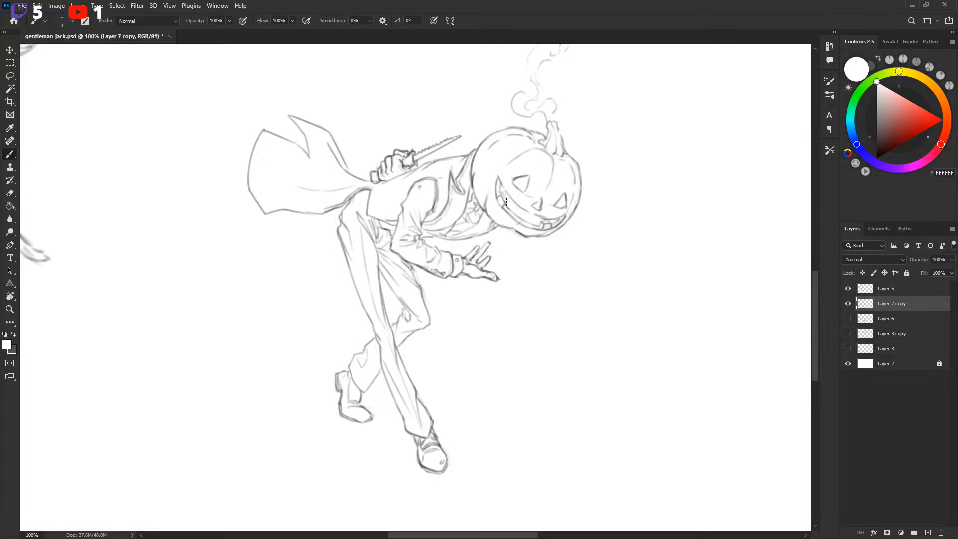
Refine the teeth and inner edge of the pumpkin's mouth with alternating dark grey and white strokes.
key("x")
key("x")
key("x")
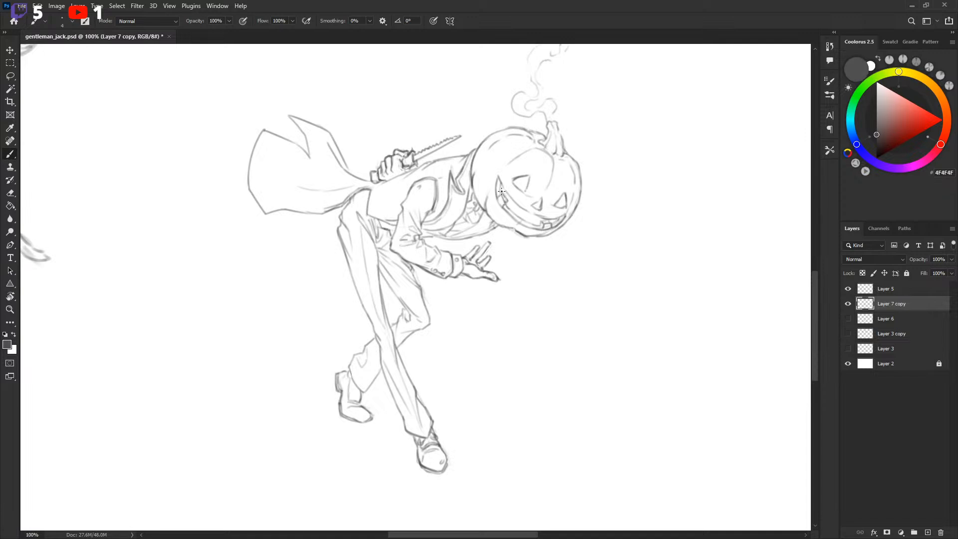
key("x")
key("x")
key("x")
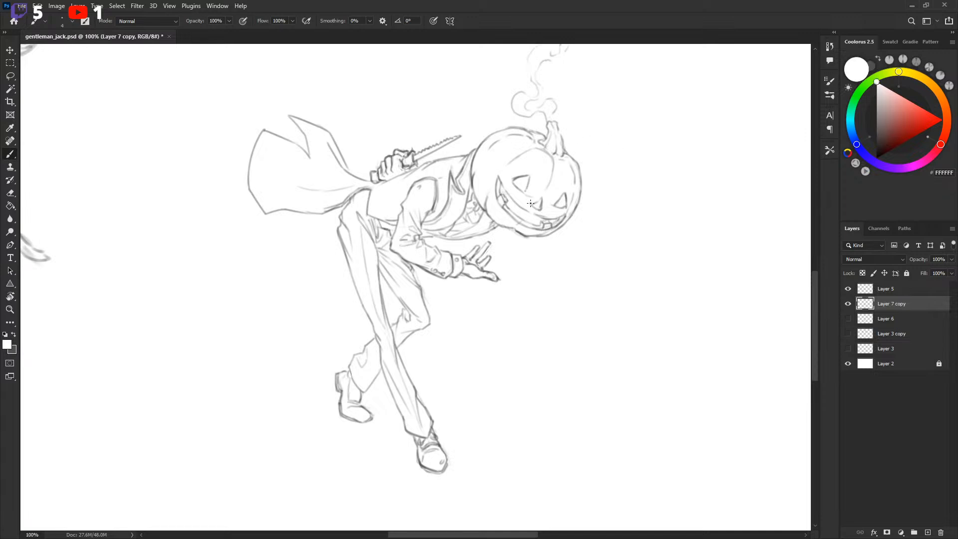
key("x")
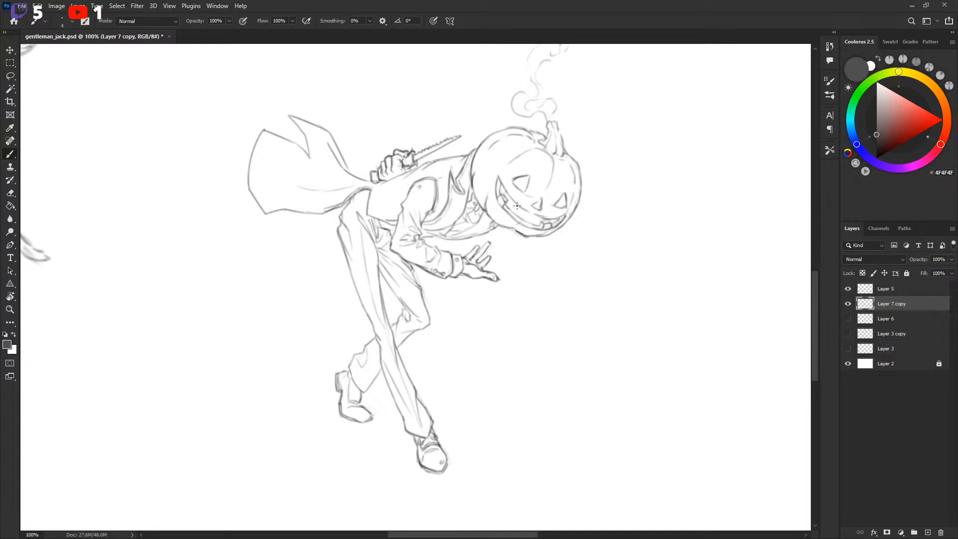
key("x")
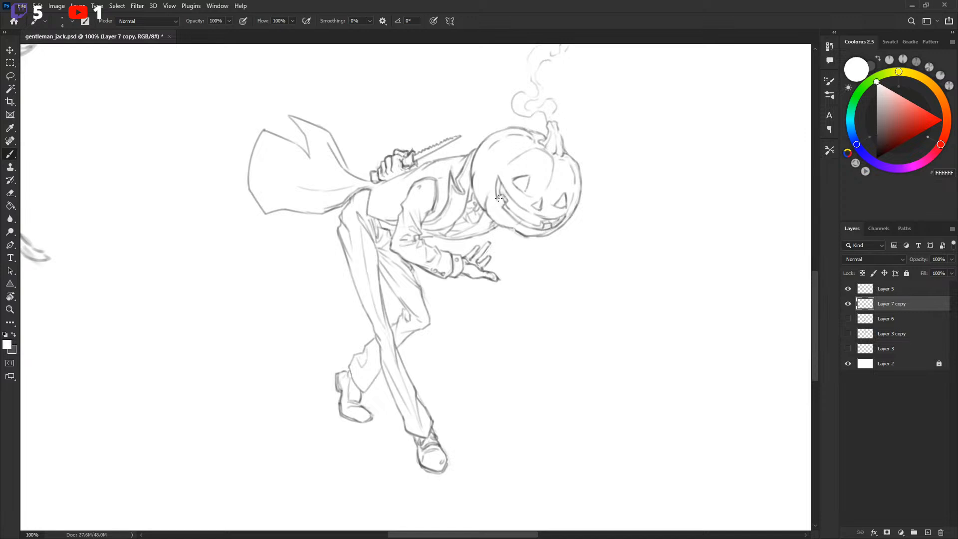
left_click(544, 226, "alt")
key("x")
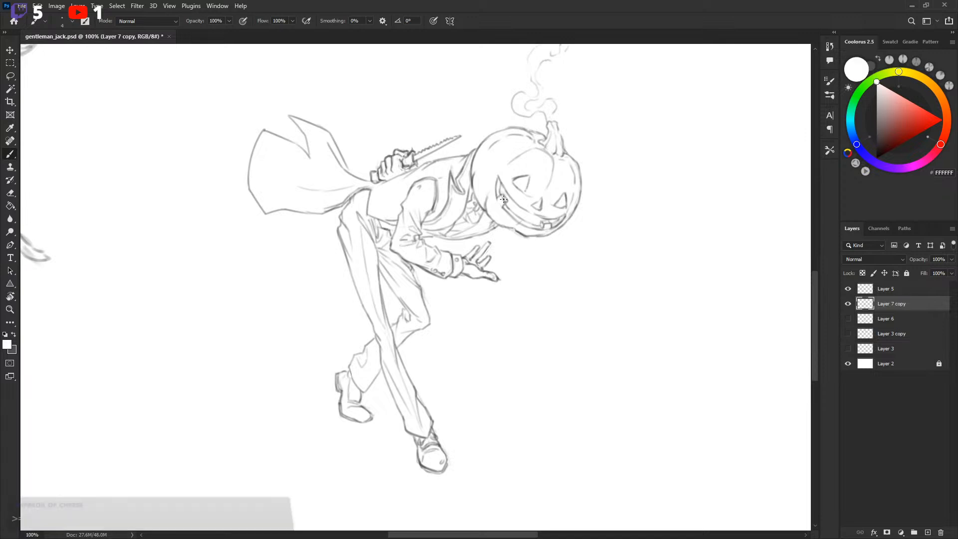
key("x")
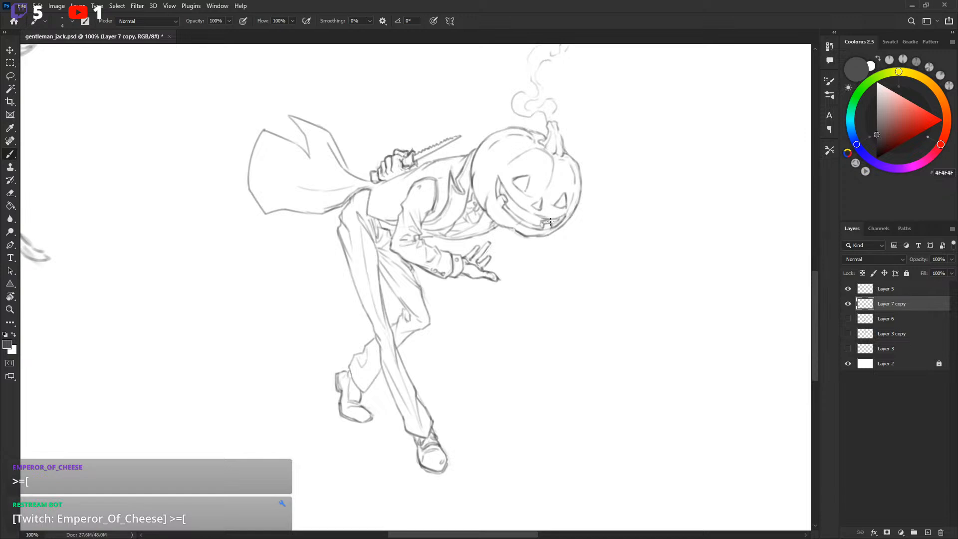
key("x")
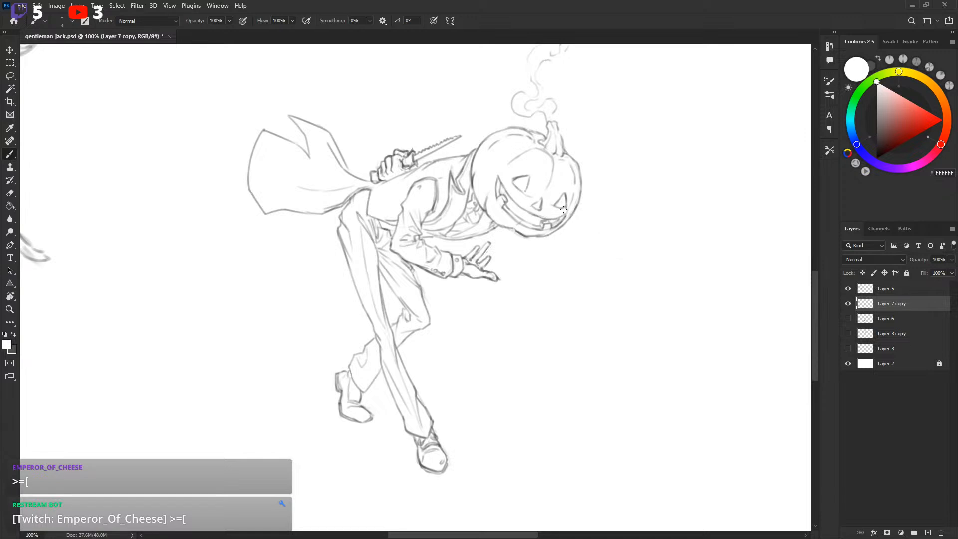
Duplicate the Layer 7 copy line art and move the duplicate to the empty canvas space right of the original figure.
left_click_drag(629, 213, 617, 210)
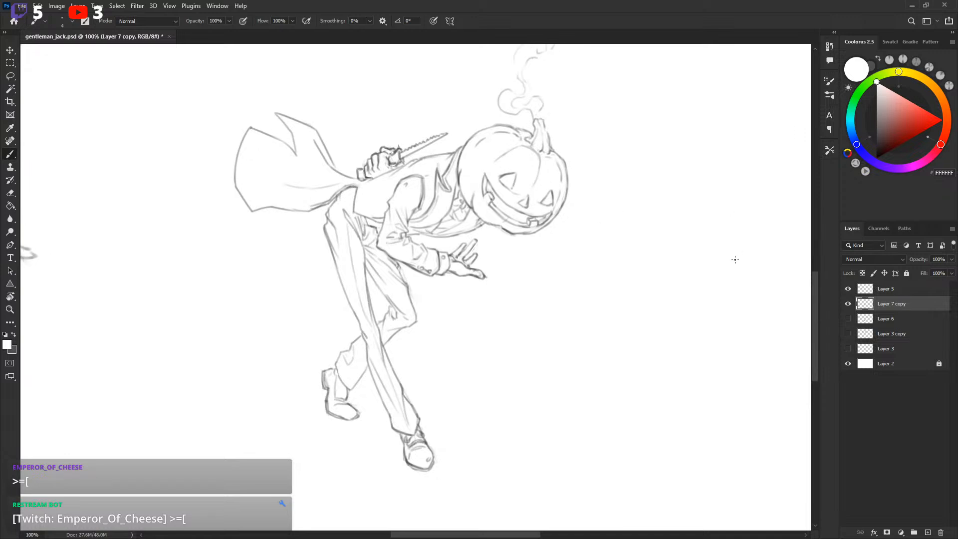
key("ctrl+j")
key("v")
left_click_drag(477, 241, 739, 241)
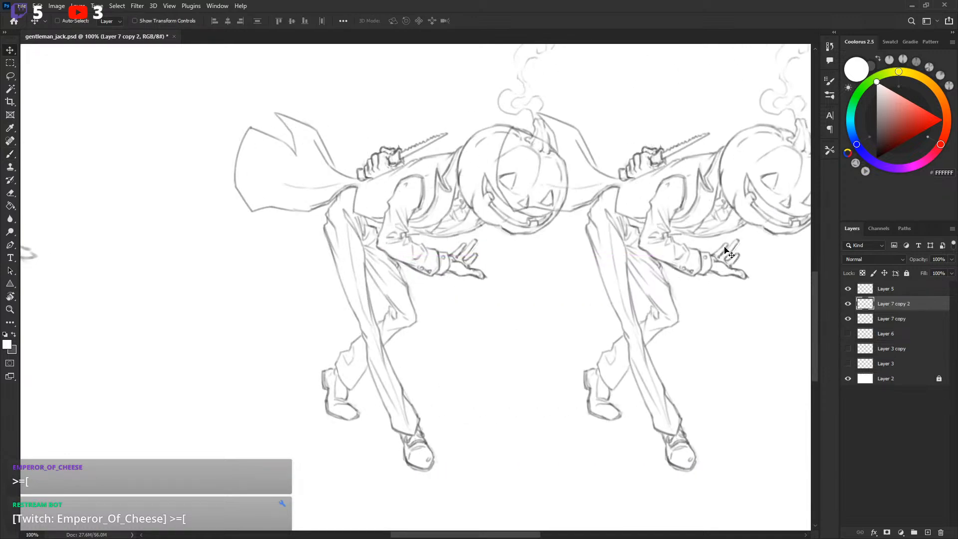
left_click_drag(732, 309, 412, 289)
left_click_drag(415, 222, 630, 220)
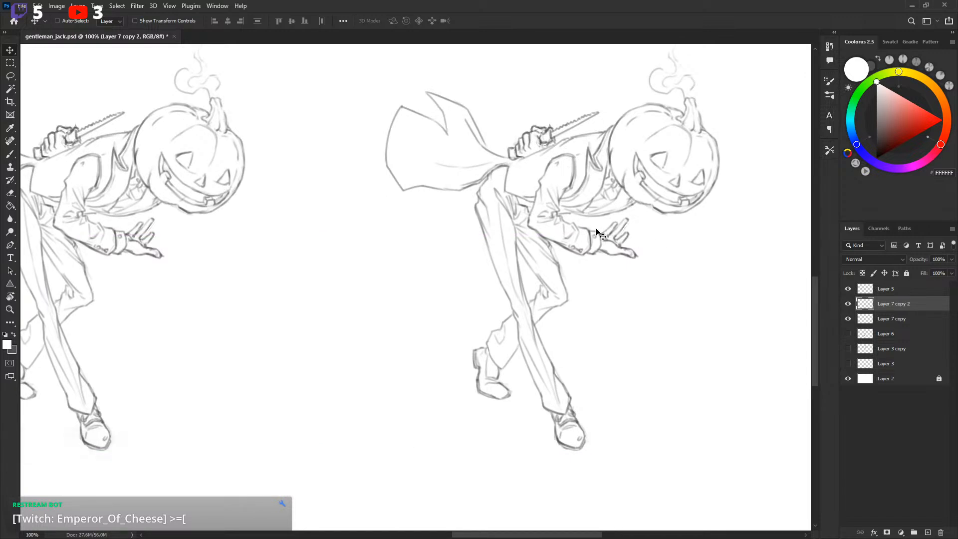
mouse_move(727, 250)
left_mouse_down()
mouse_move(651, 235)
mouse_move(635, 241)
left_mouse_up()
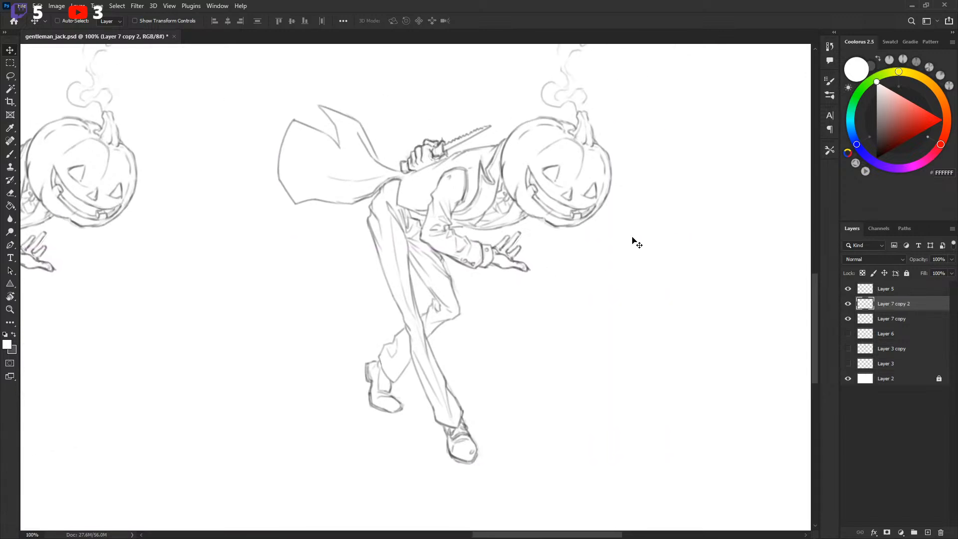
Try inner edge lines on the duplicate pumpkin's eyes and nose with dark grey and white, and undo them.
key("b")
key("x")
key("x")
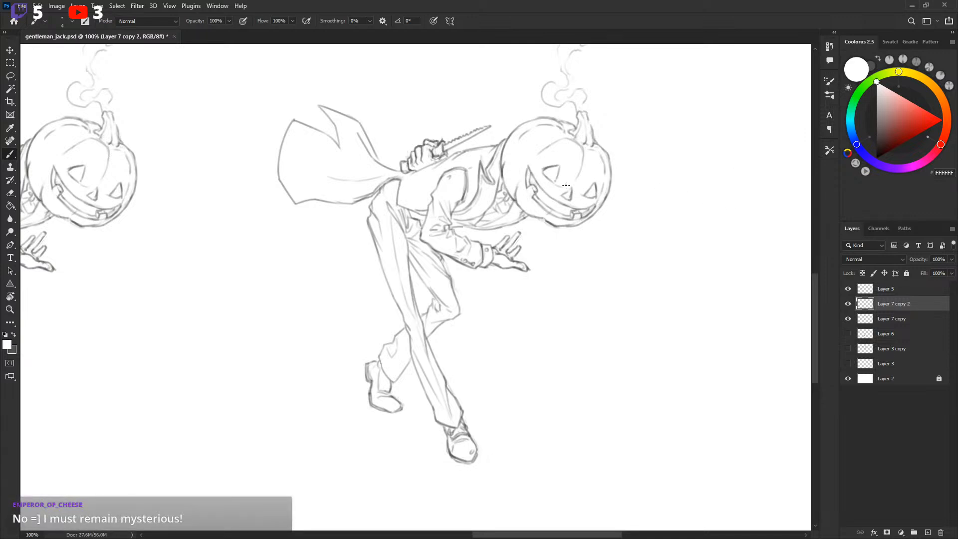
key("x")
key("x")
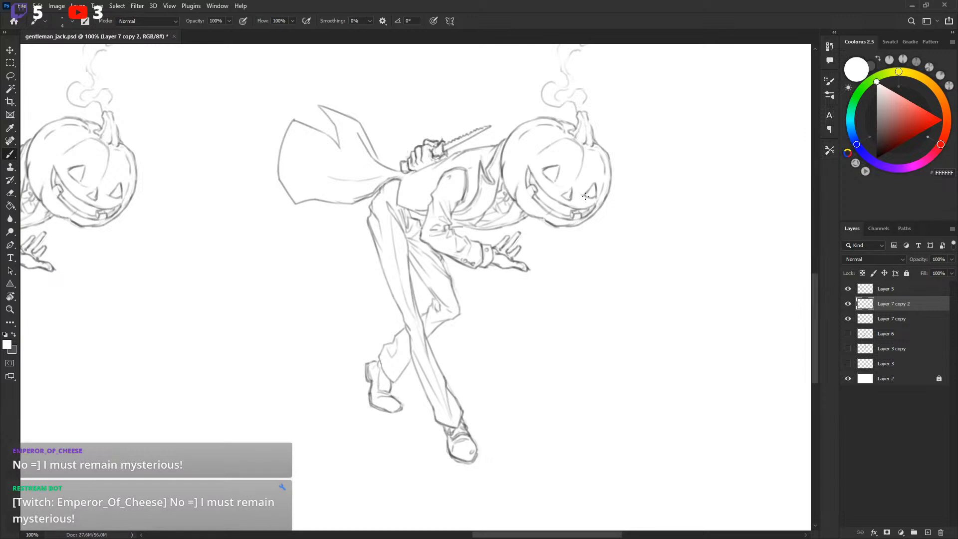
key("x")
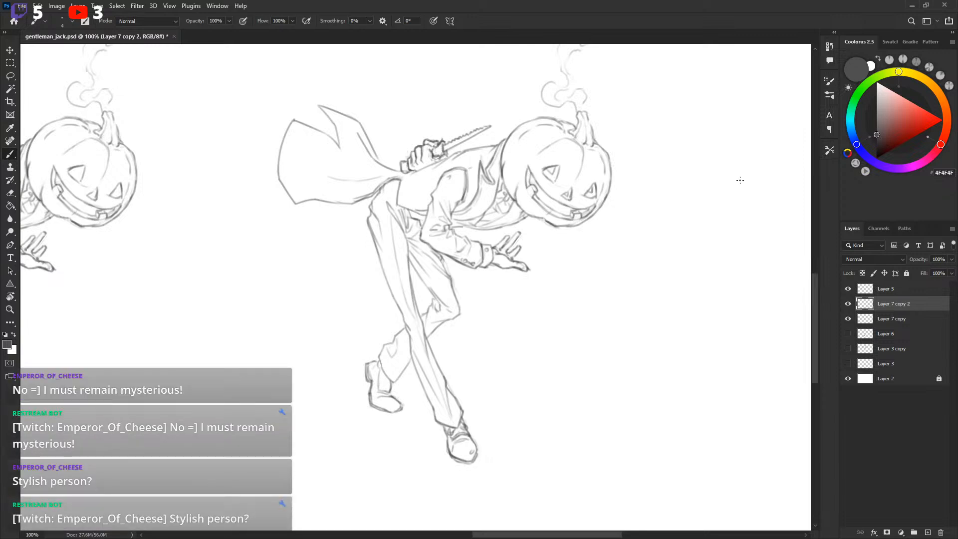
mouse_move(553, 154)
left_mouse_down()
mouse_move(564, 174)
mouse_move(568, 159)
mouse_move(553, 157)
mouse_move(589, 171)
left_mouse_up()
key("ctrl+z")
key("ctrl+z")
key("ctrl+z")
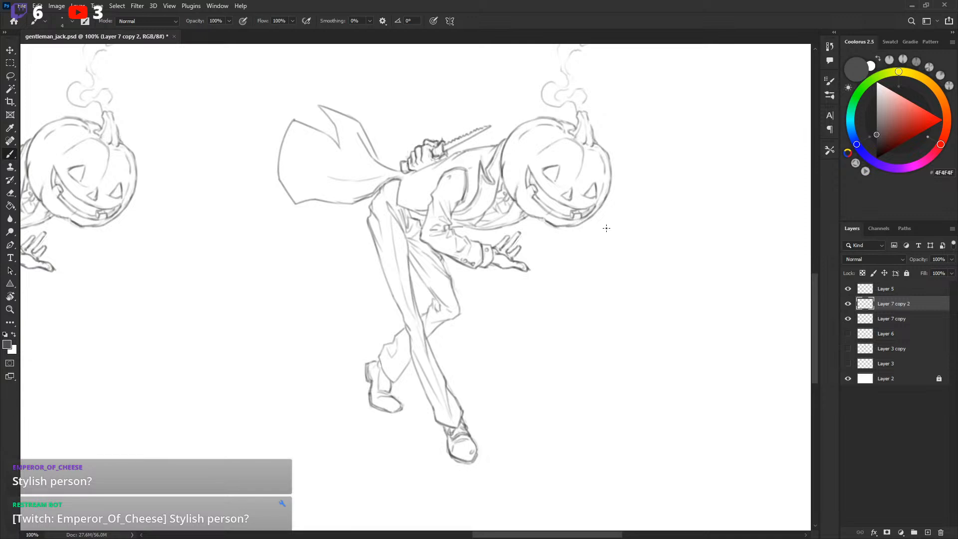
Sketch loose zigzag ground strokes in dark grey between the duplicate figure's shoes.
left_click_drag(382, 414, 414, 413)
left_click_drag(392, 421, 442, 435)
left_click_drag(614, 278, 610, 283)
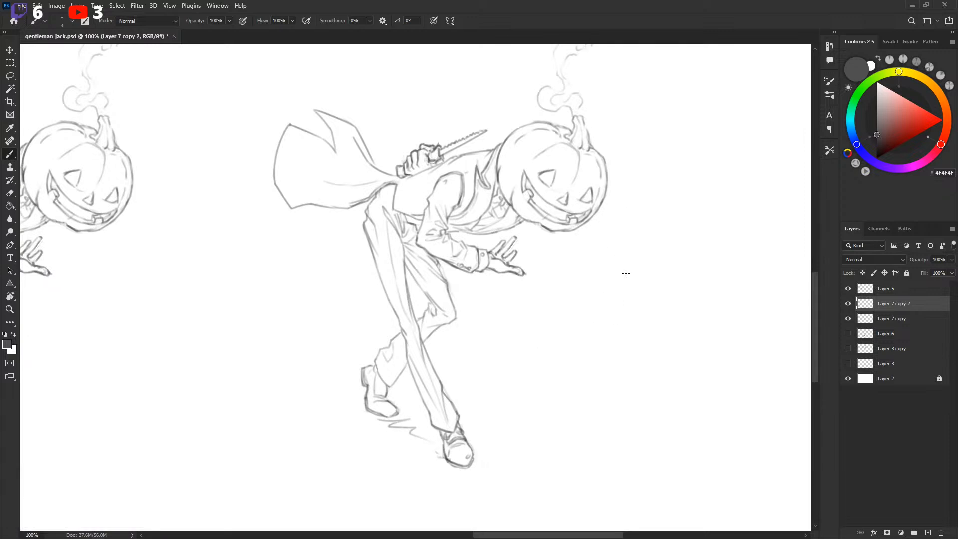
left_click_drag(558, 182, 543, 195)
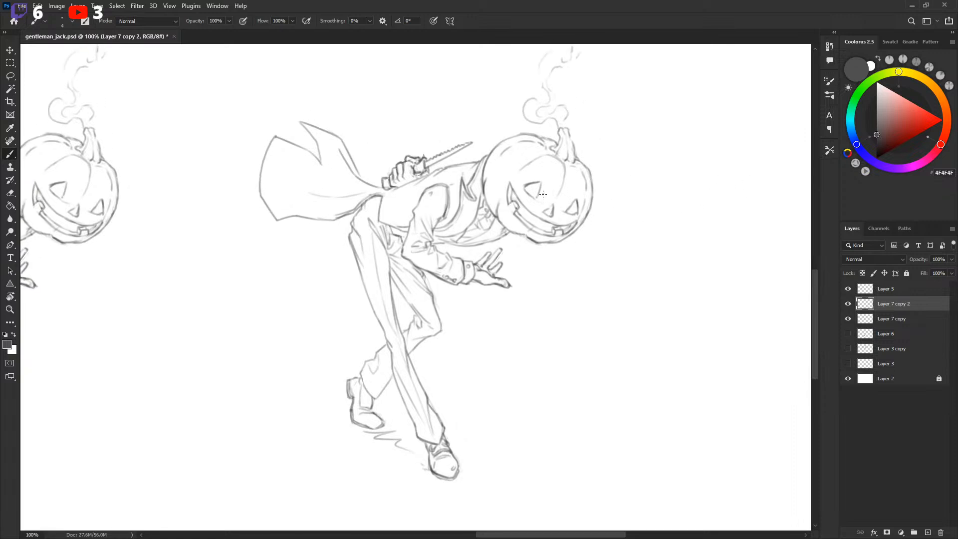
Lasso and delete the teeth inside the duplicate pumpkin's mouth, and deselect.
key("l")
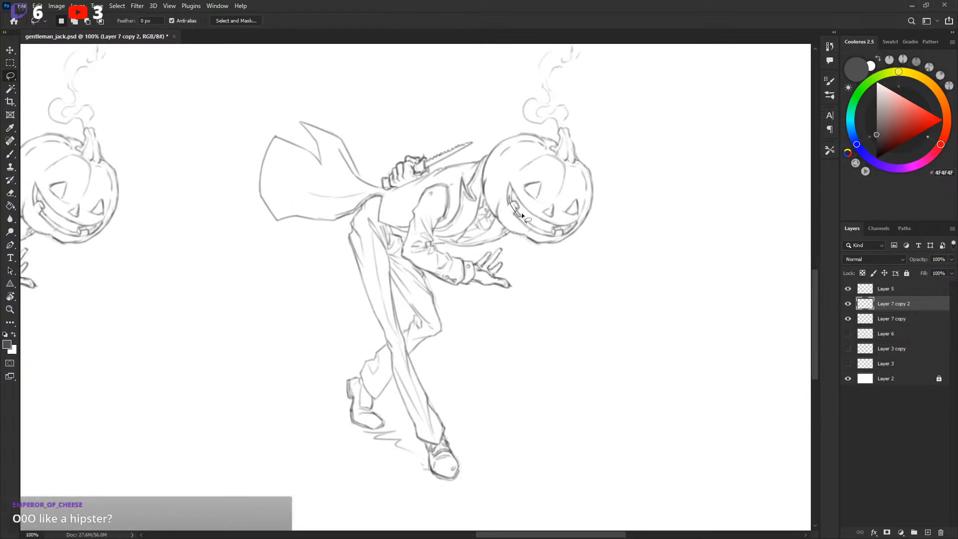
key("Delete")
key("ctrl+d")
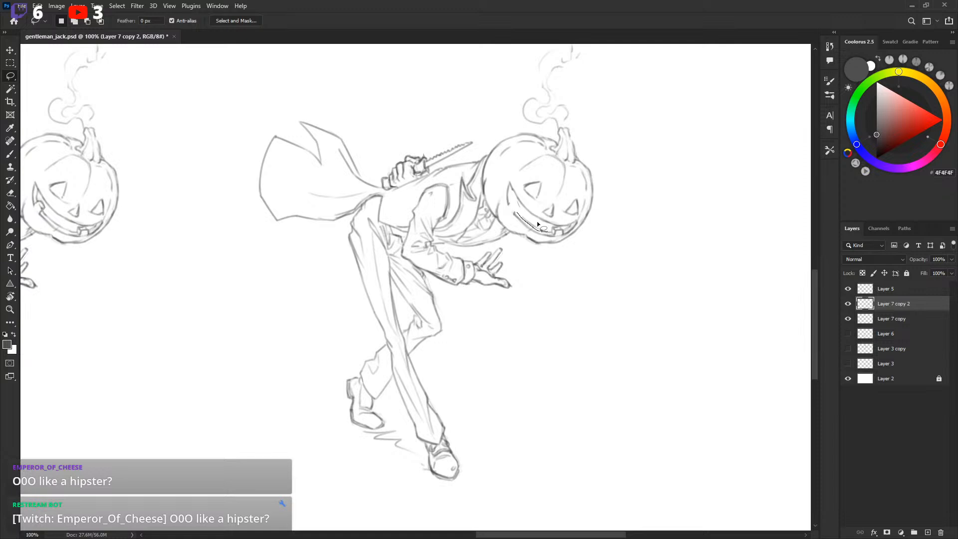
Try narrow, slanted, pointed eyes with inner details and small accent marks on the duplicate pumpkin.
key("b")
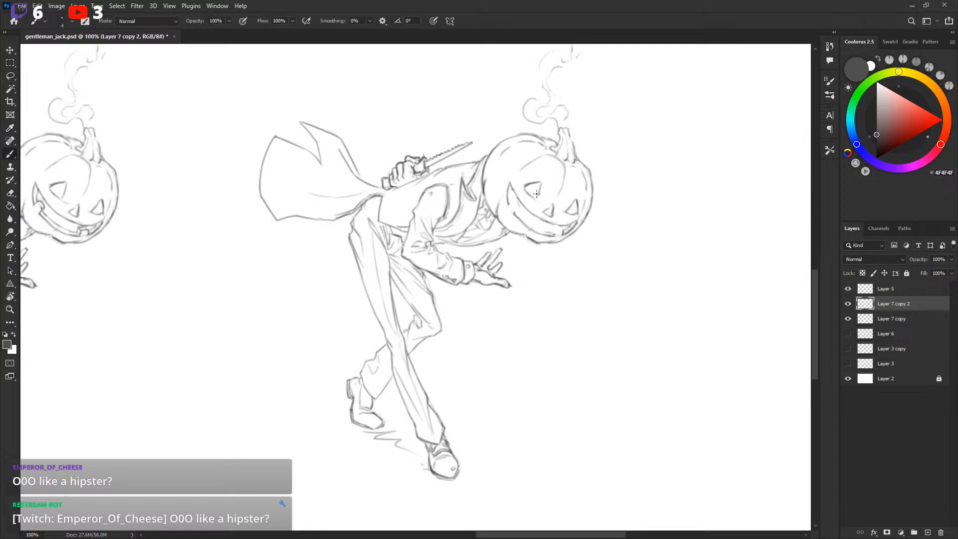
mouse_move(525, 172)
left_mouse_down()
mouse_move(531, 196)
mouse_move(537, 185)
mouse_move(566, 213)
mouse_move(585, 195)
left_mouse_up()
mouse_move(585, 195)
left_mouse_down()
mouse_move(579, 213)
mouse_move(559, 185)
mouse_move(542, 192)
left_mouse_up()
key("l")
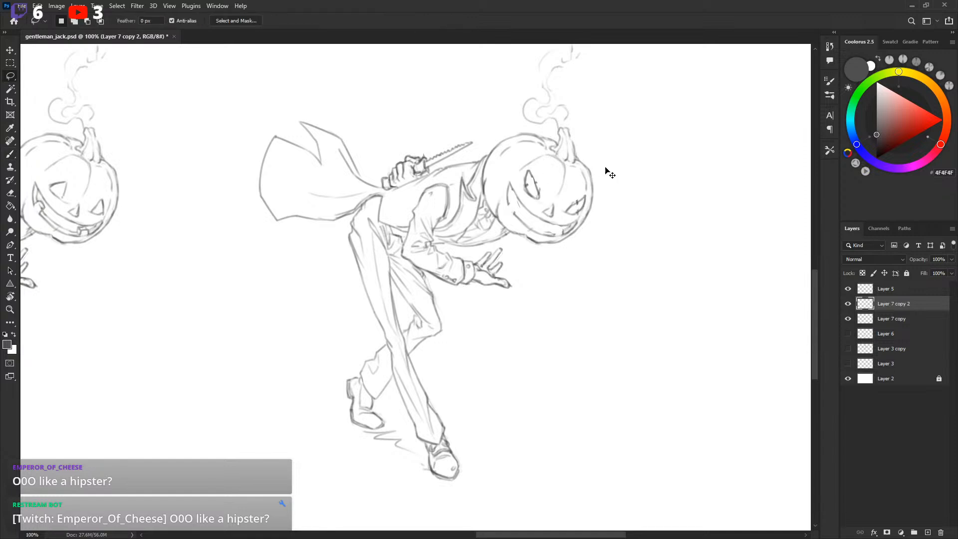
key("b")
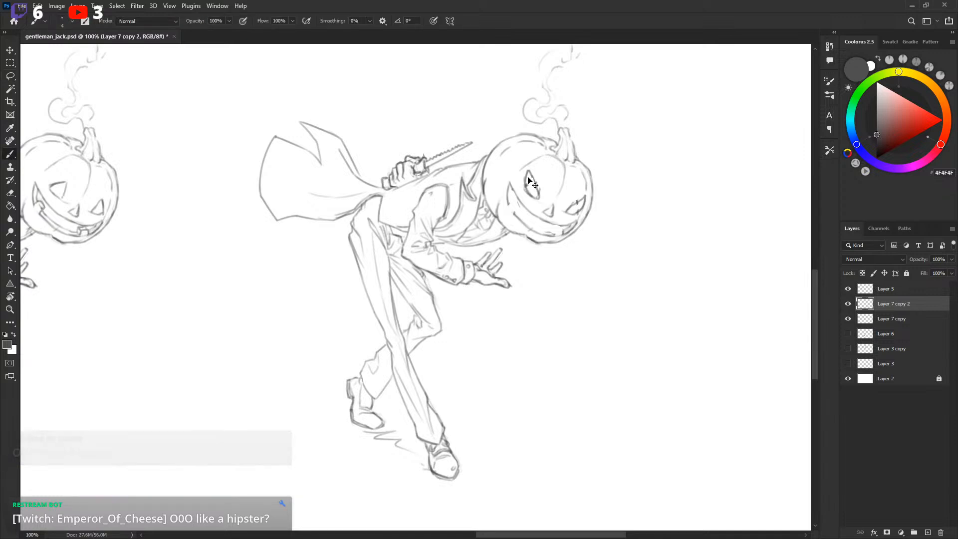
mouse_move(530, 176)
left_mouse_down()
mouse_move(534, 195)
mouse_move(568, 209)
left_mouse_up()
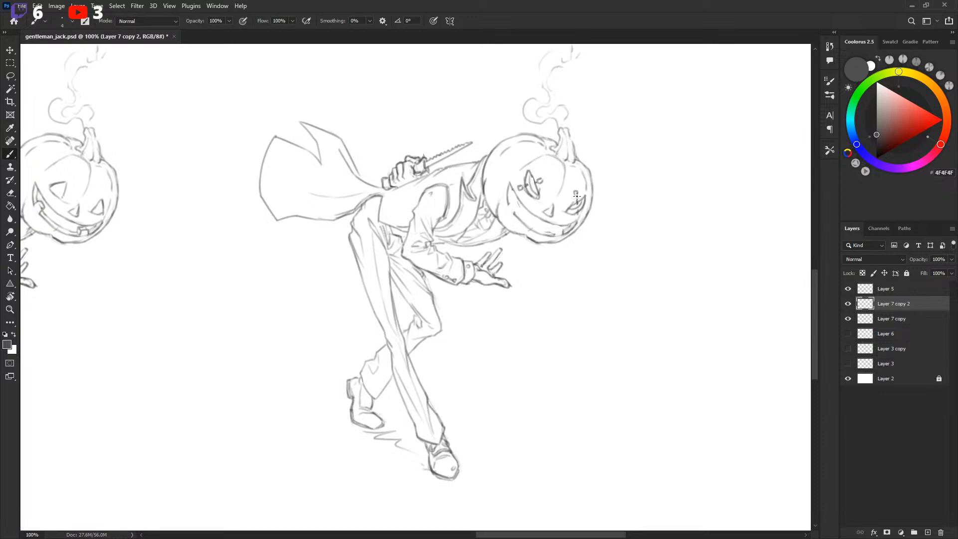
left_click_drag(525, 195, 521, 197)
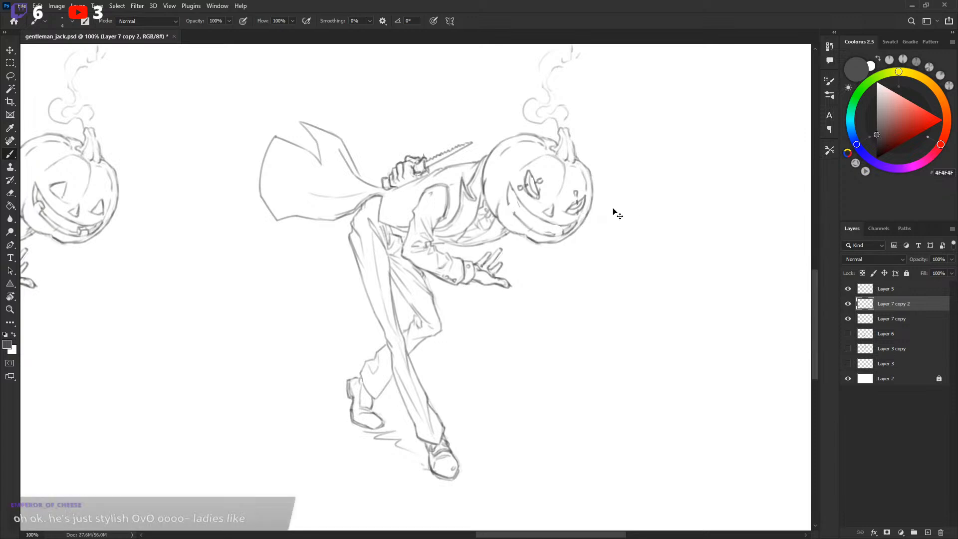
Compare the eye variants through undo and redo, and undo back to the duplicate pumpkin's triangular eyes.
key("ctrl+z")
key("ctrl+z")
key("ctrl+shift+z")
key("ctrl+shift+z")
key("ctrl+shift+z")
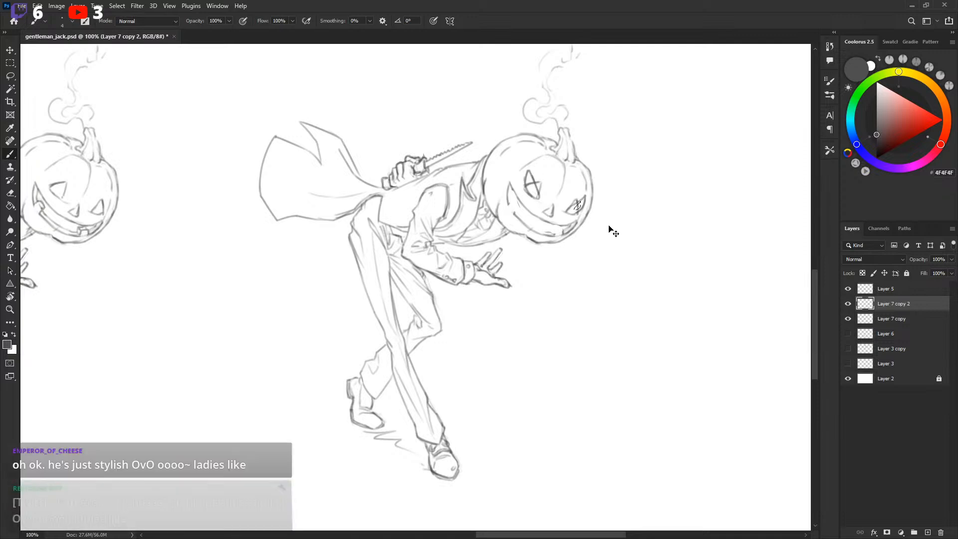
key("ctrl+z")
key("ctrl+z")
key("ctrl+z")
key("ctrl+z")
key("ctrl+z")
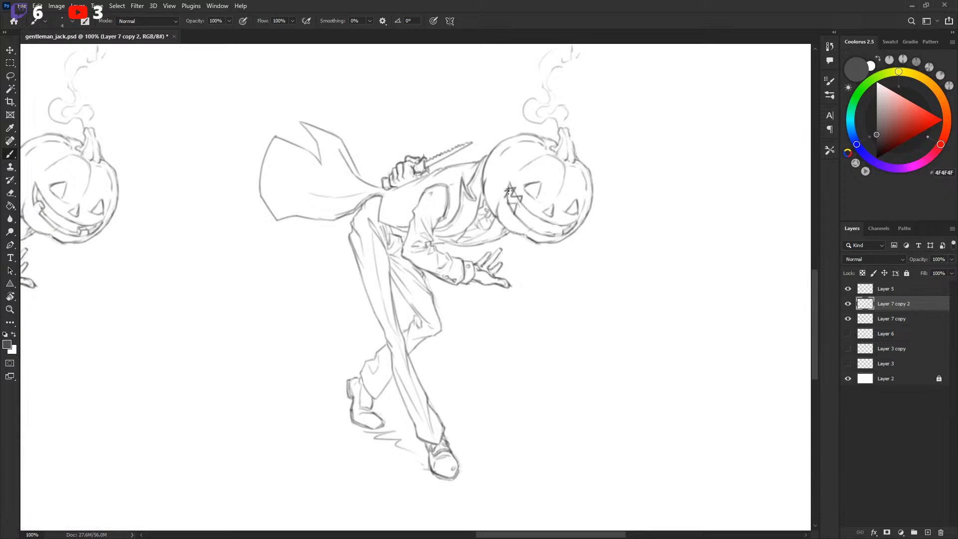
Draw jagged, interlocking zigzag teeth along the duplicate pumpkin's whole mouth and bring both figures into view for comparison.
mouse_move(509, 190)
left_mouse_down()
mouse_move(516, 211)
mouse_move(531, 196)
mouse_move(522, 197)
mouse_move(525, 216)
mouse_move(514, 210)
mouse_move(523, 226)
mouse_move(537, 212)
mouse_move(523, 227)
mouse_move(532, 235)
mouse_move(545, 224)
mouse_move(539, 221)
mouse_move(541, 238)
mouse_move(557, 222)
mouse_move(543, 233)
mouse_move(563, 224)
mouse_move(553, 239)
mouse_move(570, 230)
left_mouse_up()
scroll(648, 261, "left", 4)
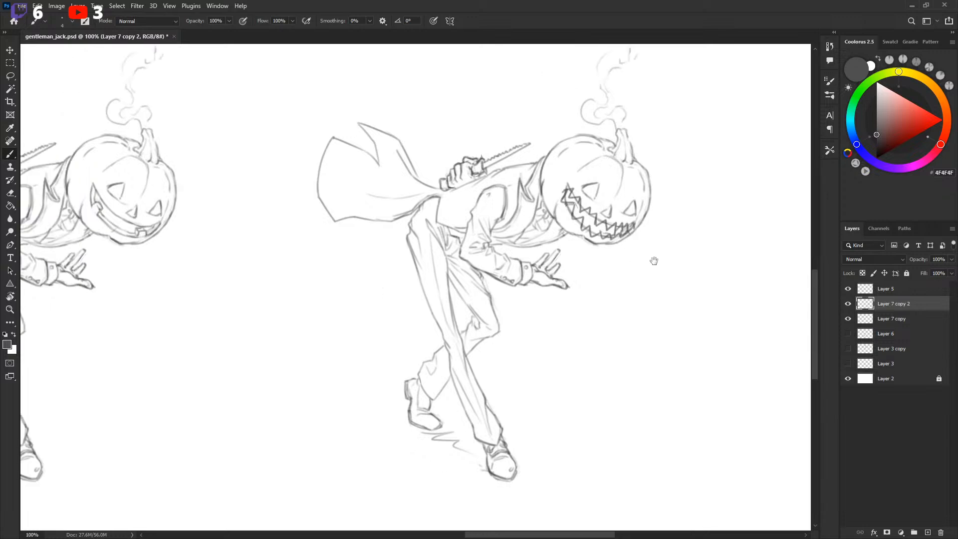
mouse_move(662, 308)
left_mouse_down()
mouse_move(704, 303)
mouse_move(695, 301)
mouse_move(684, 314)
mouse_move(699, 317)
left_mouse_up()
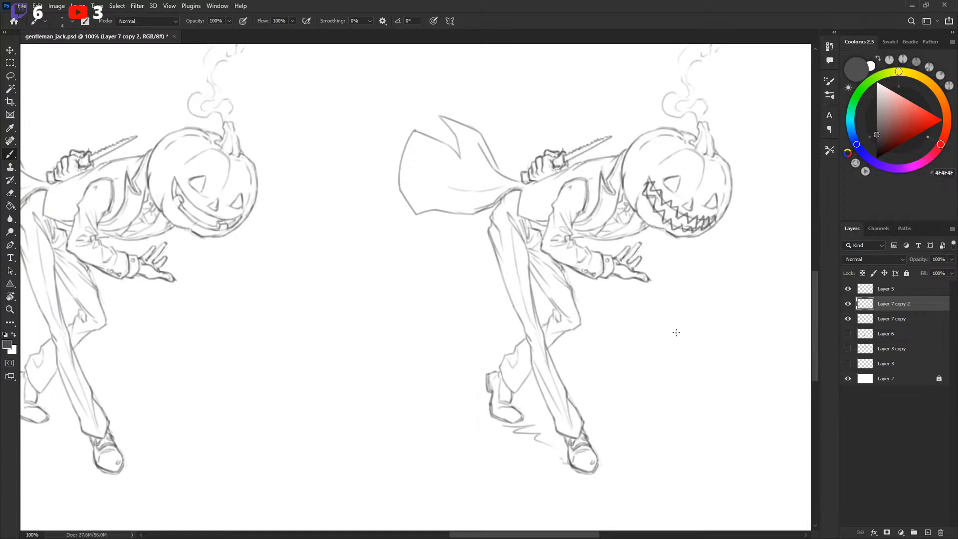
scroll(673, 331, "up", 1)
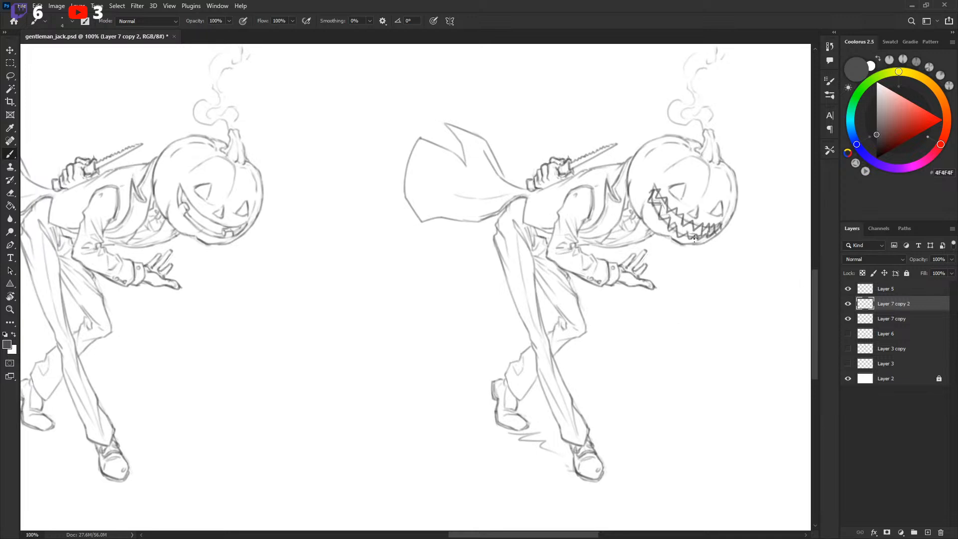
scroll(731, 265, "right", 1)
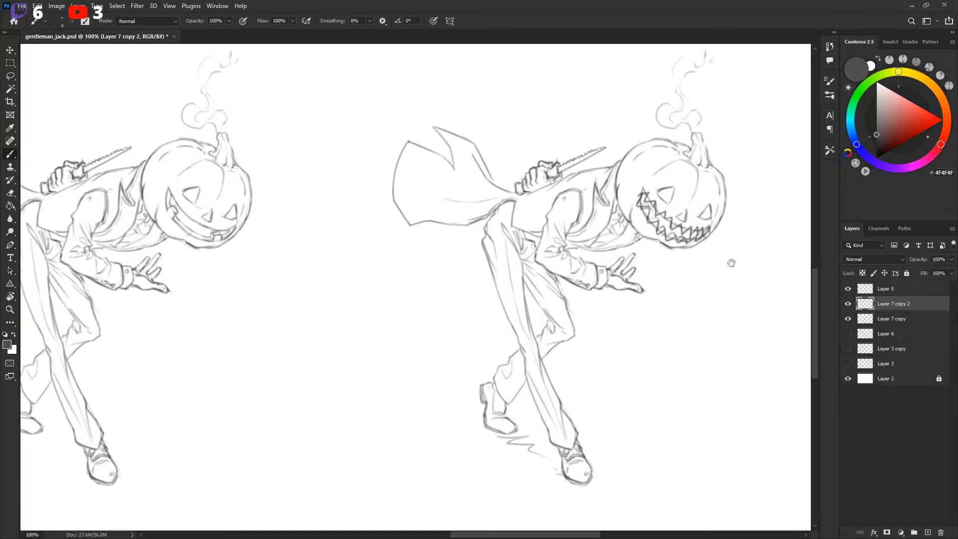
scroll(679, 272, "down", 1)
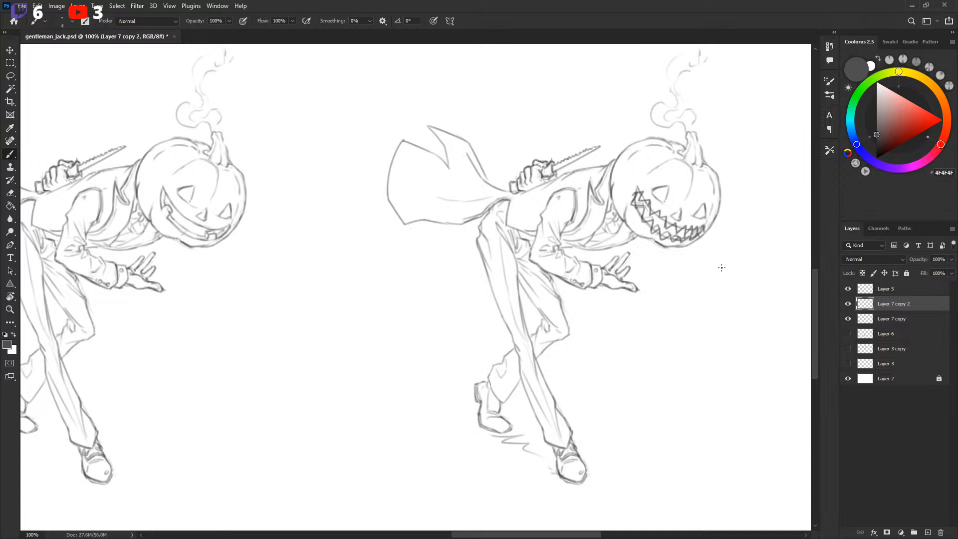
key("ctrl+minus")
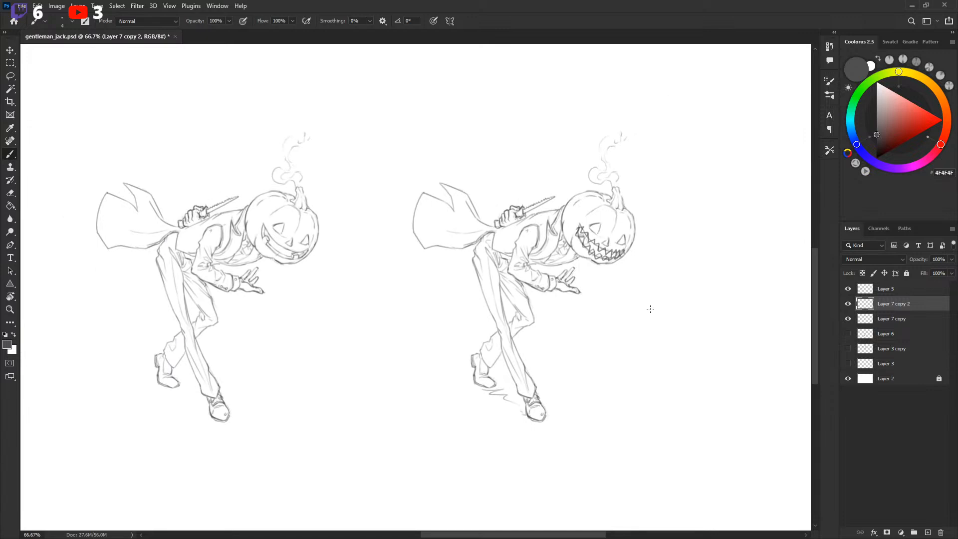
Lasso the whole duplicate figure with the jagged teeth, delete it from its layer, and deselect.
key("l")
mouse_move(399, 311)
left_mouse_down()
mouse_move(694, 316)
mouse_move(379, 313)
left_mouse_up()
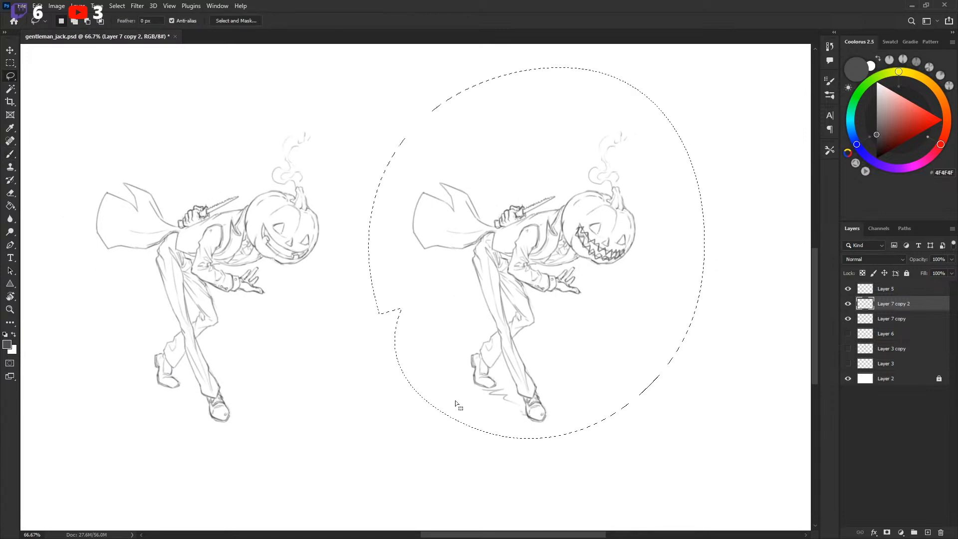
key("Delete")
key("ctrl+d")
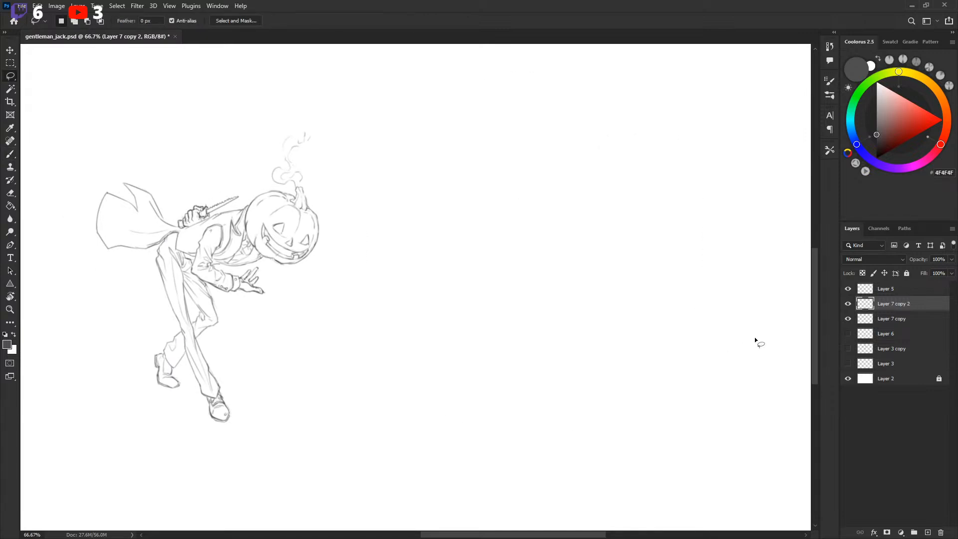
key("ctrl+j")
key("v")
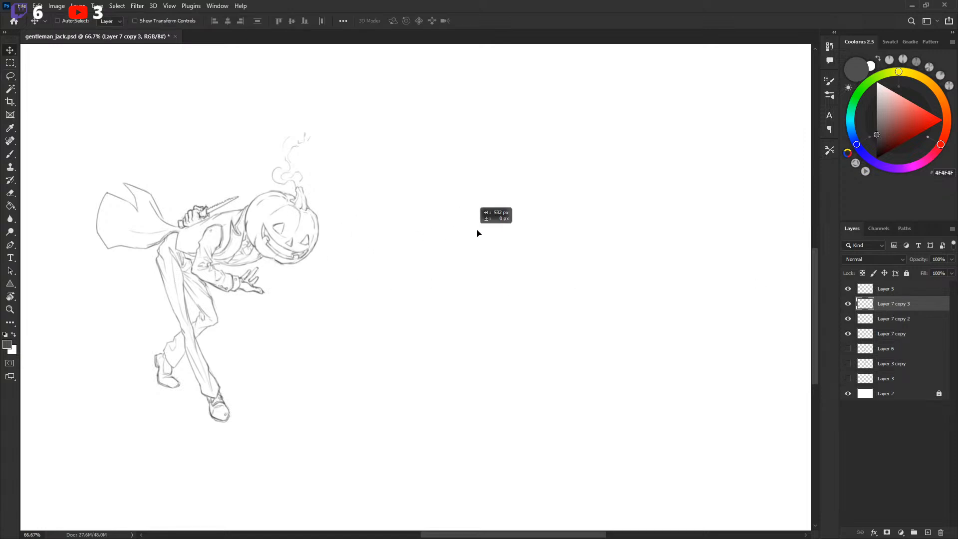
left_click(848, 333)
left_click(848, 334)
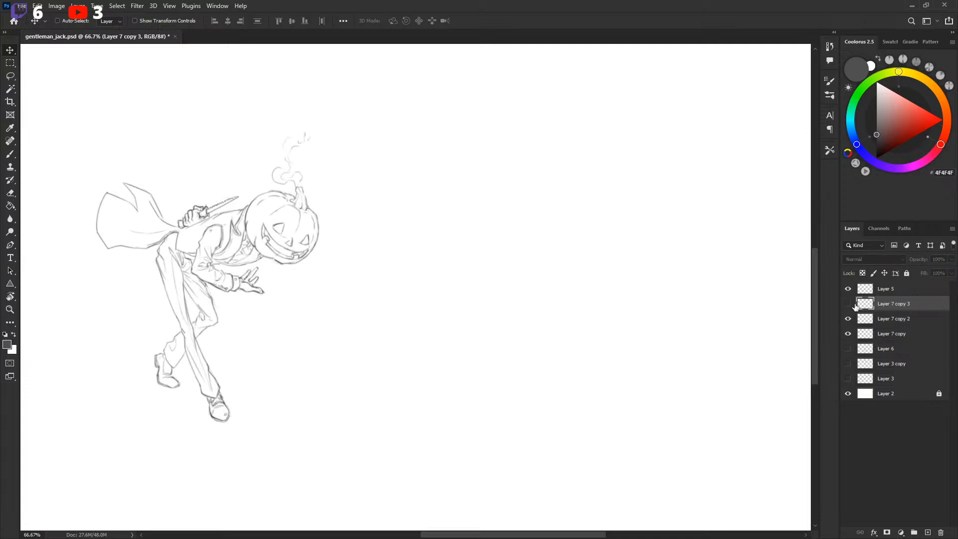
key("Delete")
key("Return")
Delete the emptied duplicate layer and place a fresh copy of the bowing figure to the right of the original.
key("Delete")
left_click(462, 205)
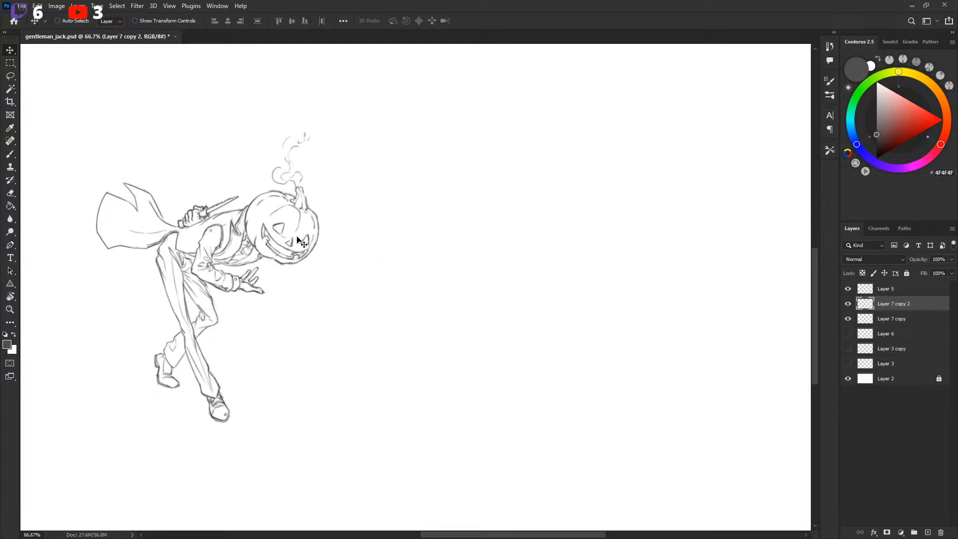
left_click_drag(297, 251, 638, 247)
Group the fresh duplicate figure's layer and flip the group horizontally.
key("ctrl+g")
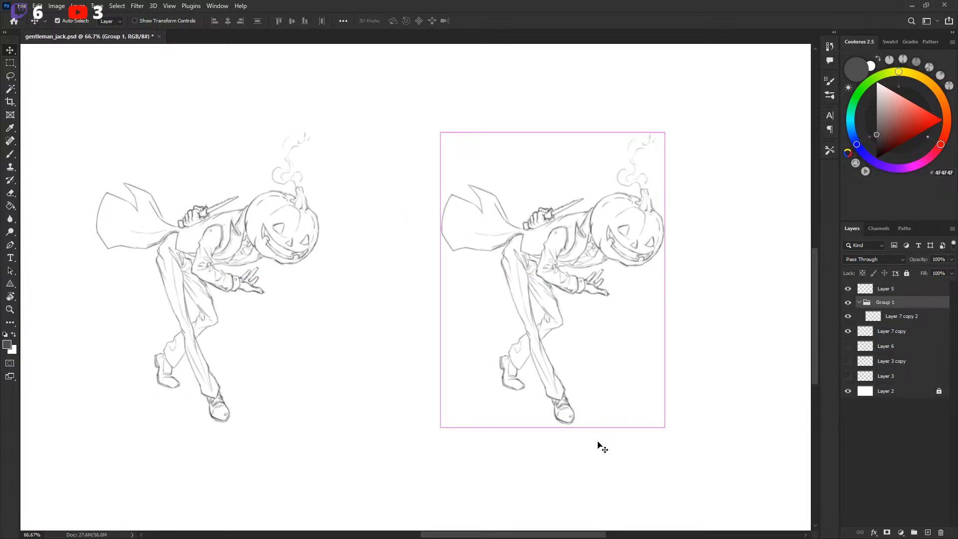
right_click(588, 307)
key("Escape")
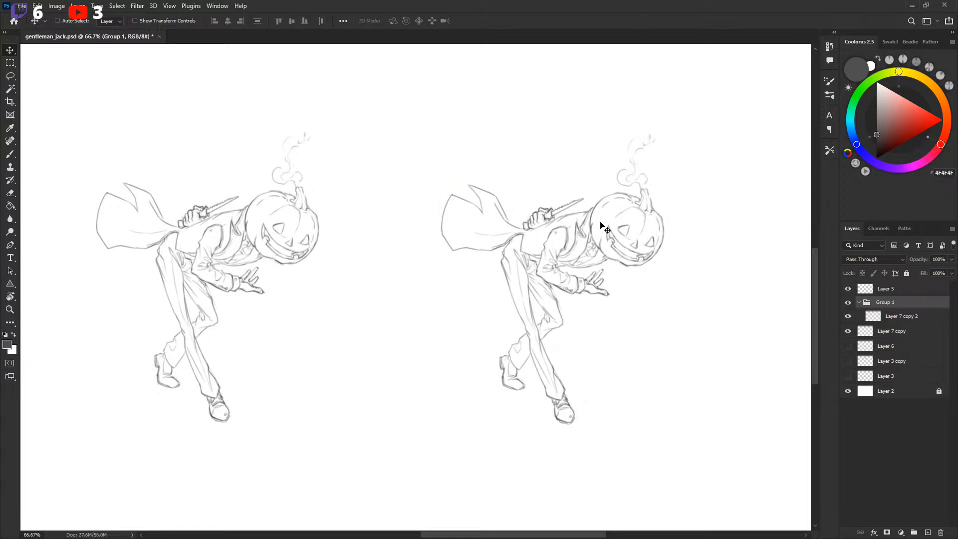
key("ctrl+t")
right_click(588, 285)
left_click(624, 484)
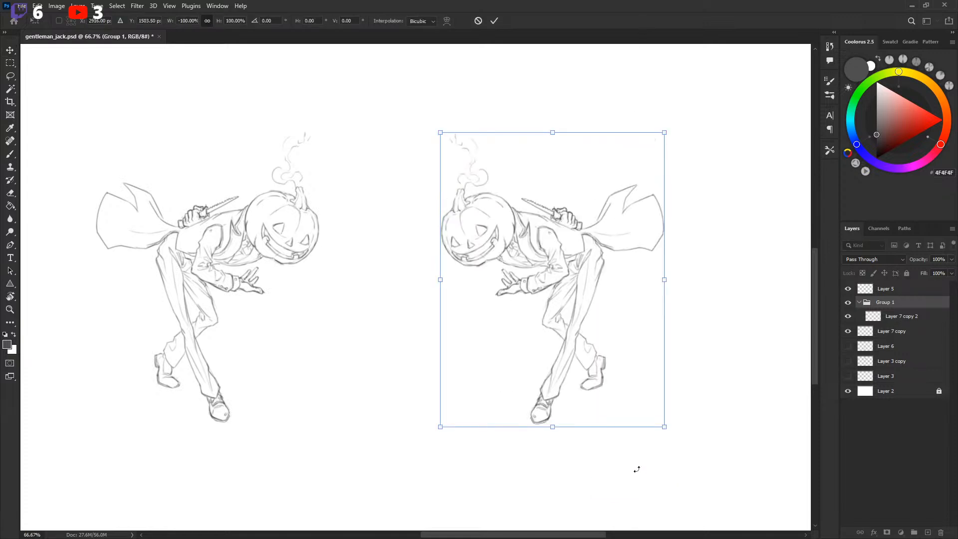
key("Return")
Compare the mirrored figure with the original, and undo the duplicate's horizontal flip and grouping.
scroll(689, 252, "right", 1)
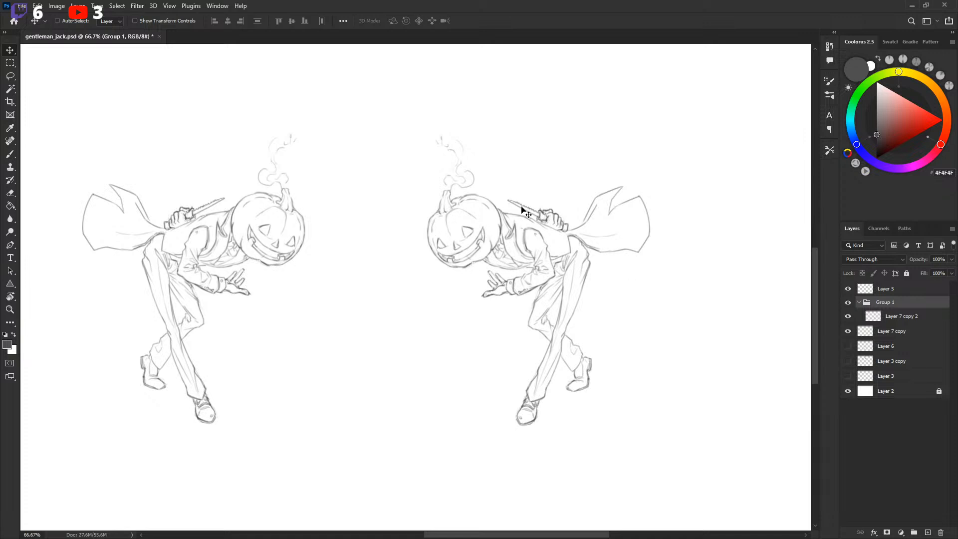
scroll(582, 233, "down", 1)
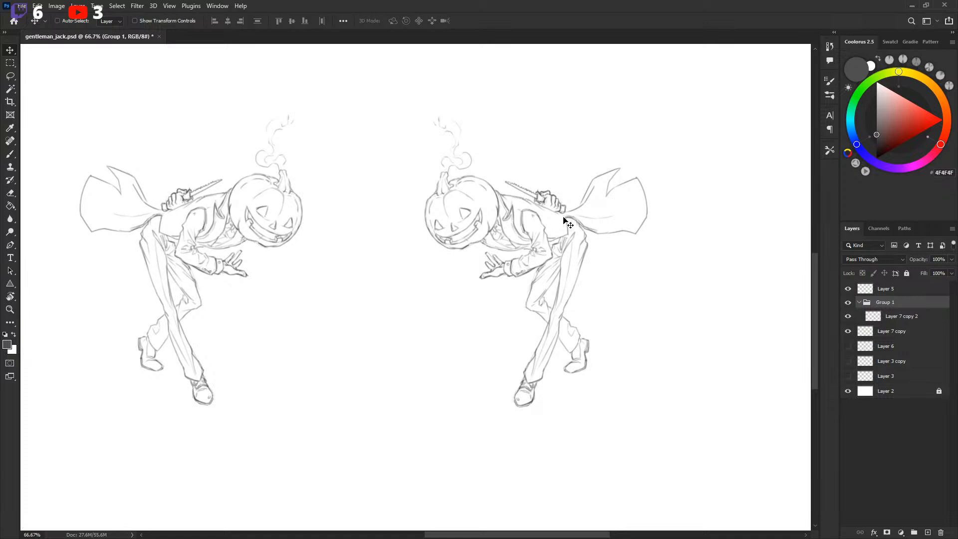
scroll(679, 227, "down", 1)
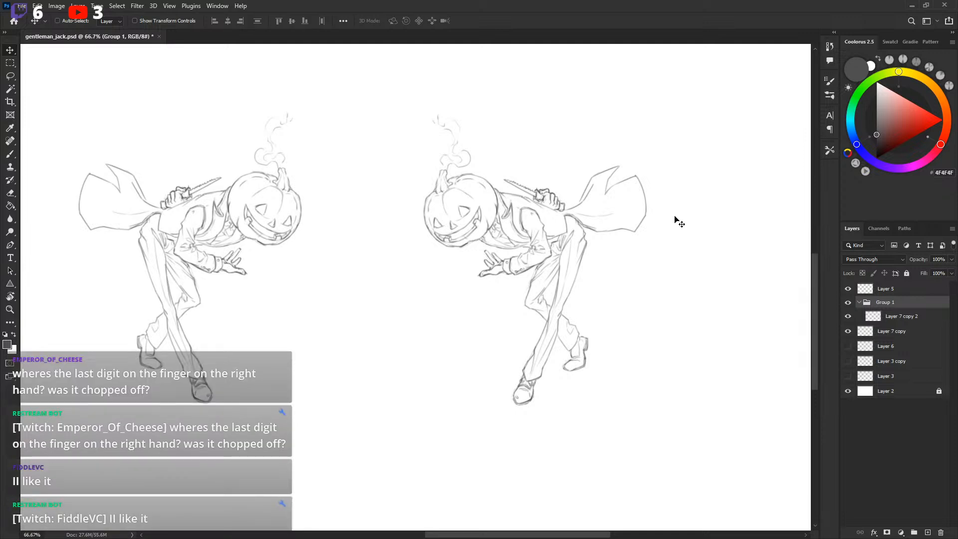
key("b")
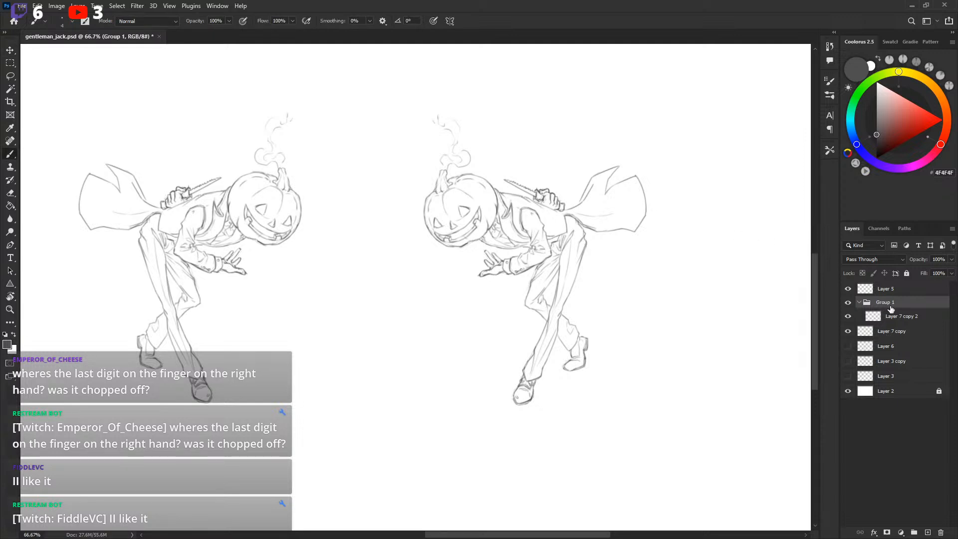
key("ctrl+z")
key("ctrl+z")
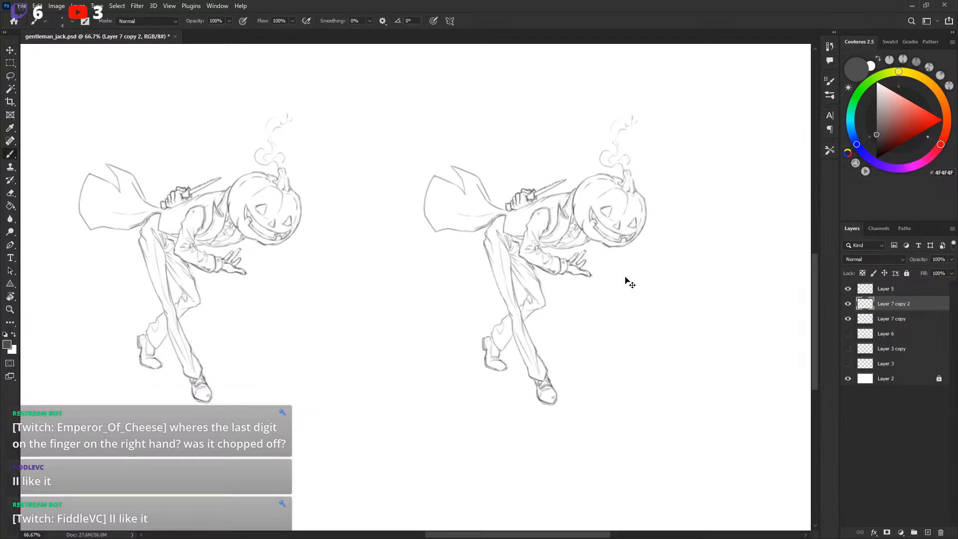
Touch up the fingers of the duplicate figure's outstretched hand with alternating white and dark grey (4F4F4F) brush strokes.
key("ctrl+plus")
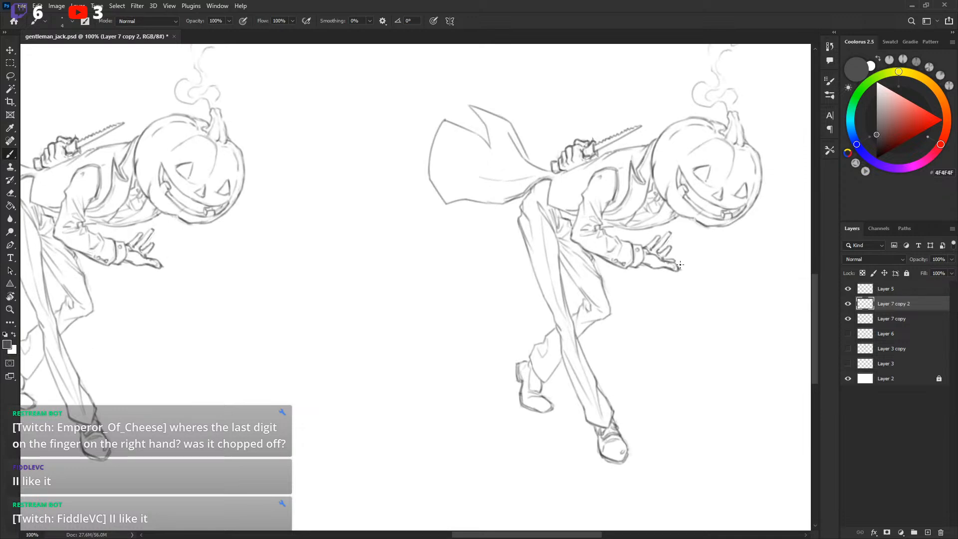
scroll(680, 264, "right", 2)
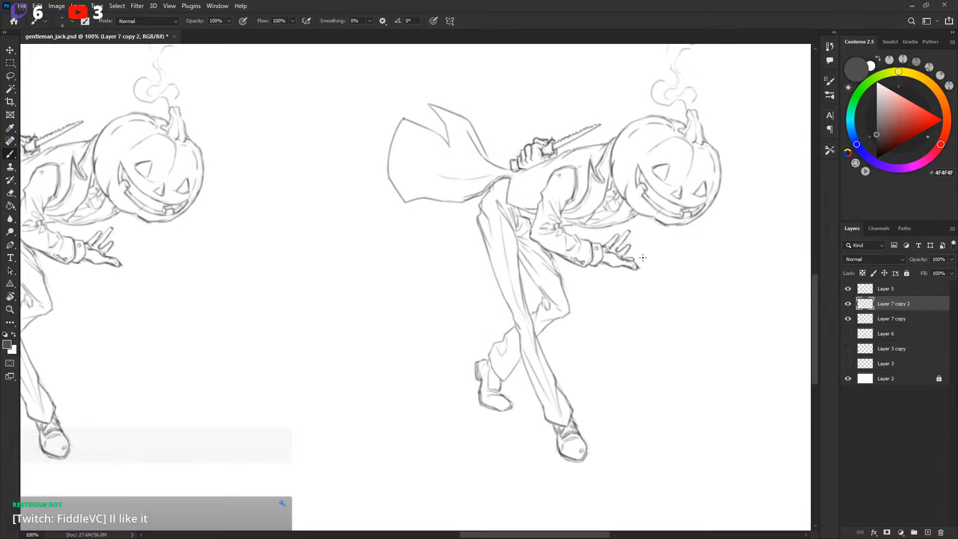
key("ctrl+z")
key("x")
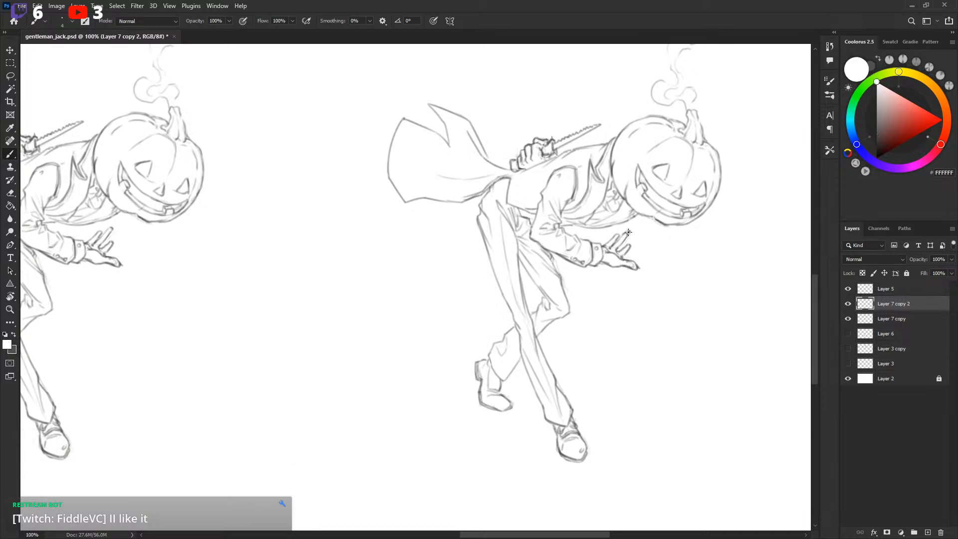
left_click_drag(627, 230, 631, 234)
key("x")
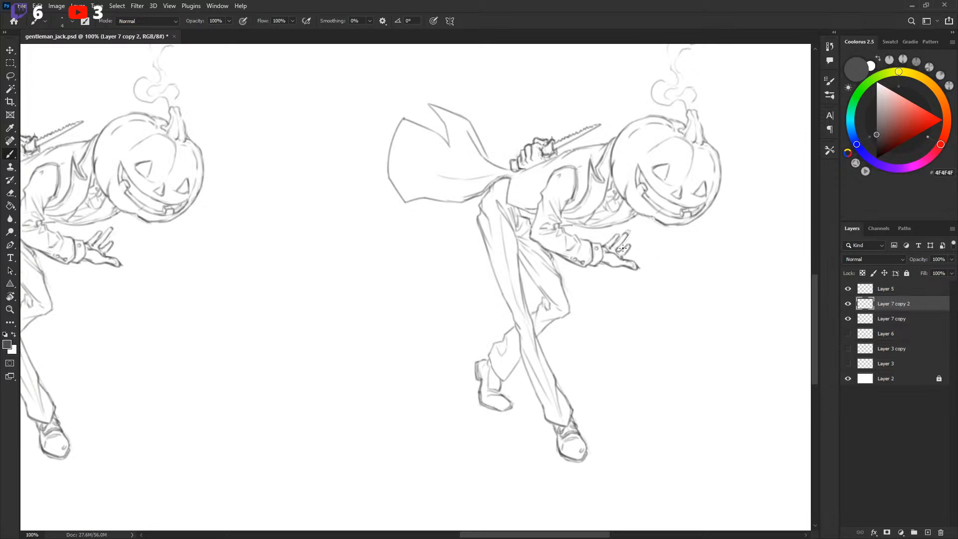
left_click_drag(622, 248, 627, 253)
key("x")
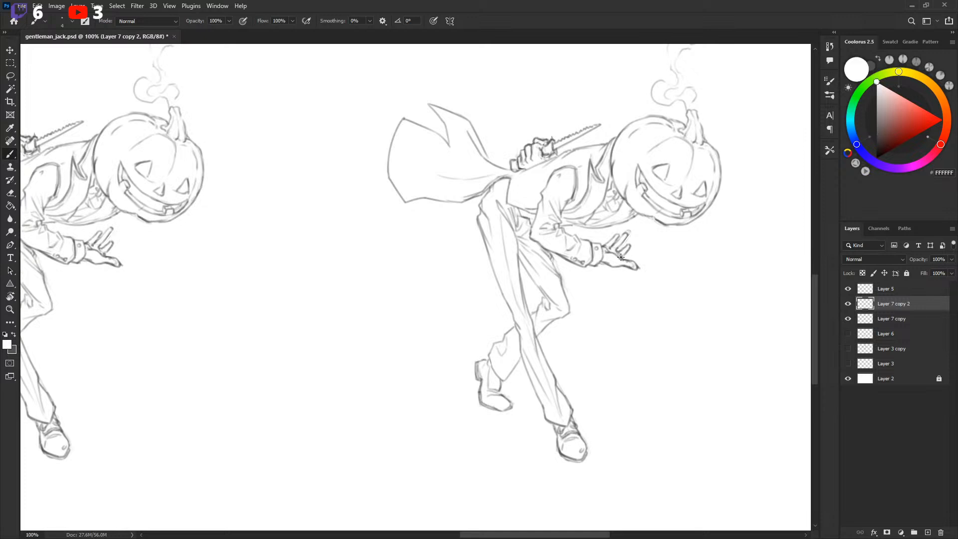
key("x")
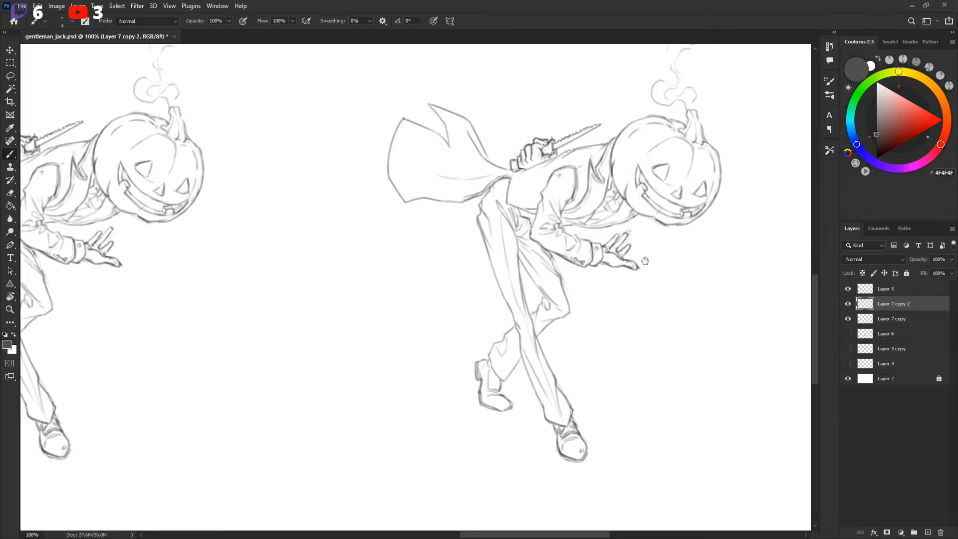
left_click_drag(649, 250, 642, 246)
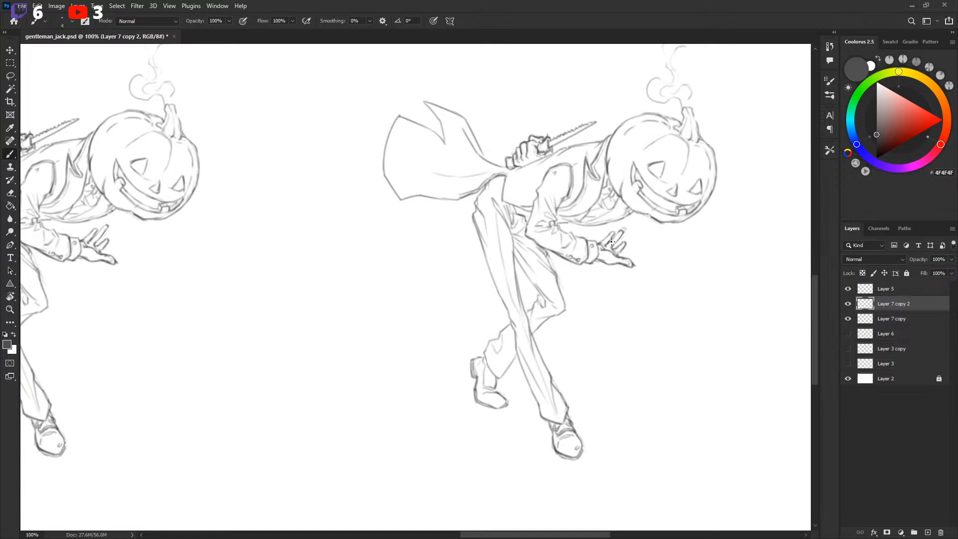
Lasso the upper fingers of the duplicate's outstretched hand, adjust them with a free transform, and deselect.
key("l")
mouse_move(627, 229)
left_mouse_down()
mouse_move(652, 247)
mouse_move(624, 245)
left_mouse_up()
key("ctrl+t")
key("Return")
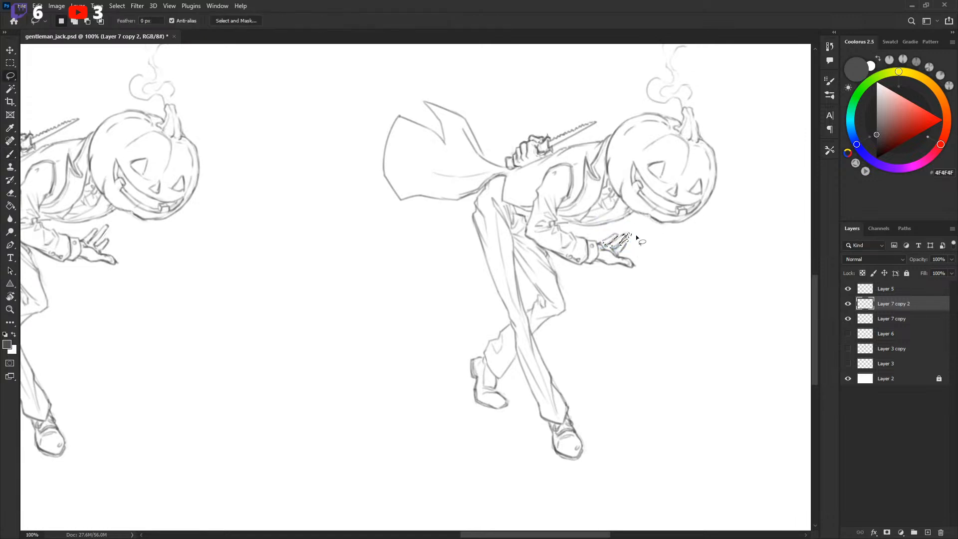
key("ctrl+d")
Clean up the lines around the adjusted fingers with the brush and save the document.
key("b")
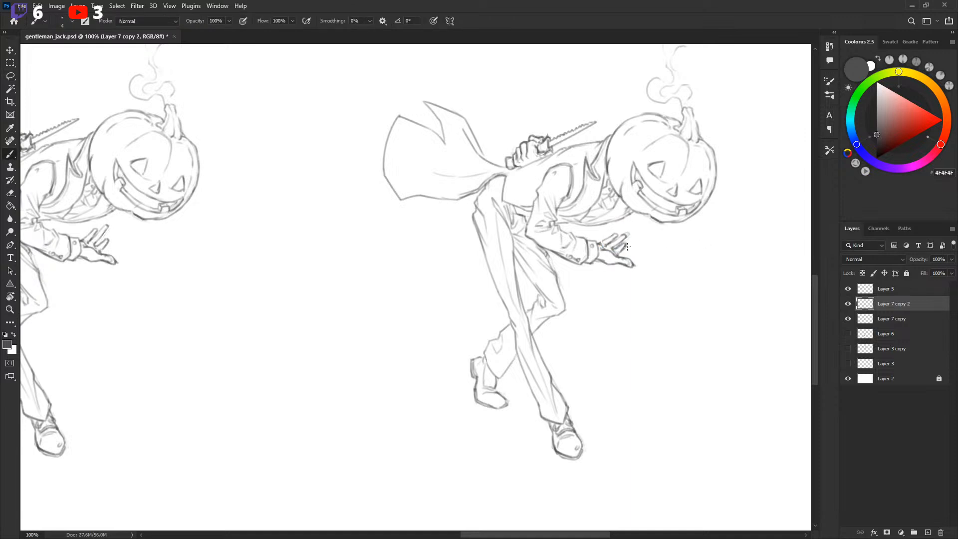
key("x")
key("x")
key("x")
key("ctrl+s")
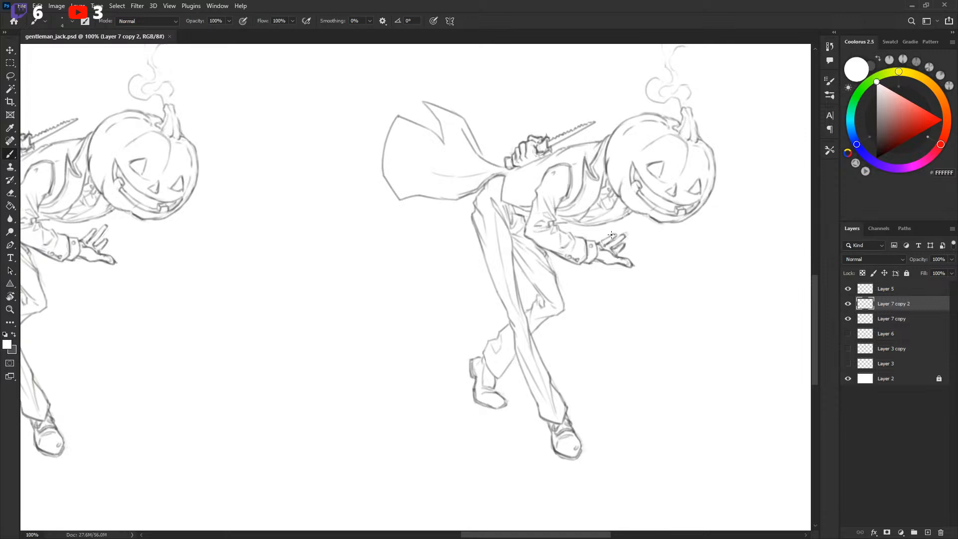
Delete the duplicate figure's layer, Layer 7 copy 2, and bring the remaining bowing figure and the small sketch into view.
scroll(679, 241, "up", 1)
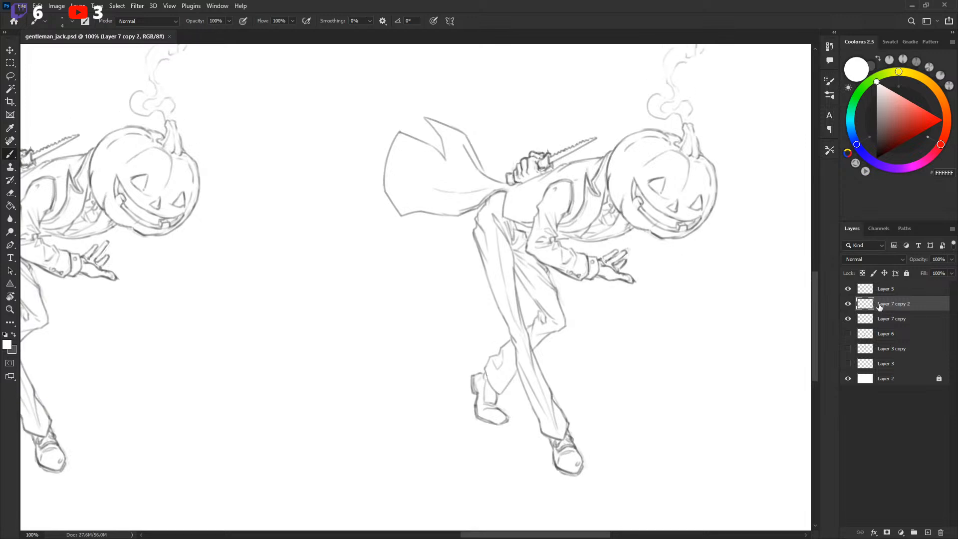
key("Delete")
left_click_drag(381, 321, 665, 278)
scroll(579, 277, "down", 4)
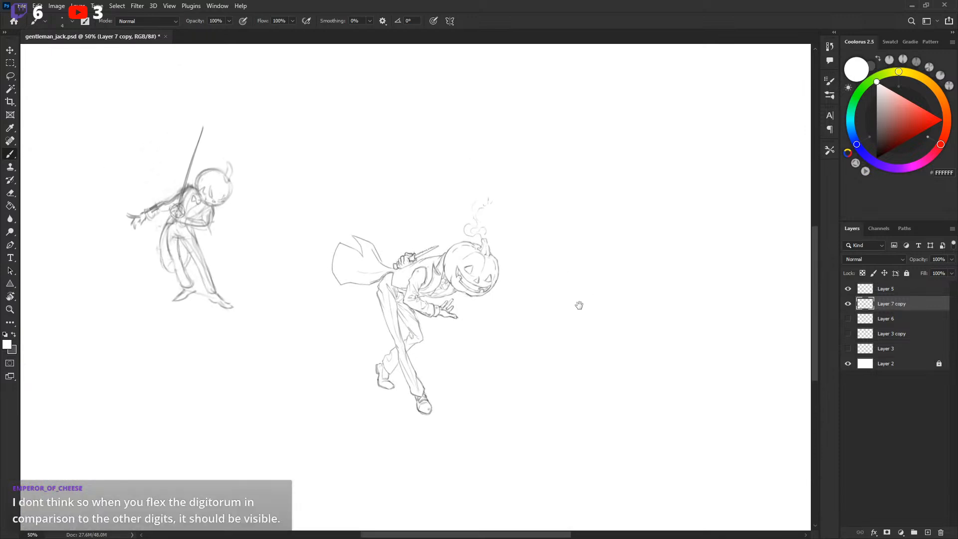
Duplicate the bowing figure's layer, Layer 7 copy, and hide the original layer.
key("ctrl+t")
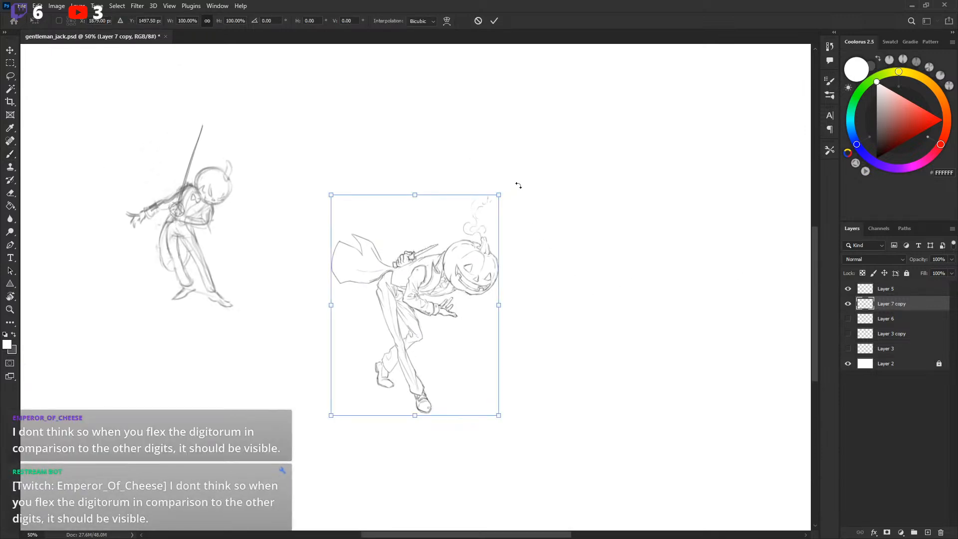
key("Escape")
key("ctrl+j")
left_click(847, 318)
Scale the new copy of the bowing figure up proportionally to about 157% and position it slightly above the canvas centre.
key("ctrl+t")
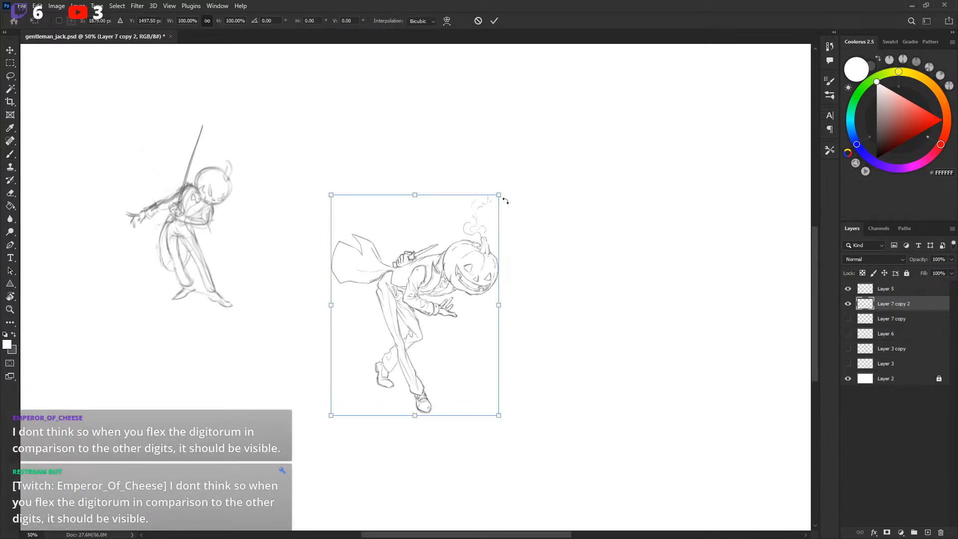
left_click_drag(500, 195, 672, 85)
left_click_drag(690, 204, 674, 259)
key("ctrl+minus")
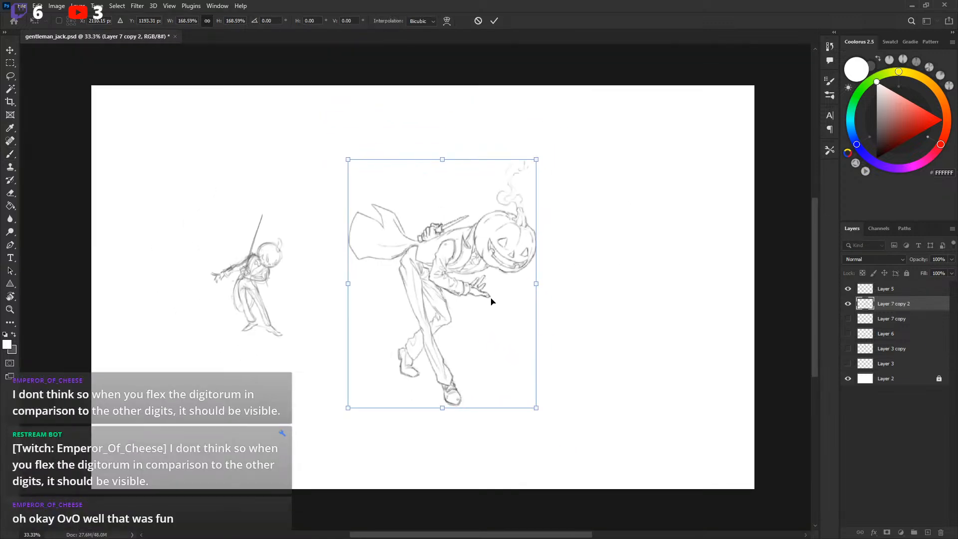
left_click_drag(492, 301, 479, 277)
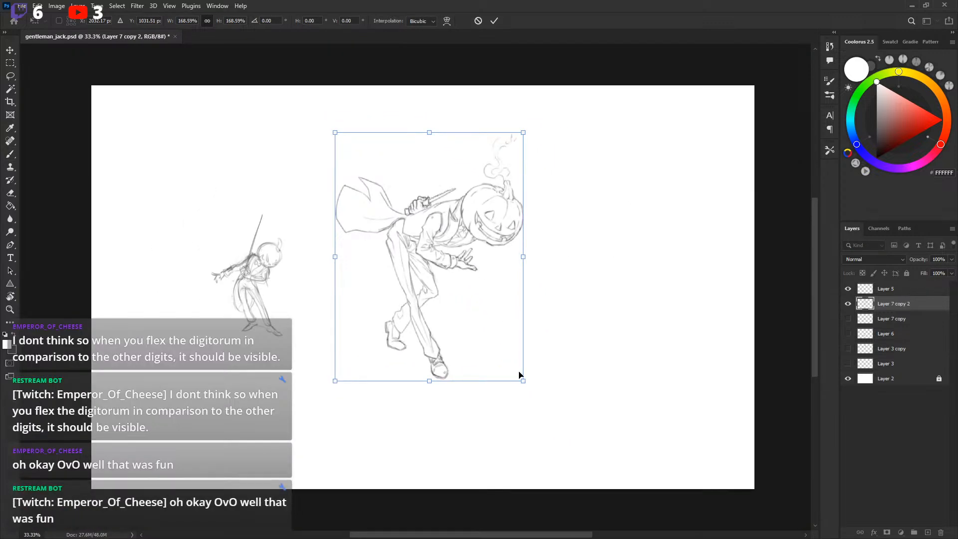
left_click_drag(522, 381, 527, 386)
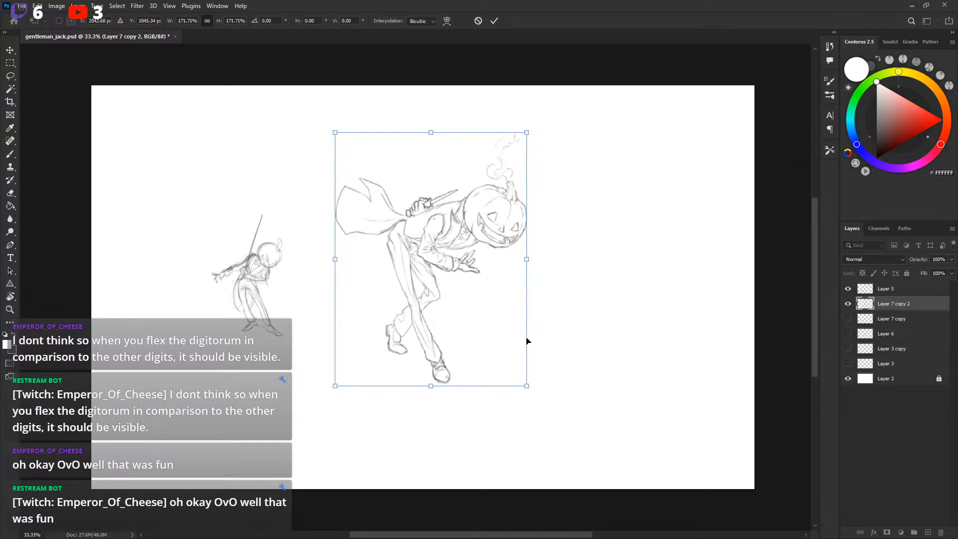
left_click_drag(526, 133, 513, 147)
left_click_drag(481, 229, 484, 222)
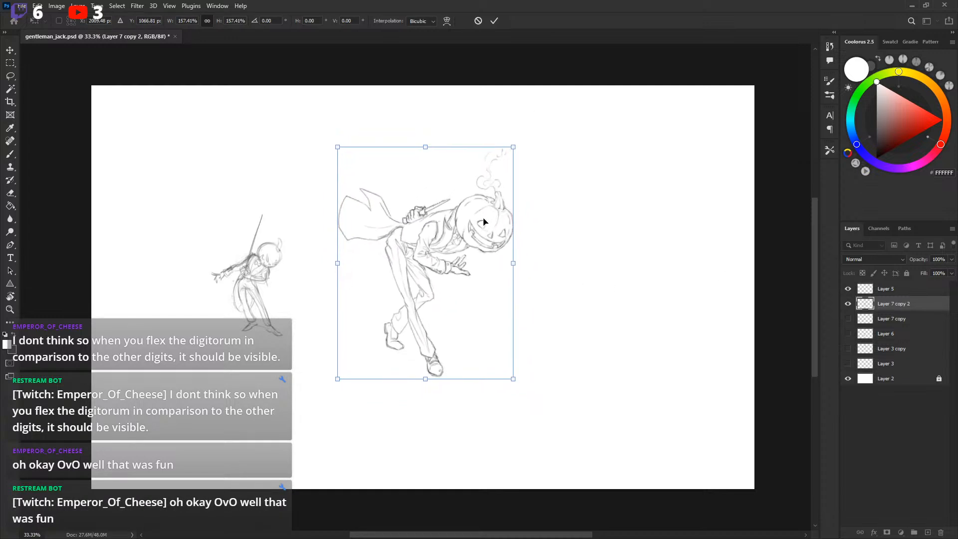
key("Return")
Paste a reference photo of a bowing man in a blue suit onto a new layer over the enlarged figure.
key("b")
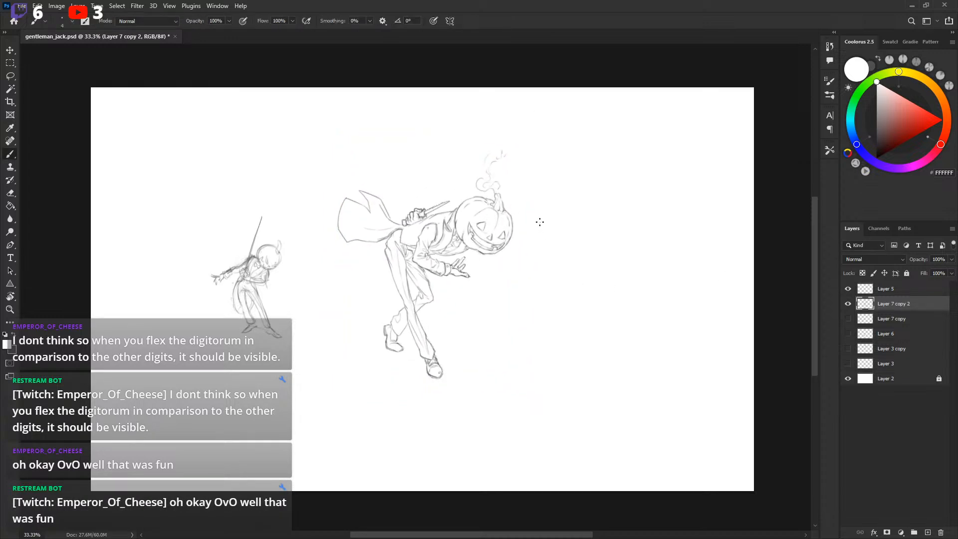
right_click(619, 198)
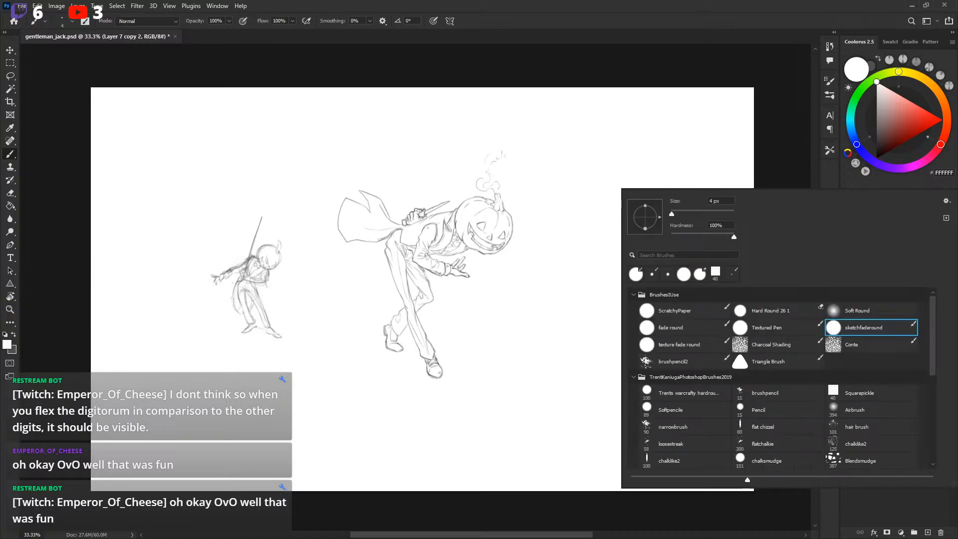
key("Escape")
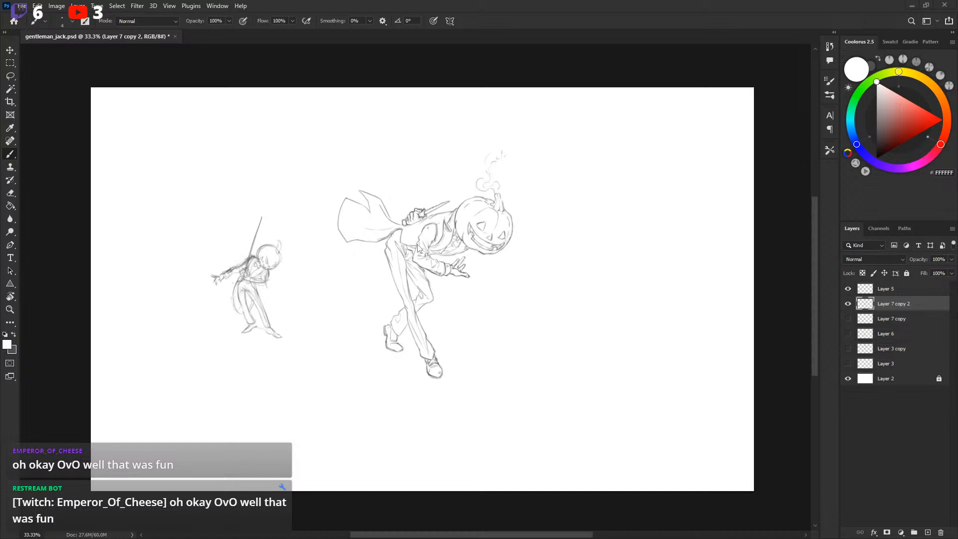
scroll(569, 247, "down", 2)
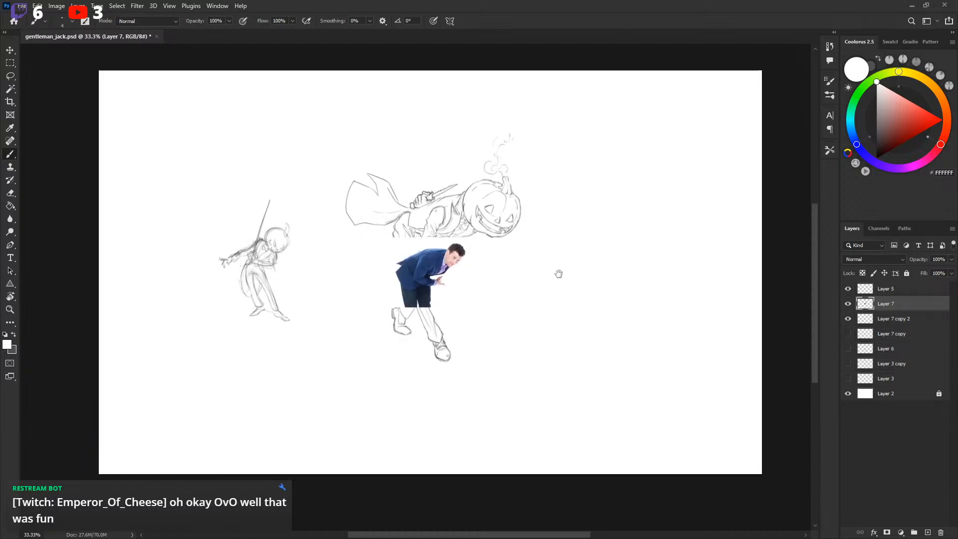
Examine the bowing man's pose in the reference photo up close and delete the photo's layer, Layer 7.
key("ctrl+plus")
key("ctrl+plus")
key("ctrl+plus")
key("ctrl+plus")
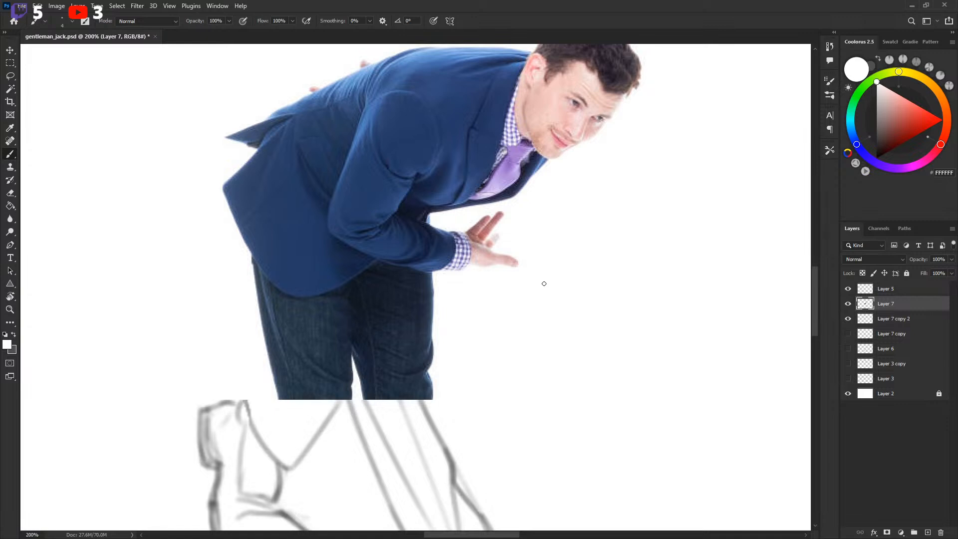
scroll(611, 222, "down", 2)
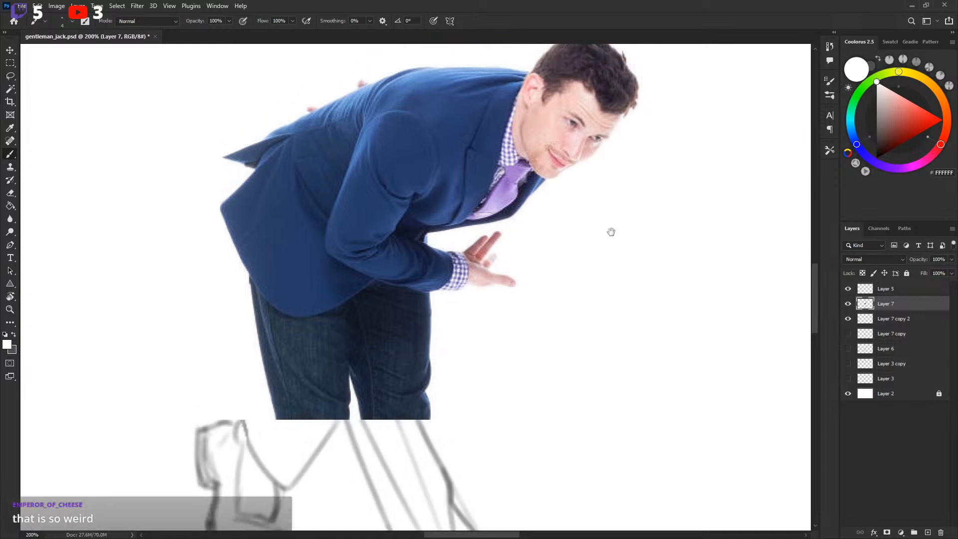
scroll(617, 225, "down", 1)
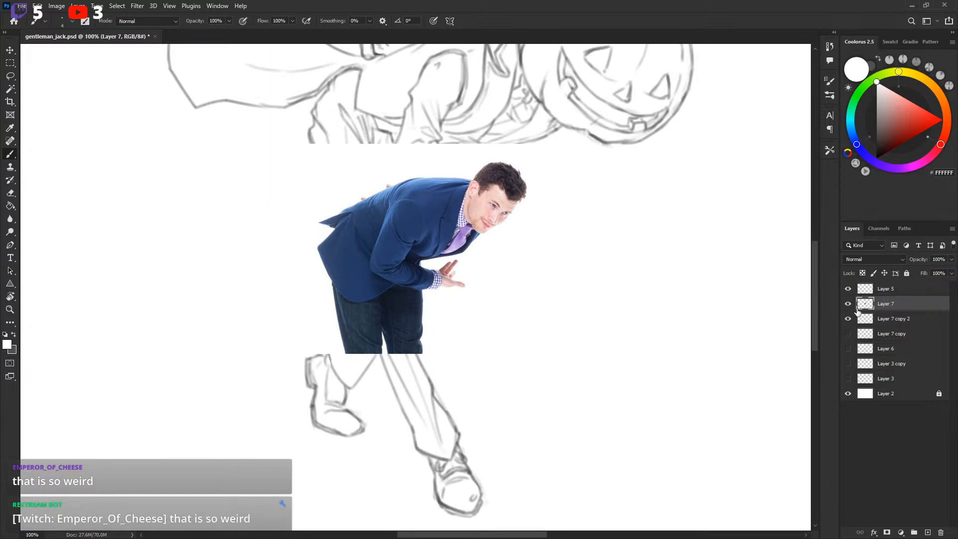
key("Delete")
Hide the small sketch's layer, Layer 5, leaving the enlarged bowing figure on its own, and save the file.
scroll(569, 220, "down", 1)
left_click_drag(594, 208, 605, 244)
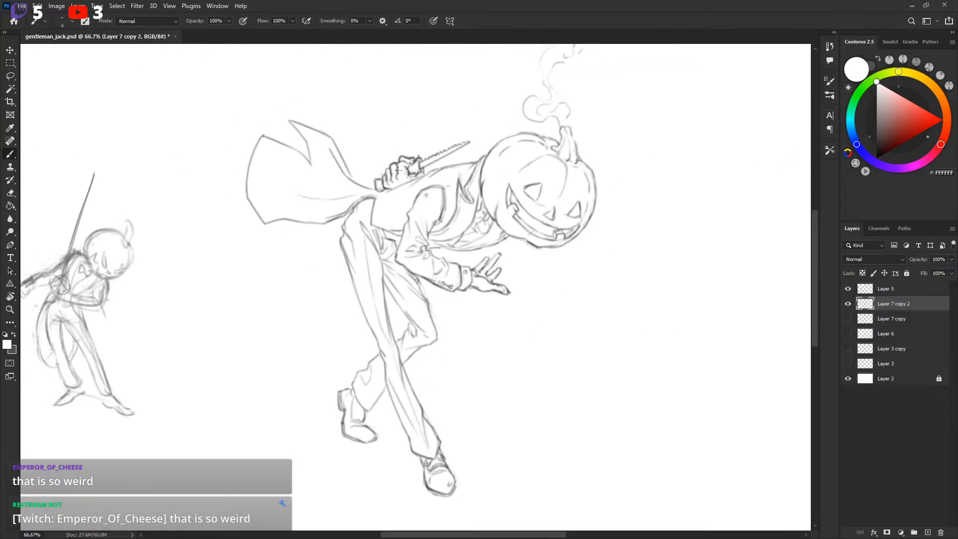
left_click_drag(569, 172, 582, 199)
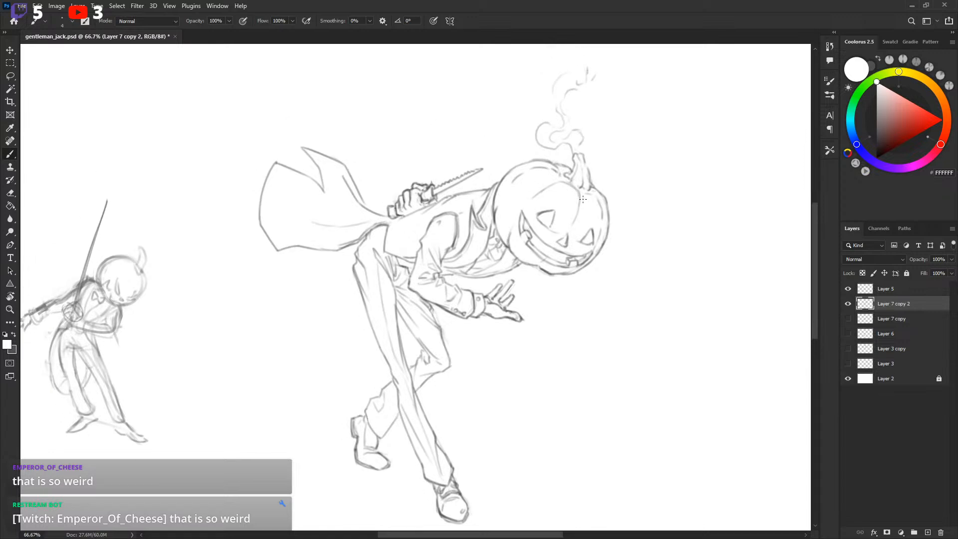
left_click_drag(650, 208, 659, 200)
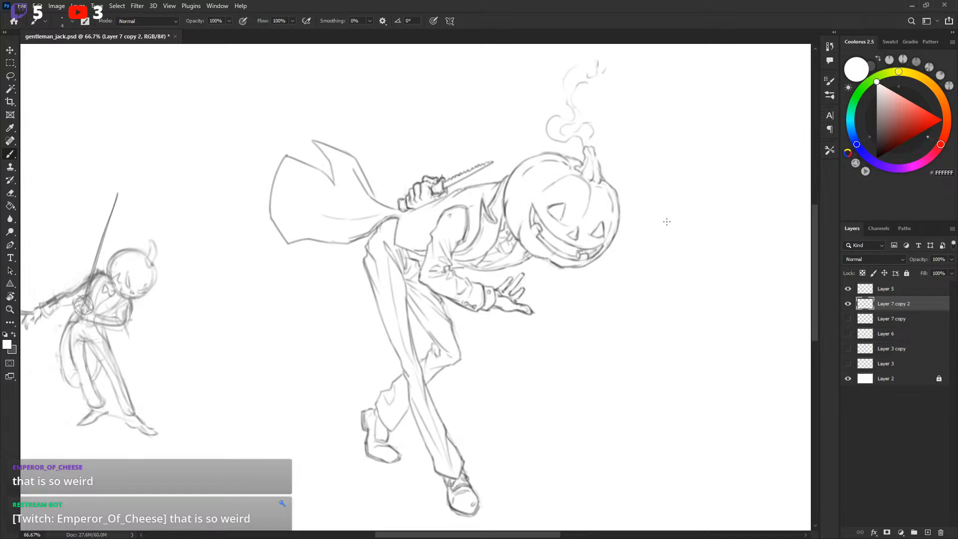
left_click(847, 288)
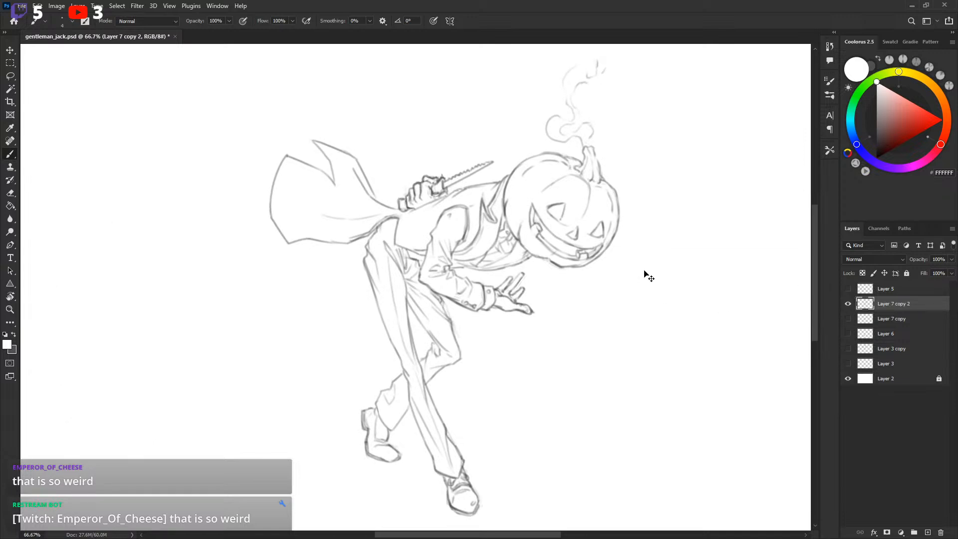
key("ctrl+minus")
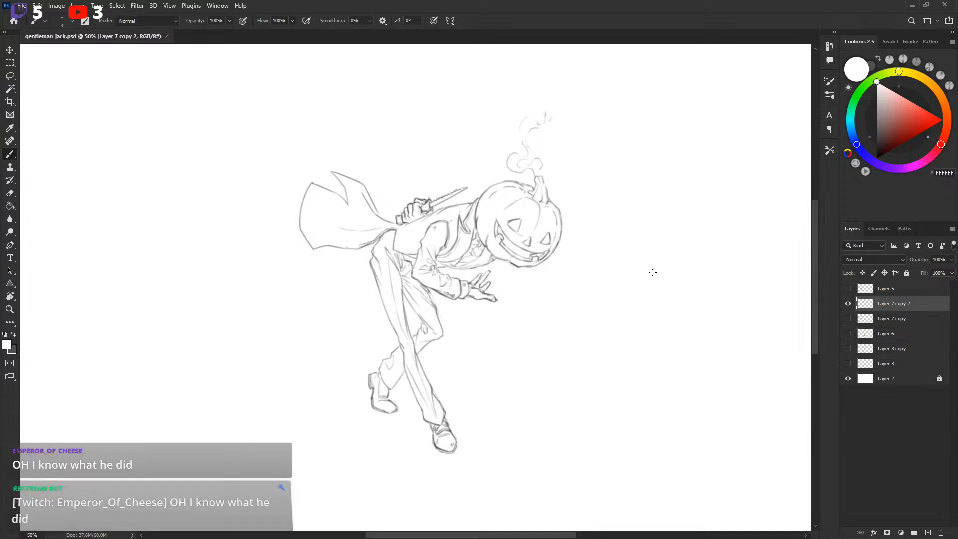
right_click(650, 275)
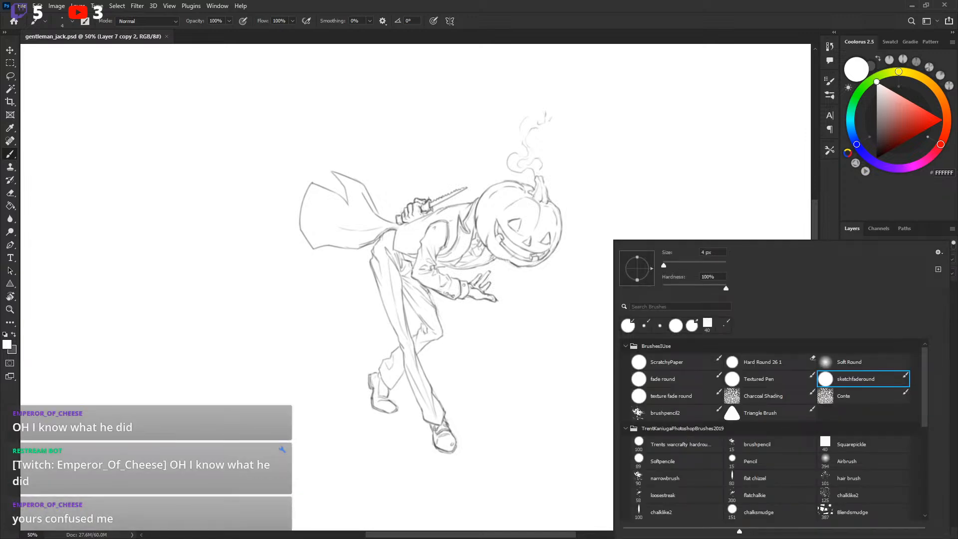
key("Escape")
Try shifting the pumpkin head and its smoke slightly upward on Layer 7 copy 2, and undo the move and selection.
scroll(590, 235, "down", 1)
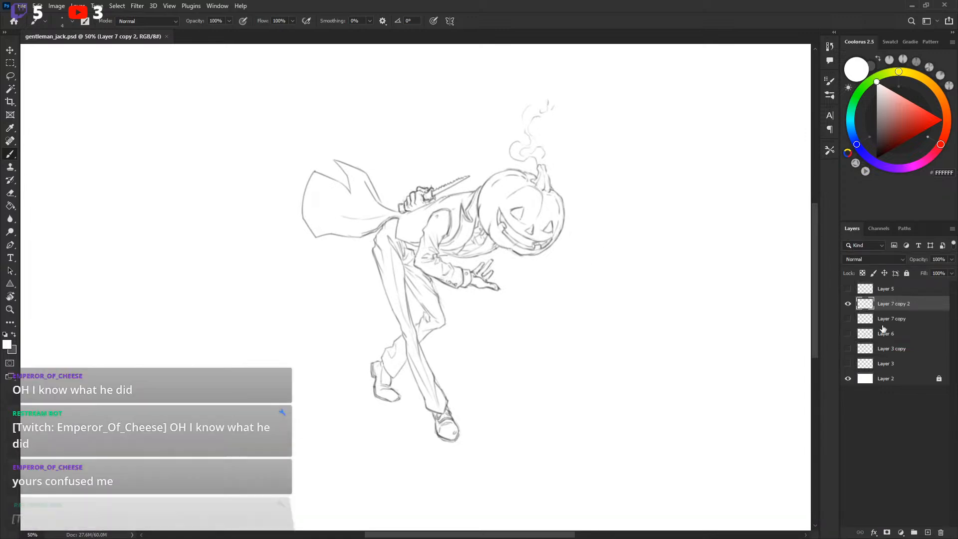
key("l")
mouse_move(477, 222)
left_mouse_down()
mouse_move(538, 270)
mouse_move(531, 81)
mouse_move(499, 125)
left_mouse_up()
key("v")
left_click_drag(562, 211, 558, 197)
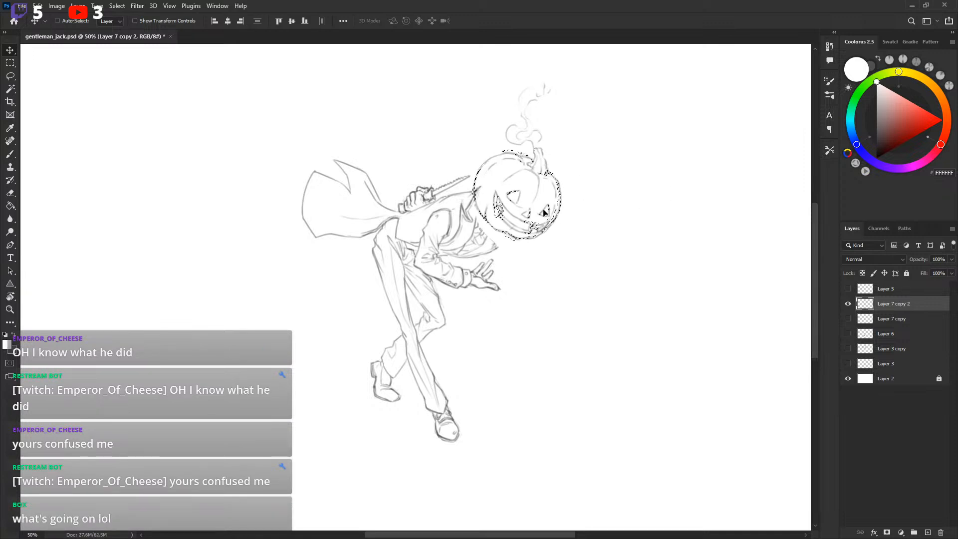
key("ctrl+minus")
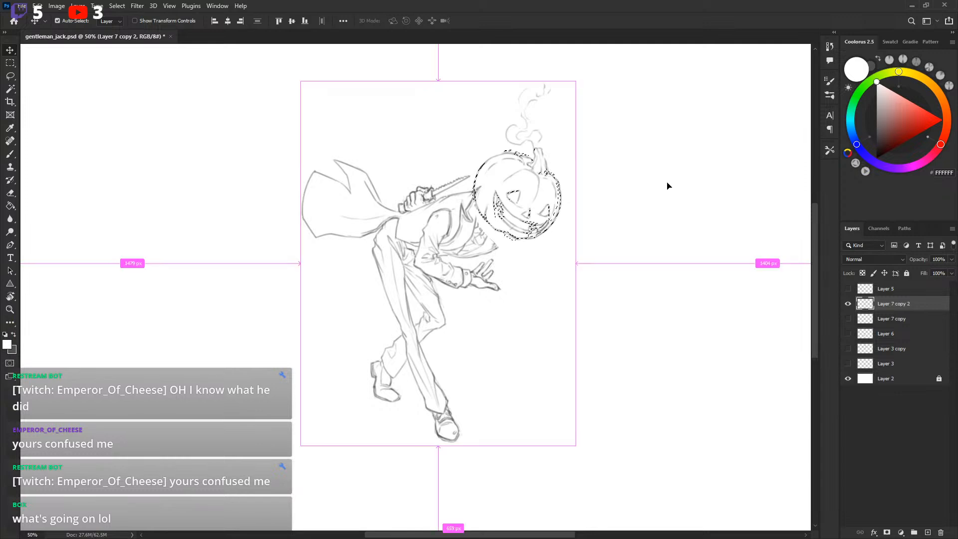
key("ctrl+z")
key("ctrl+plus")
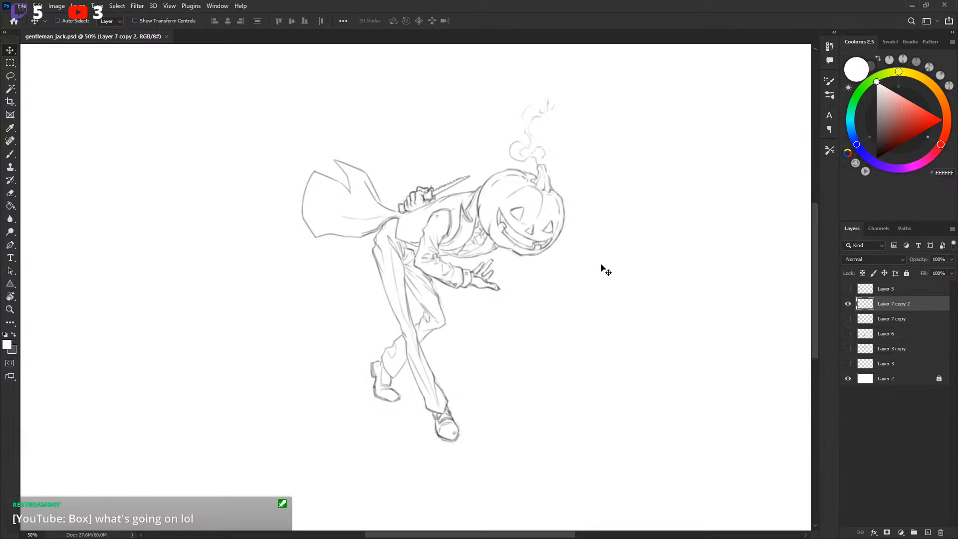
key("ctrl+z")
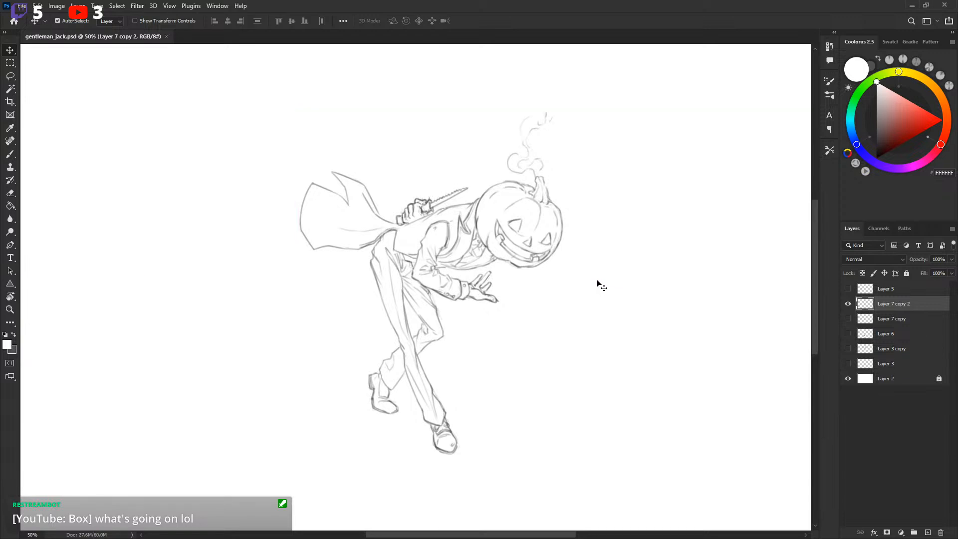
left_click_drag(595, 288, 597, 274)
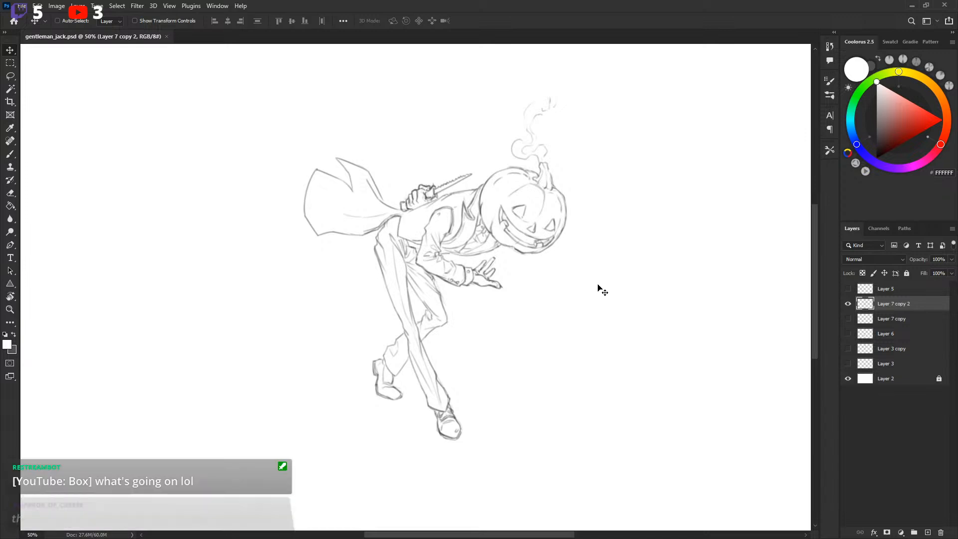
left_click_drag(591, 274, 590, 272)
right_click(674, 181)
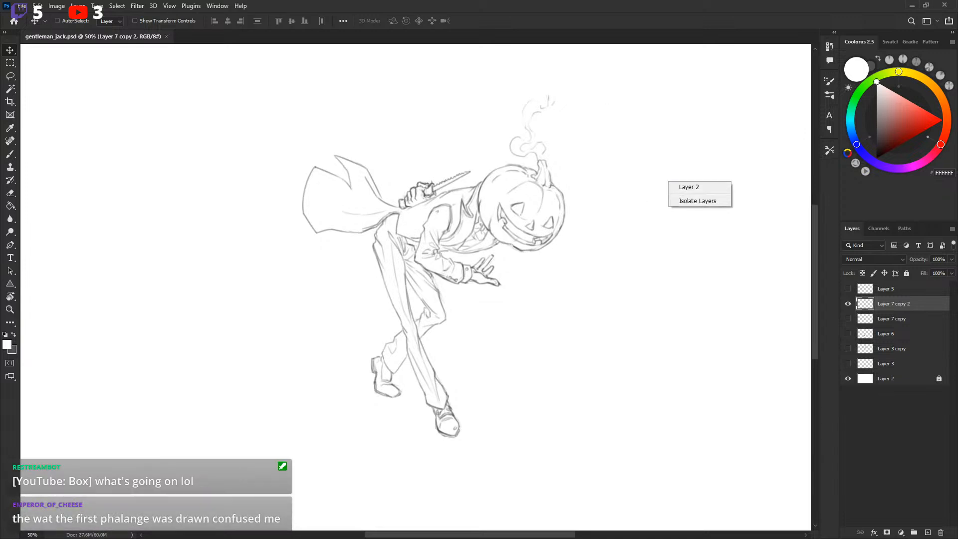
key("Escape")
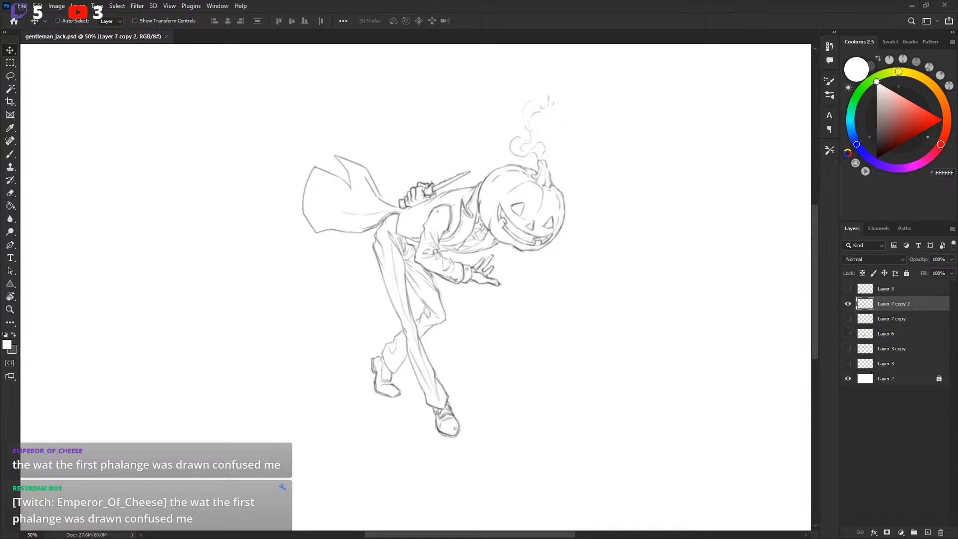